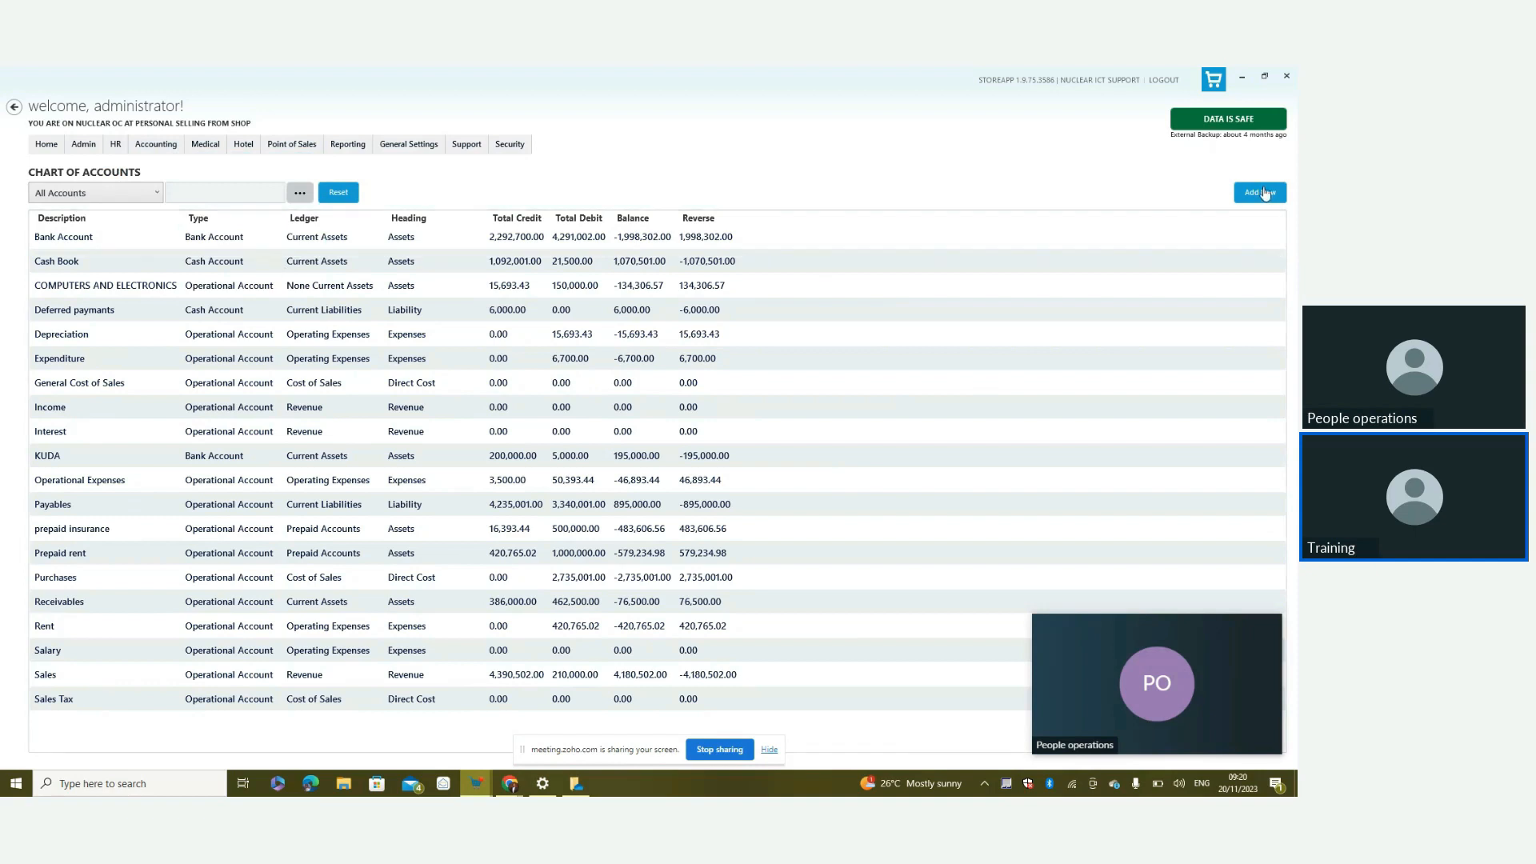
left_click(1261, 192)
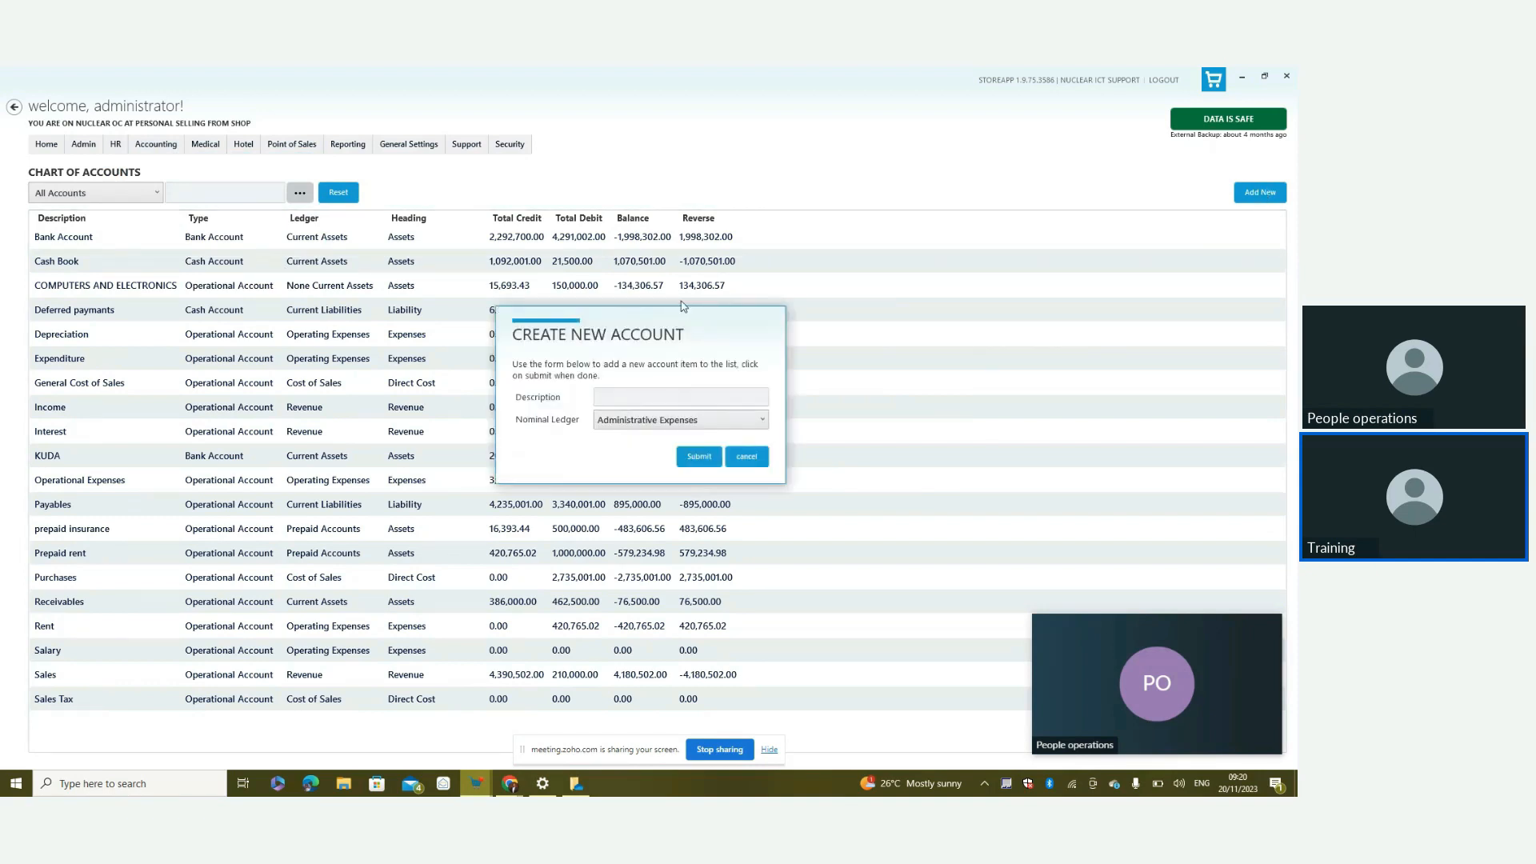
left_click(665, 397)
left_click(752, 426)
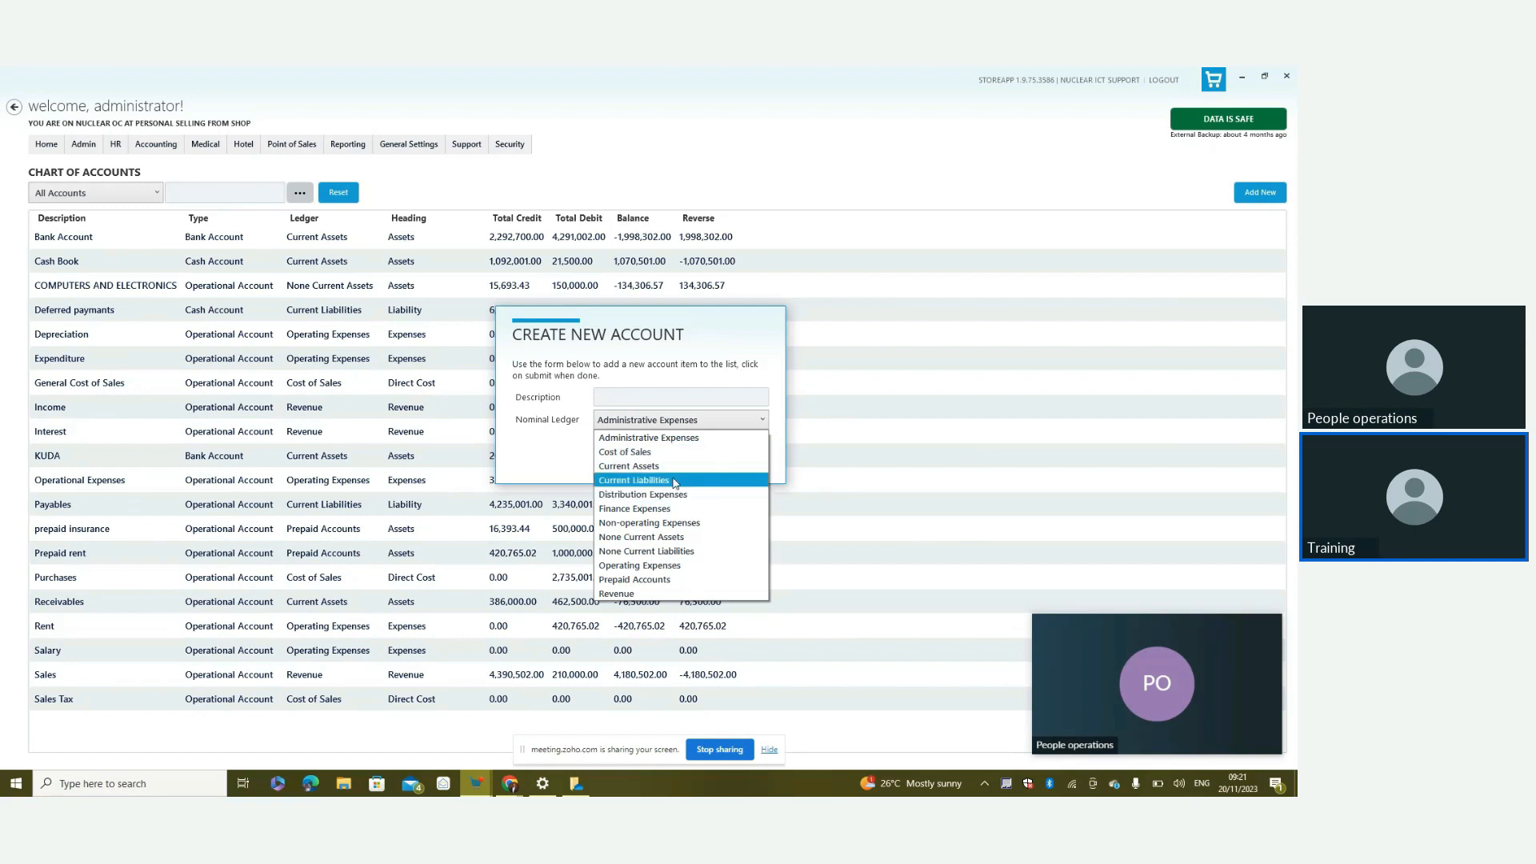
left_click(680, 439)
left_click(746, 455)
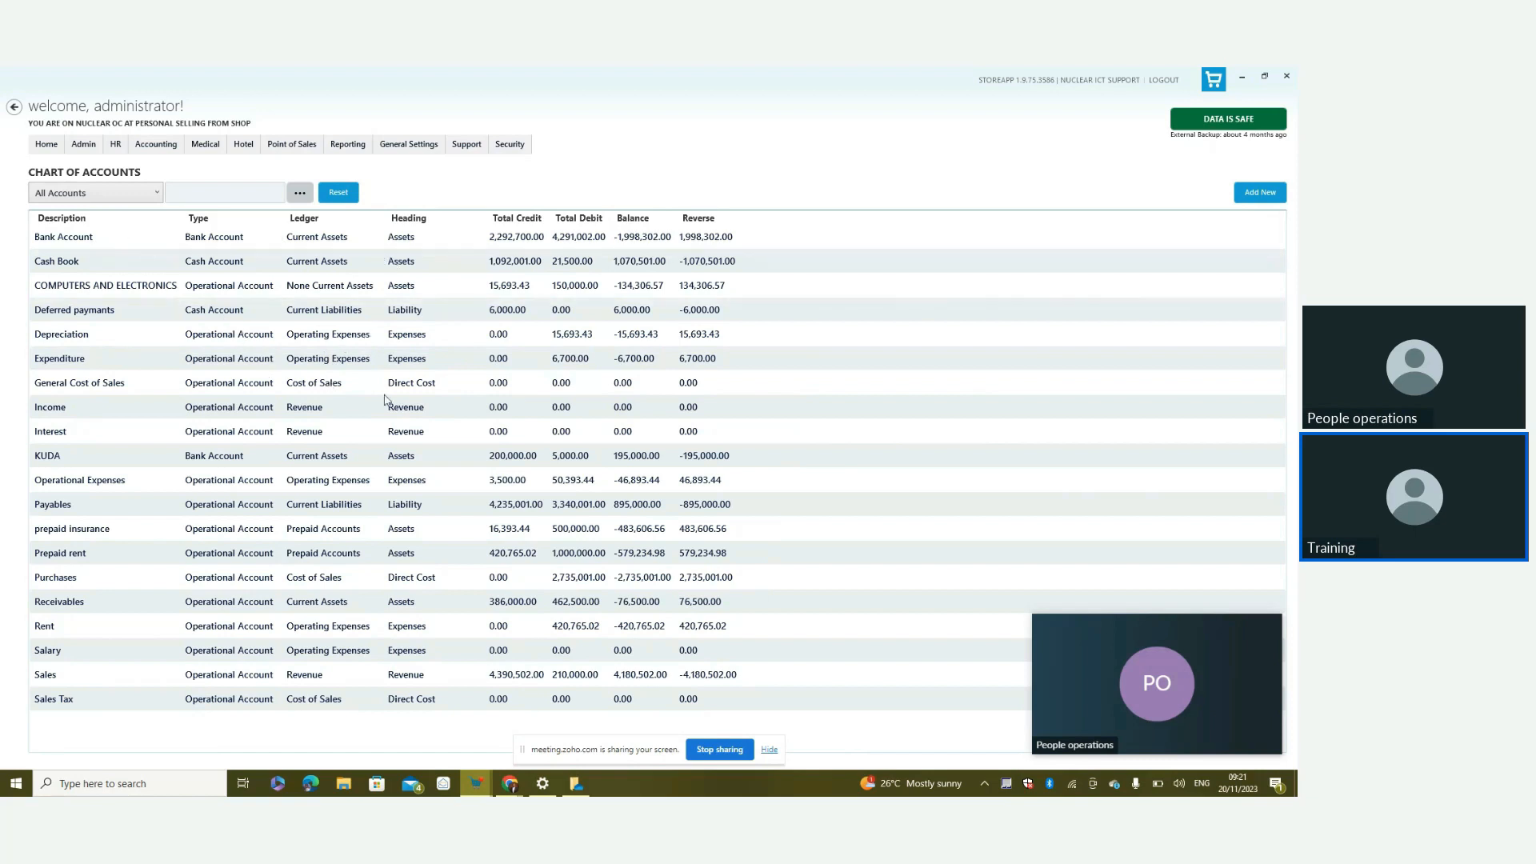
left_click(155, 195)
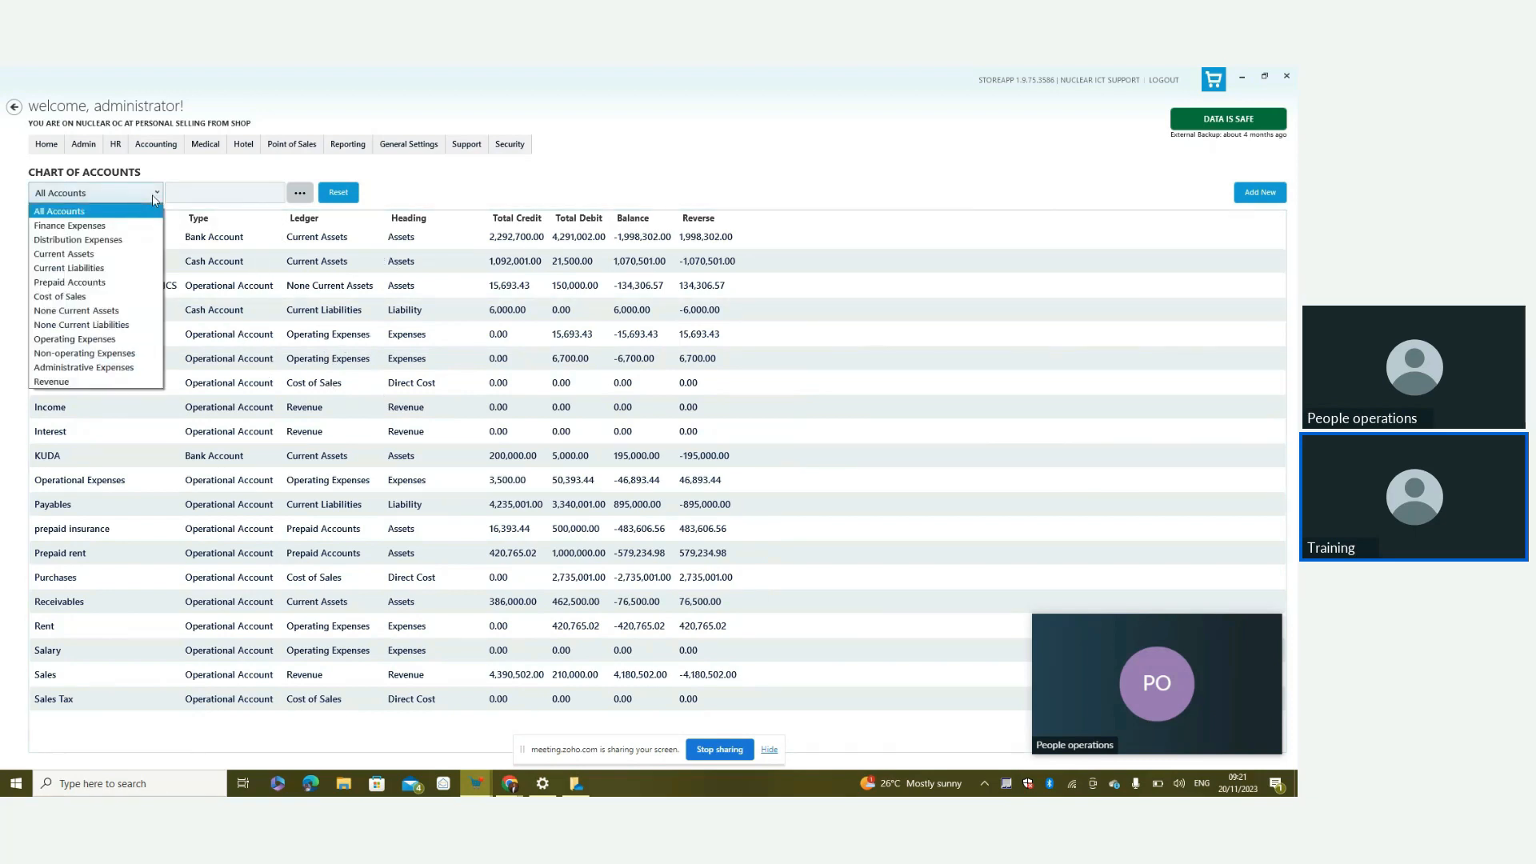
left_click(116, 256)
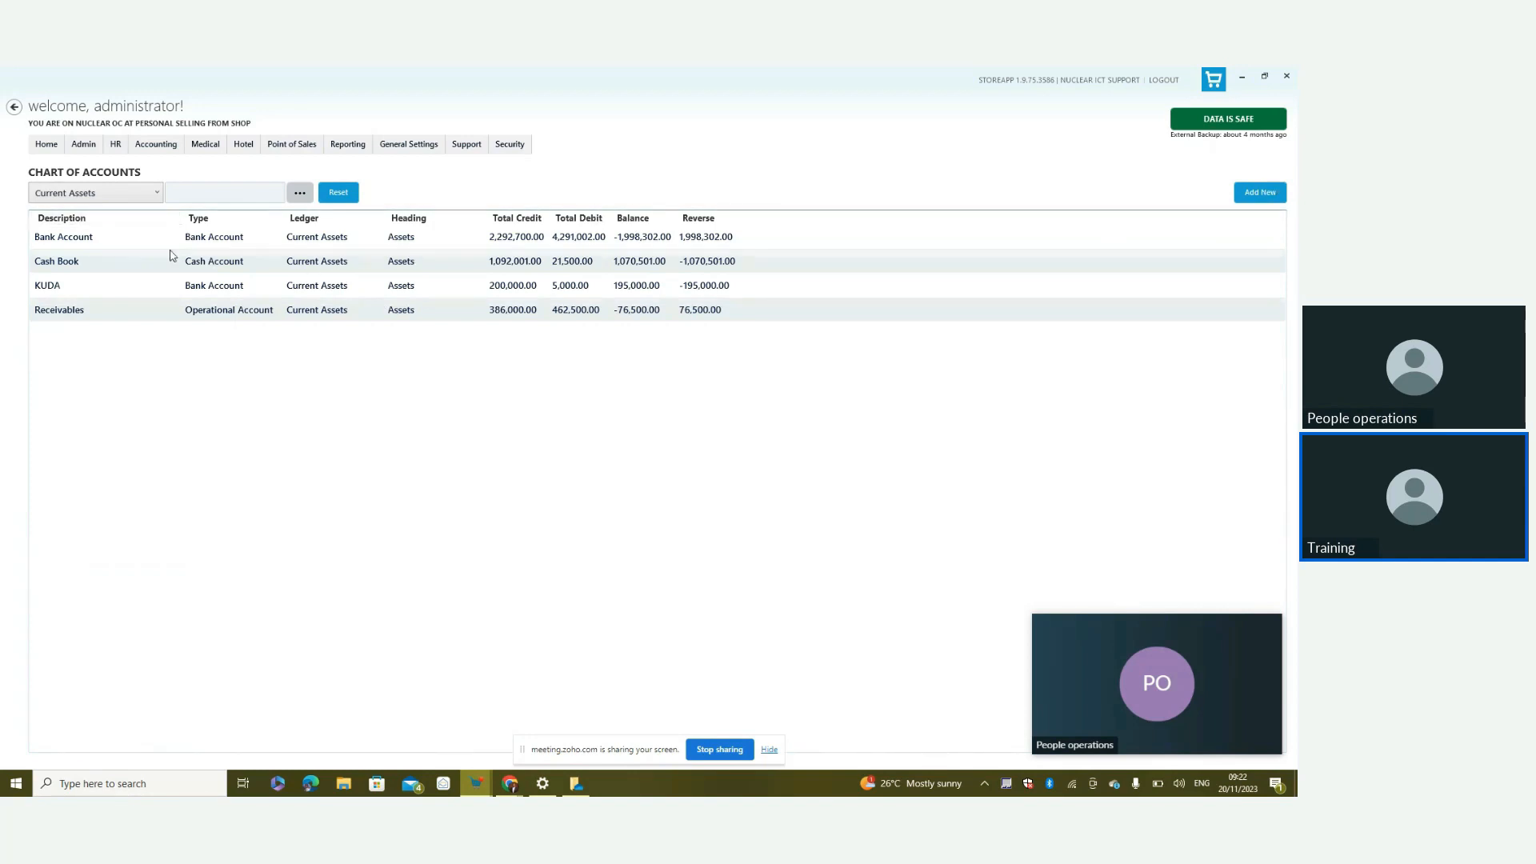
left_click(148, 193)
scroll(96, 264, "up", 3)
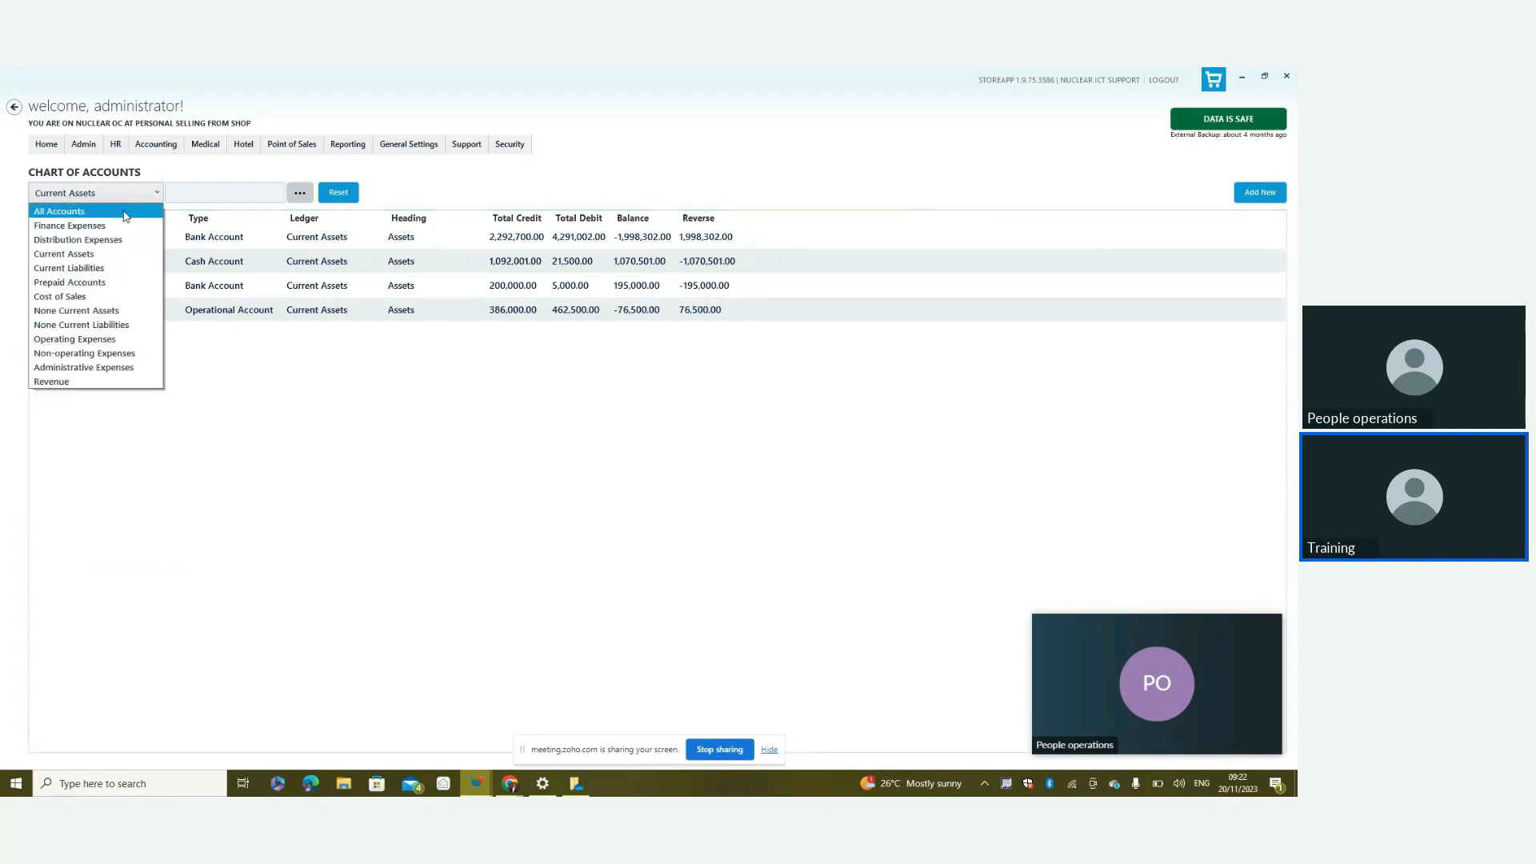
left_click(64, 207)
left_click(168, 151)
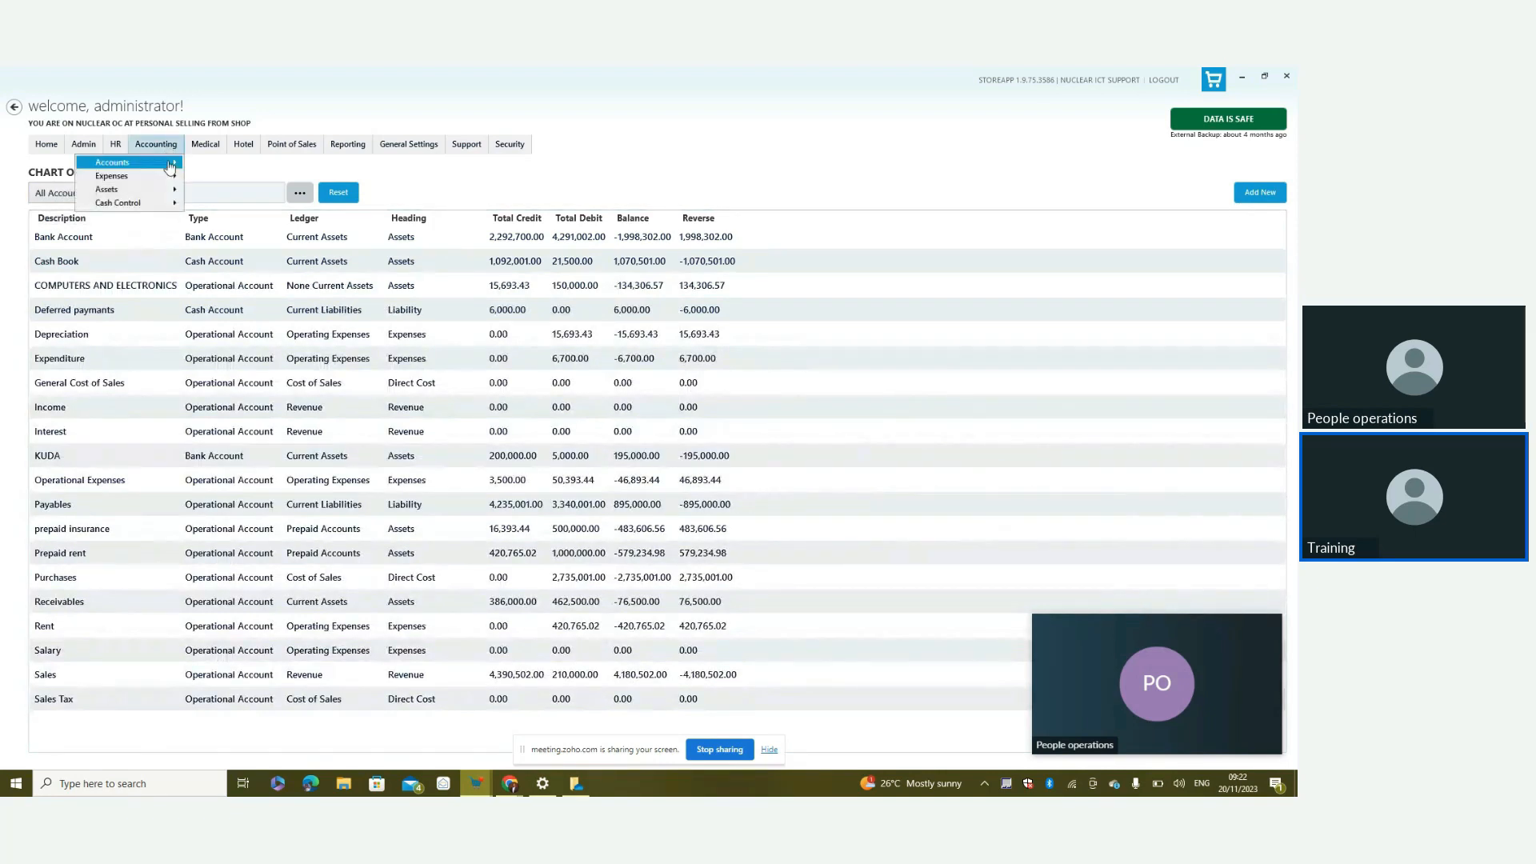
Open Accounting > Accounts > Cash / Bank Accounts, then reload the page once
mouse_move(172, 163)
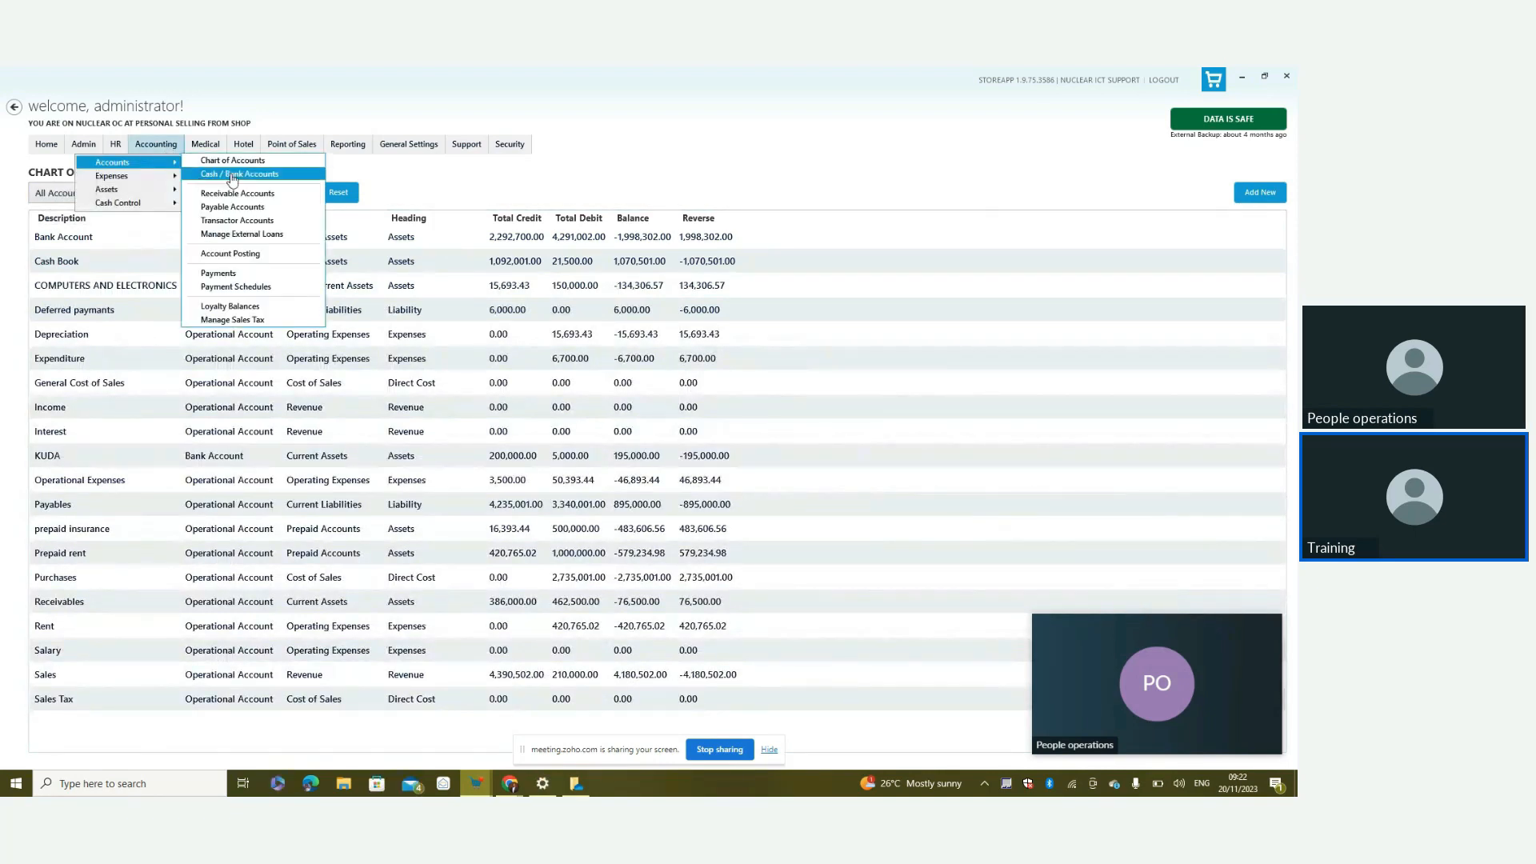
left_click(233, 174)
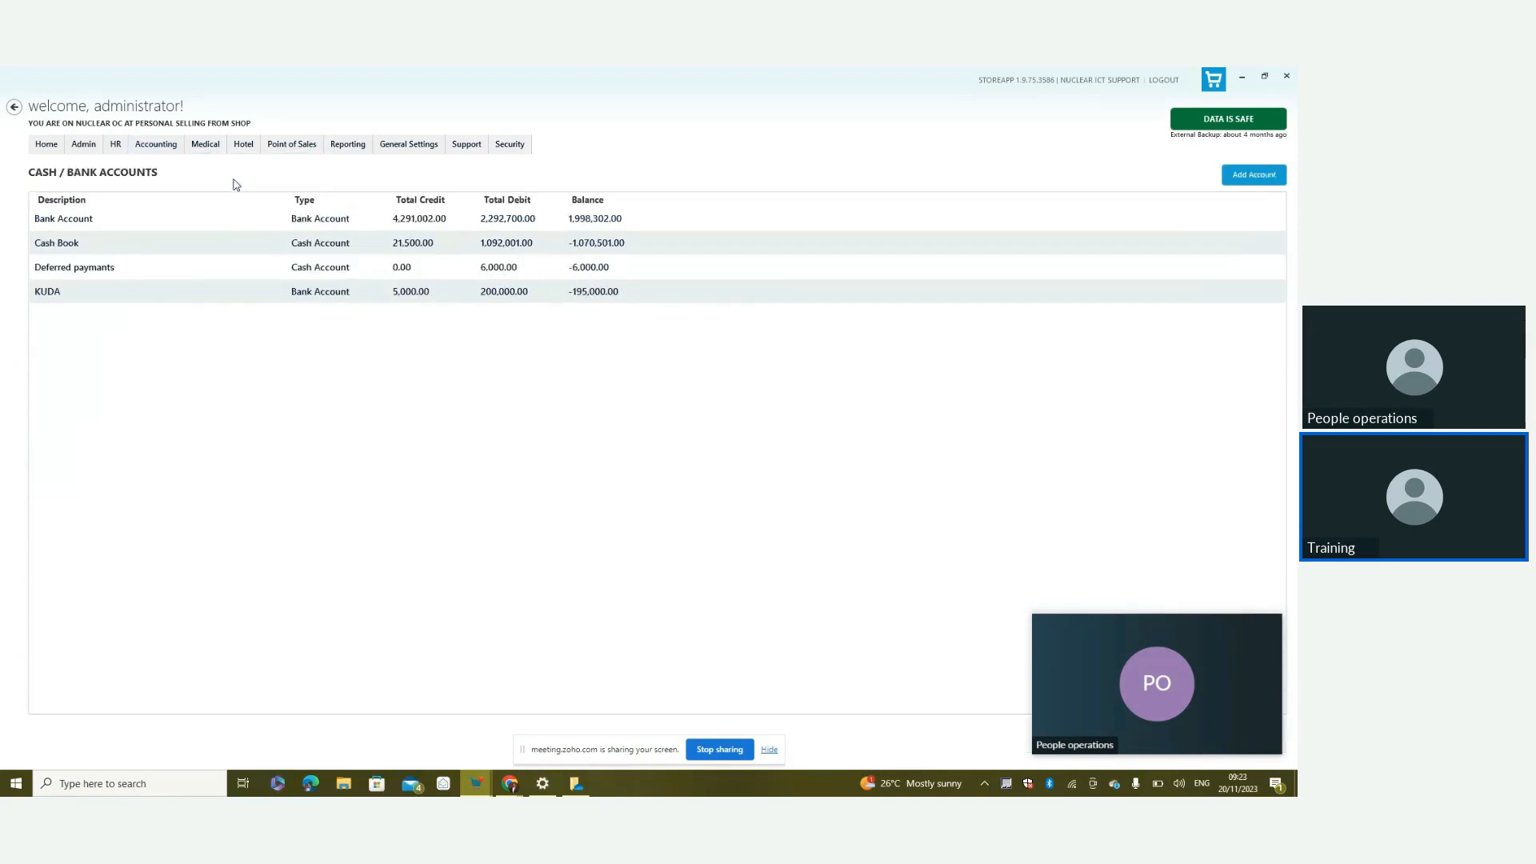
left_click(170, 149)
mouse_move(178, 165)
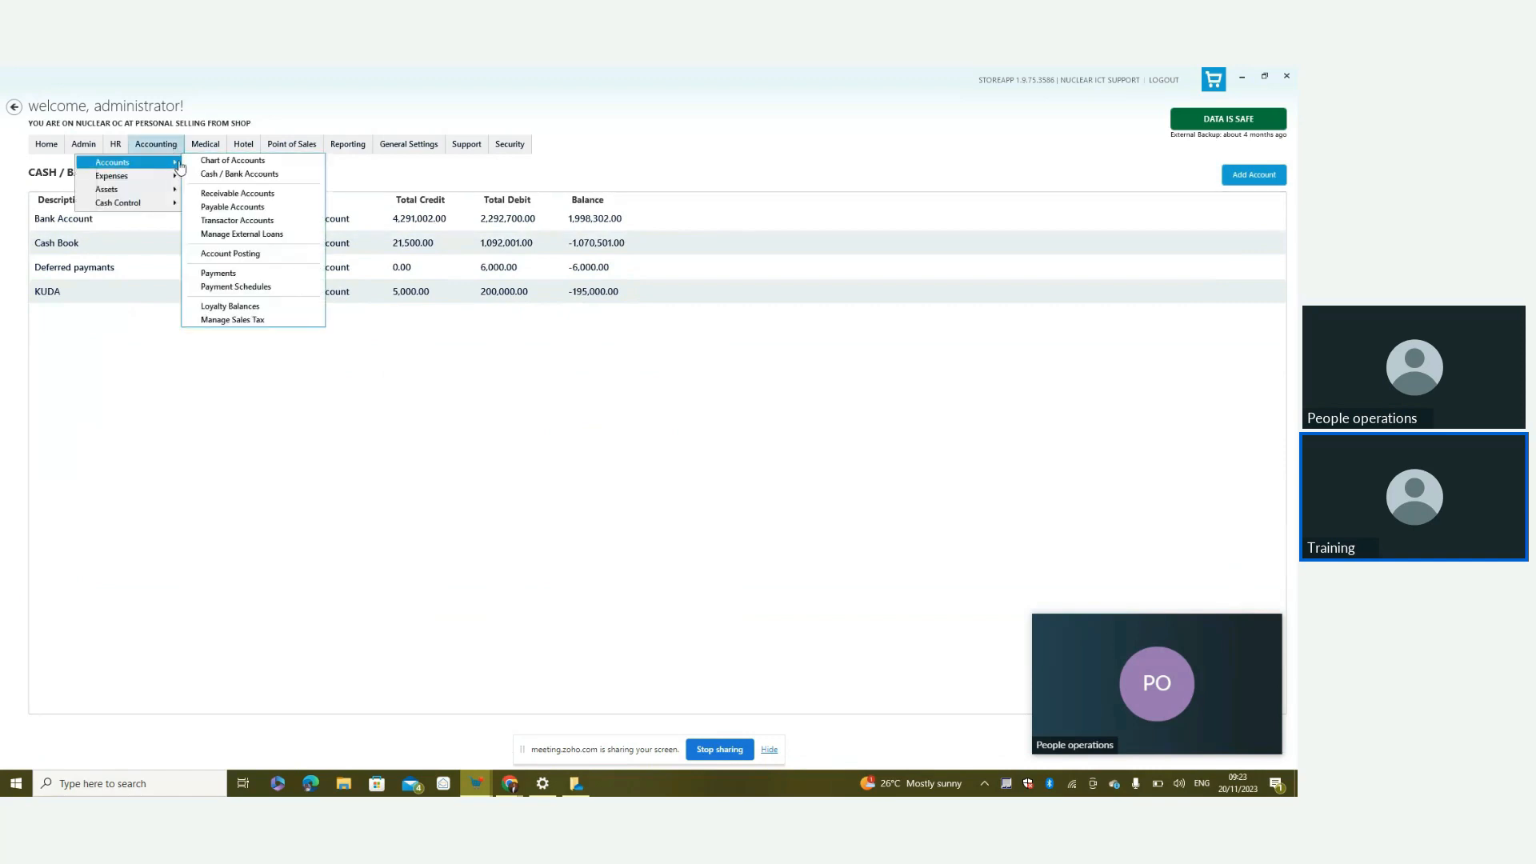
left_click(272, 175)
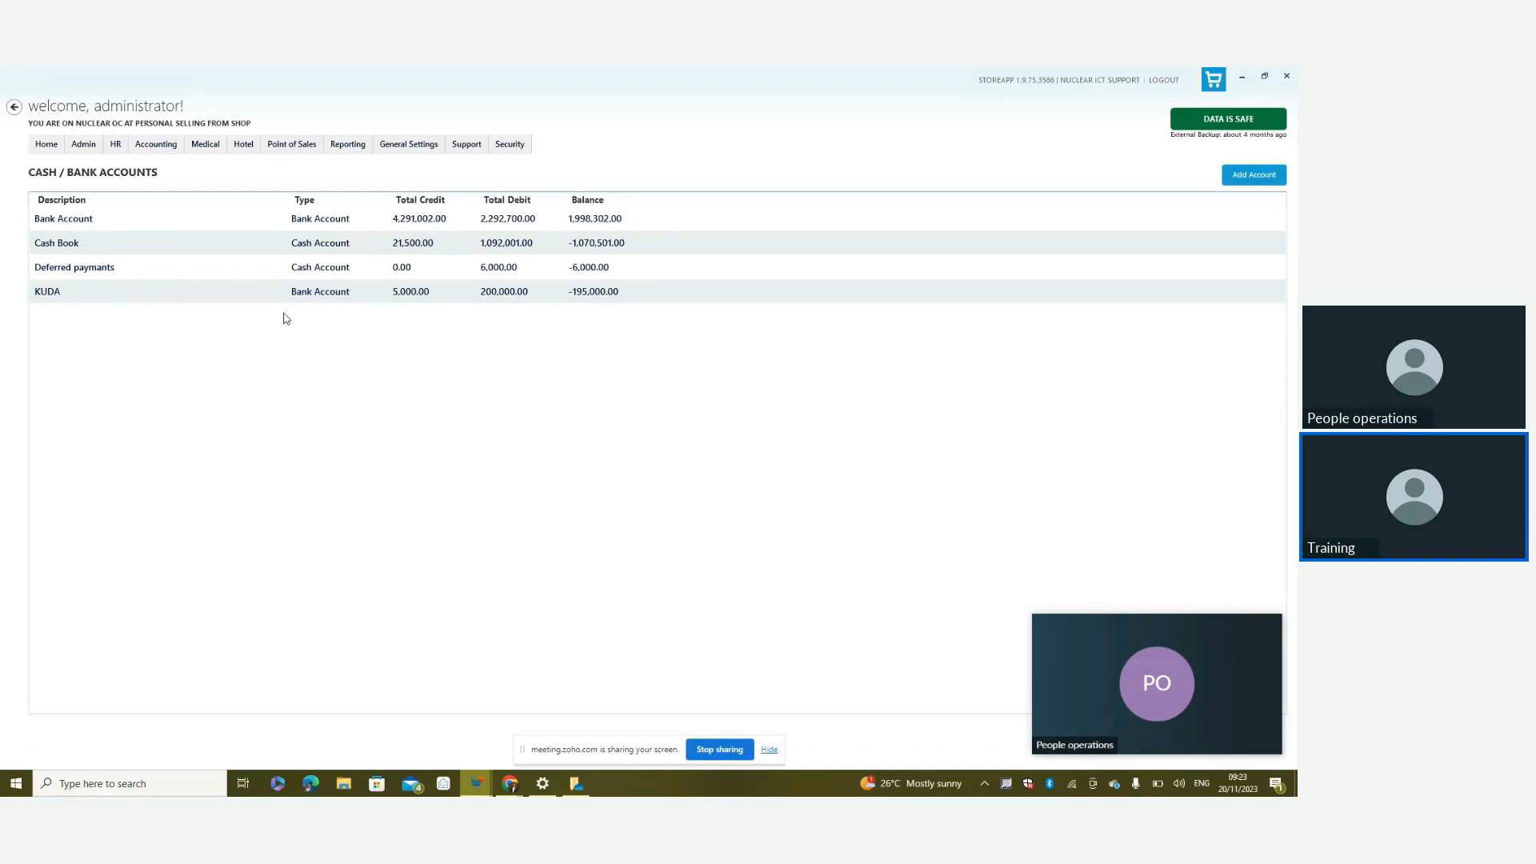
Select the Bank Account and Cash Book rows, then Bank Account again
left_click(92, 225)
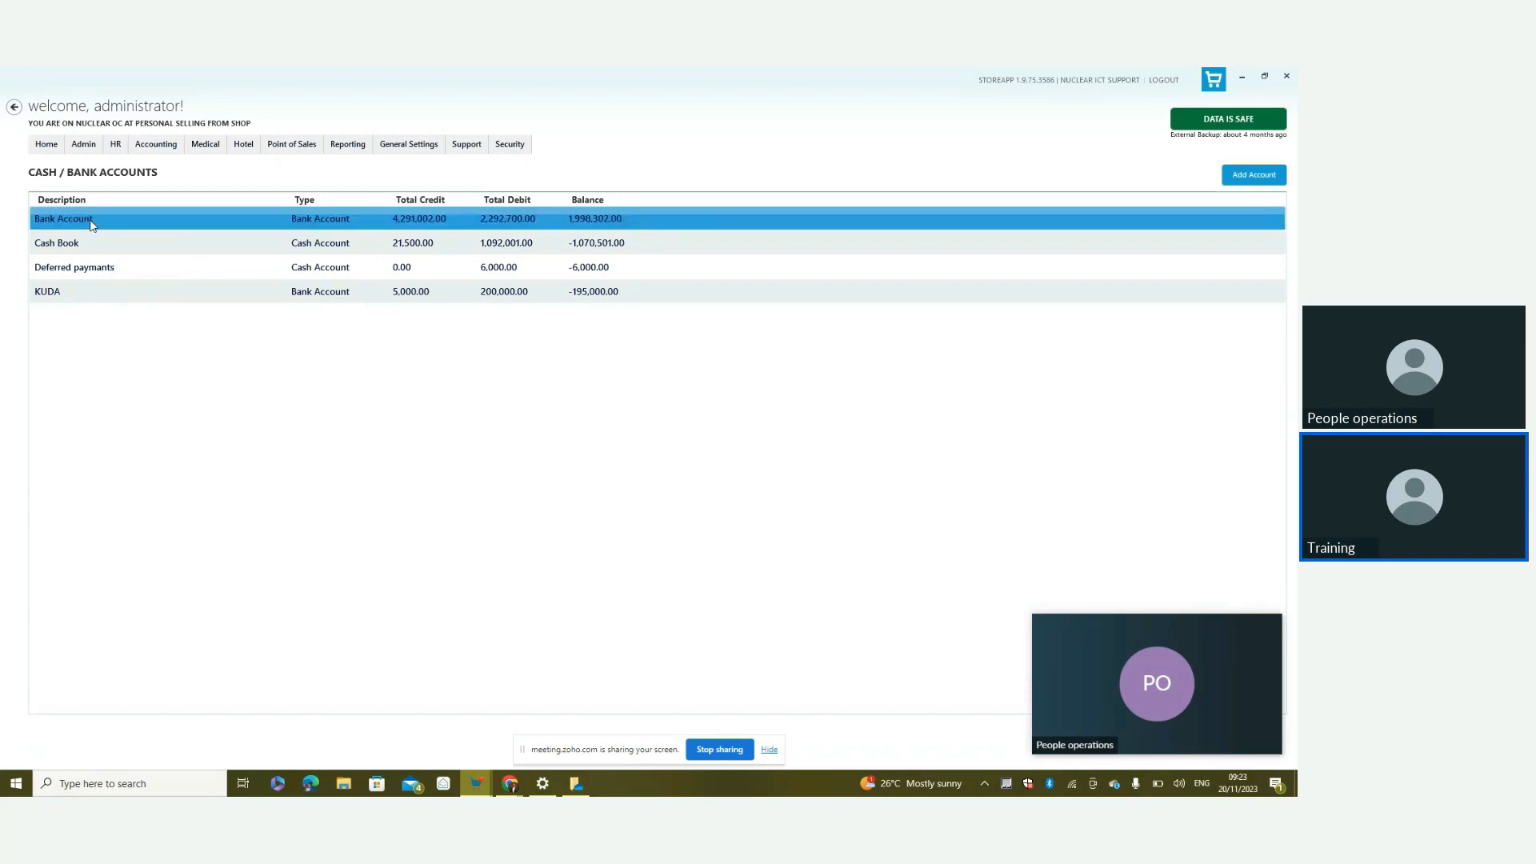
left_click(93, 247)
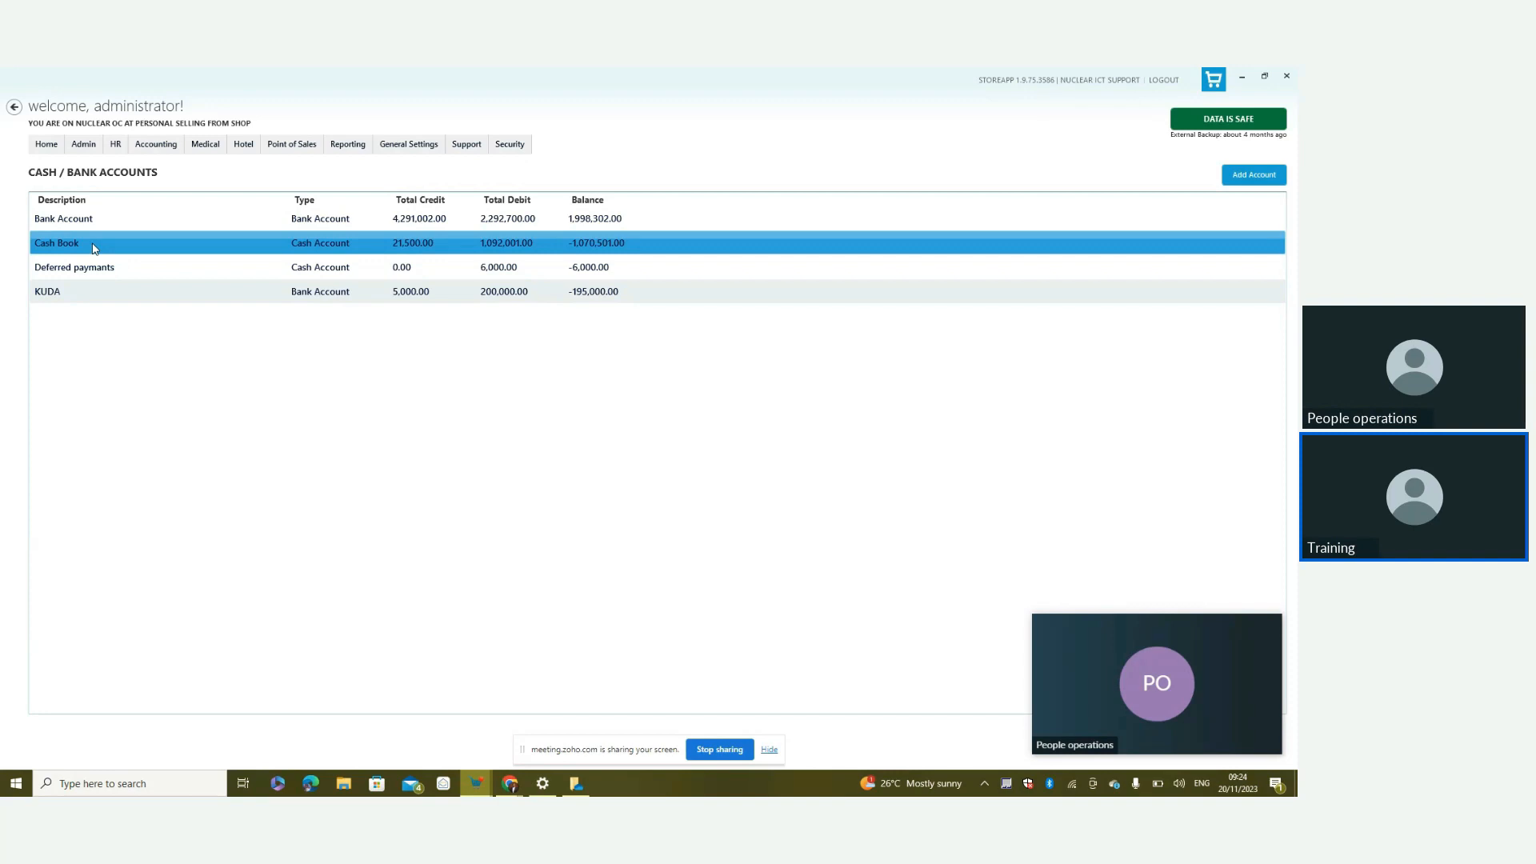
left_click(80, 224)
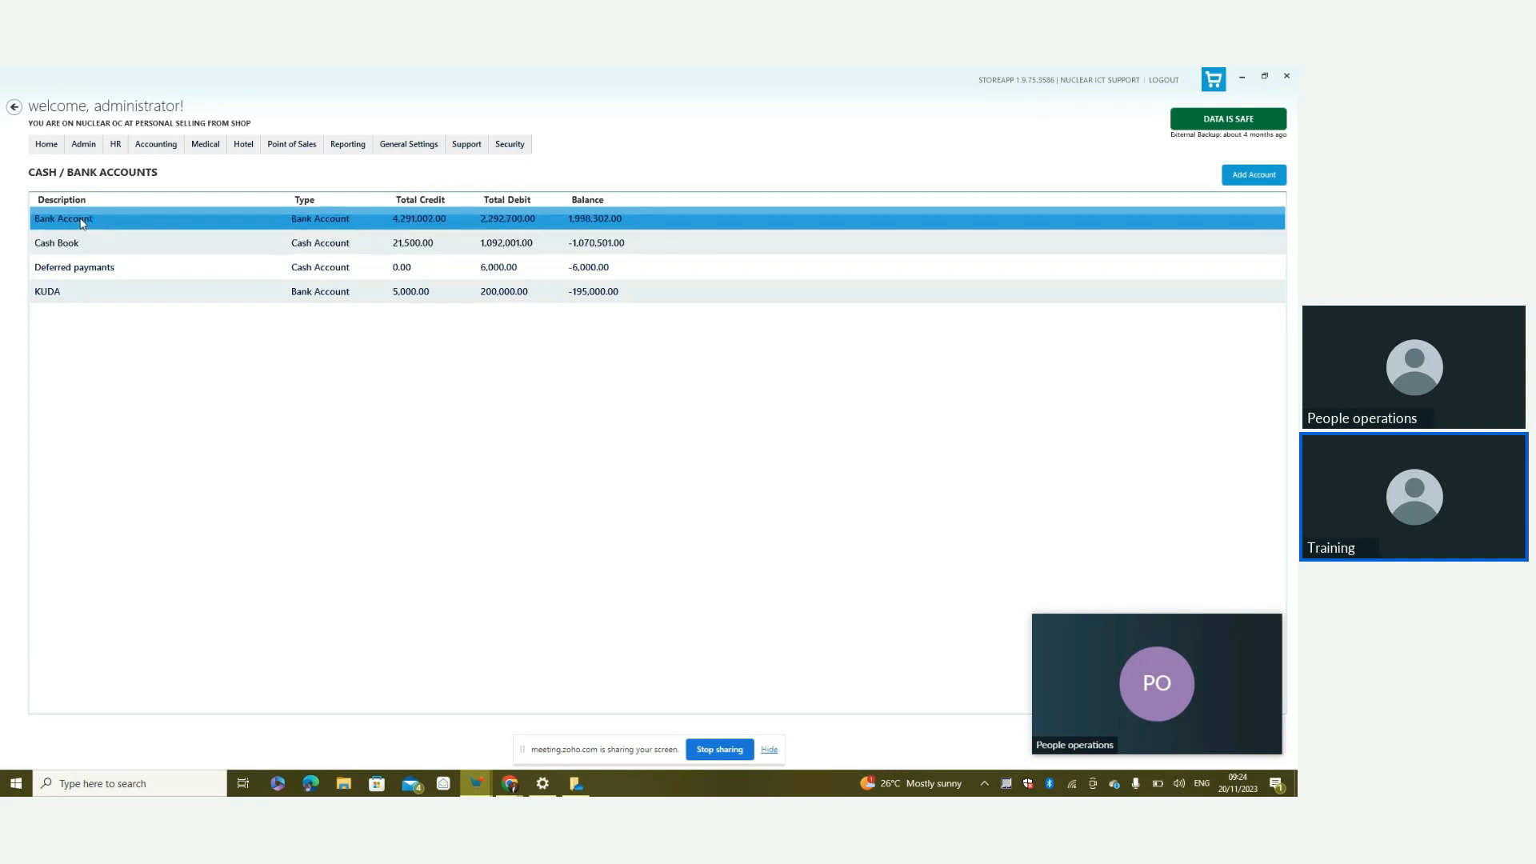
right_click(228, 229)
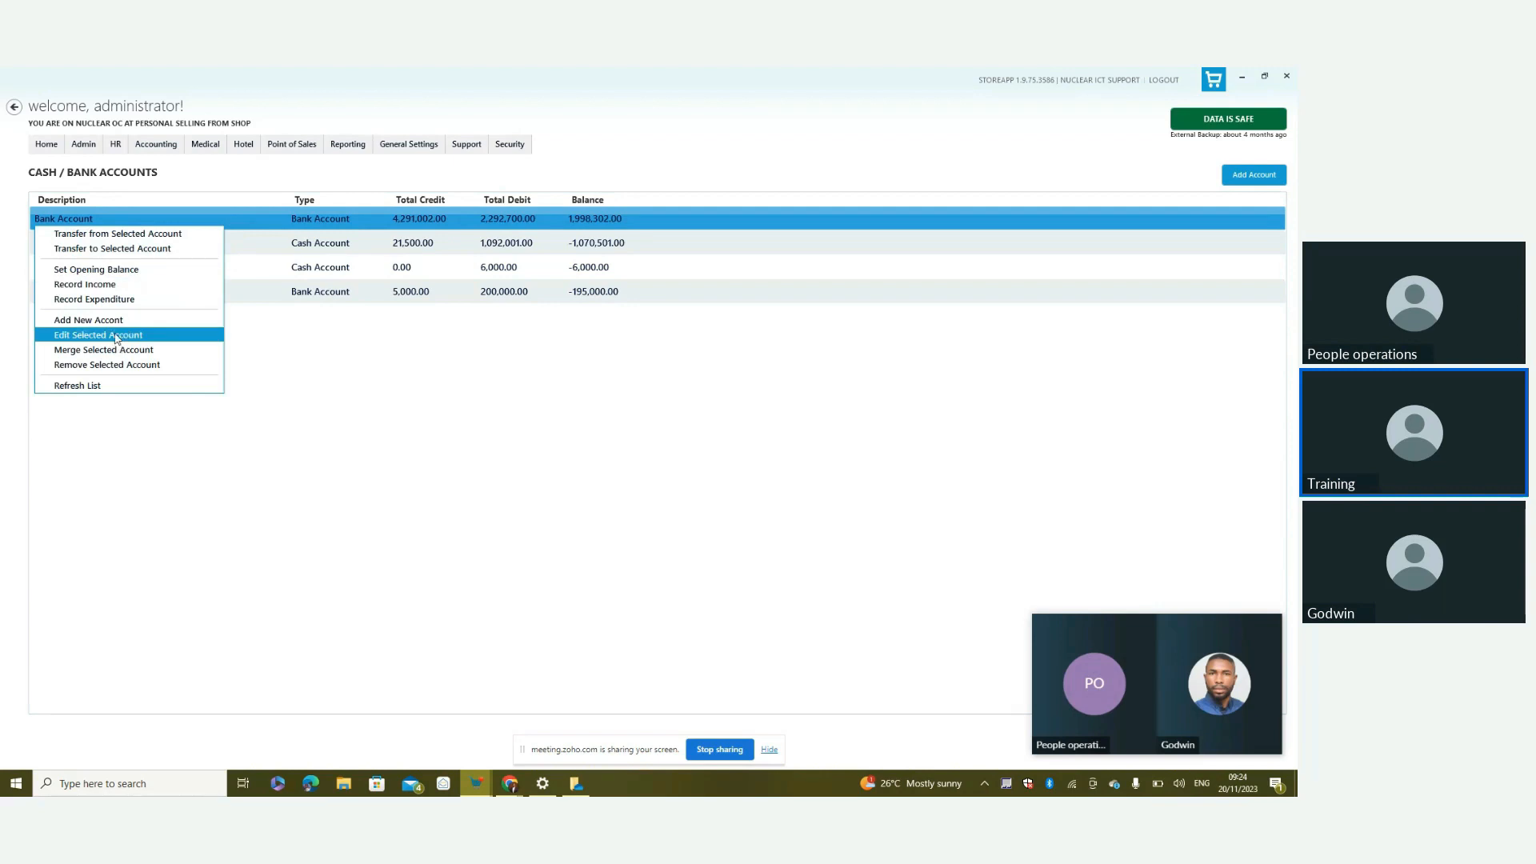
left_click(621, 401)
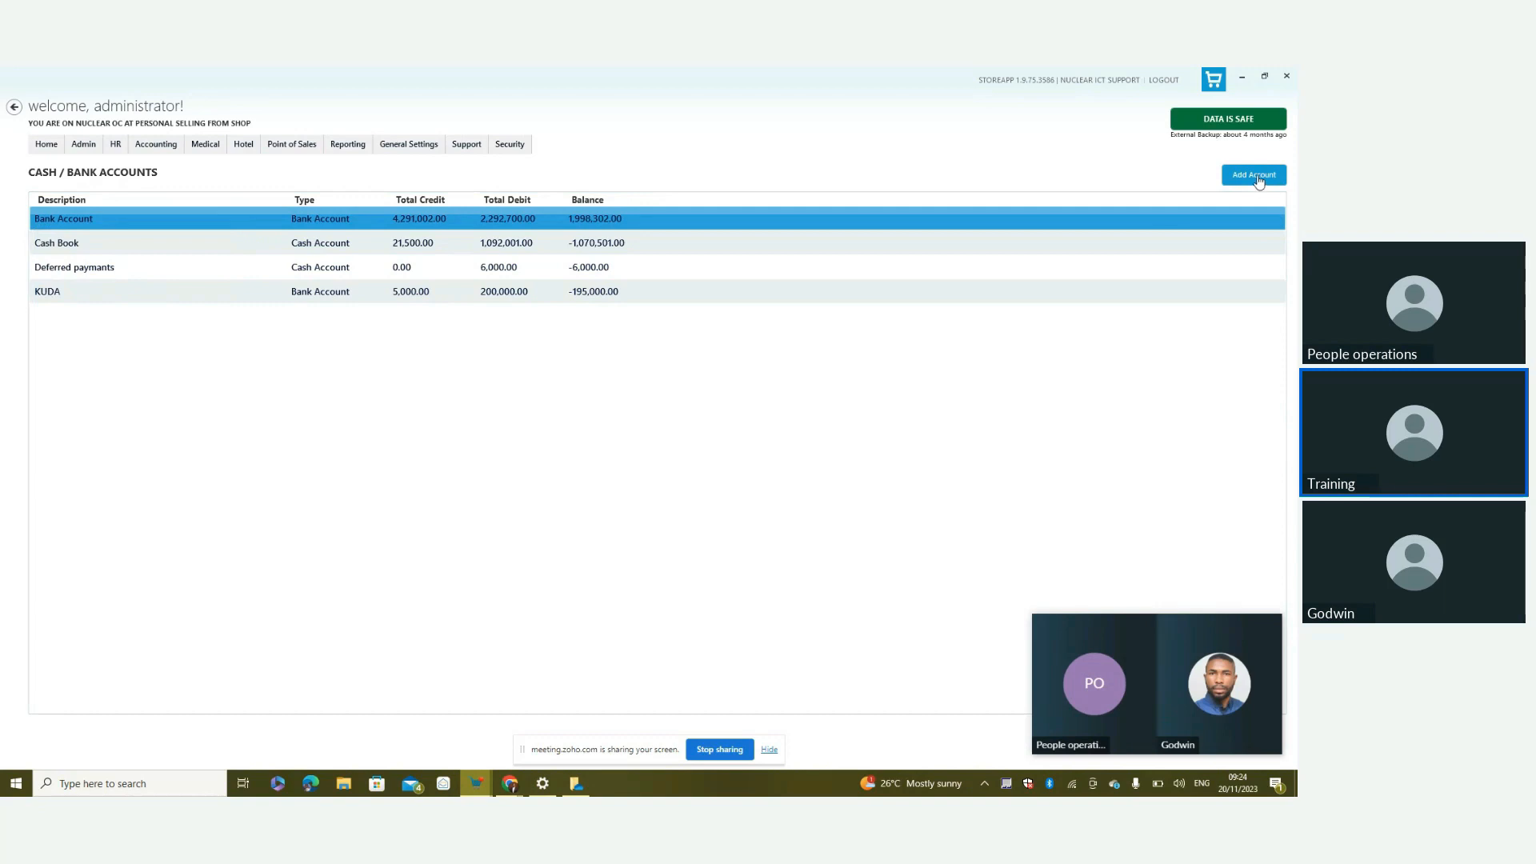
left_click(1259, 181)
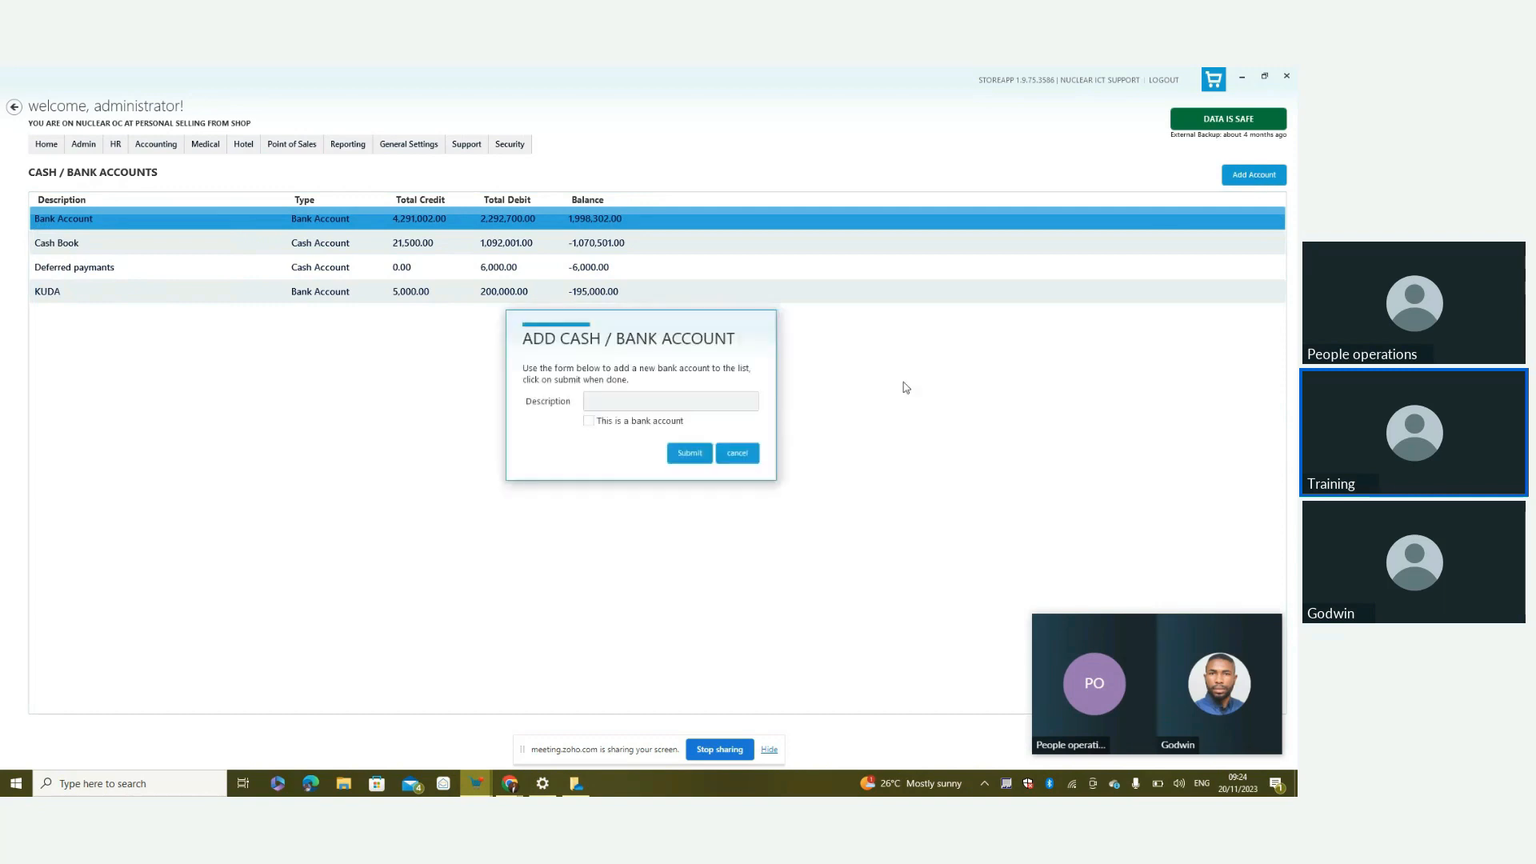
left_click(629, 395)
left_click(738, 453)
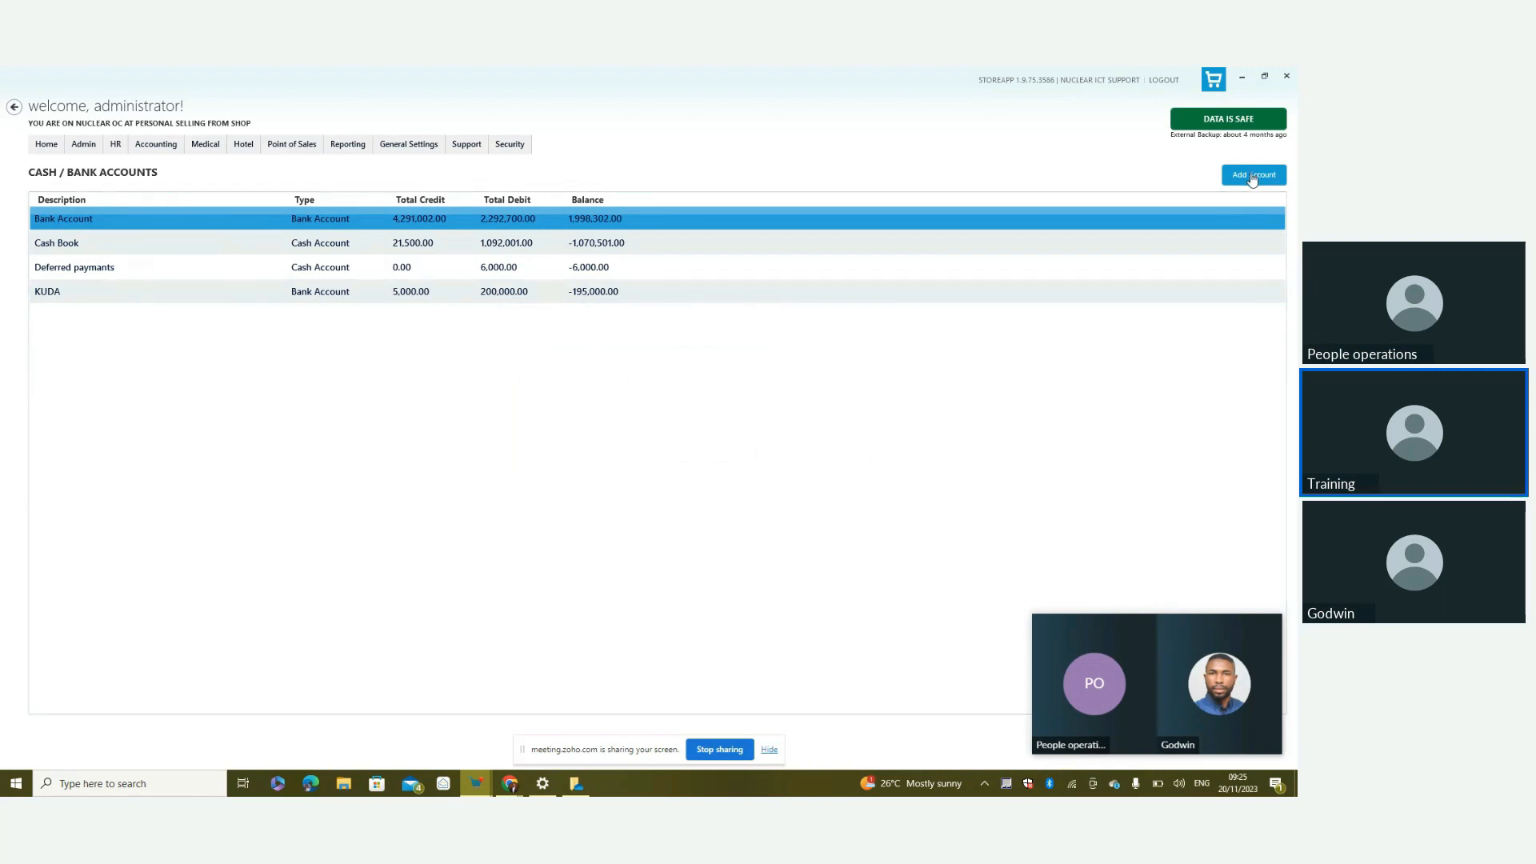
left_click(1254, 176)
left_click(665, 402)
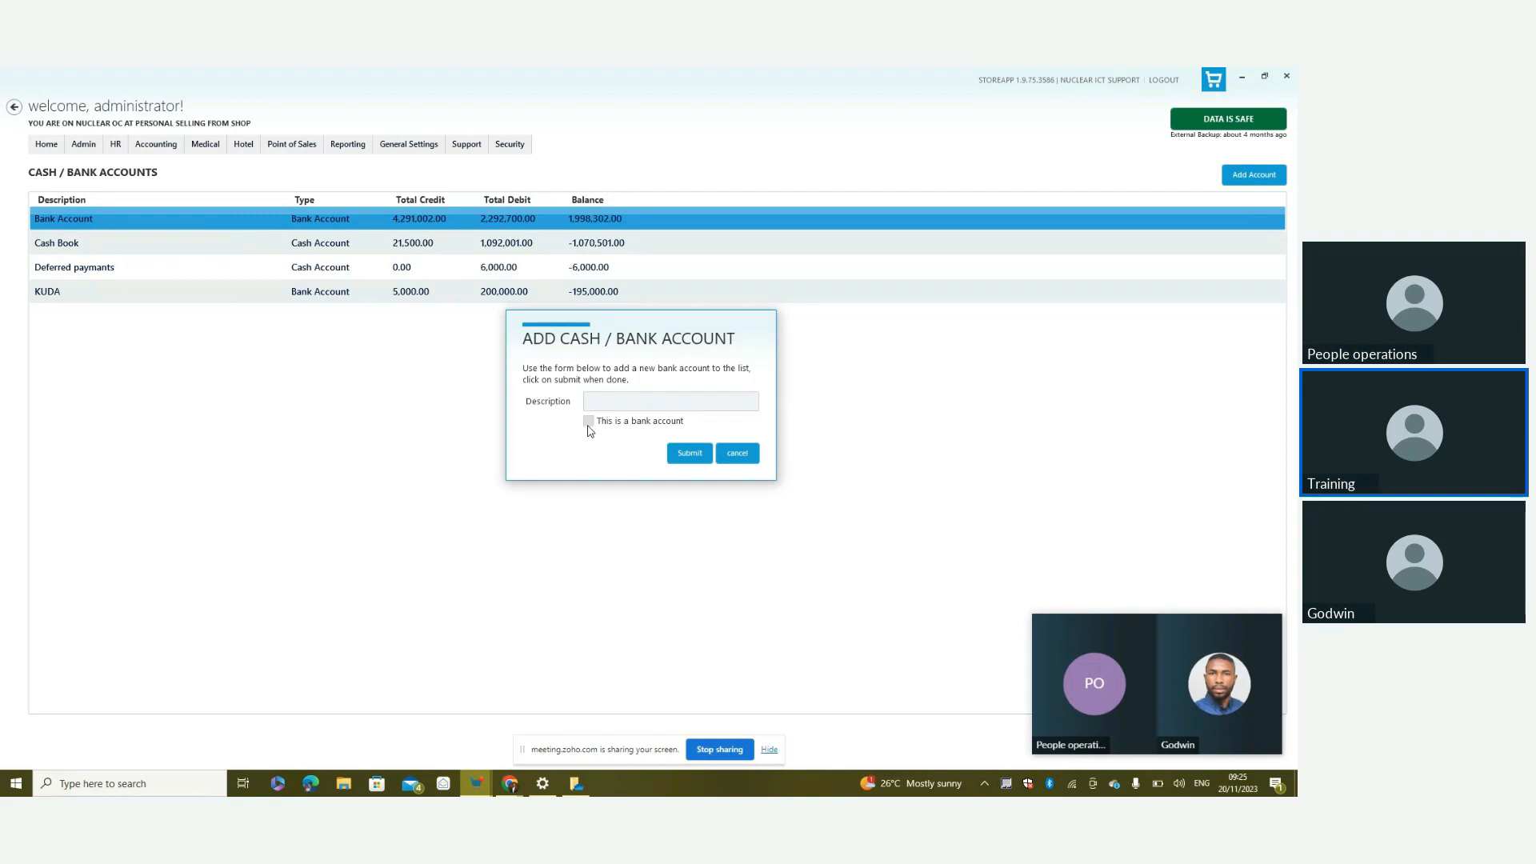
left_click(737, 454)
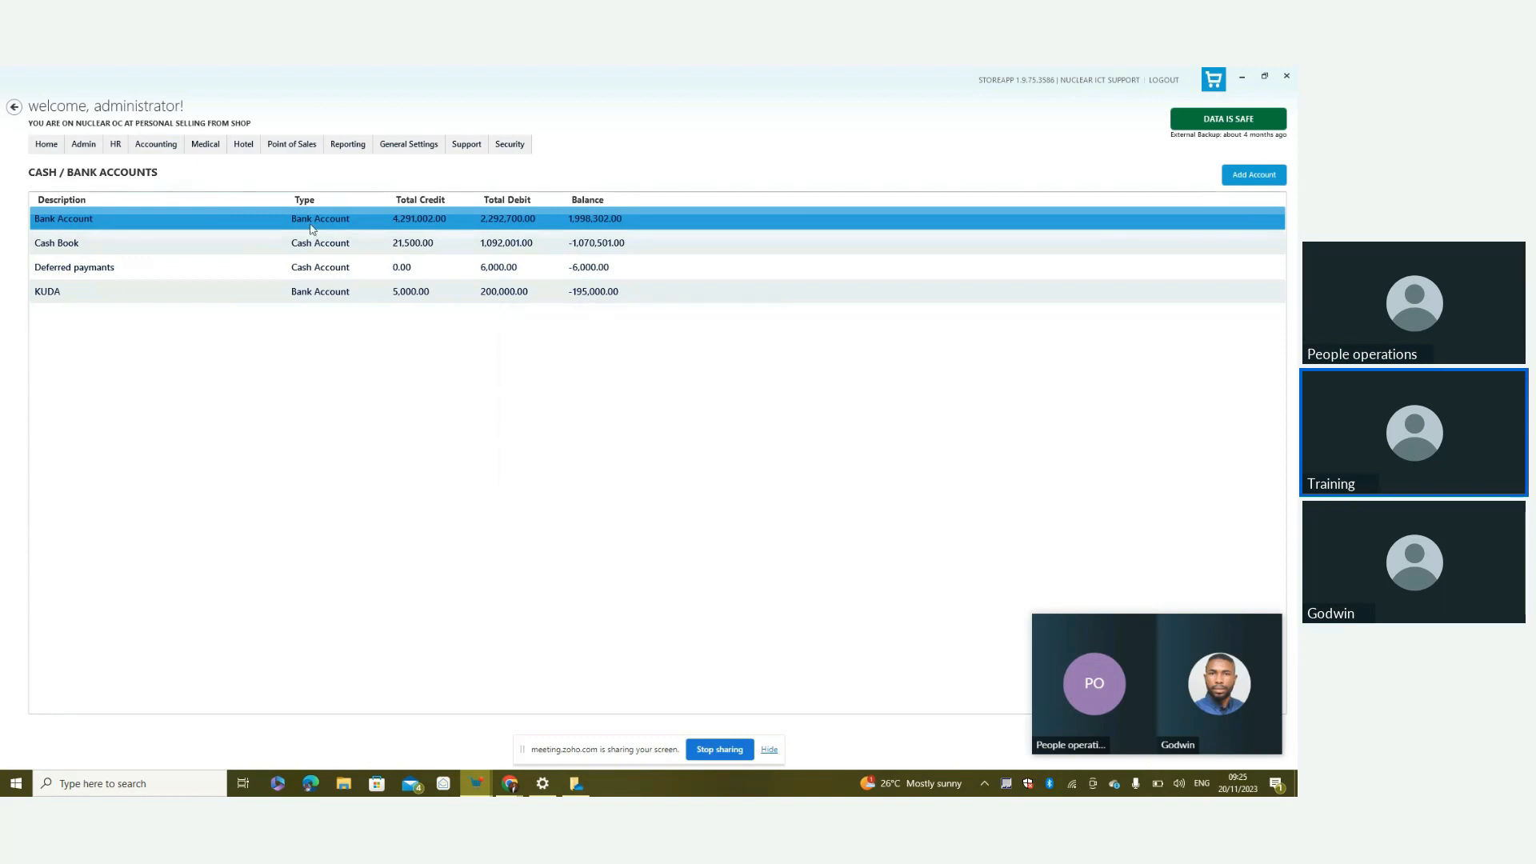
Switch to the Chart of Accounts page under Accounting > Accounts
left_click(156, 144)
mouse_move(169, 171)
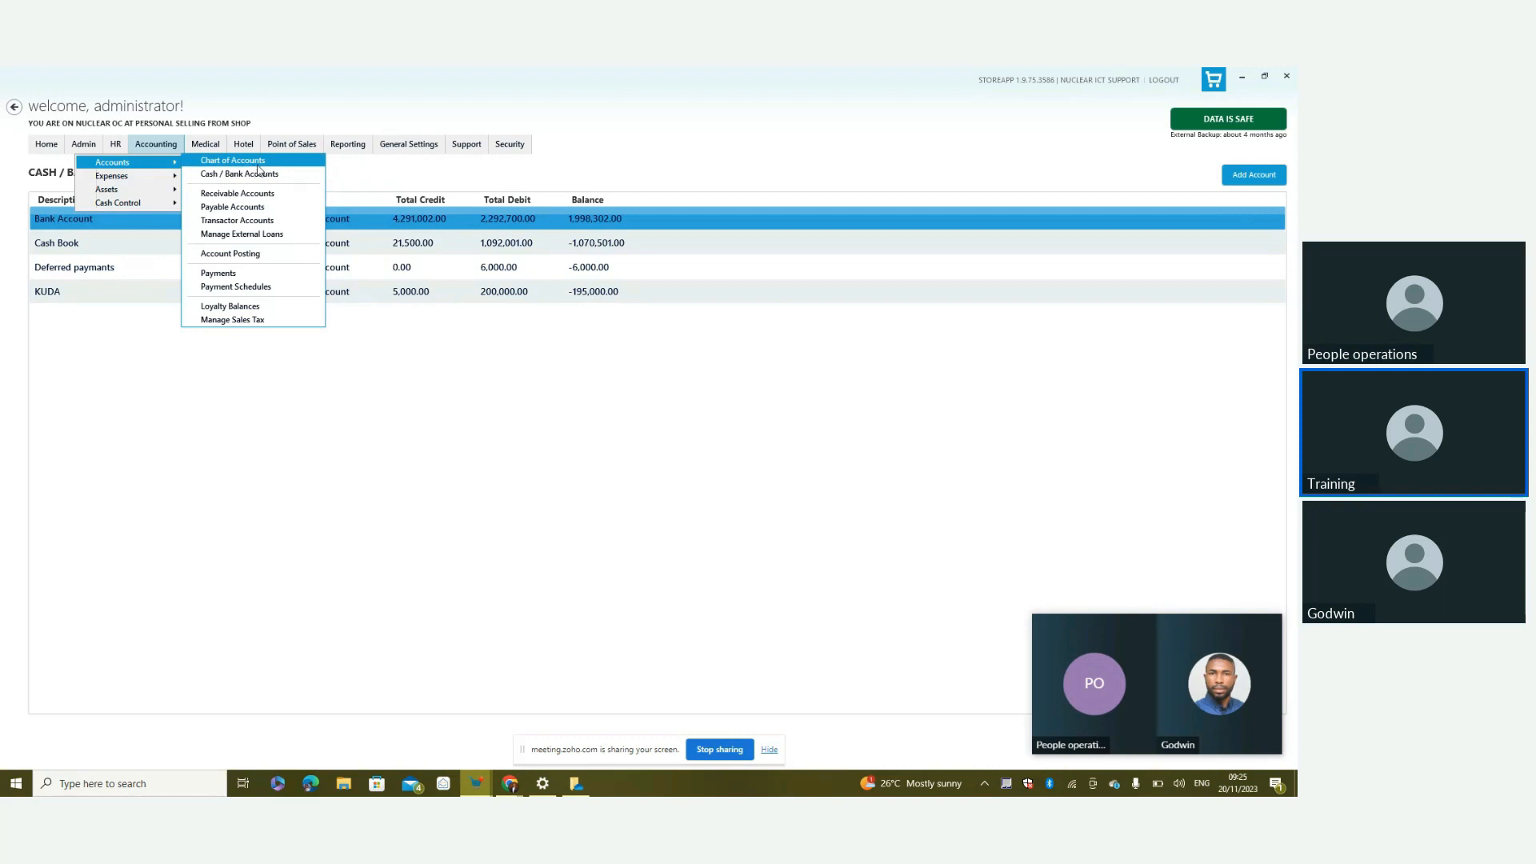
left_click(255, 163)
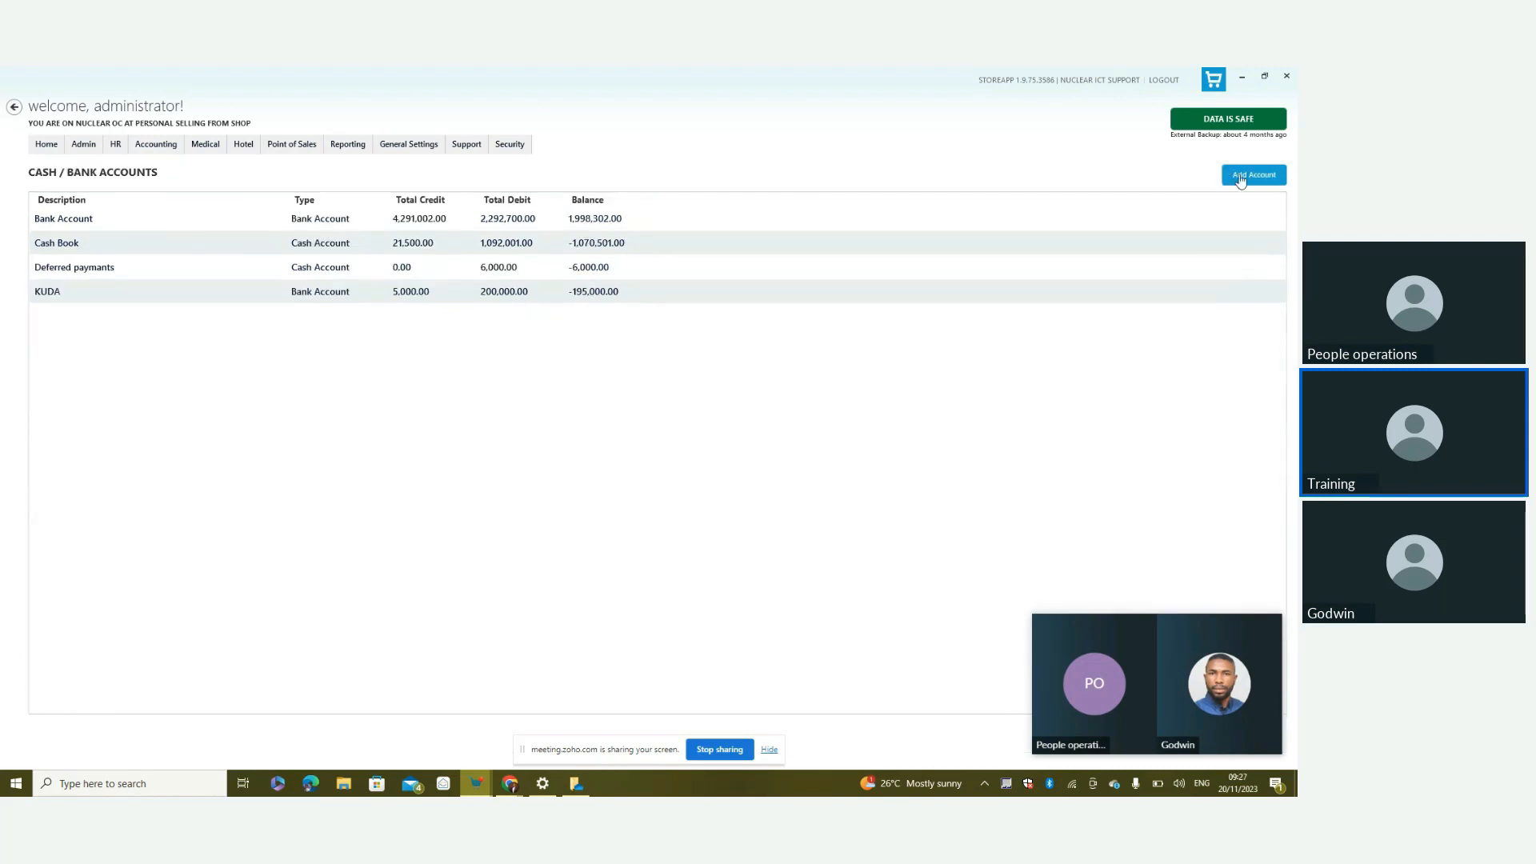
Start a new account described 'SAMPLE BANK ACCOUNT' and flag it as a bank account
left_click(1253, 175)
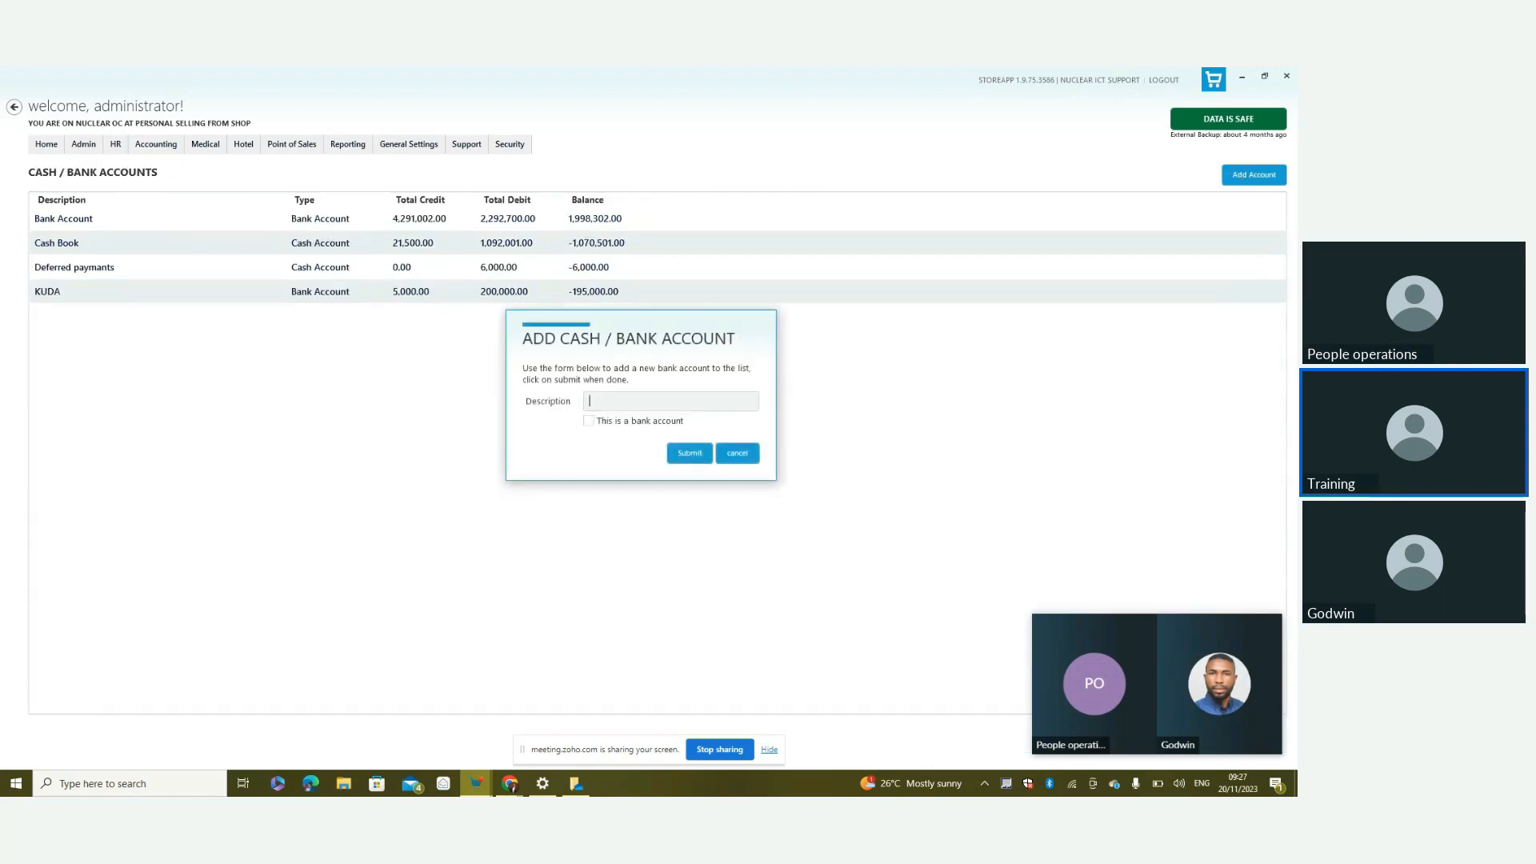
type("SAMPLE BANK ACCOUNT")
left_click(642, 422)
Save SAMPLE BANK ACCOUNT, add Attendance Report at 100,000.00, and check out
left_click(697, 455)
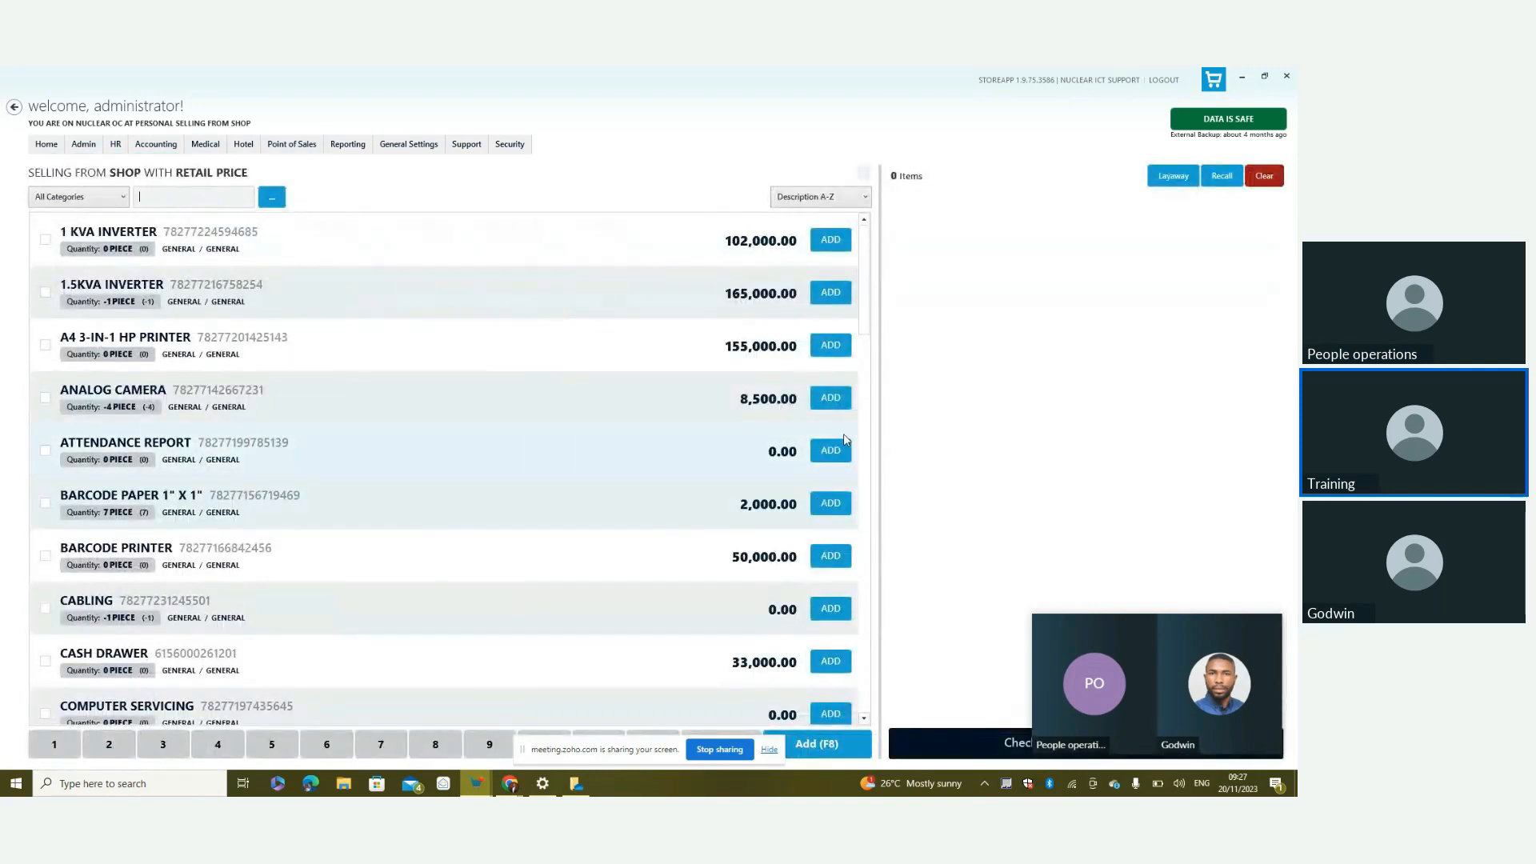
left_click(832, 450)
left_click(945, 229)
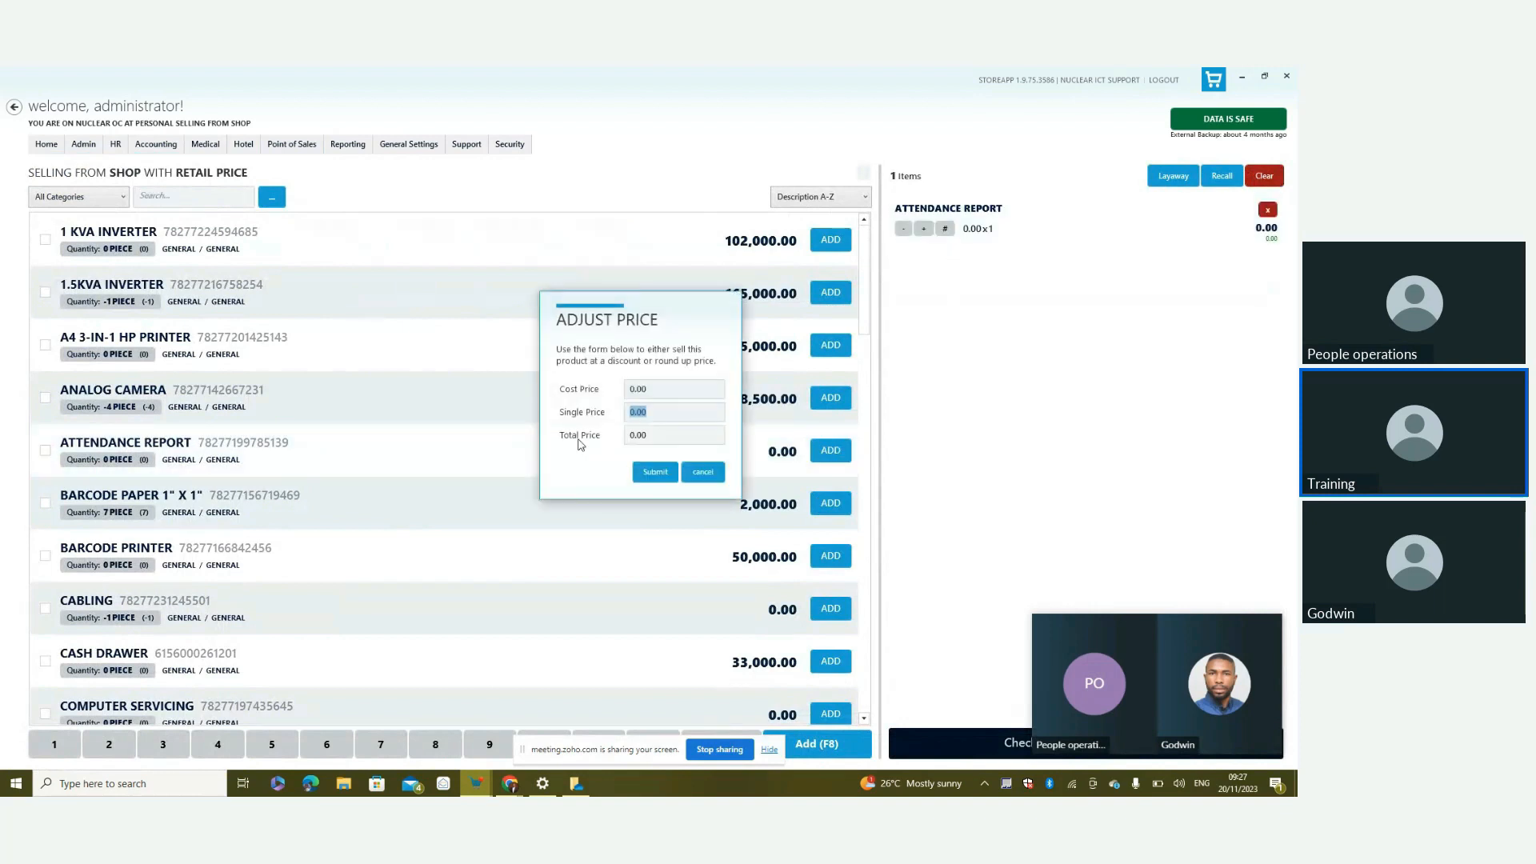
type("100000")
left_click(656, 473)
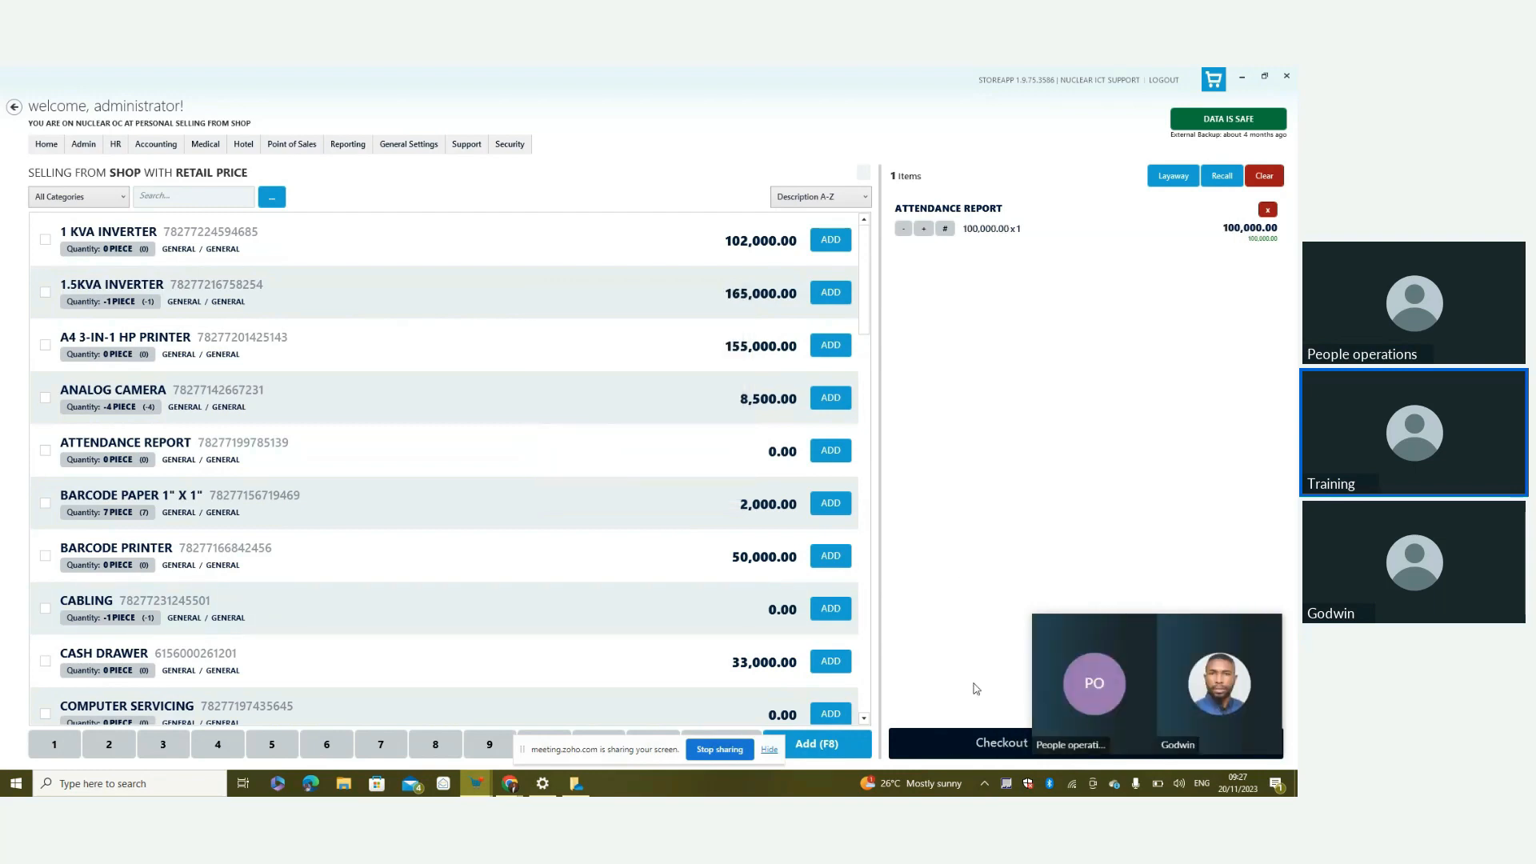
left_click(966, 748)
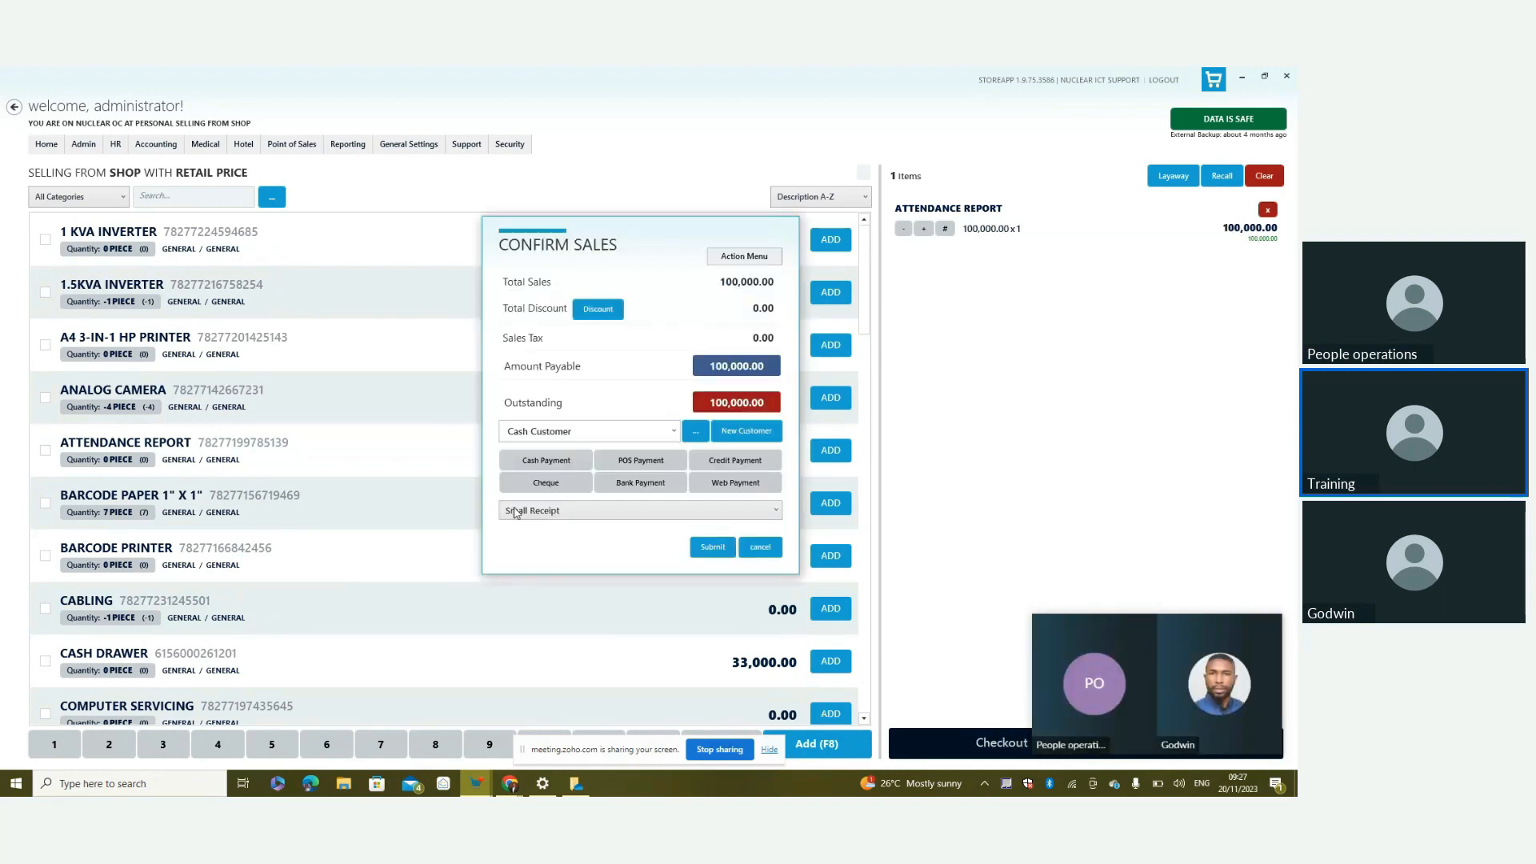
Pay by bank into SAMPLE BANK ACCOUNT with 'SAMPLE CUSTOM' as the account name reference
left_click(632, 485)
left_click(683, 393)
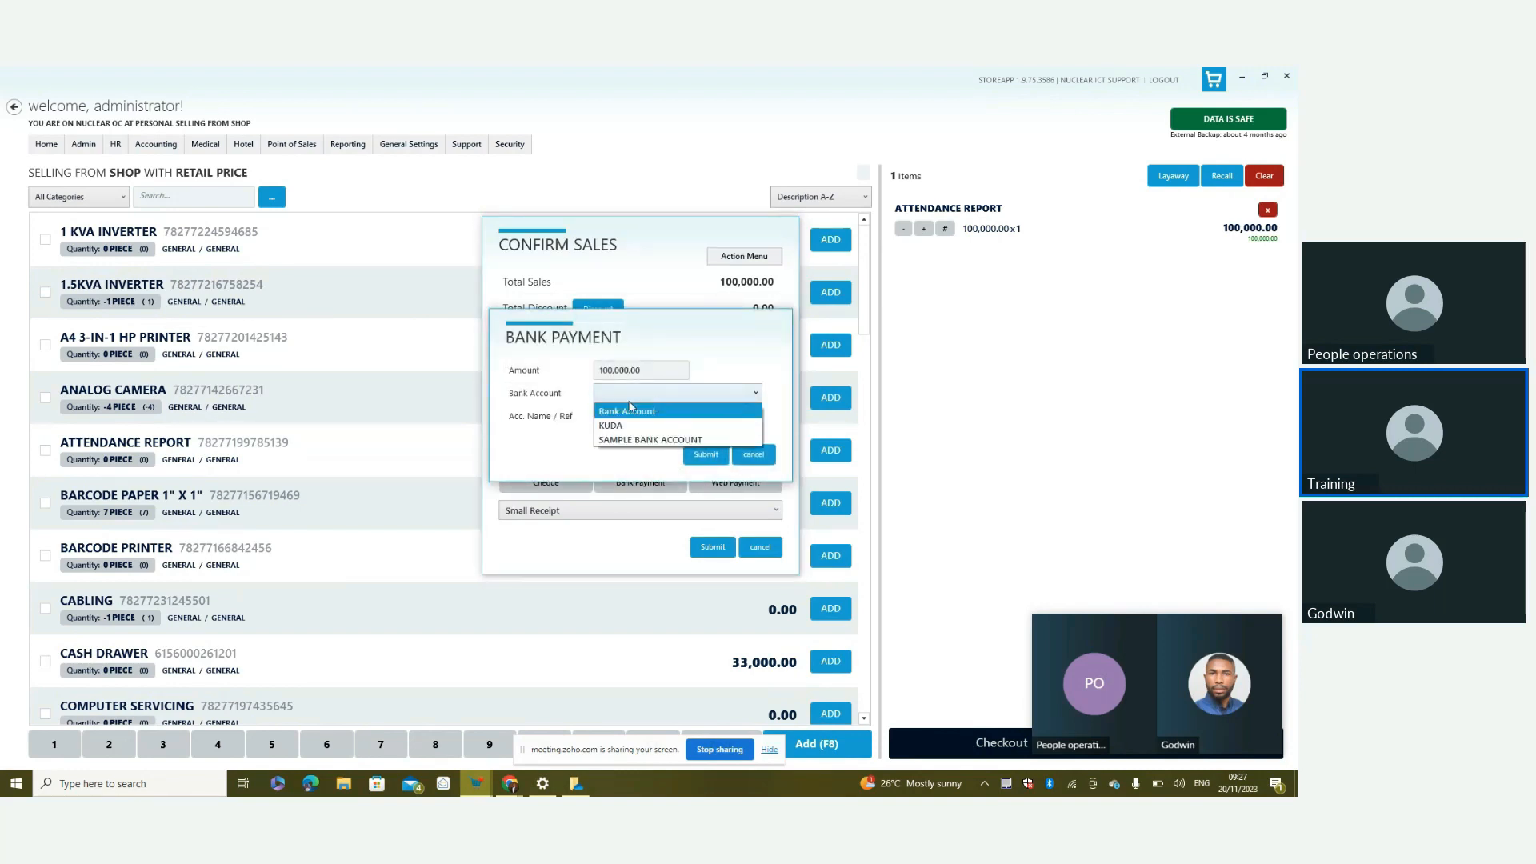
left_click(661, 440)
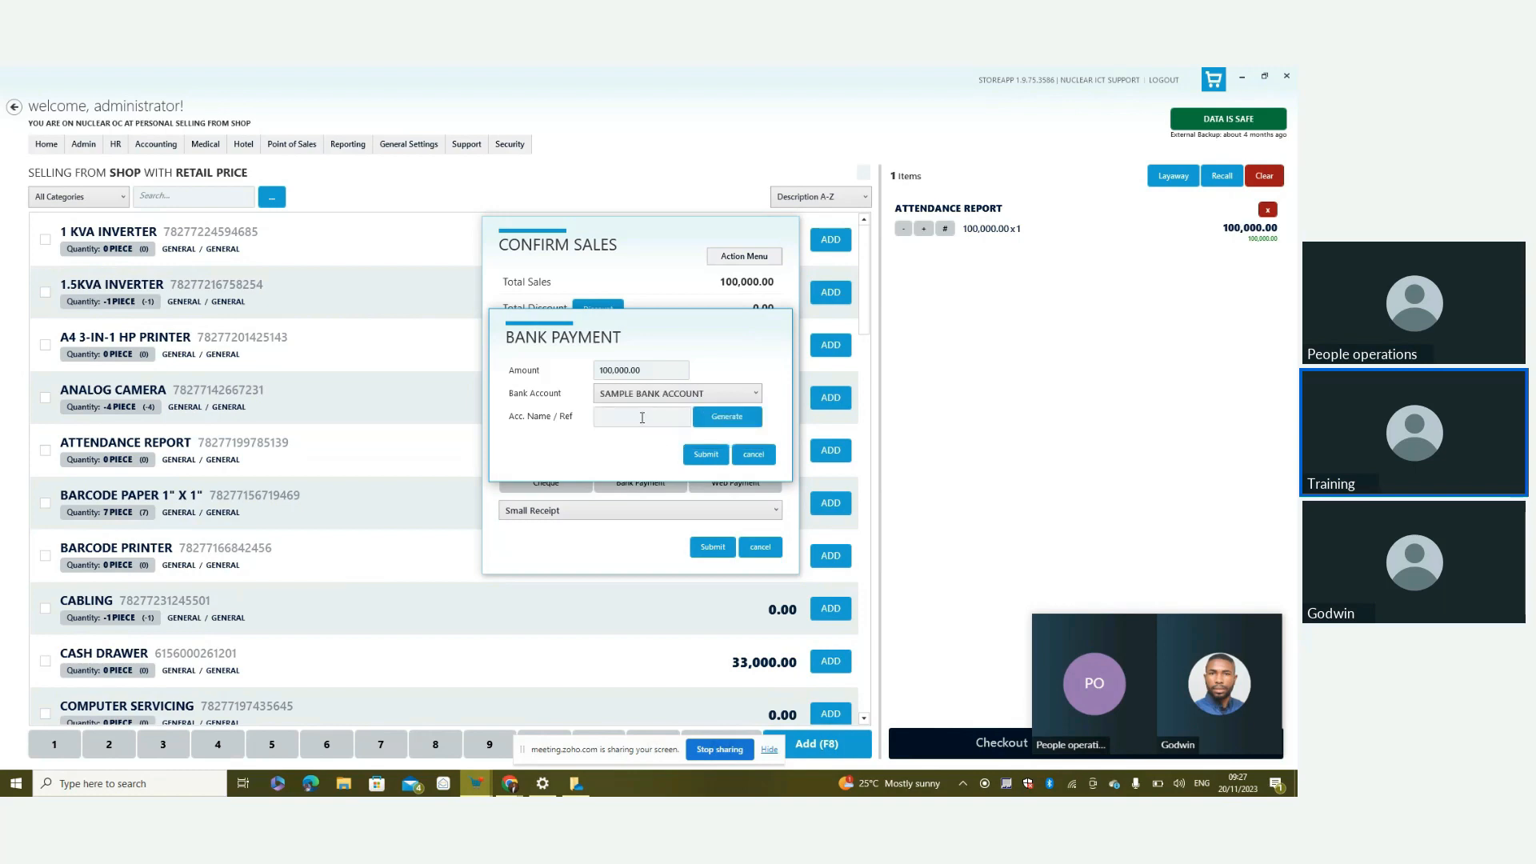
left_click(642, 417)
type("SAMPLE CUSTOMER")
left_click(698, 453)
Choose the receipt option, record the sale and dismiss the success message
left_click(606, 533)
left_click(579, 551)
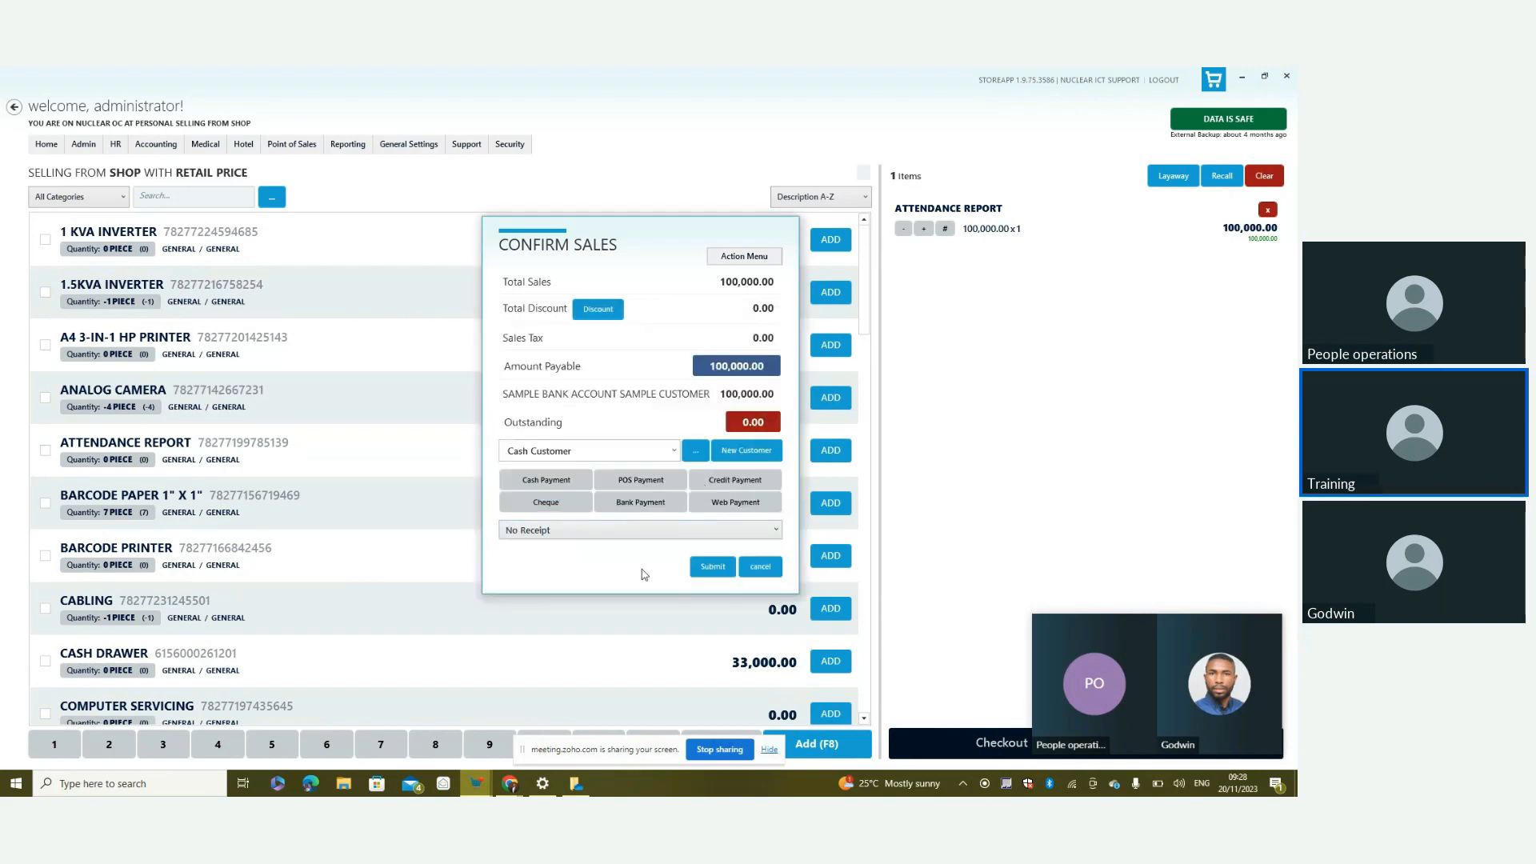
left_click(711, 569)
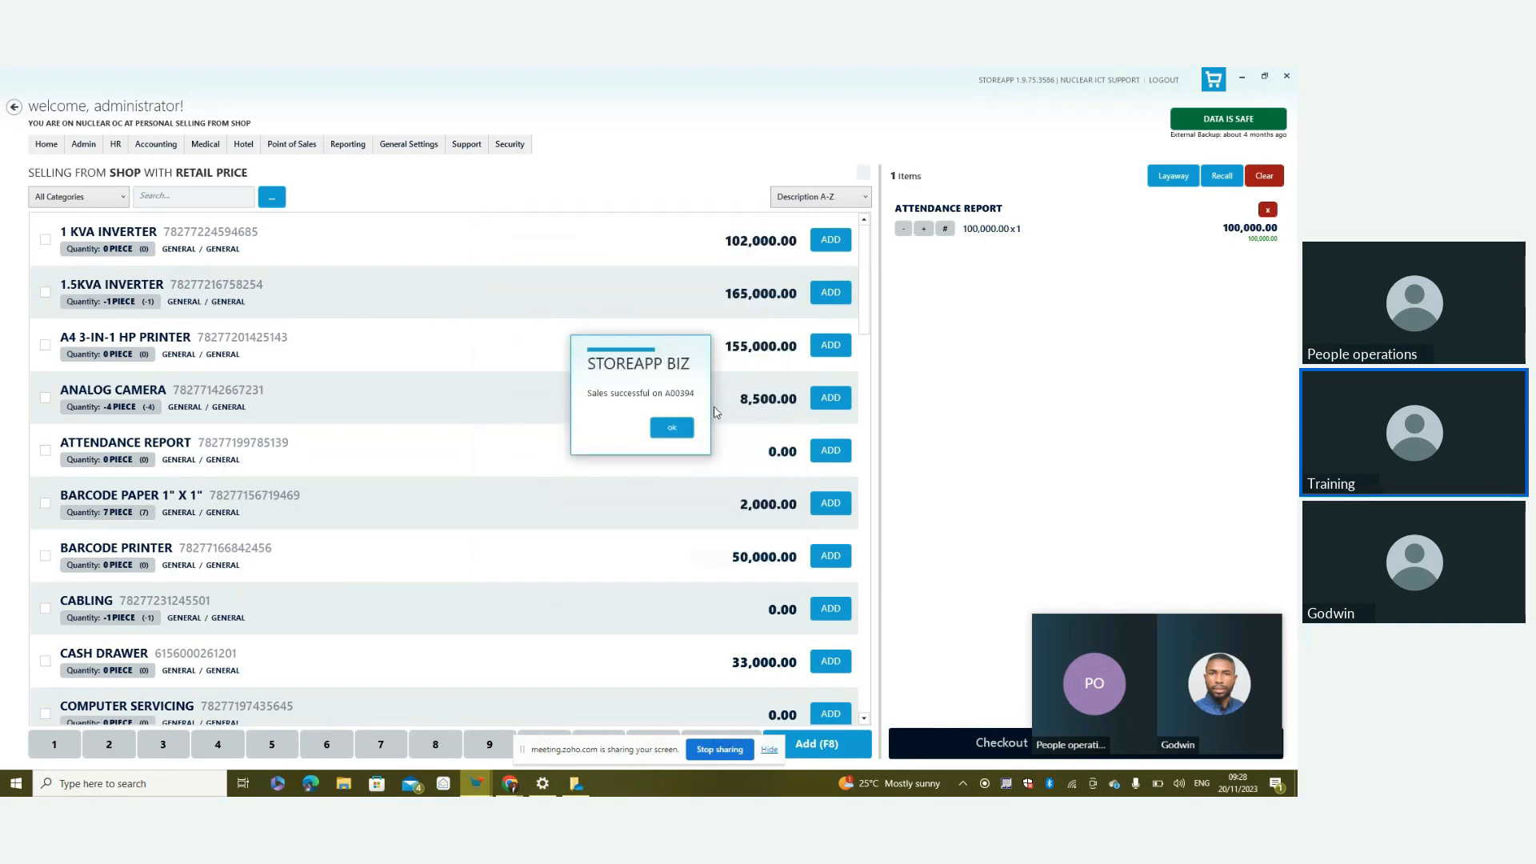
left_click(678, 429)
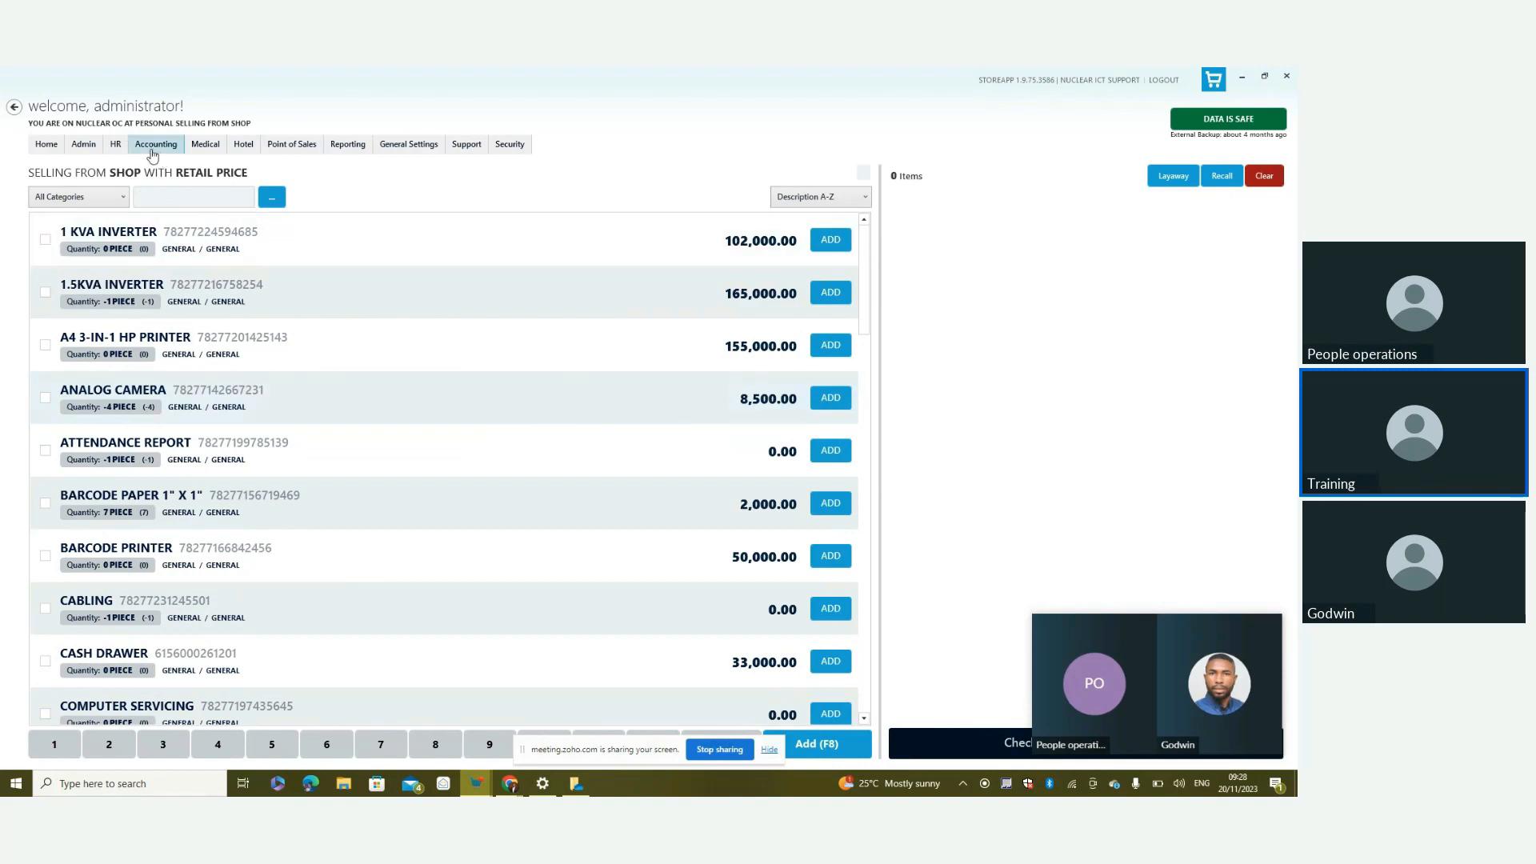
Open the Trial Balance report from Reporting > Accounts Reports
left_click(154, 152)
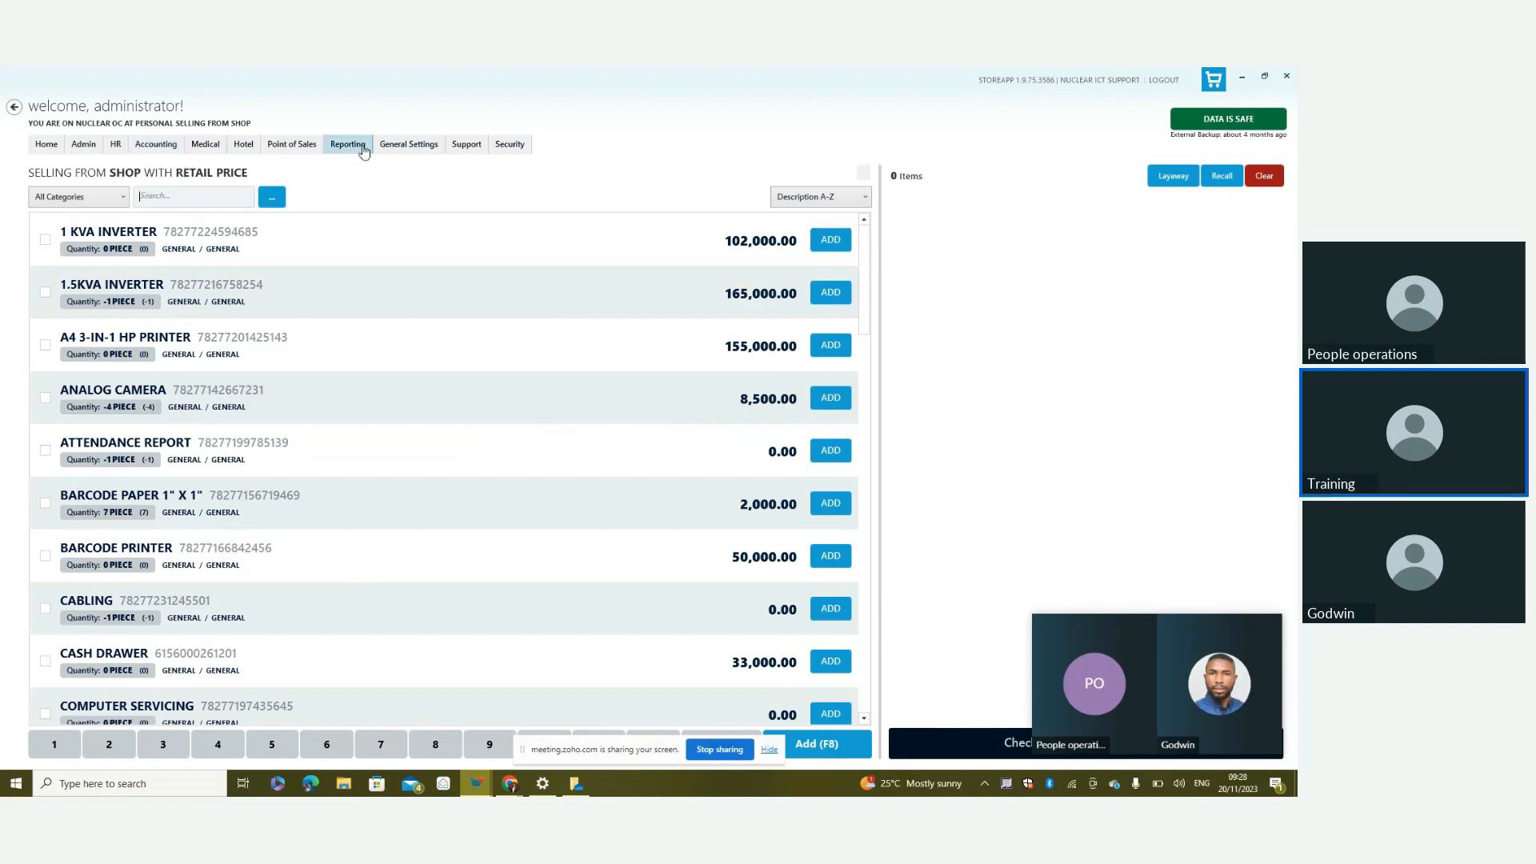
left_click(348, 144)
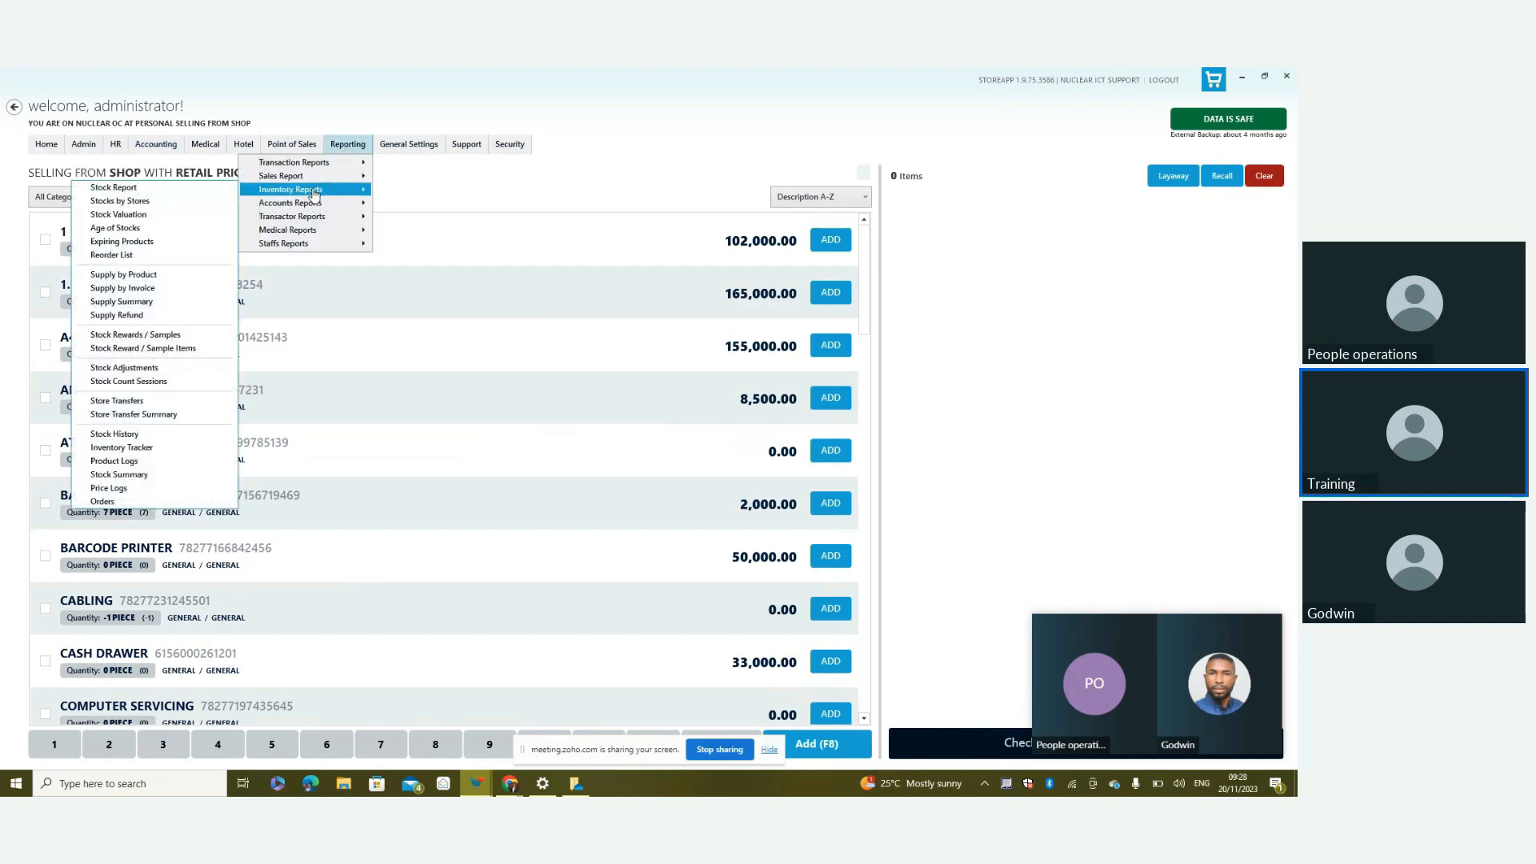
mouse_move(296, 218)
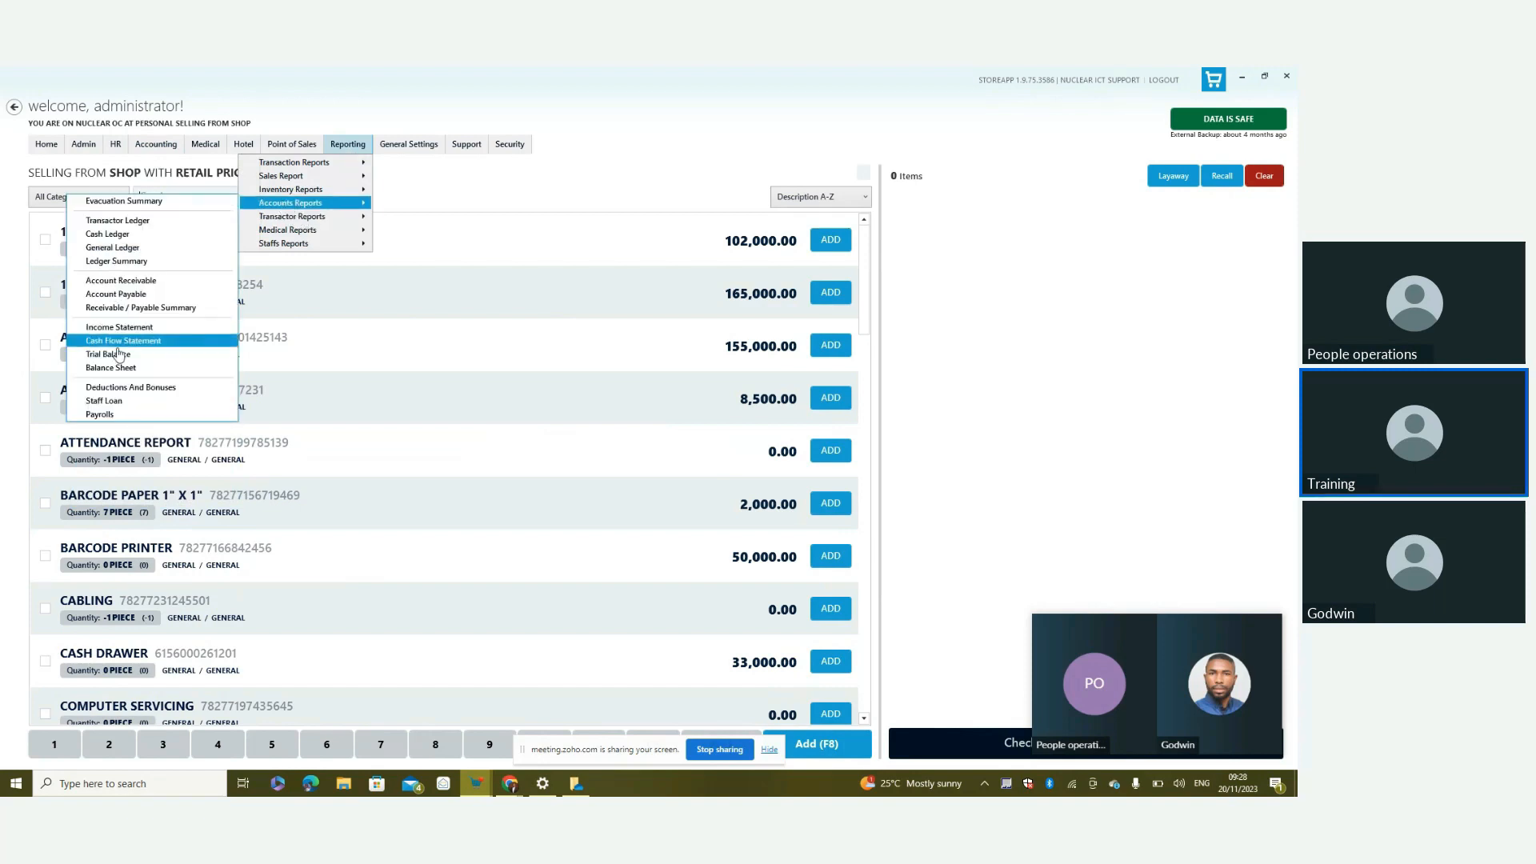
left_click(108, 354)
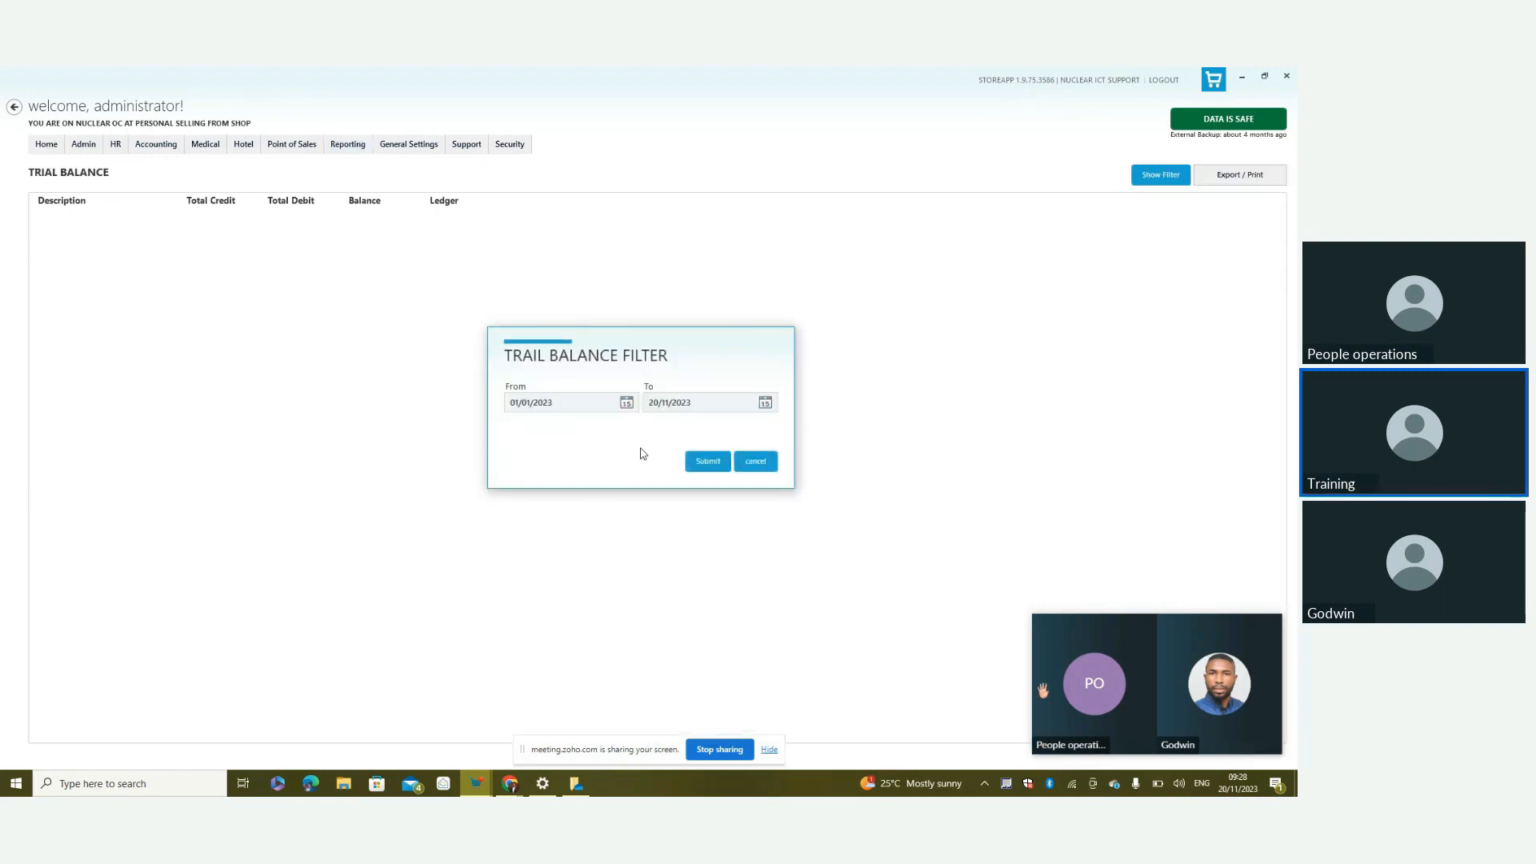
Set the From date to 20 November 2023 and submit the trial balance
left_click(594, 405)
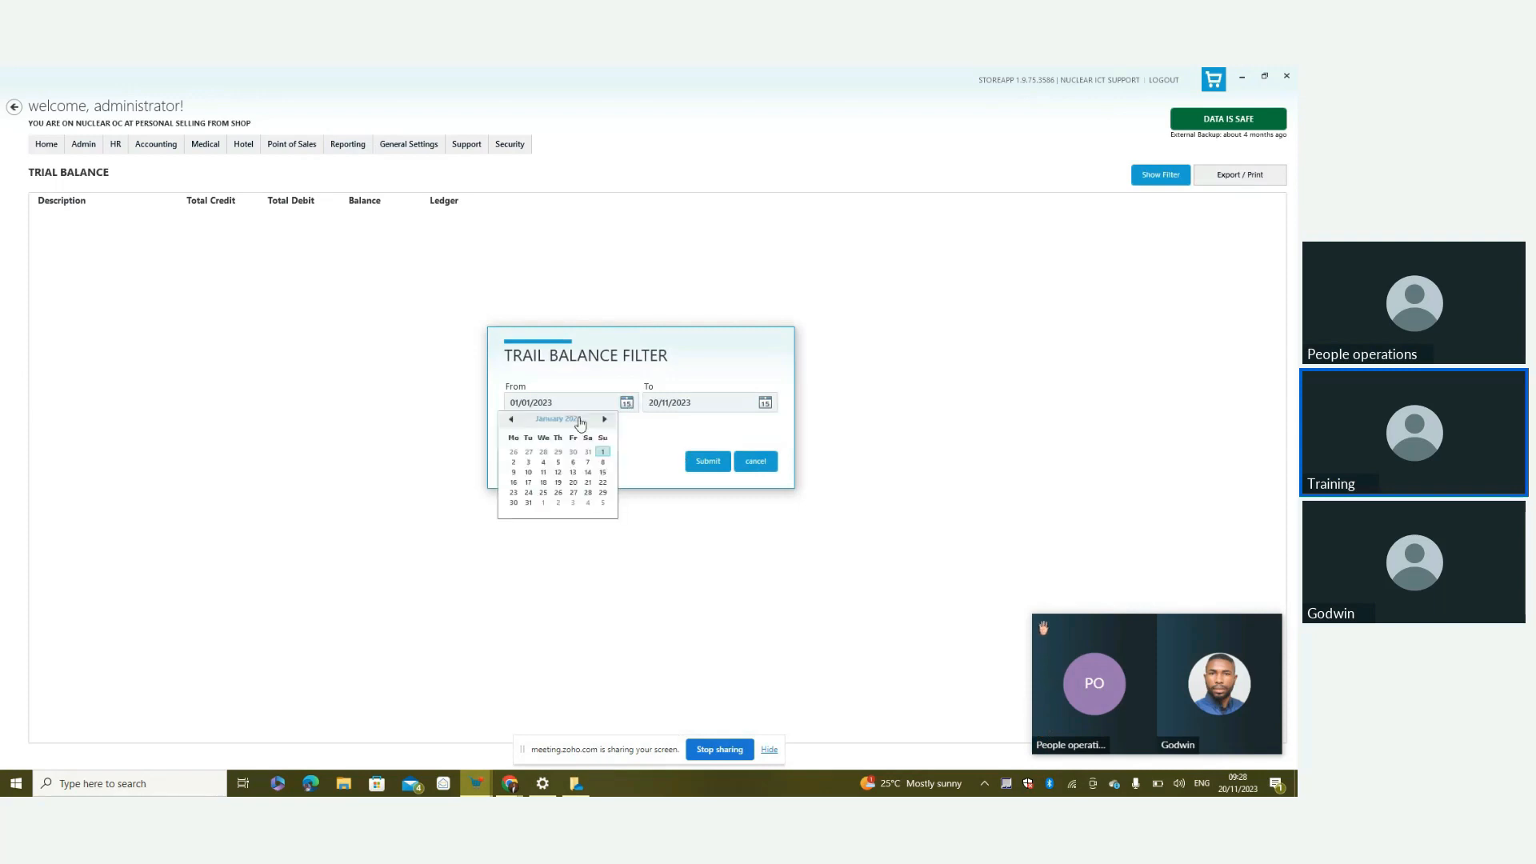
left_click(577, 420)
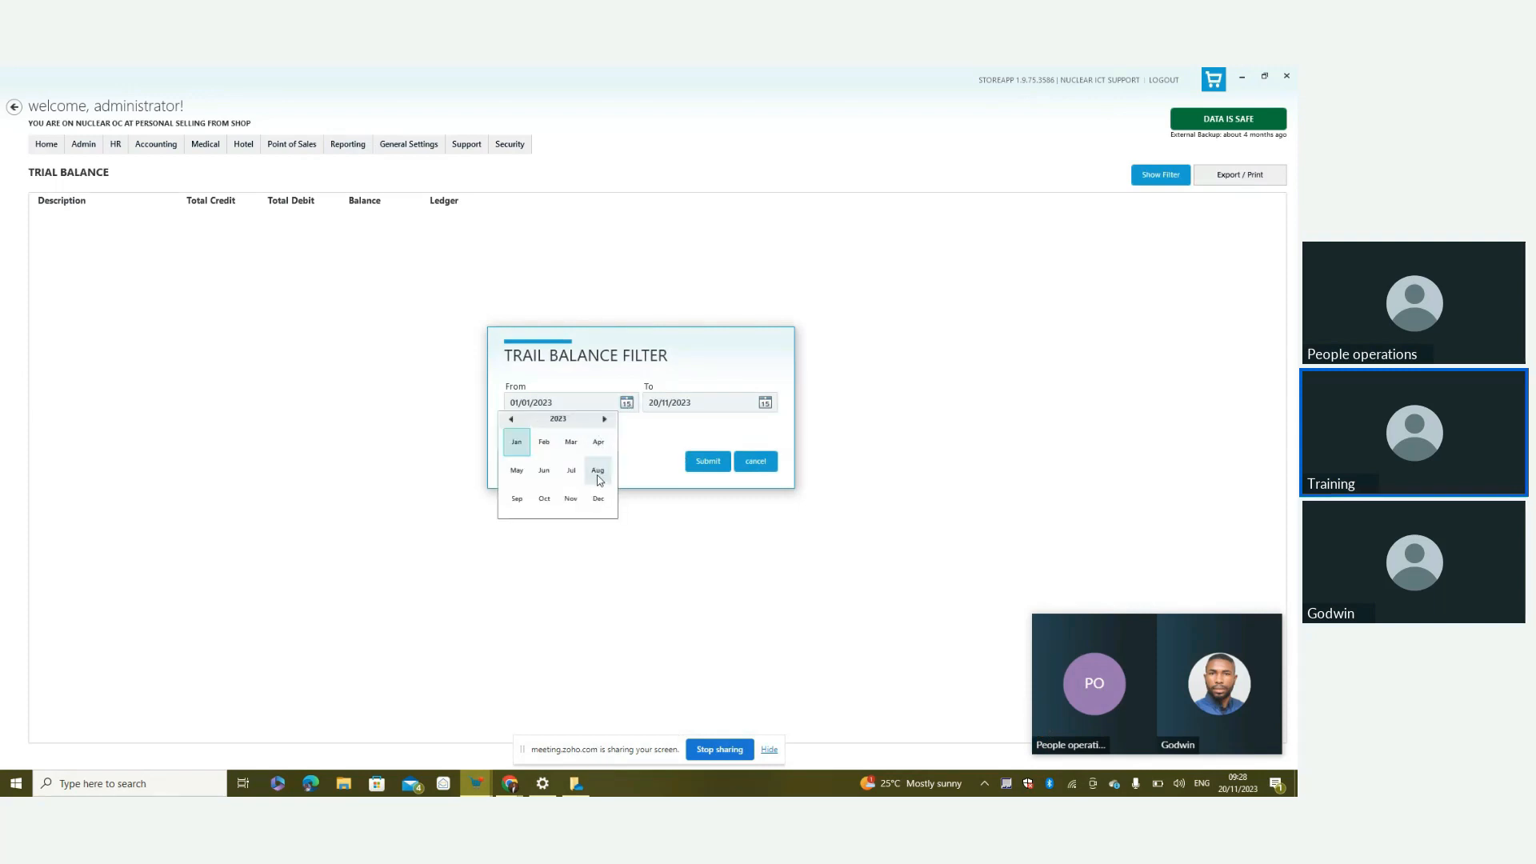
left_click(570, 499)
left_click(516, 482)
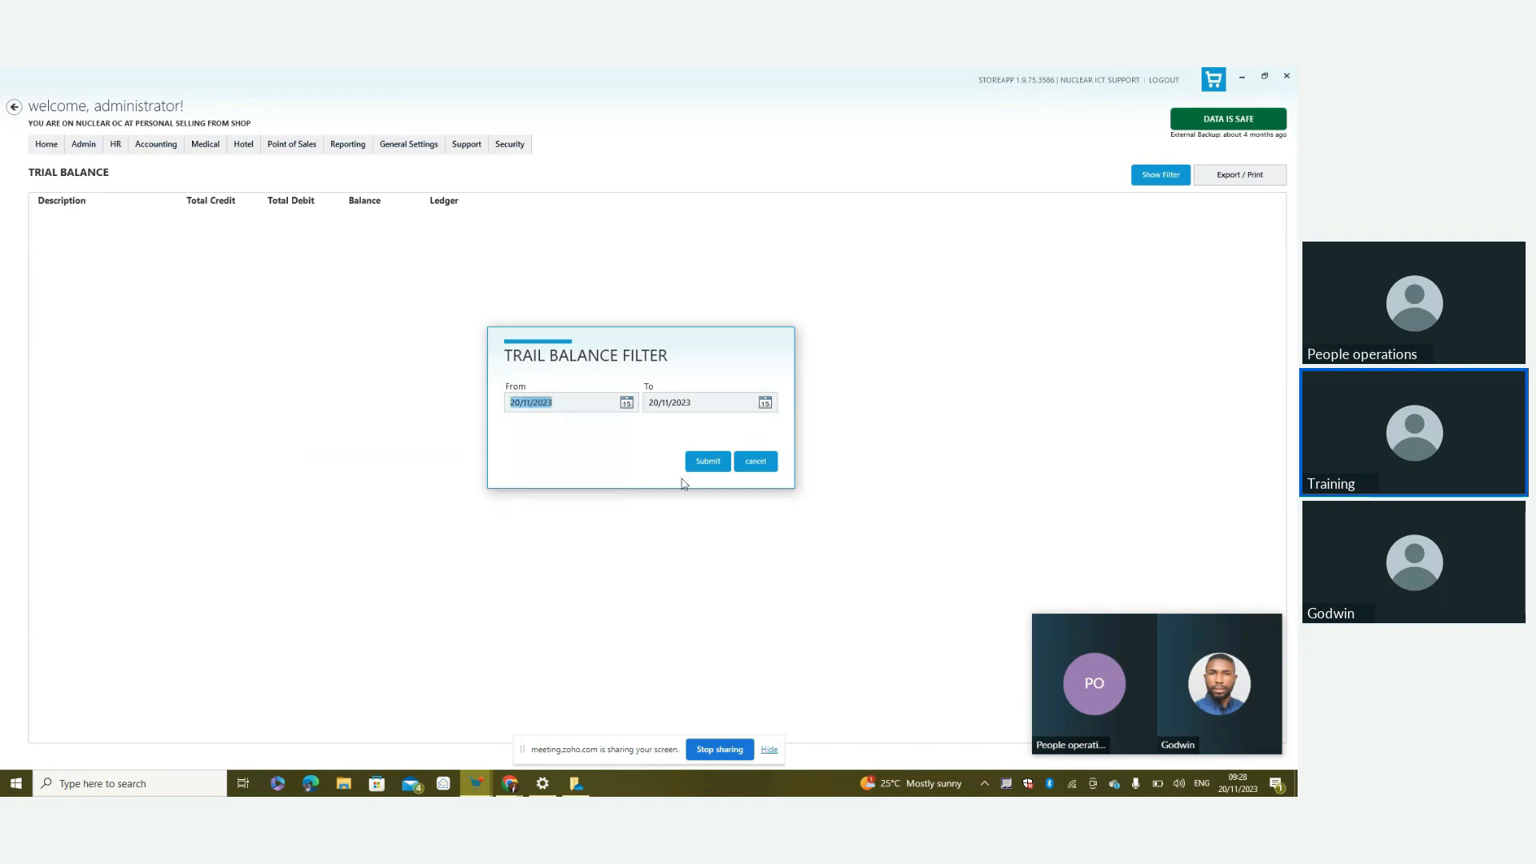
left_click(698, 461)
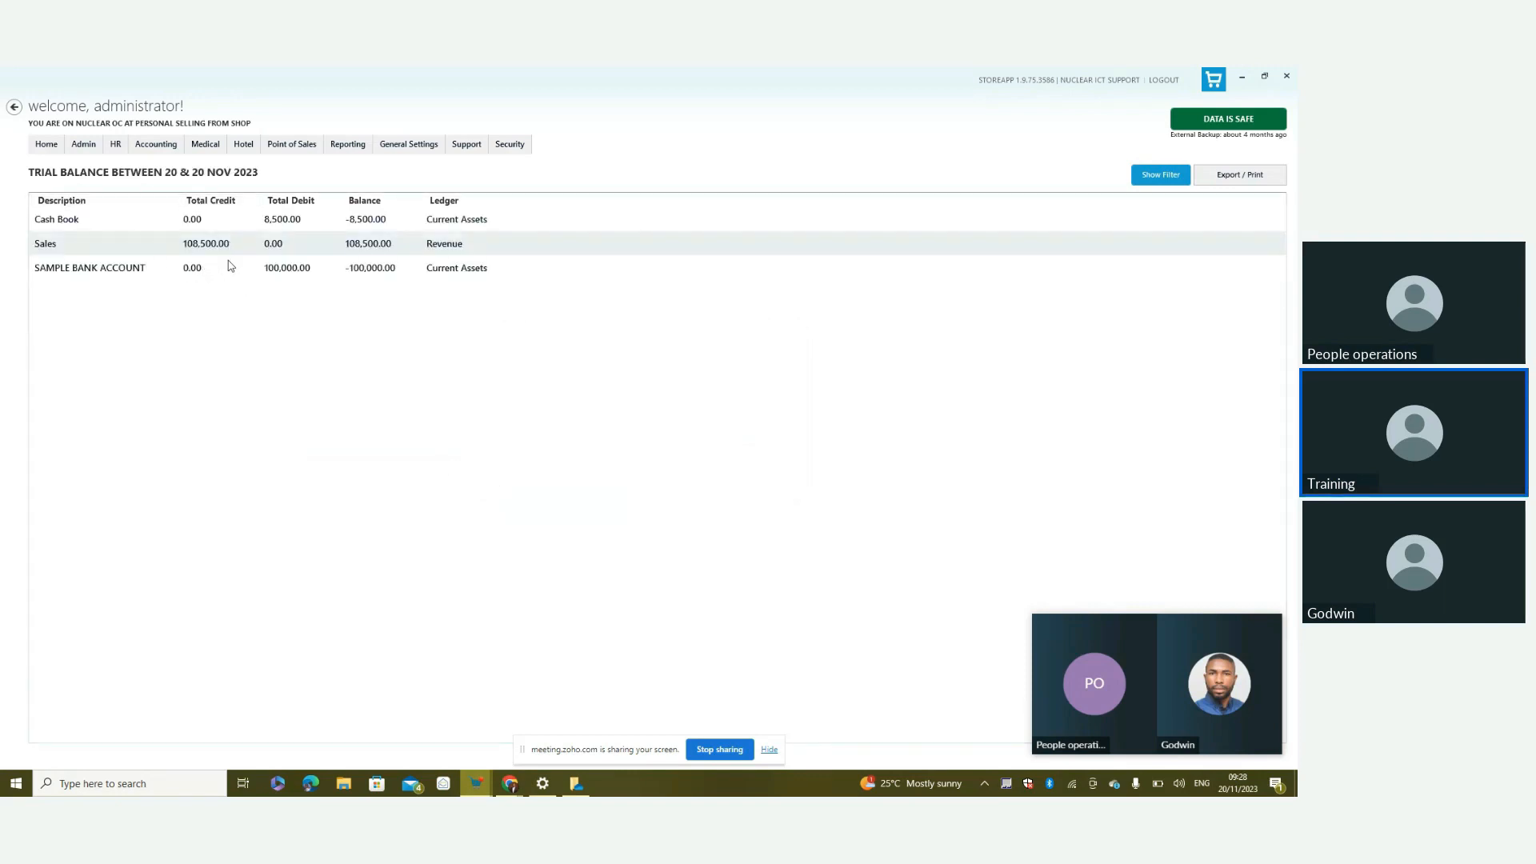
left_click(90, 271)
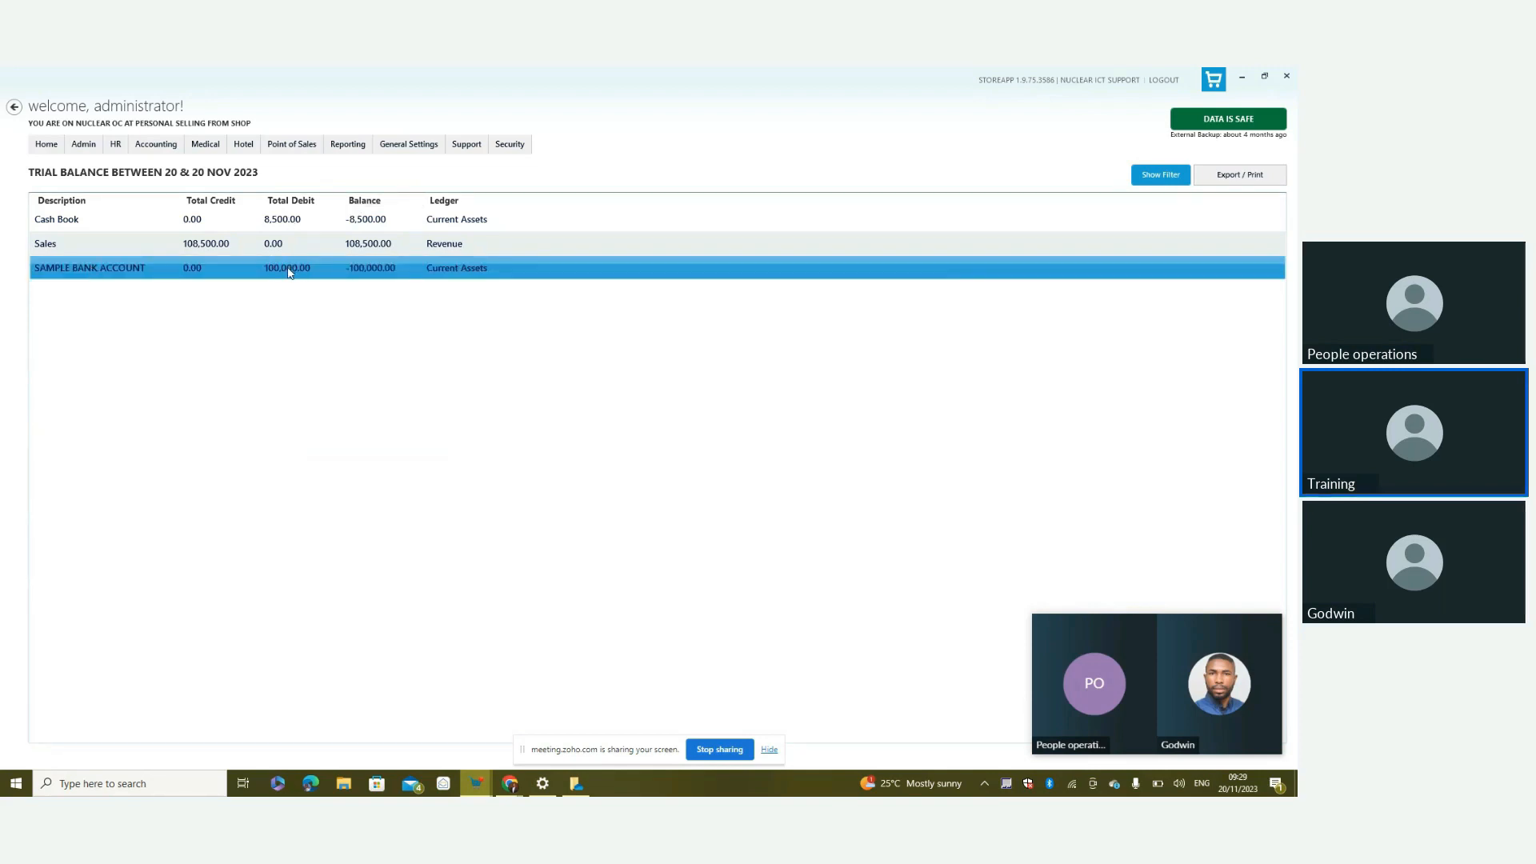
left_click(165, 254)
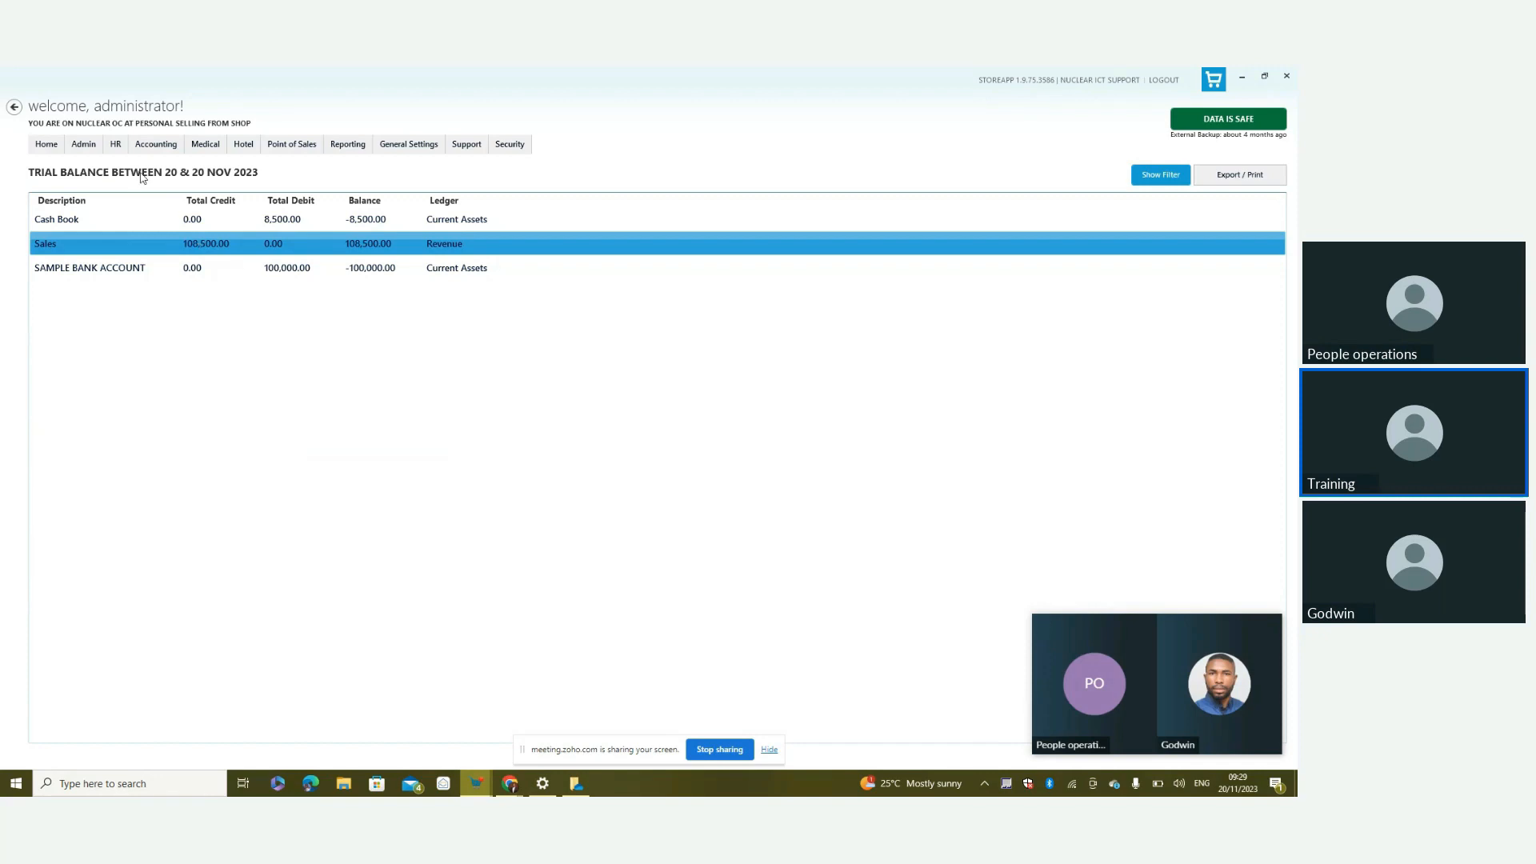
Start posting new stock with WAREHOUSE 1 as the receiving store
left_click(156, 145)
mouse_move(150, 166)
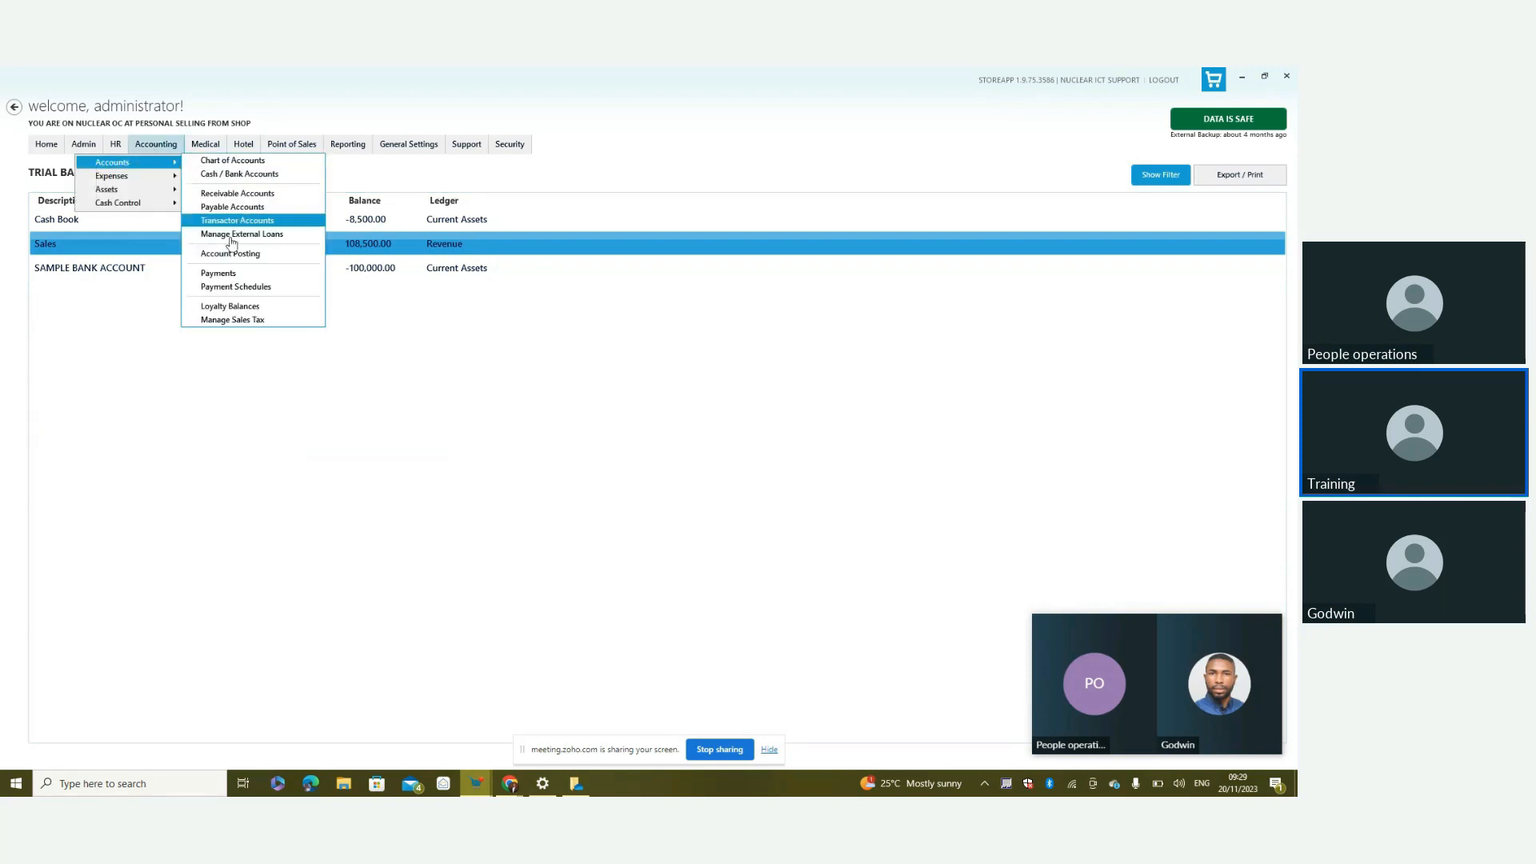
mouse_move(83, 145)
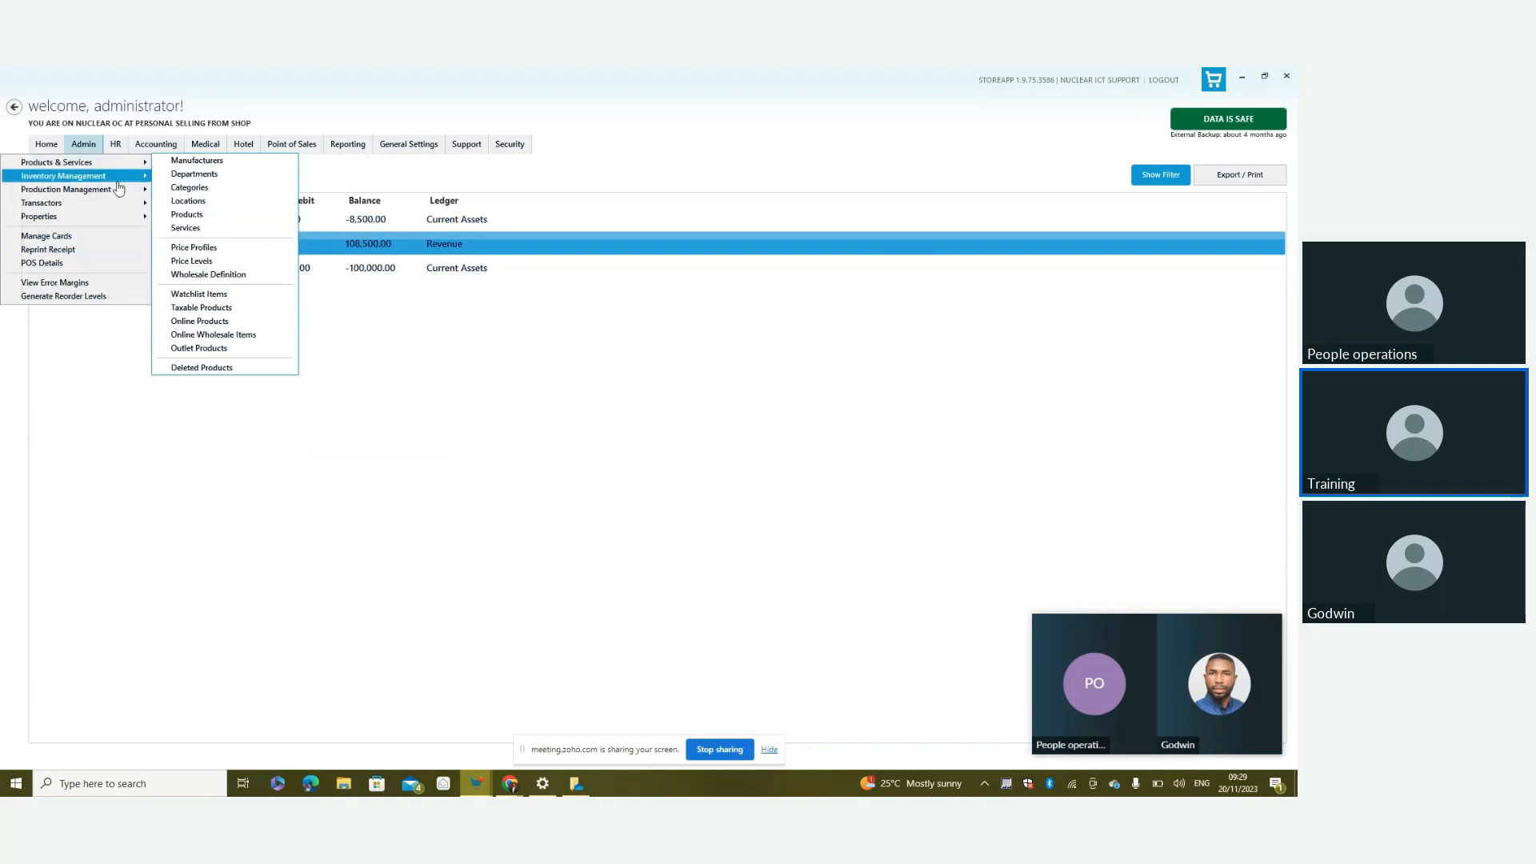
left_click(201, 207)
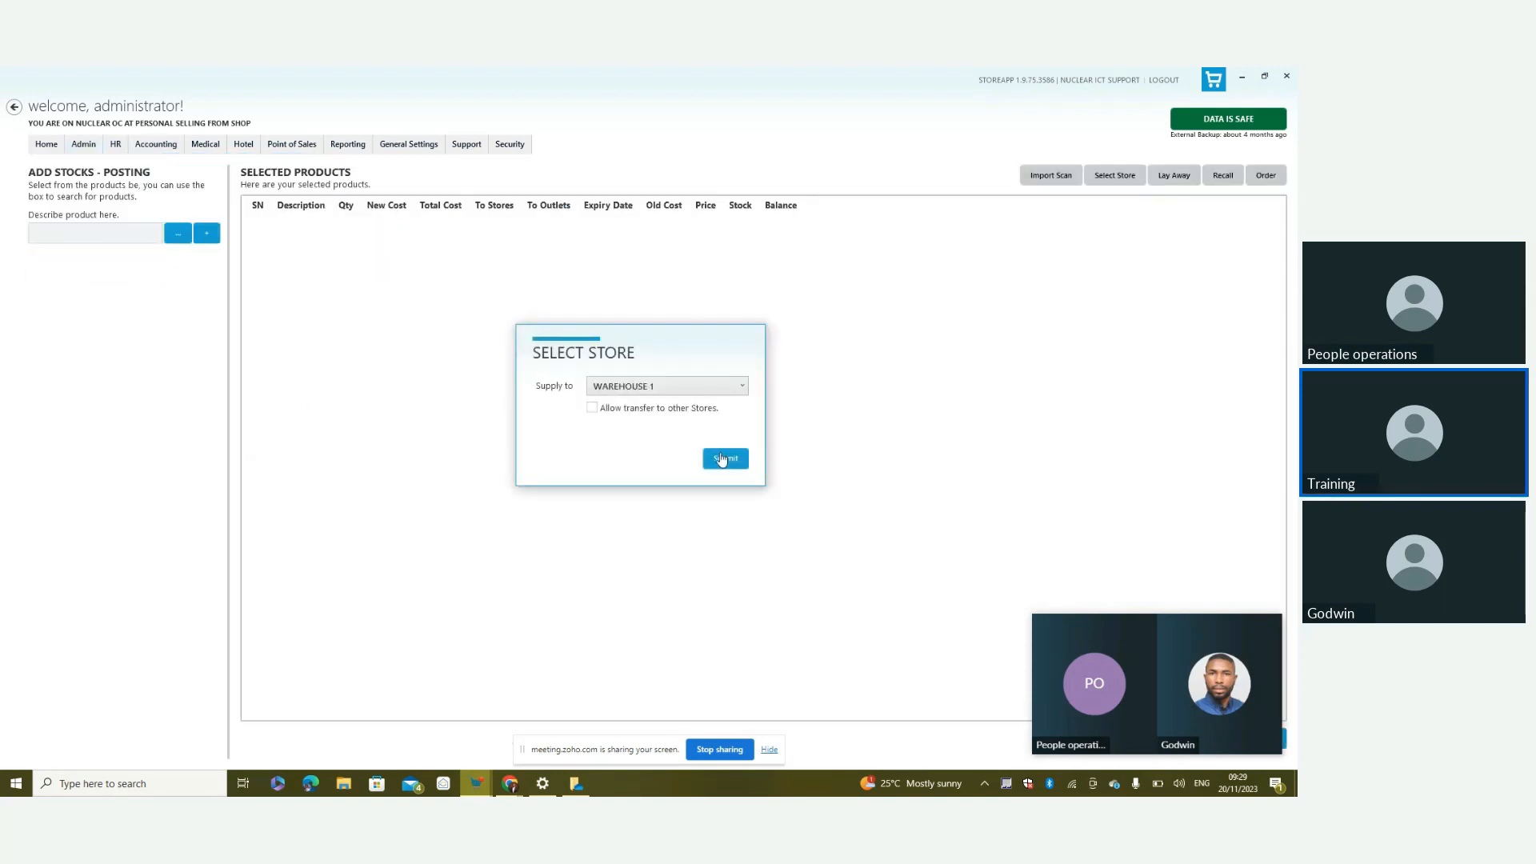
left_click(722, 458)
List 1 CASH DRAWER at a new cost of 50,000, submit, and confirm the quantities
double_click(97, 372)
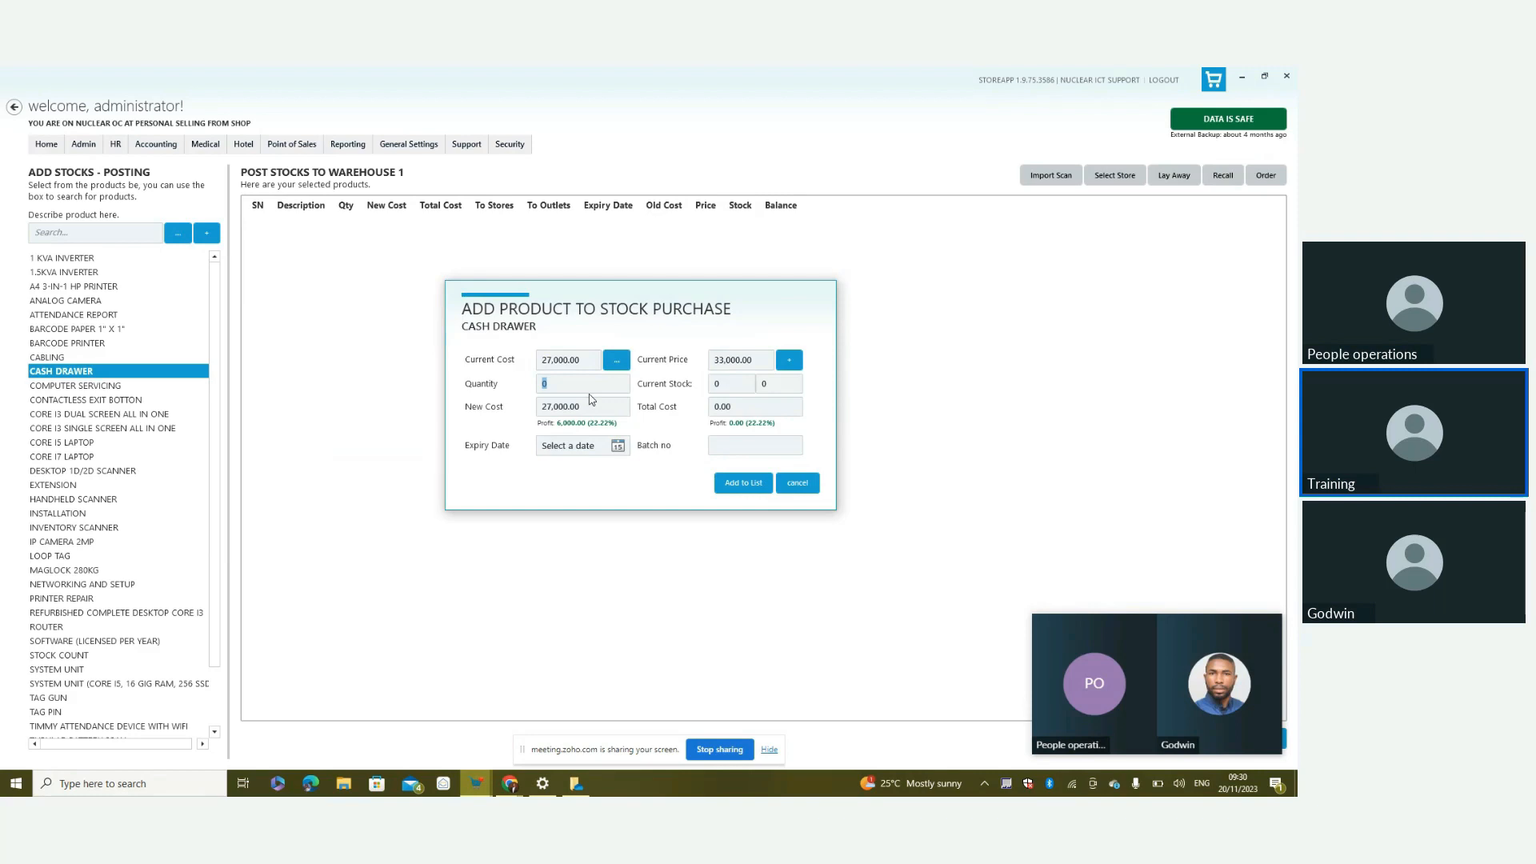
type("1")
left_click_drag(578, 408, 490, 421)
type("50")
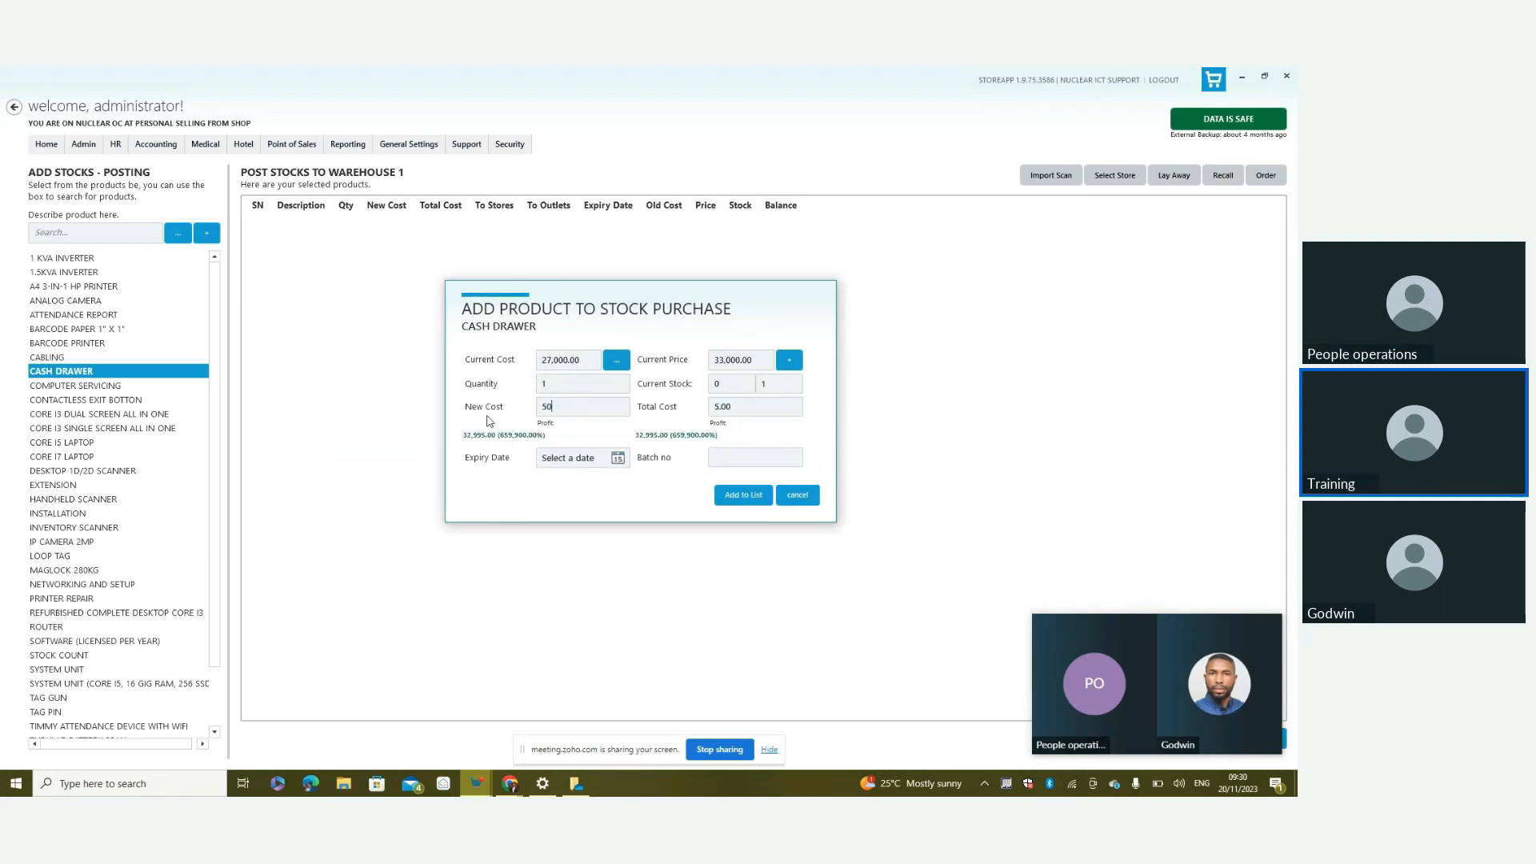
type("000")
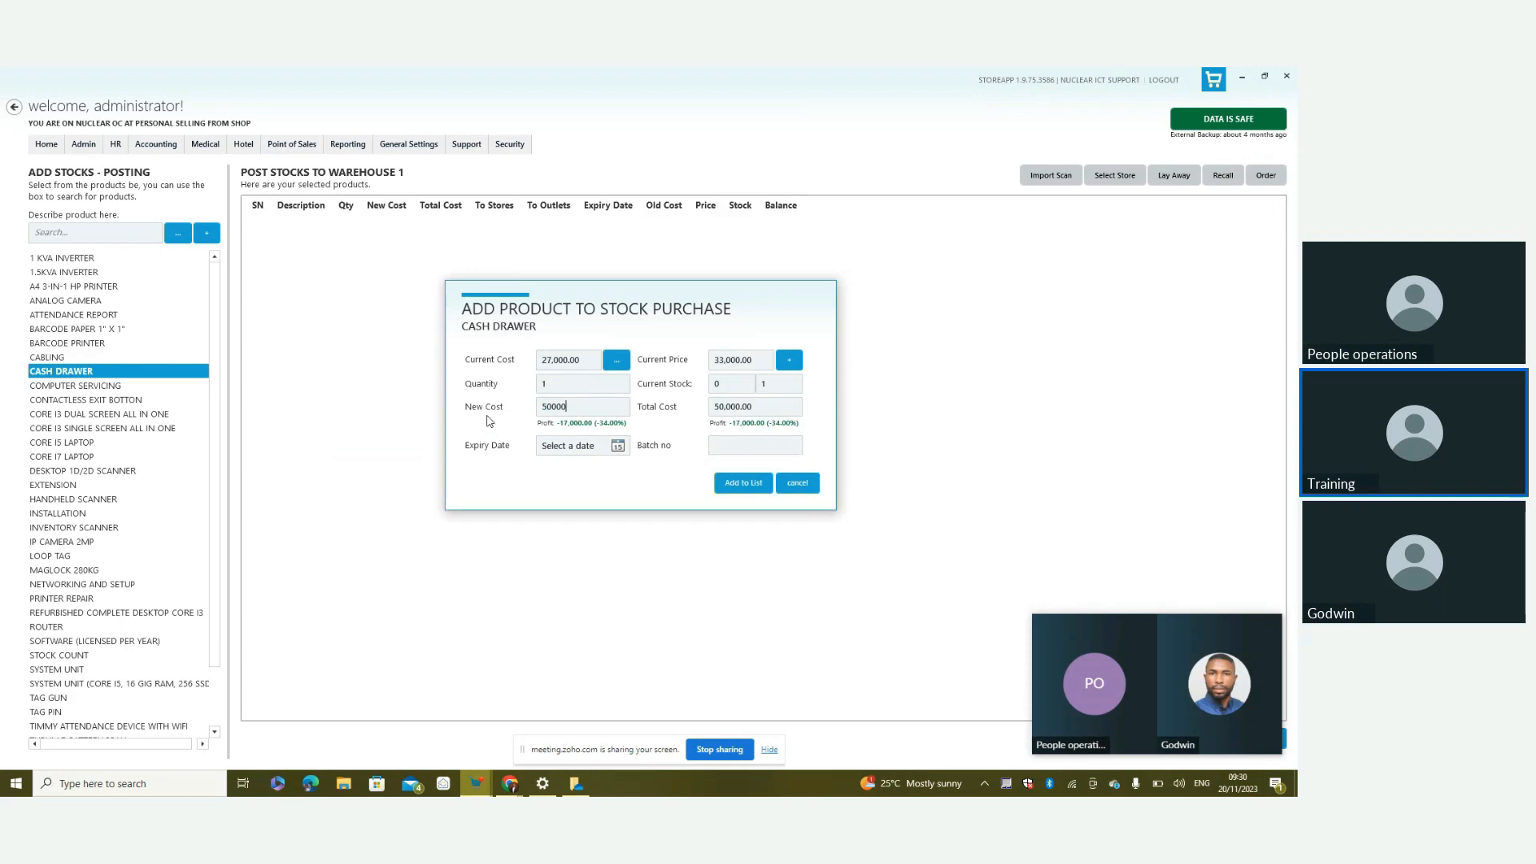
left_click(735, 484)
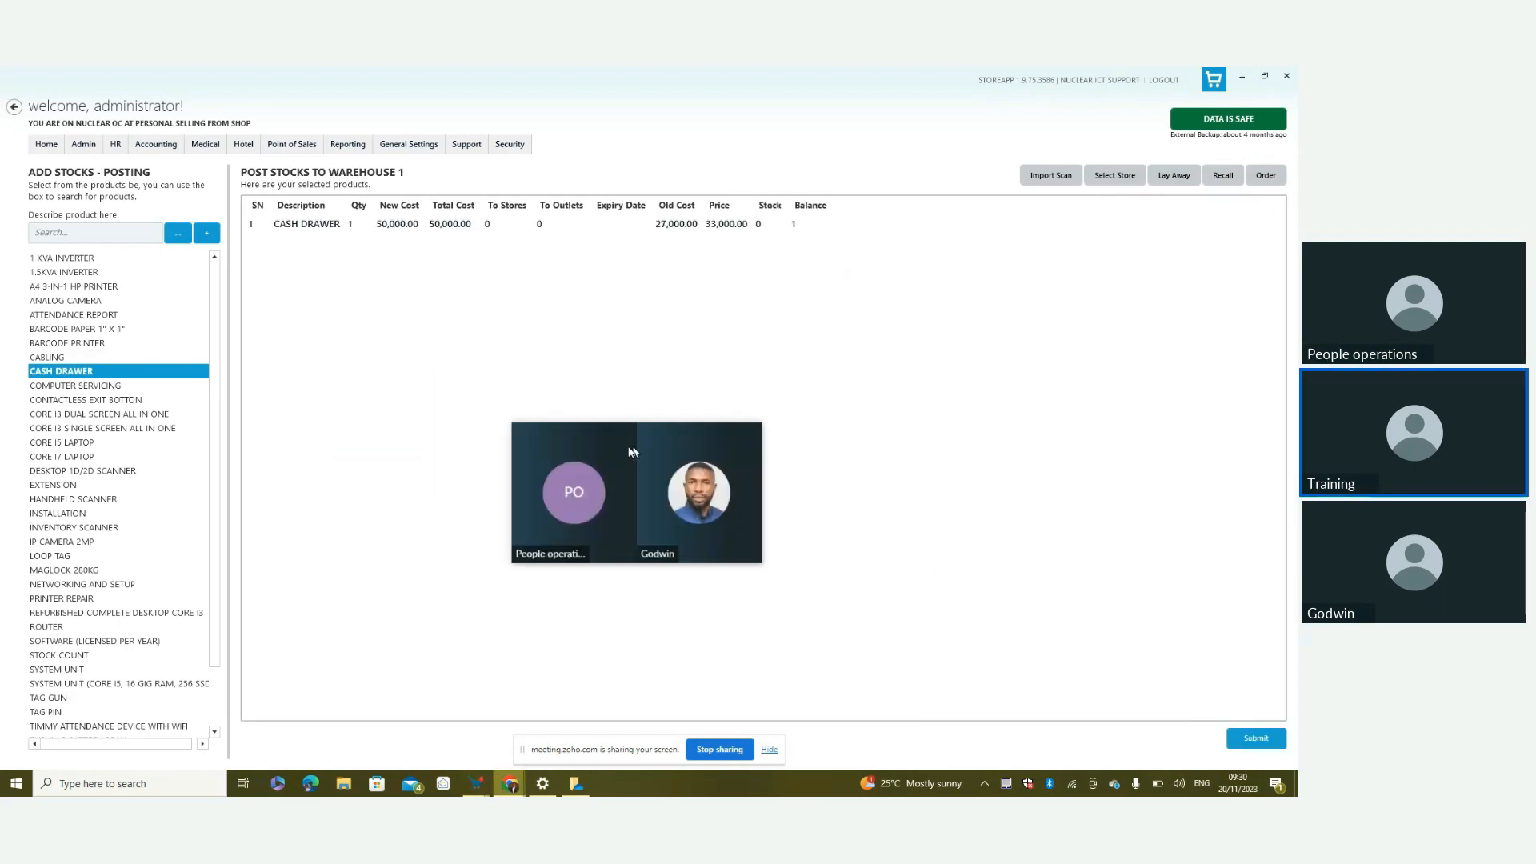
left_click(1276, 743)
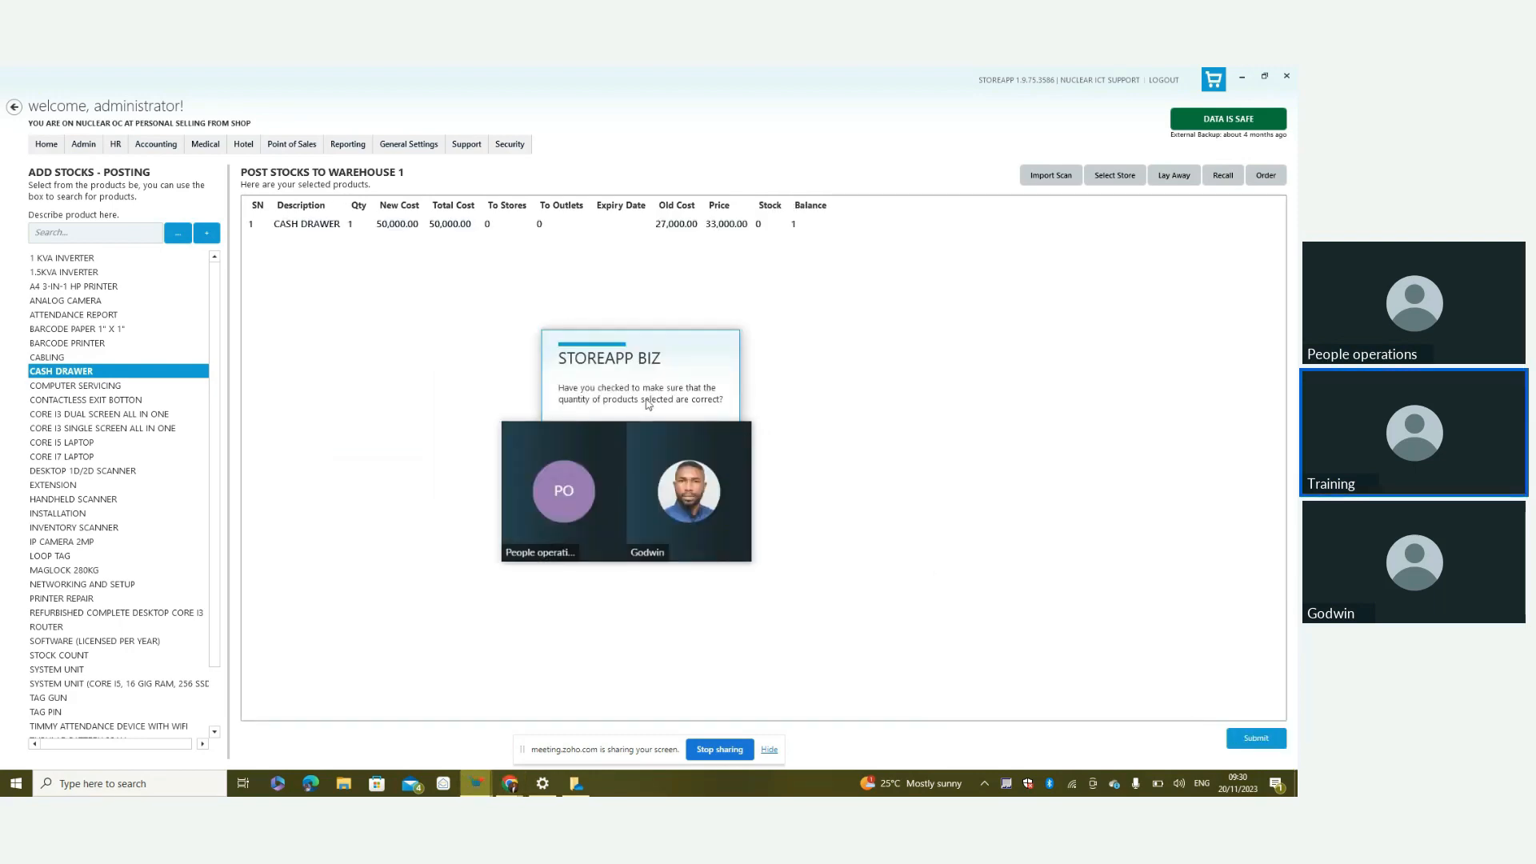
left_click(653, 434)
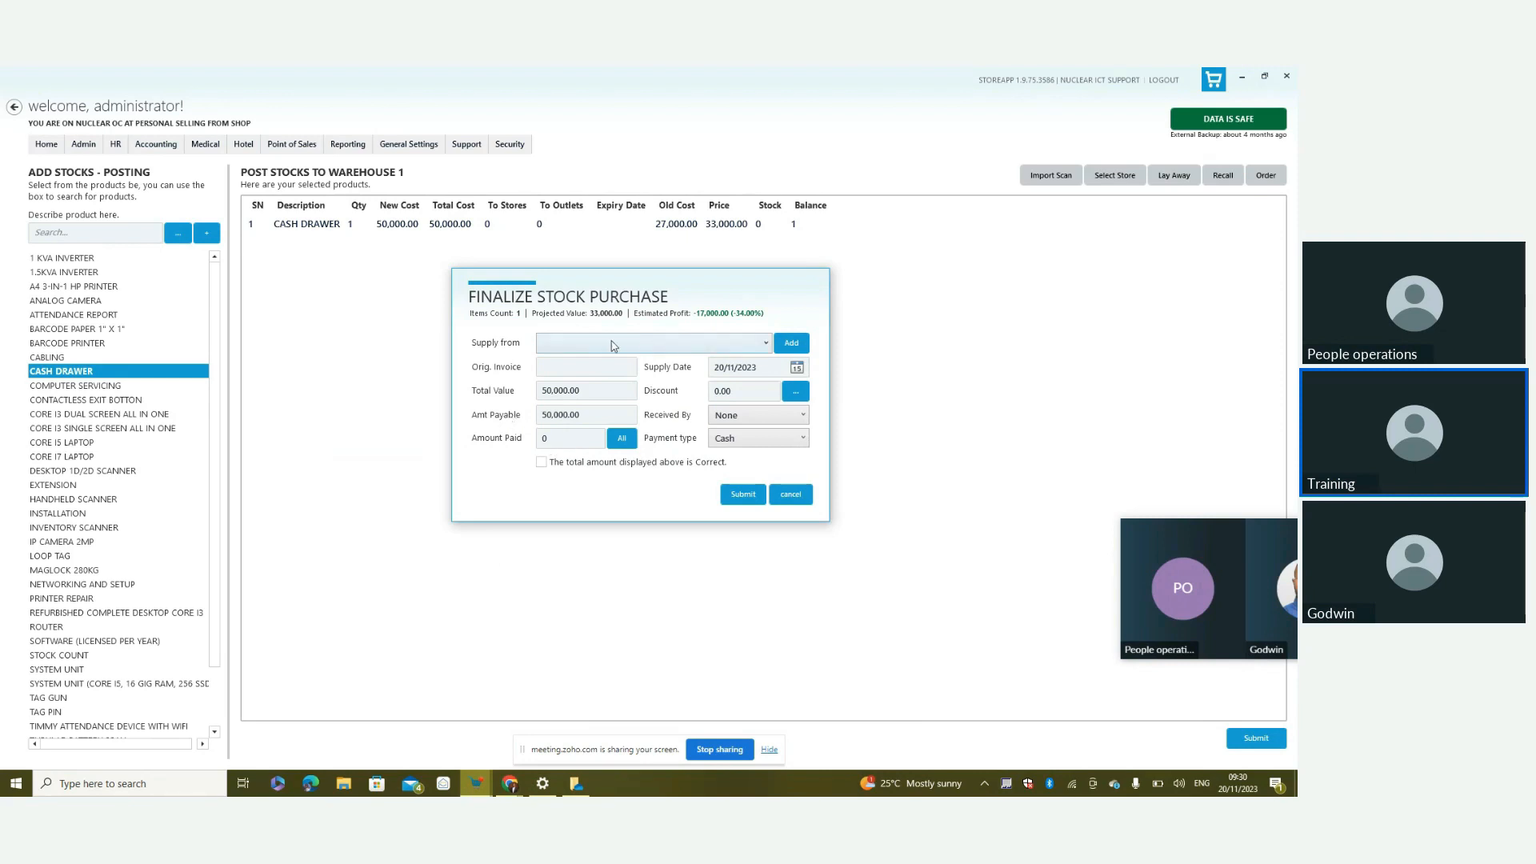
Choose TEST as the supplier and enter 20,000 as the amount paid
left_click(640, 349)
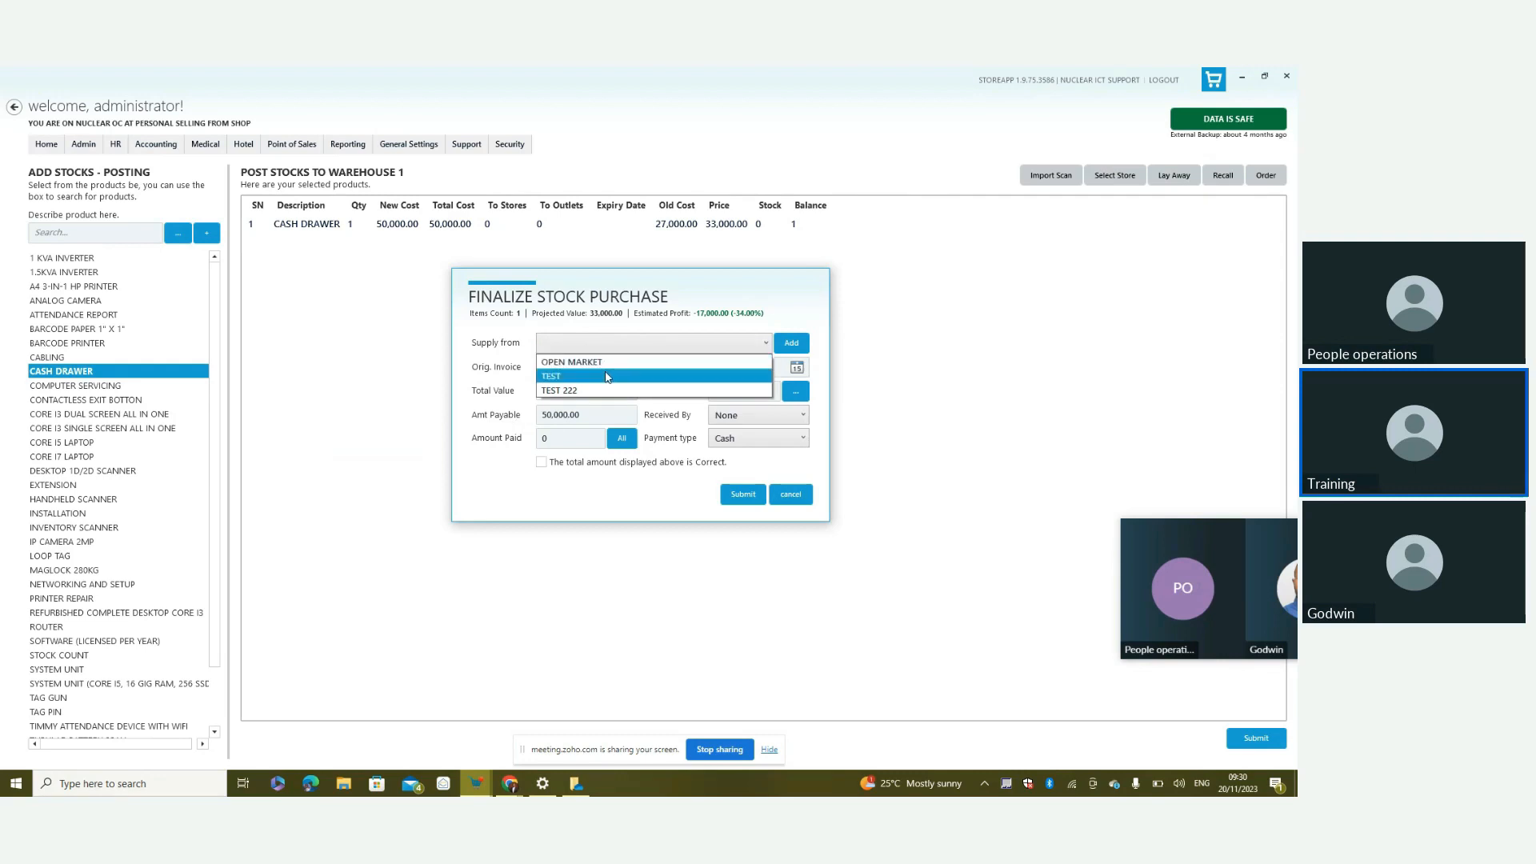
left_click(607, 376)
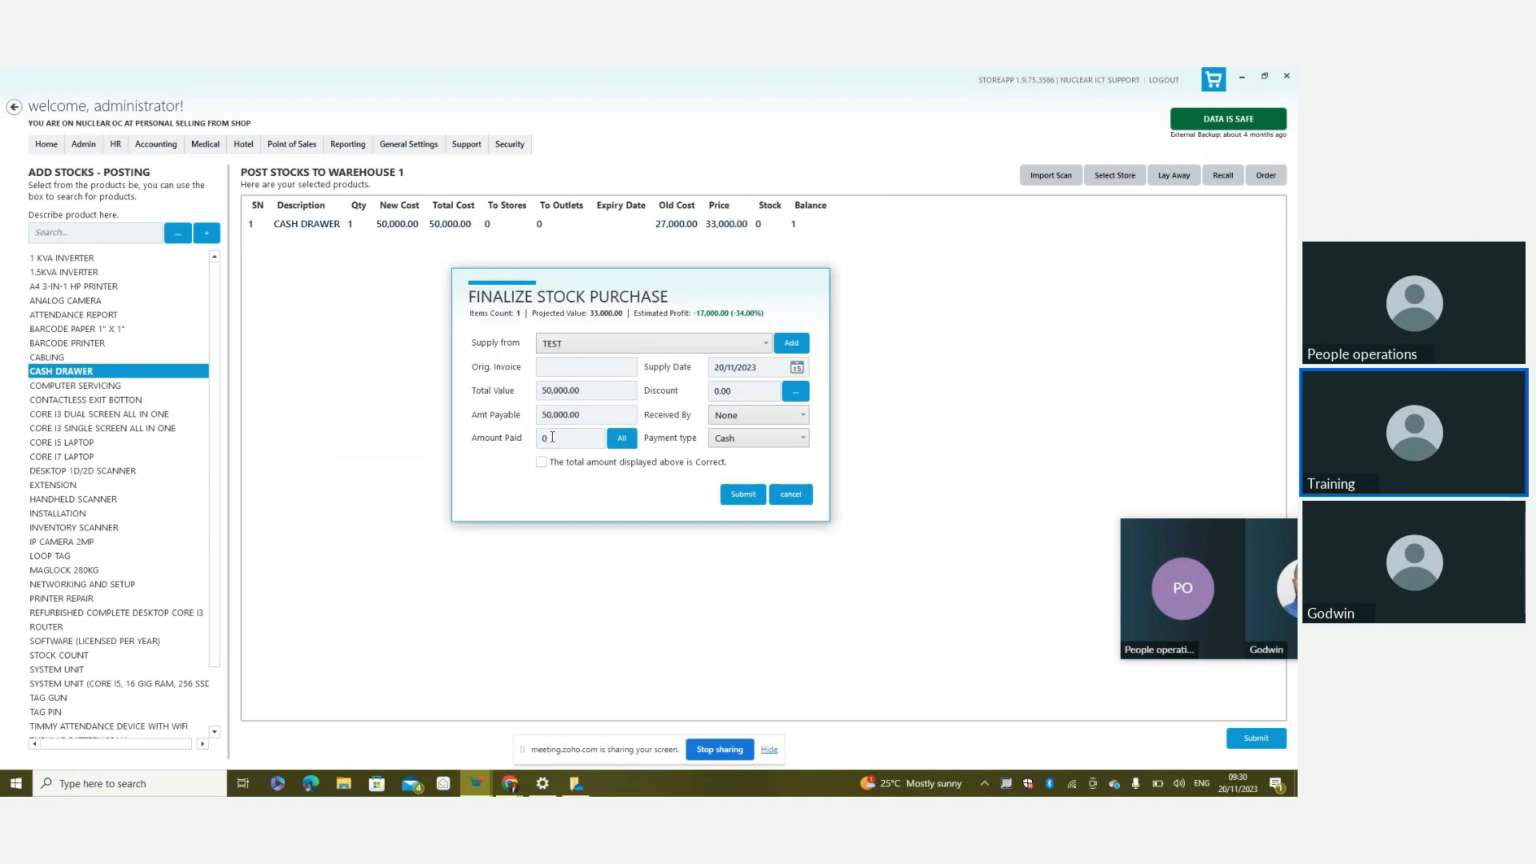
type("20000")
Set the payment type to Bank Payment and confirm the total is correct
left_click(743, 442)
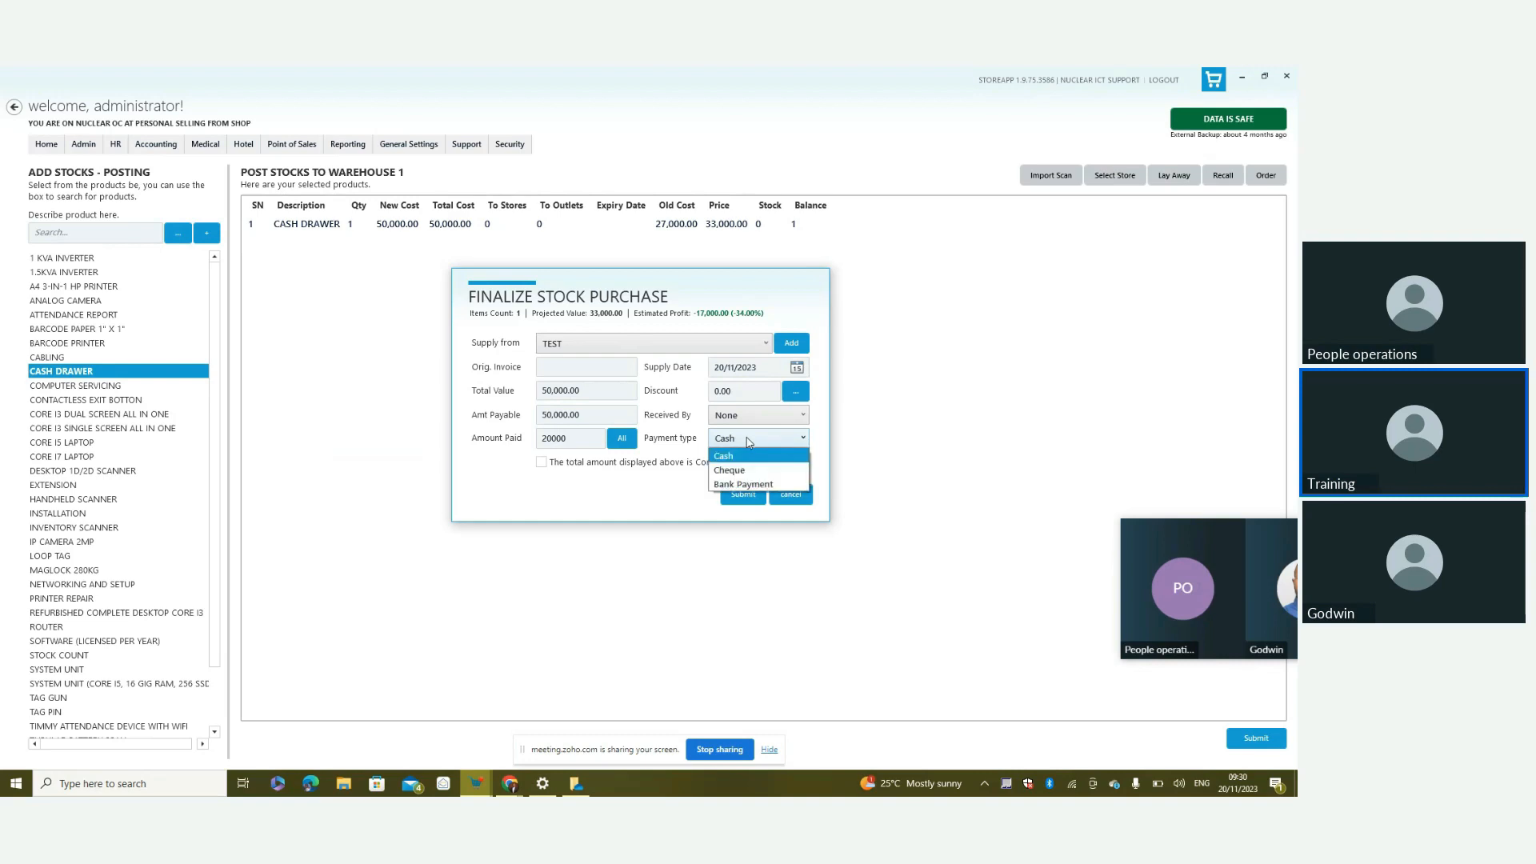
left_click(752, 485)
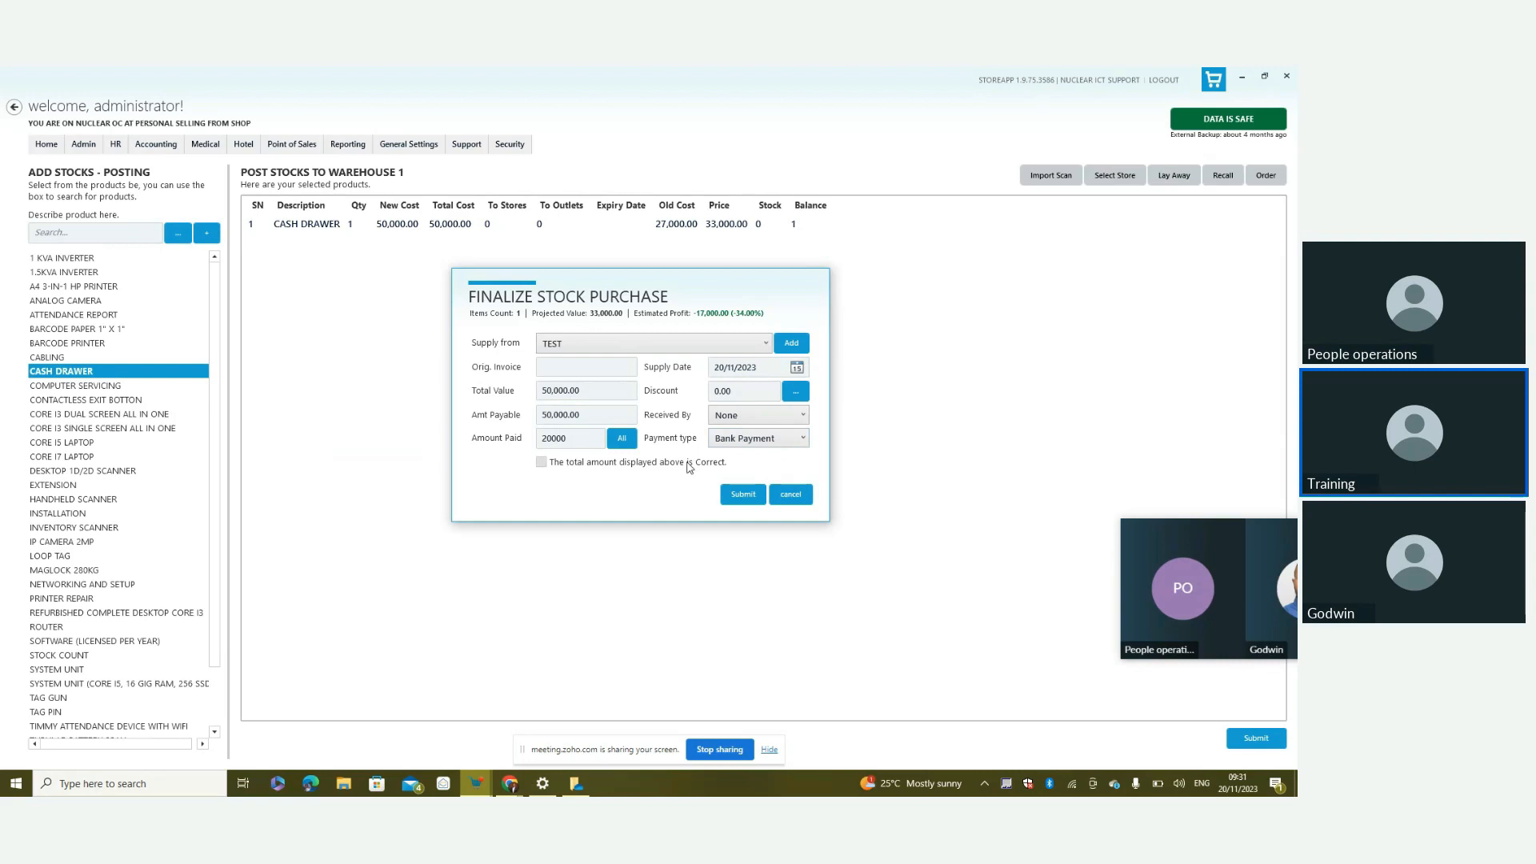
left_click(758, 439)
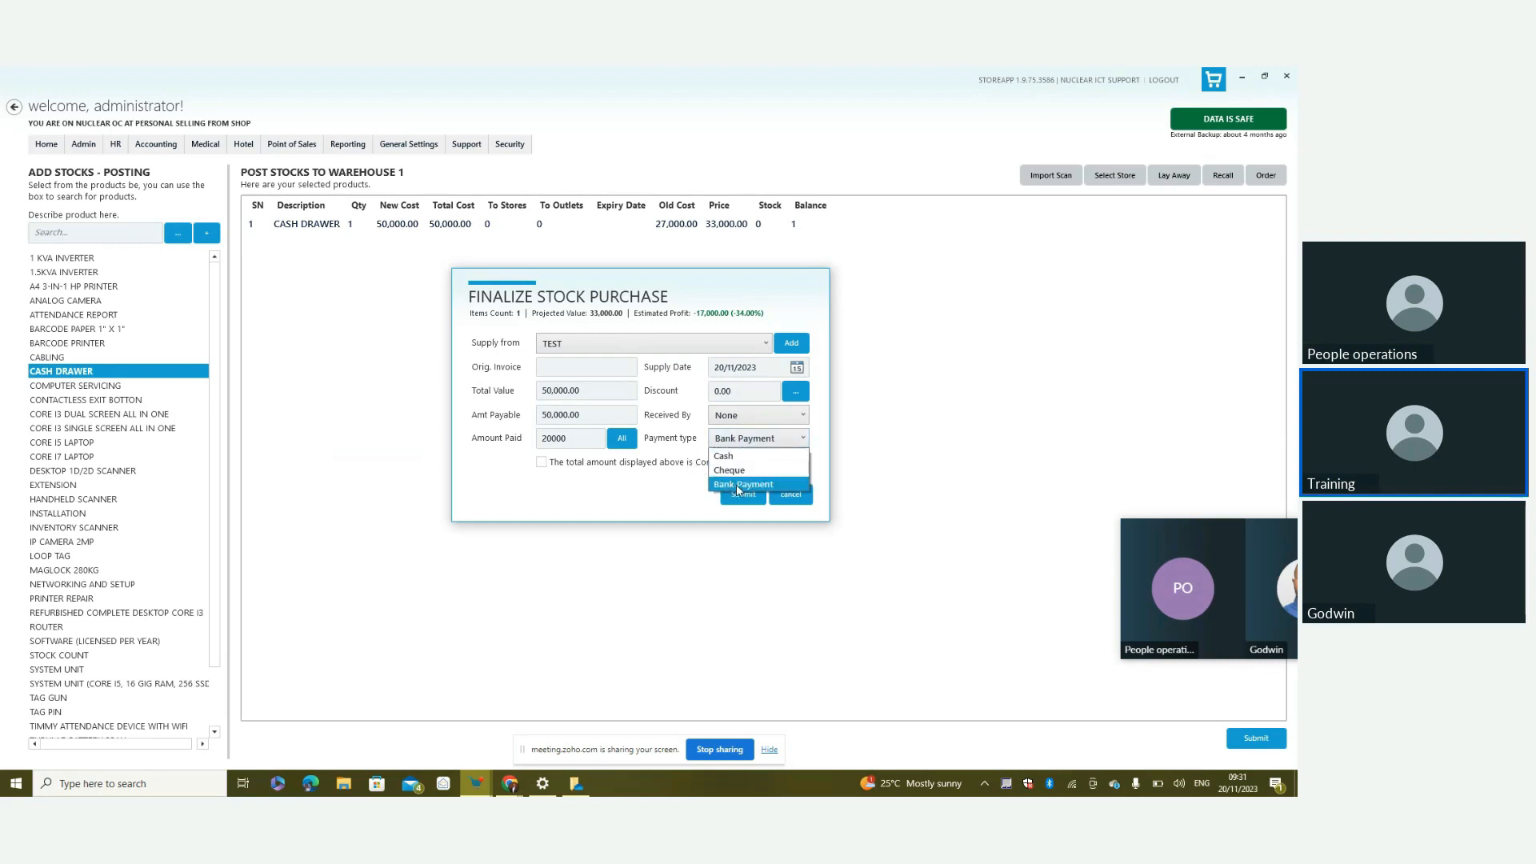
left_click(732, 486)
left_click(676, 464)
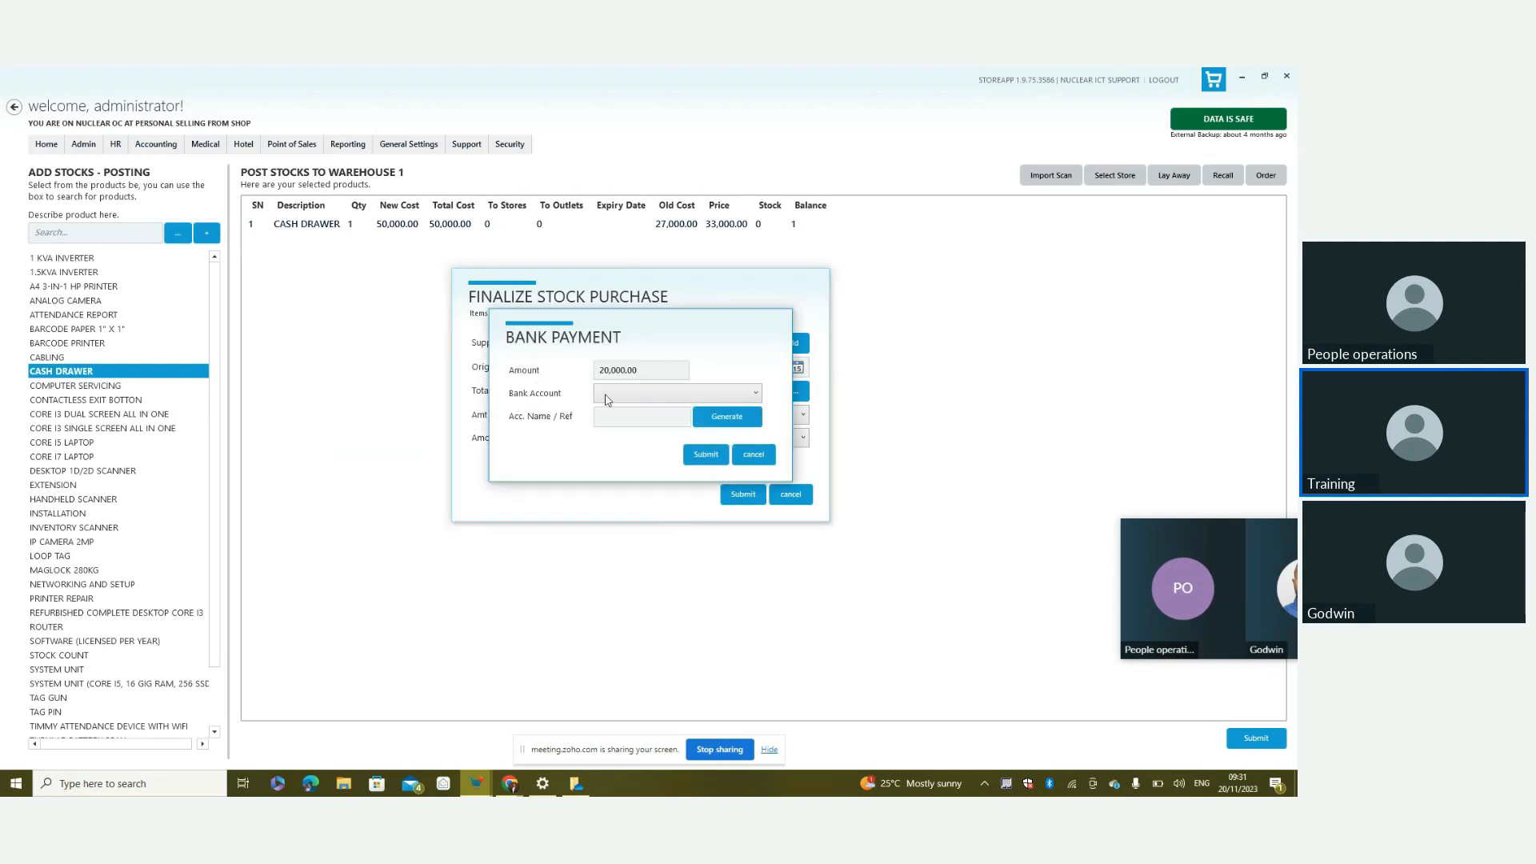
Pay from SAMPLE BANK ACCOUNT with reference 'SAMPLE COMPANY' and submit to post the stock
left_click(628, 396)
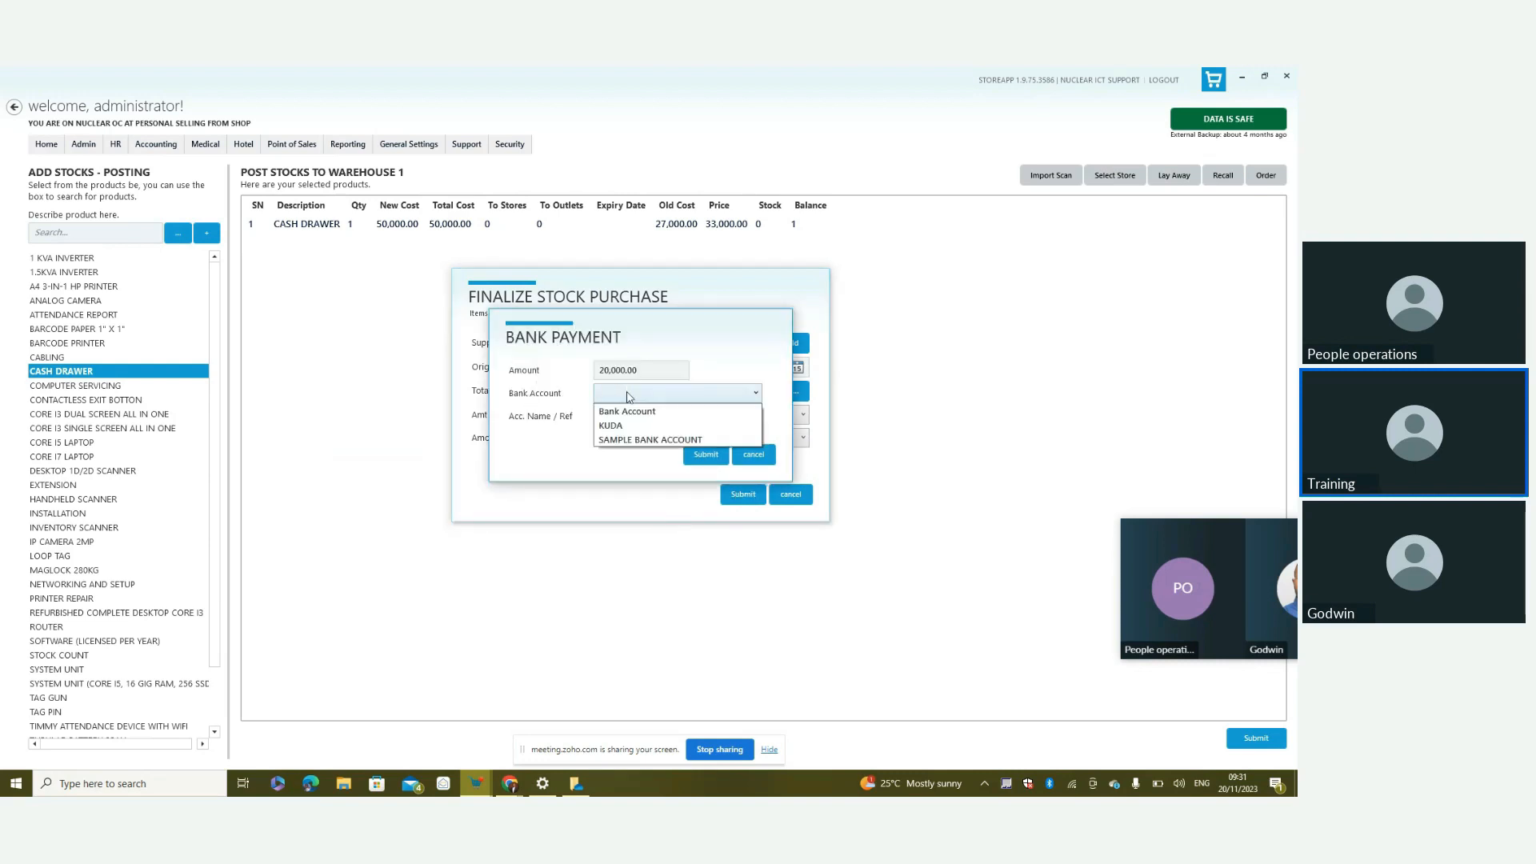
left_click(645, 439)
left_click(650, 417)
type("S")
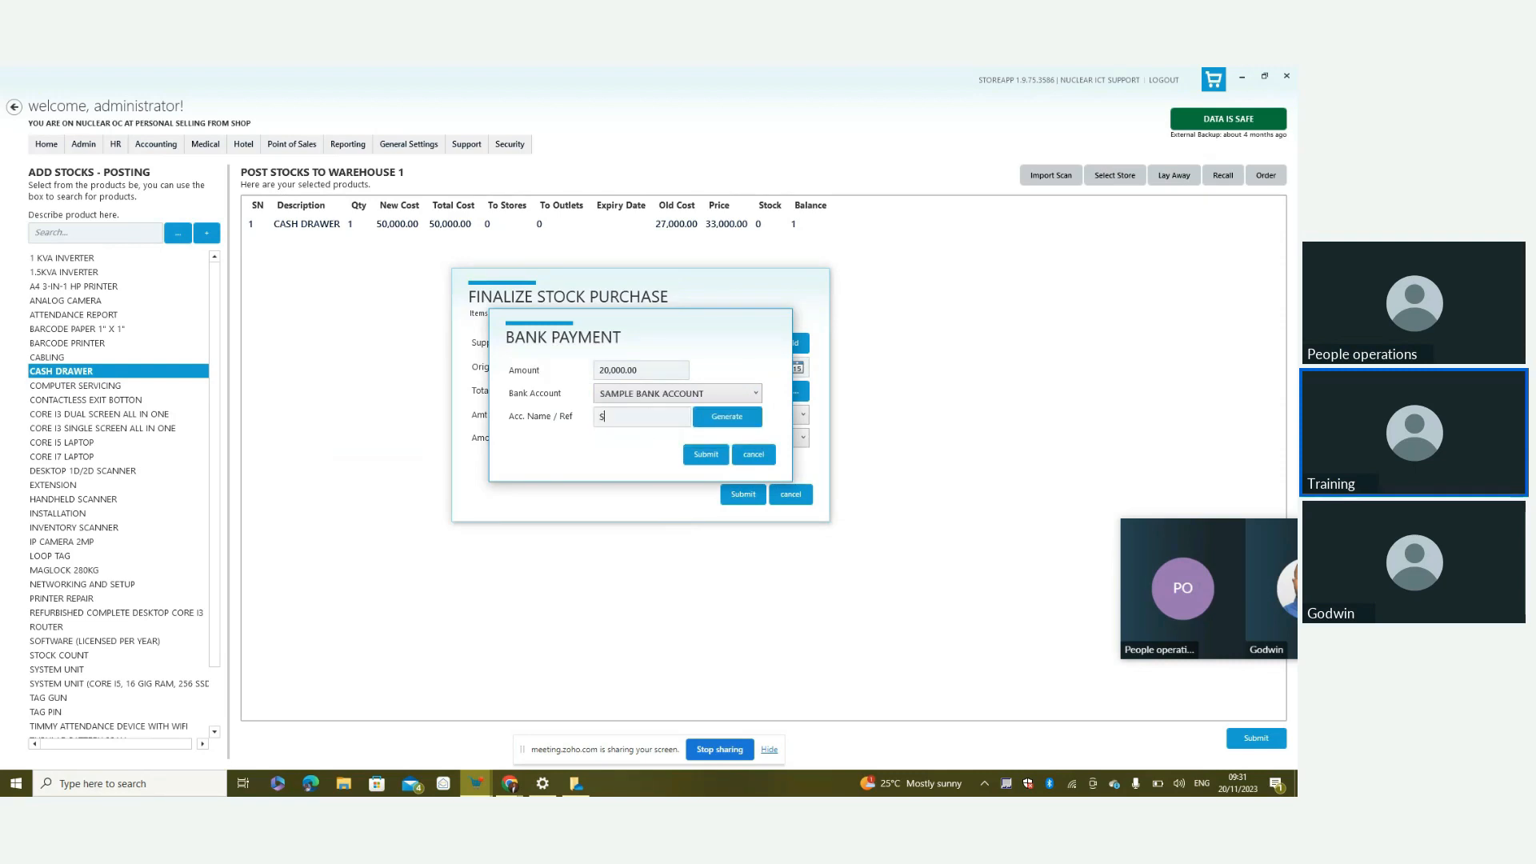
type("AMPLE COMPANY")
left_click(702, 455)
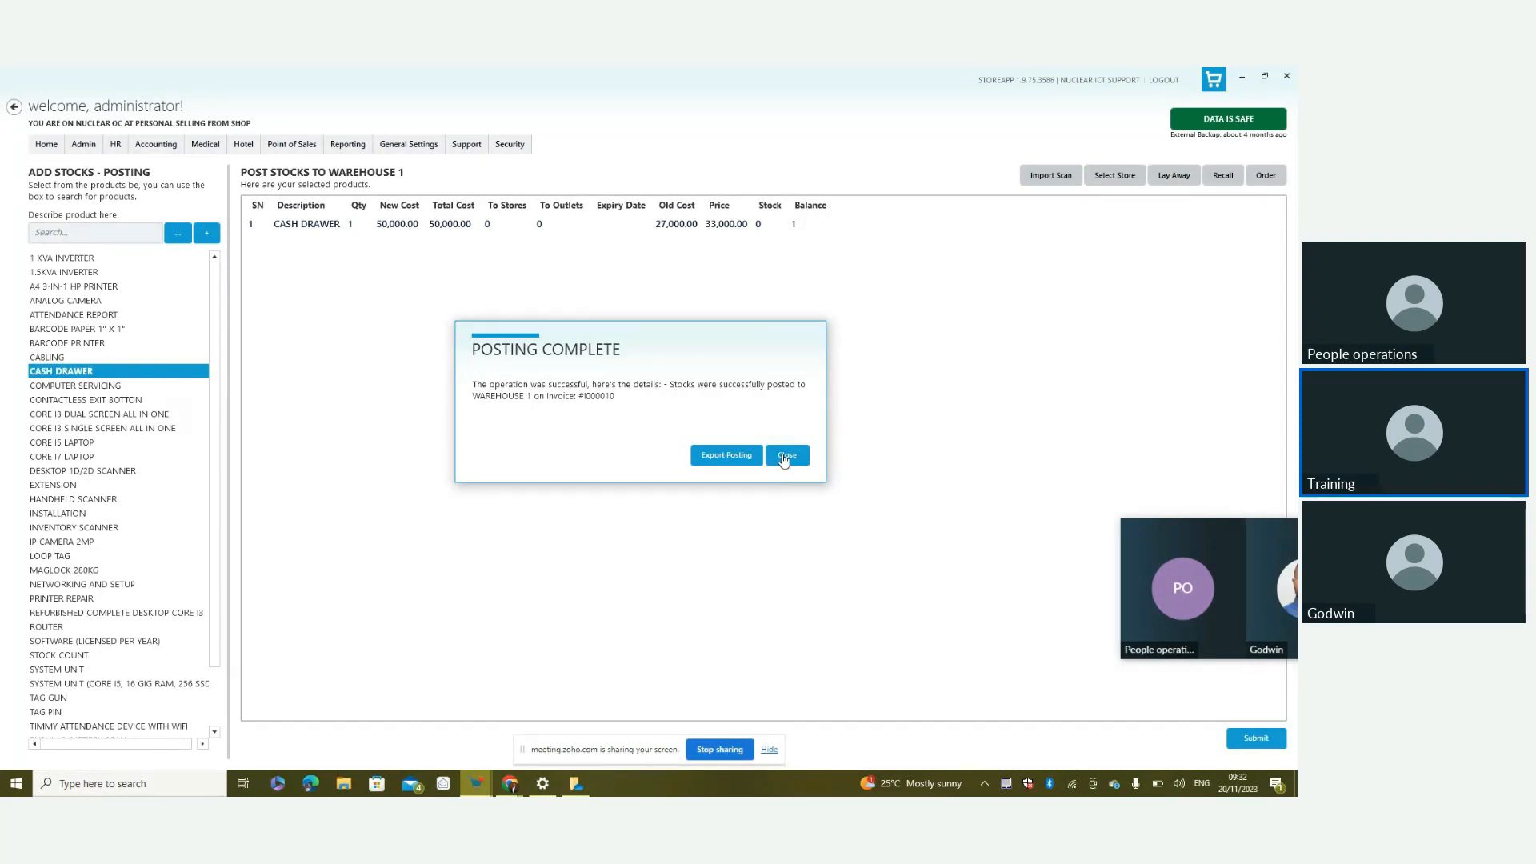
Close the Posting Complete confirmation and bring up the Accounting > Accounts options
left_click(784, 458)
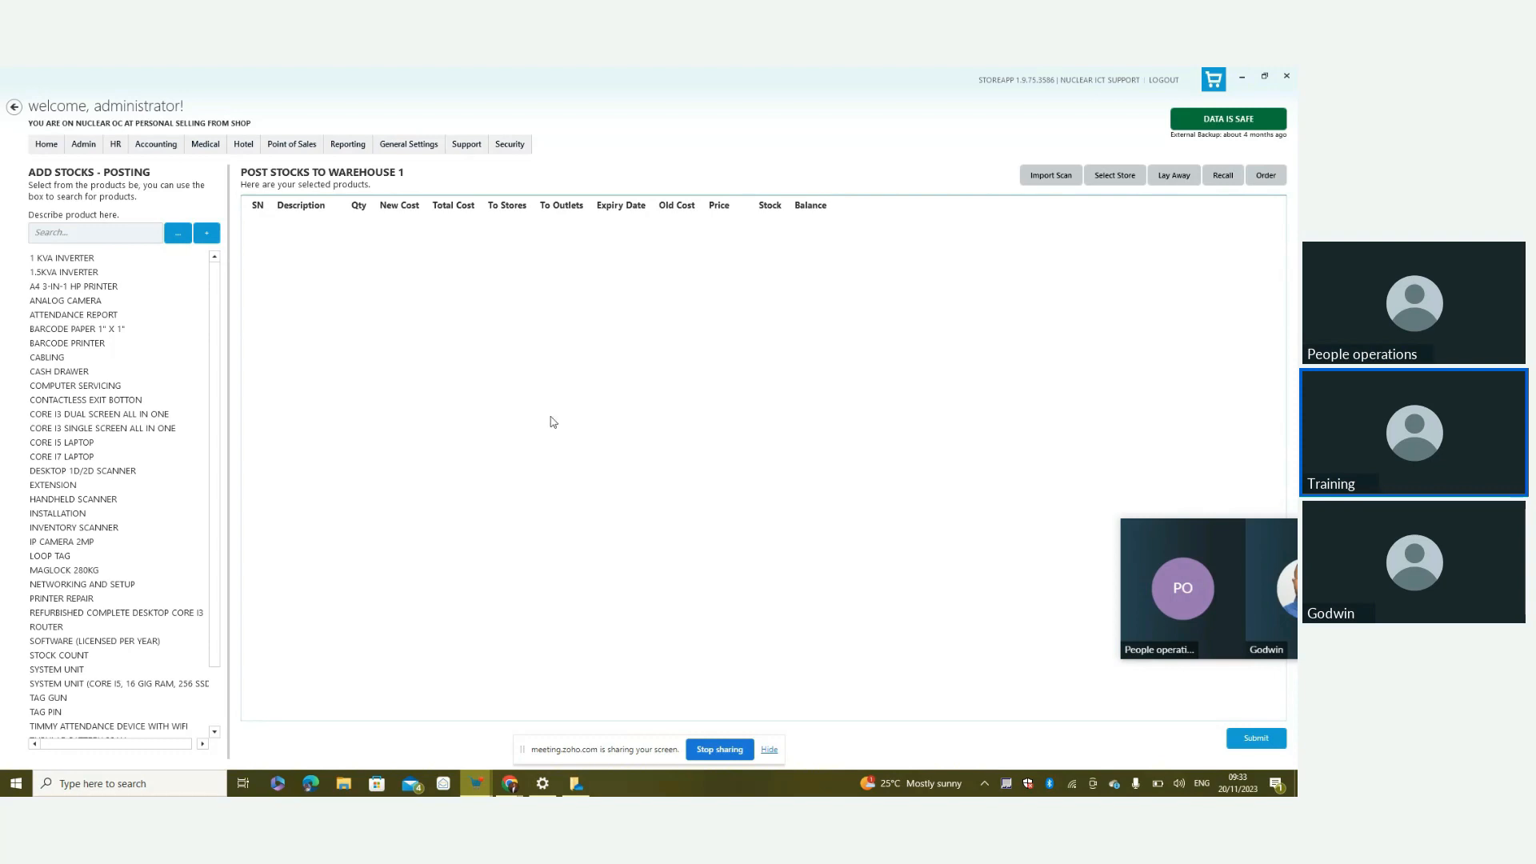
left_click(162, 153)
mouse_move(157, 164)
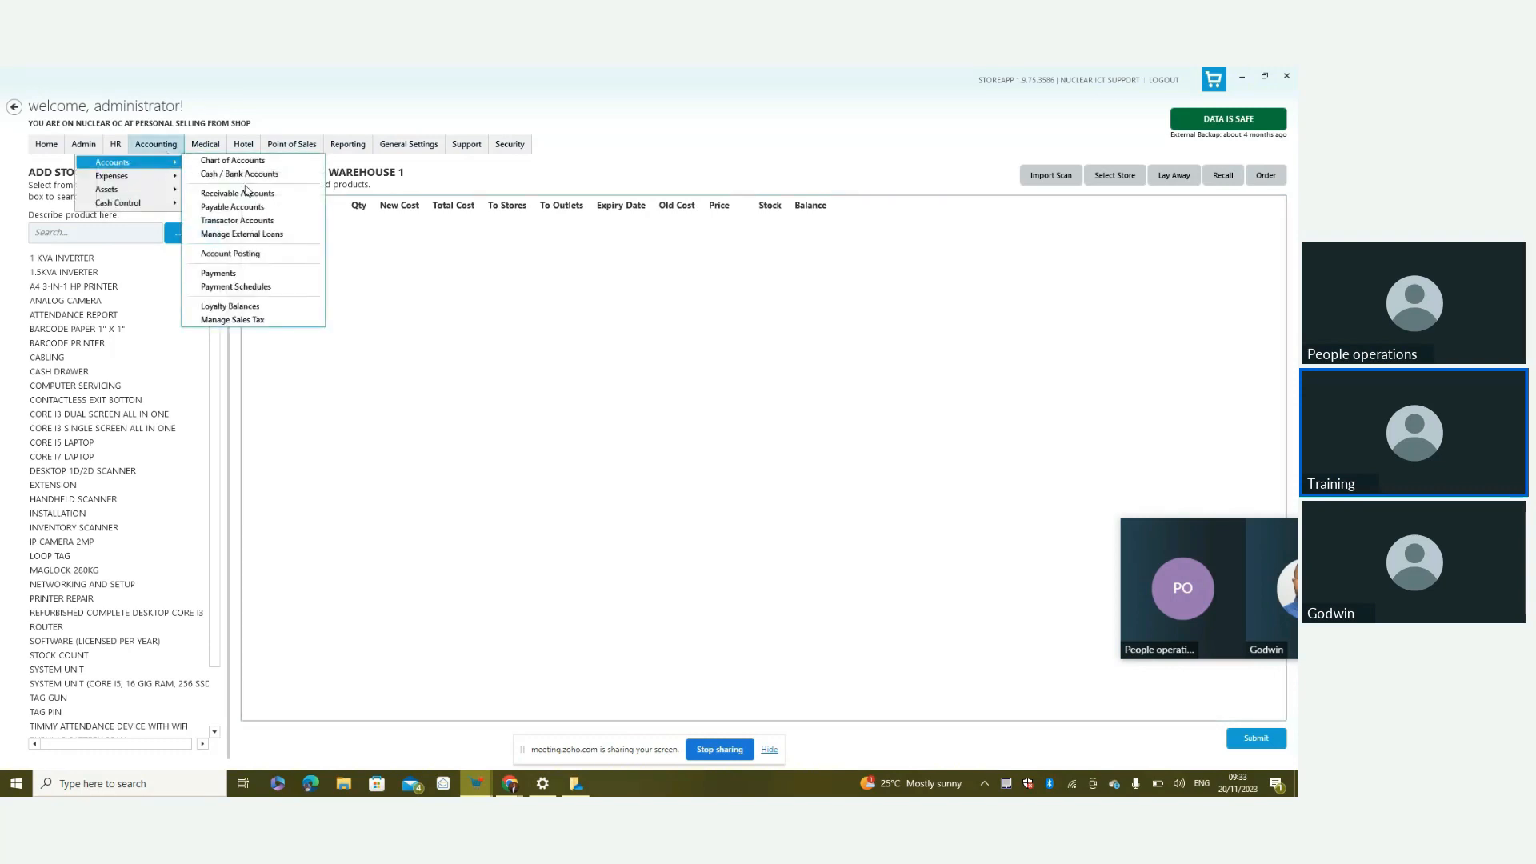
Open Account Posting's Recent Transactions page and start a new Post to Ledger entry
left_click(264, 262)
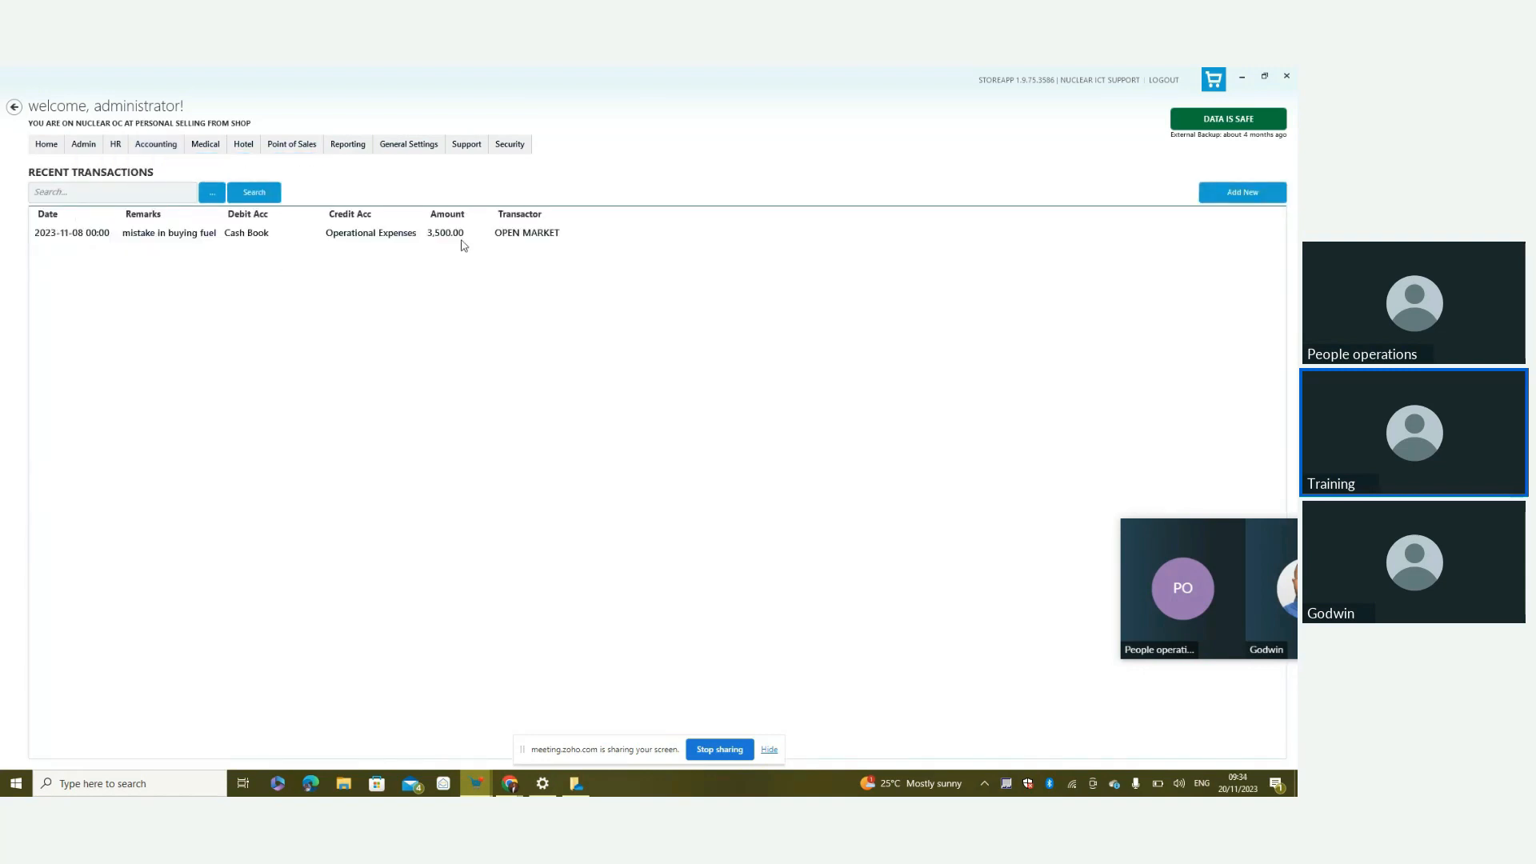
left_click(1229, 200)
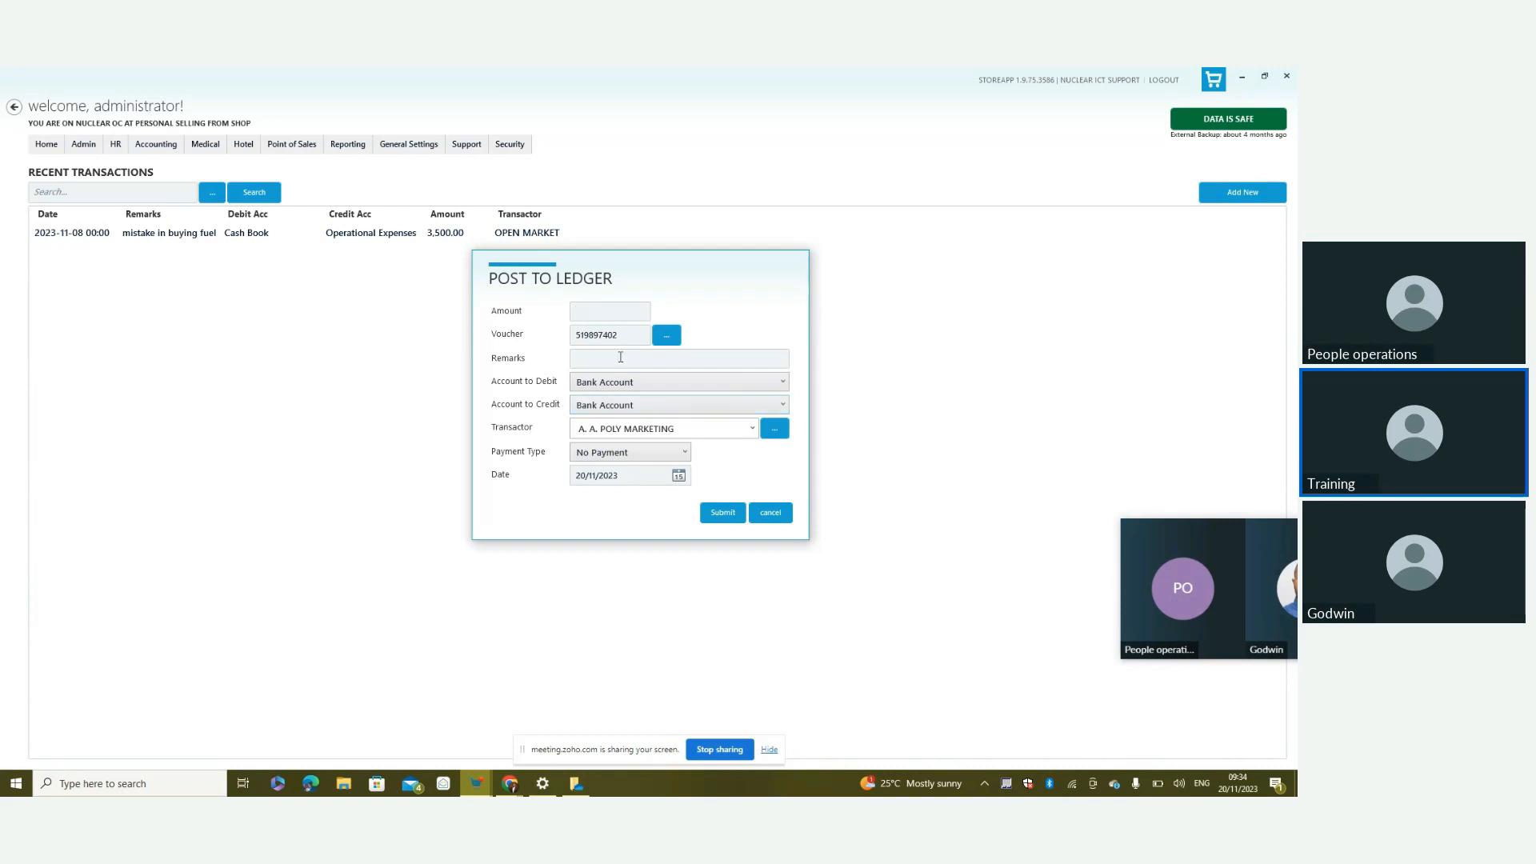
Browse the debit and credit account lists, keeping Bank Account for both
left_click(597, 387)
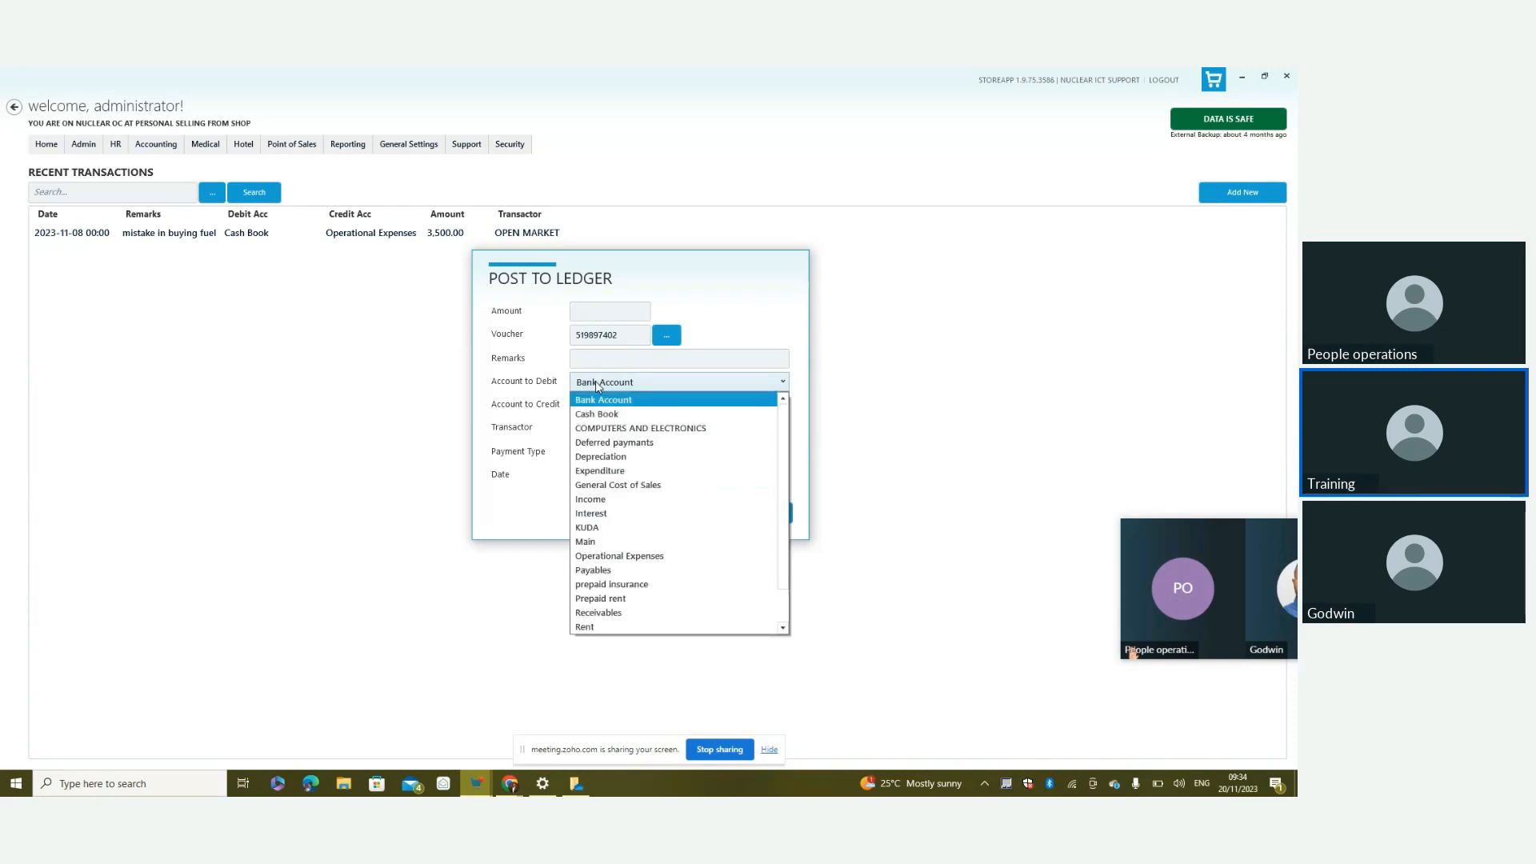
left_click(599, 399)
left_click(606, 408)
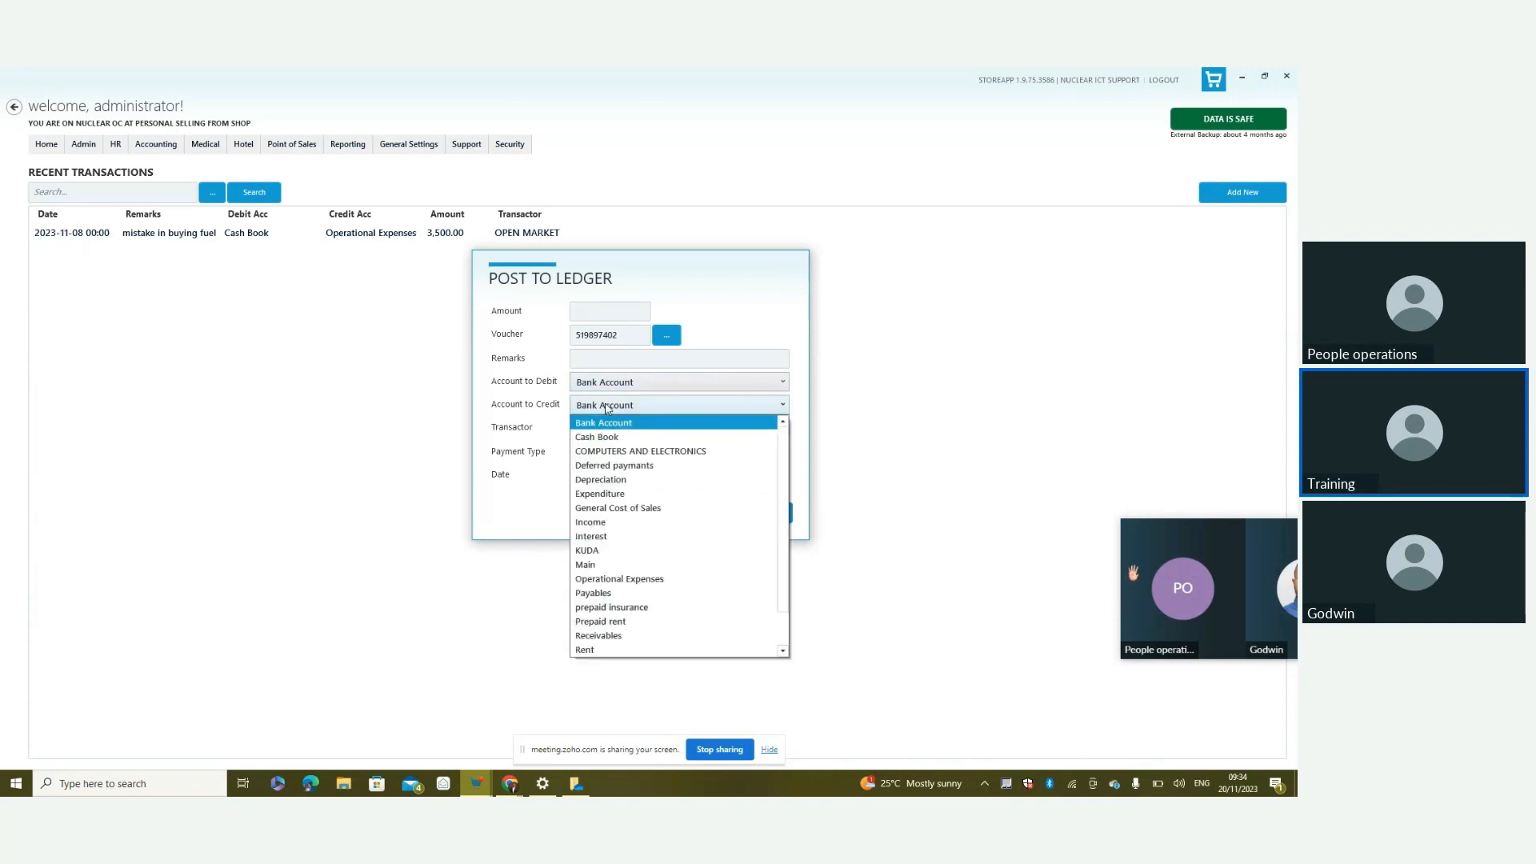
left_click(606, 409)
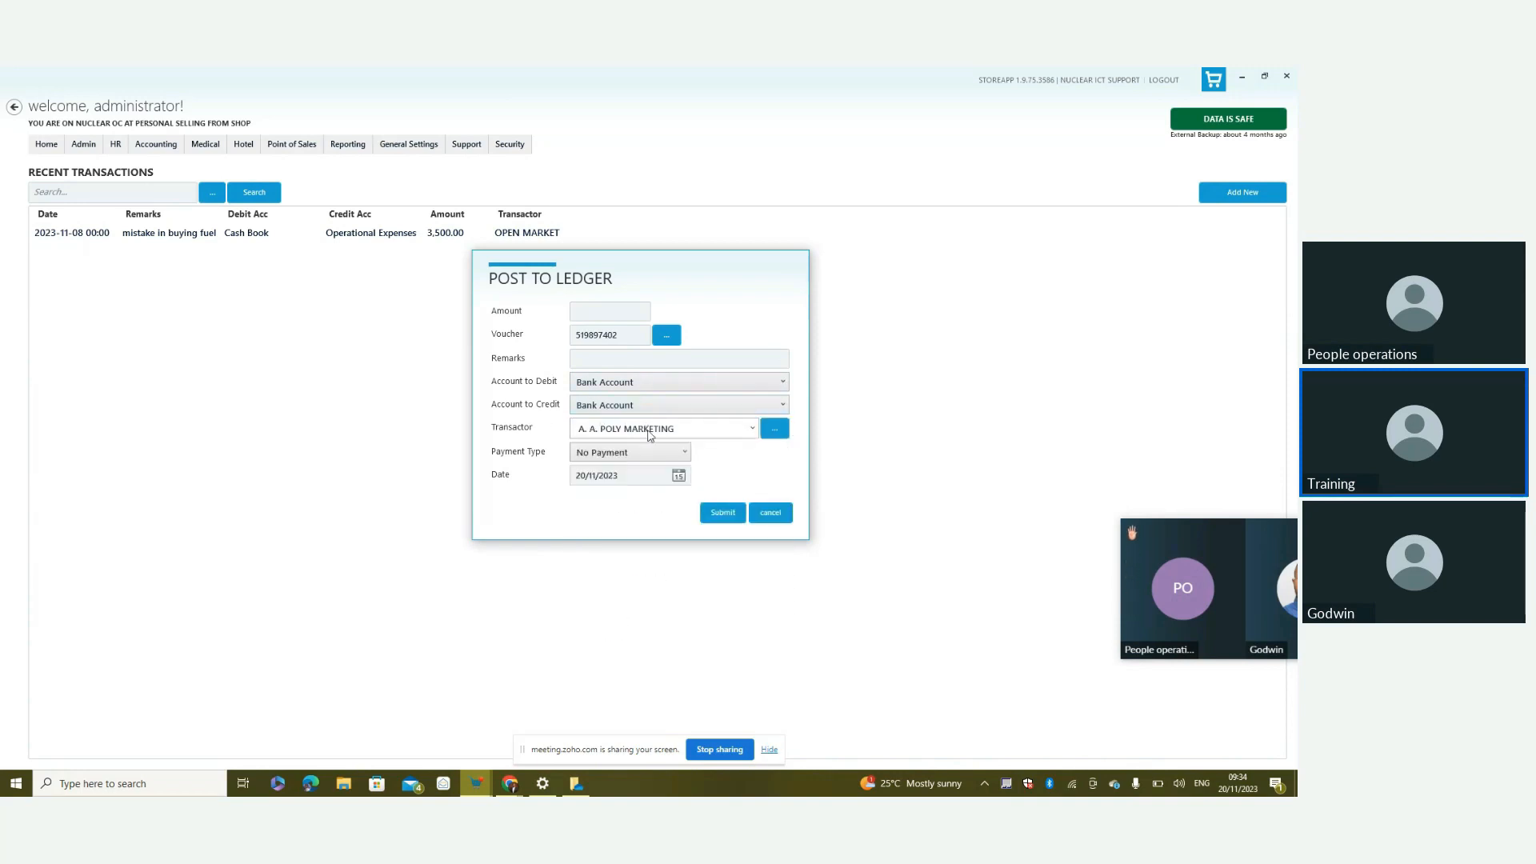
Look through the transactor choices, then cancel the Post to Ledger form unposted
left_click(649, 430)
left_click(756, 432)
left_click(756, 432)
left_click(768, 513)
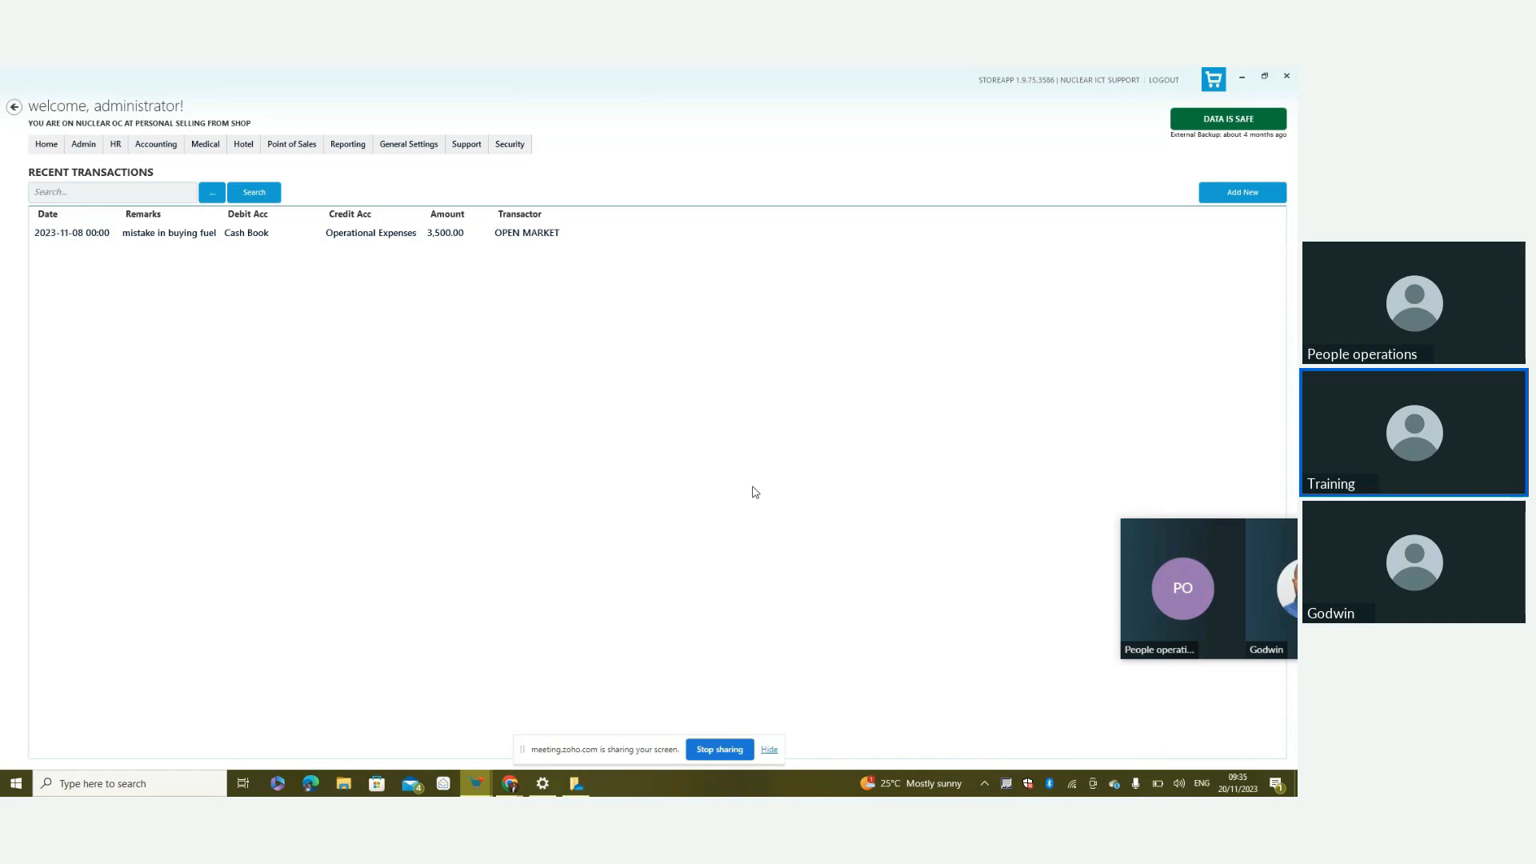
left_click(158, 154)
mouse_move(160, 163)
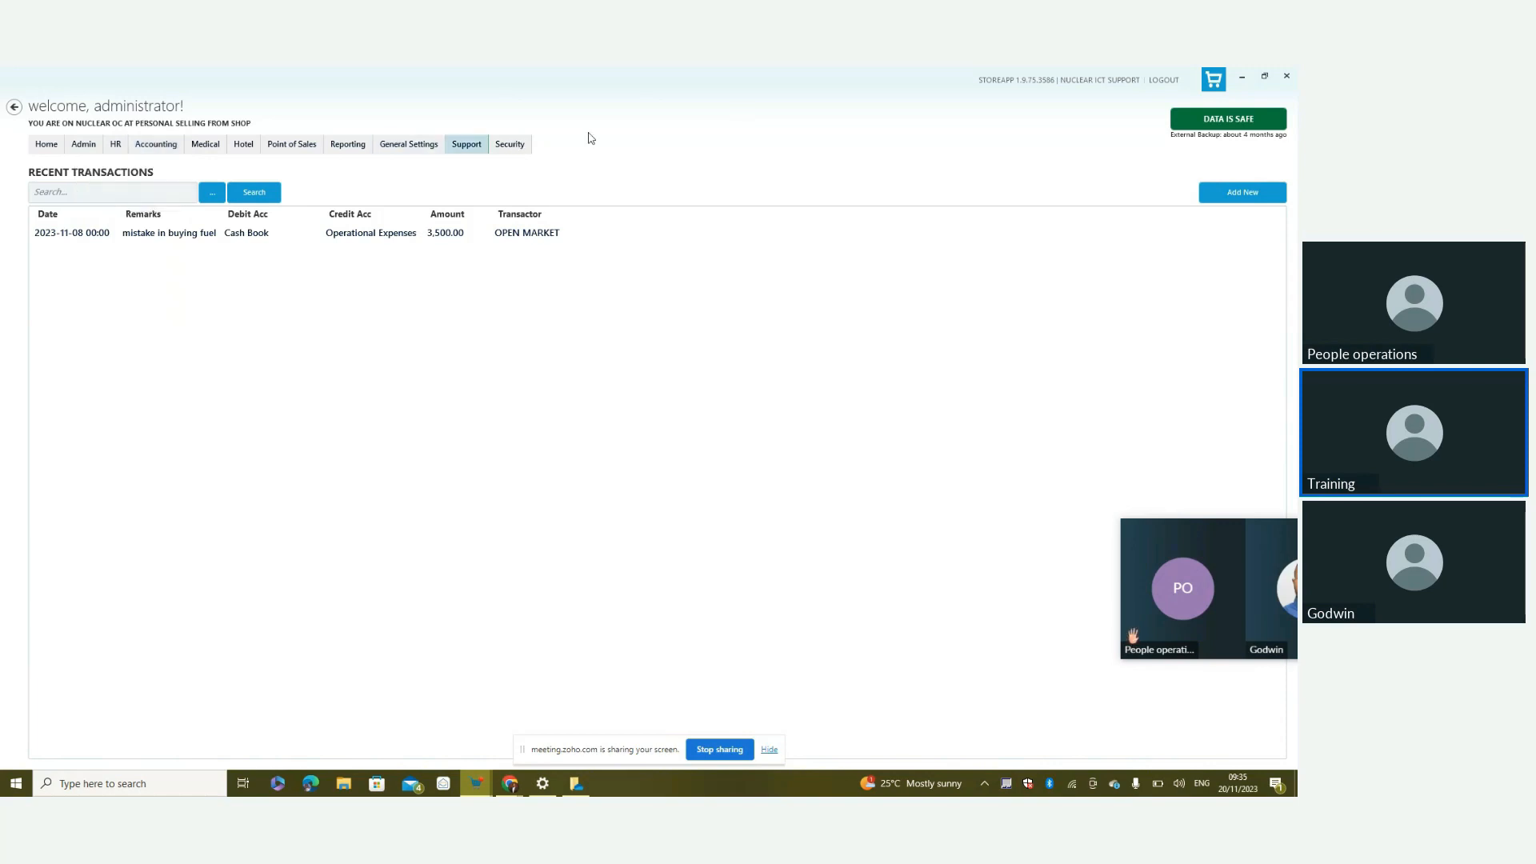
left_click(1236, 194)
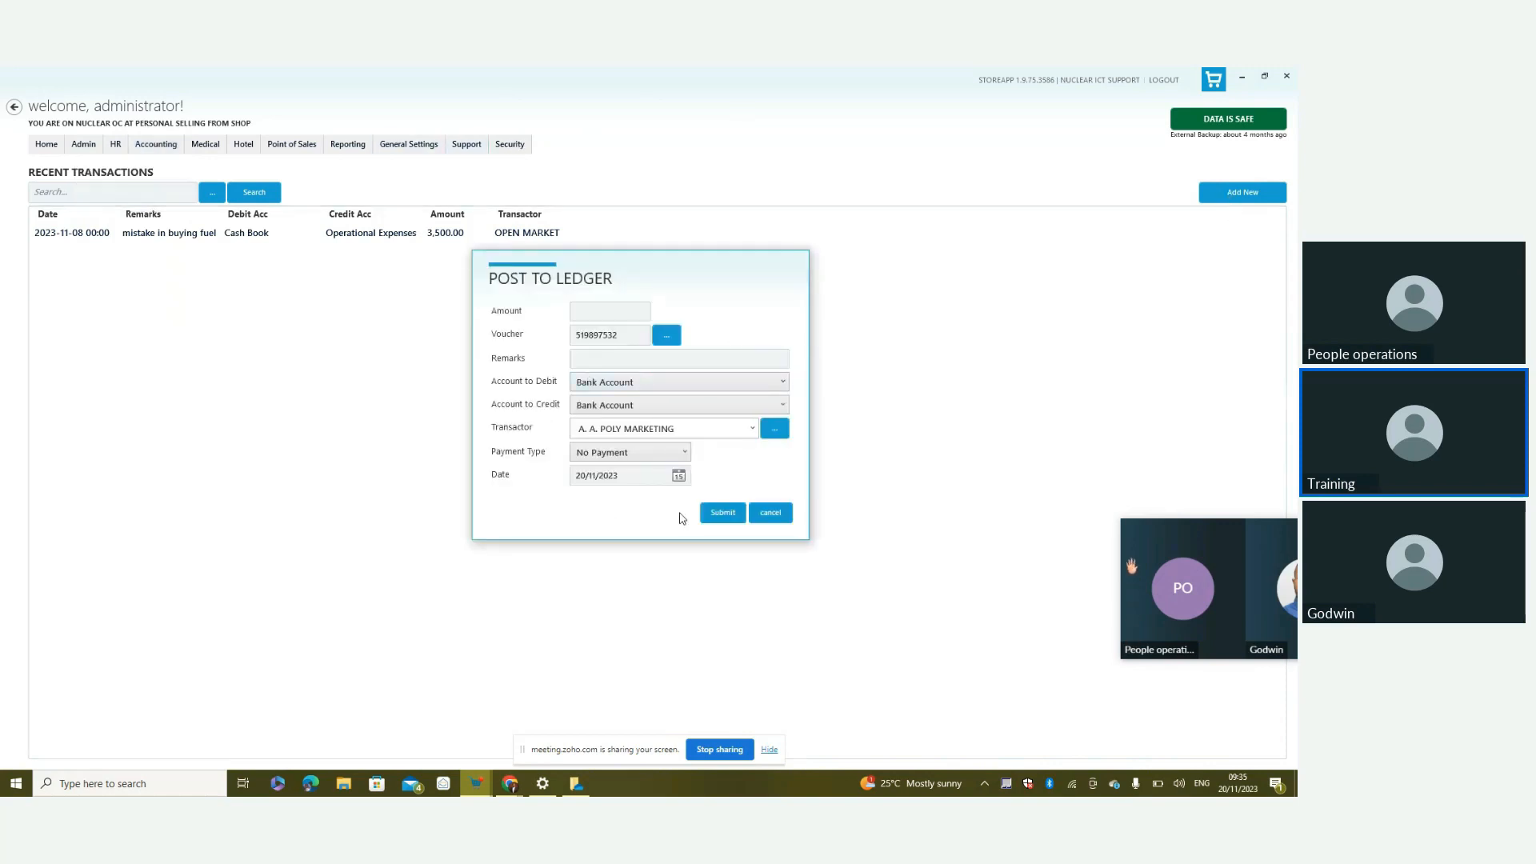
left_click(788, 517)
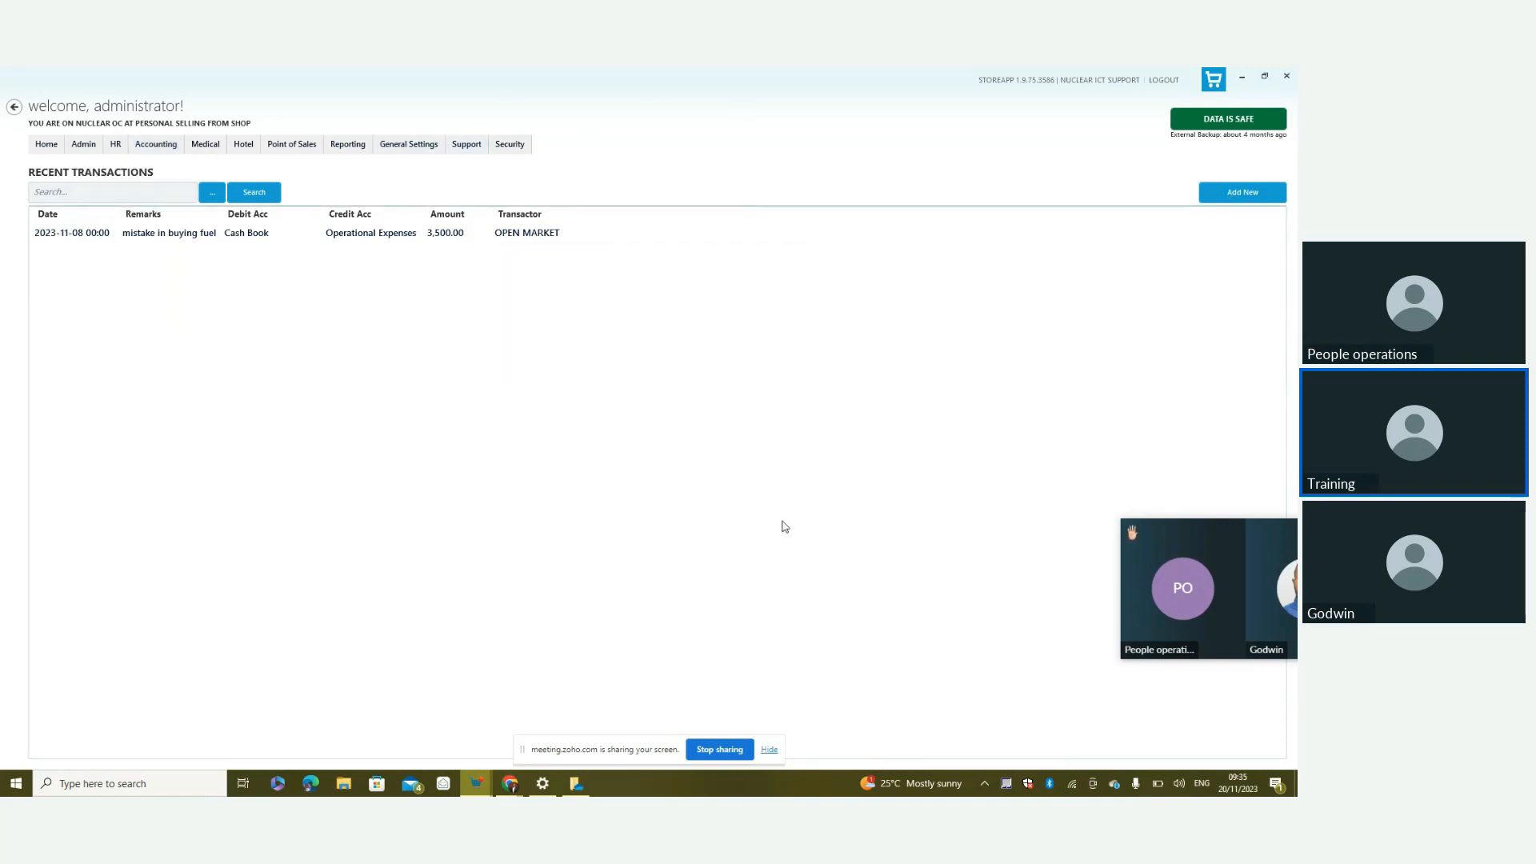
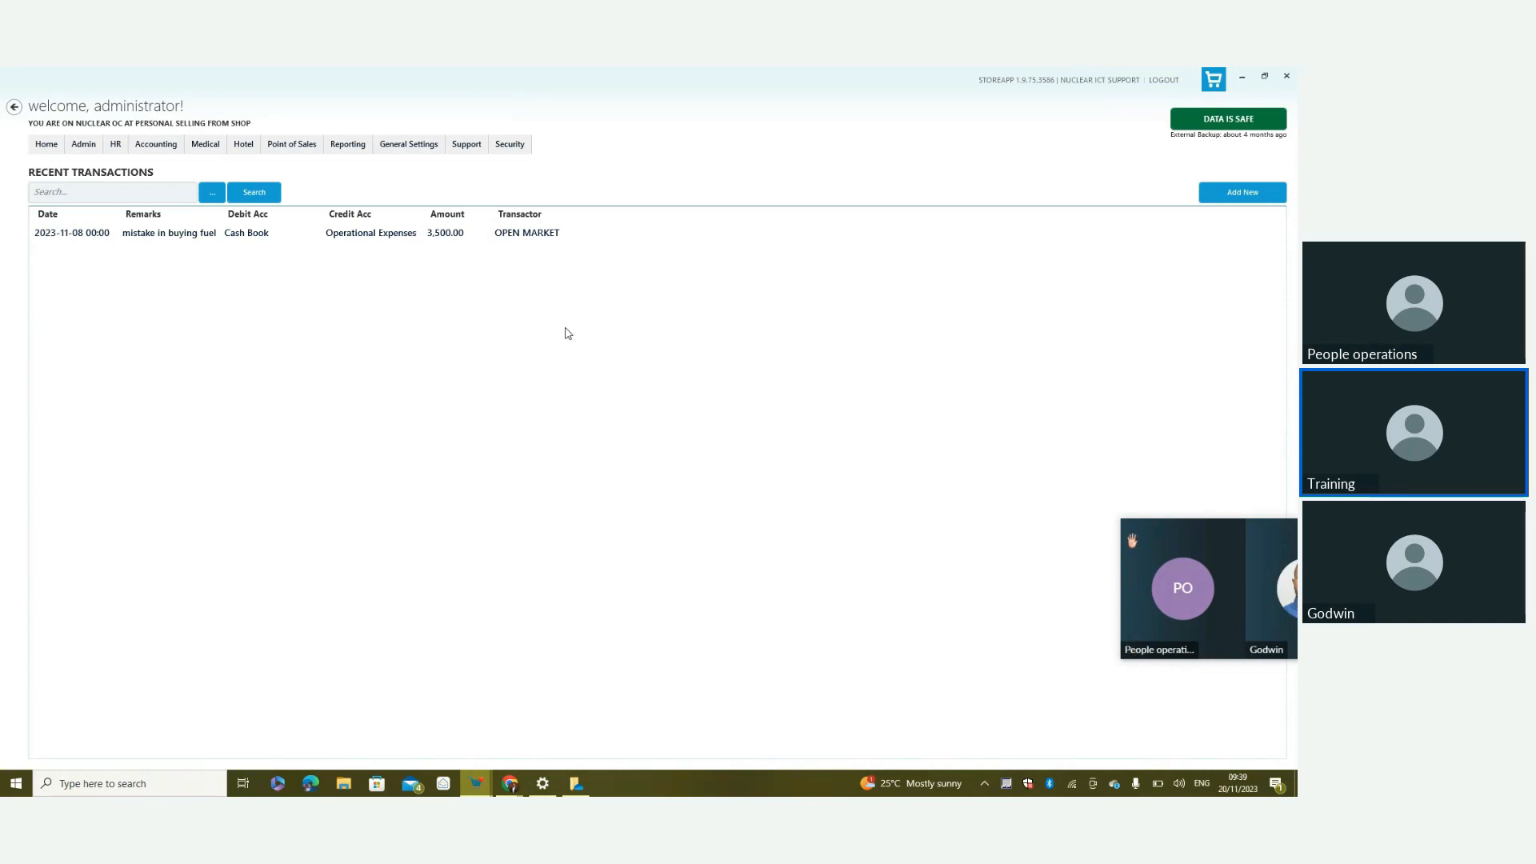
Open the Chart of Accounts filtered to Operating Expenses and select the Operational Expenses account
left_click(156, 144)
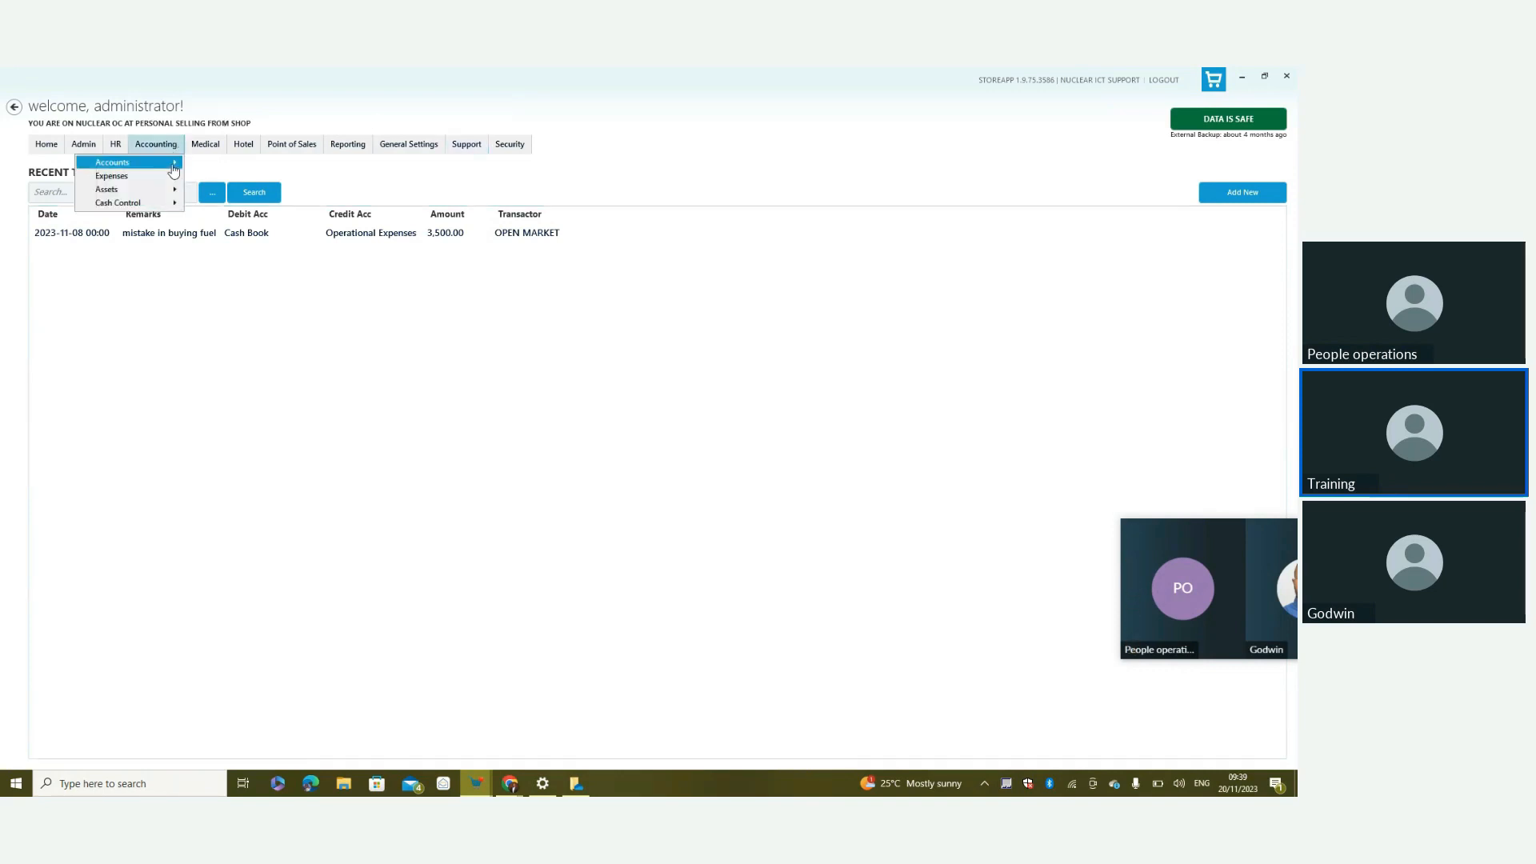
mouse_move(136, 163)
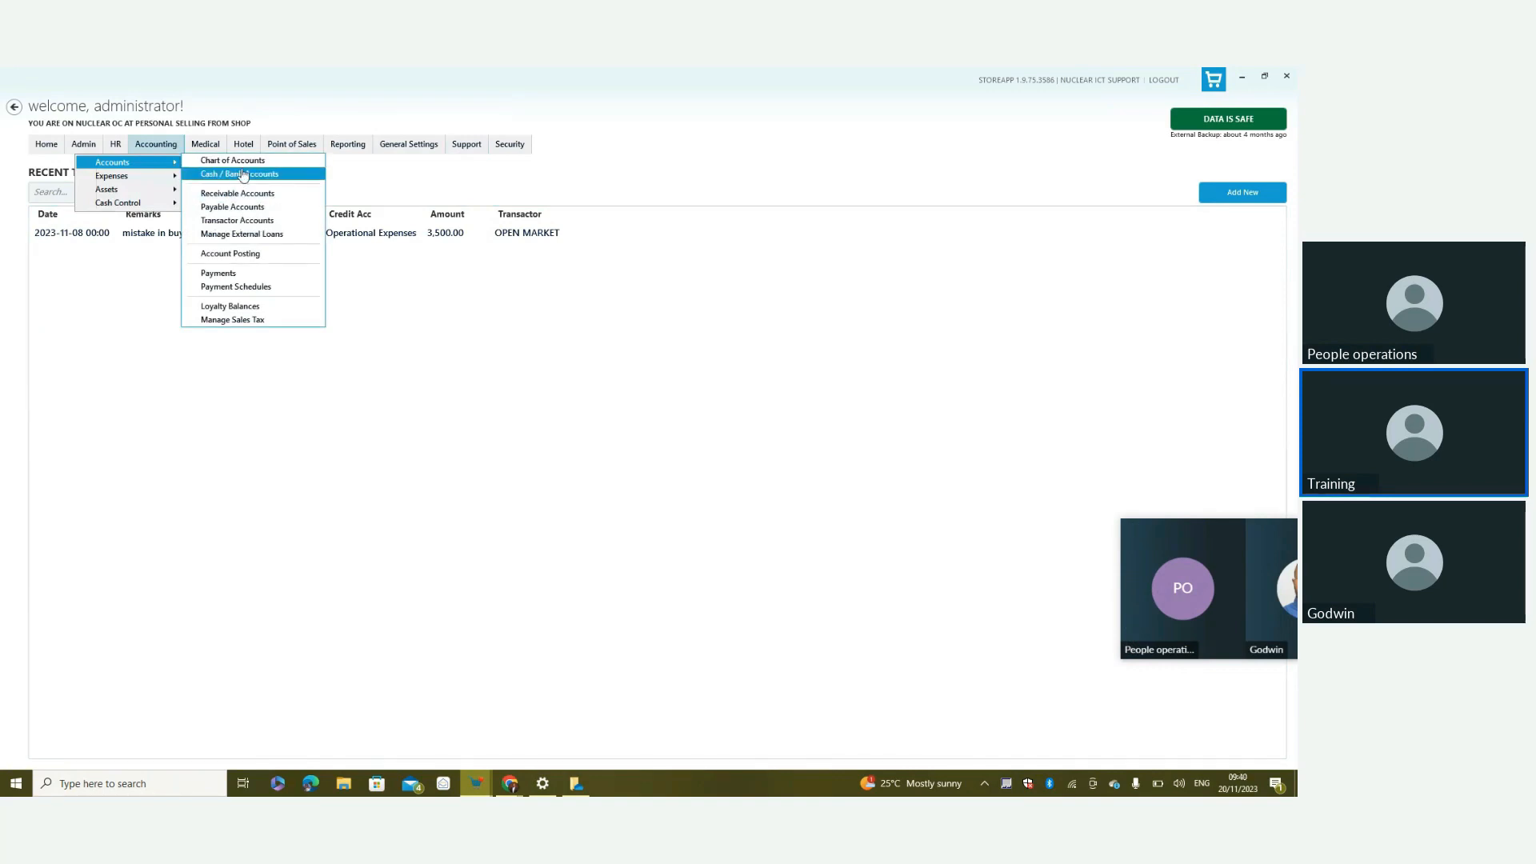
left_click(246, 163)
left_click(120, 192)
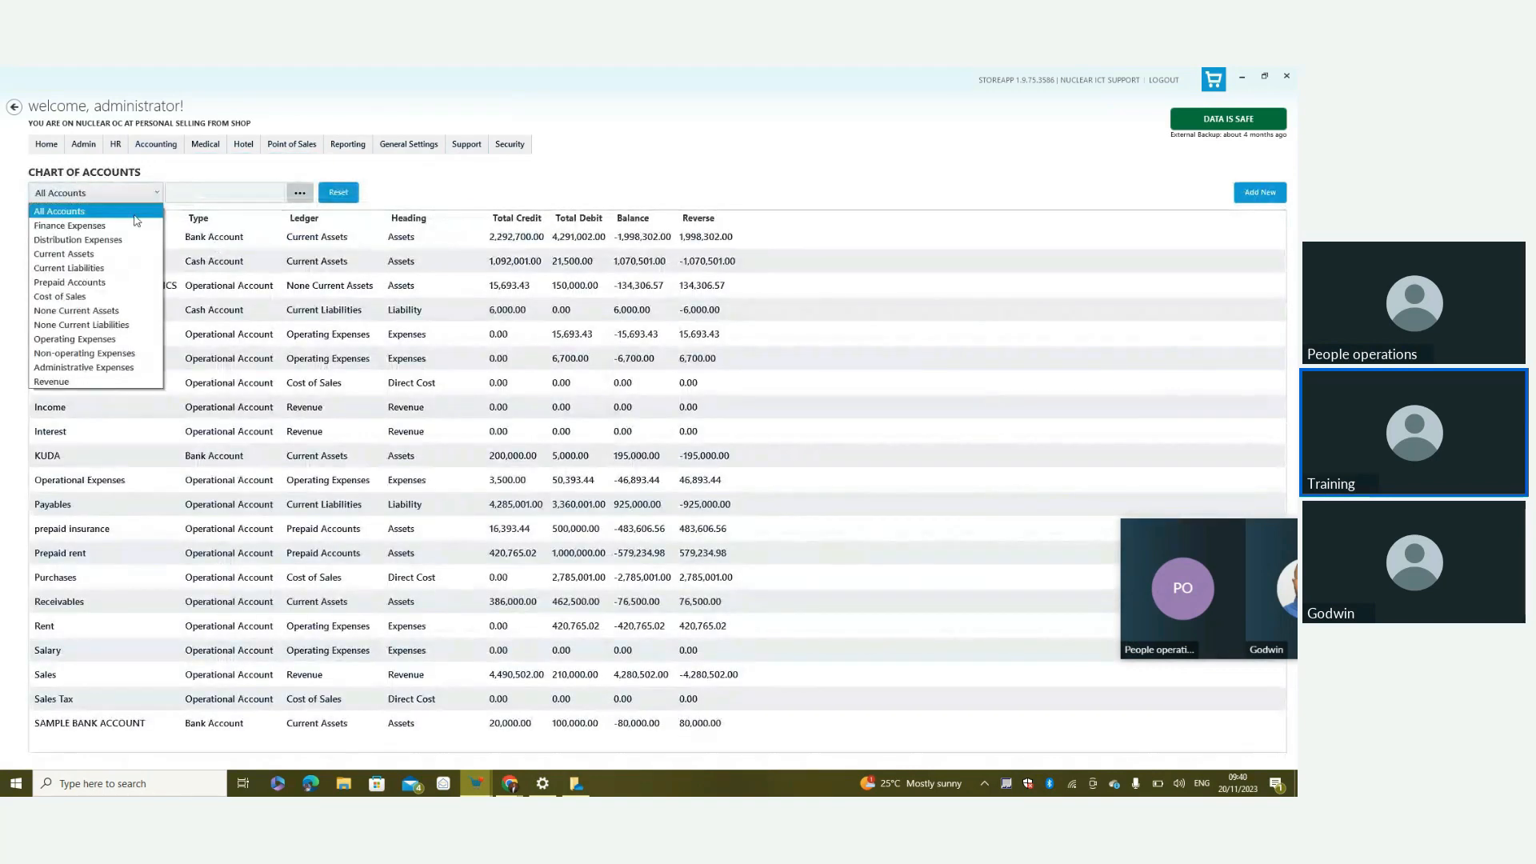
left_click(100, 339)
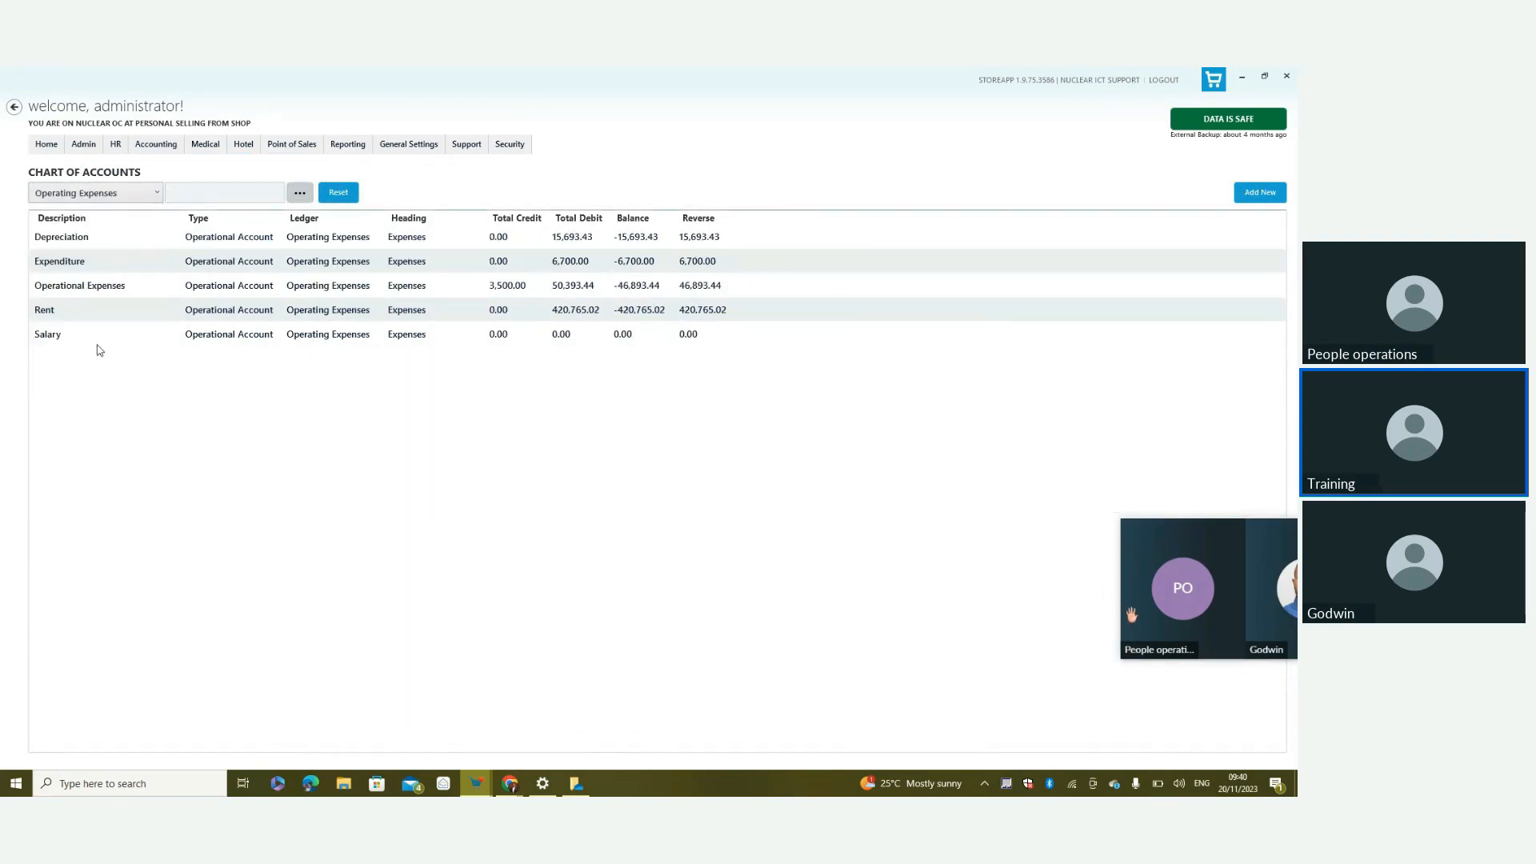
left_click(84, 290)
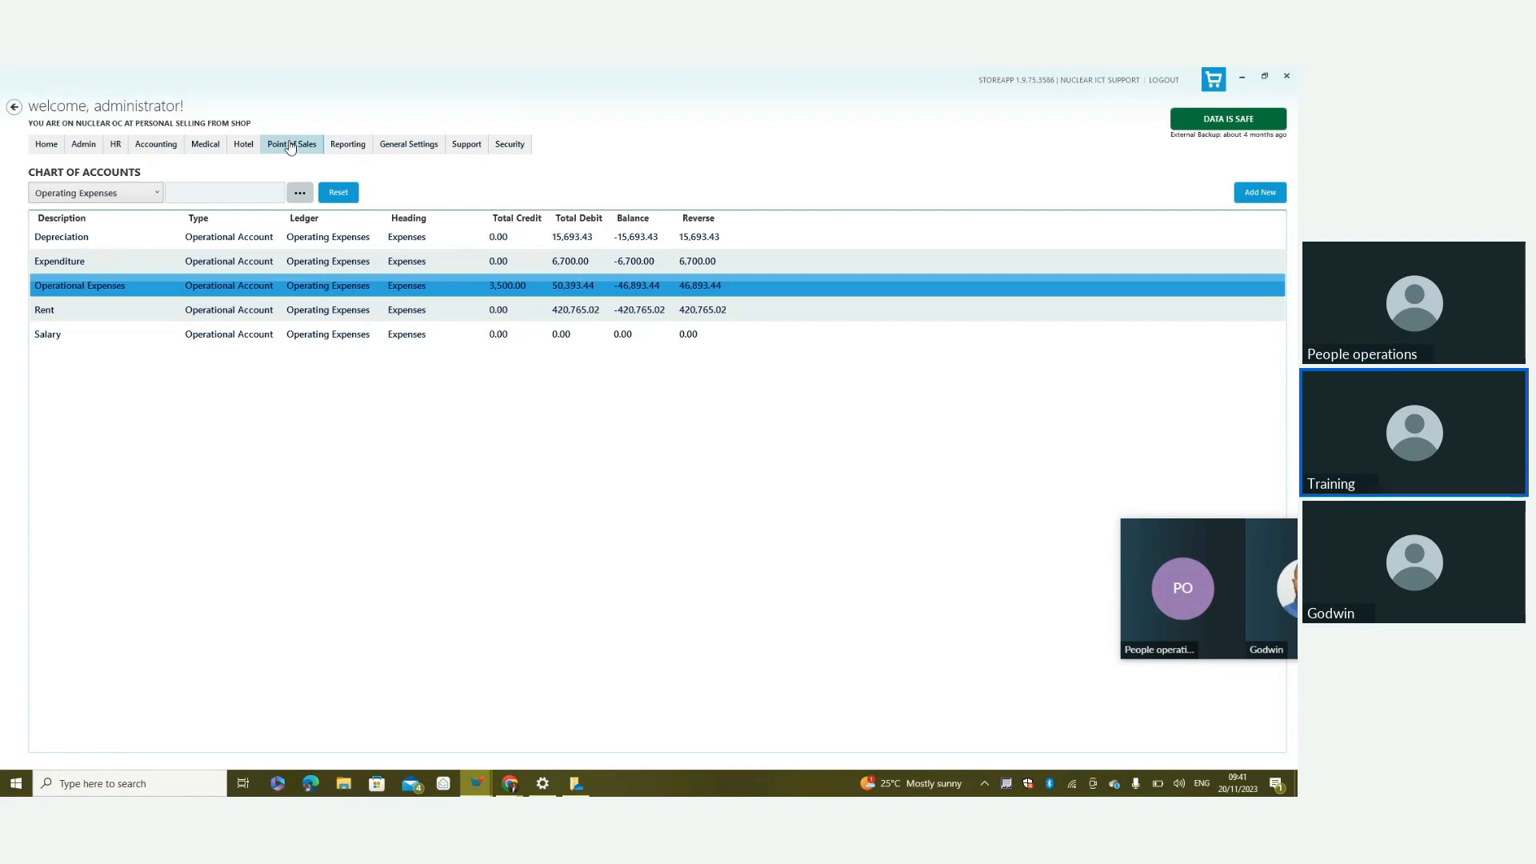
left_click(156, 149)
Reload the Chart of Accounts with All Accounts and select the Operational Expenses row
mouse_move(160, 166)
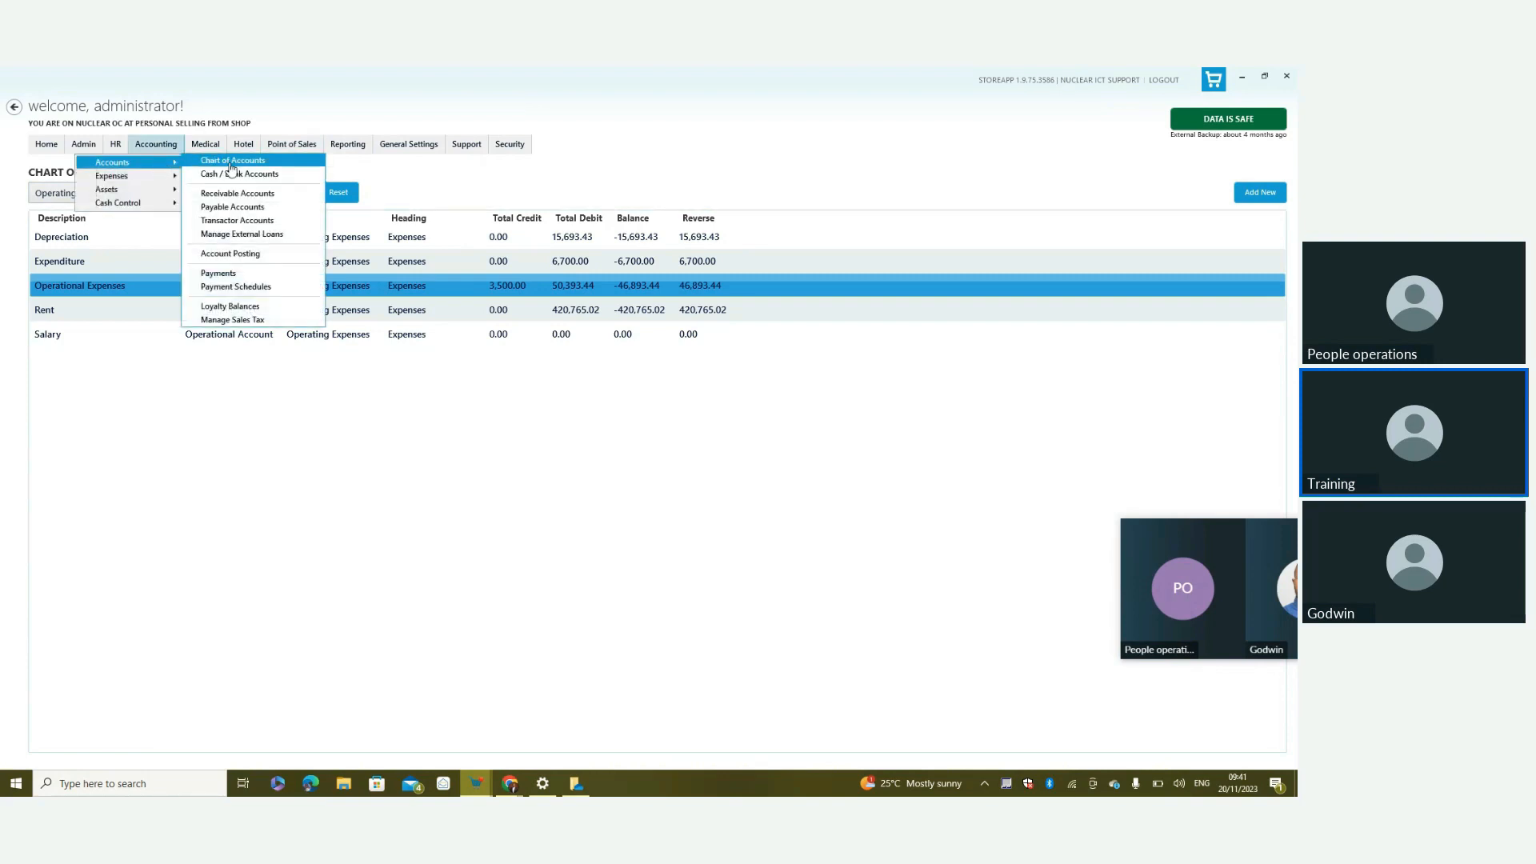
left_click(233, 163)
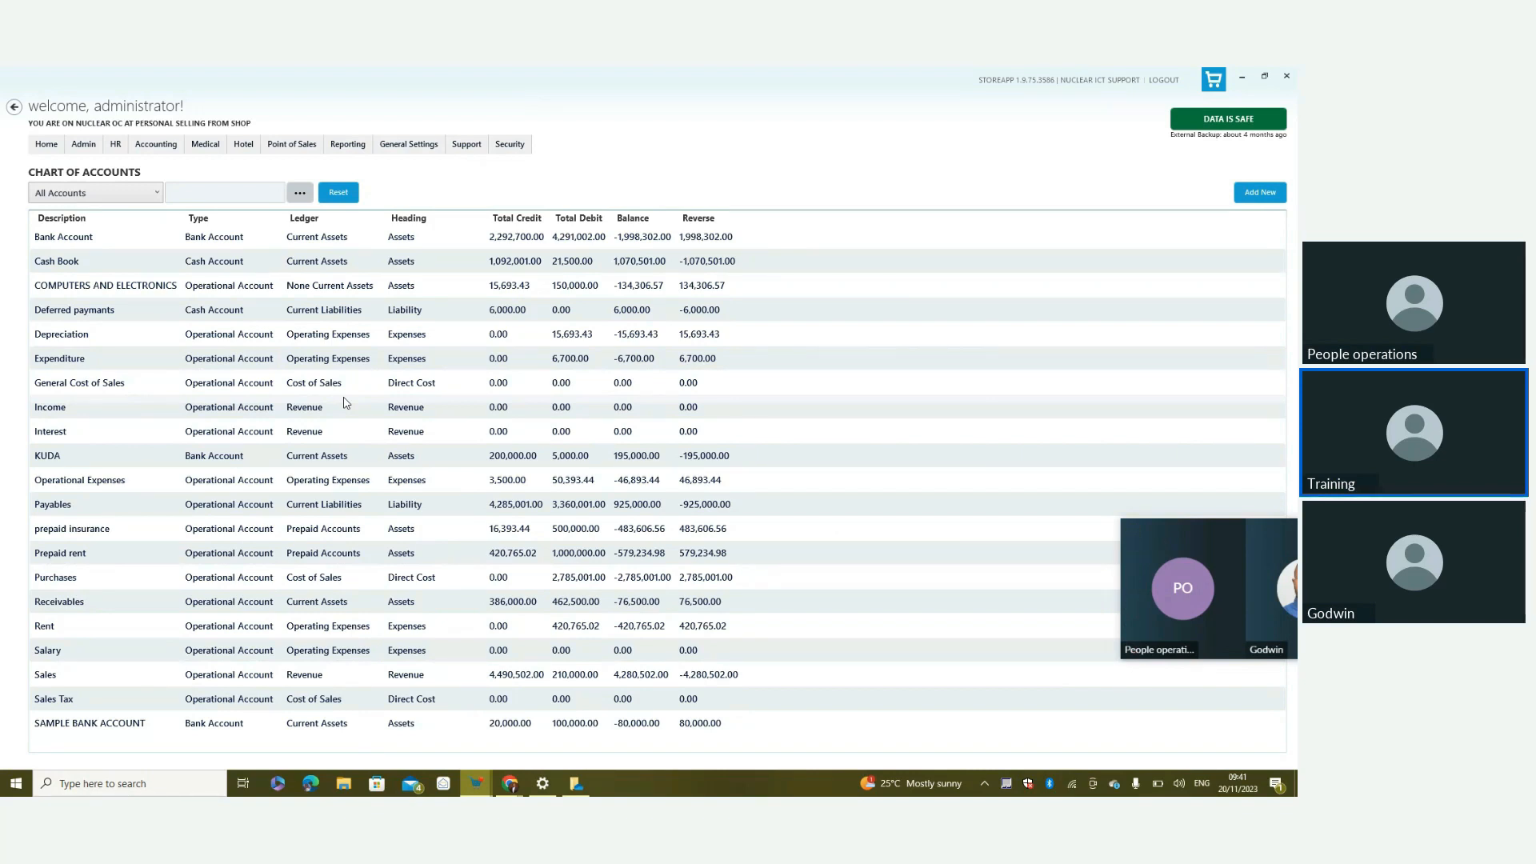
left_click(160, 480)
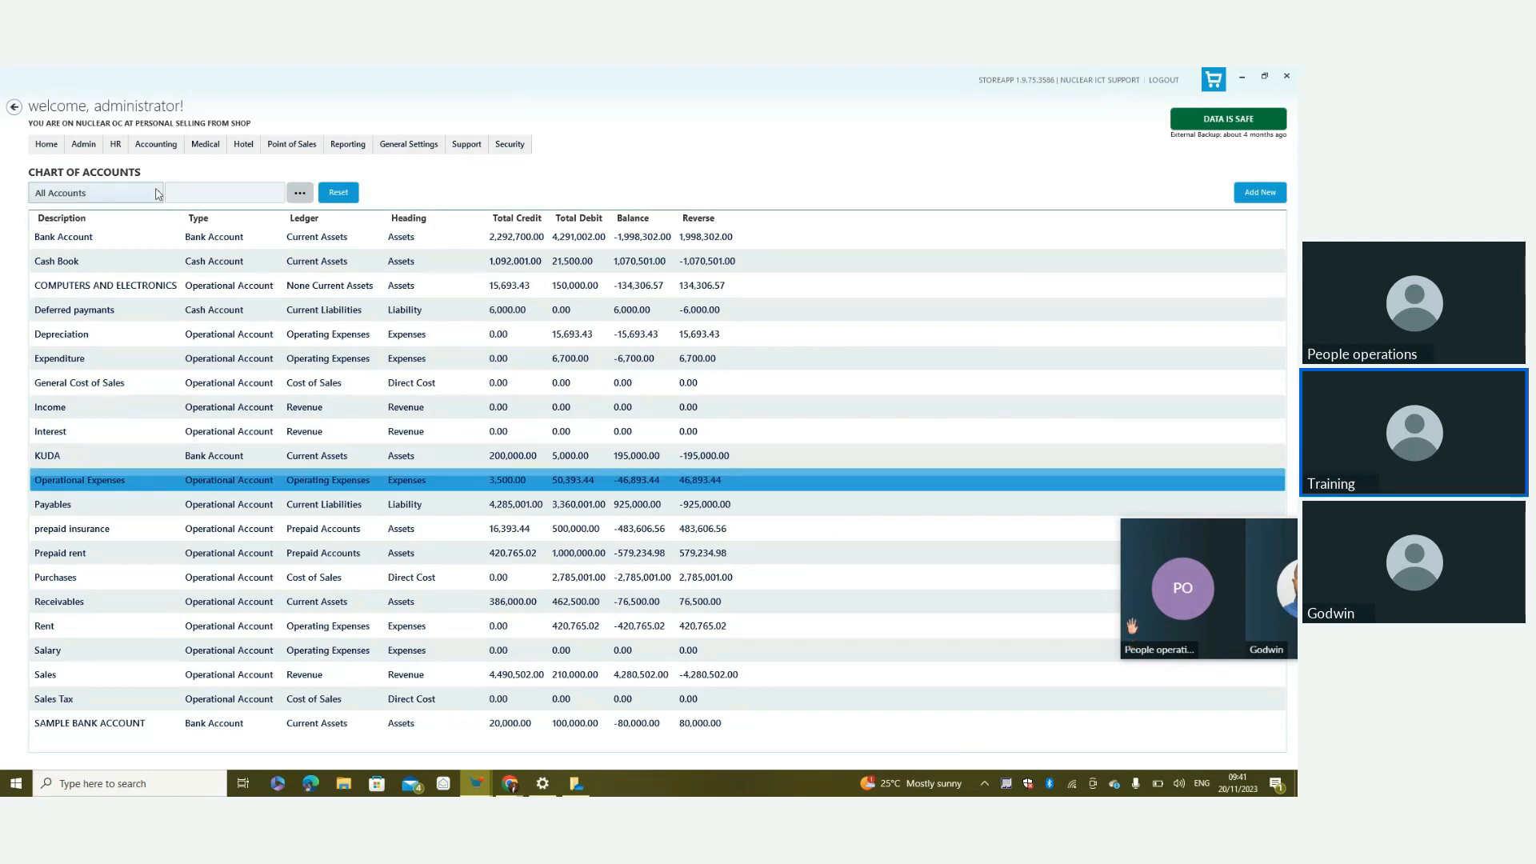
left_click(161, 145)
mouse_move(172, 163)
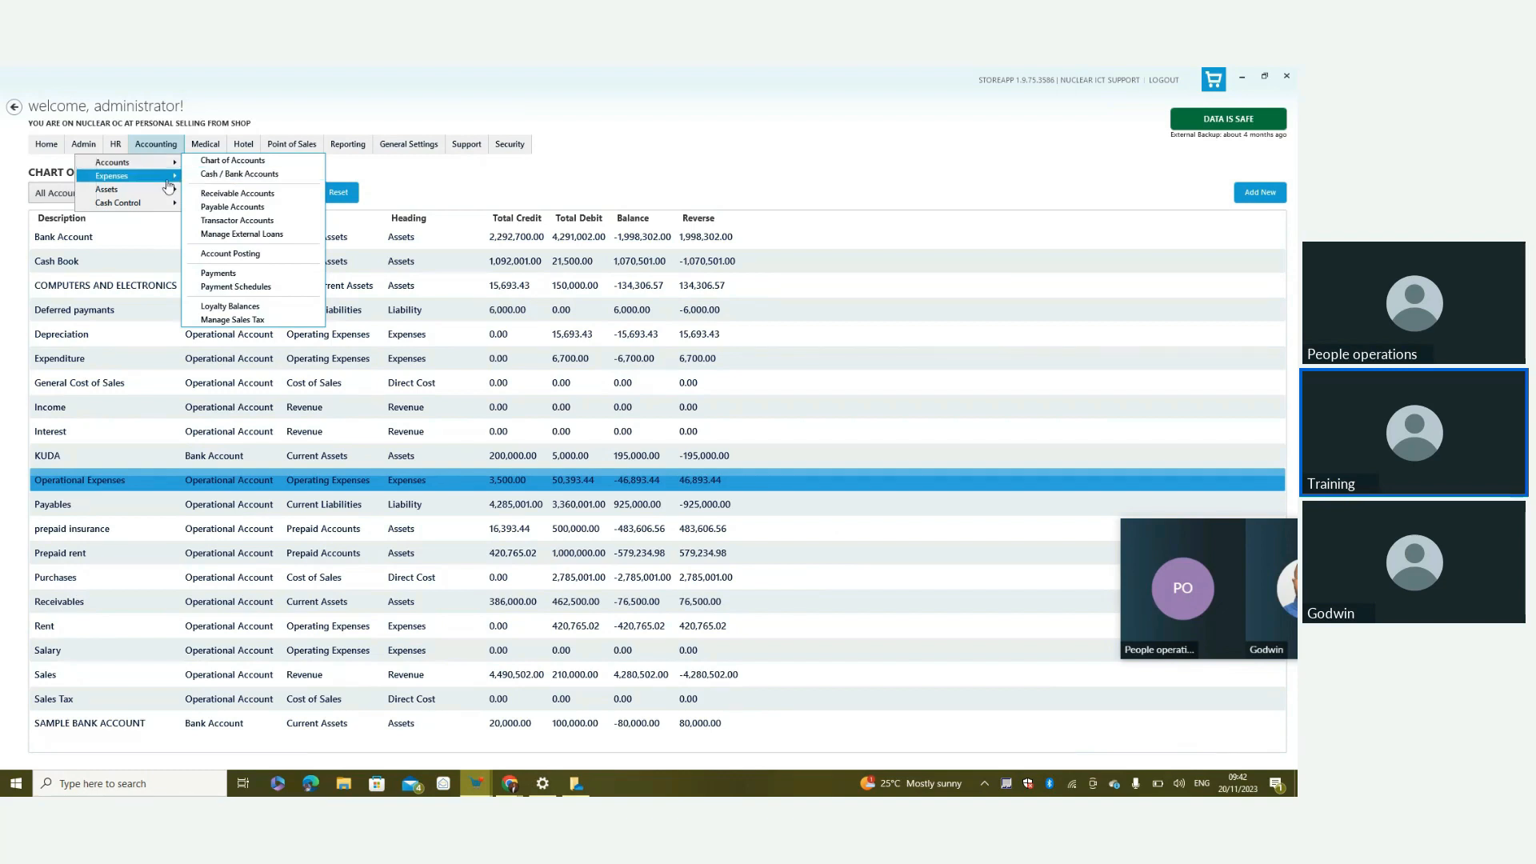
mouse_move(120, 176)
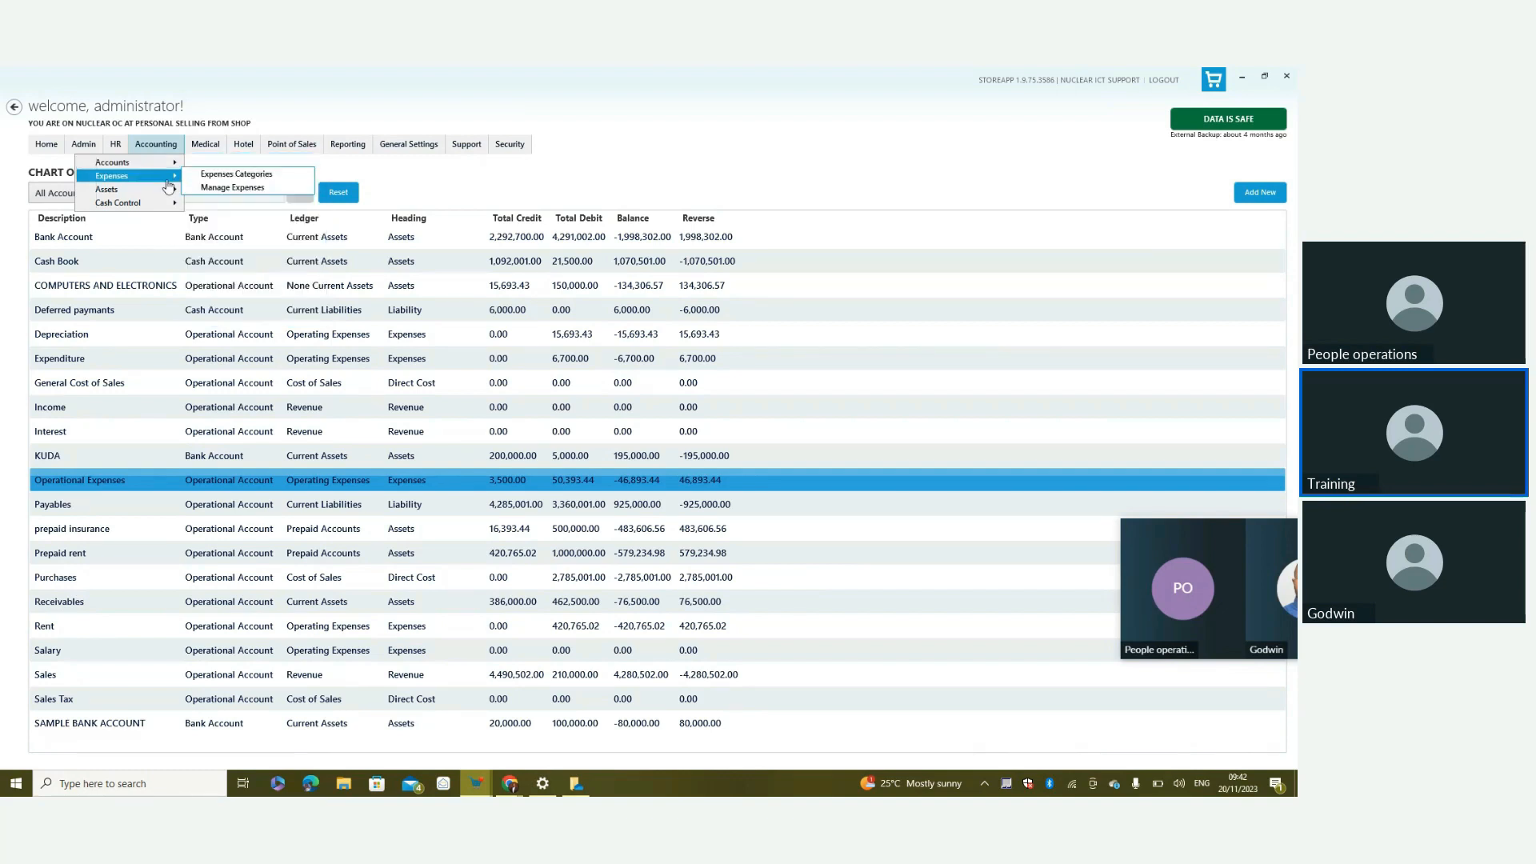
Open the Expense Items list (CAR INSURANCE, FUEL, Rent), then look through the Reporting menu
left_click(276, 177)
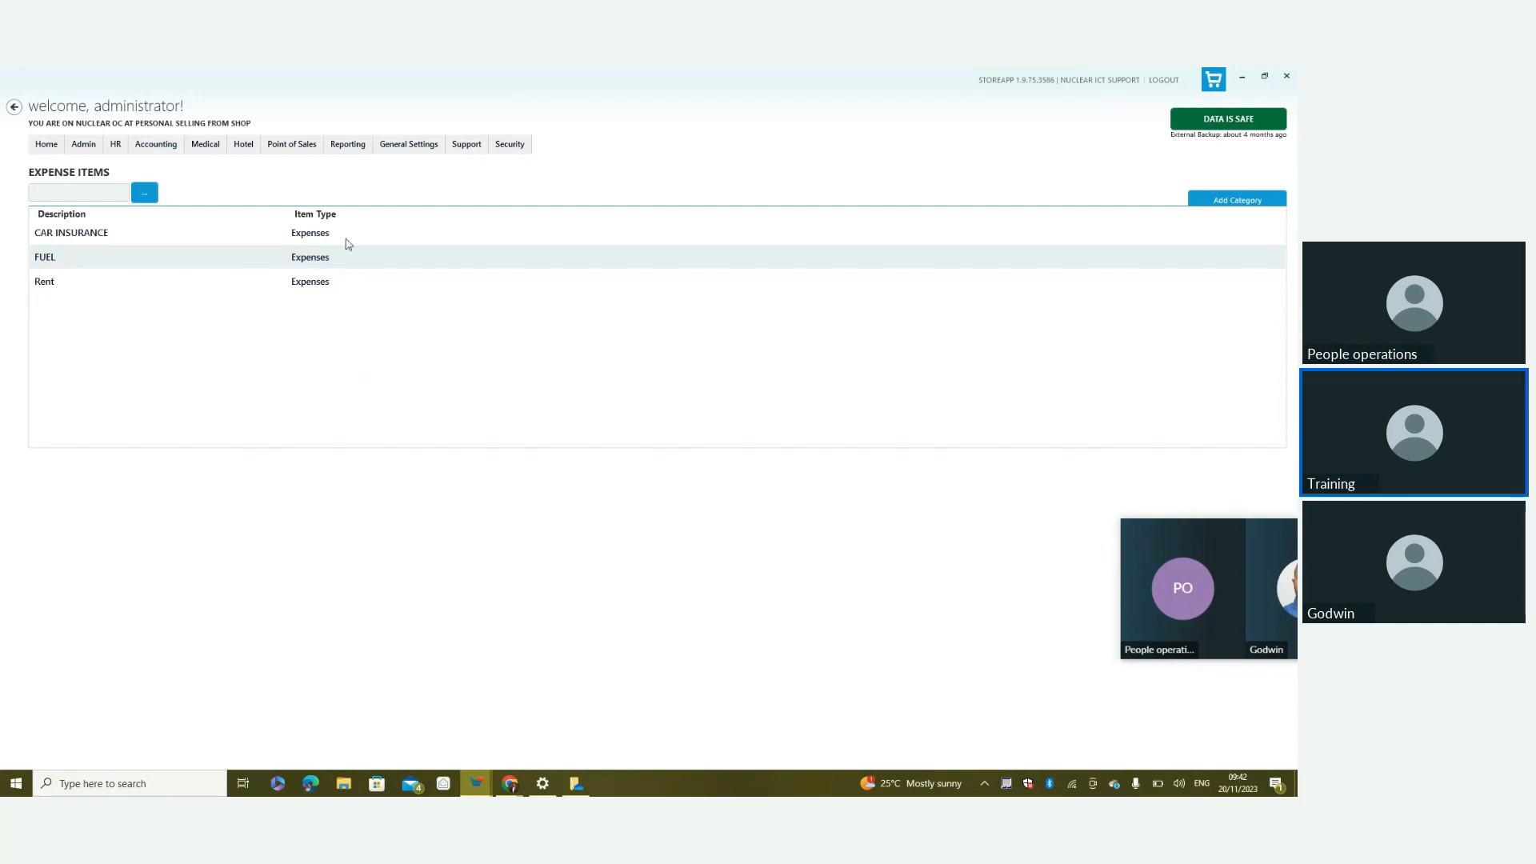
left_click(346, 146)
mouse_move(326, 165)
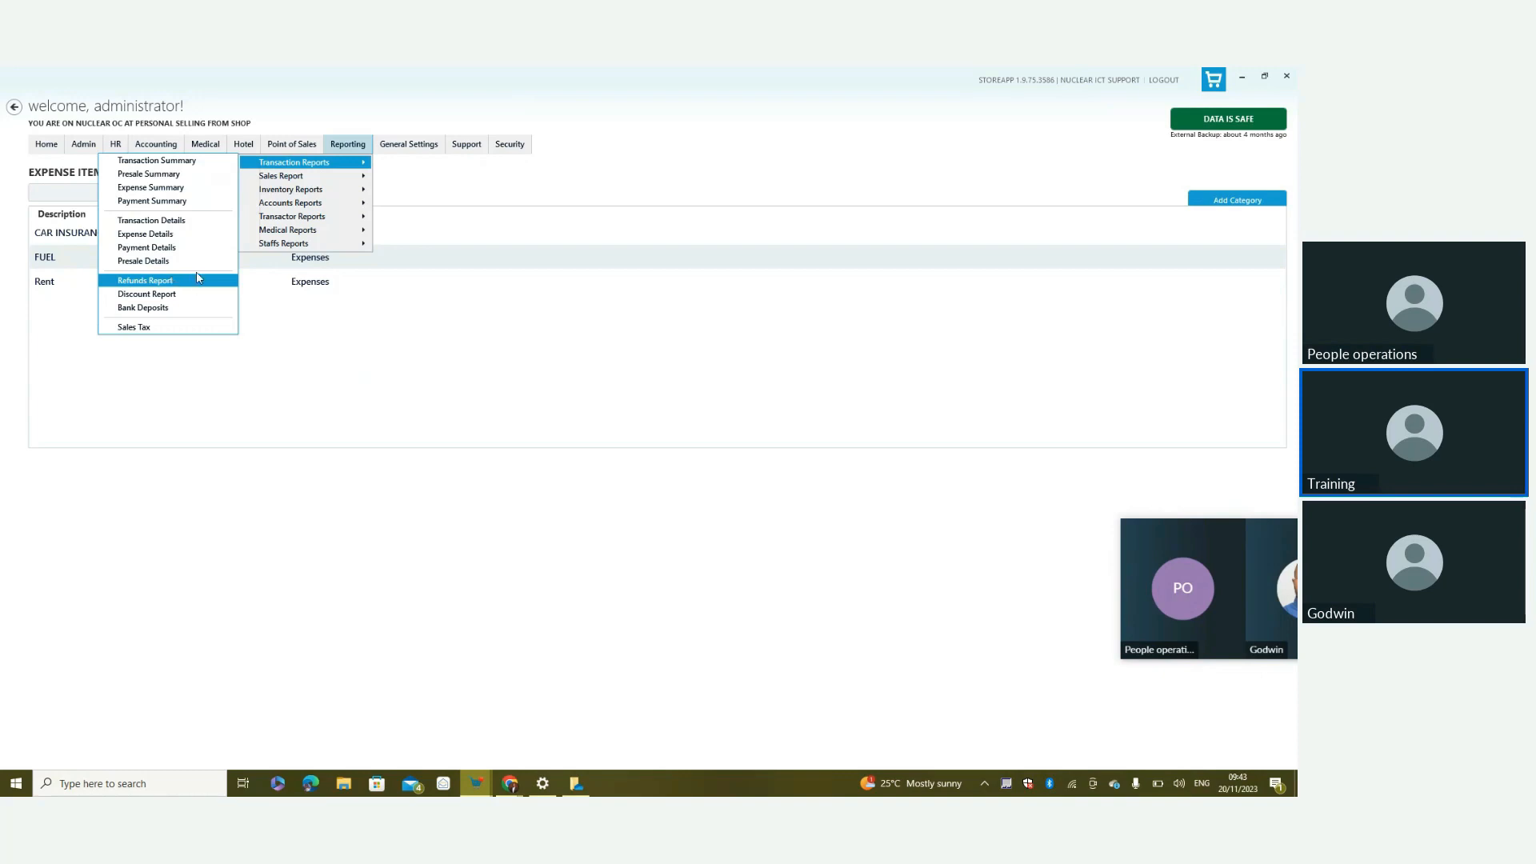
View the Receivable Accounts list and then the Cash / Bank Accounts list
mouse_move(156, 145)
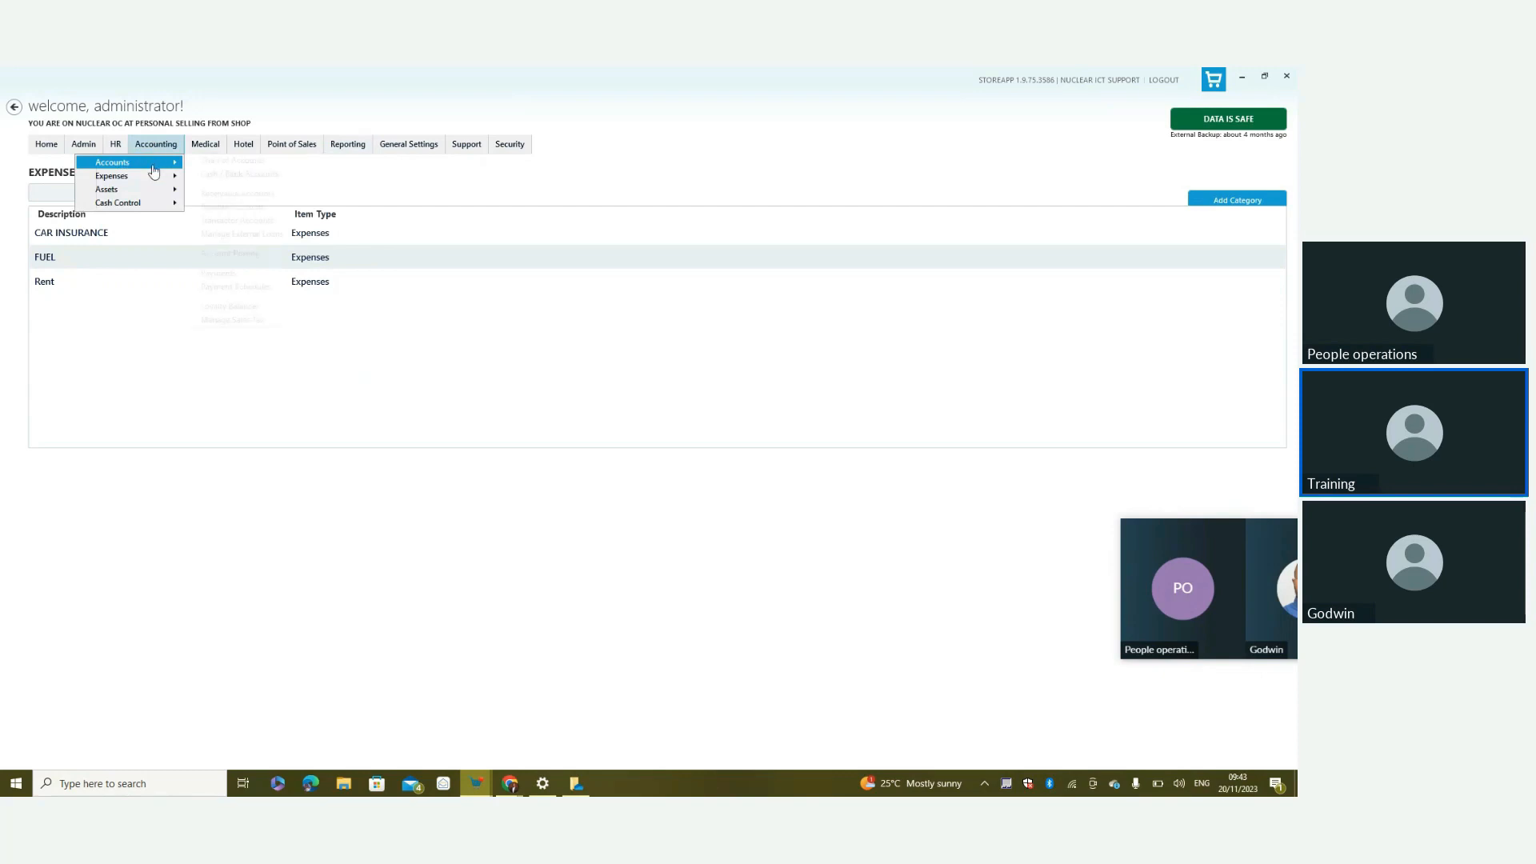
mouse_move(158, 181)
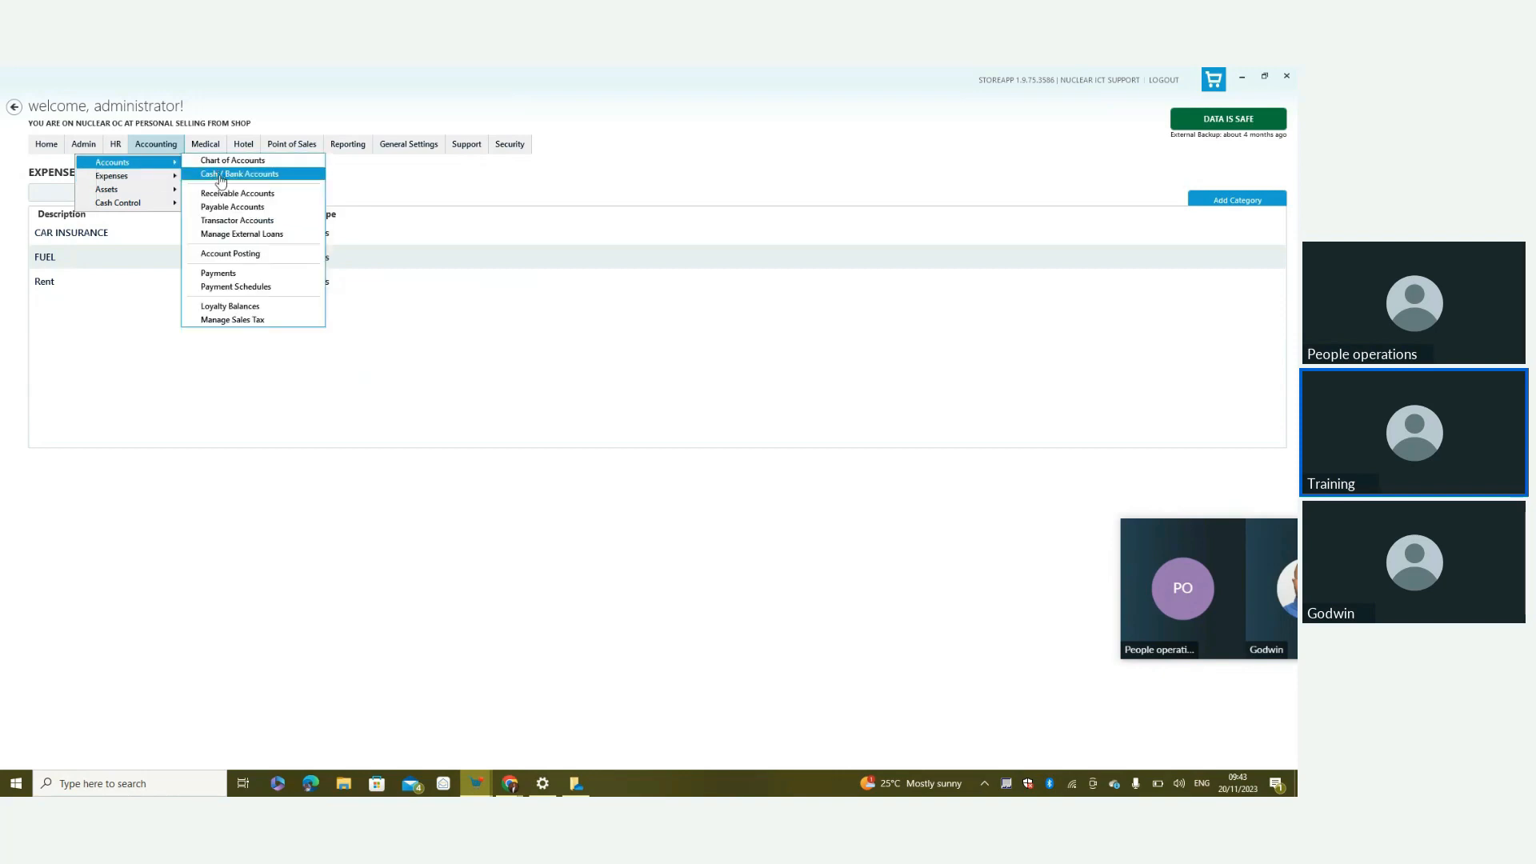
left_click(221, 193)
left_click(160, 152)
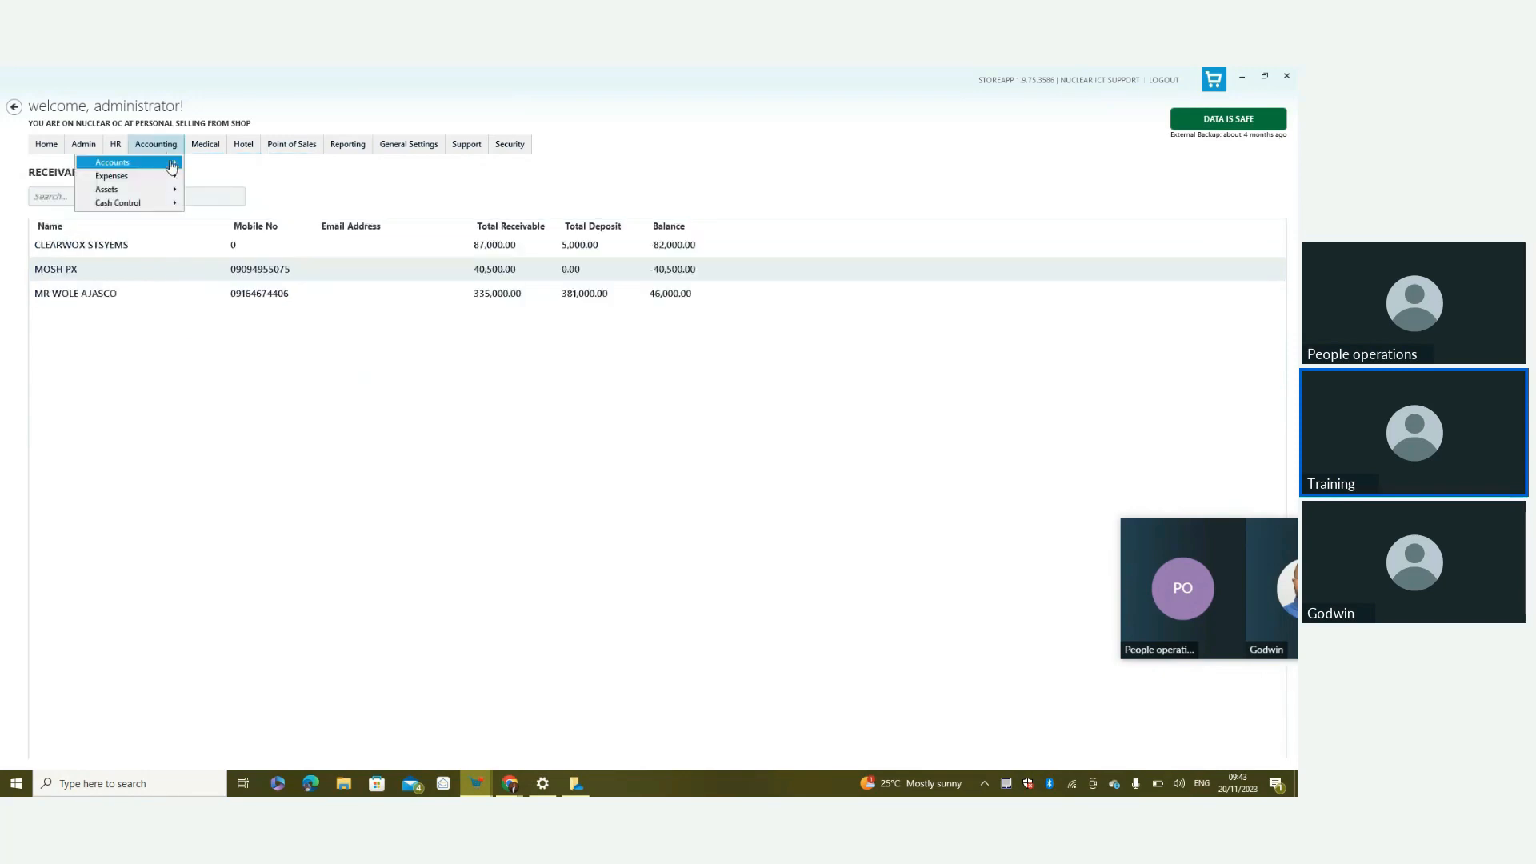
mouse_move(164, 162)
left_click(220, 174)
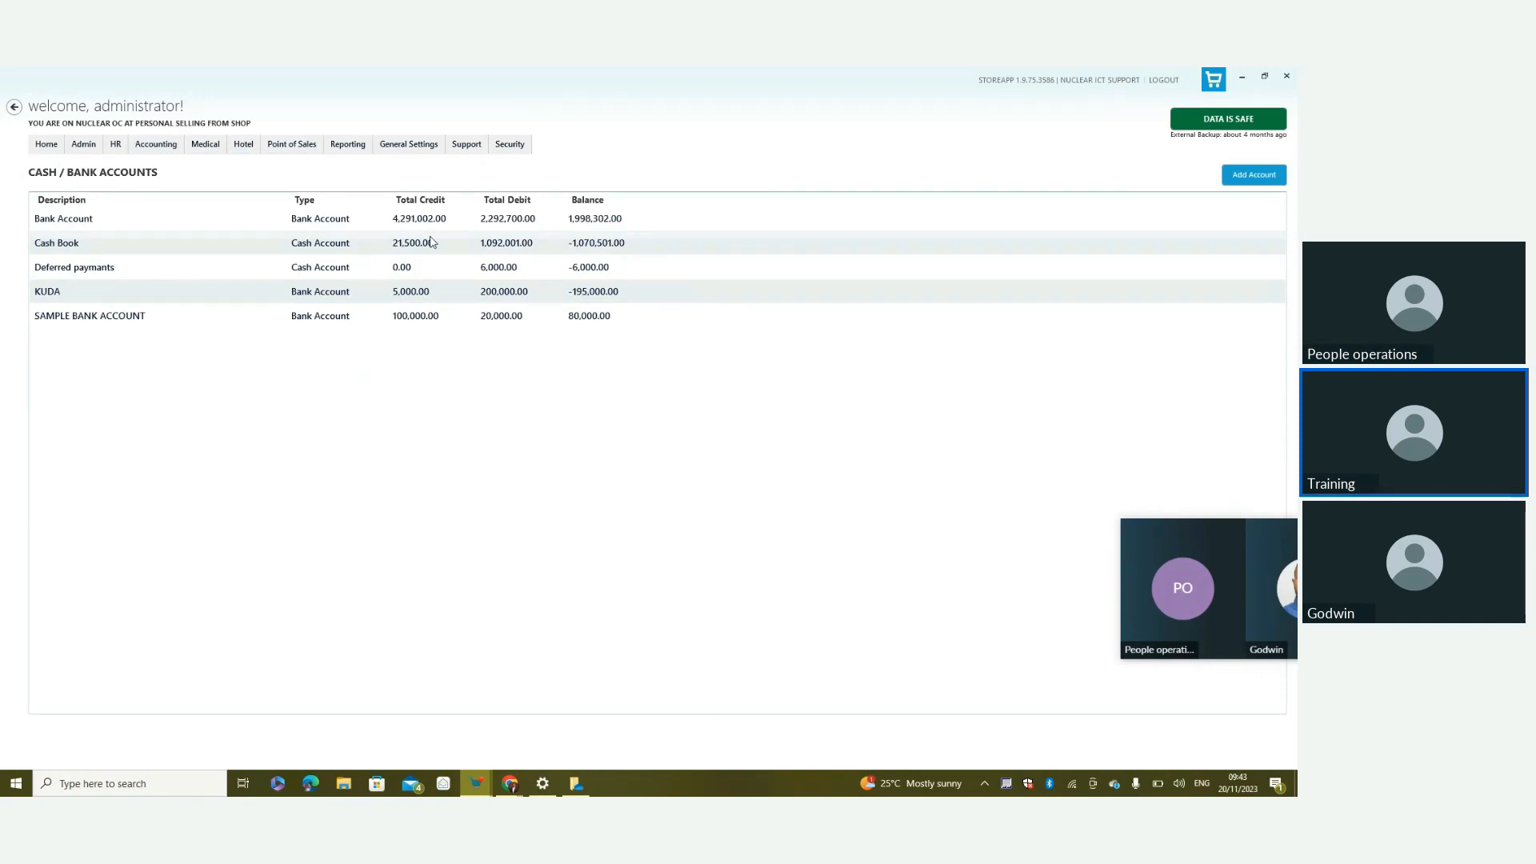
Revisit the Expense Categories list, then open the Recent Expenses page
left_click(160, 148)
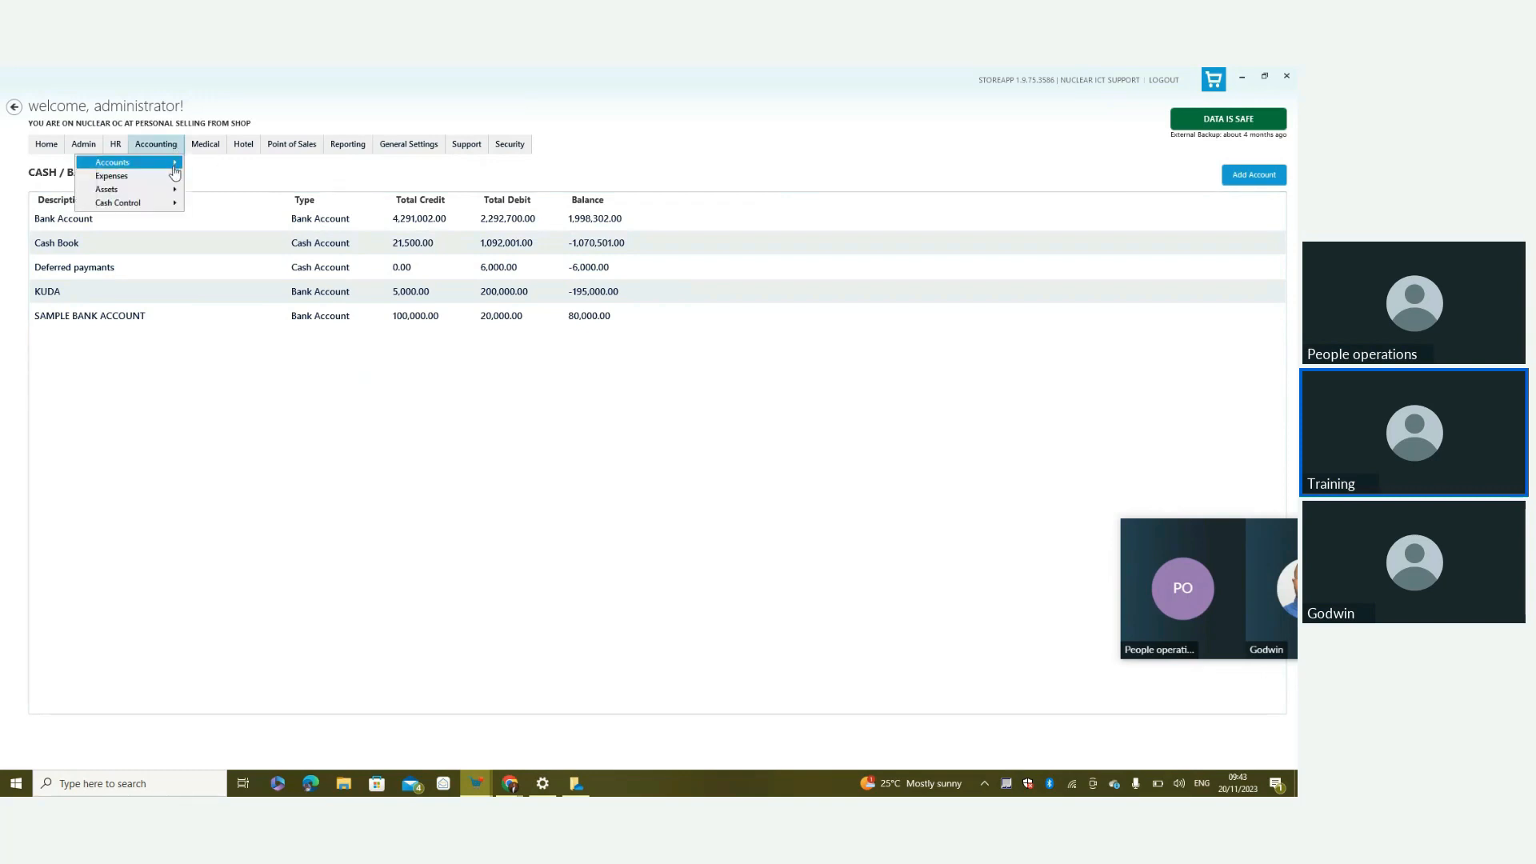
left_click(214, 177)
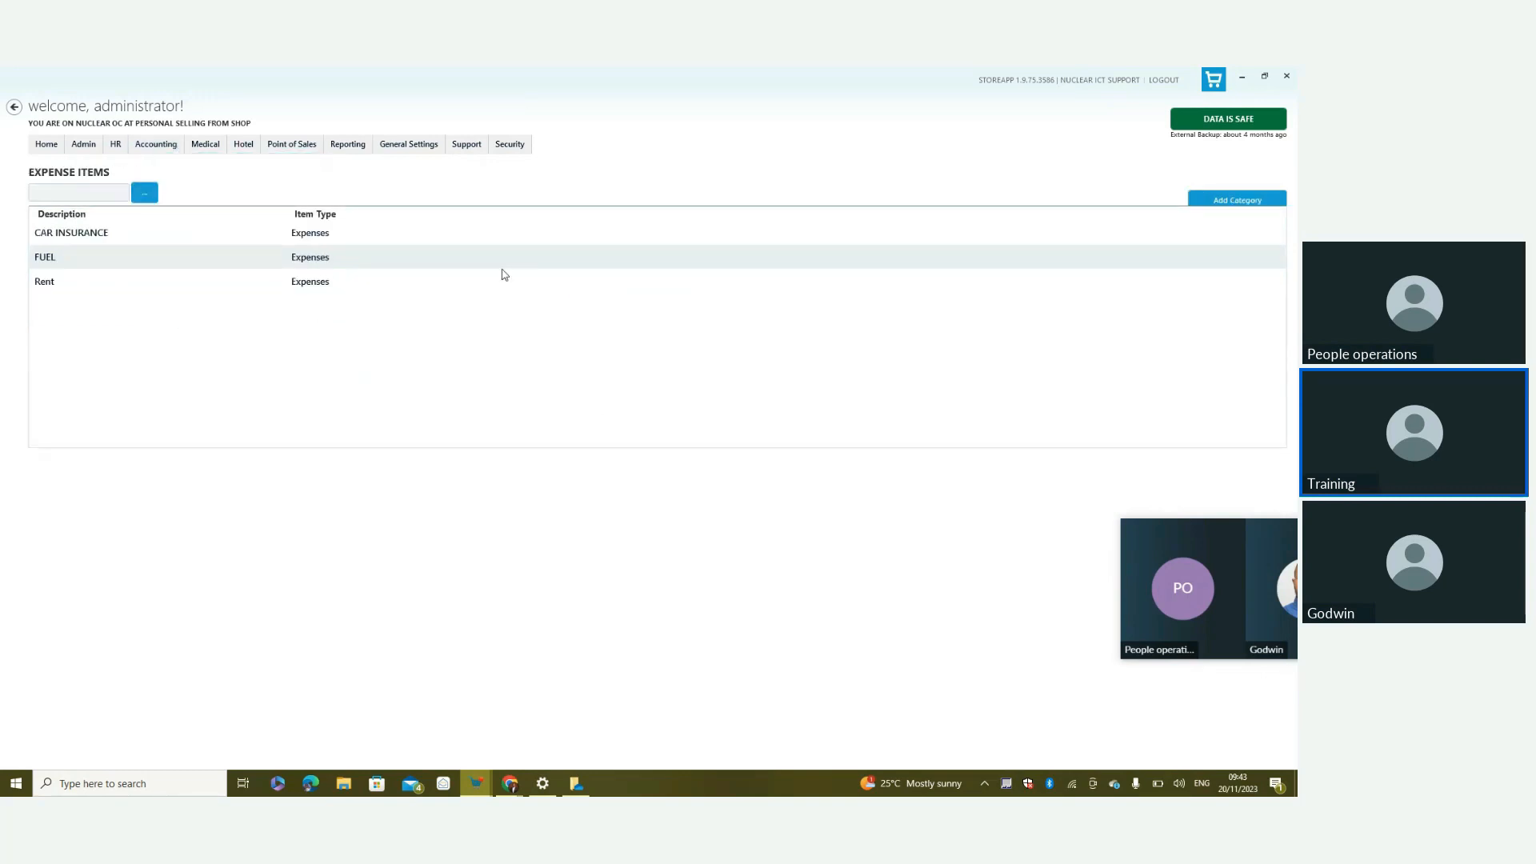
left_click(164, 148)
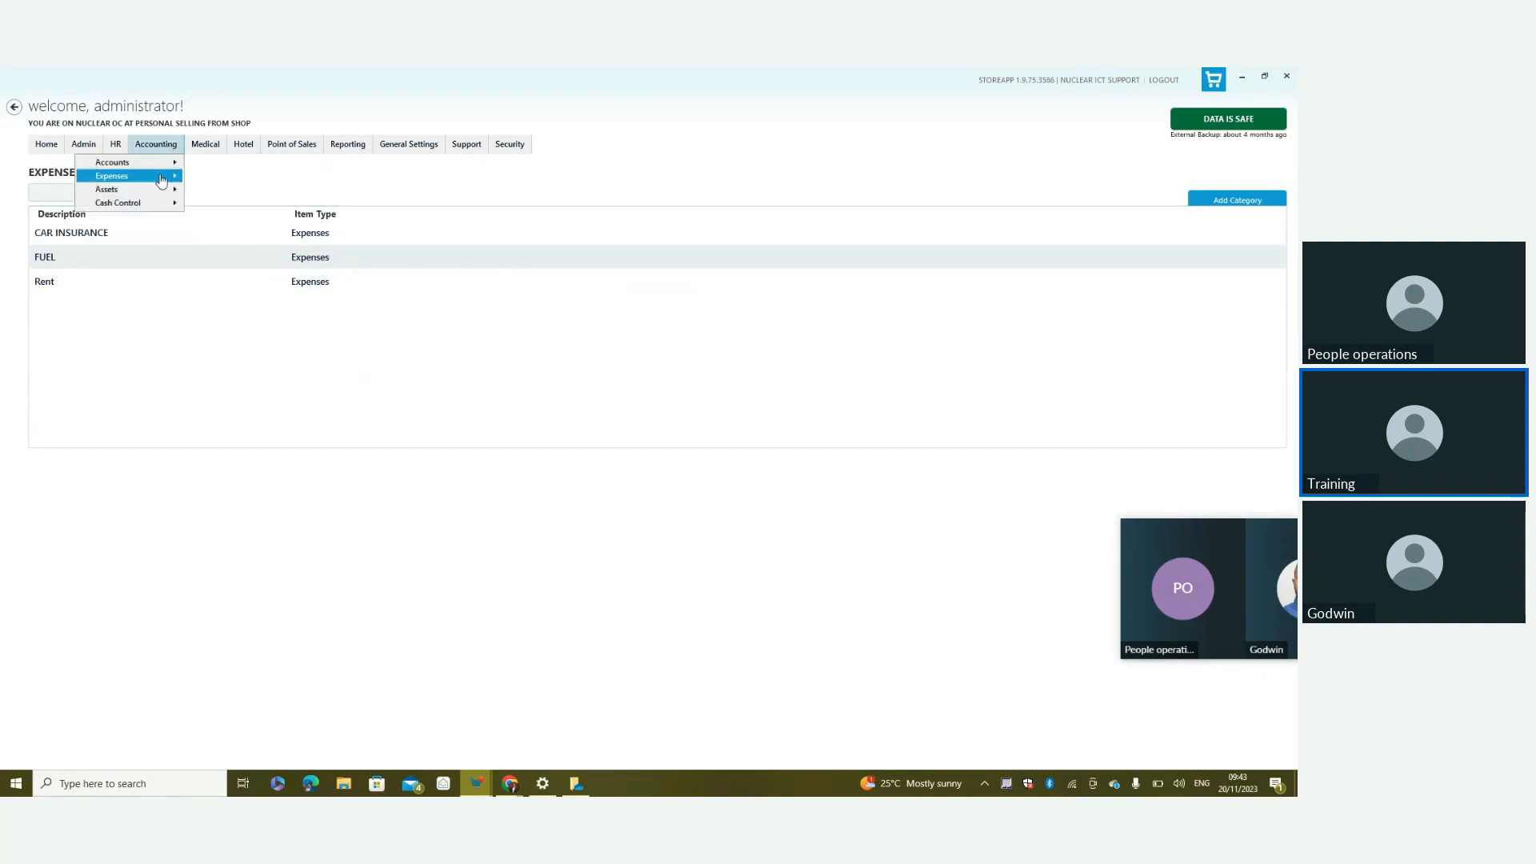
mouse_move(166, 176)
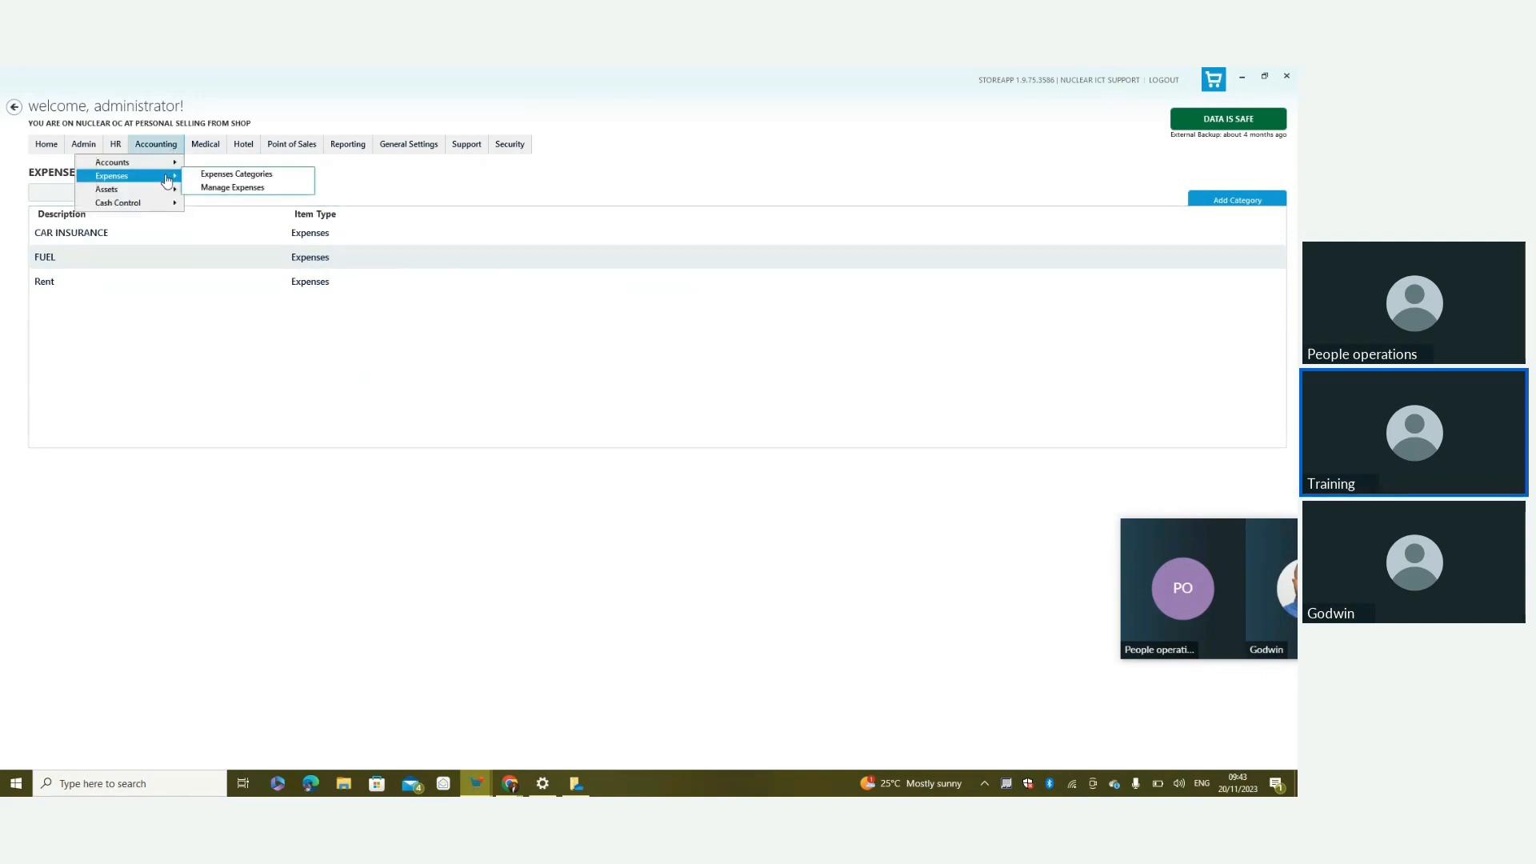
left_click(242, 189)
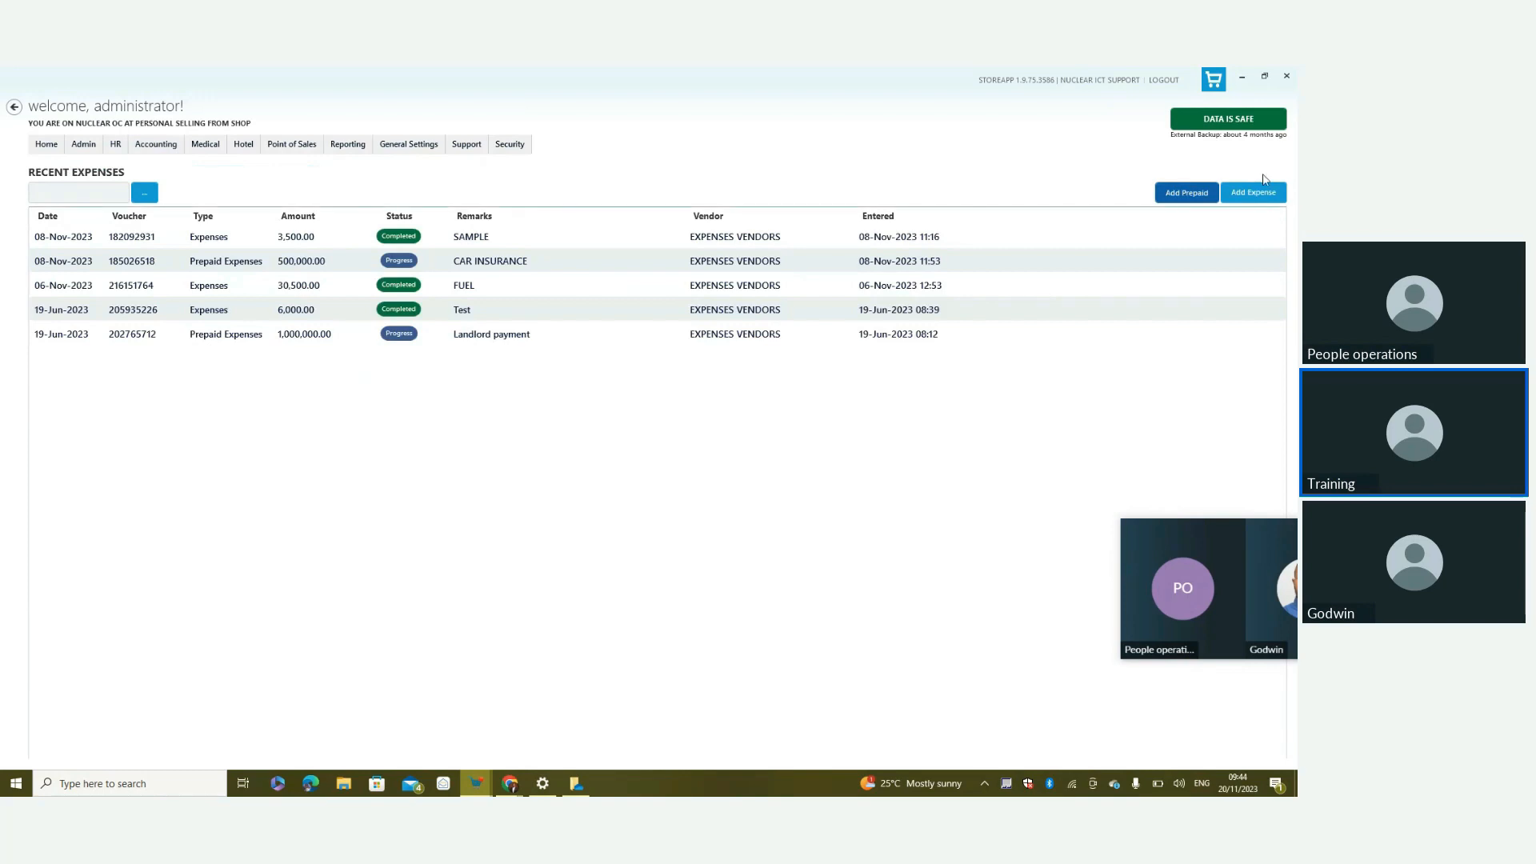
Start a new expense with OPEN MARKET as vendor, looking over the account and payment options
left_click(1253, 195)
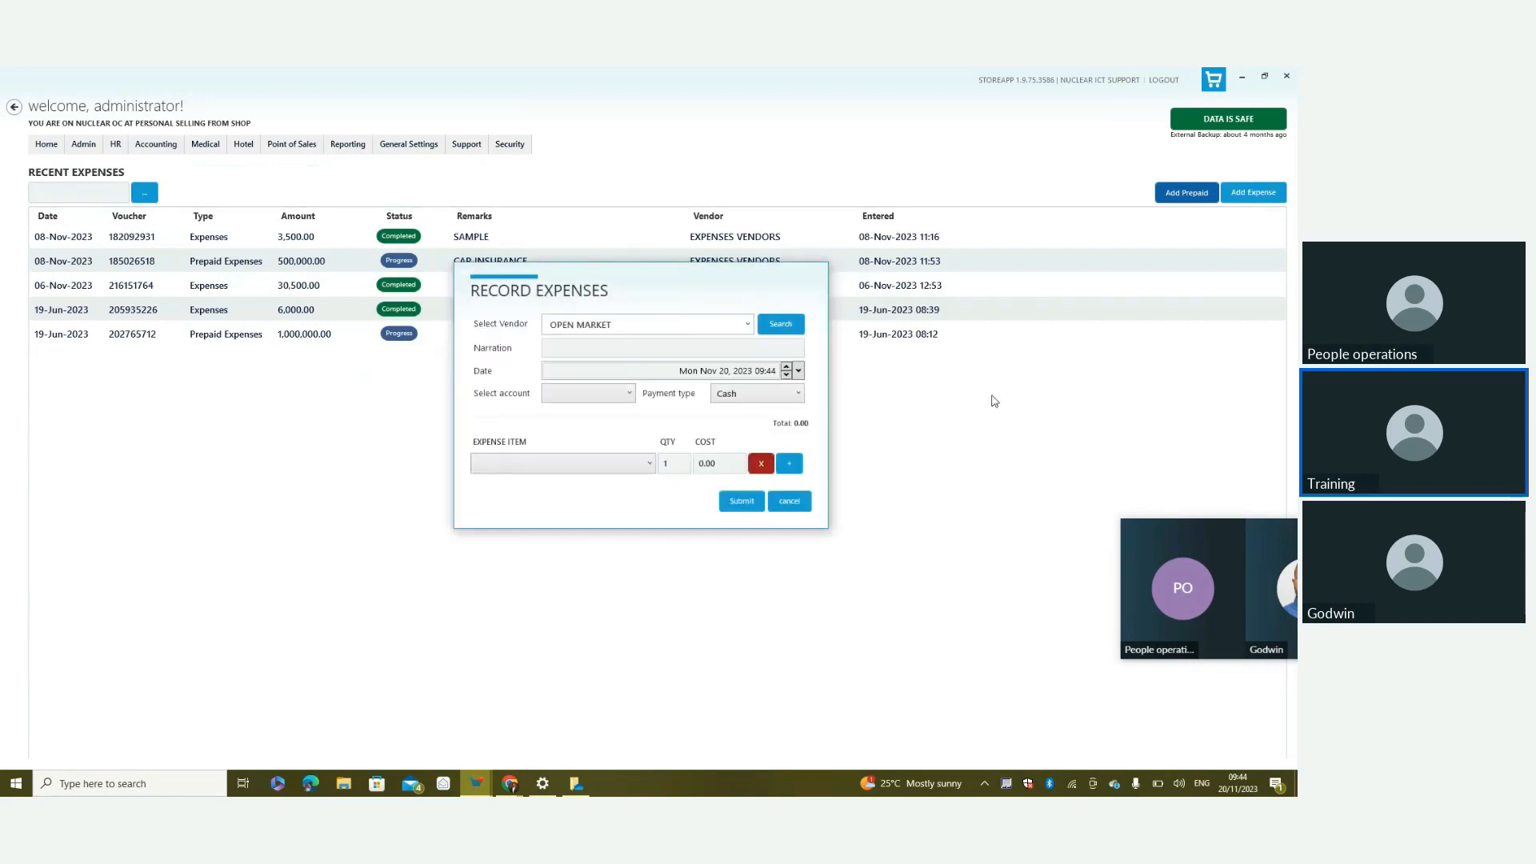
left_click(748, 325)
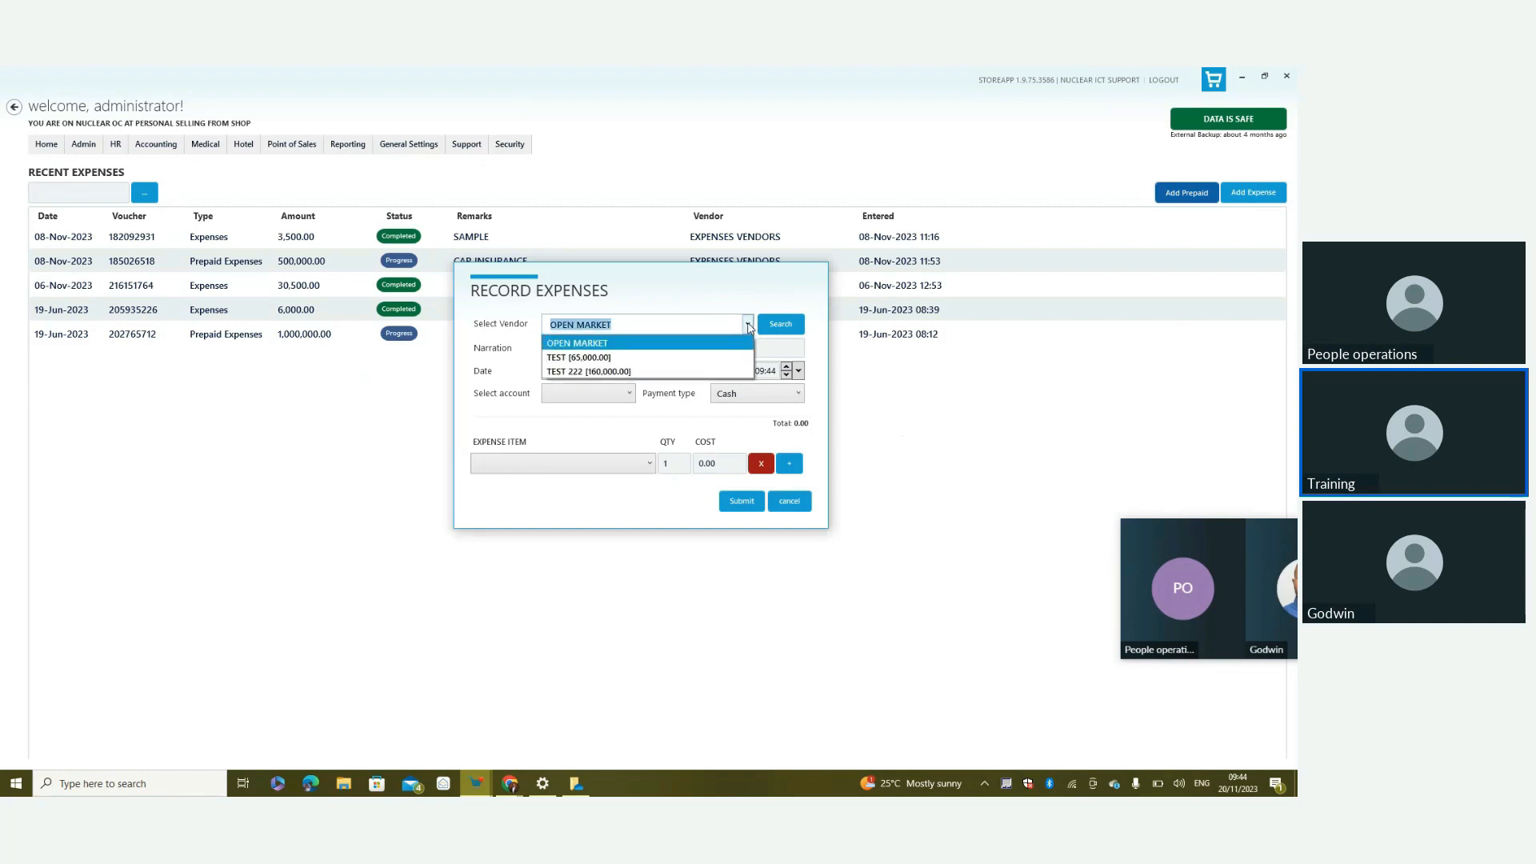
left_click(748, 326)
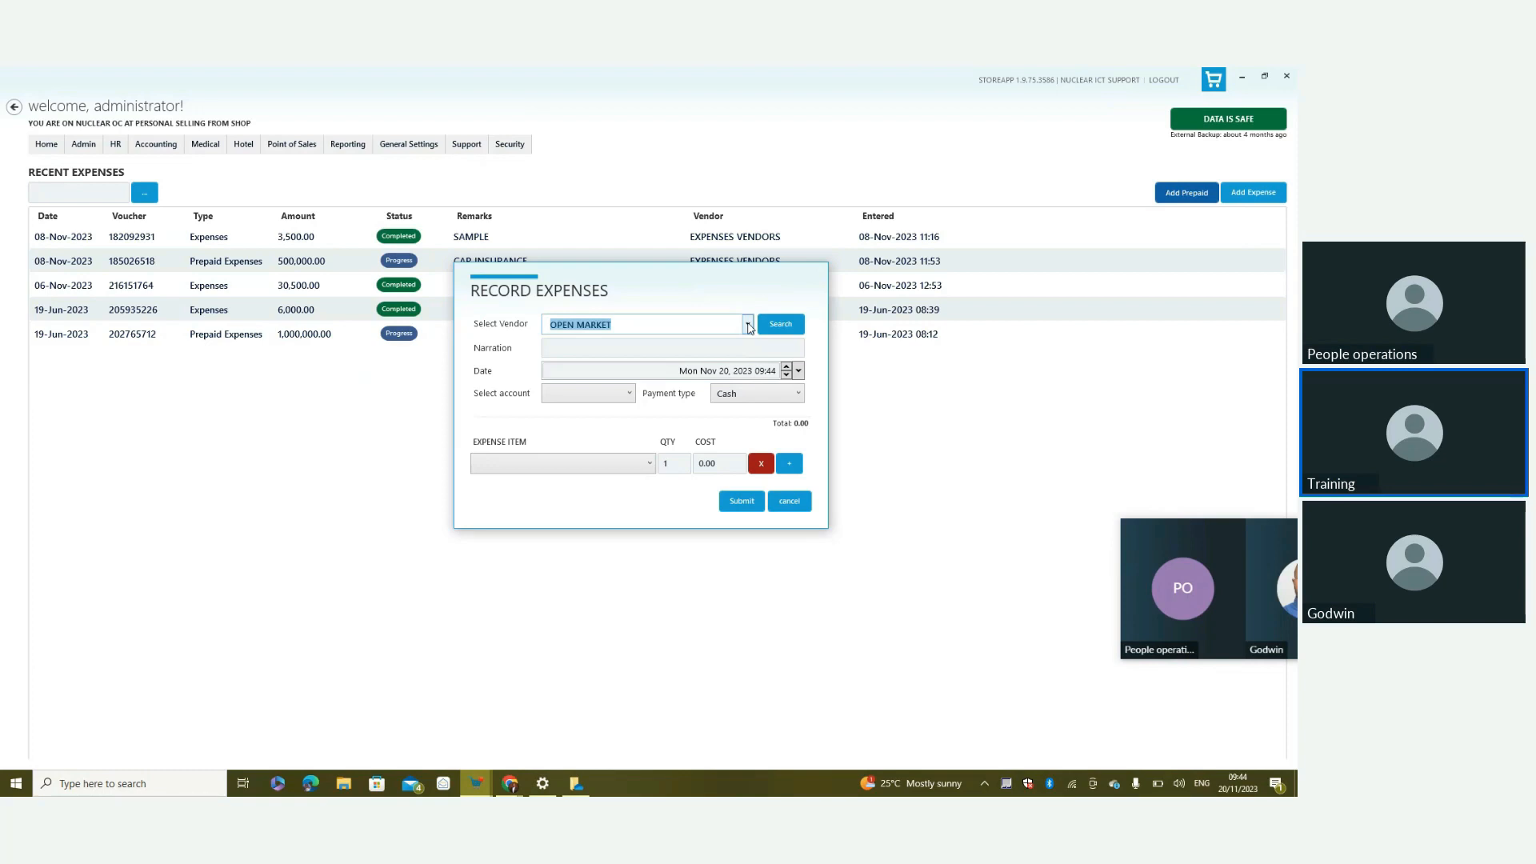
left_click(658, 343)
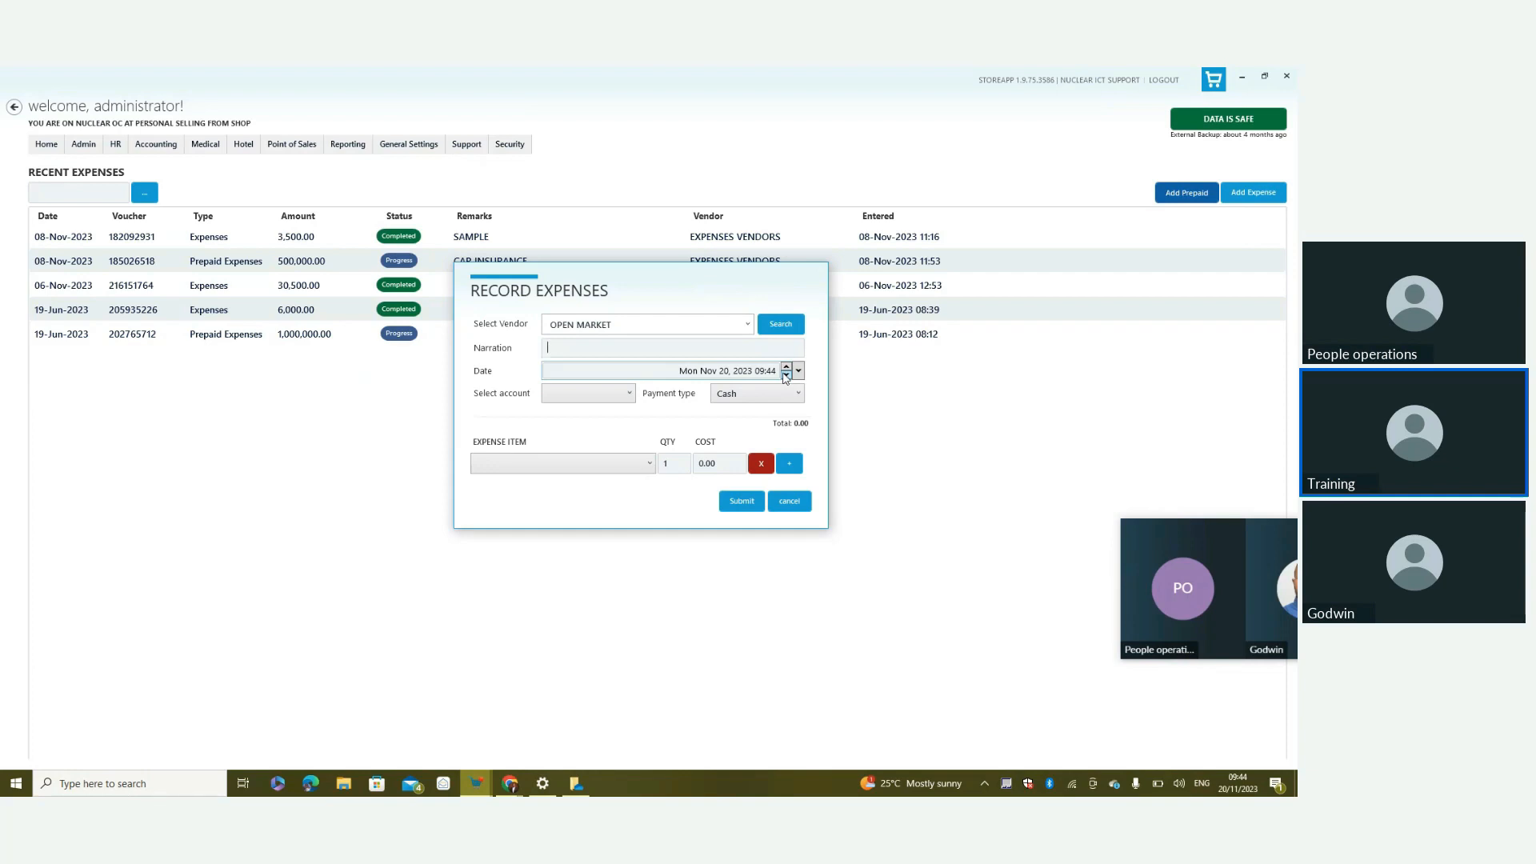
left_click(605, 396)
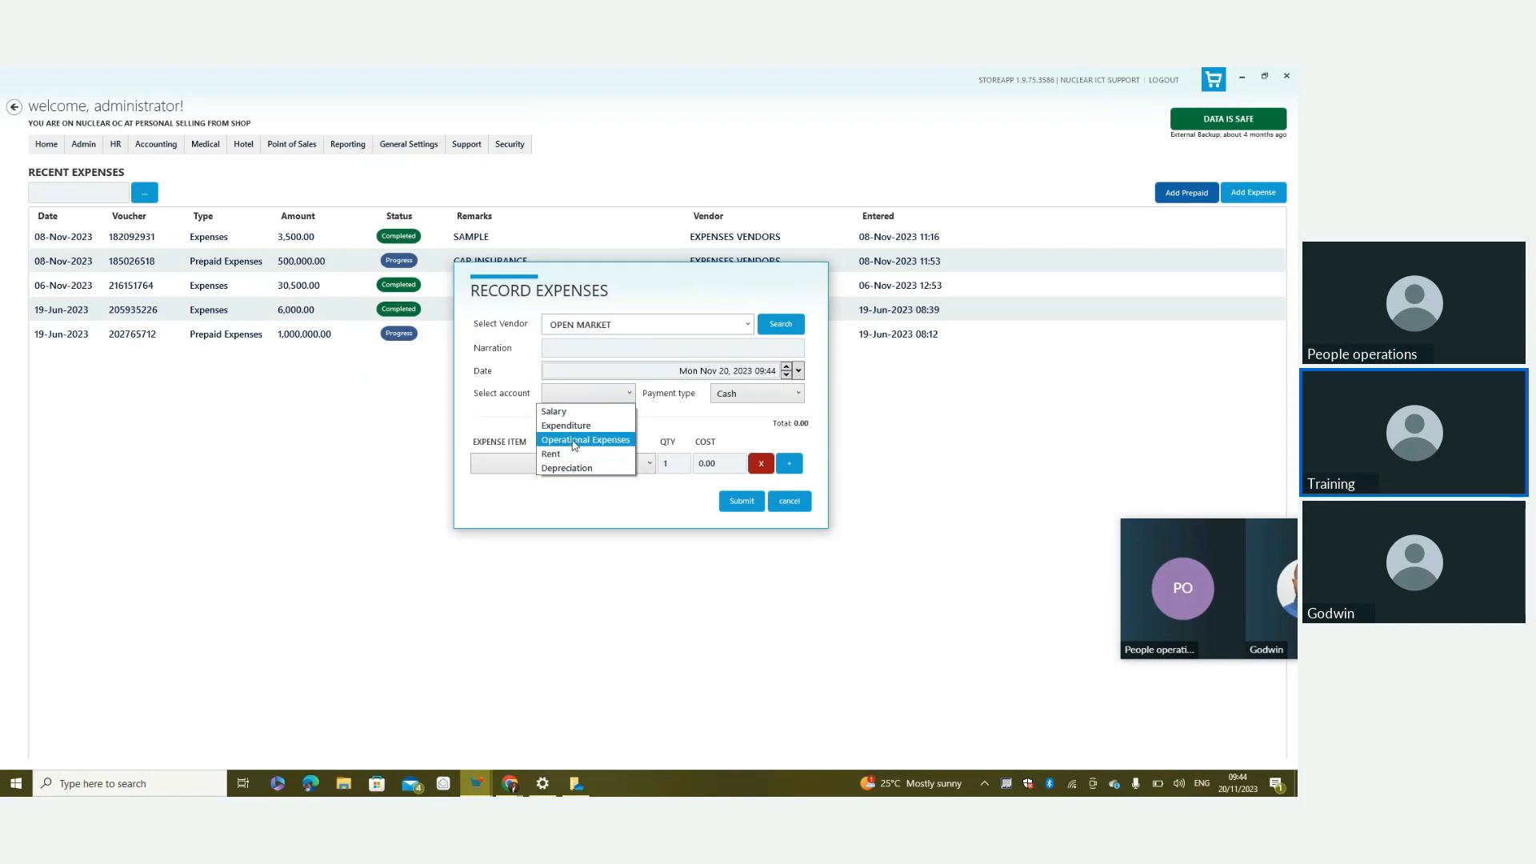
left_click(748, 394)
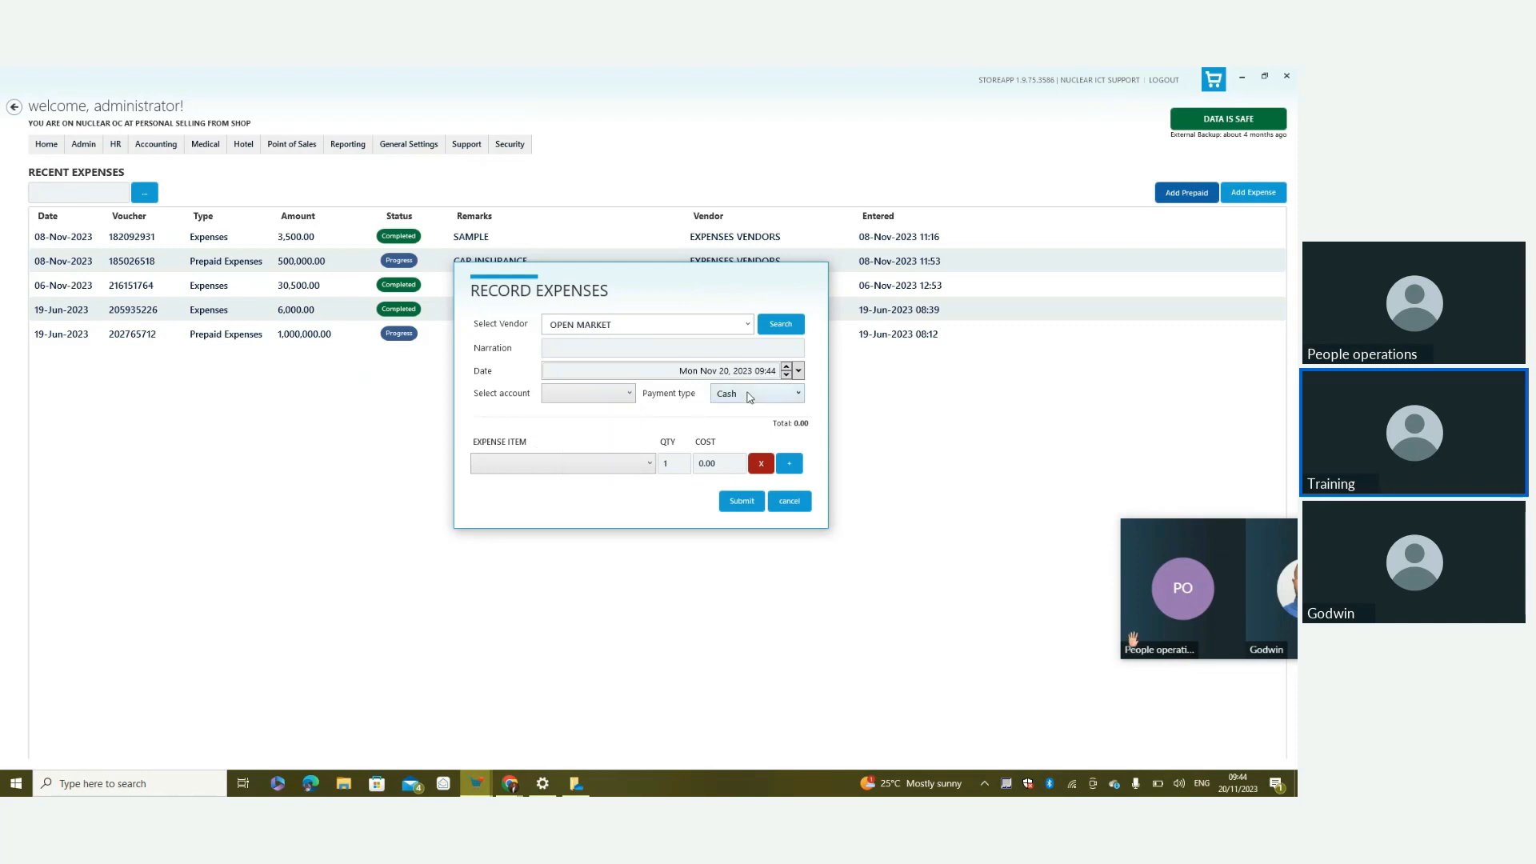
left_click(756, 395)
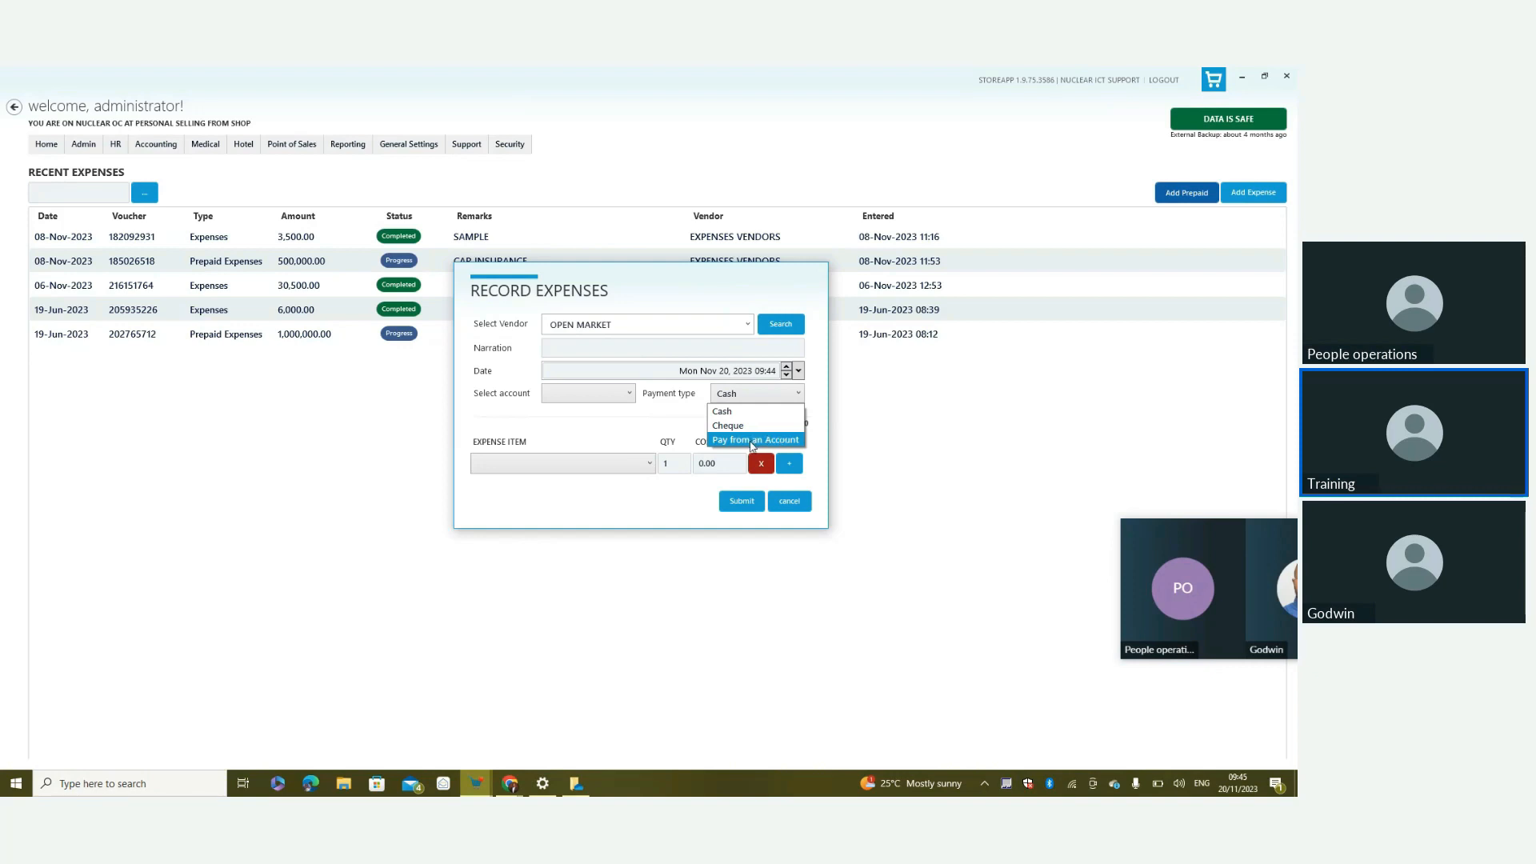
Pick the expense item and charge the expense to the Operational Expenses account
left_click(623, 465)
left_click(625, 465)
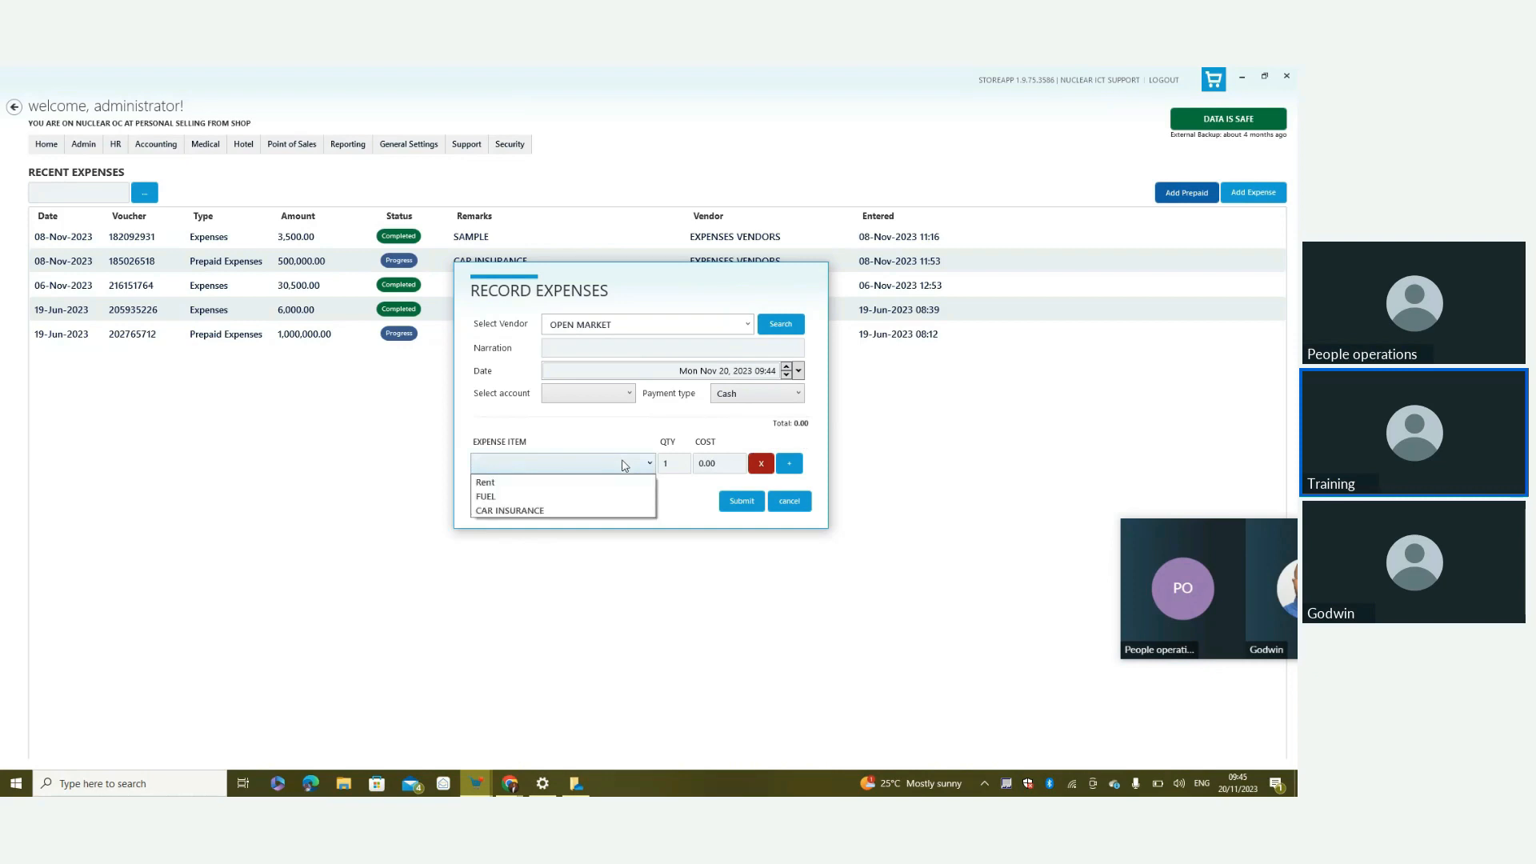
left_click(557, 512)
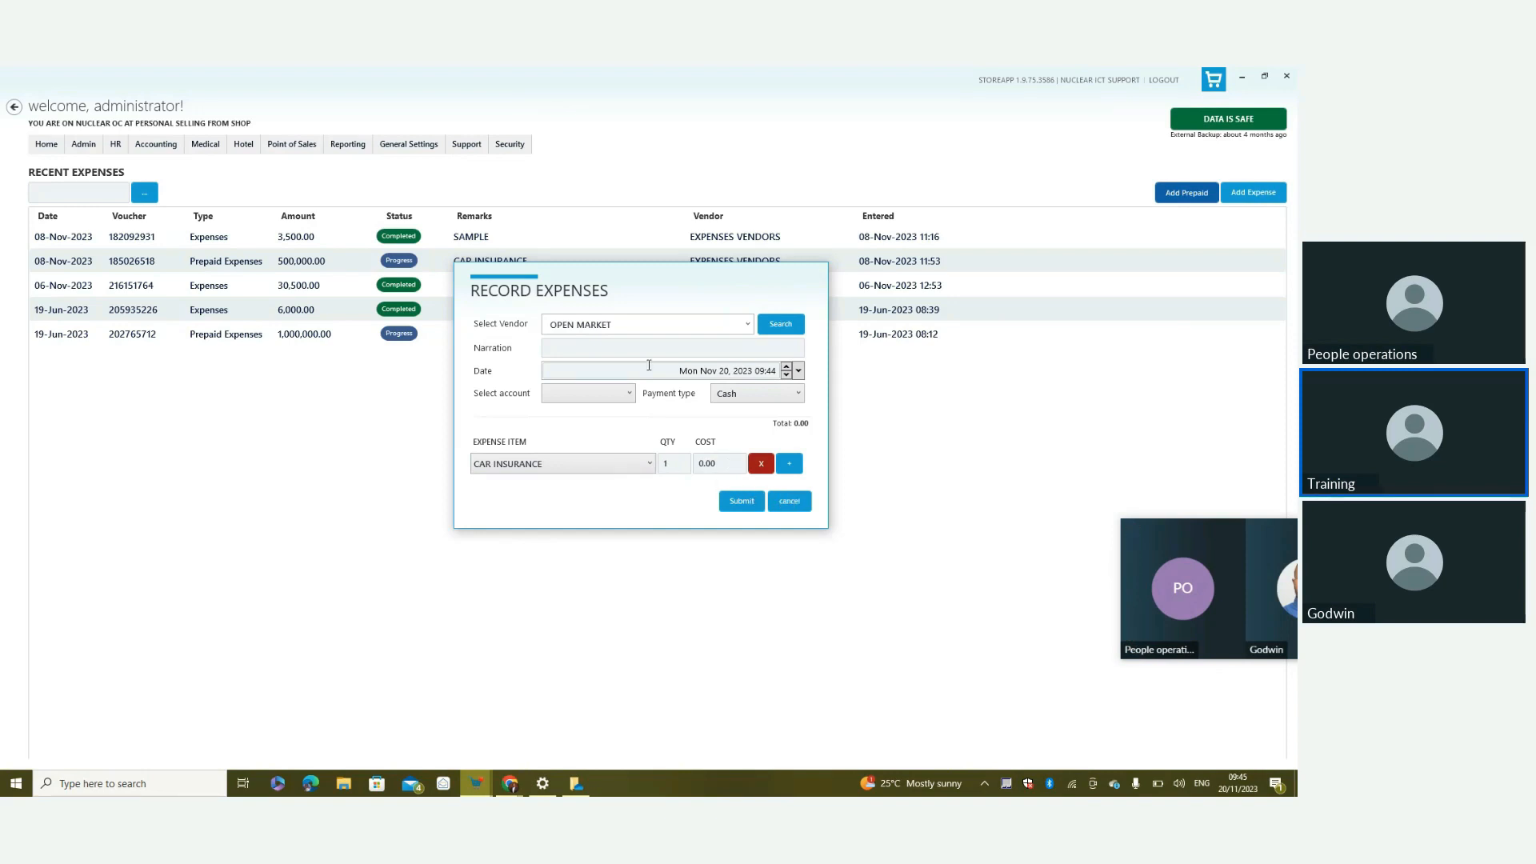
type("SAMPLE")
left_click(576, 394)
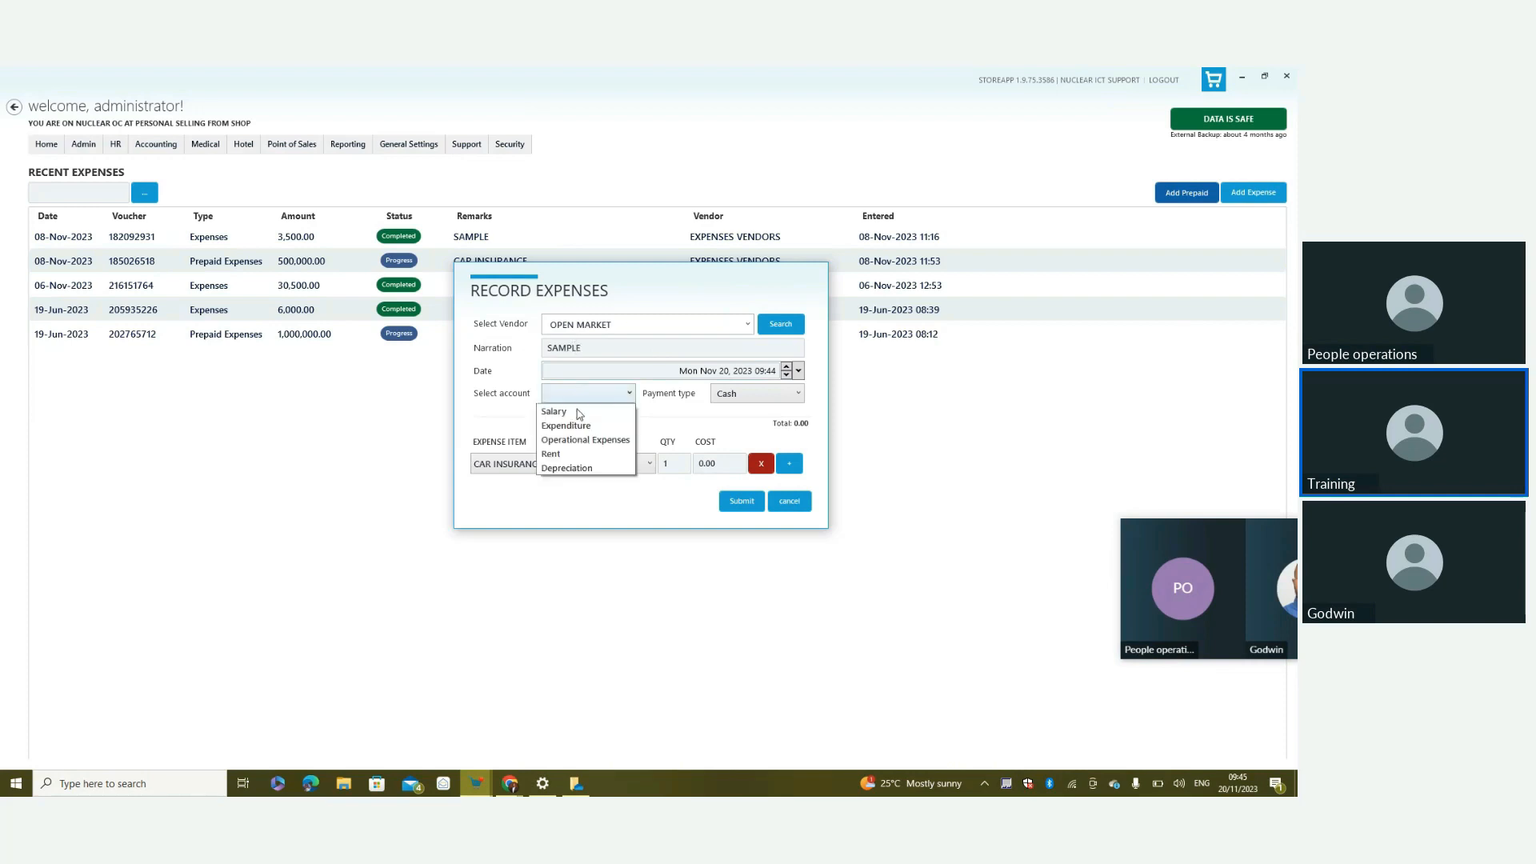
left_click(583, 440)
left_click(600, 393)
left_click(598, 440)
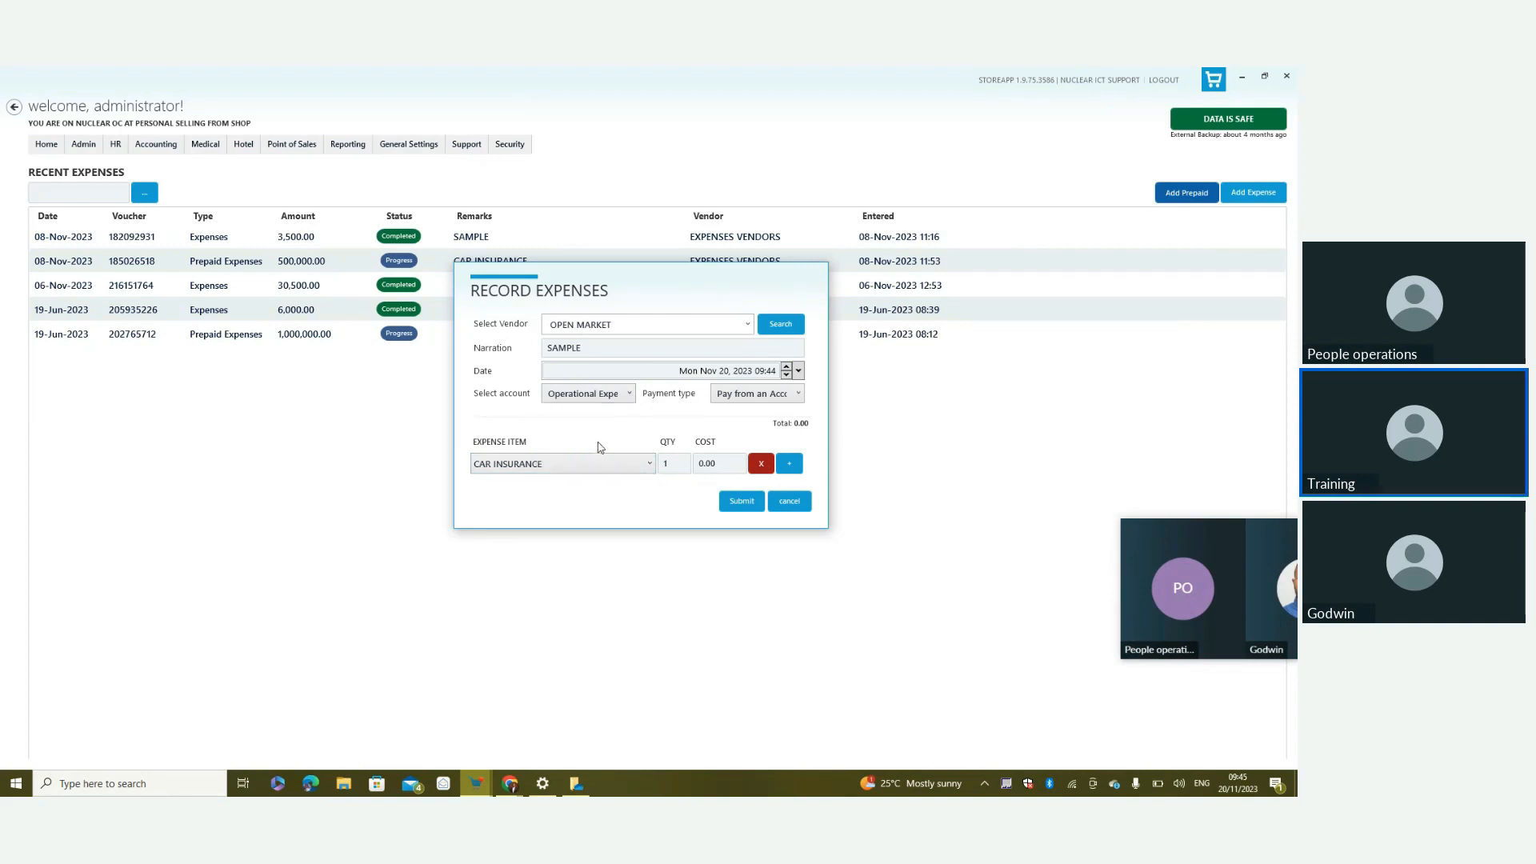
left_click(644, 463)
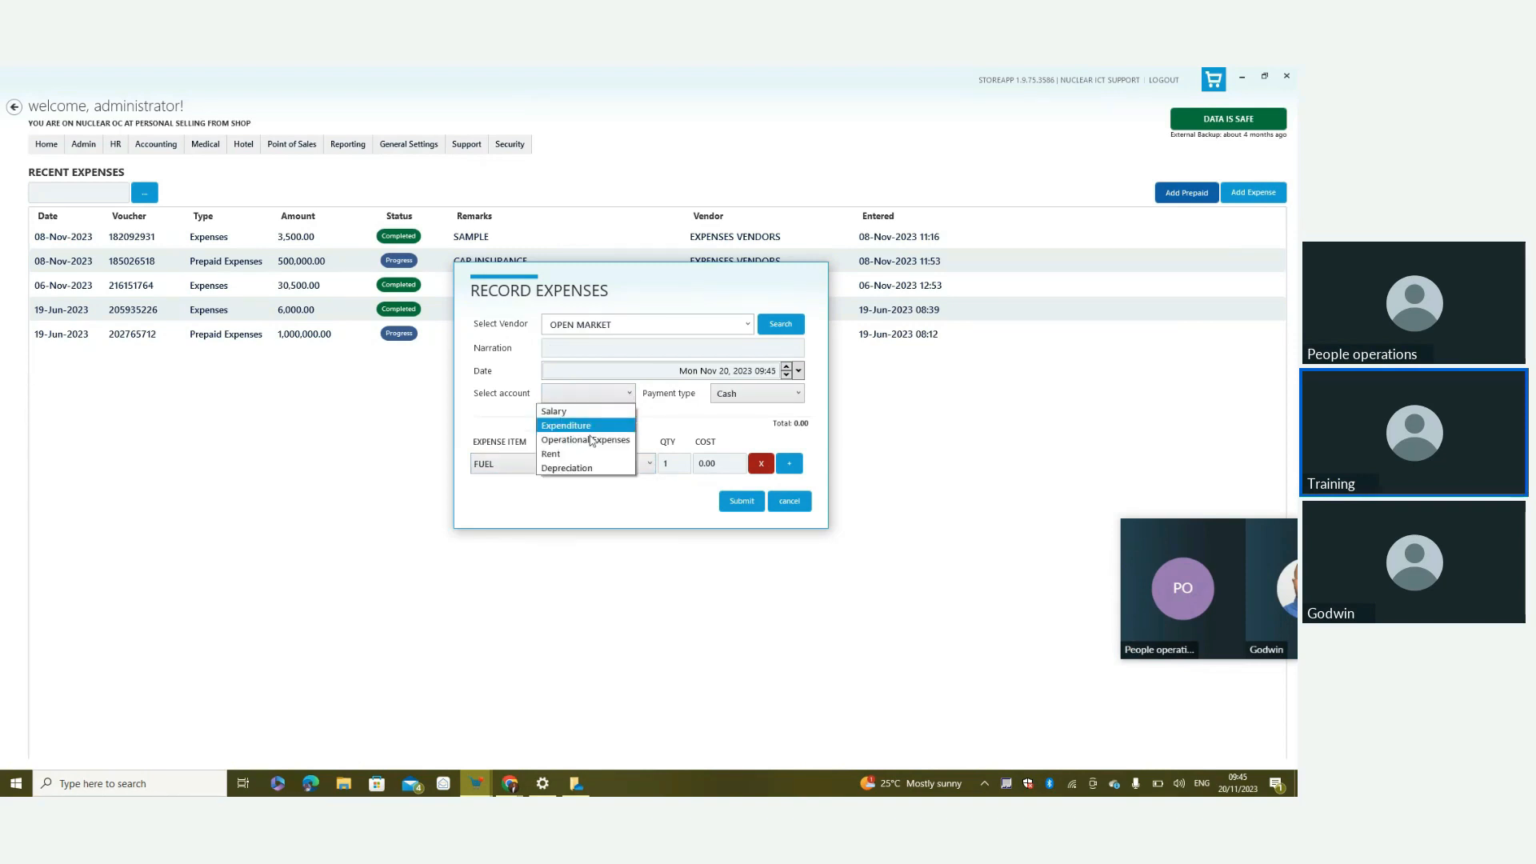
left_click(590, 442)
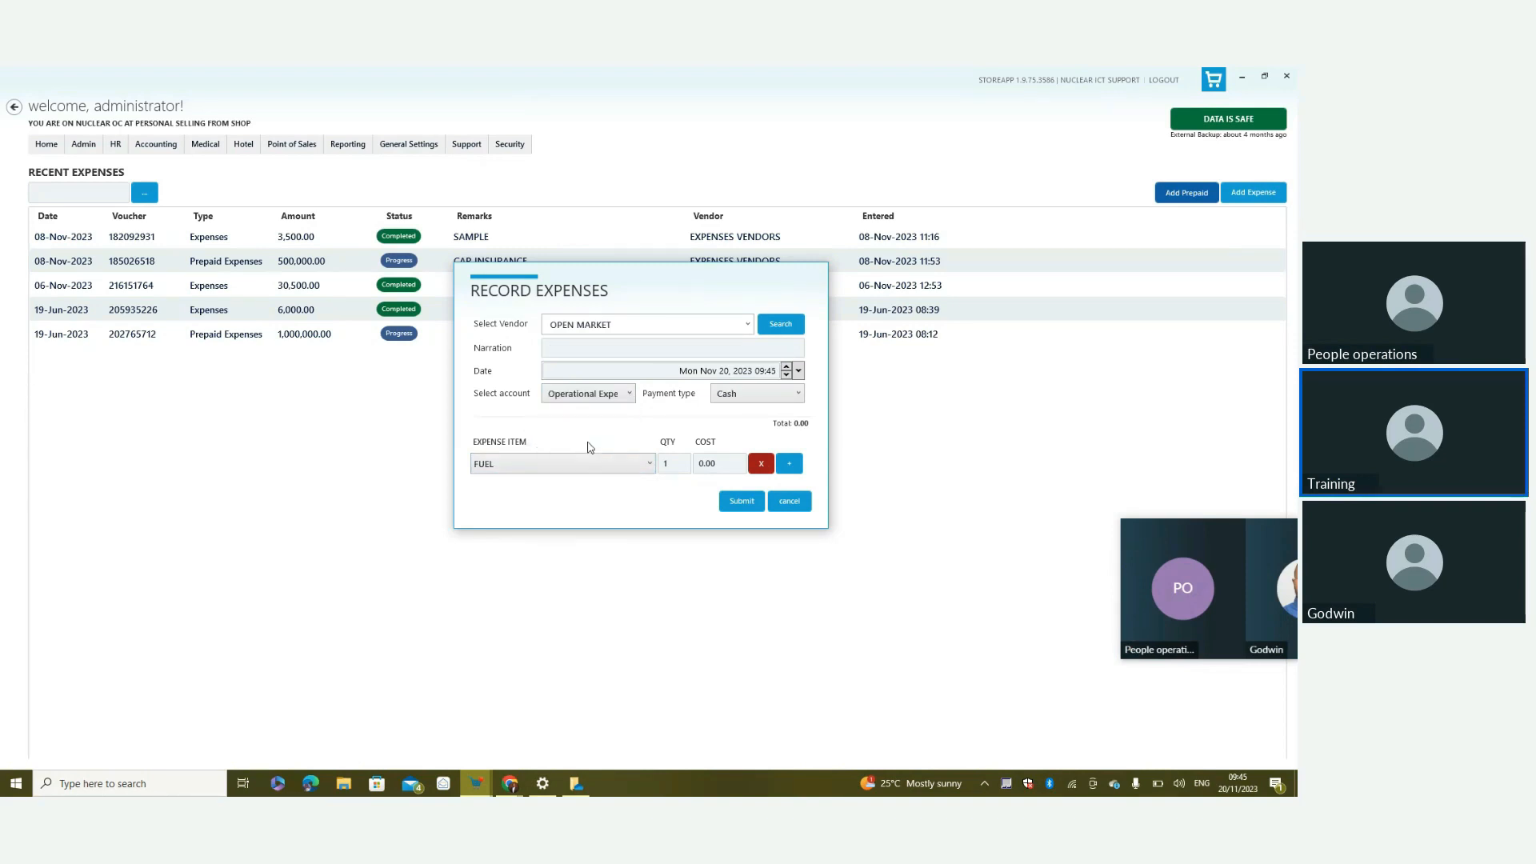
Enter narration SAMPLE, cost 5000, and payment type Pay from an Account
left_click(613, 347)
type("SAMPLE")
left_click_drag(722, 463, 672, 475)
type("5000")
left_click(798, 394)
left_click(775, 438)
Submit the expense and pay it from SAMPLE BANK ACCOUNT with reference 'SAMPLE PAYMENT'
left_click(741, 501)
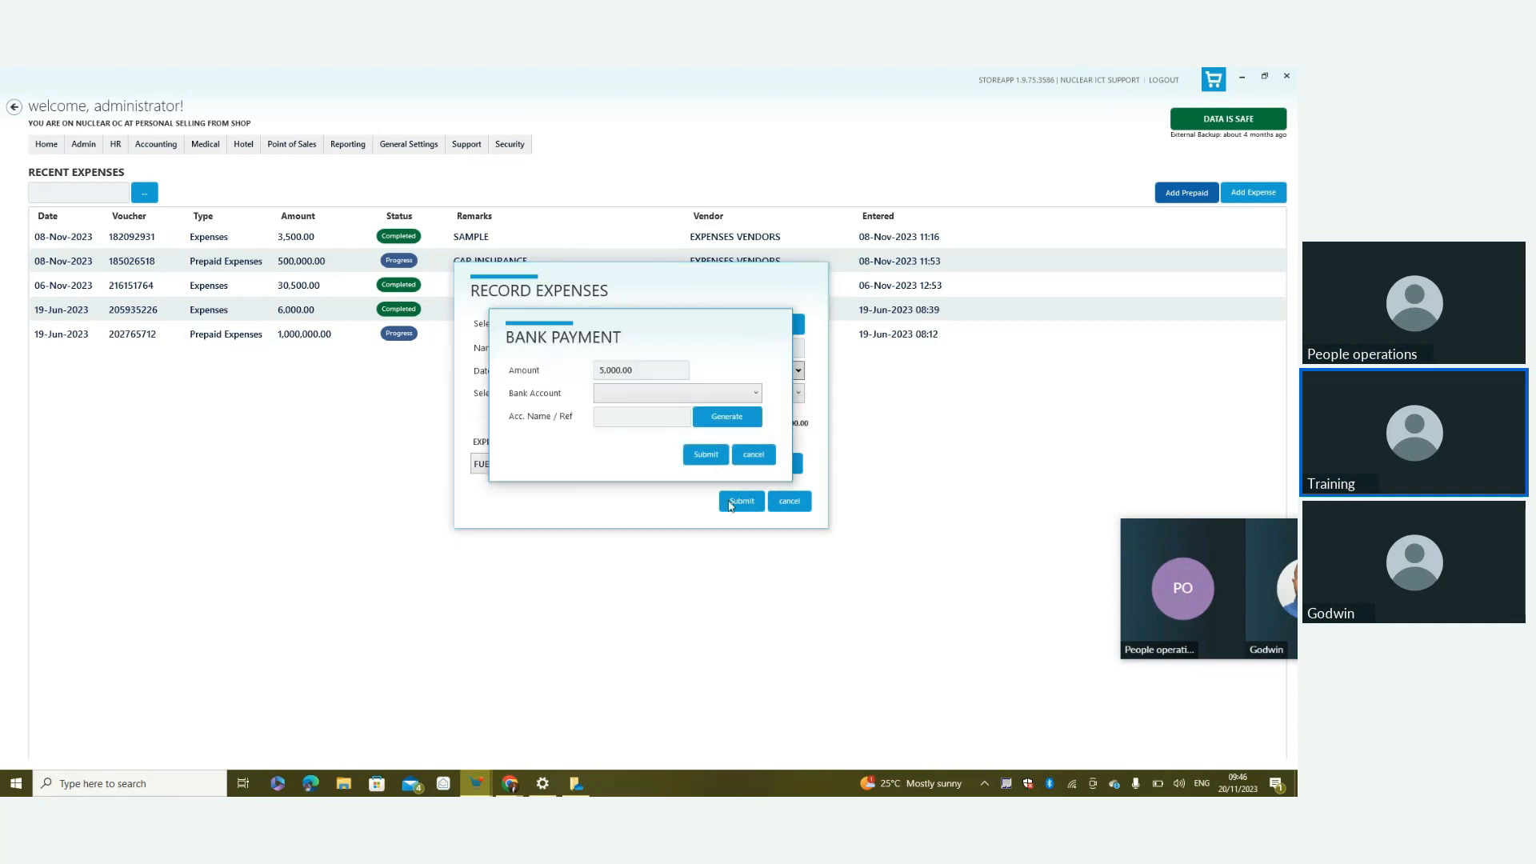
left_click(669, 394)
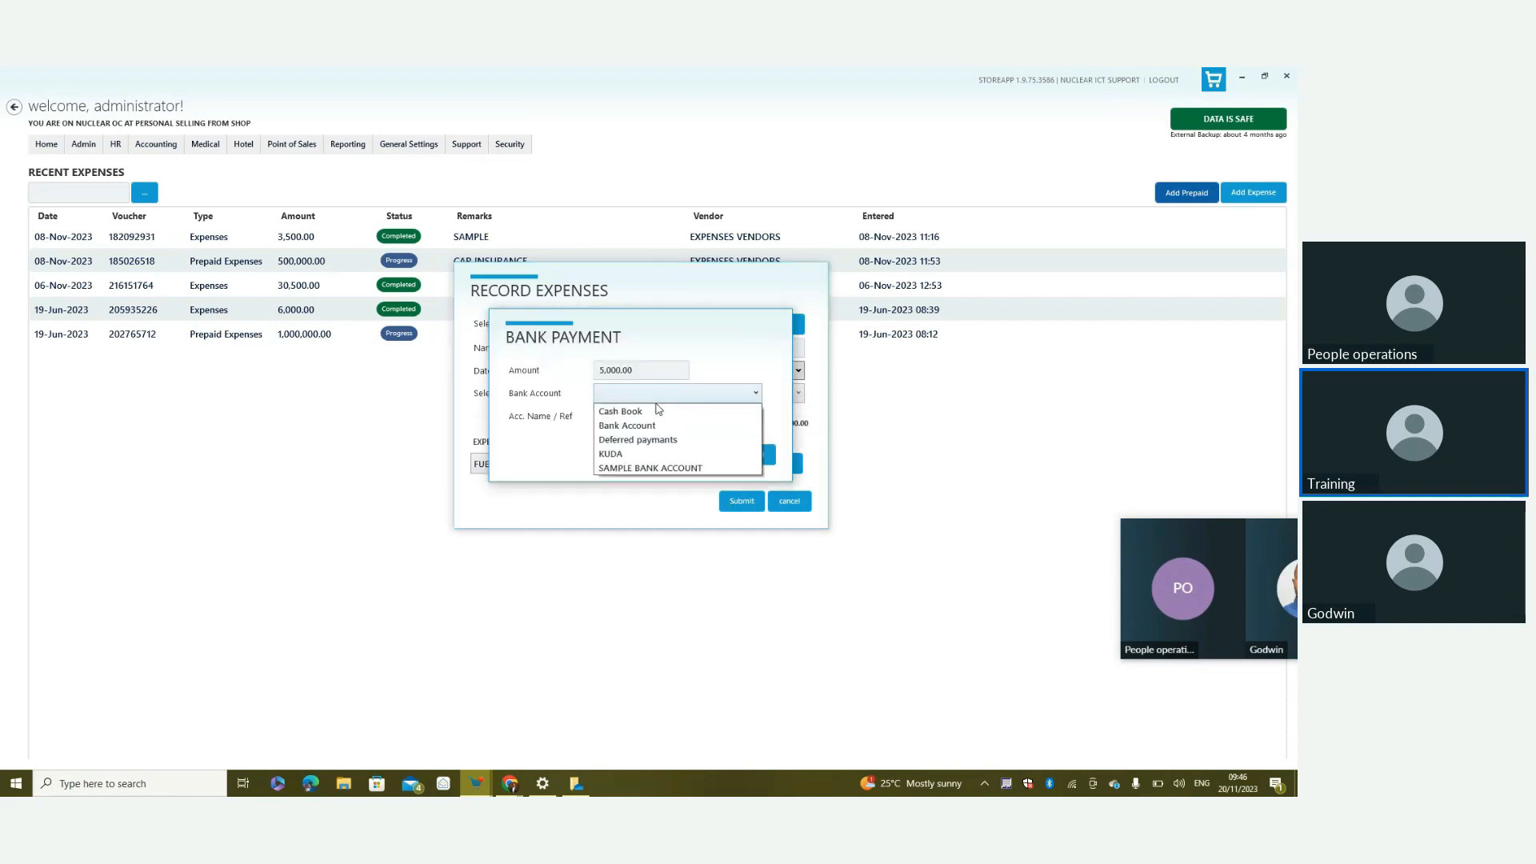
left_click(626, 470)
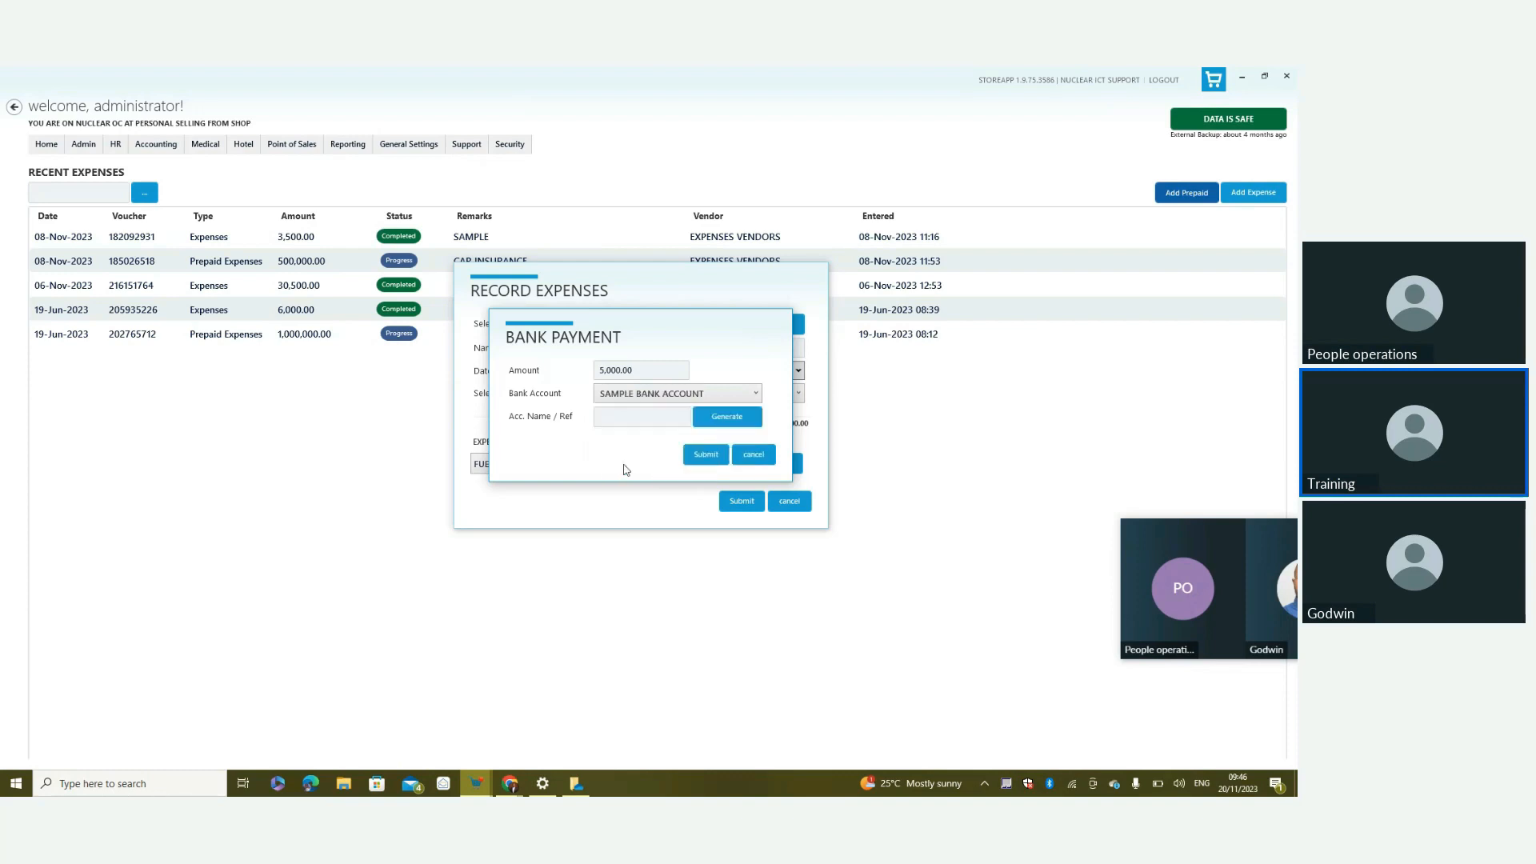
left_click(643, 419)
type("SAMPLE PAYMENT")
left_click(704, 458)
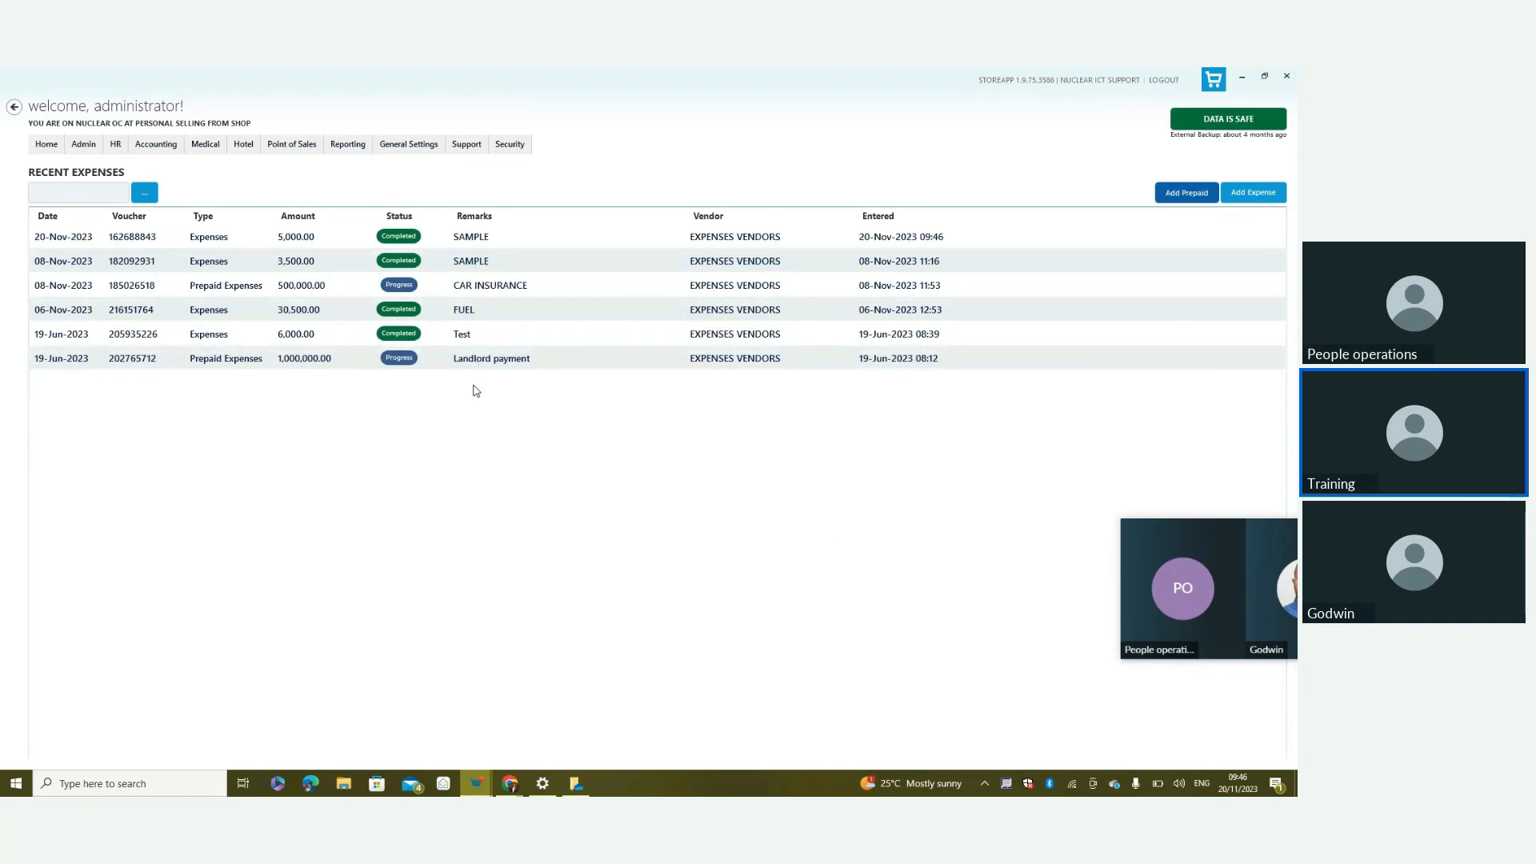
Look through the list of reports in the Reporting menu
left_click(345, 152)
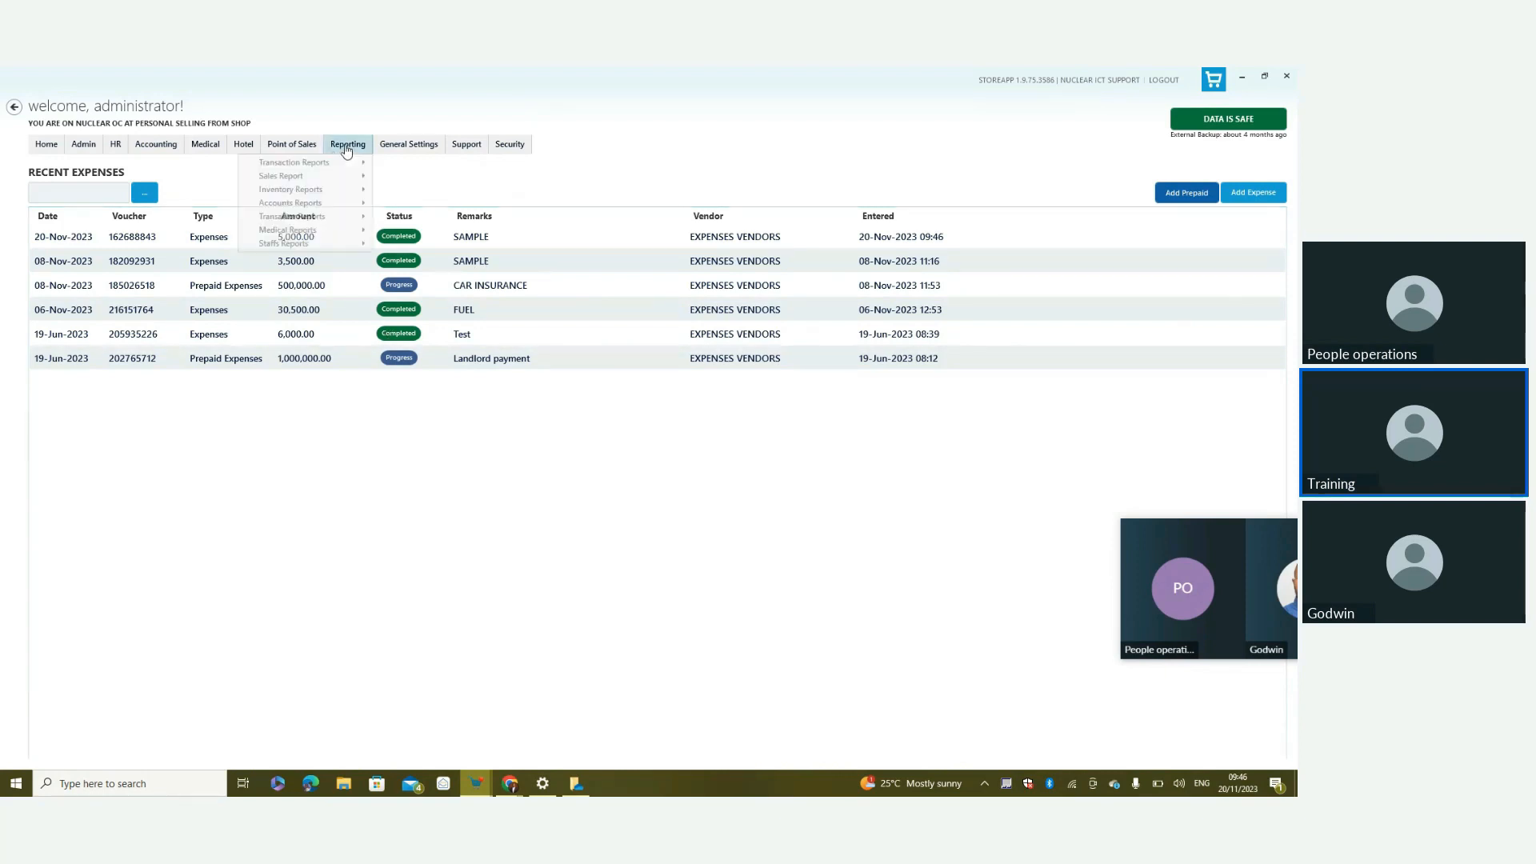
mouse_move(311, 165)
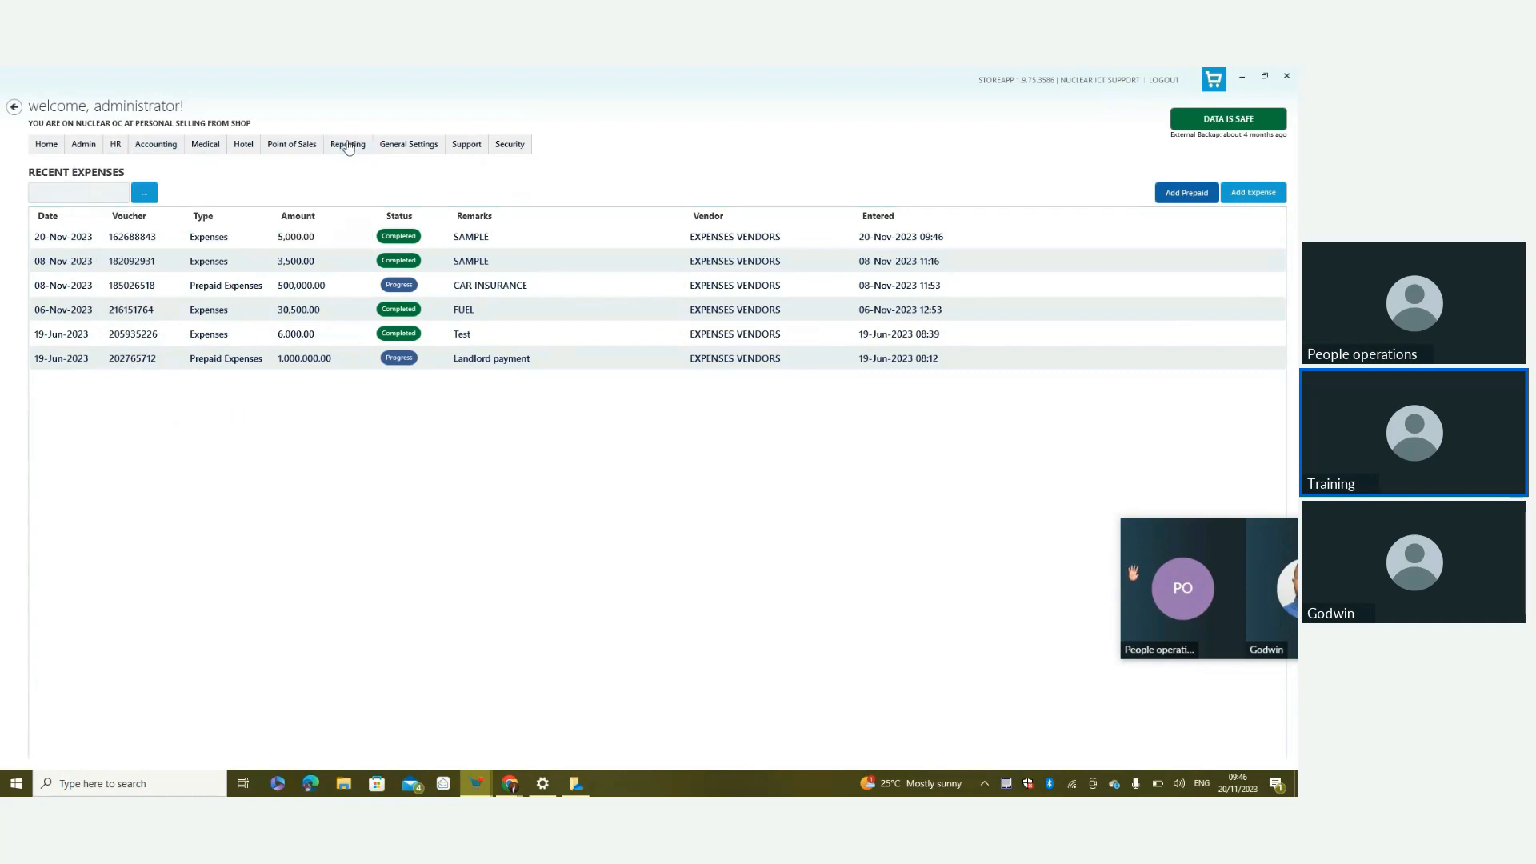
left_click(340, 152)
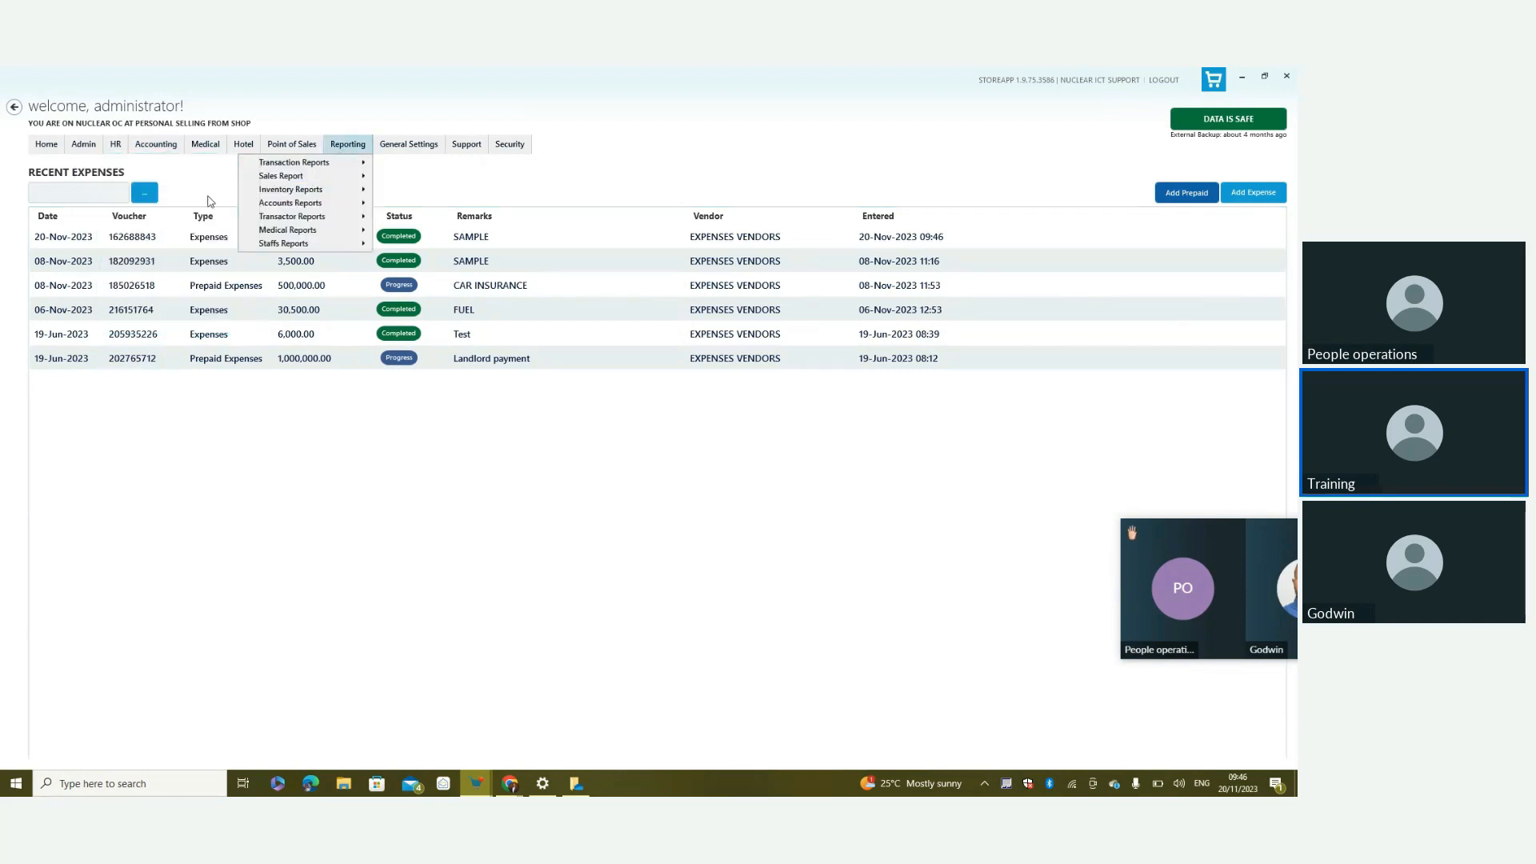
mouse_move(296, 163)
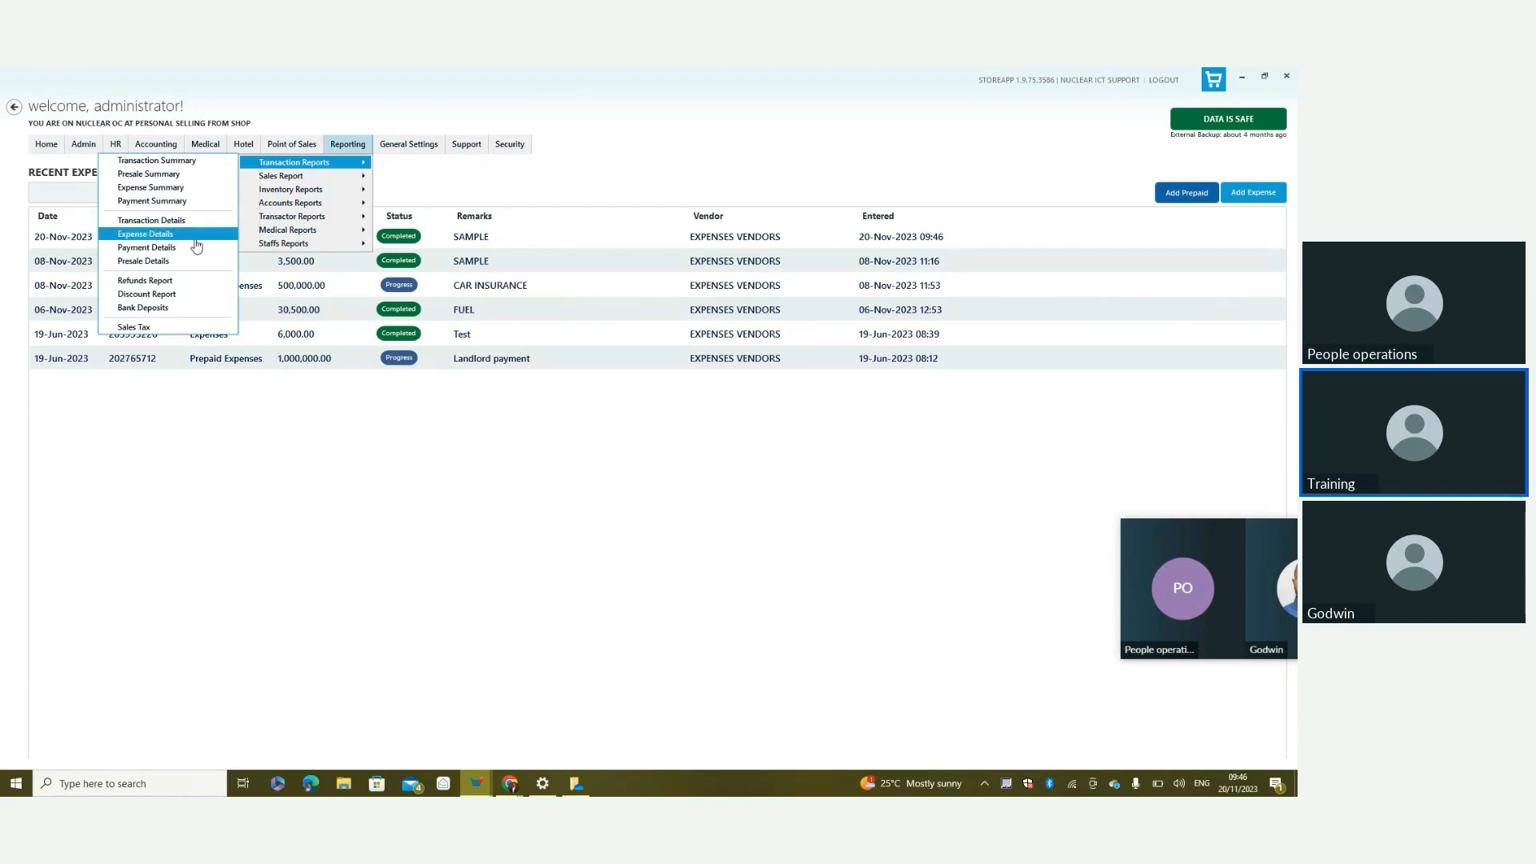
left_click(491, 359)
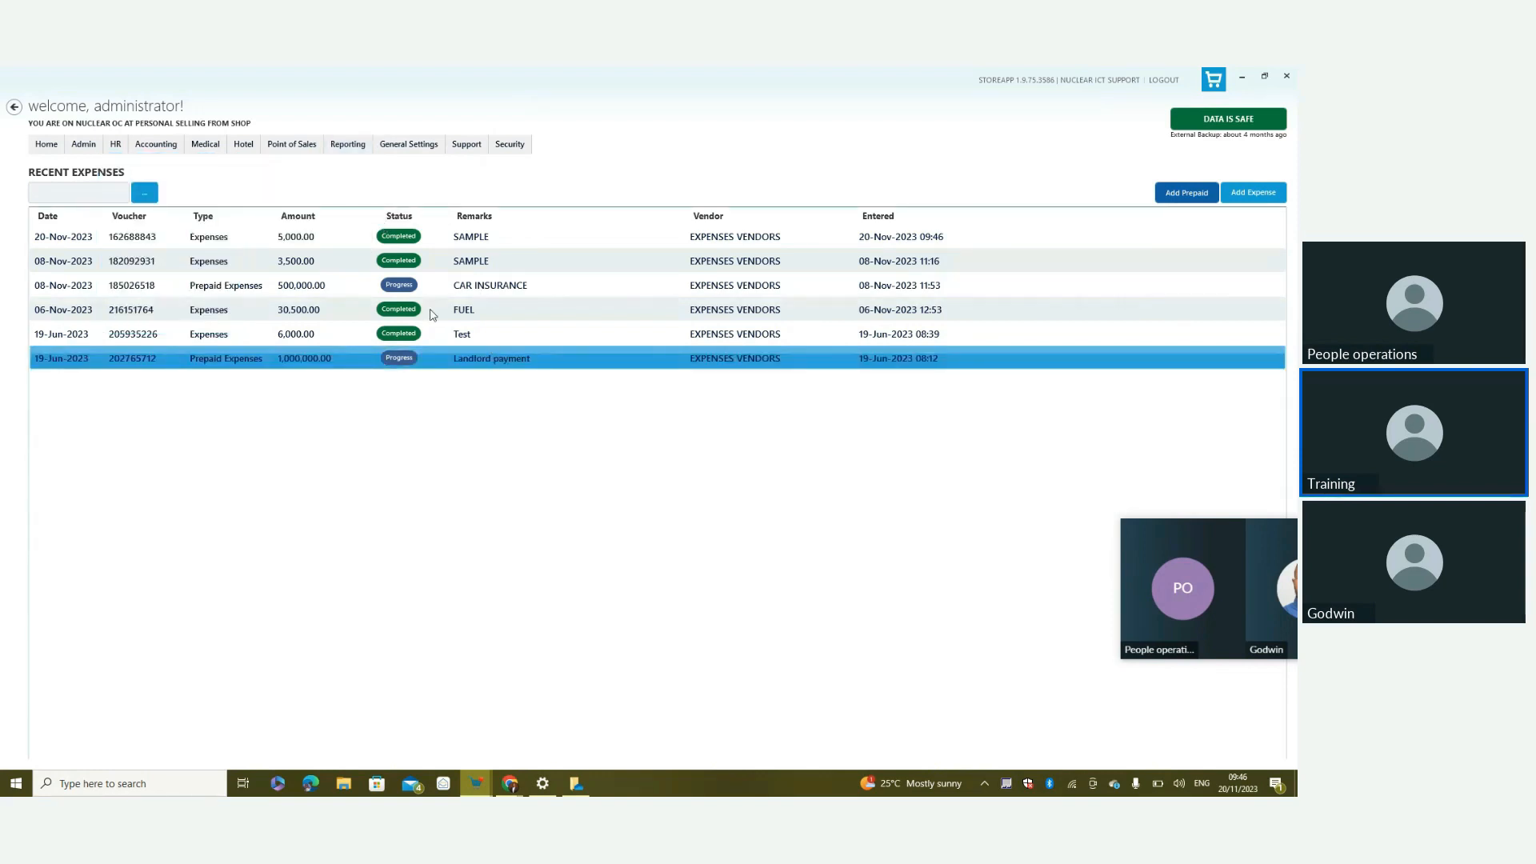
Browse the Accounting Expenses menu, then bring up the Point of Sales menu with Cash Evacuation
left_click(160, 146)
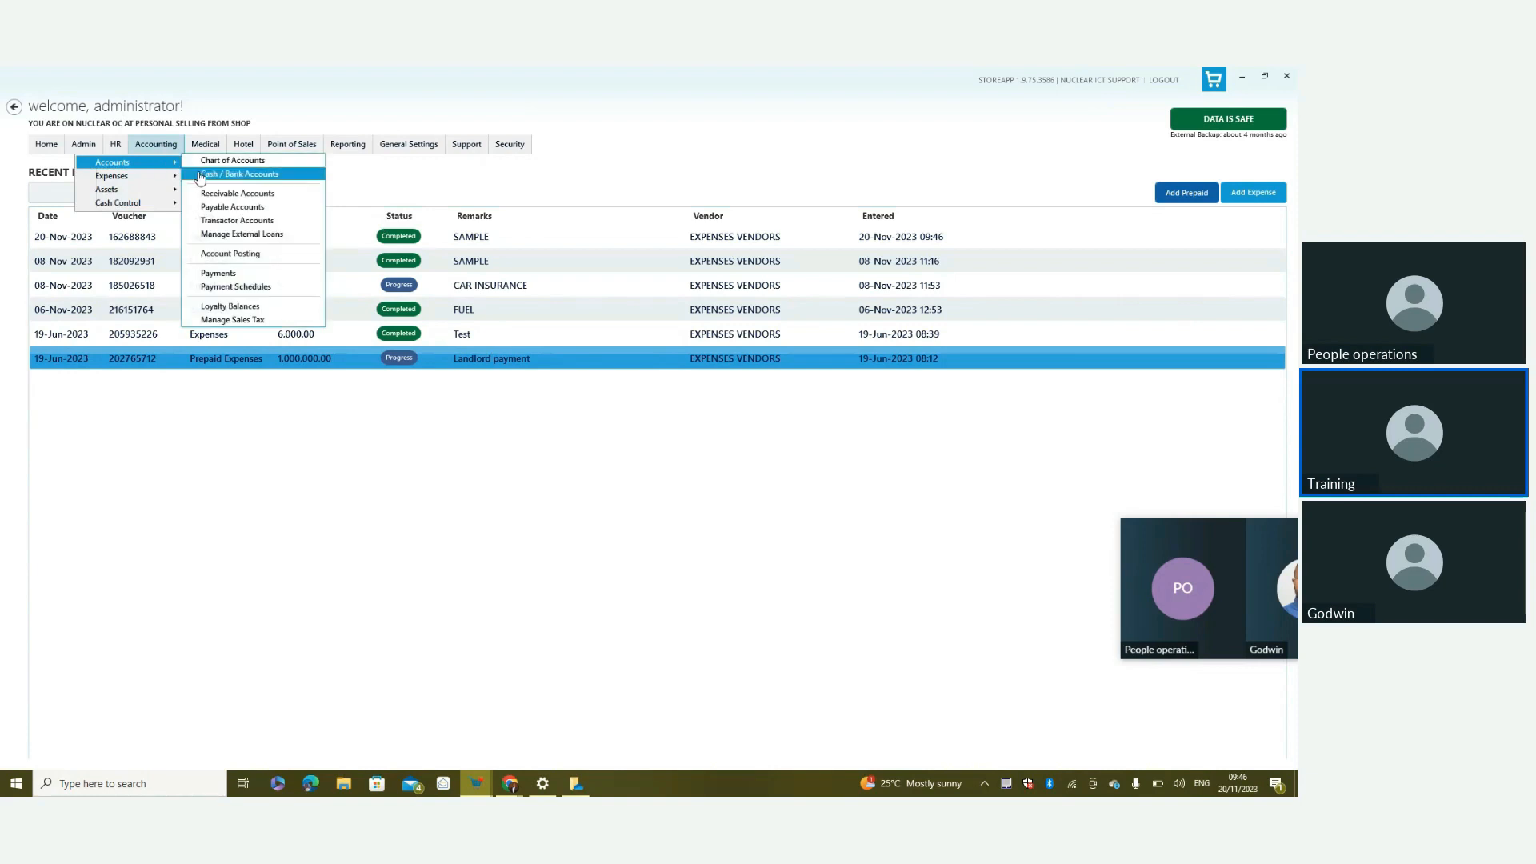
mouse_move(141, 178)
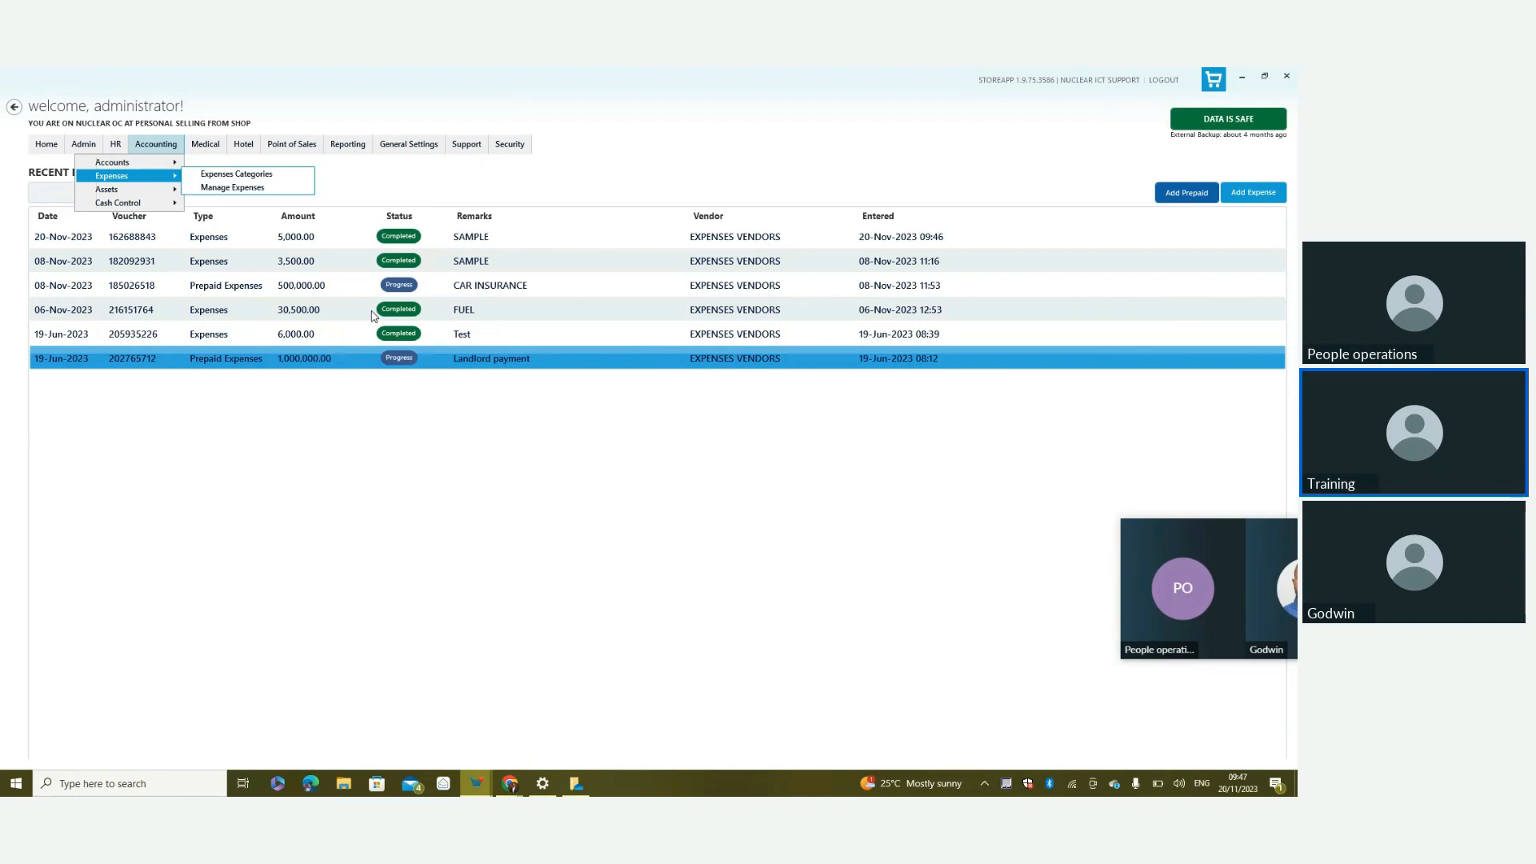
left_click(295, 156)
left_click(295, 156)
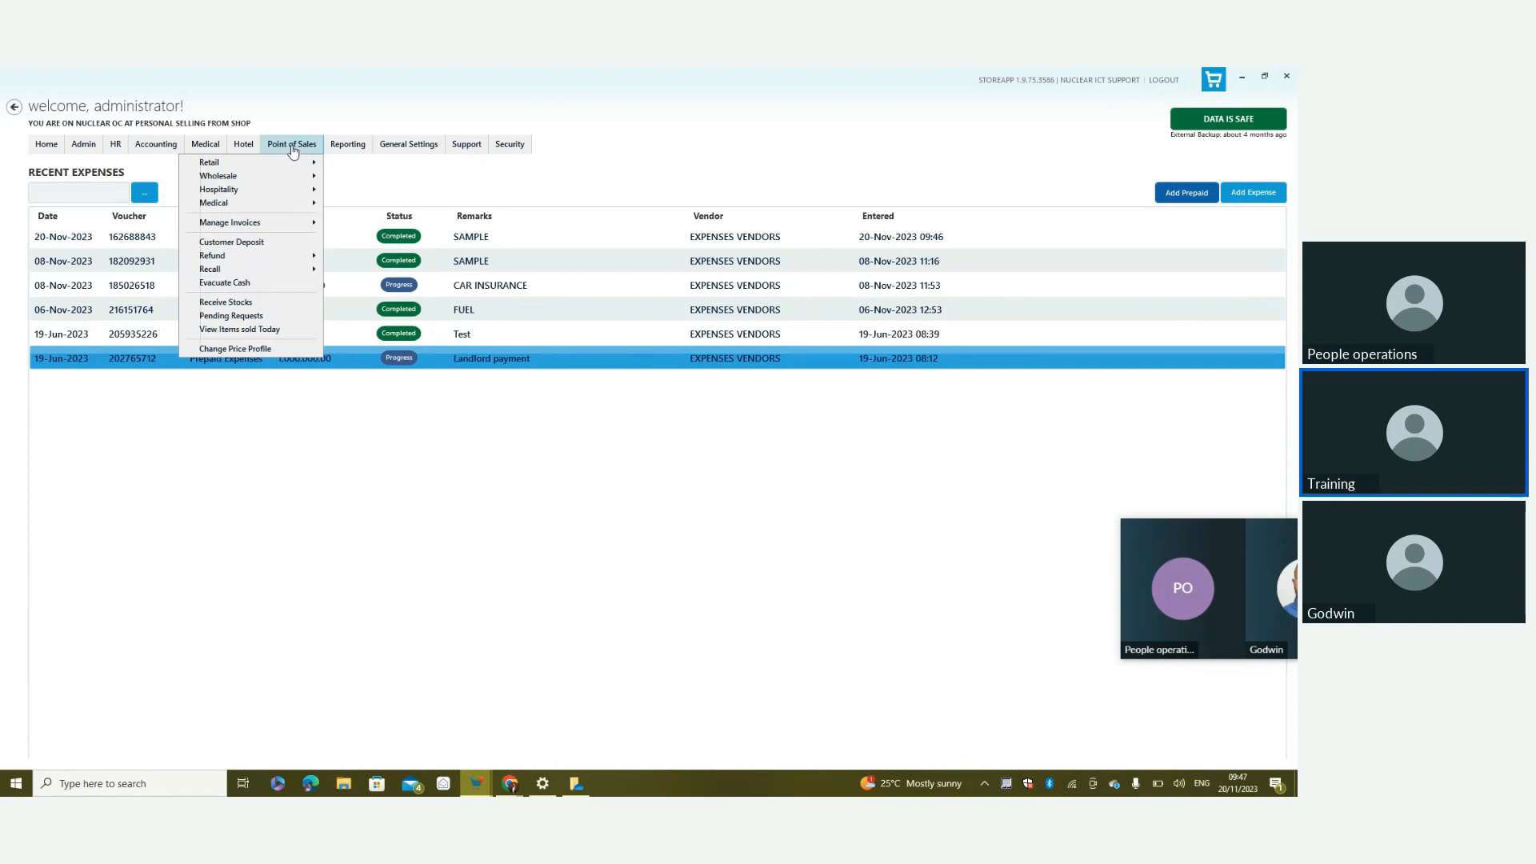
left_click(261, 285)
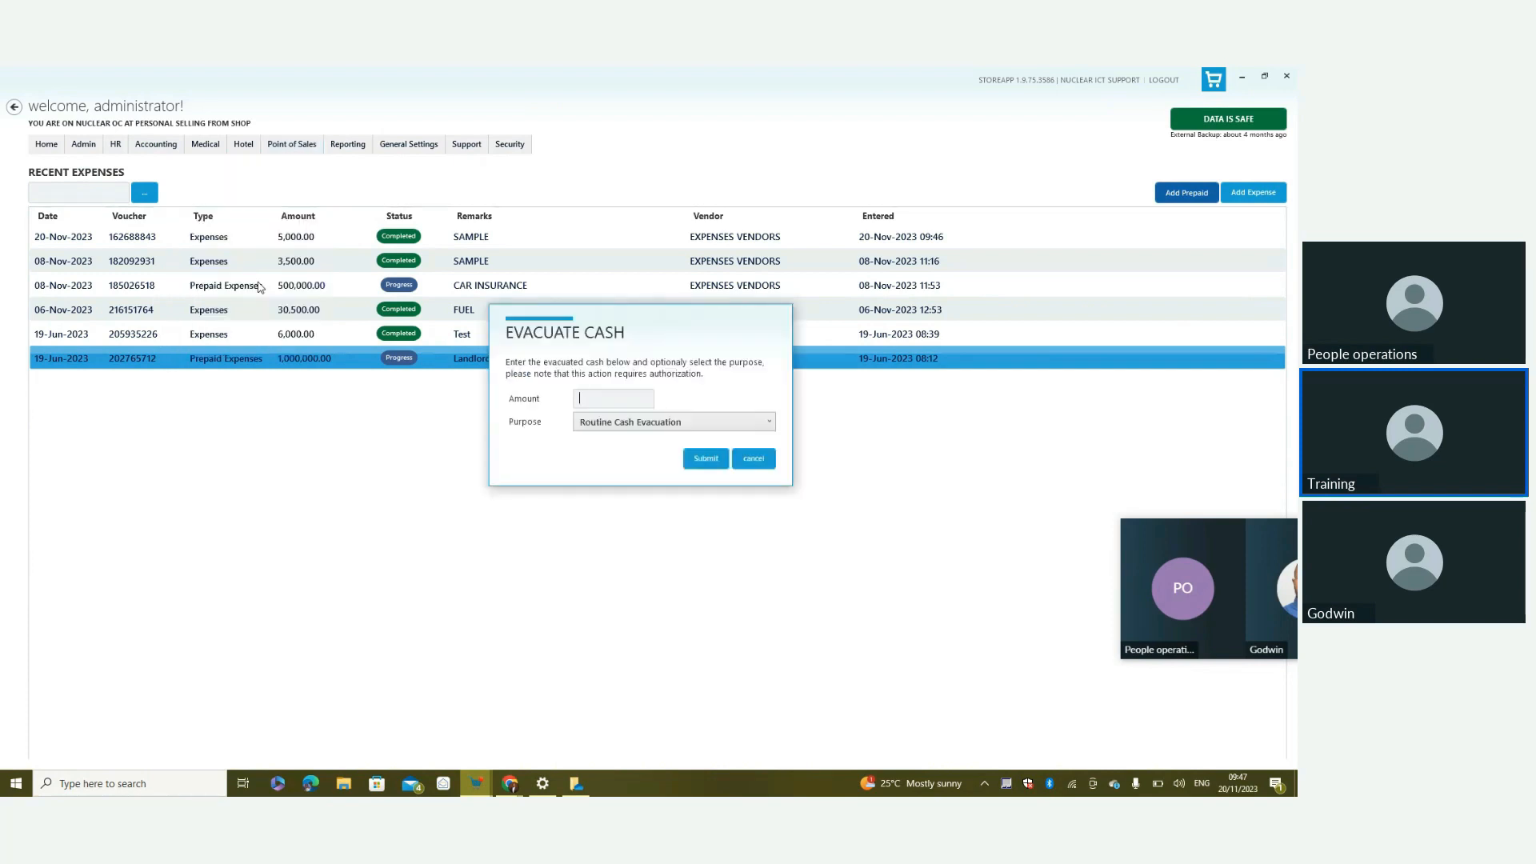
type("5000")
left_click(620, 428)
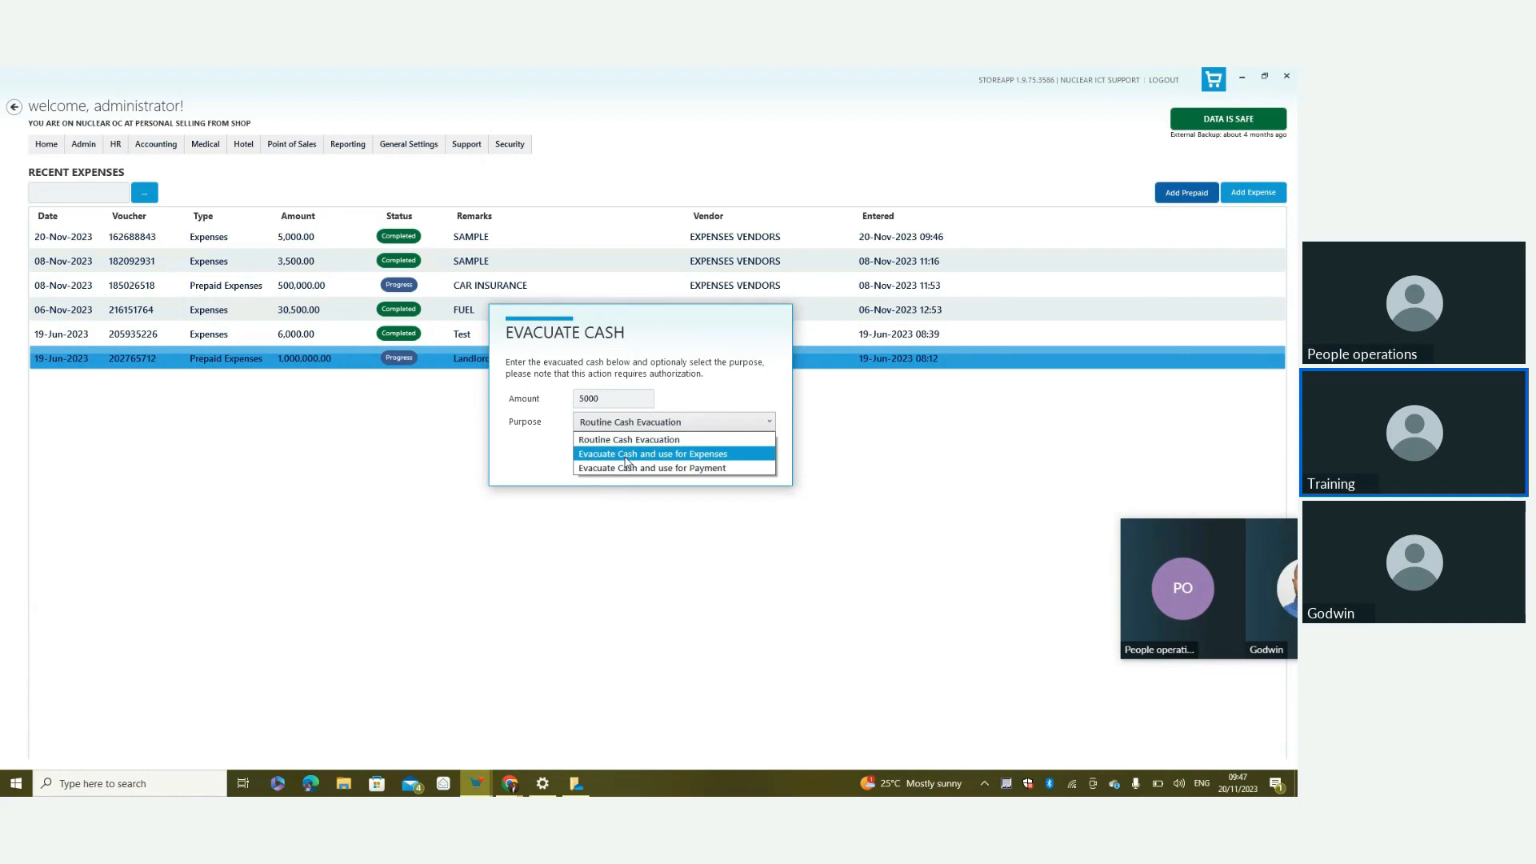
left_click(627, 454)
left_click(623, 445)
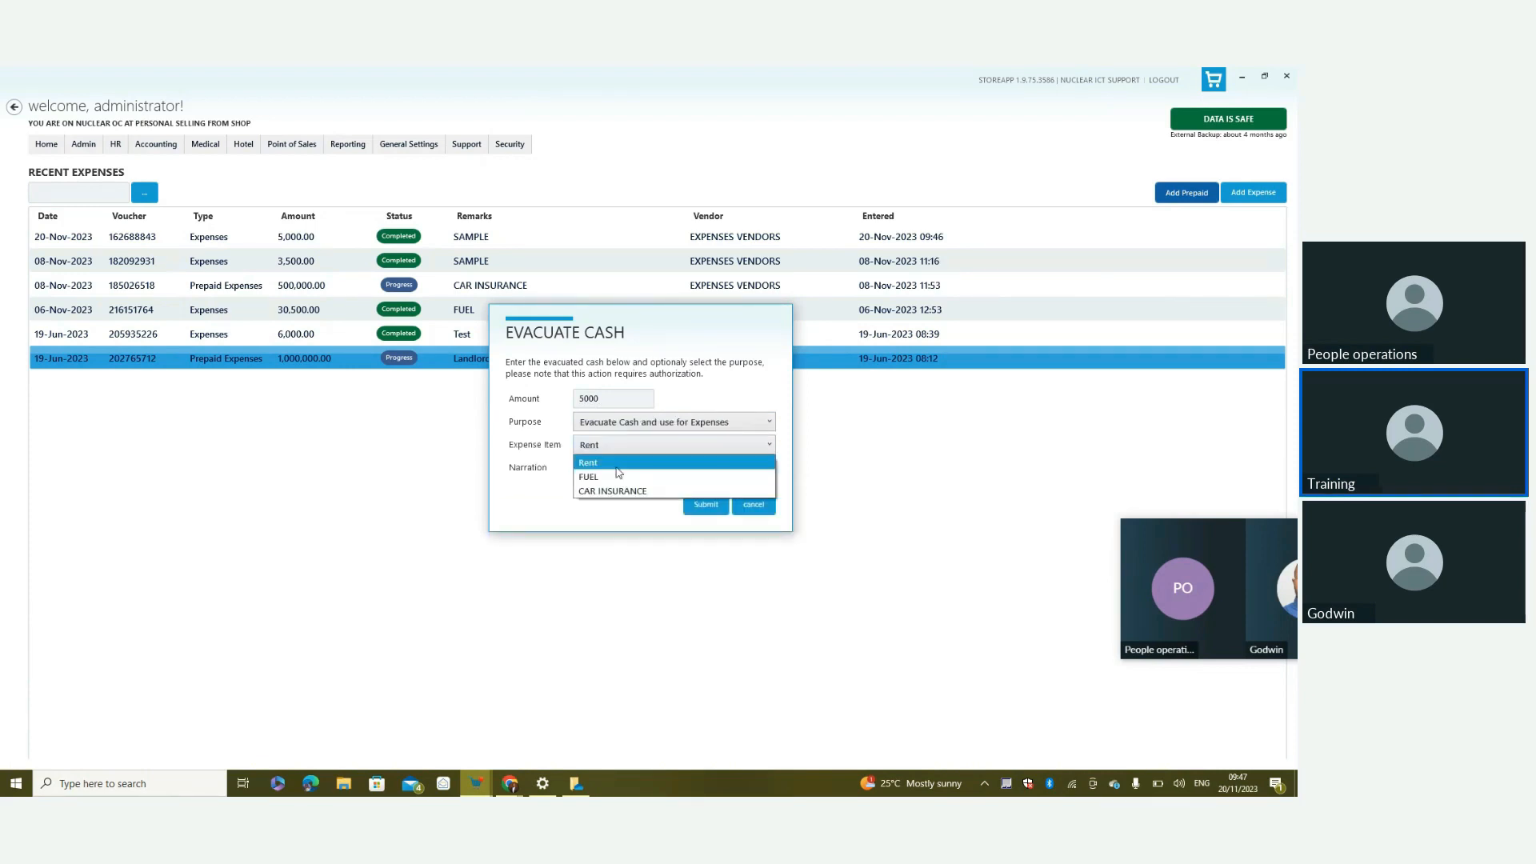
left_click(617, 478)
left_click(616, 466)
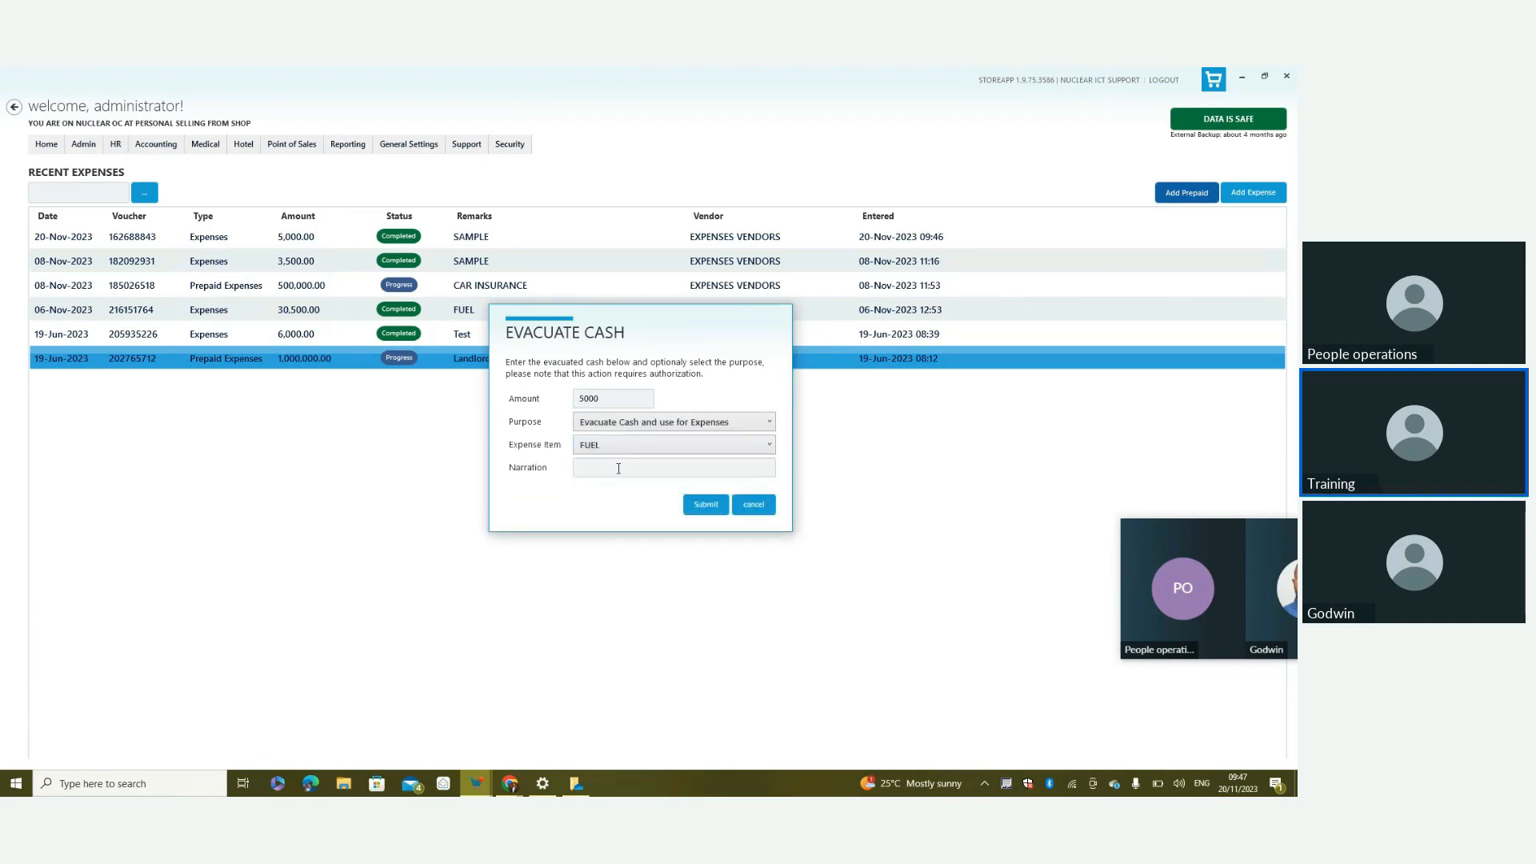
left_click(757, 505)
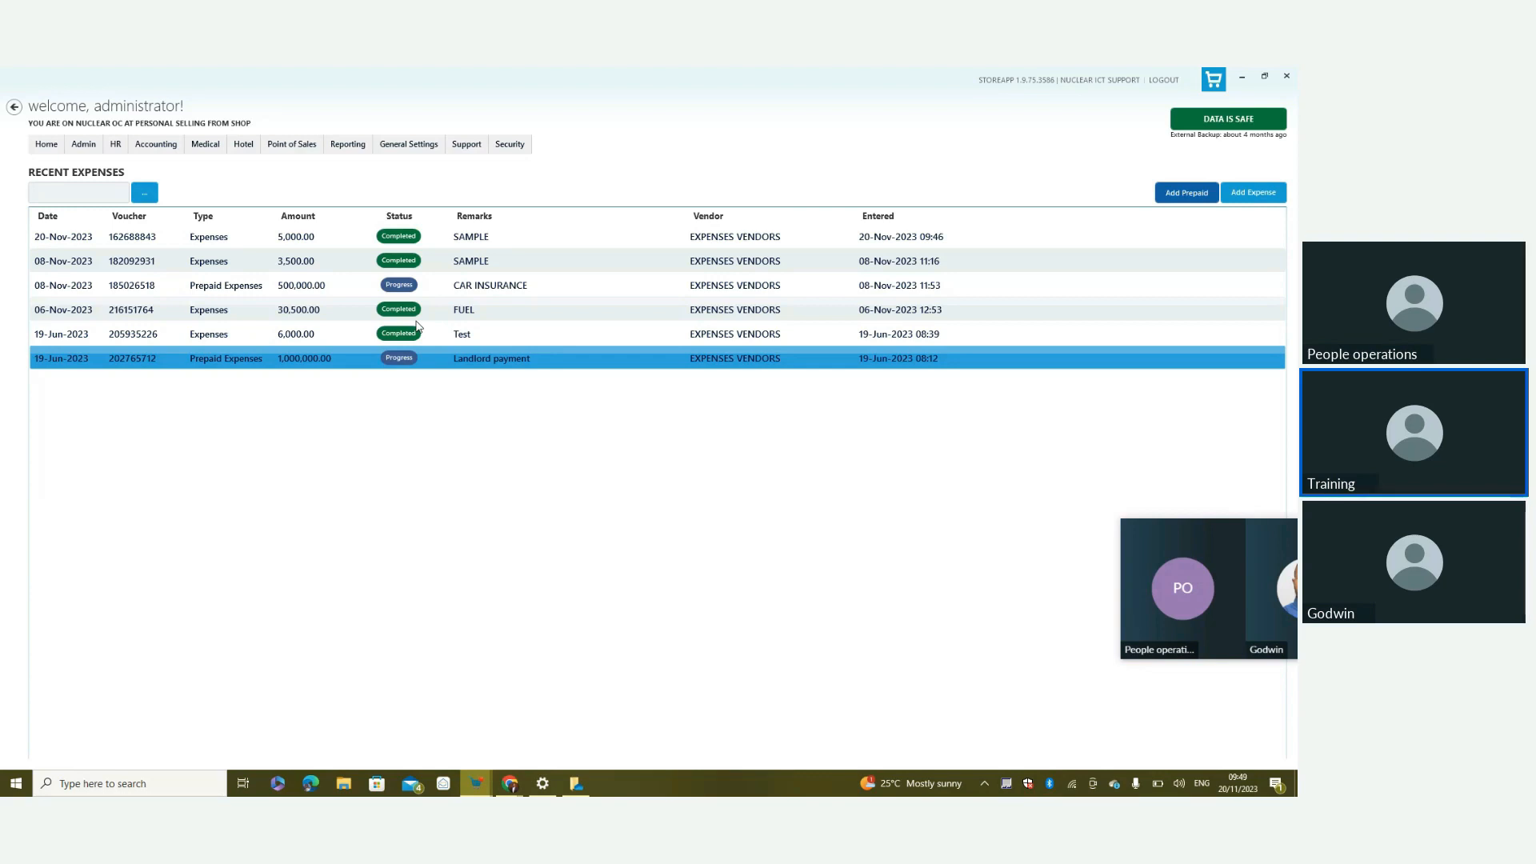
Open the Chart of Accounts and cancel a Create New Account form
left_click(136, 152)
mouse_move(153, 169)
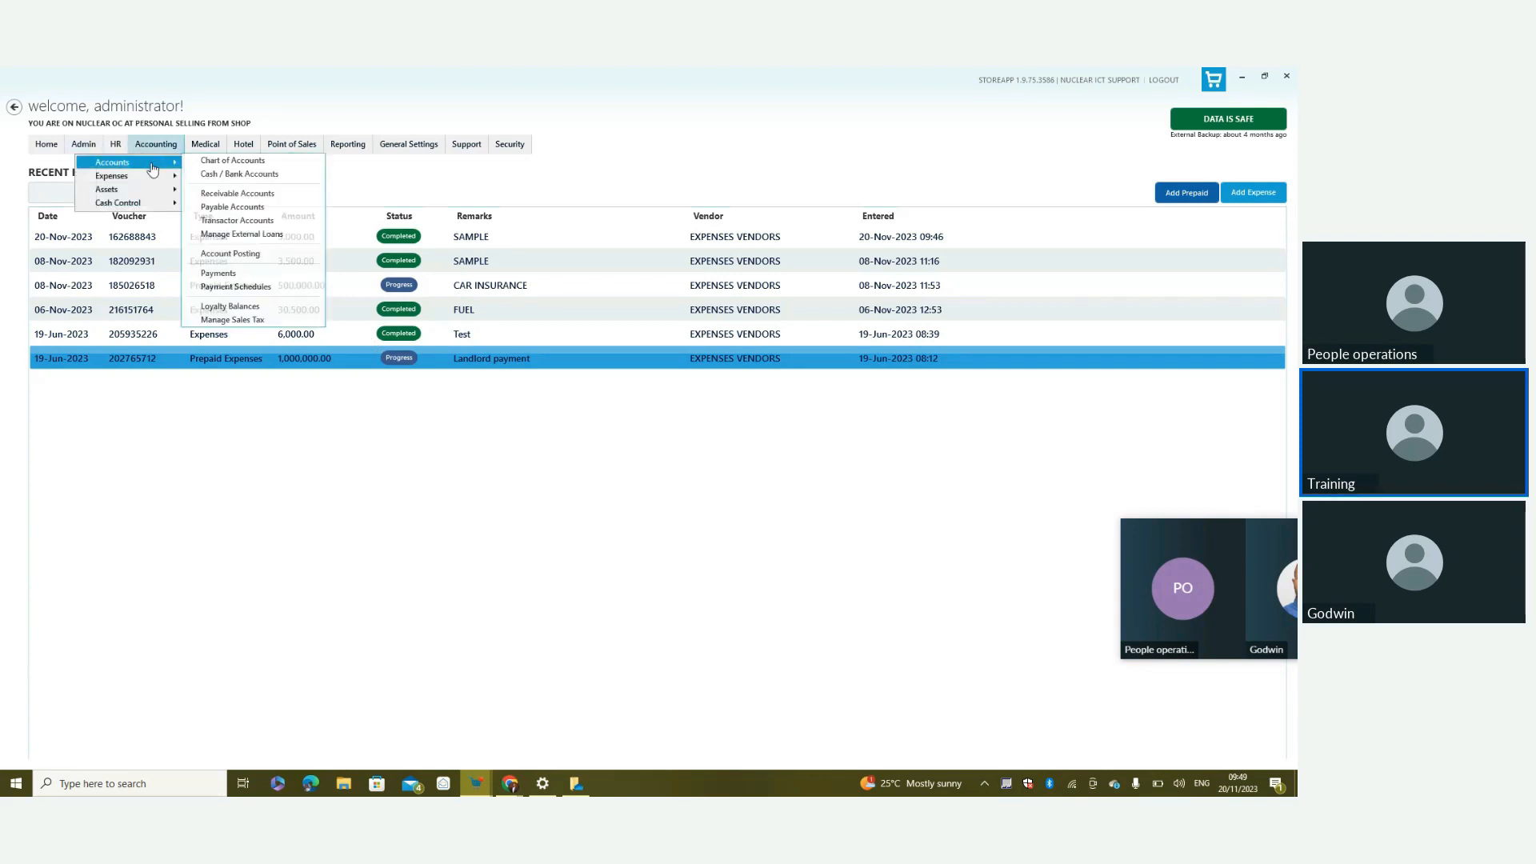
left_click(226, 162)
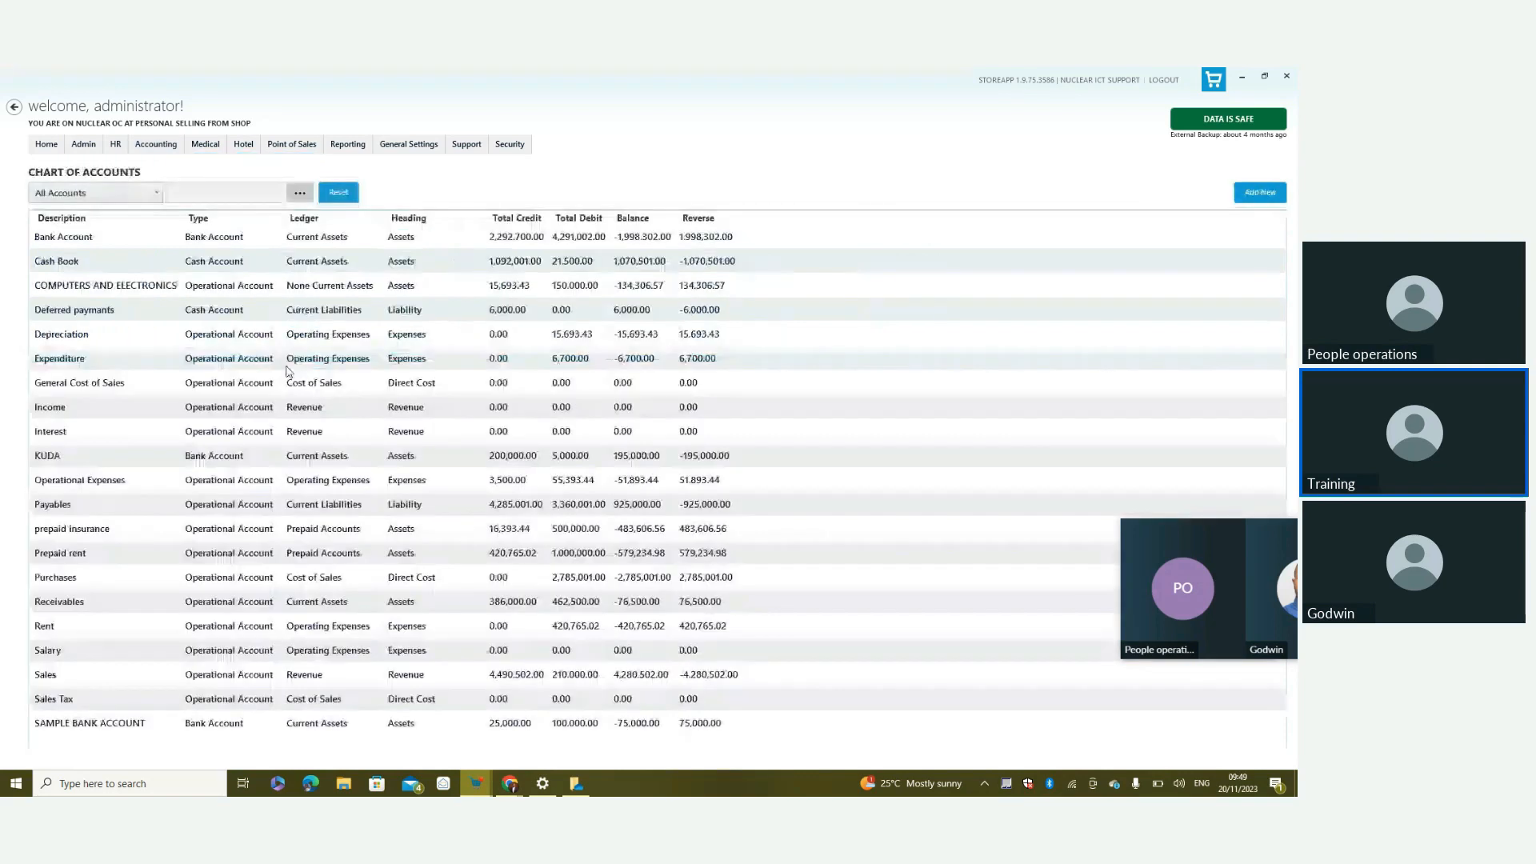
left_click(1261, 193)
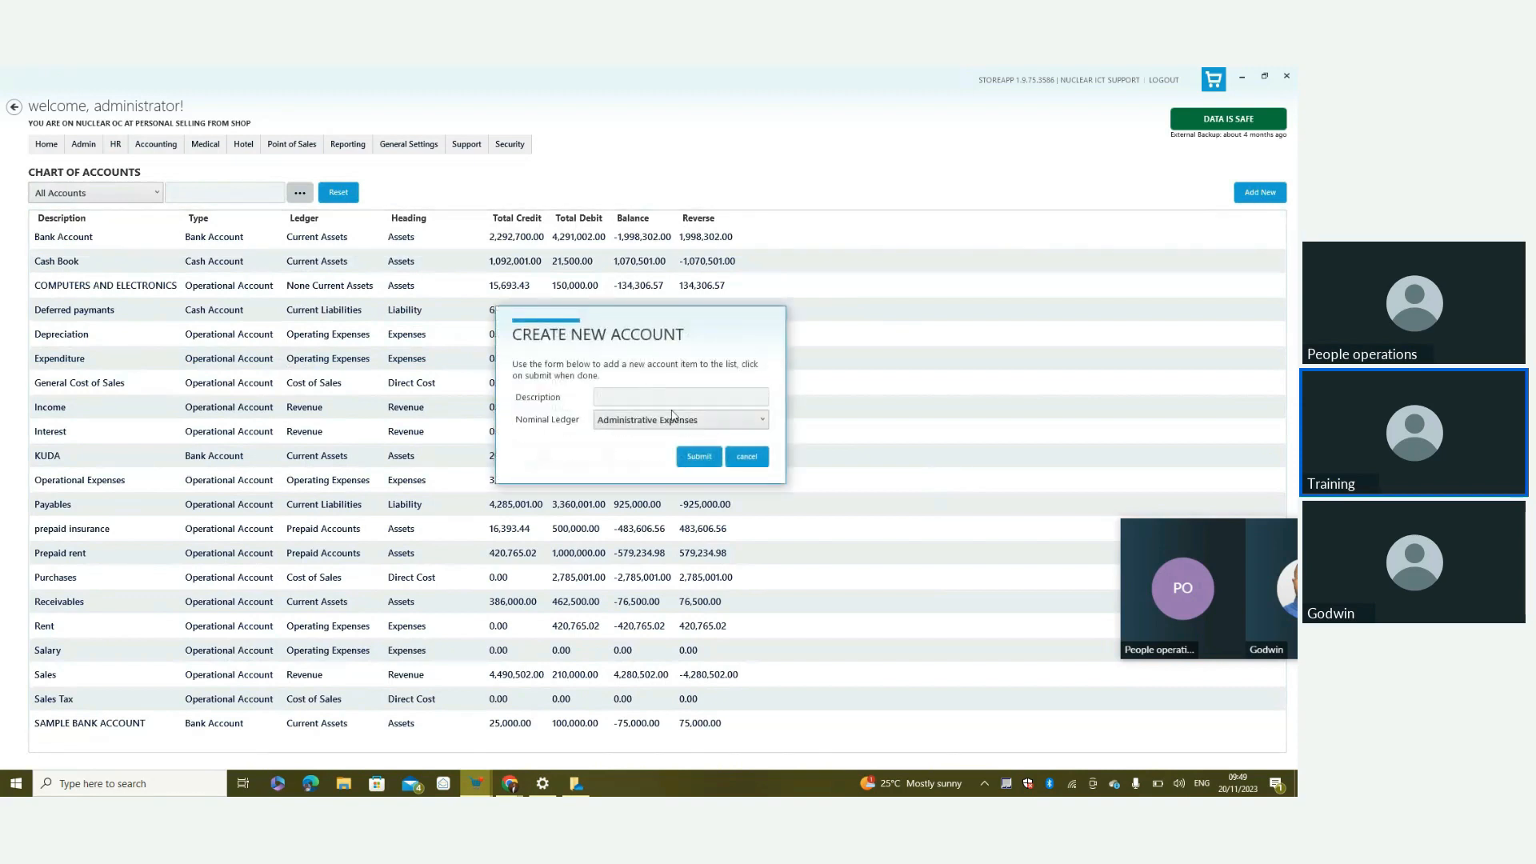
left_click(747, 457)
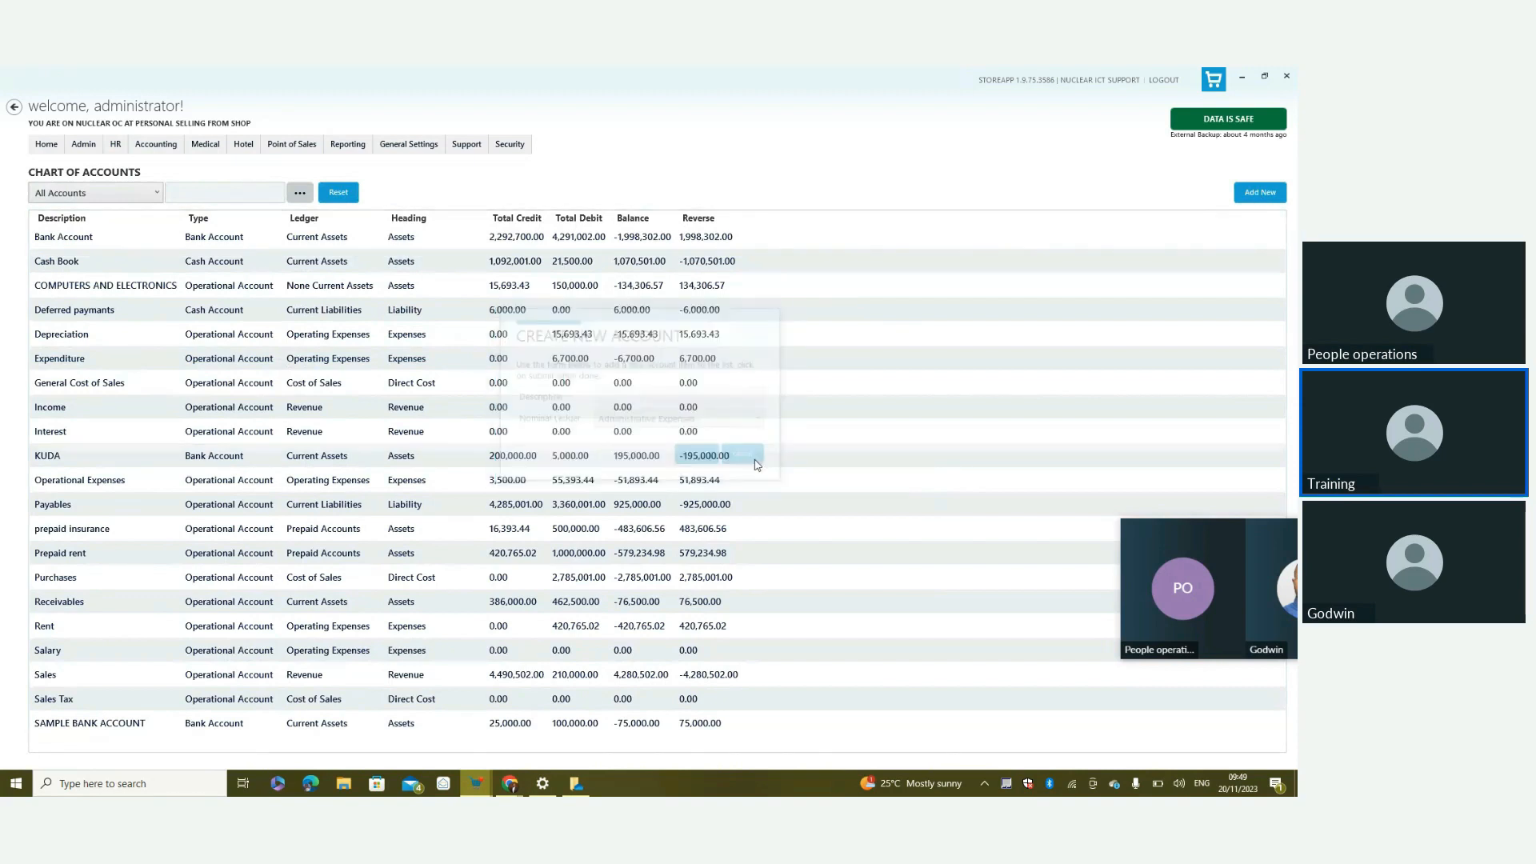
Start a new account from Prepaid rent's context menu, cancel it, then select prepaid insurance
left_click(74, 552)
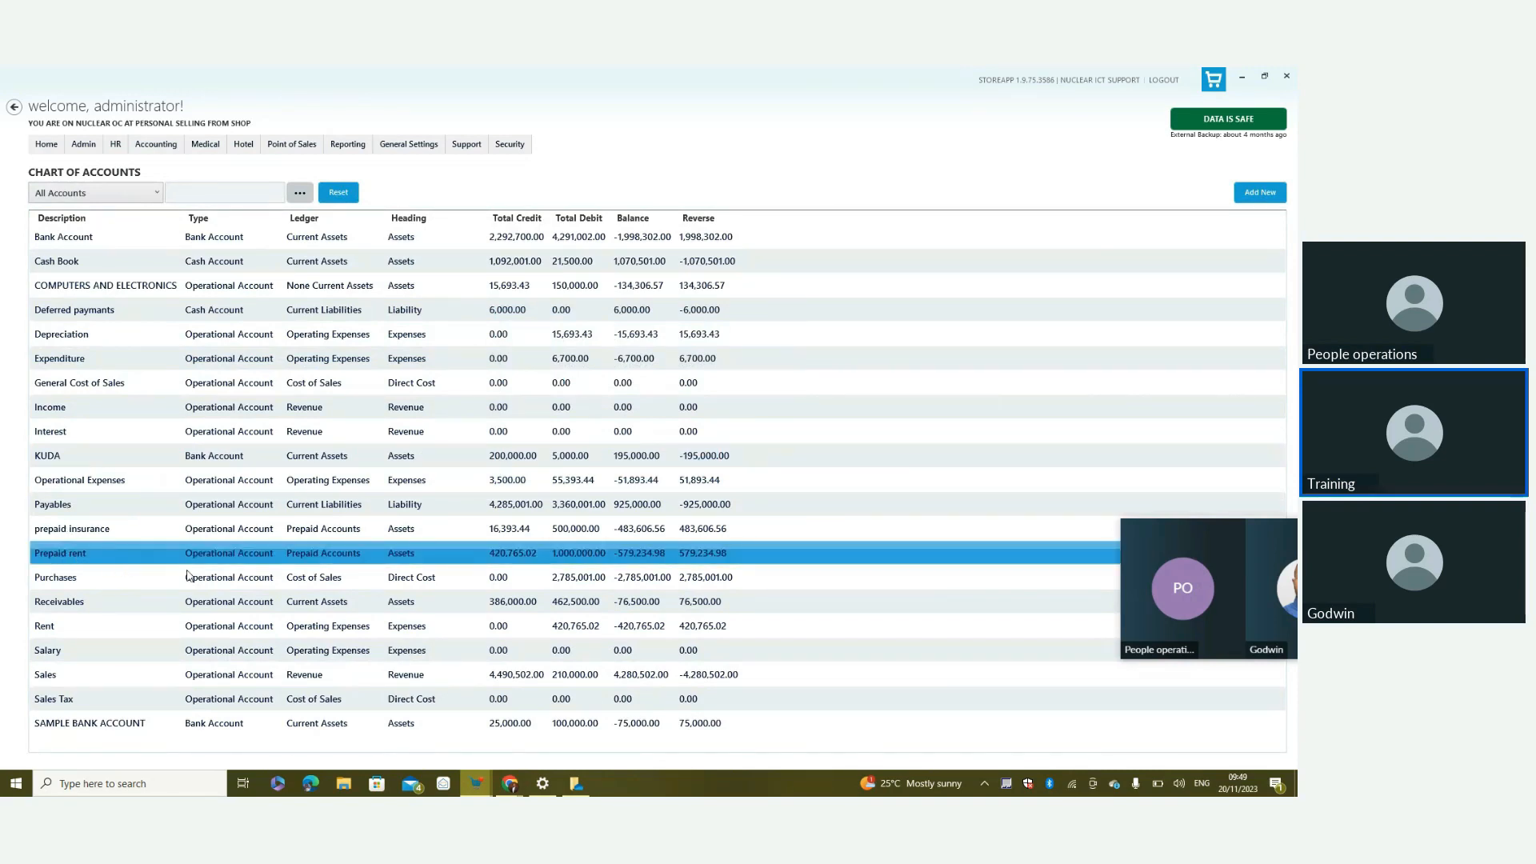
right_click(427, 553)
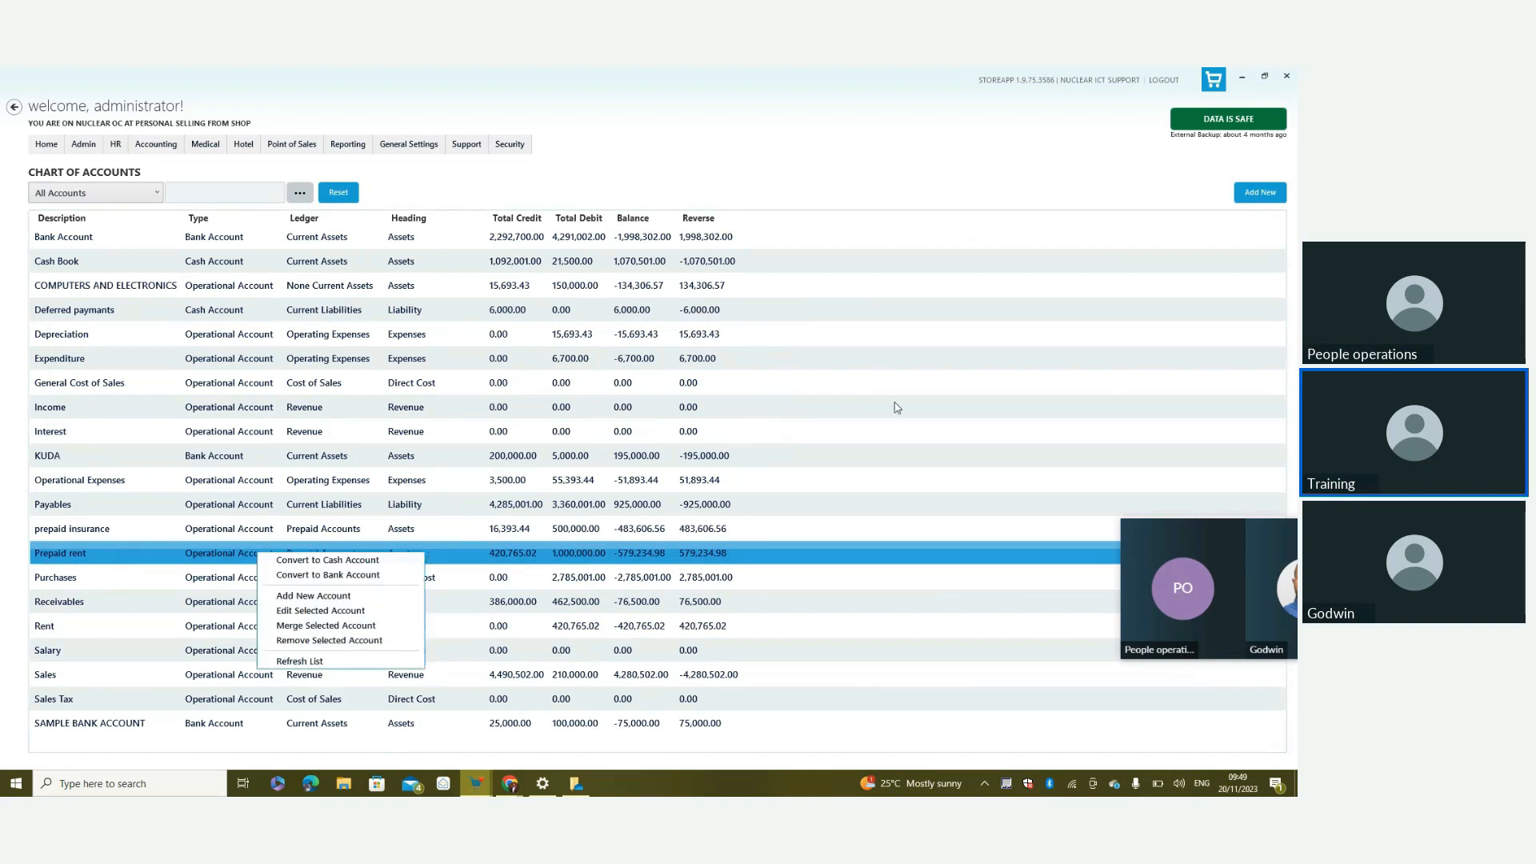
left_click(313, 595)
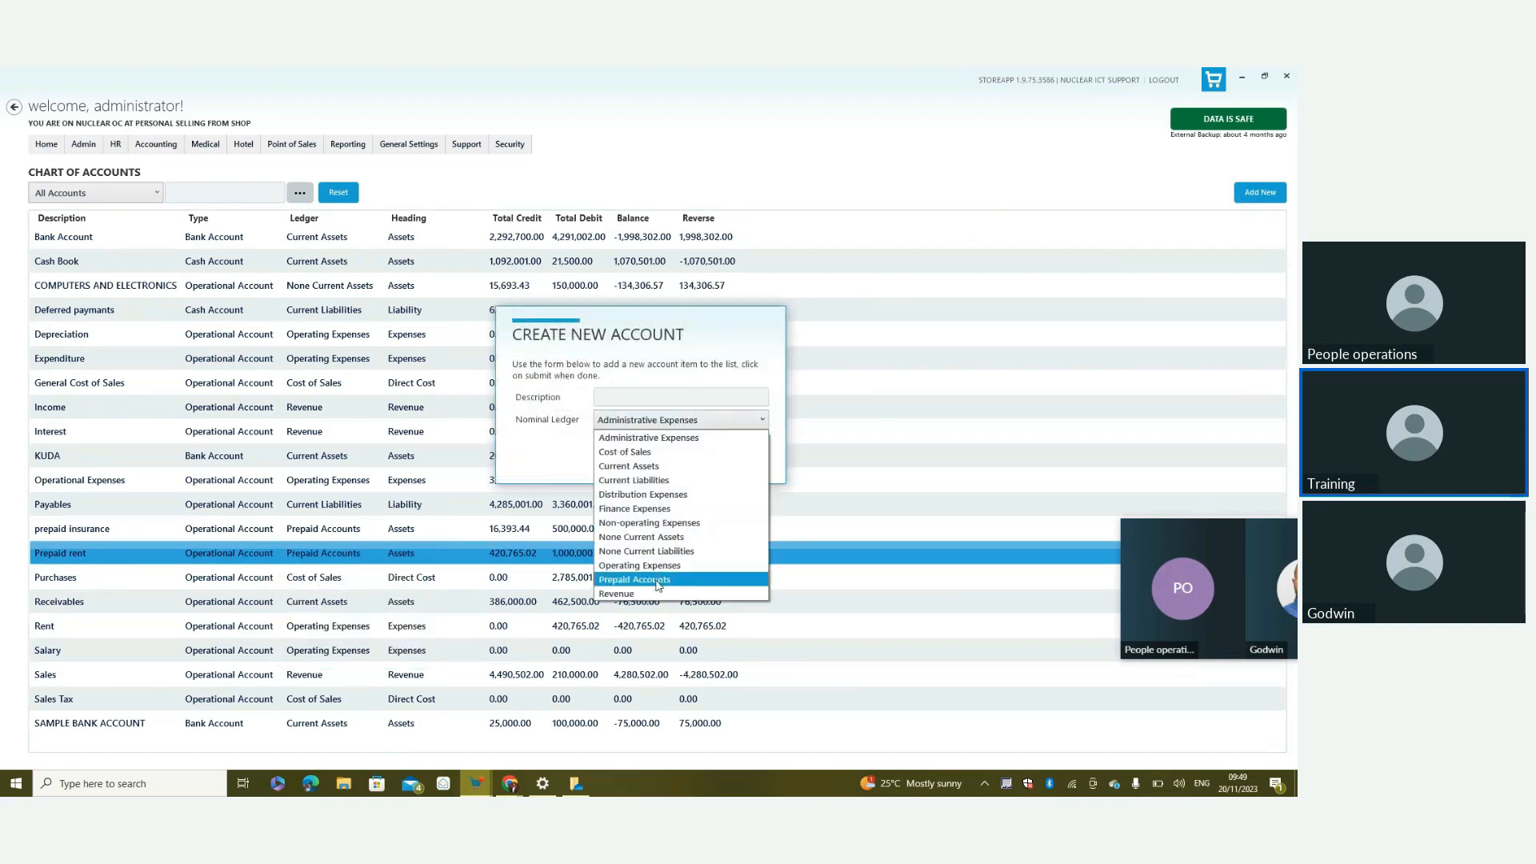
left_click(561, 465)
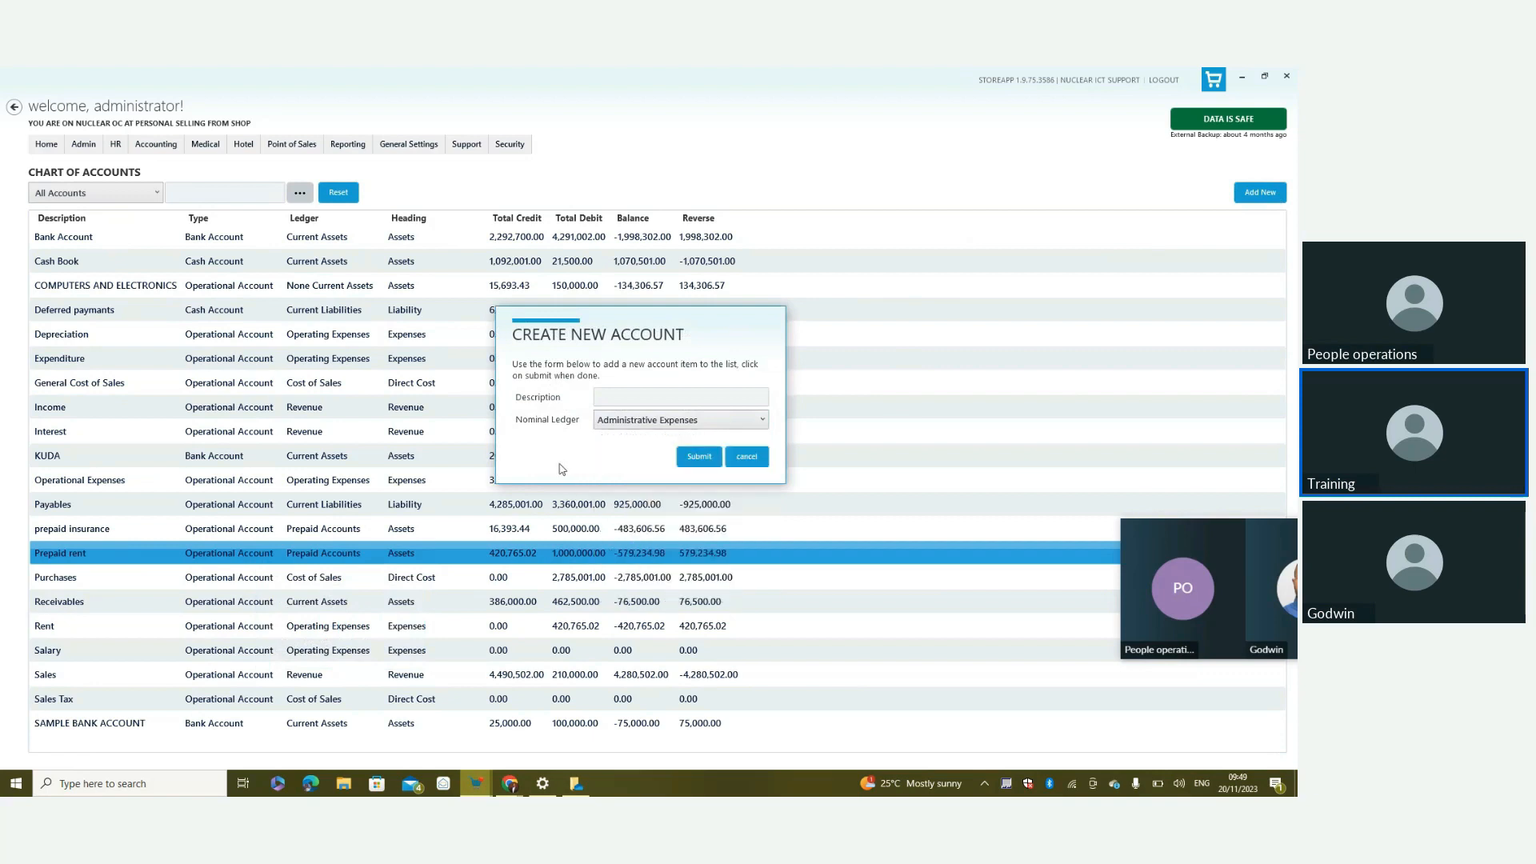
left_click(759, 463)
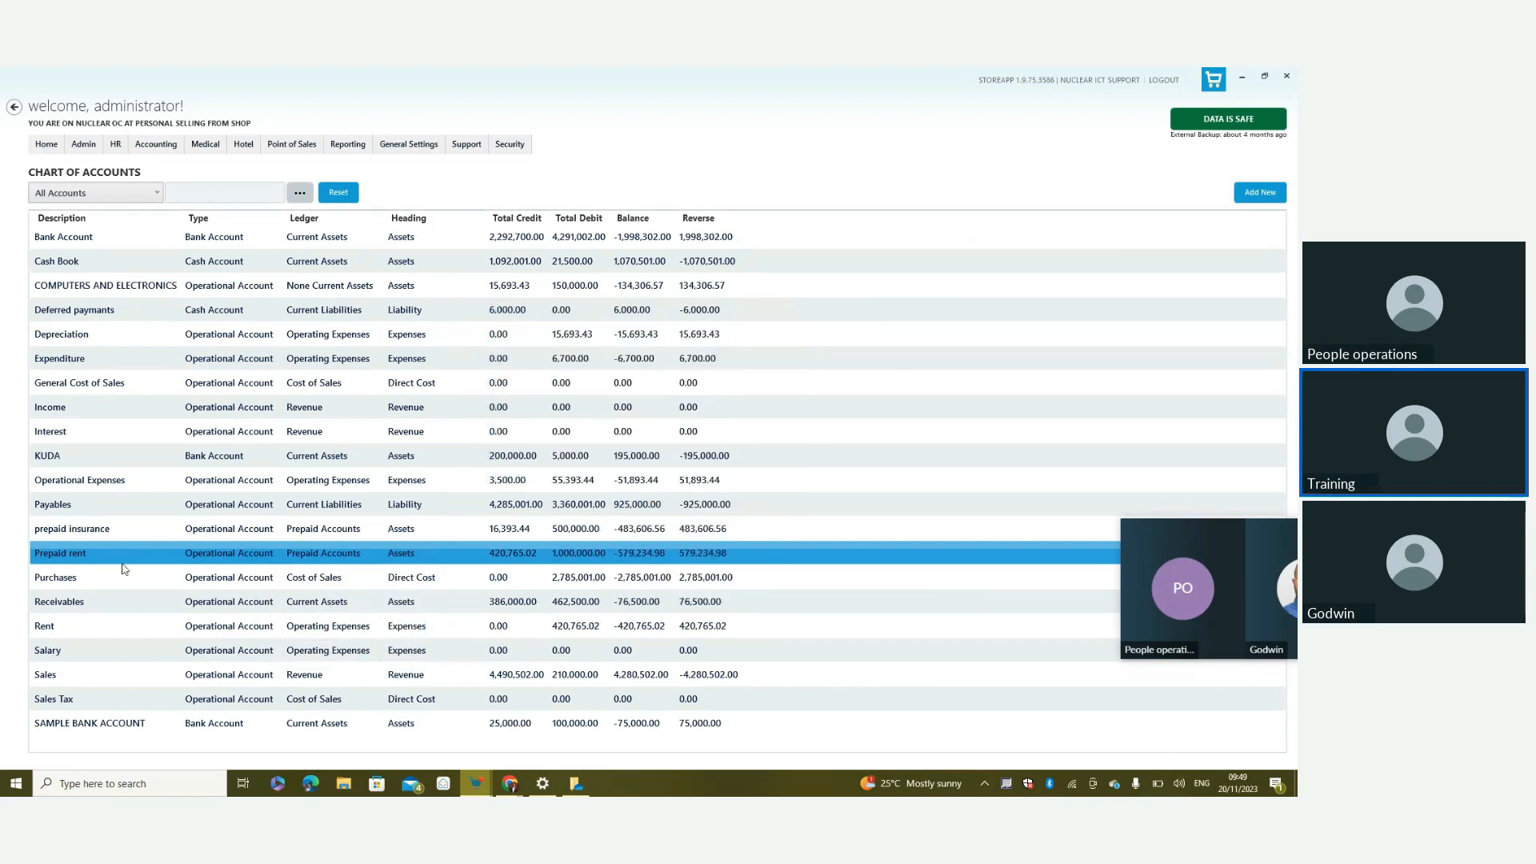
left_click(97, 532)
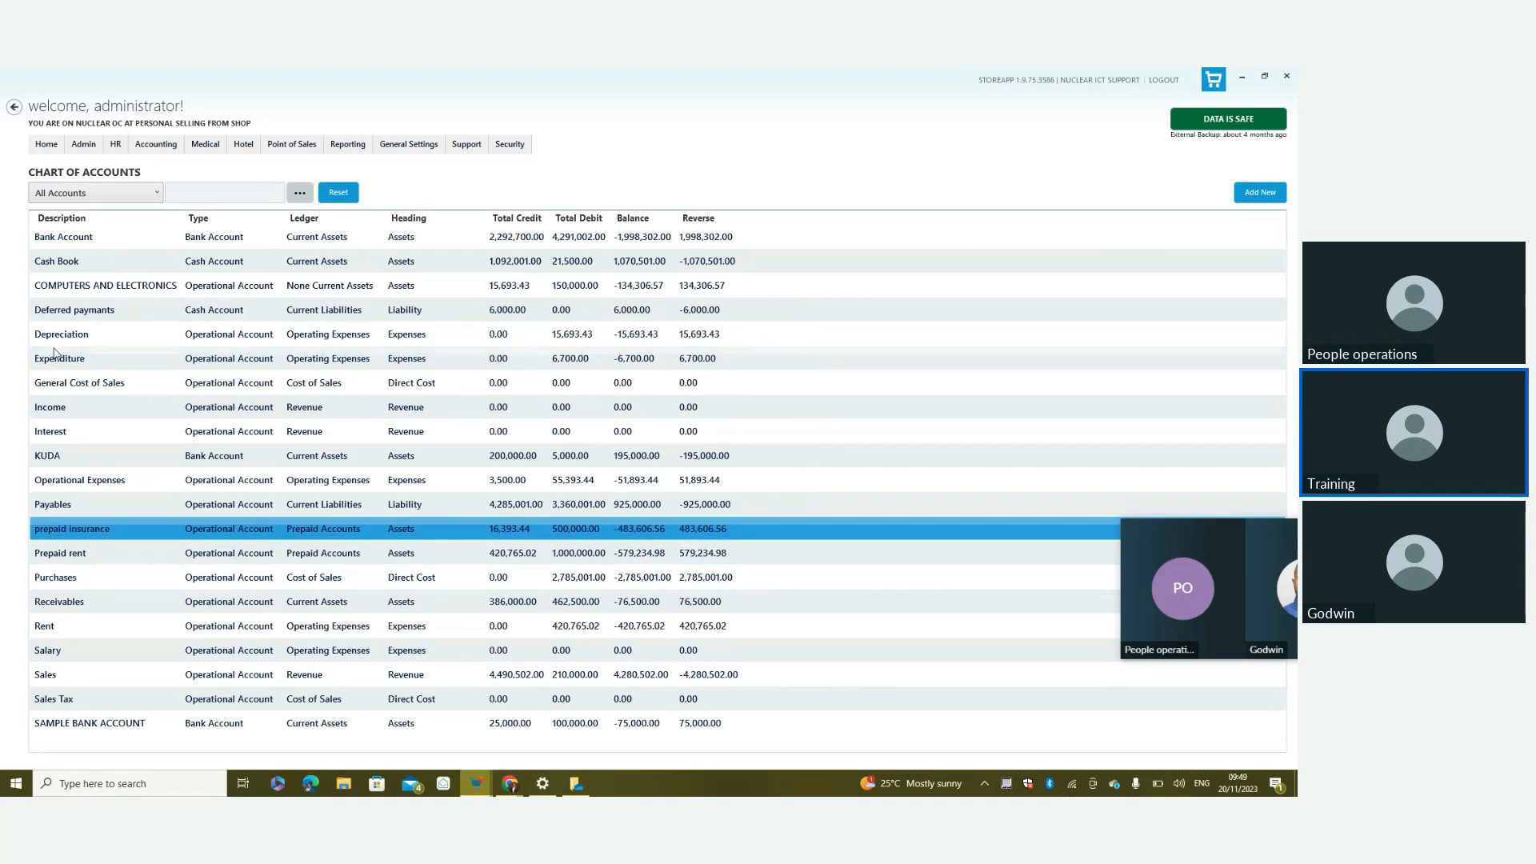
left_click(76, 550)
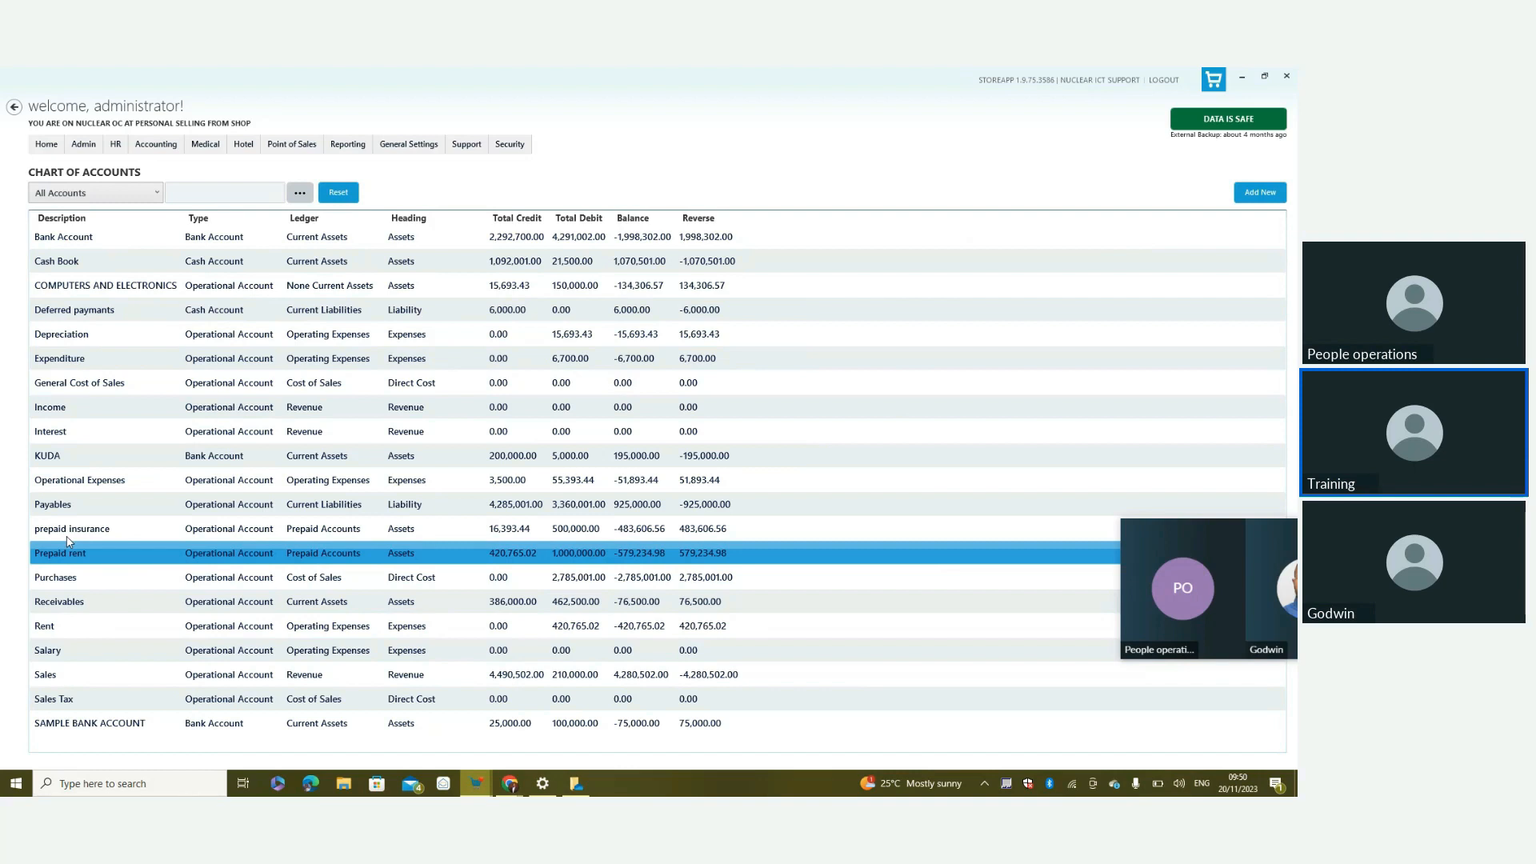
left_click(65, 631)
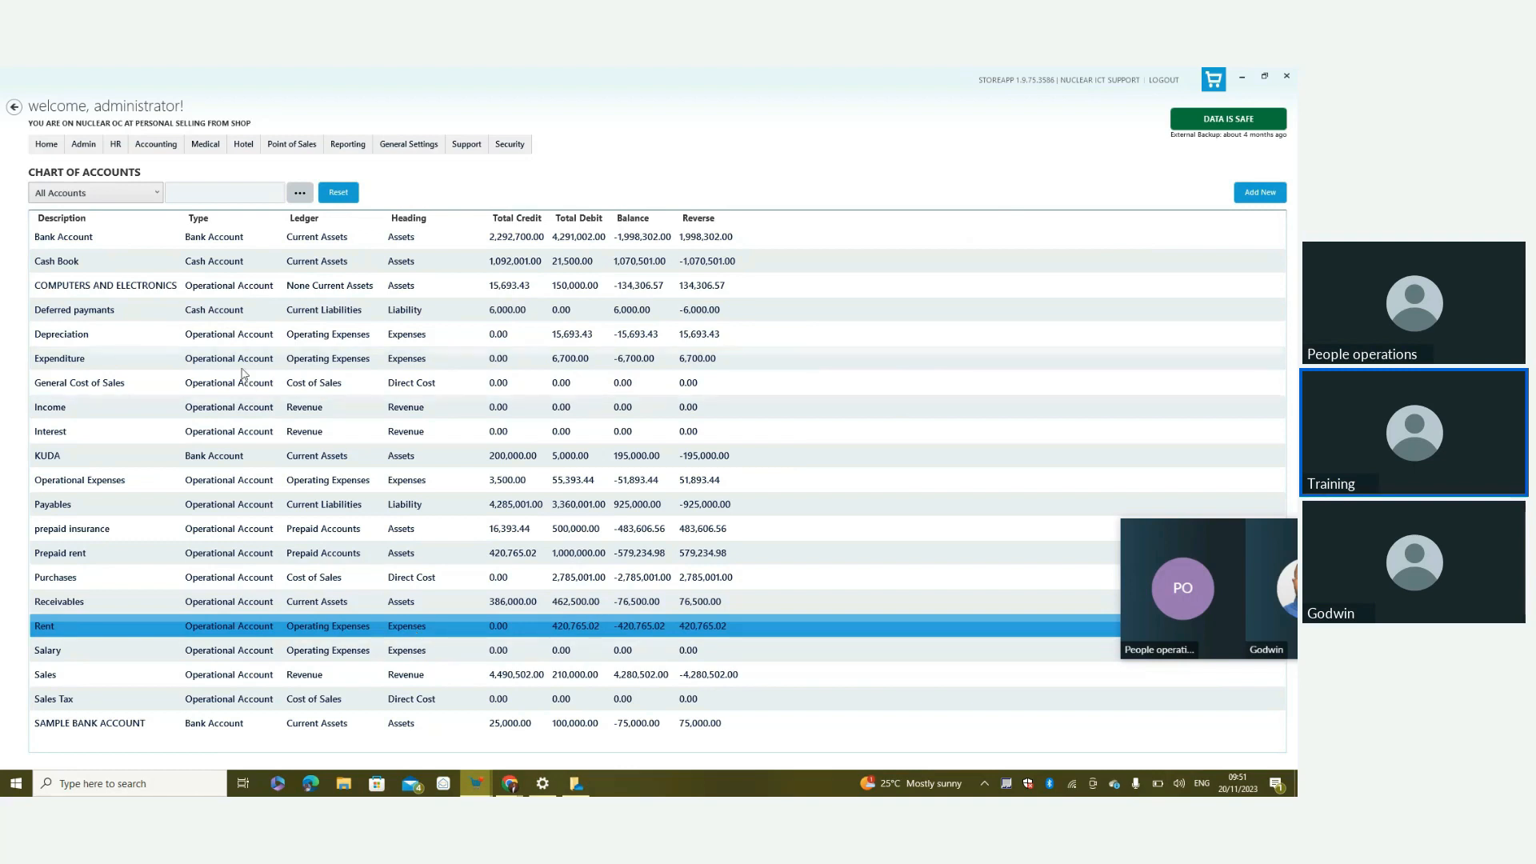
Start a prepaid expense from Manage Expenses with narration '2024 RENT', item Rent, cost 2000000
left_click(155, 145)
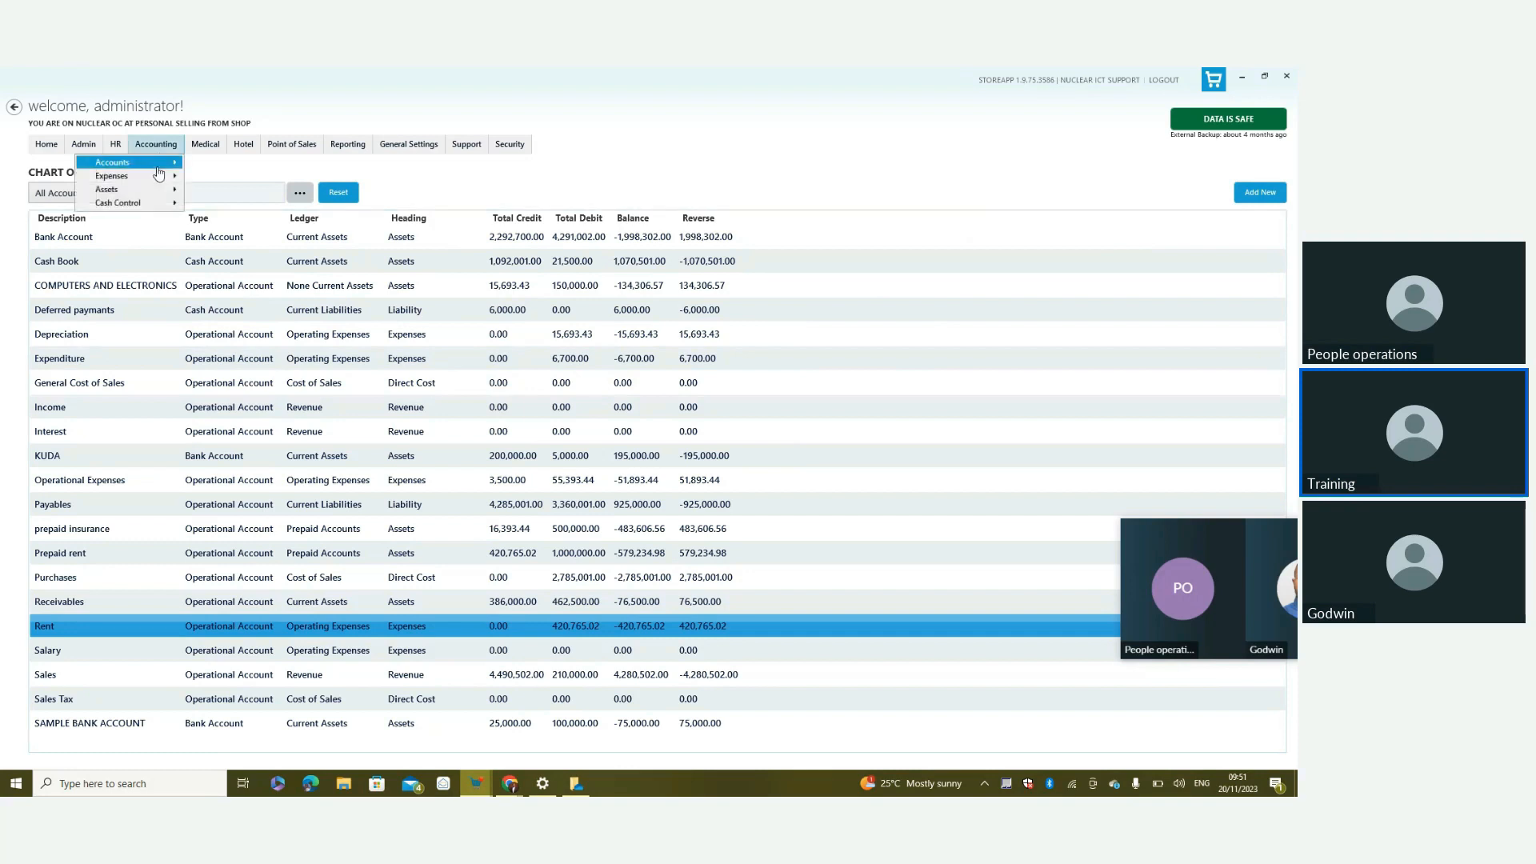
mouse_move(159, 177)
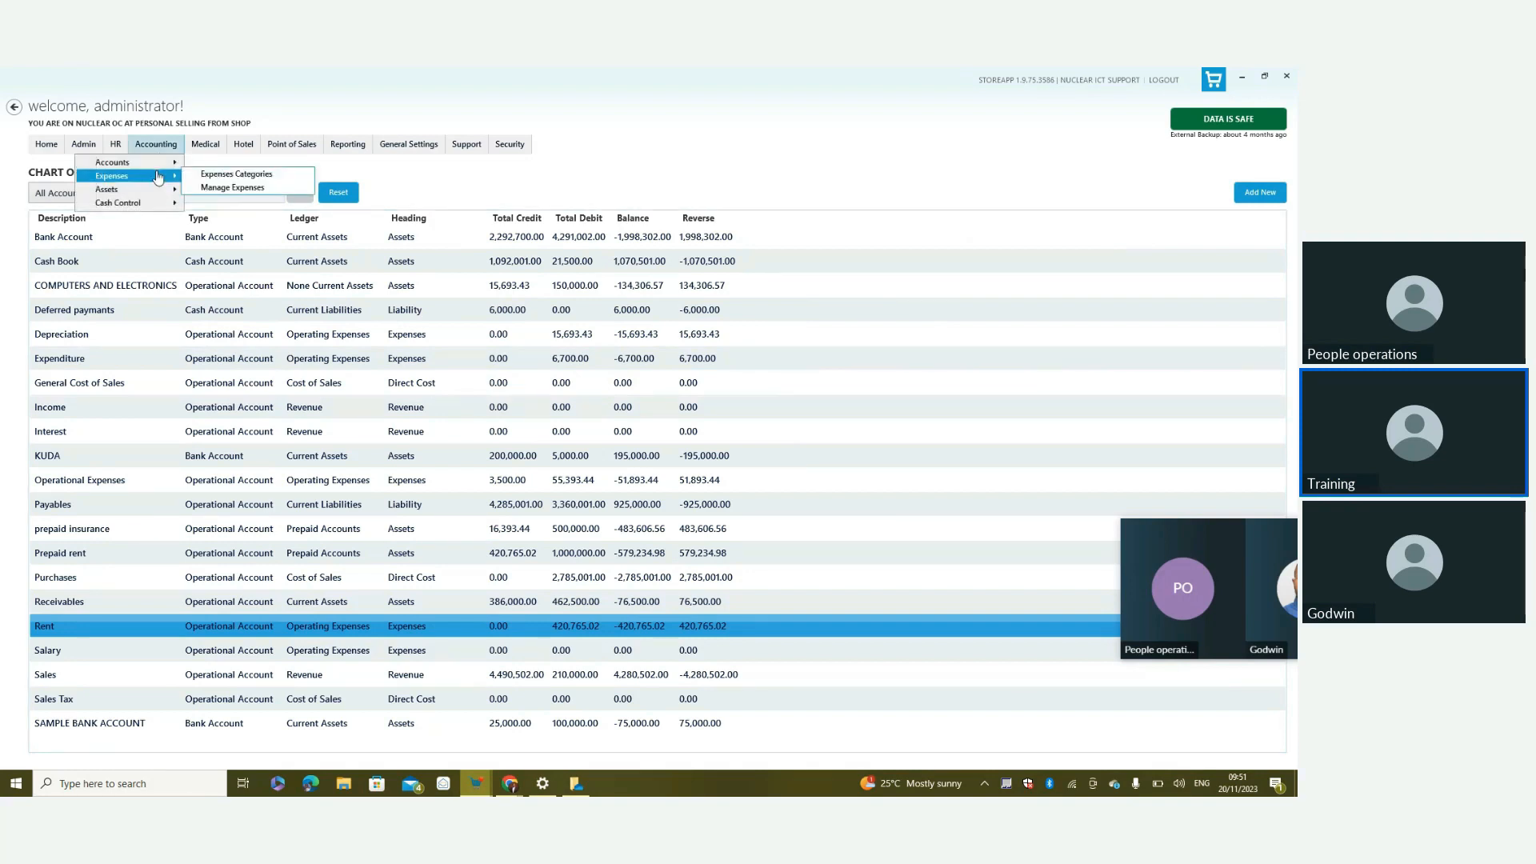
left_click(263, 195)
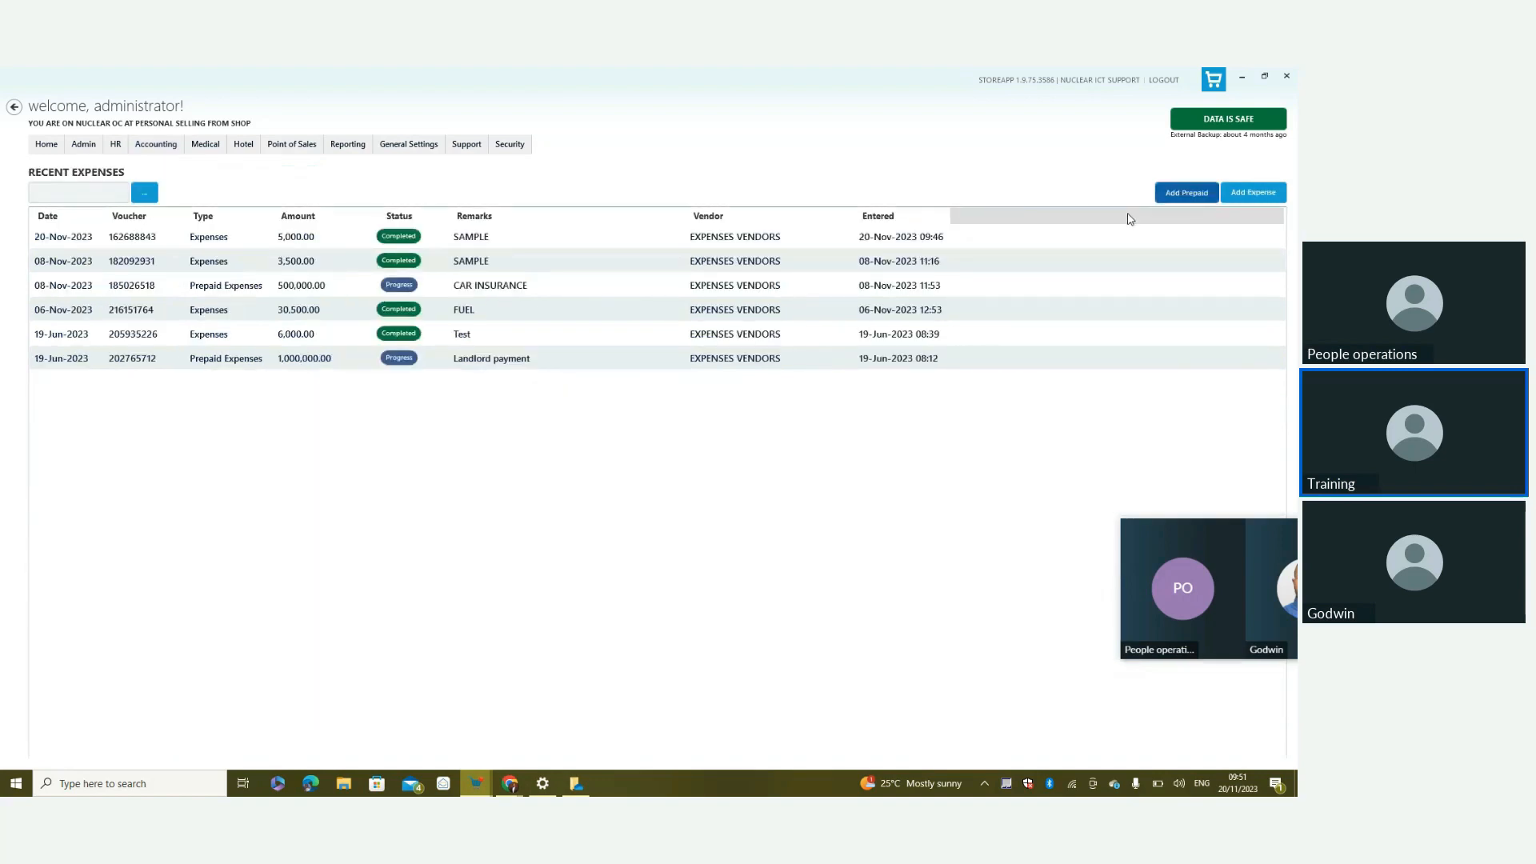
left_click(1185, 194)
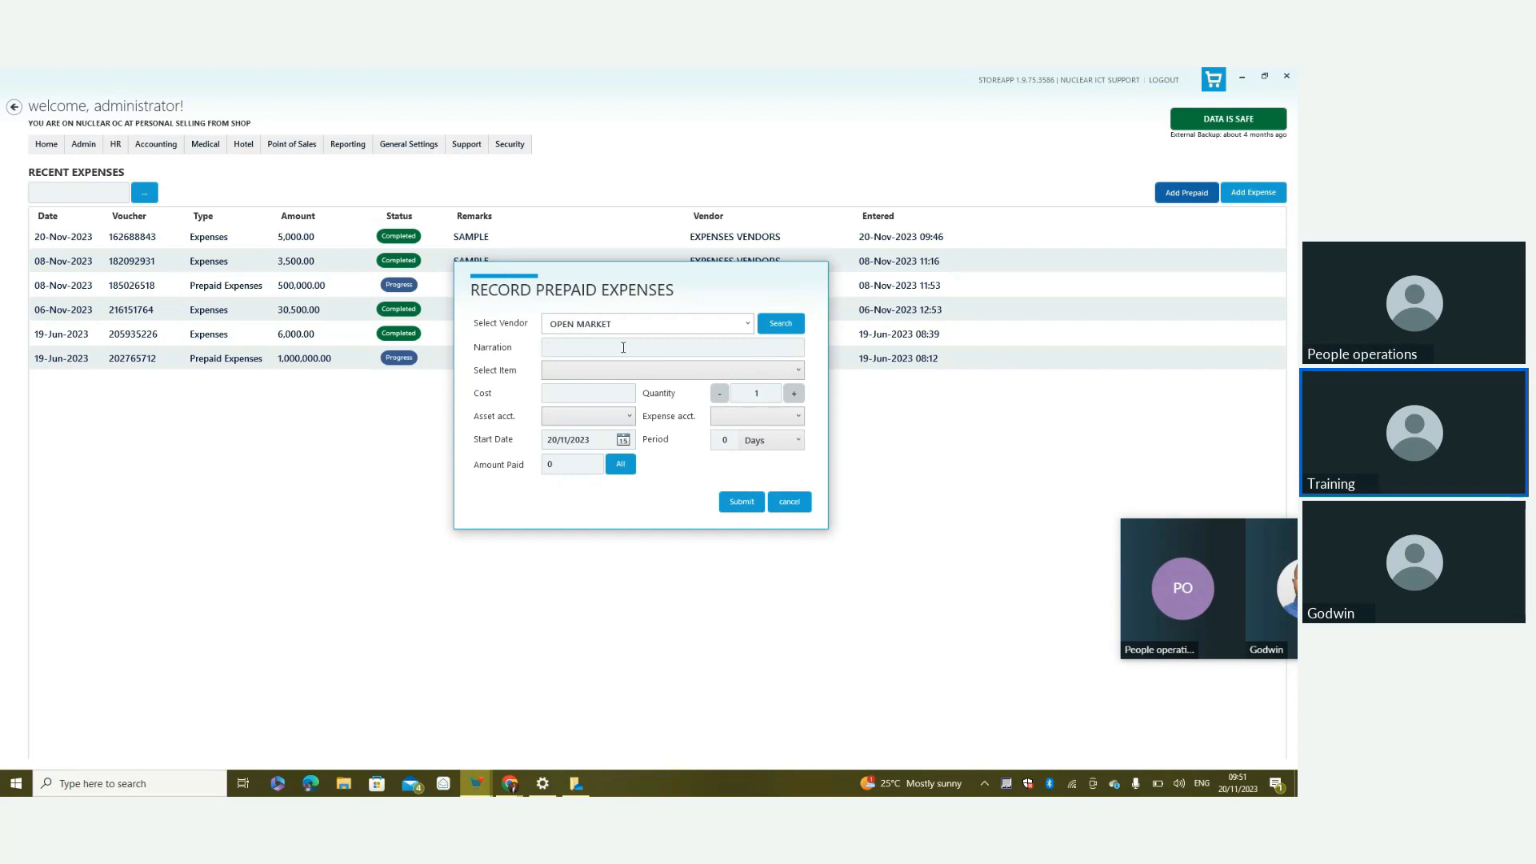
type("RE")
type("024 RENT")
left_click(601, 371)
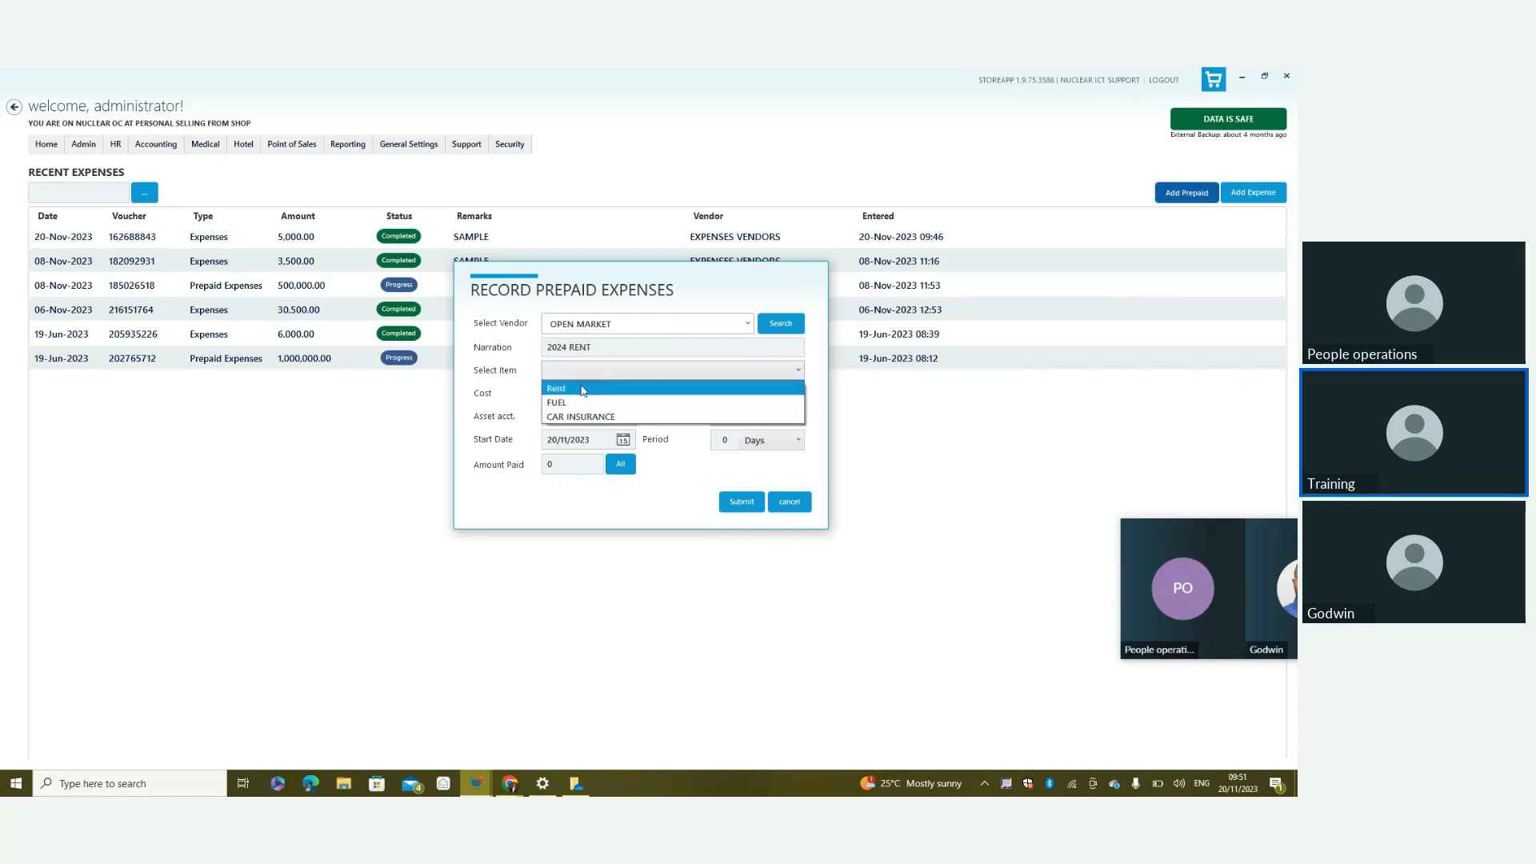
left_click(582, 388)
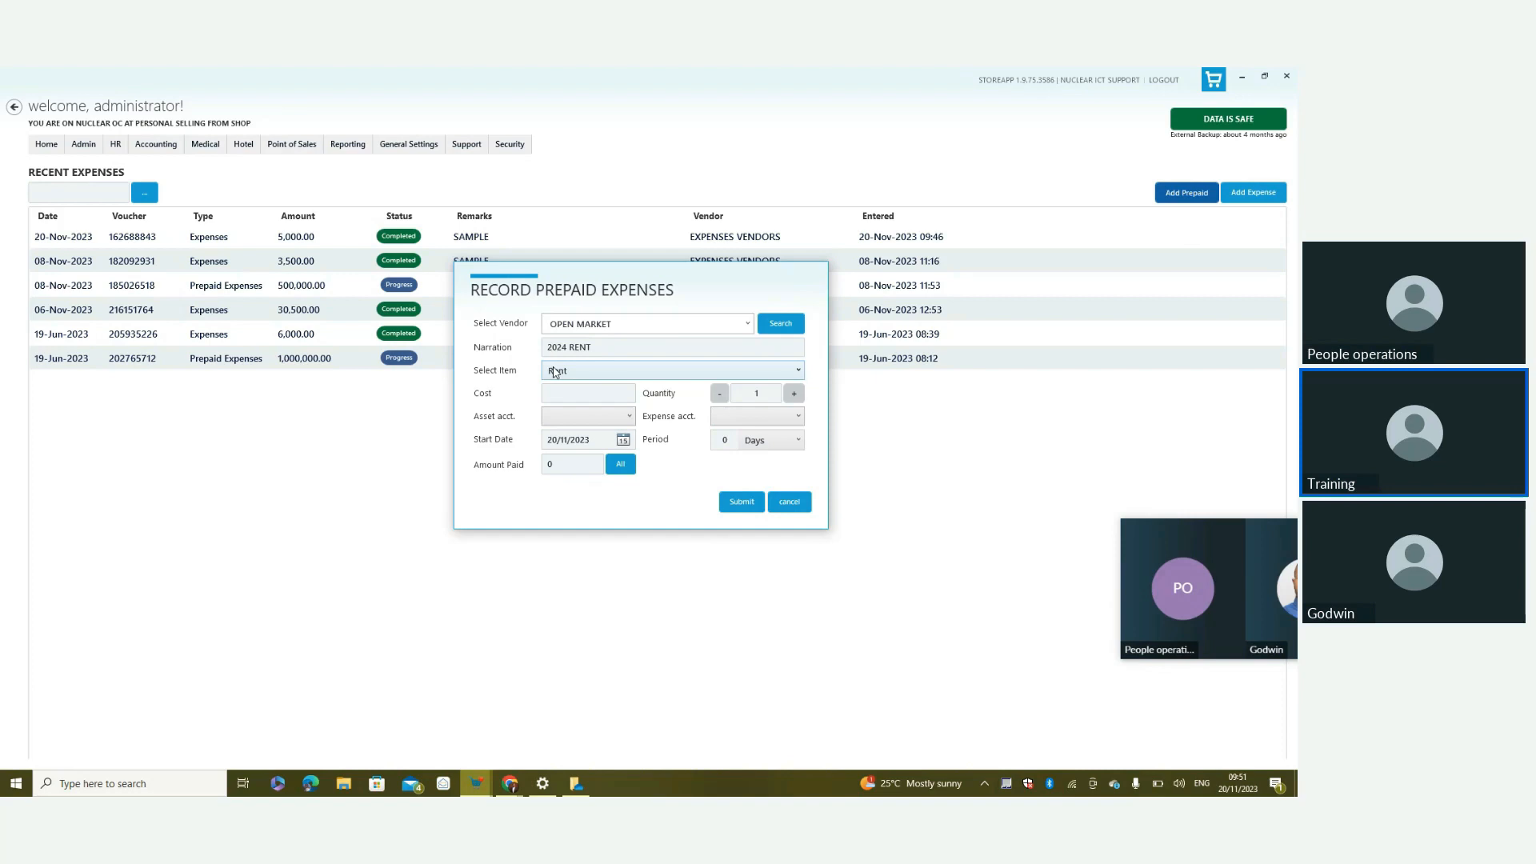
left_click(607, 401)
type("2000000")
Set the asset account to Prepaid rent and the expense account to Rent
left_click(580, 416)
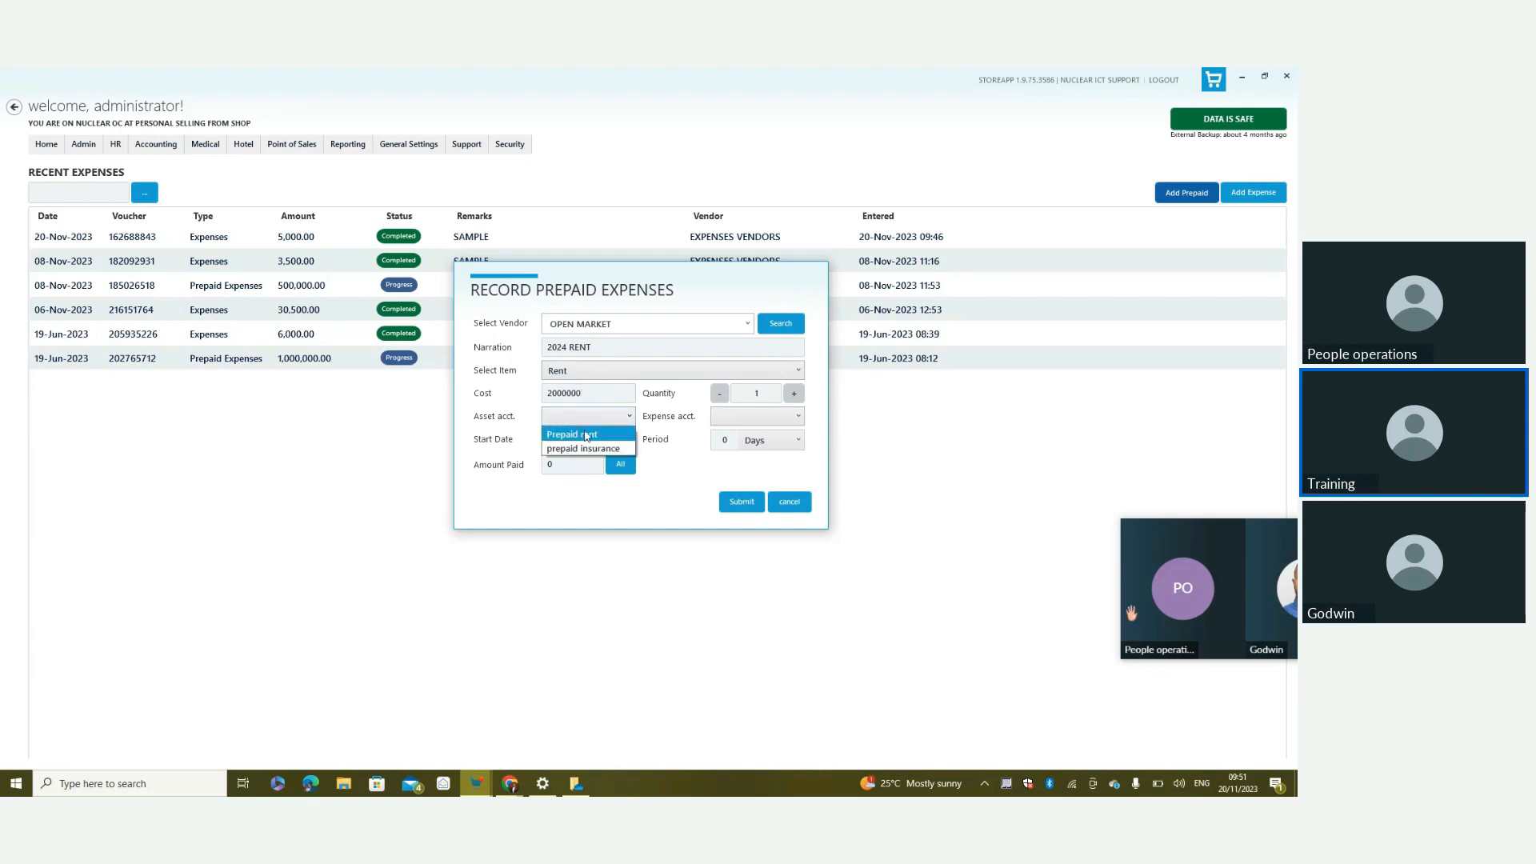
left_click(586, 436)
left_click(774, 424)
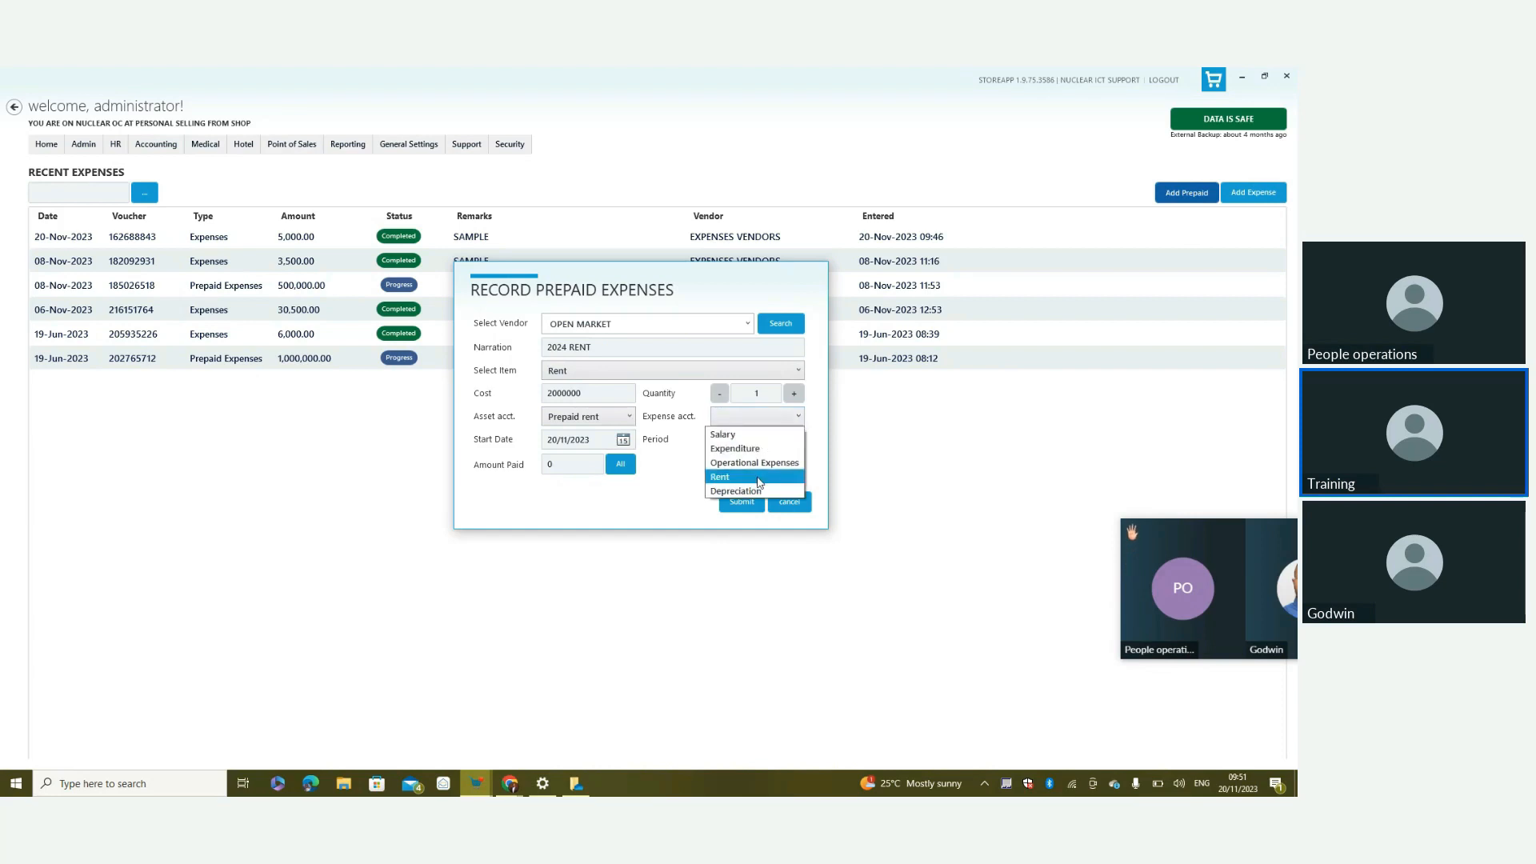
left_click(761, 478)
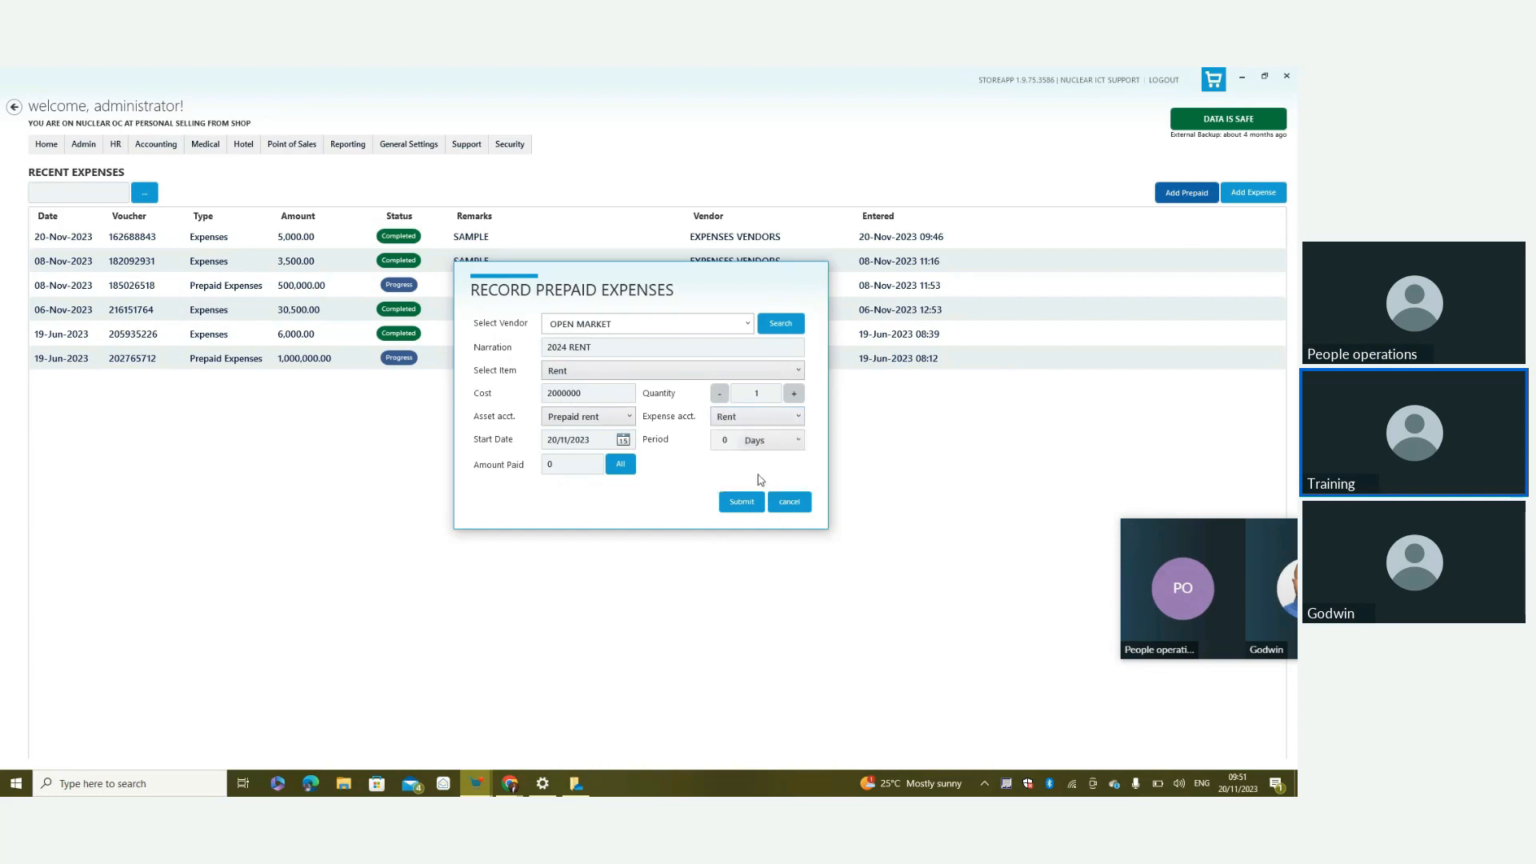
left_click(581, 466)
Set the 2024 RENT prepaid expense period to 6 Months
left_click(781, 446)
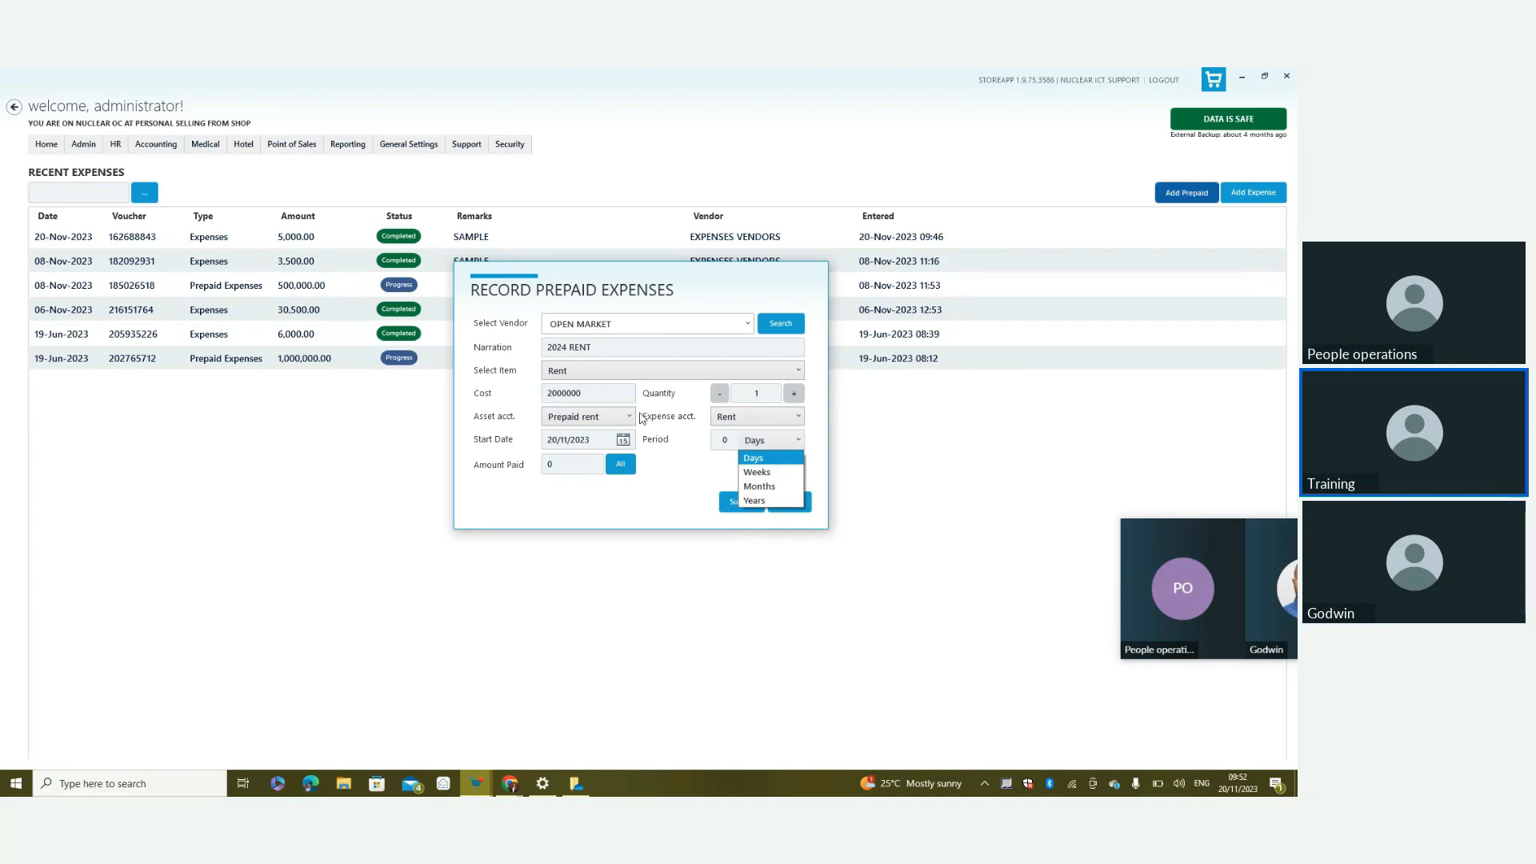
left_click(733, 441)
type("1")
left_click(768, 440)
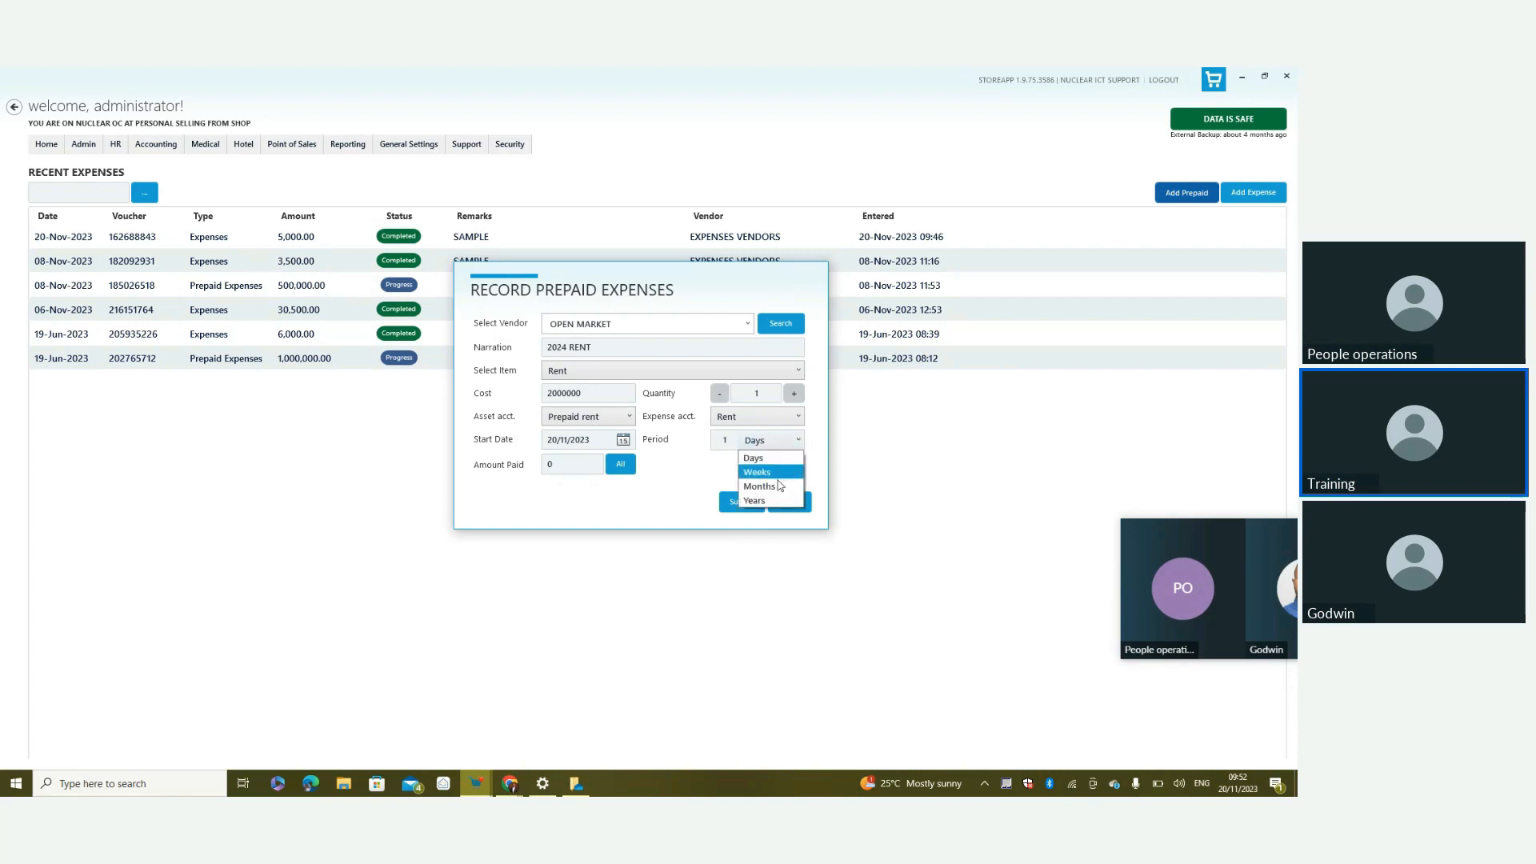
left_click(767, 499)
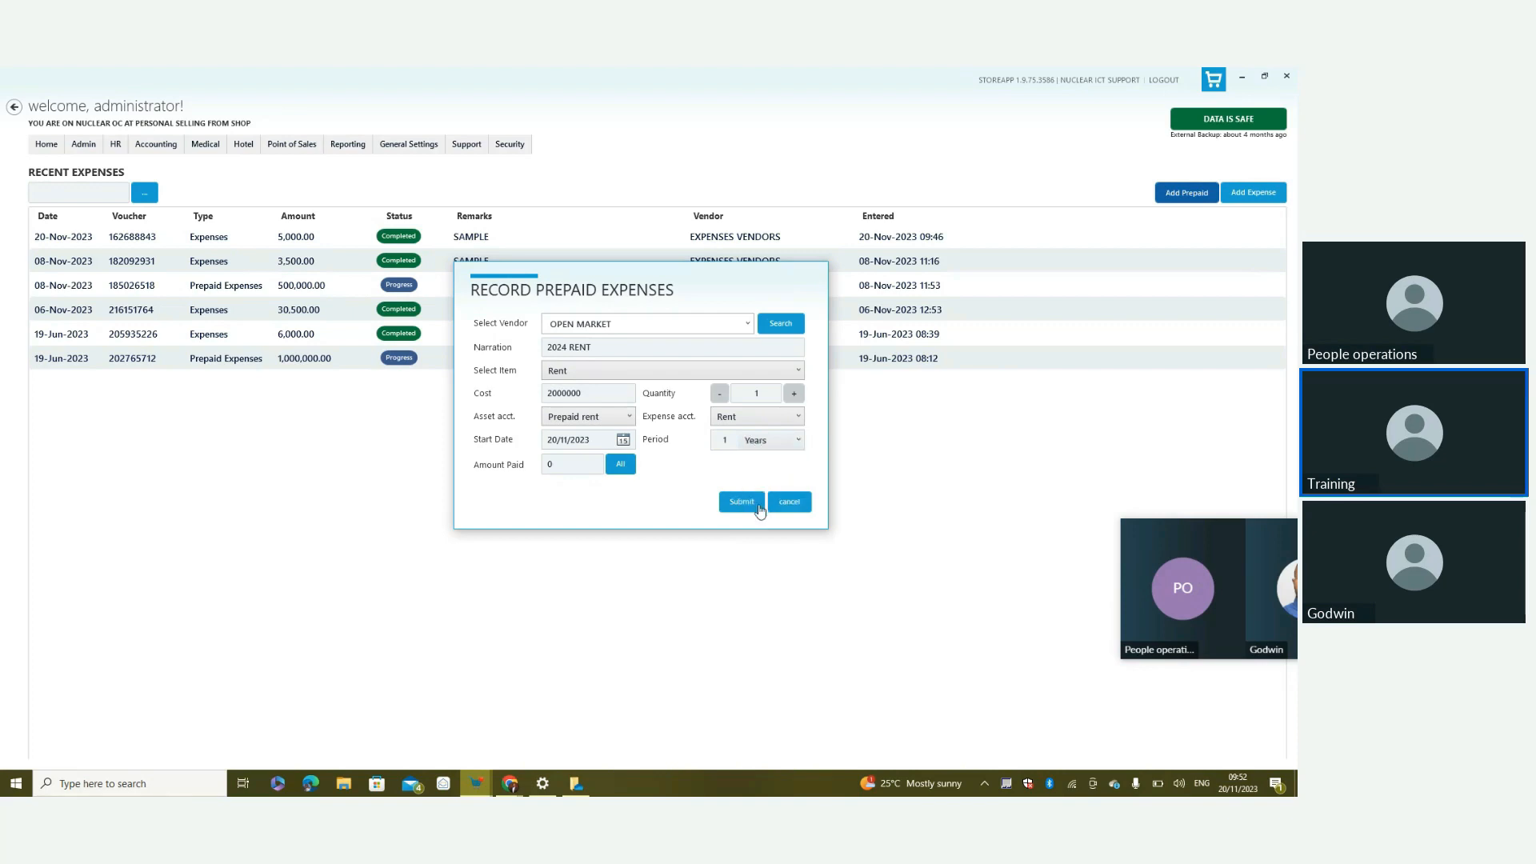
left_click(770, 441)
left_click(730, 443)
left_click(776, 441)
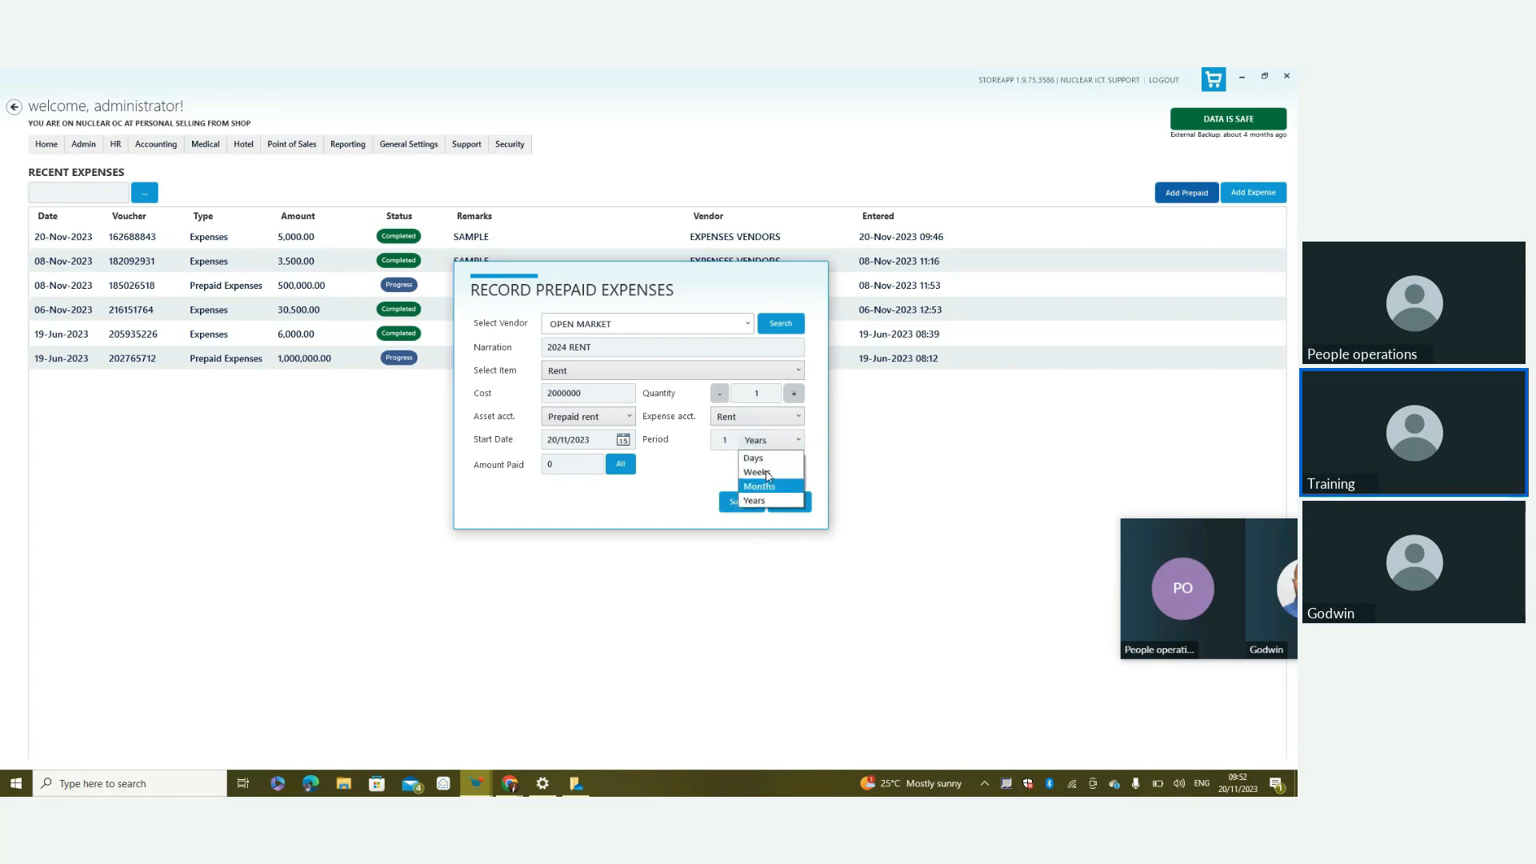
left_click(772, 487)
type("6")
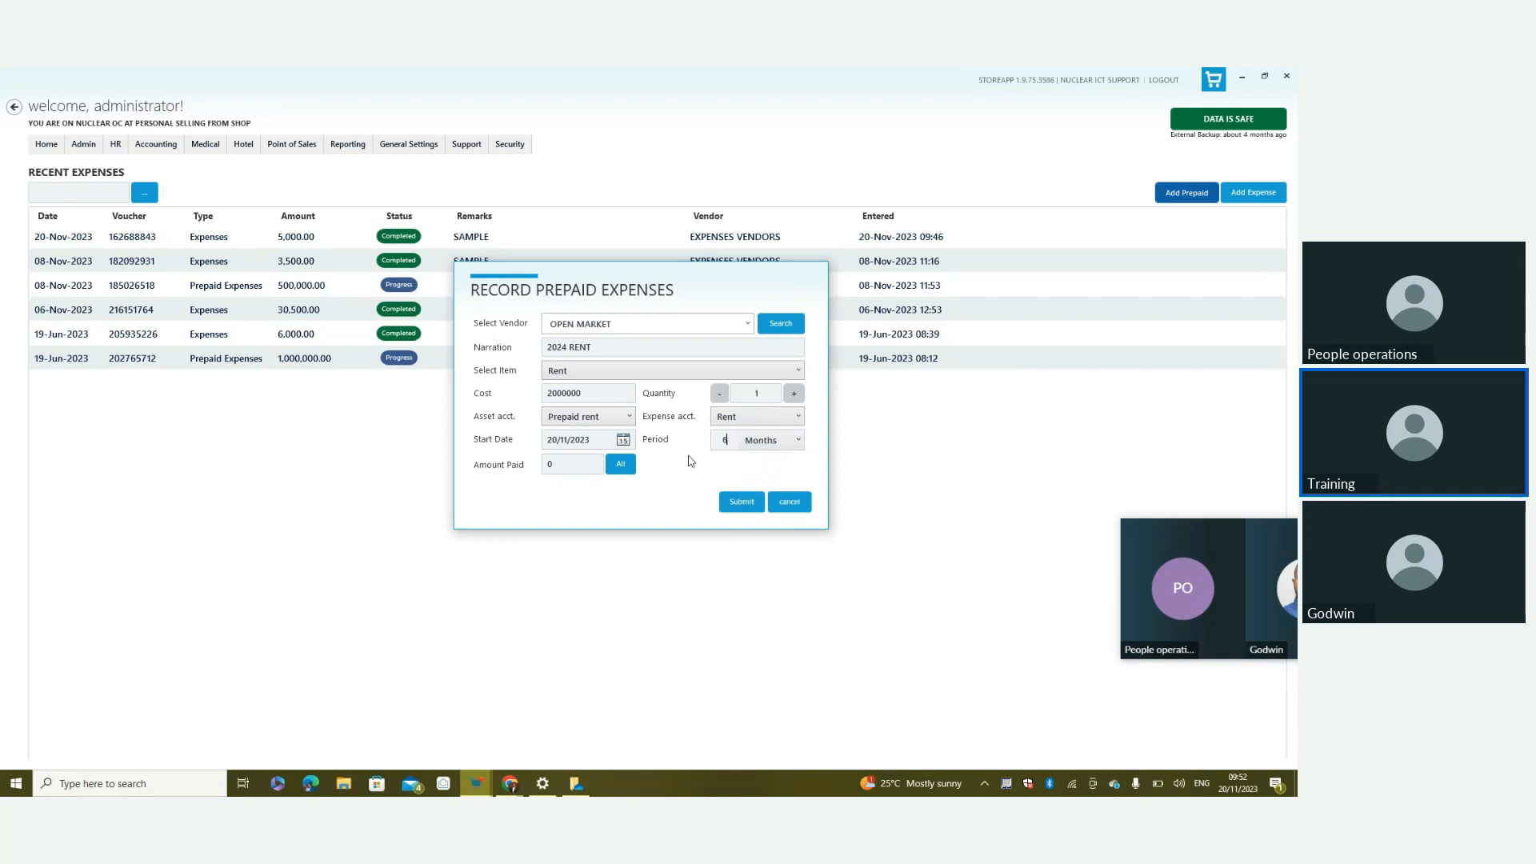
Submit with vendor TEST after dismissing the open market warning, then select the pending entry
left_click(744, 508)
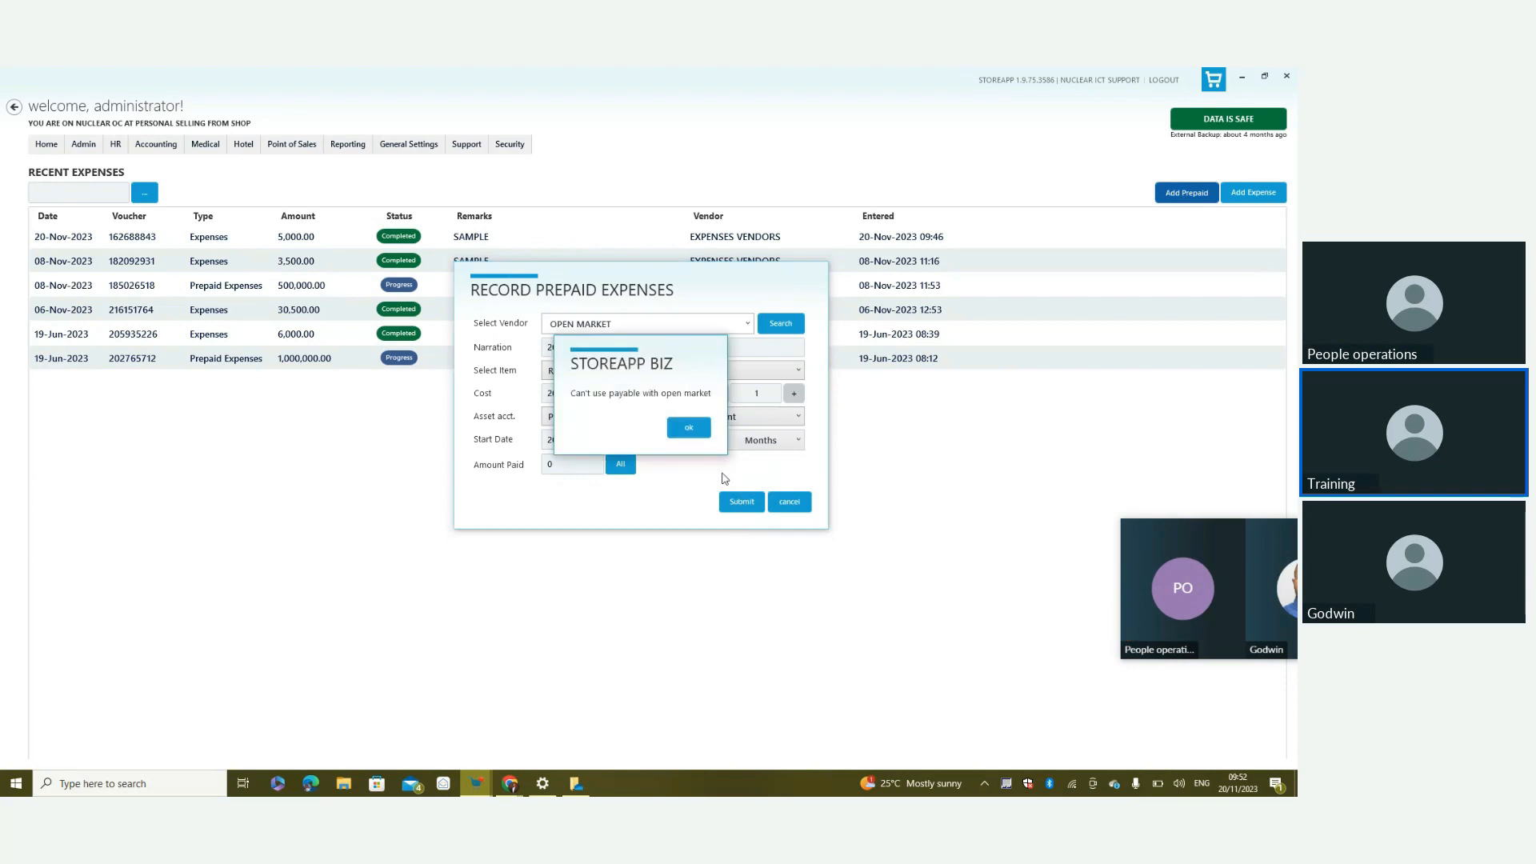
left_click(701, 437)
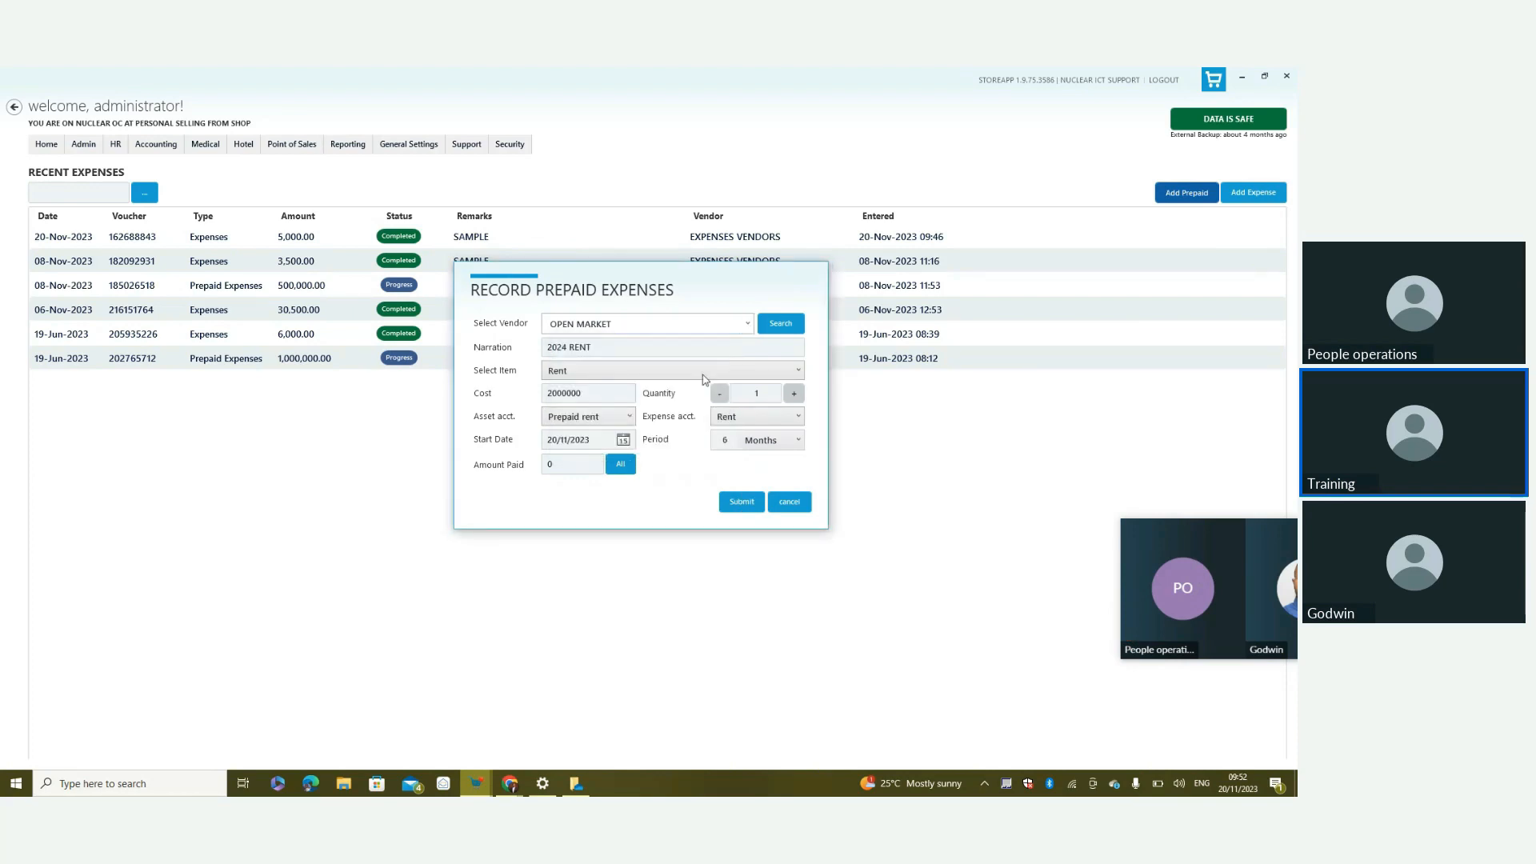
left_click(749, 324)
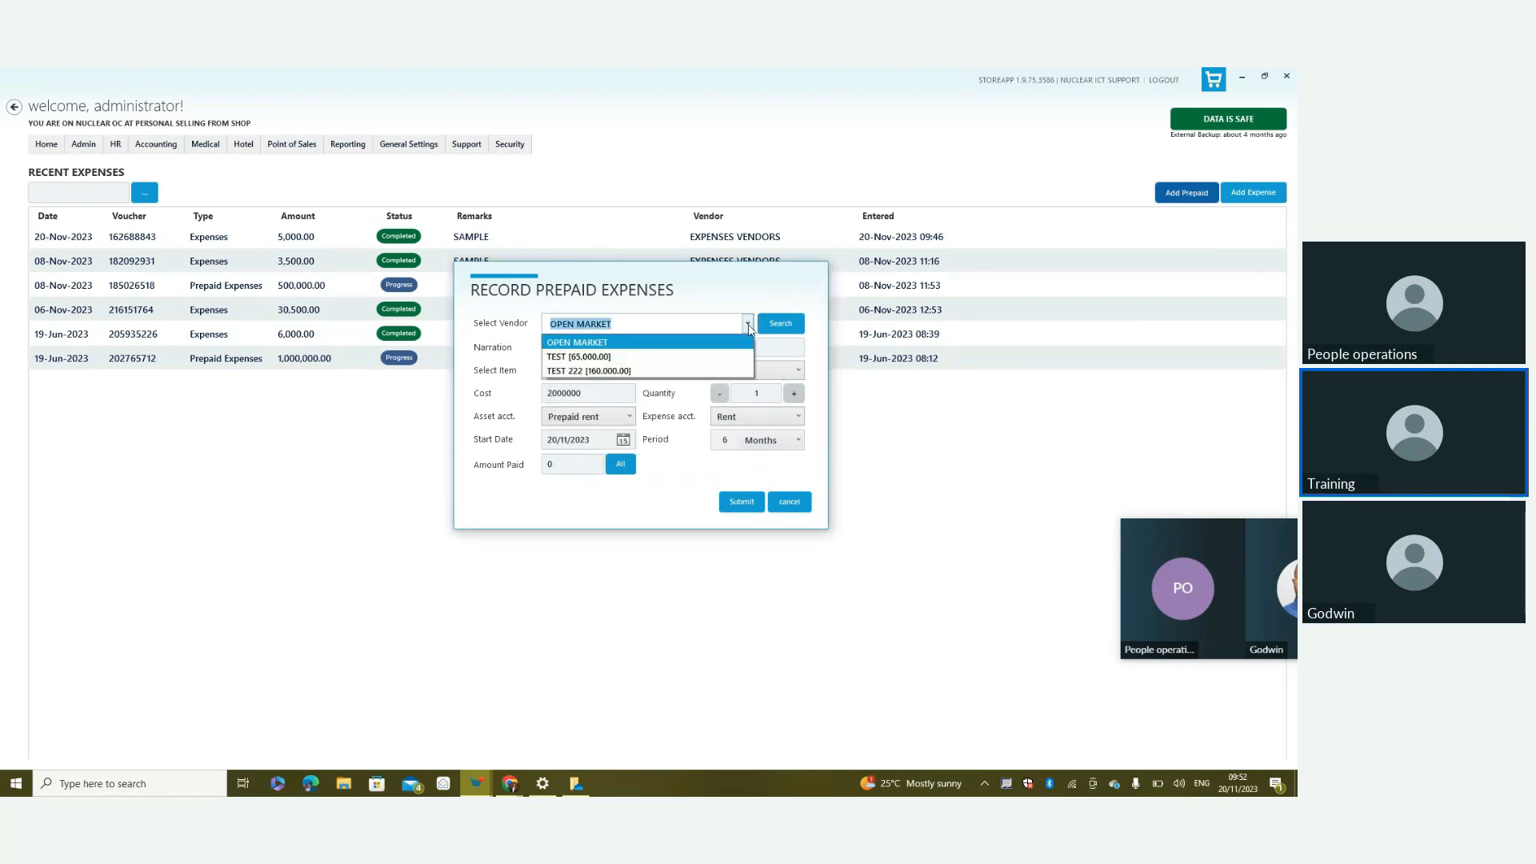
left_click(658, 361)
left_click(740, 503)
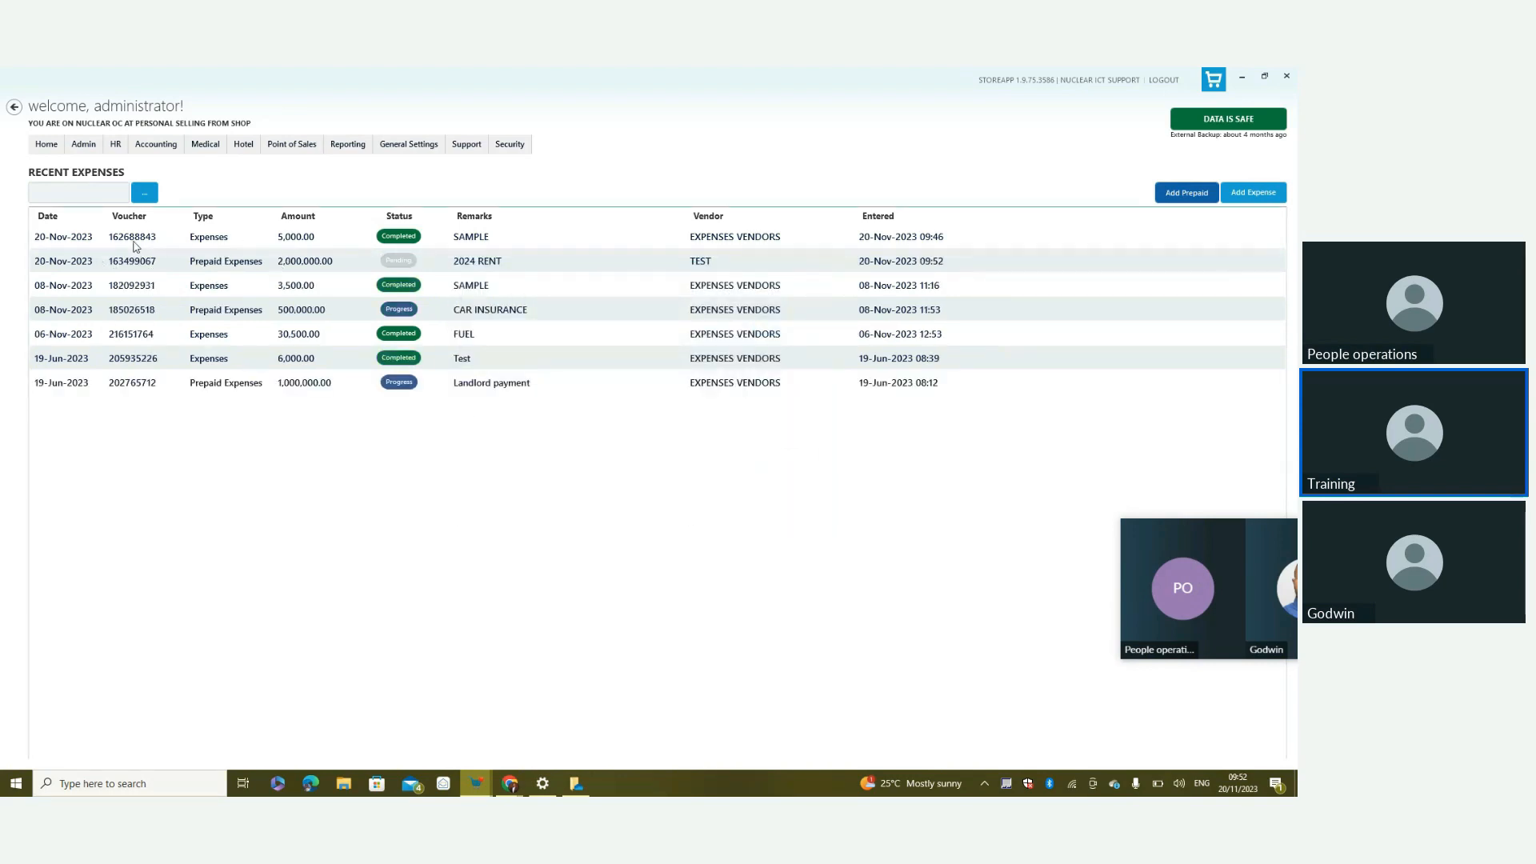
left_click(113, 264)
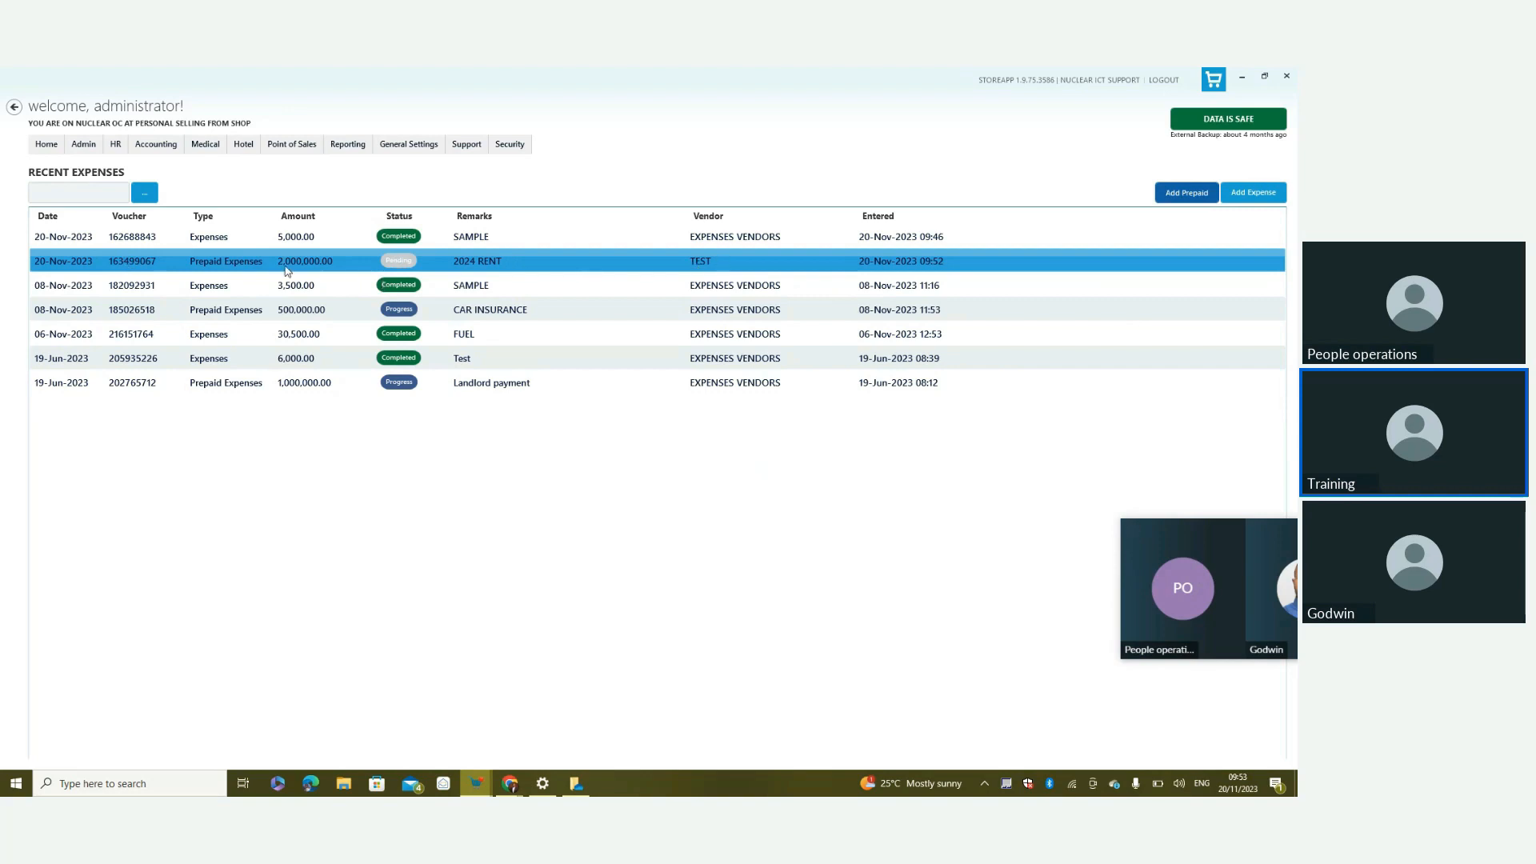
Authorize and confirm the amortization schedule of the 2,000,000.00 2024 RENT expense
right_click(420, 264)
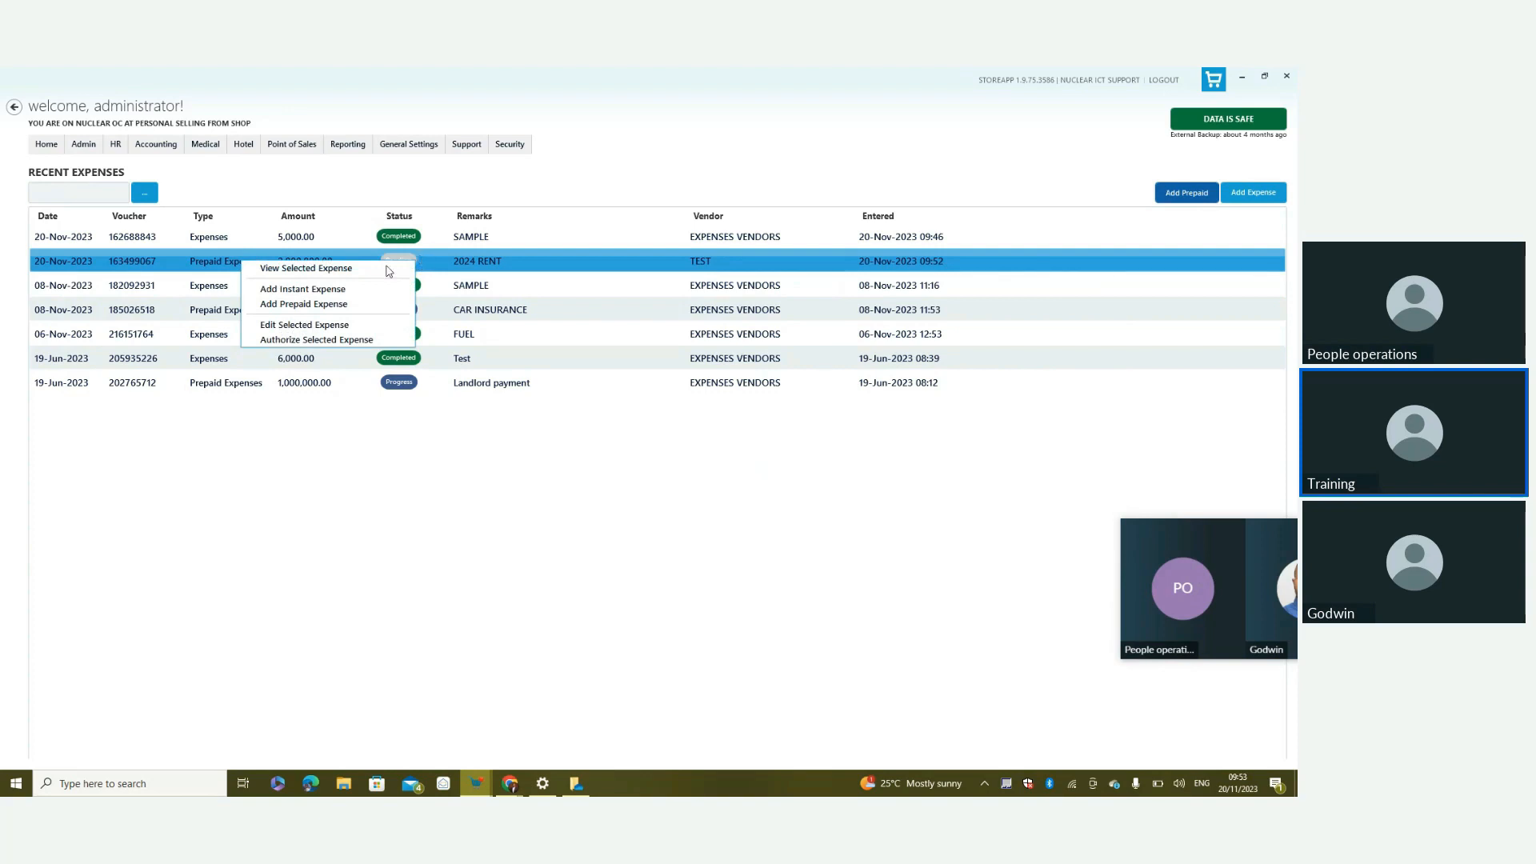
left_click(320, 343)
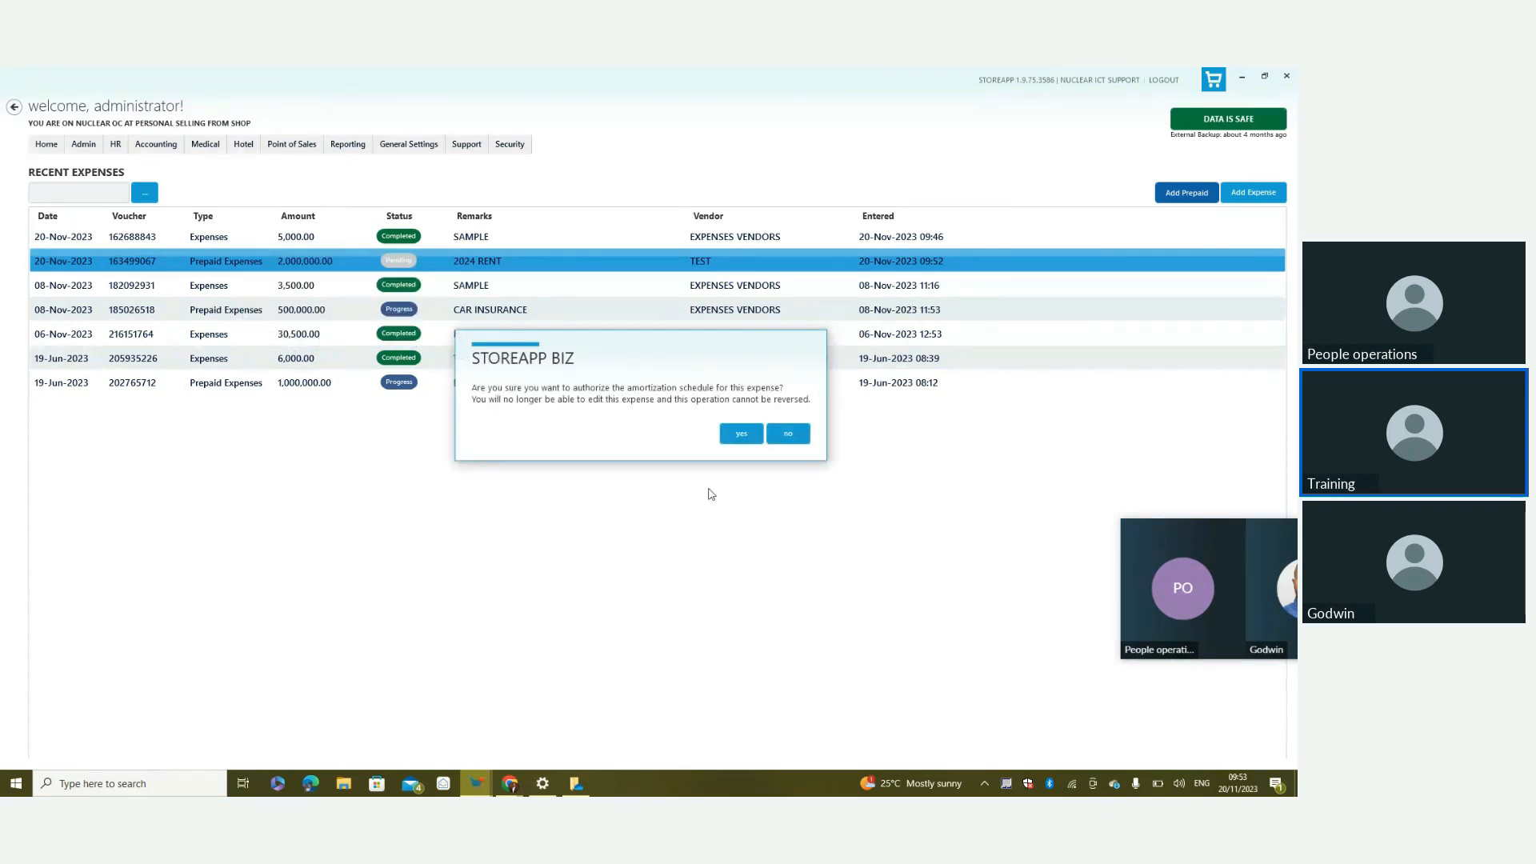
left_click(725, 437)
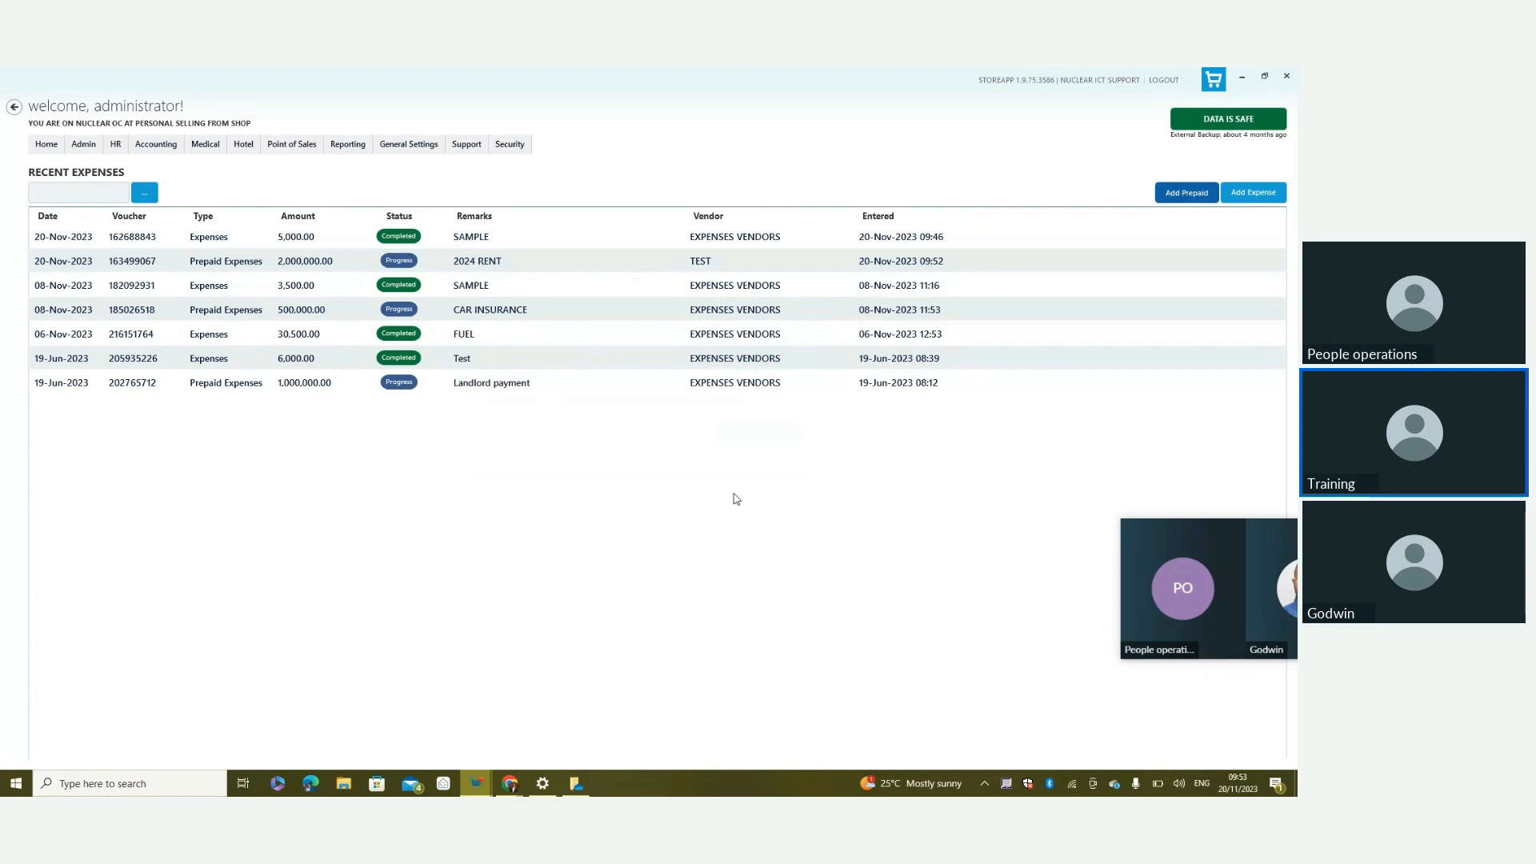
left_click_drag(1204, 553, 1021, 630)
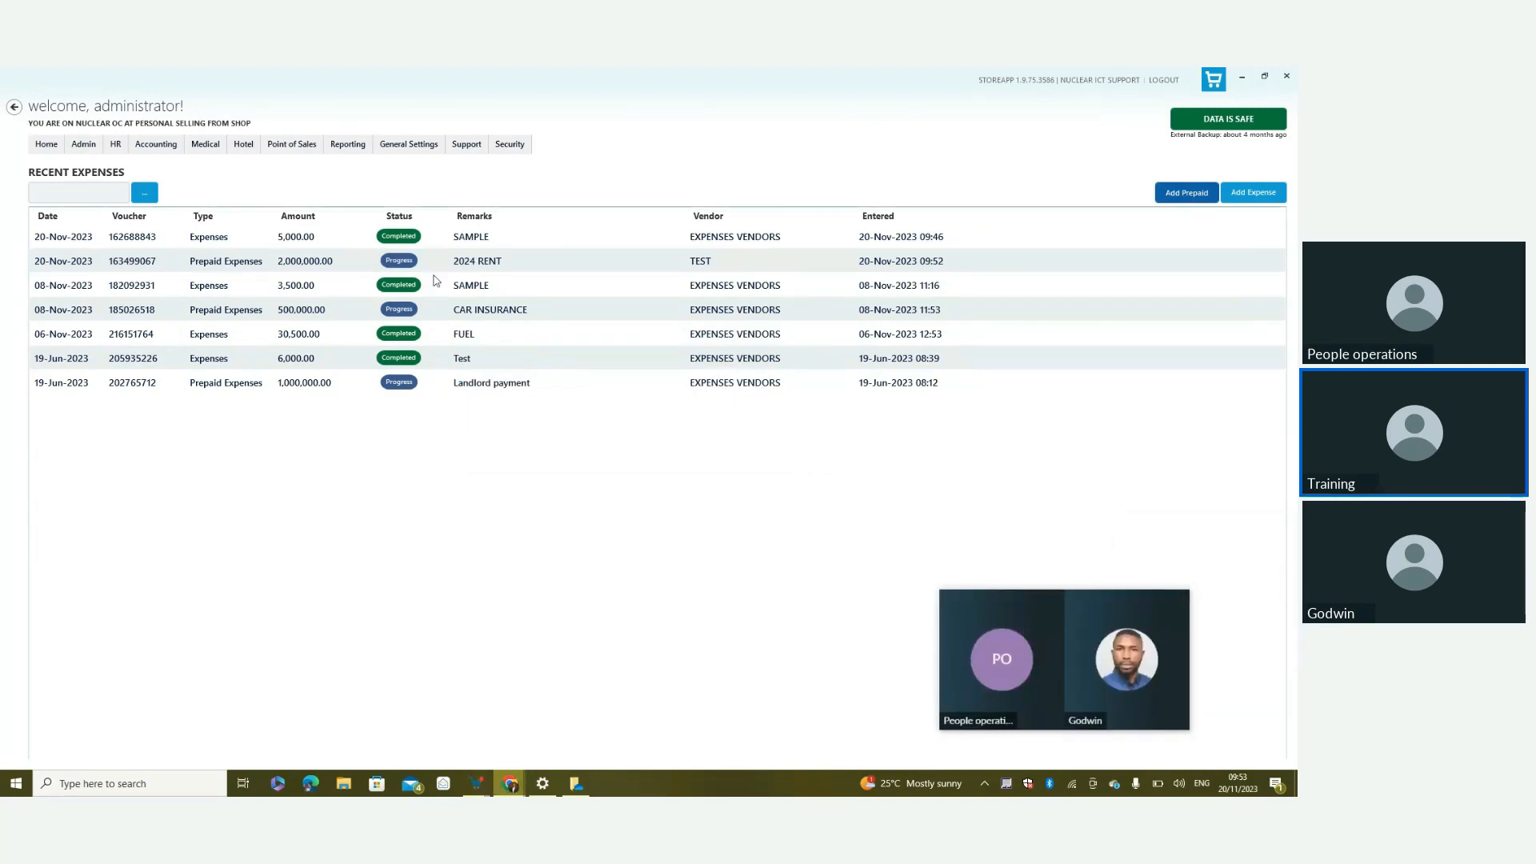
Open the 2024 RENT expense details, inspect the 20 Nov 2023 schedule entry, then close them
double_click(360, 260)
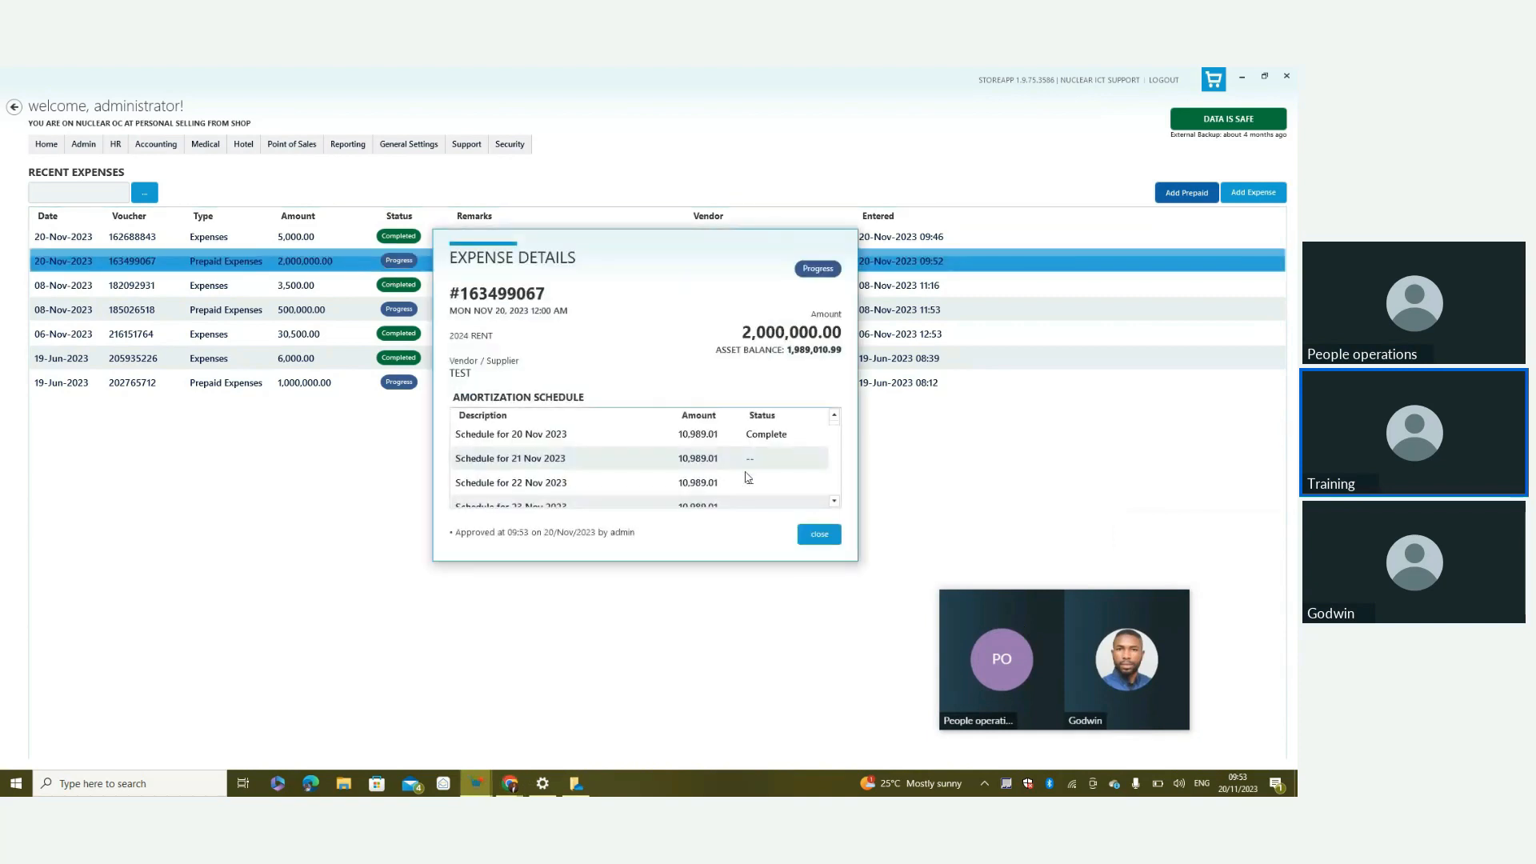
scroll(751, 470, "up", 2)
left_click(719, 439)
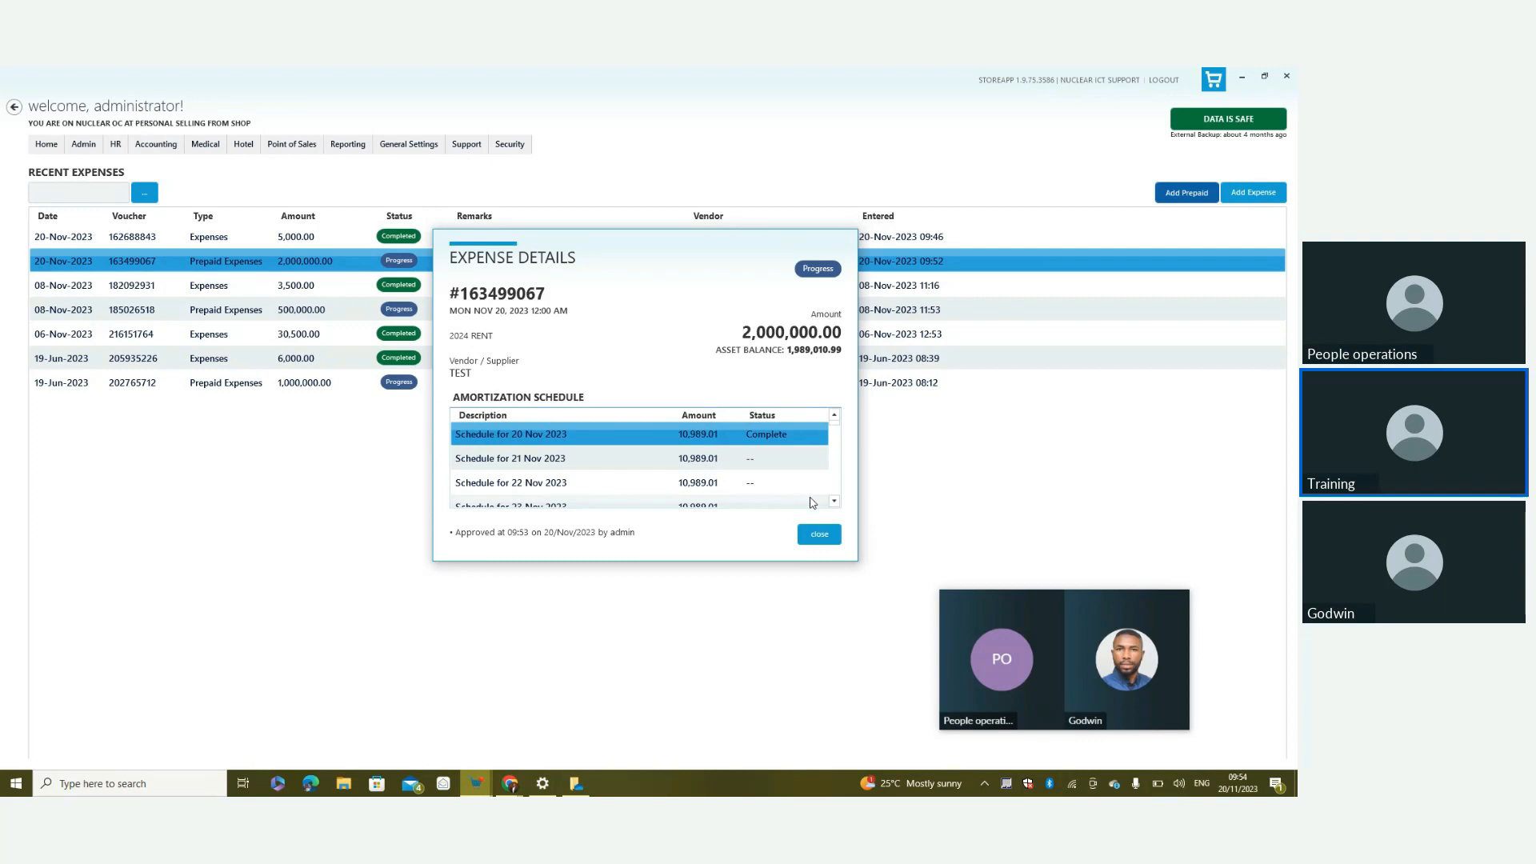
left_click(817, 536)
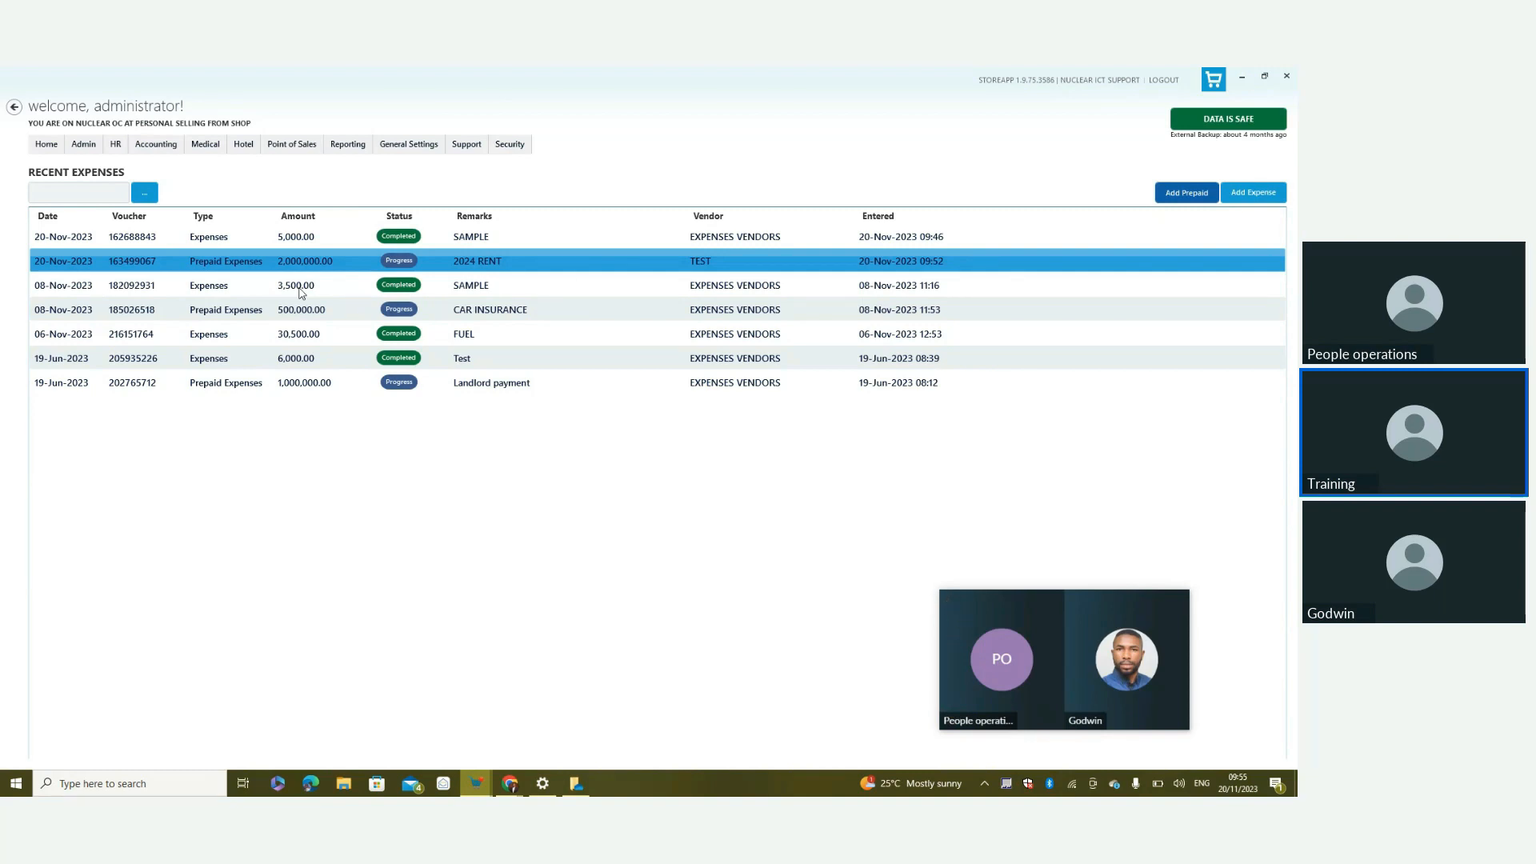
Go to Manage Assets and open then cancel the Add New and Add Existing asset forms
left_click(159, 146)
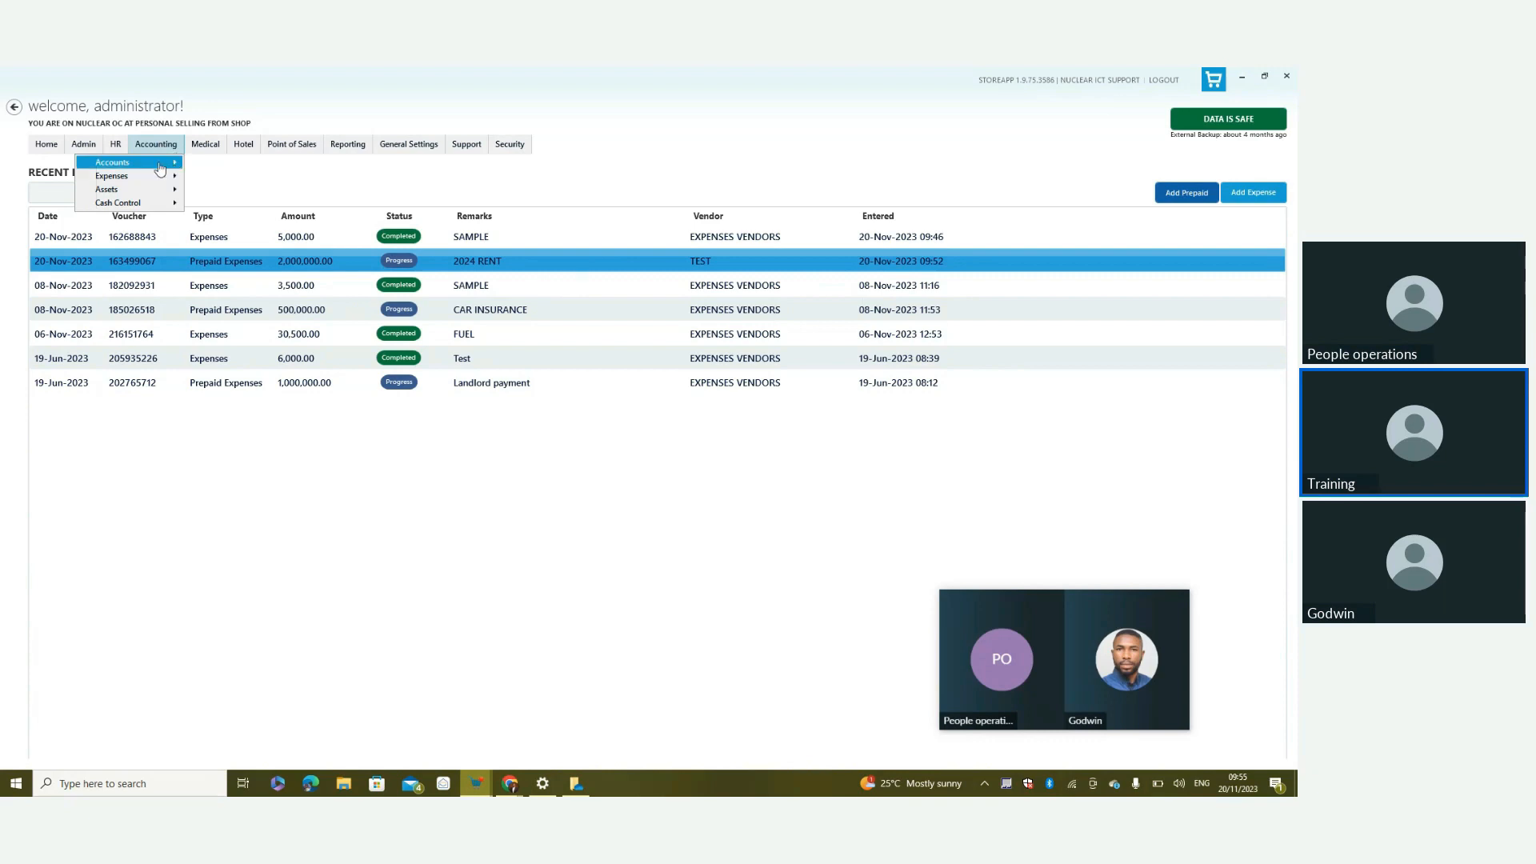
mouse_move(158, 178)
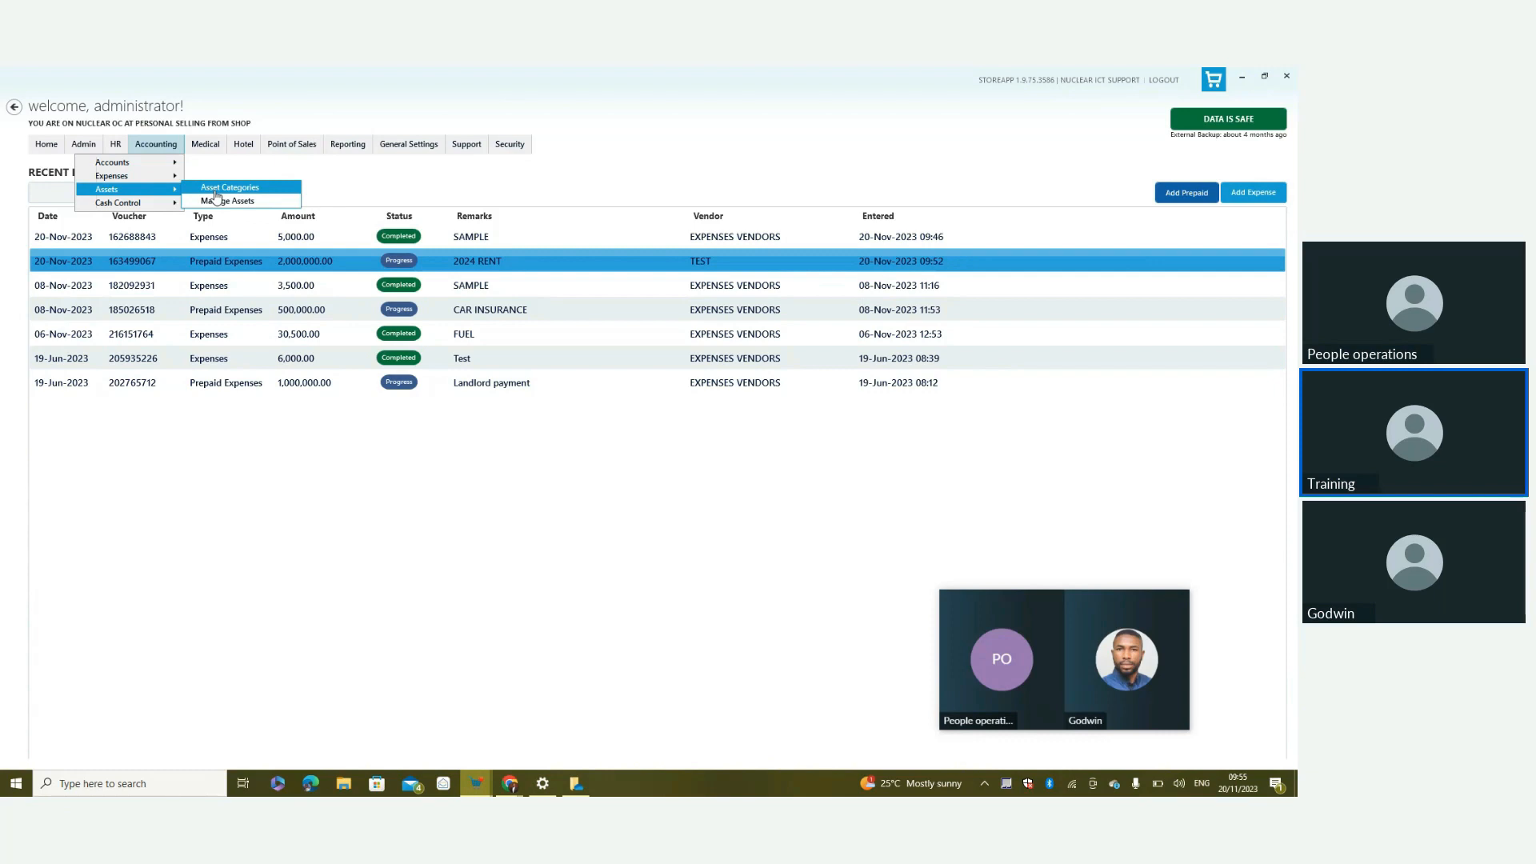
left_click(257, 204)
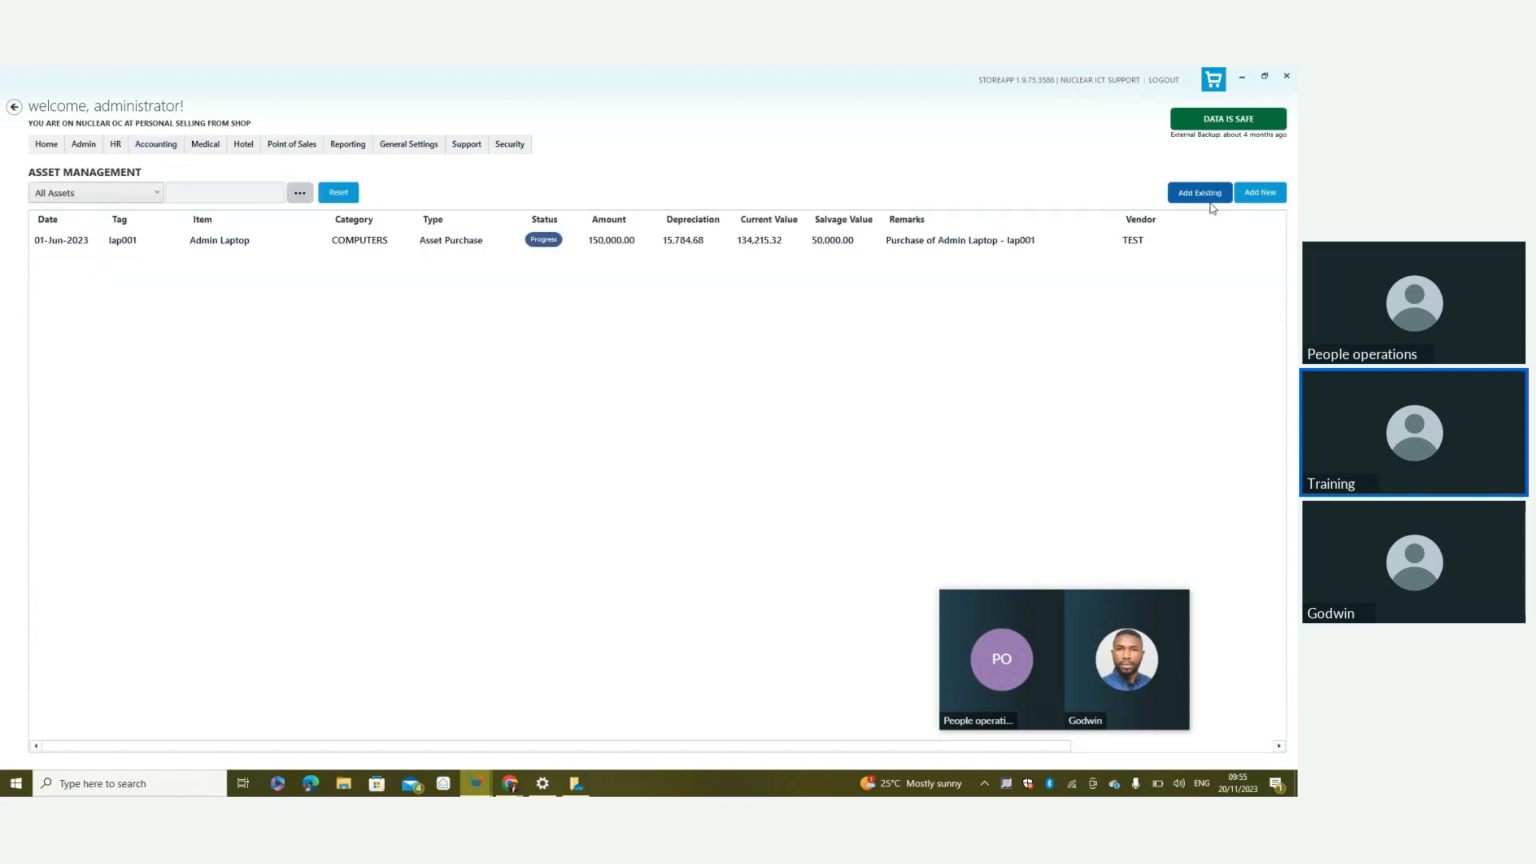
left_click(1258, 195)
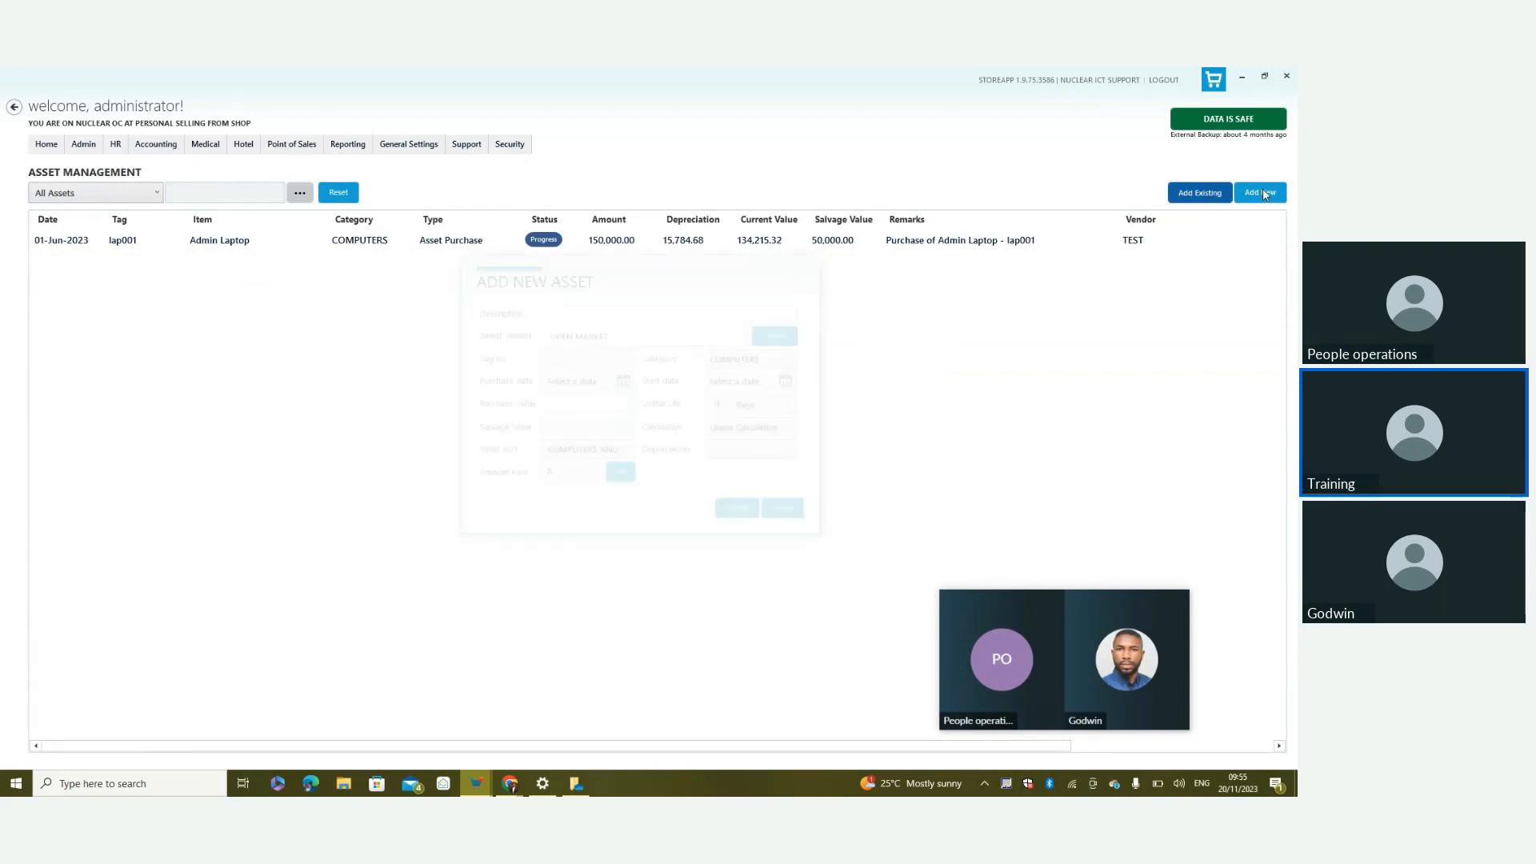
left_click(790, 515)
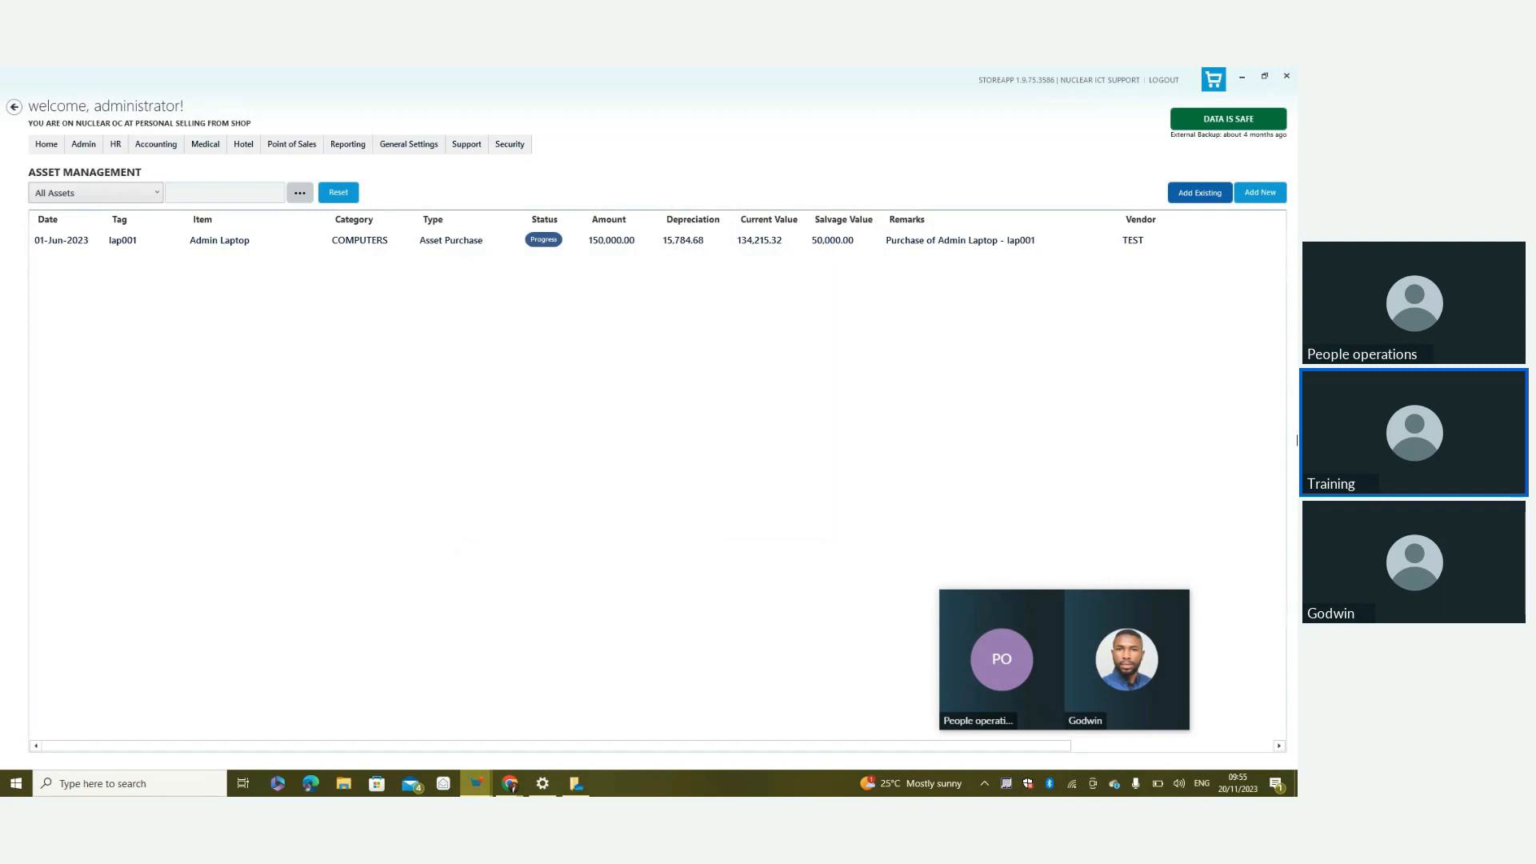
left_click(1199, 194)
left_click(804, 500)
Open Accounting > Assets > Asset Categories and select the COMPUTERS category
left_click(152, 145)
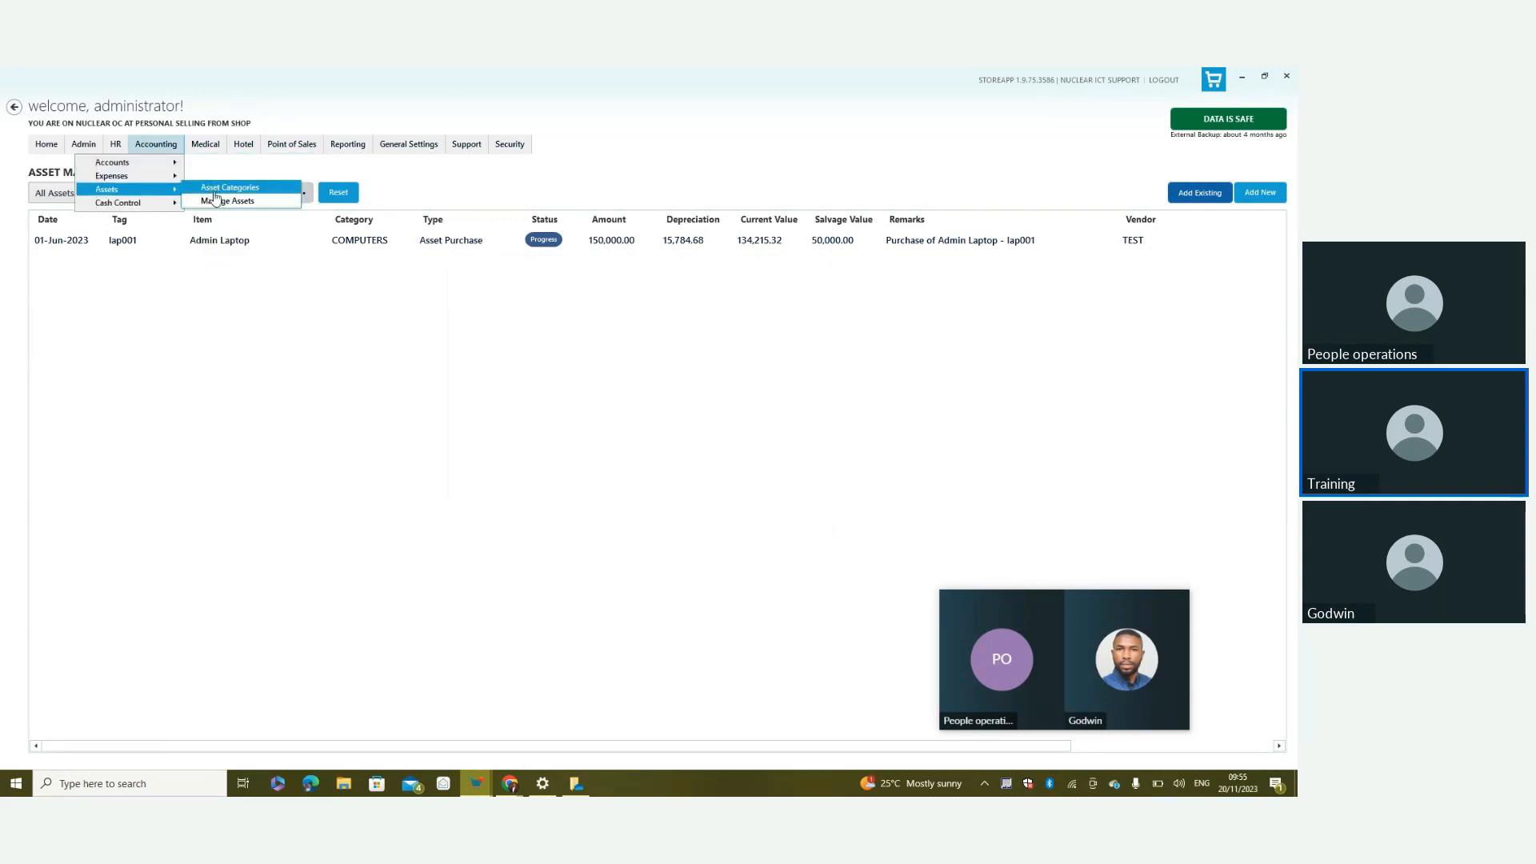
left_click(224, 202)
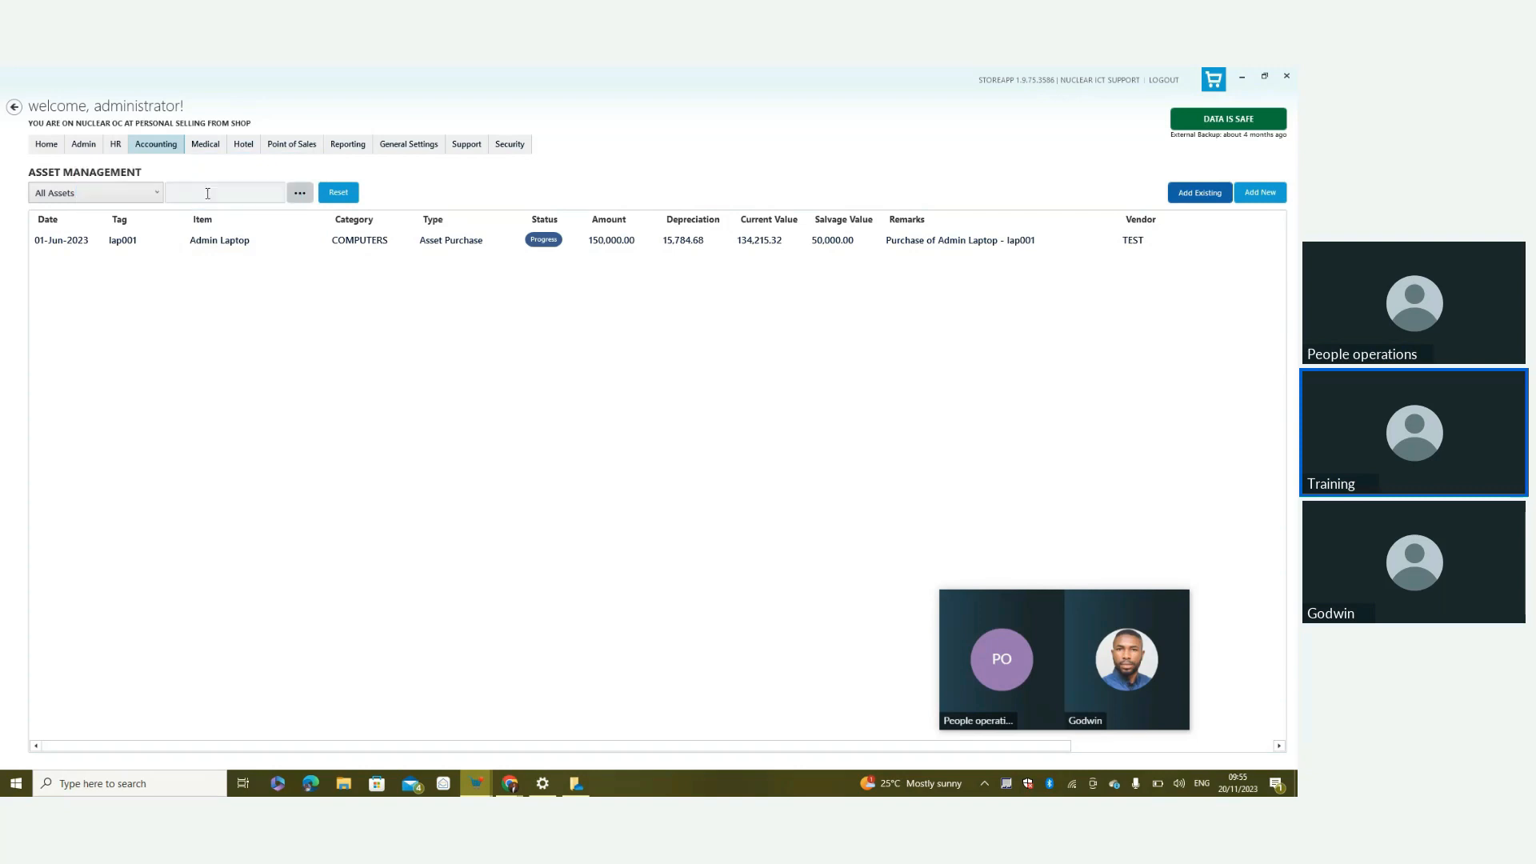
left_click(150, 152)
mouse_move(175, 192)
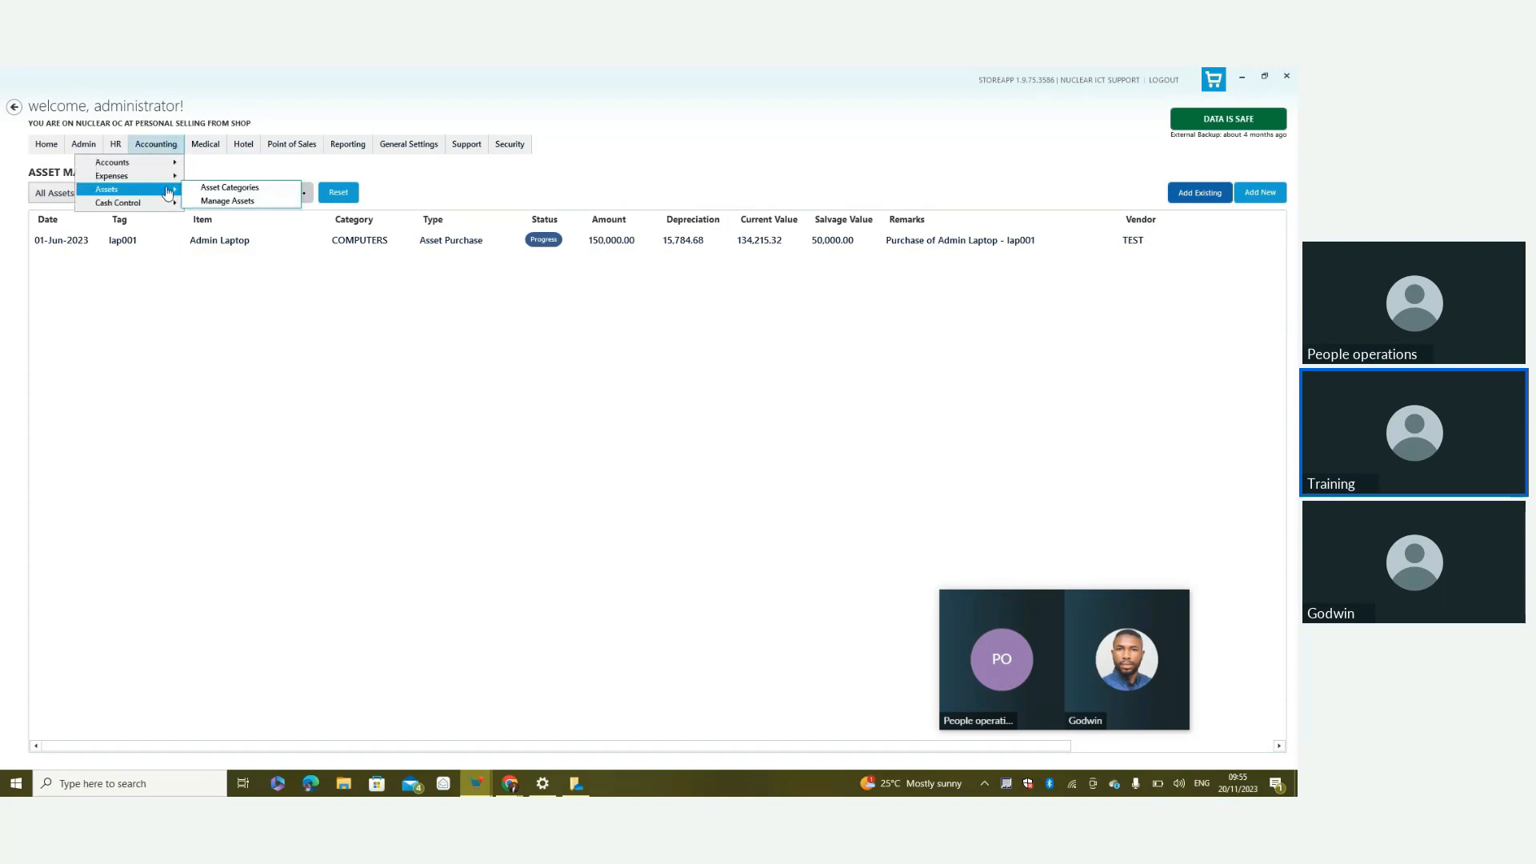
left_click(242, 184)
left_click(126, 243)
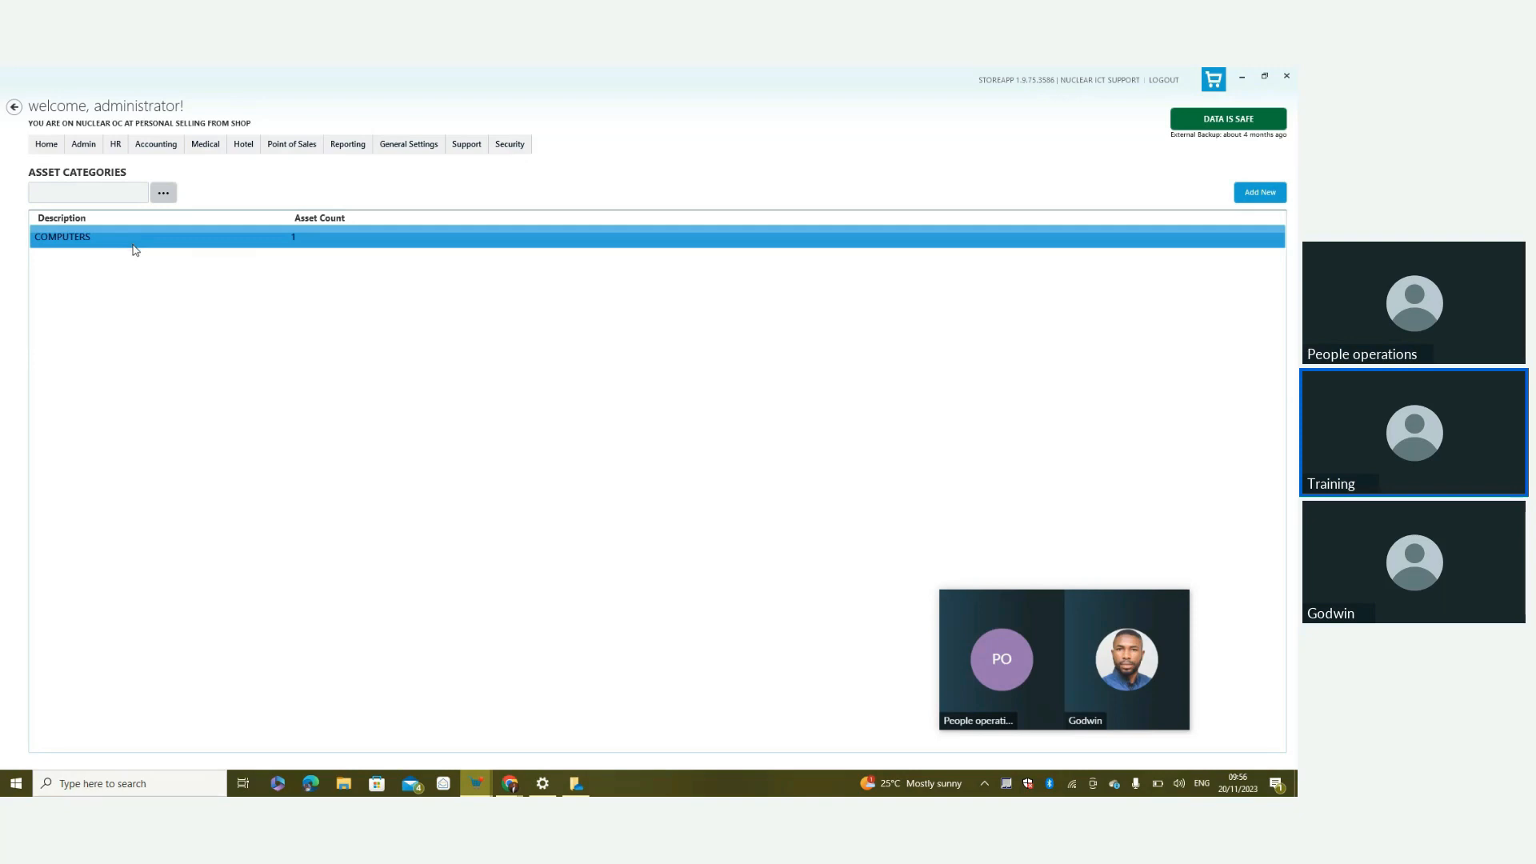
Open the Chart of Accounts, select COMPUTERS AND ELECTRONICS, and sort accounts by Type
left_click(156, 145)
mouse_move(178, 177)
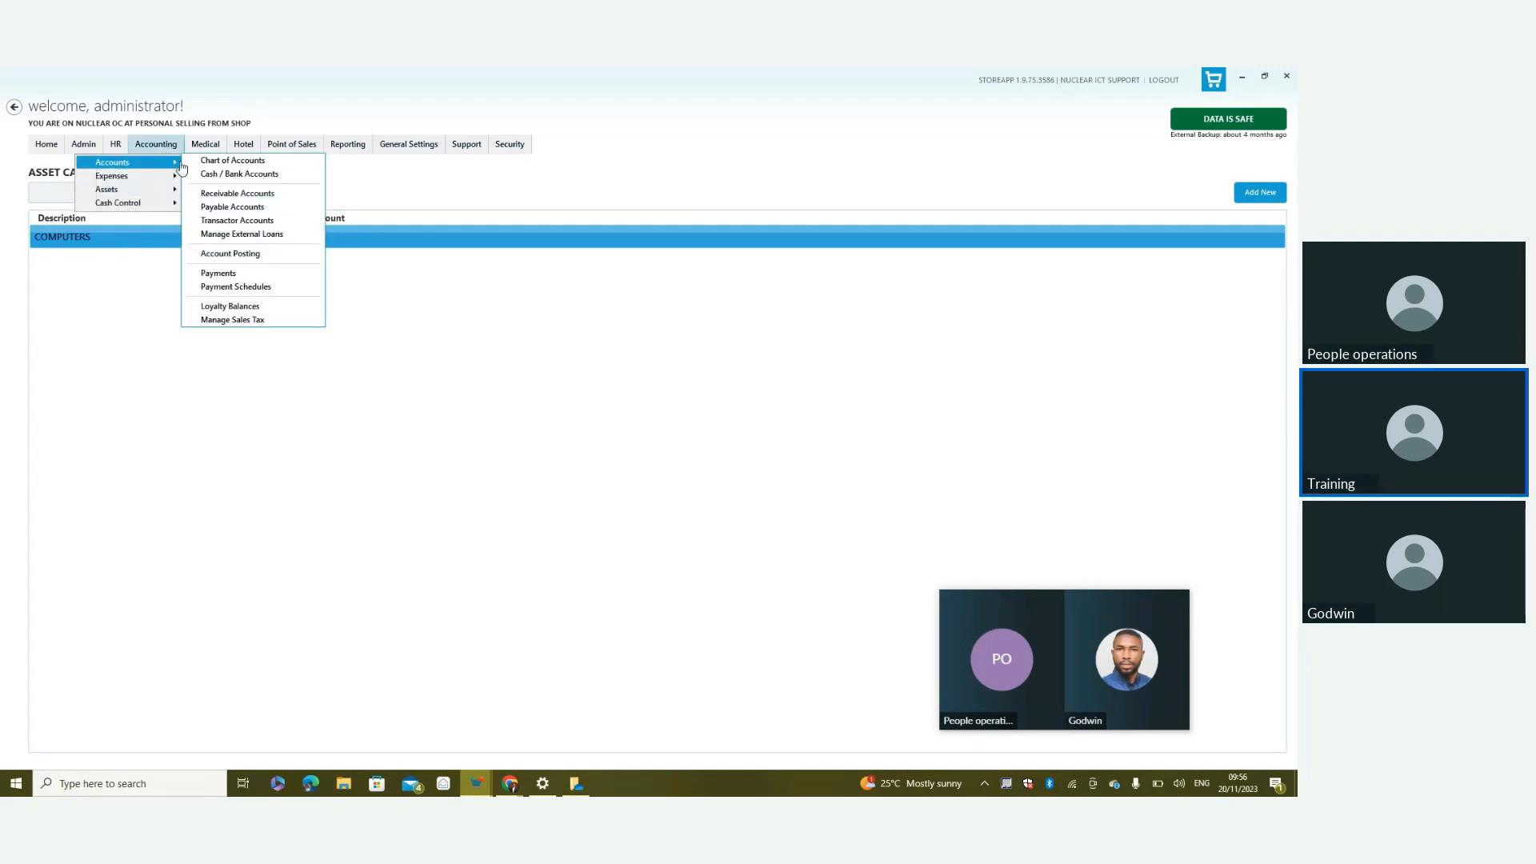
left_click(233, 162)
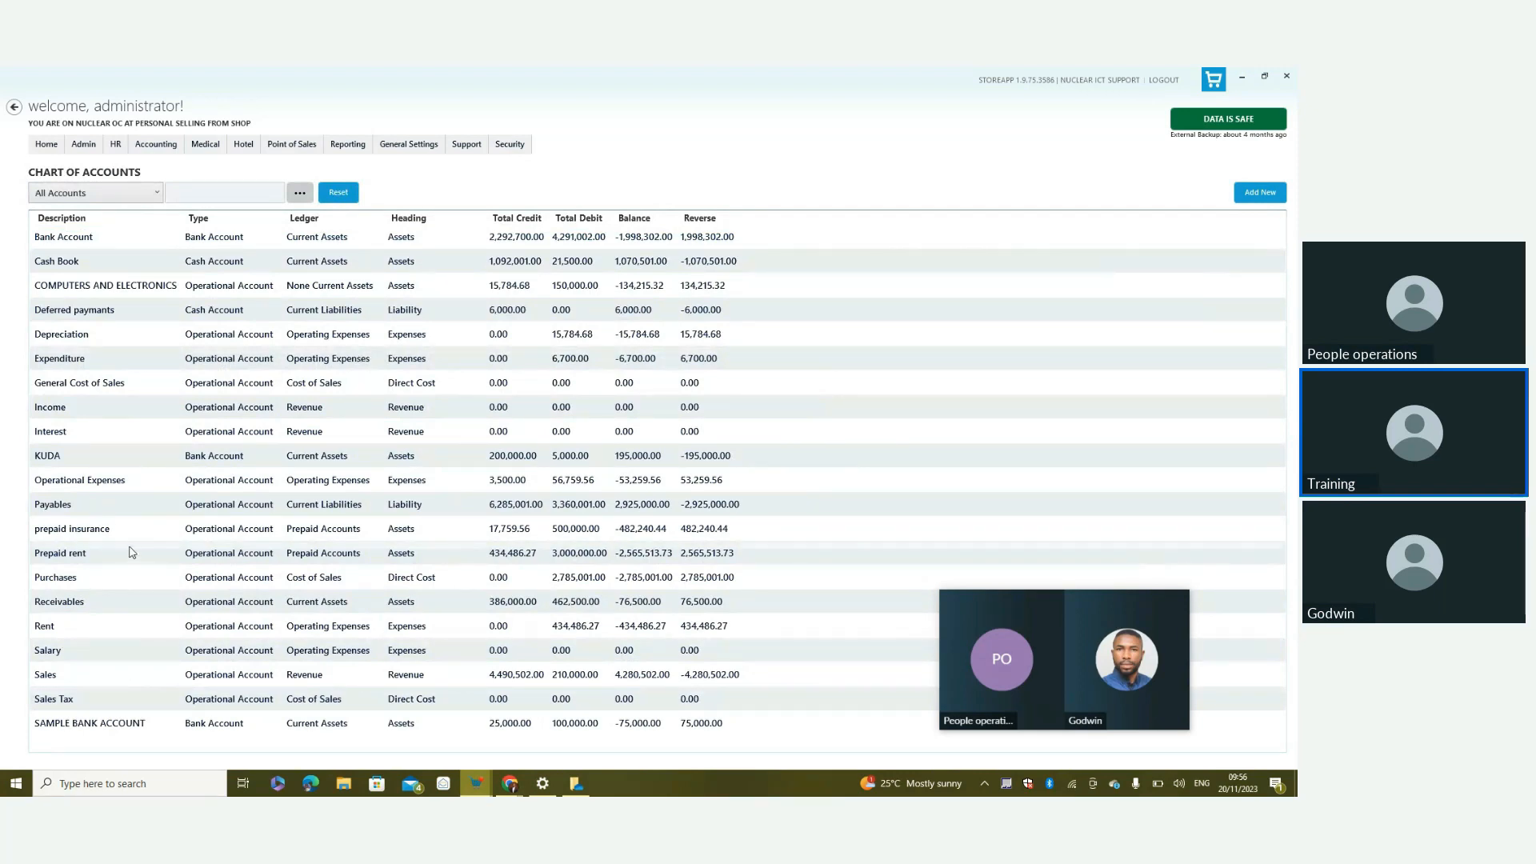
left_click(129, 295)
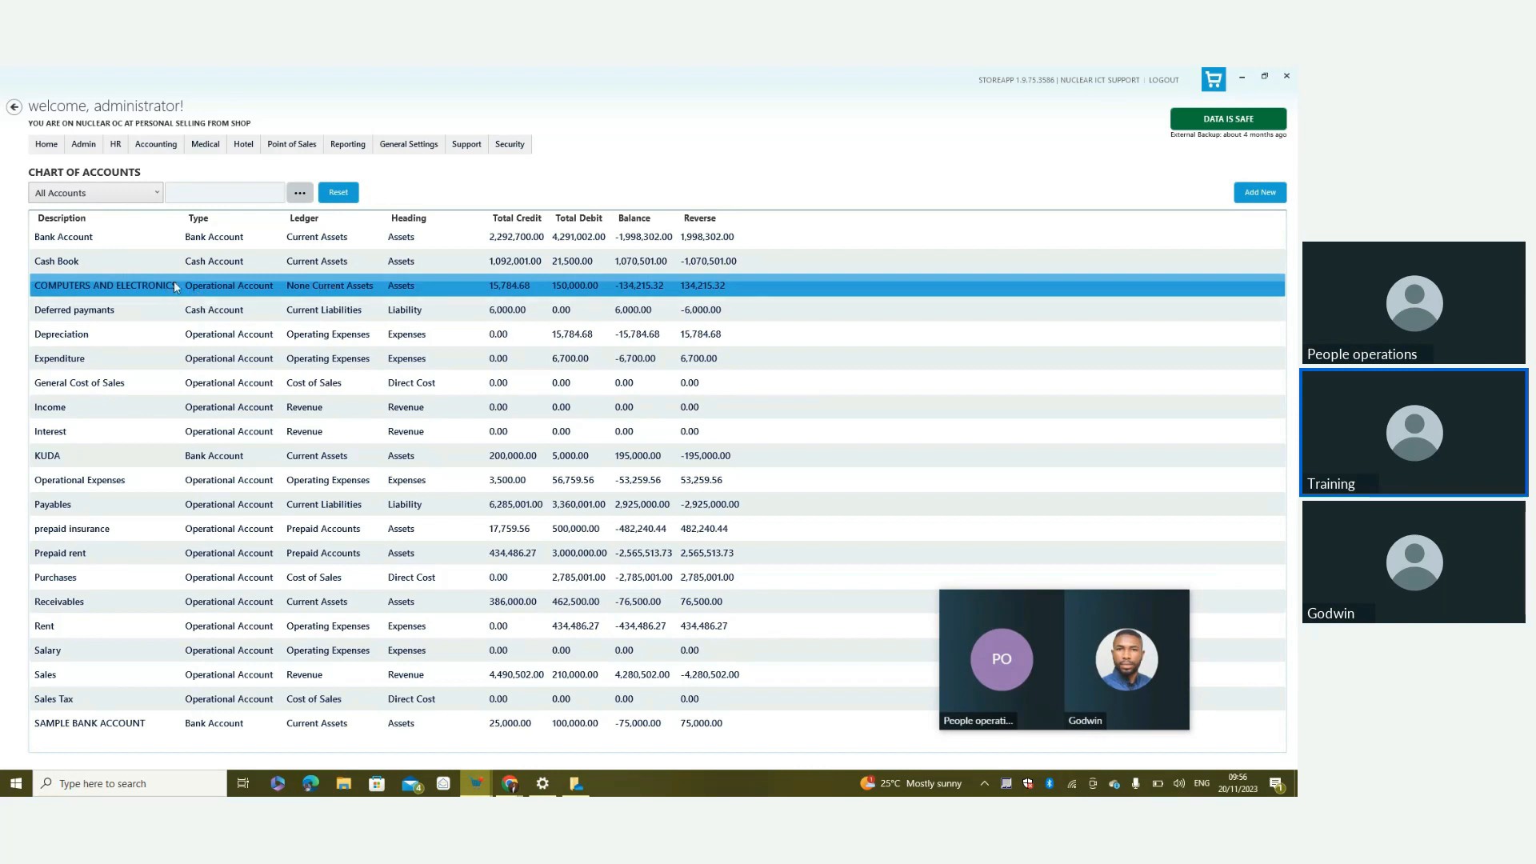
left_click(198, 219)
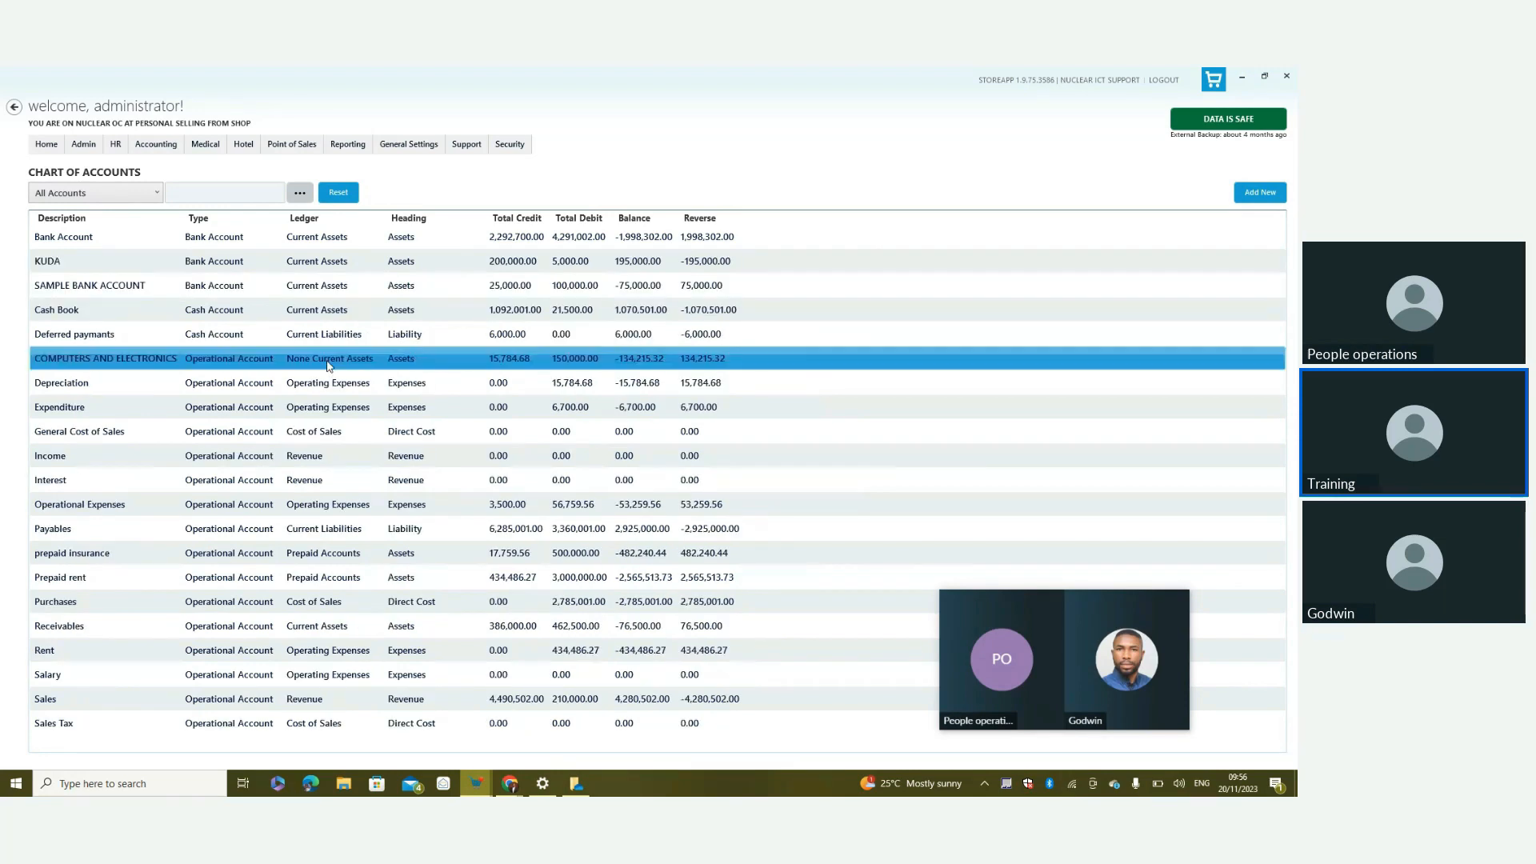
Create the FURNITURES AND FITTINGS account with None Current Assets as its nominal ledger
left_click(1260, 192)
type("U")
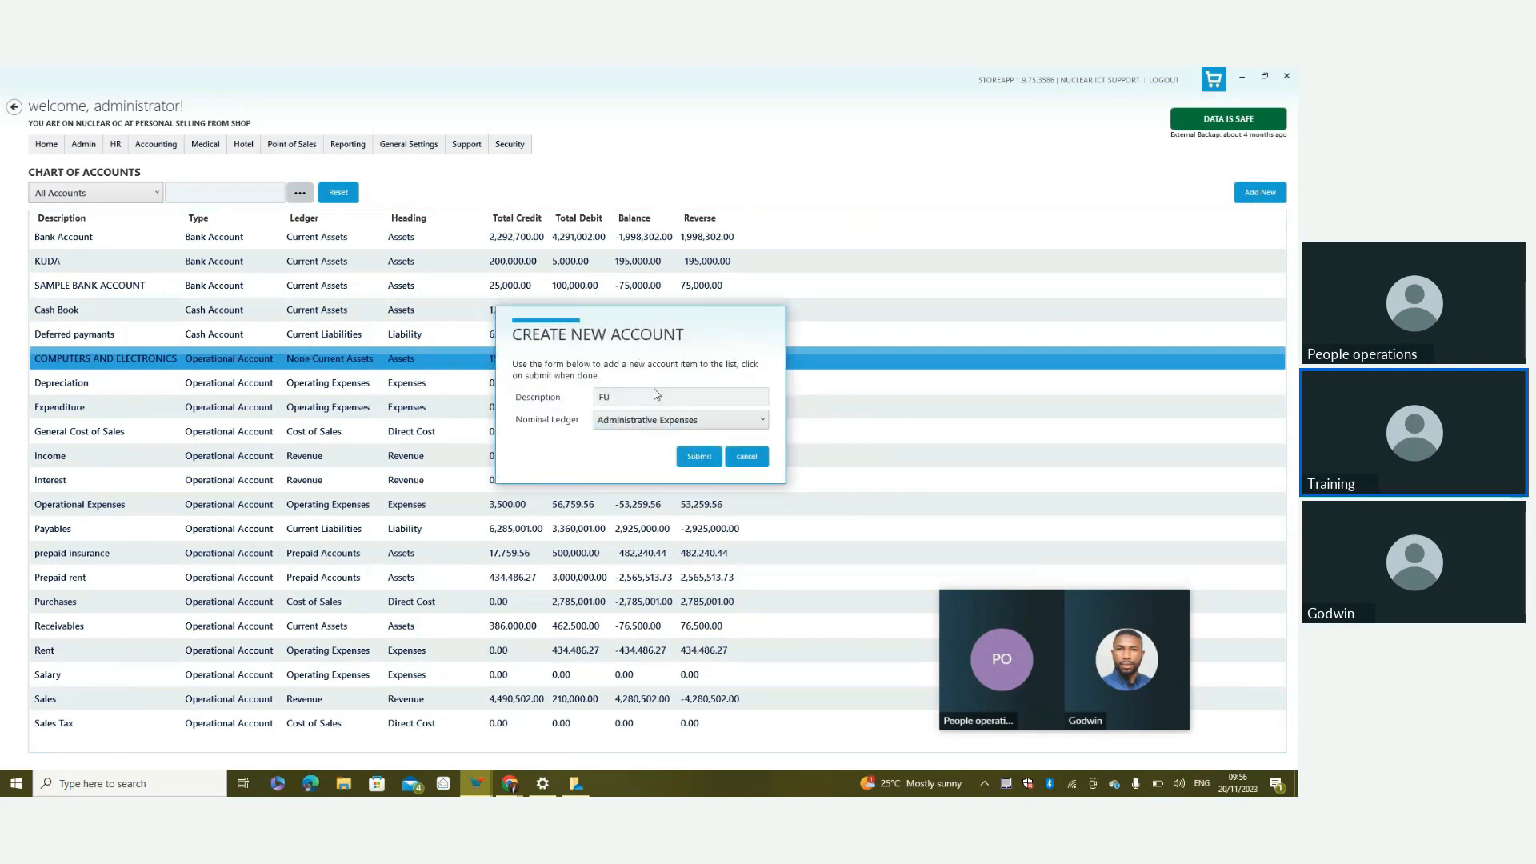
type("RNITURES AND FITTINGS")
left_click(707, 424)
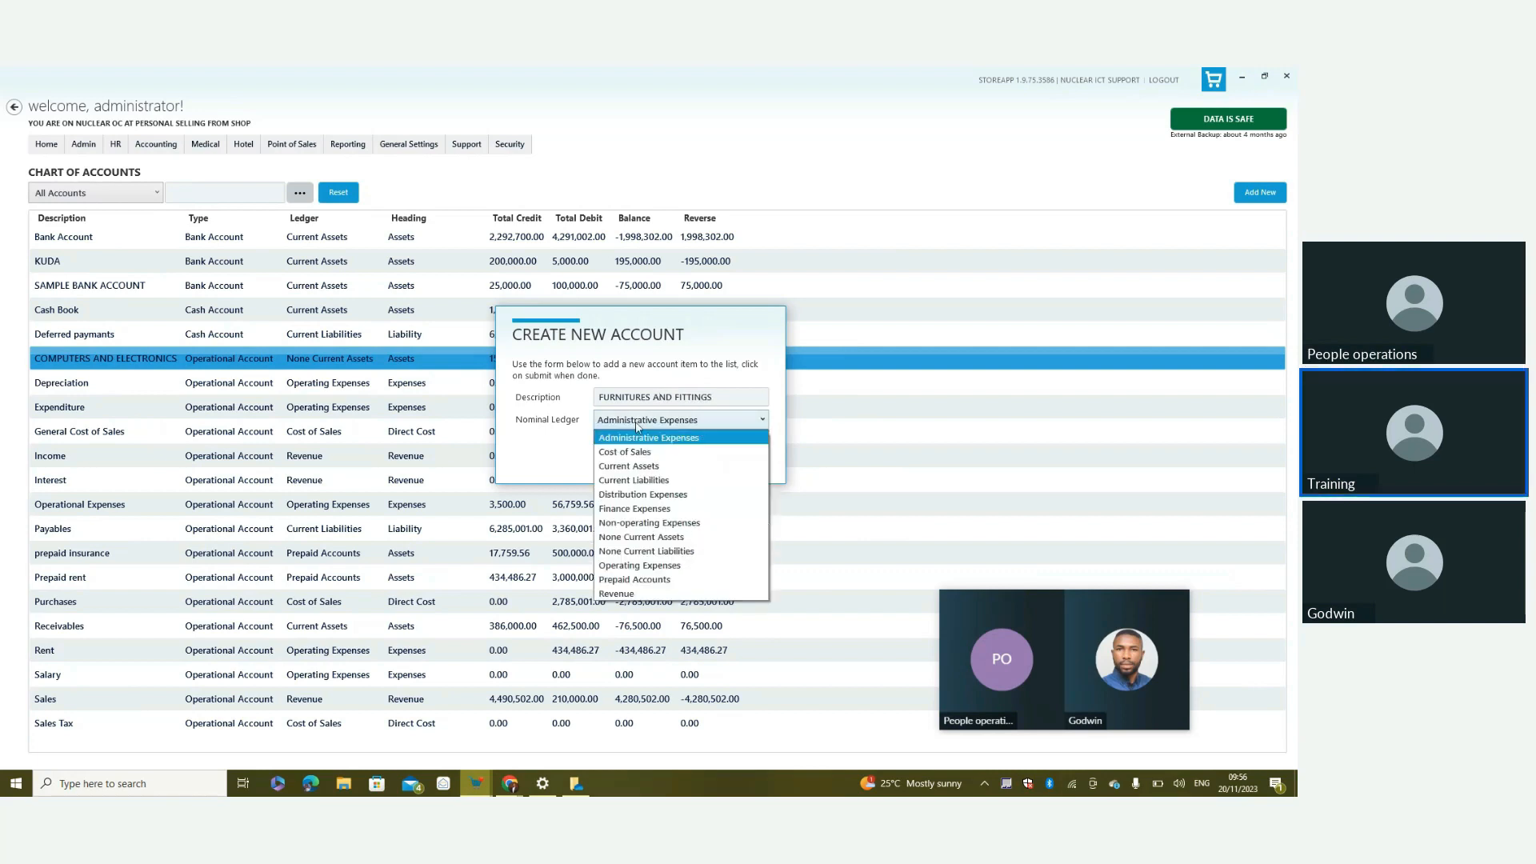
left_click(653, 539)
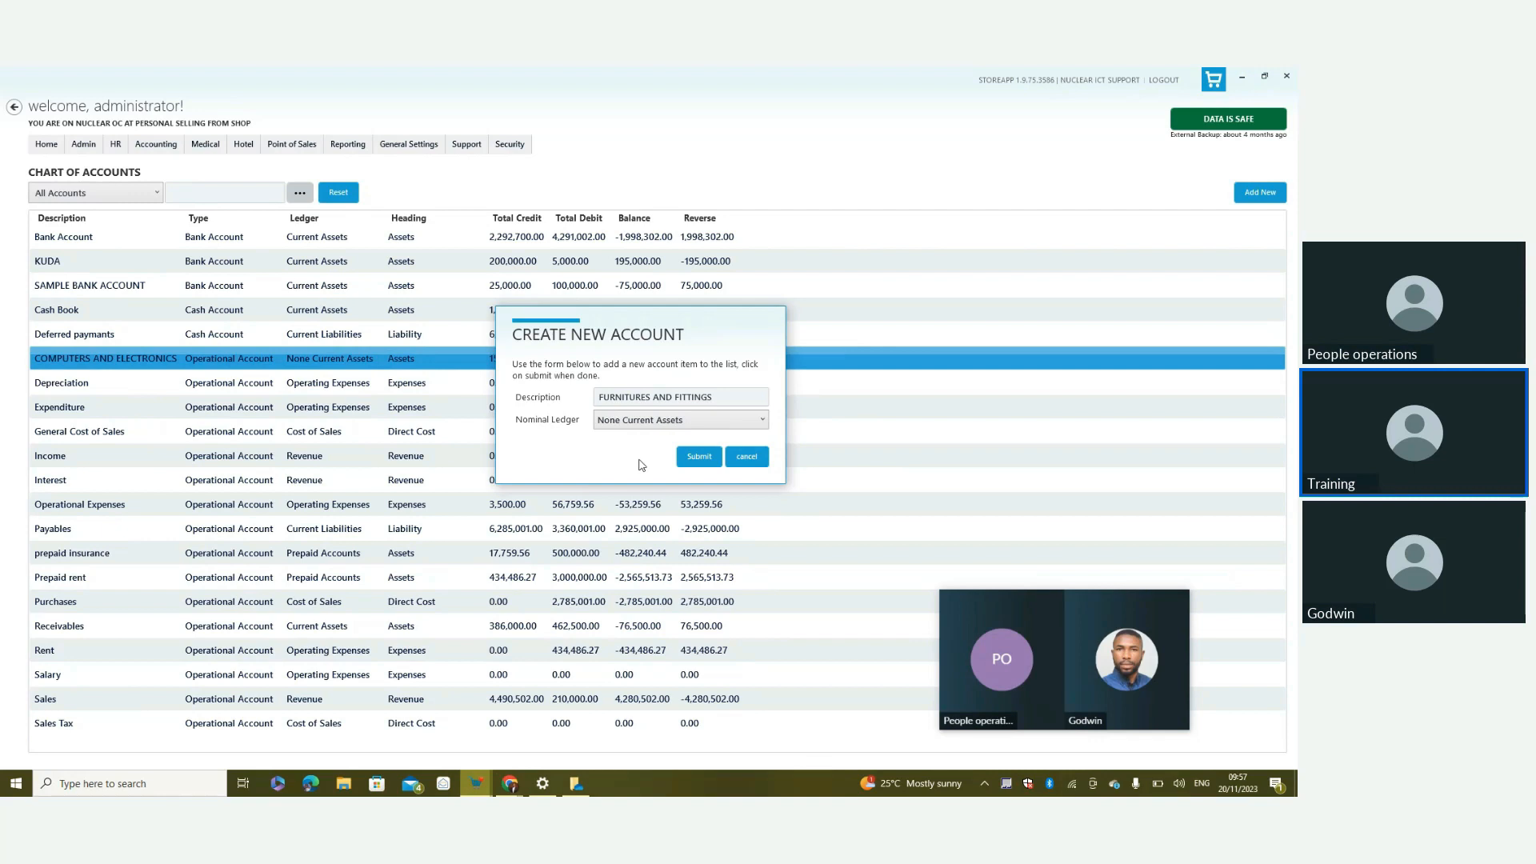
left_click(686, 459)
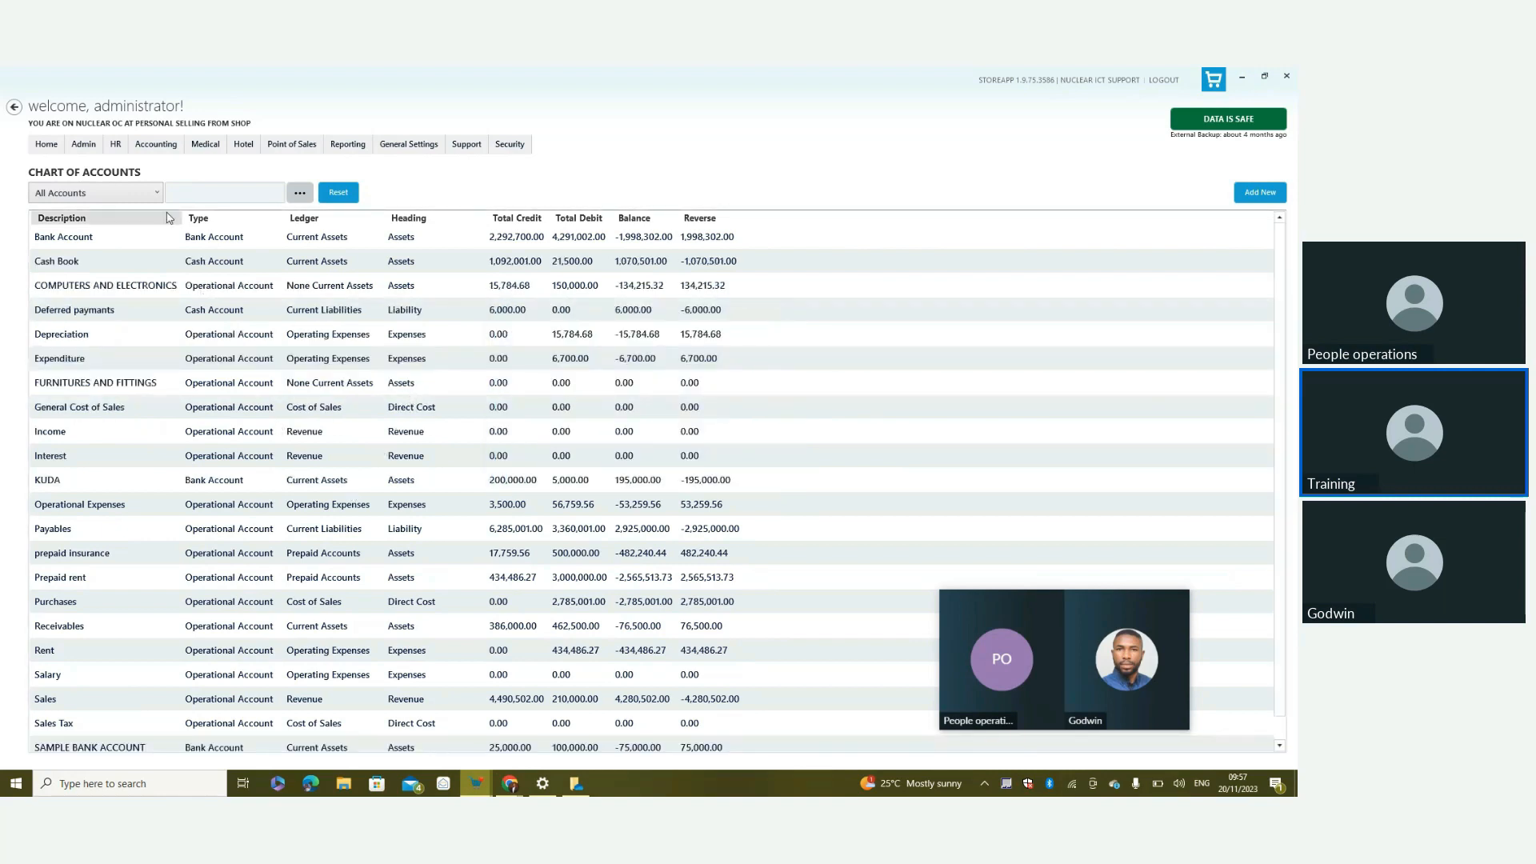
Add a new asset category named FURNITURES
left_click(153, 147)
mouse_move(152, 190)
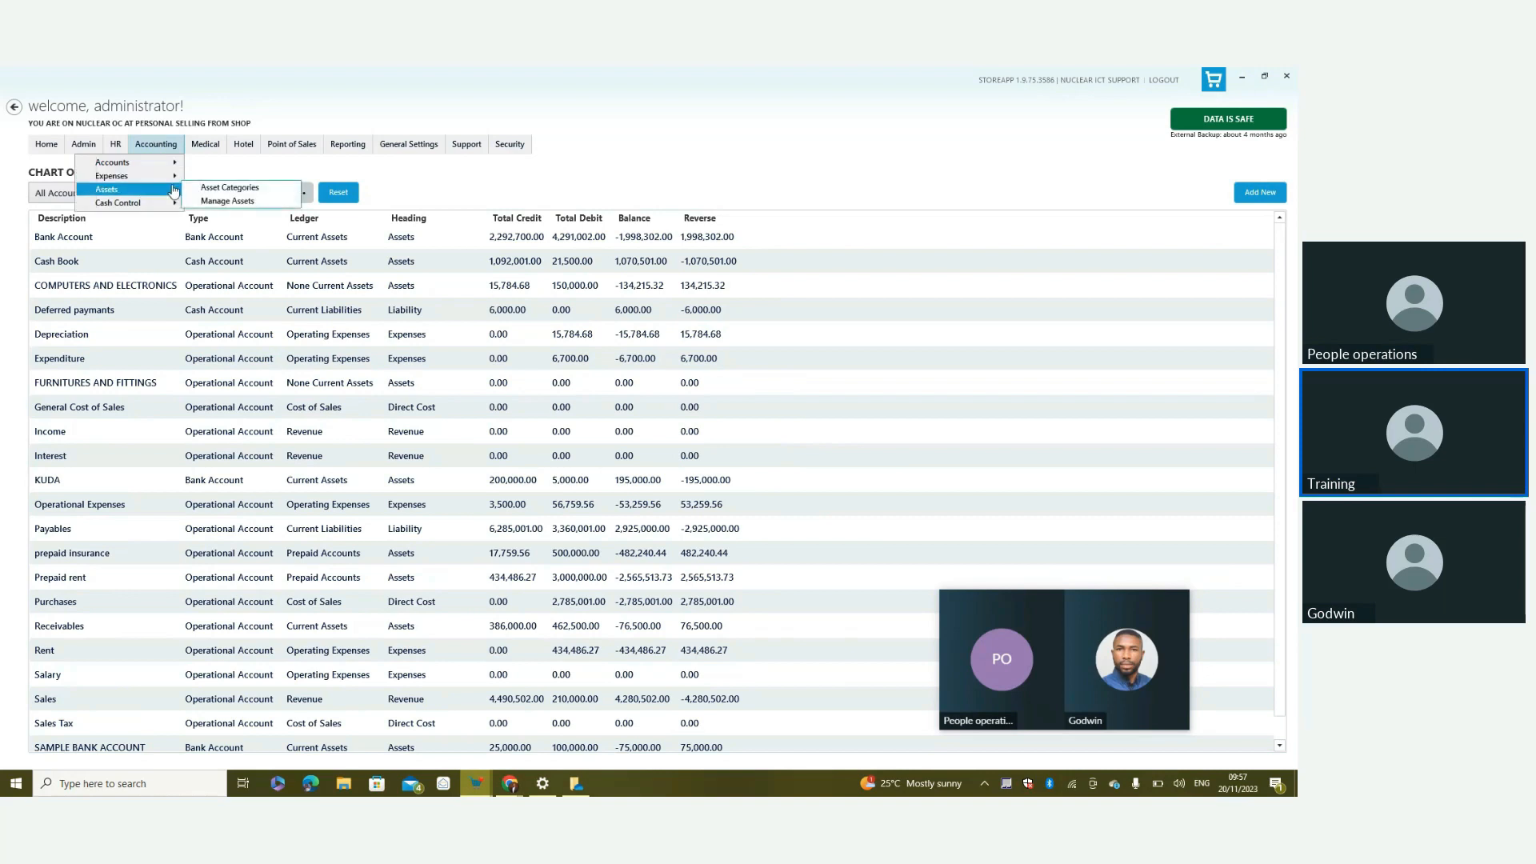
left_click(238, 189)
left_click(613, 391)
type("FURNI")
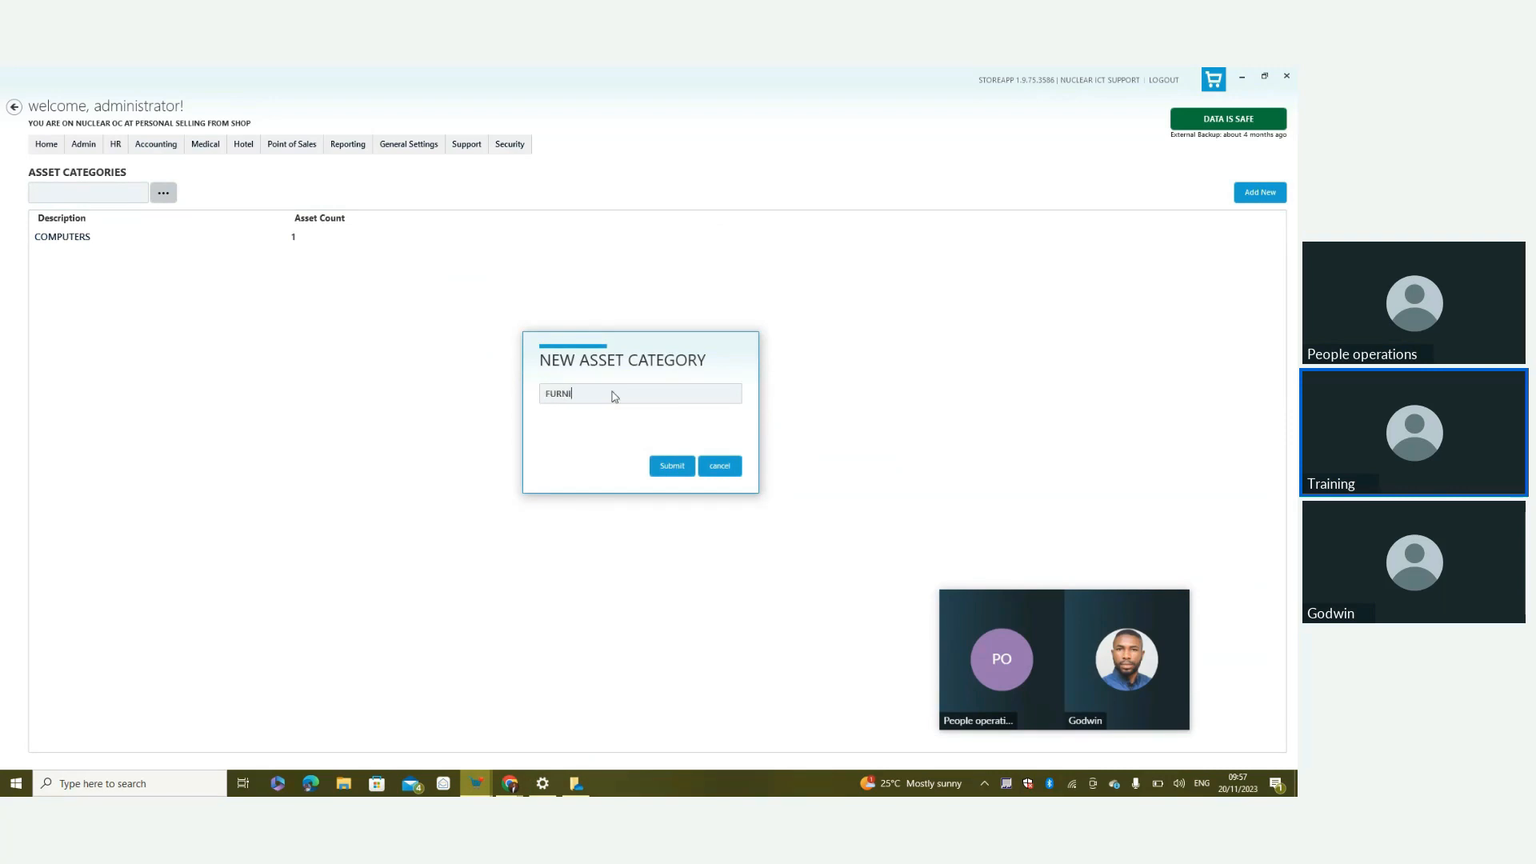
type("TURES")
key("Return")
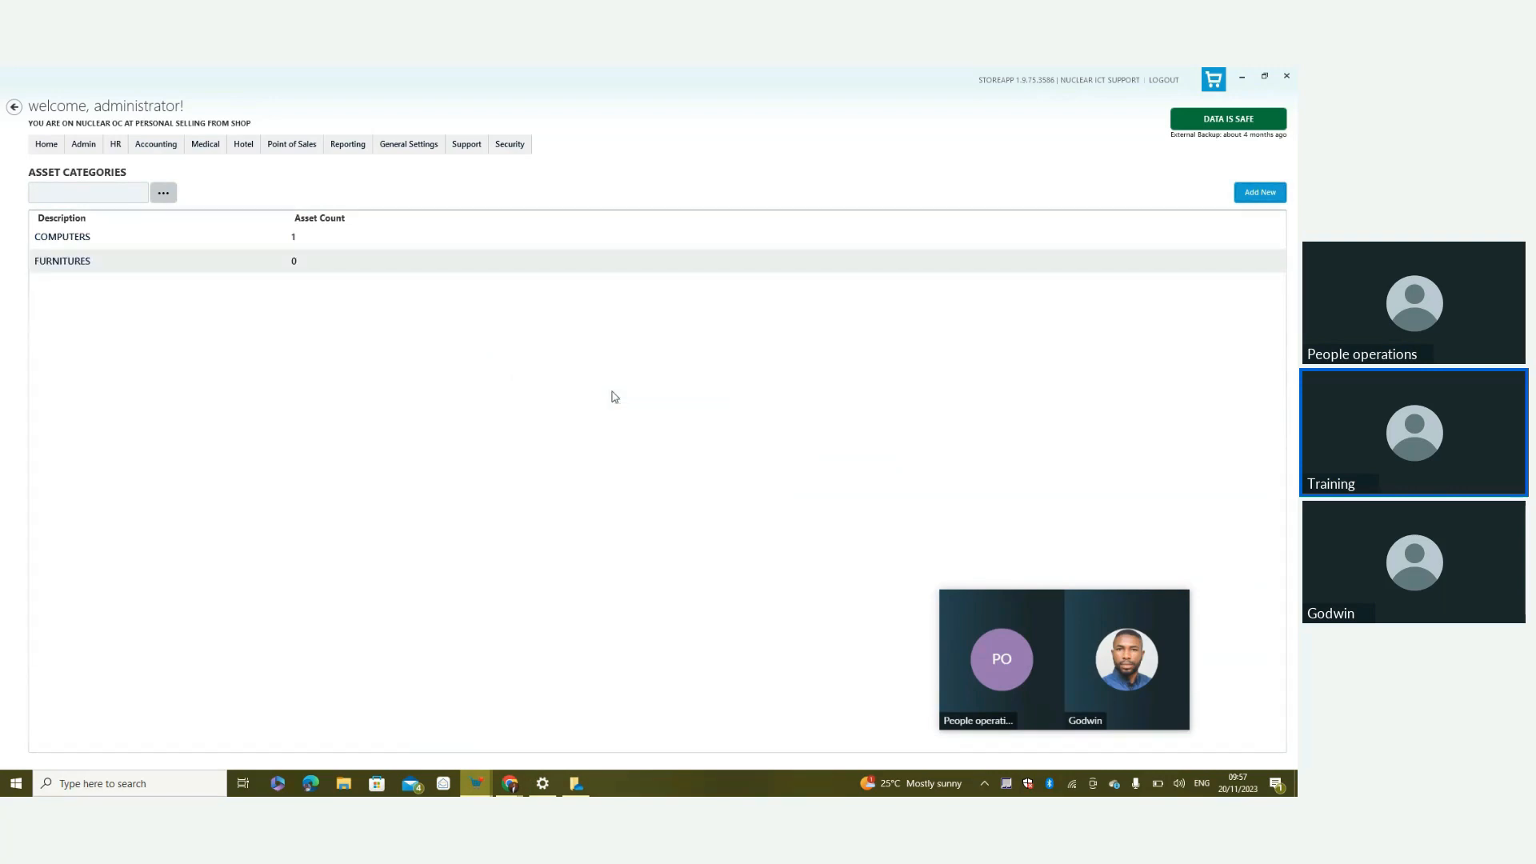
Go to Manage Assets and start an Add Existing asset entry
left_click(143, 153)
mouse_move(136, 189)
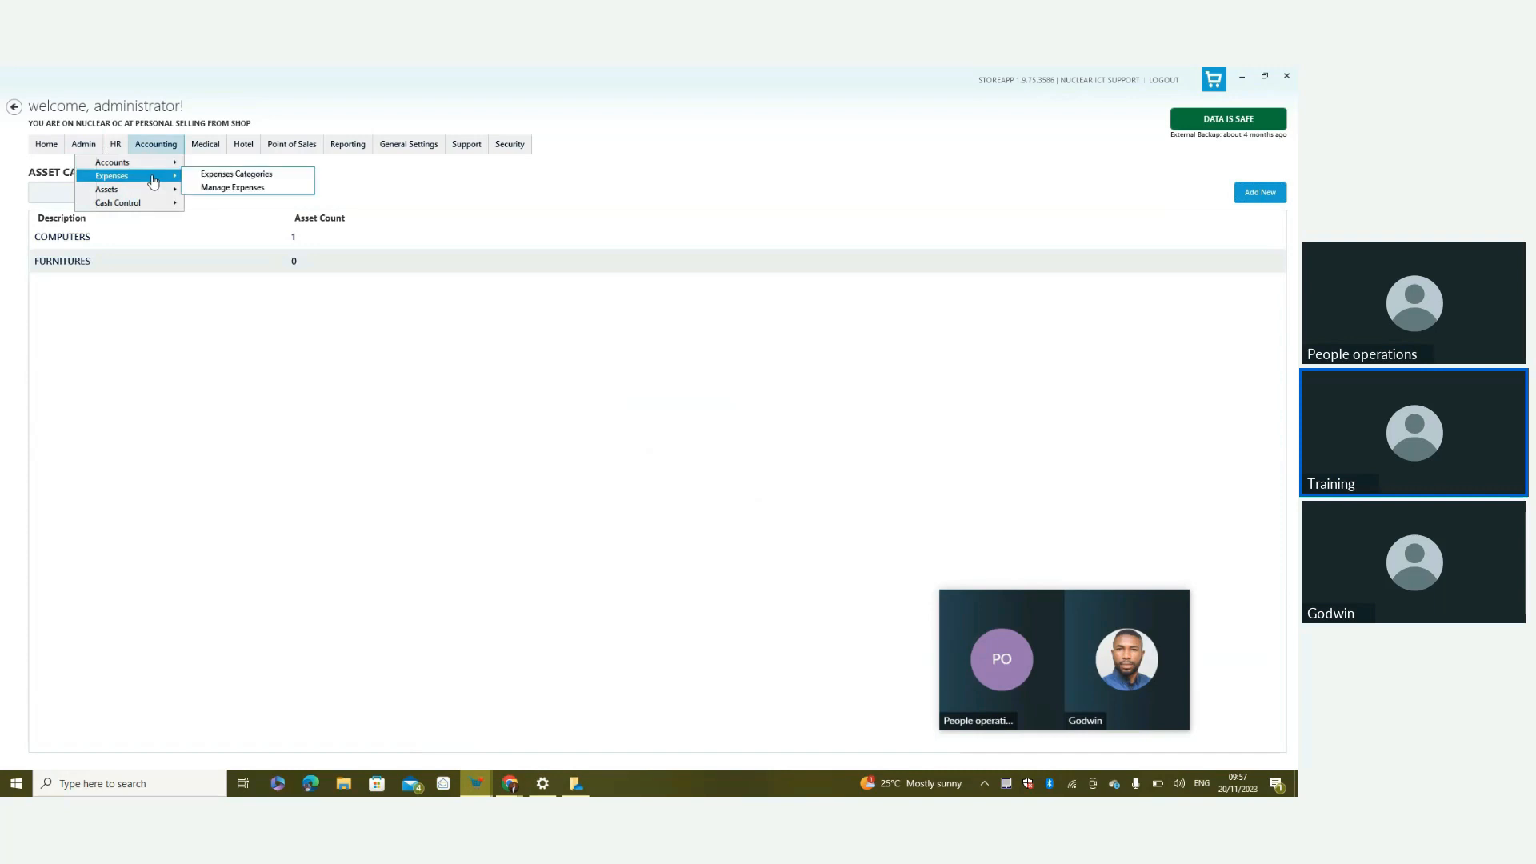
left_click(216, 201)
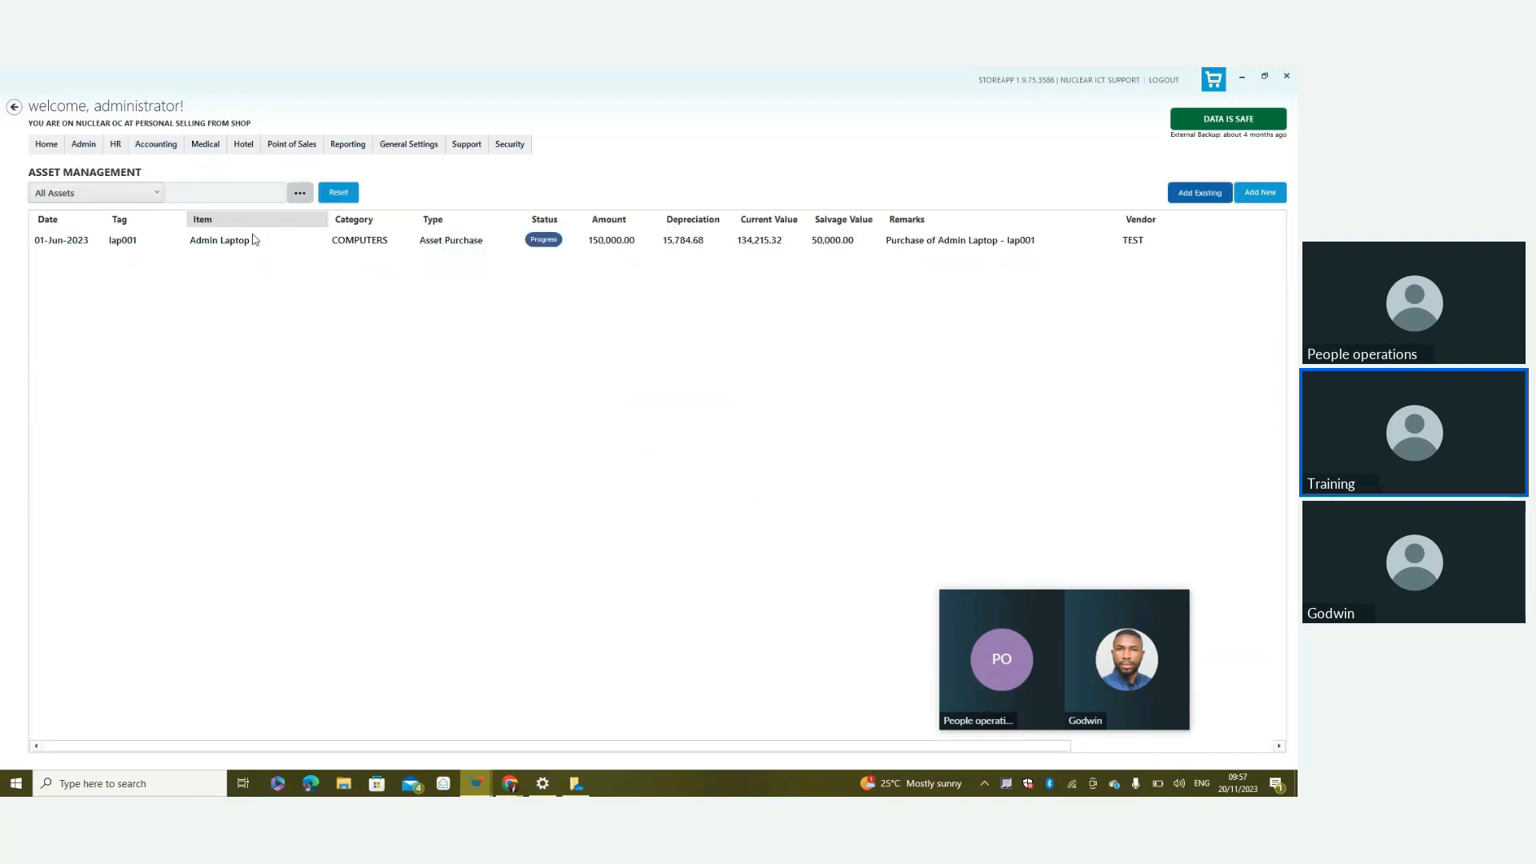
left_click(1189, 193)
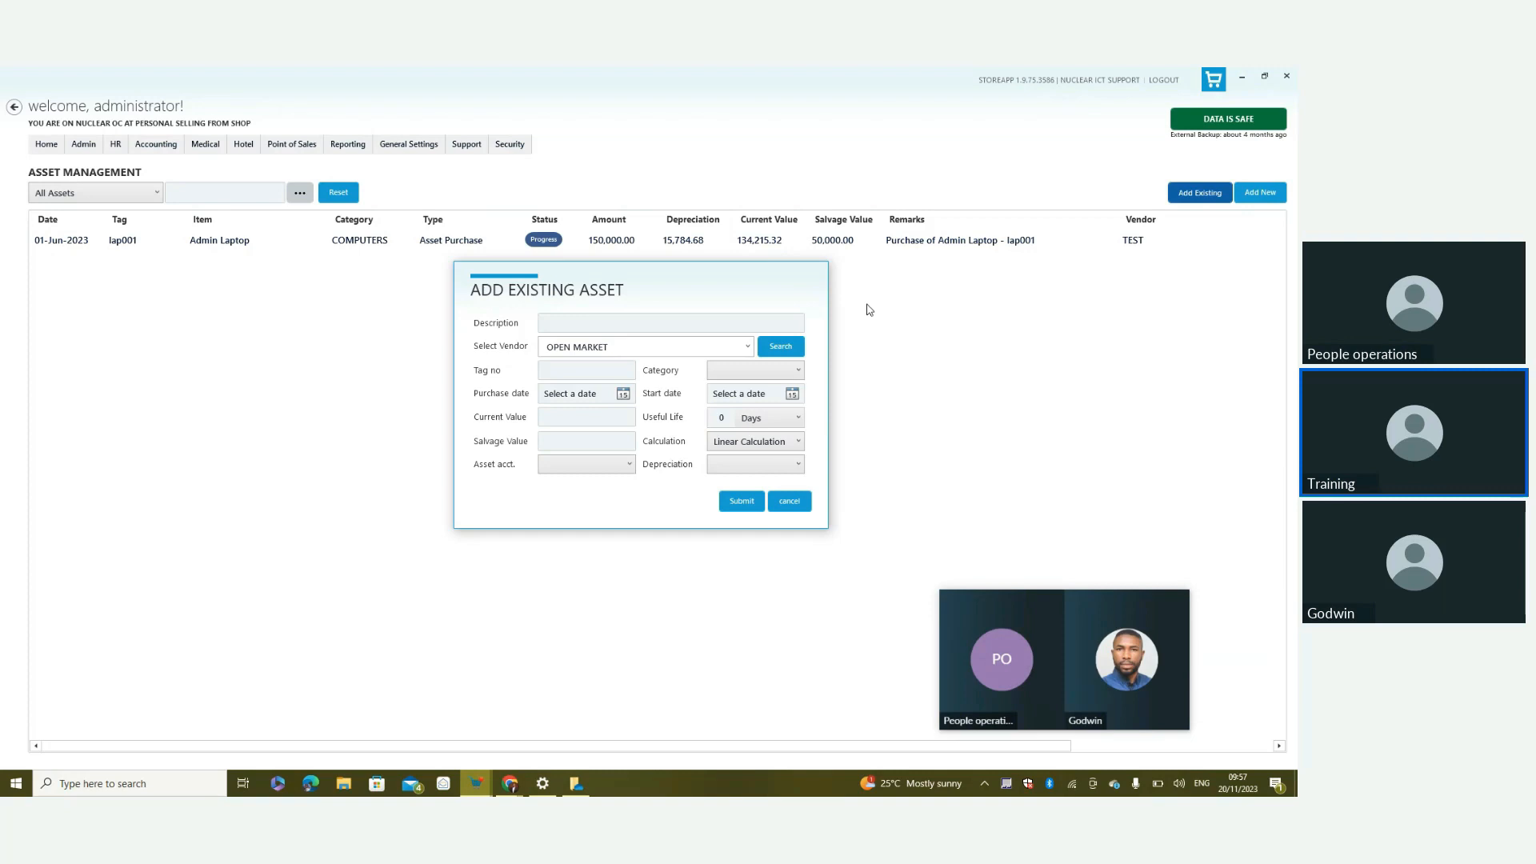
left_click(692, 321)
type("SHELVES")
left_click(747, 347)
left_click(582, 374)
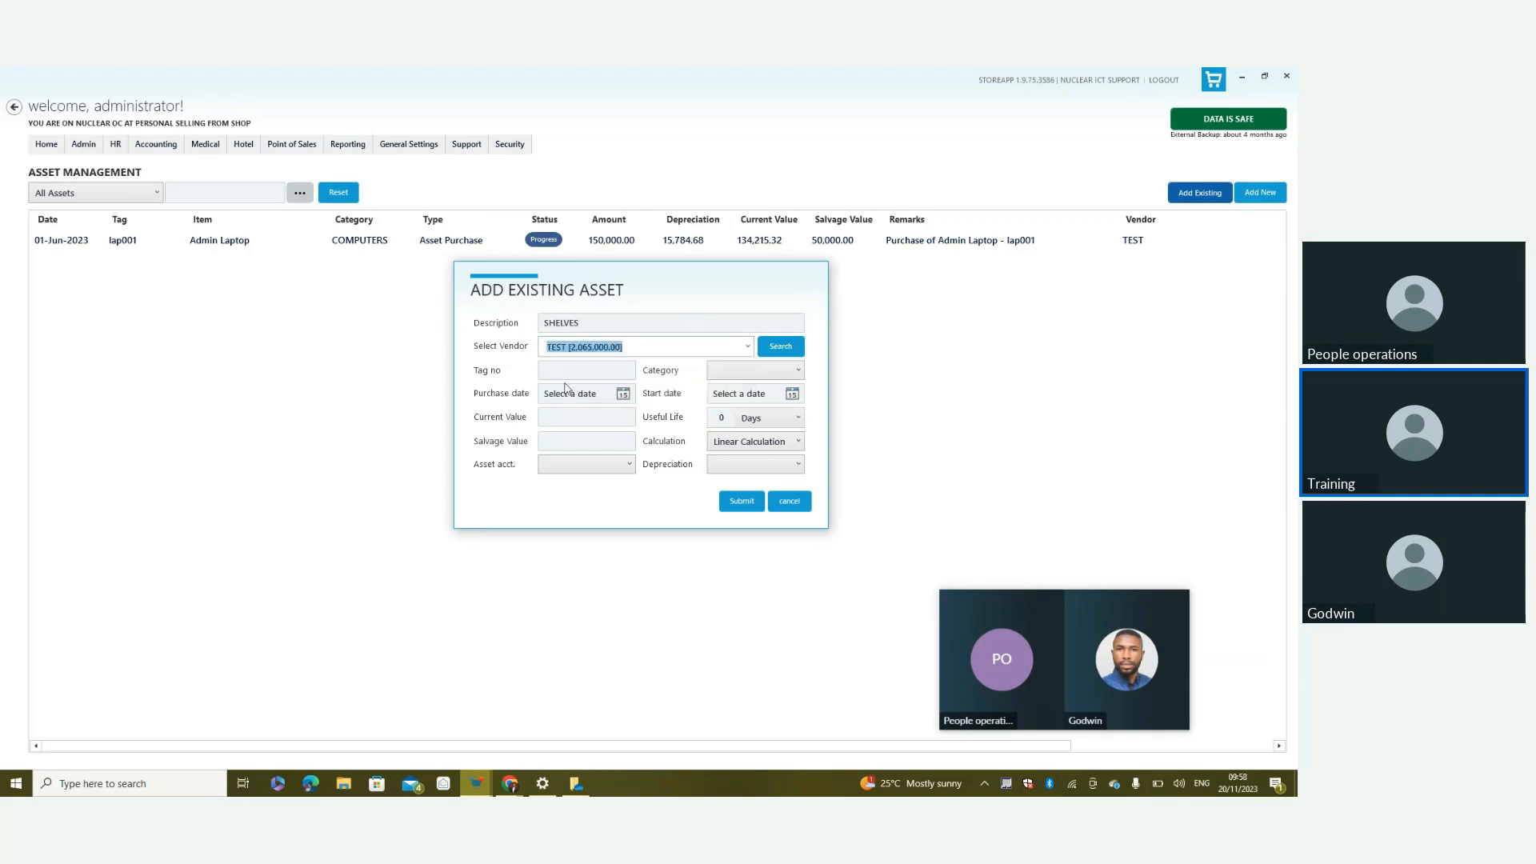
left_click(587, 372)
type("1312536423")
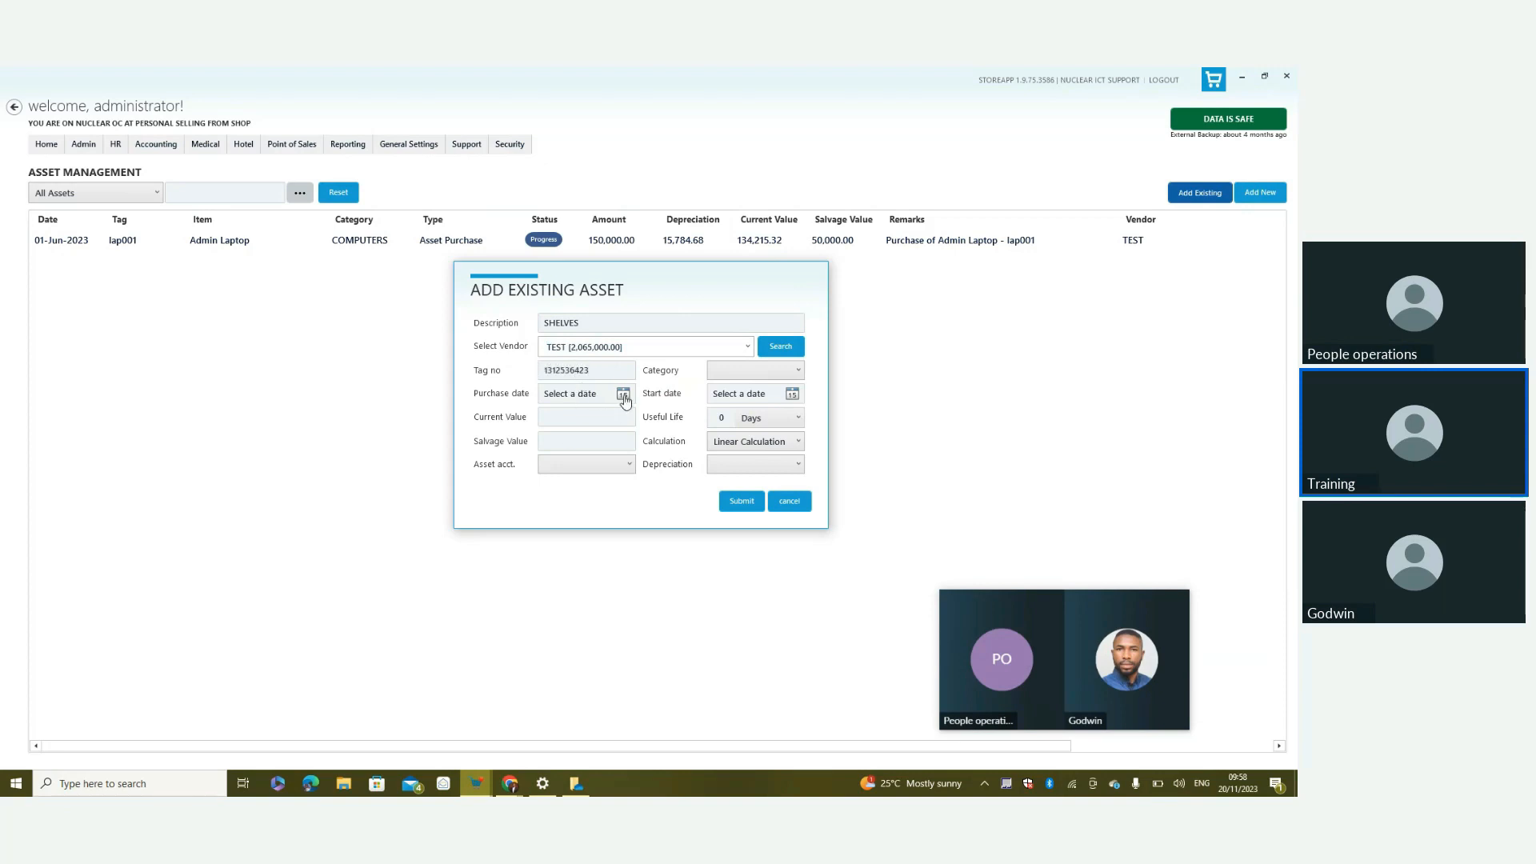
Set purchase date to 1 January 2023 and depreciation start date to 1 November 2023
left_click(623, 394)
left_click(573, 413)
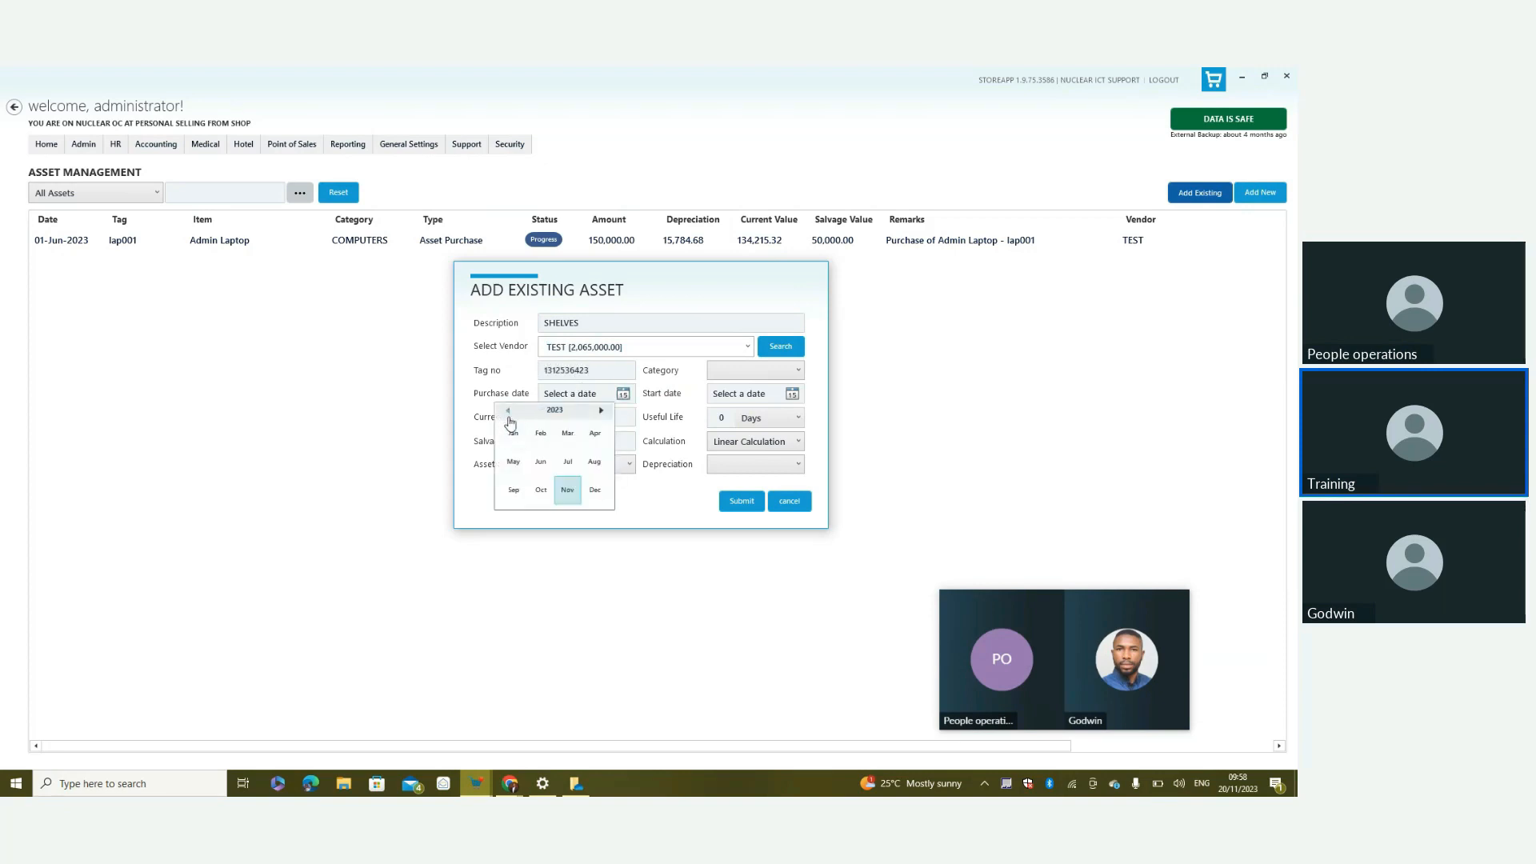
left_click(513, 436)
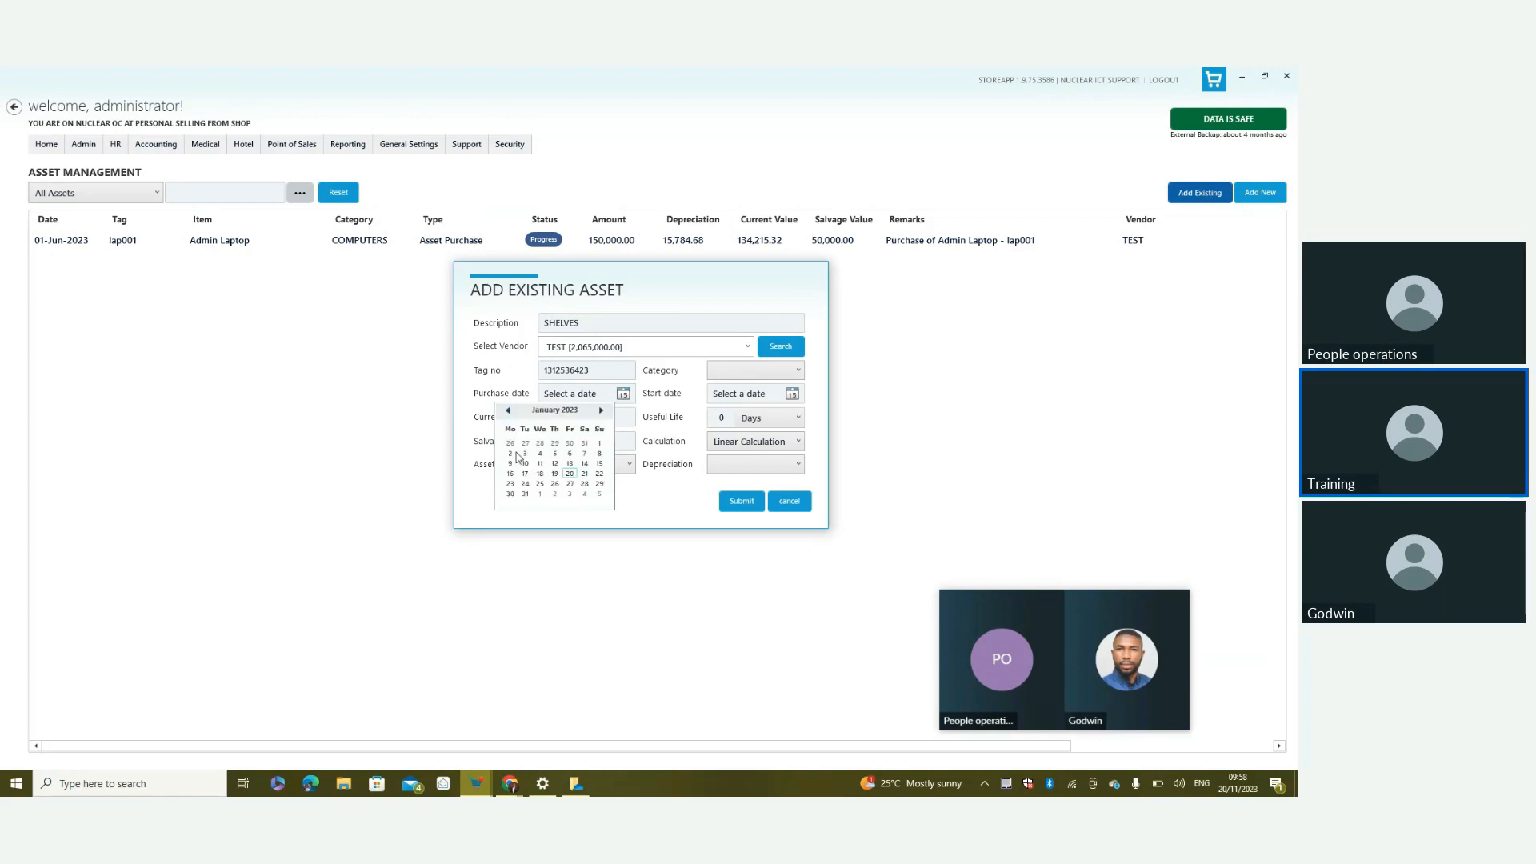
left_click(600, 445)
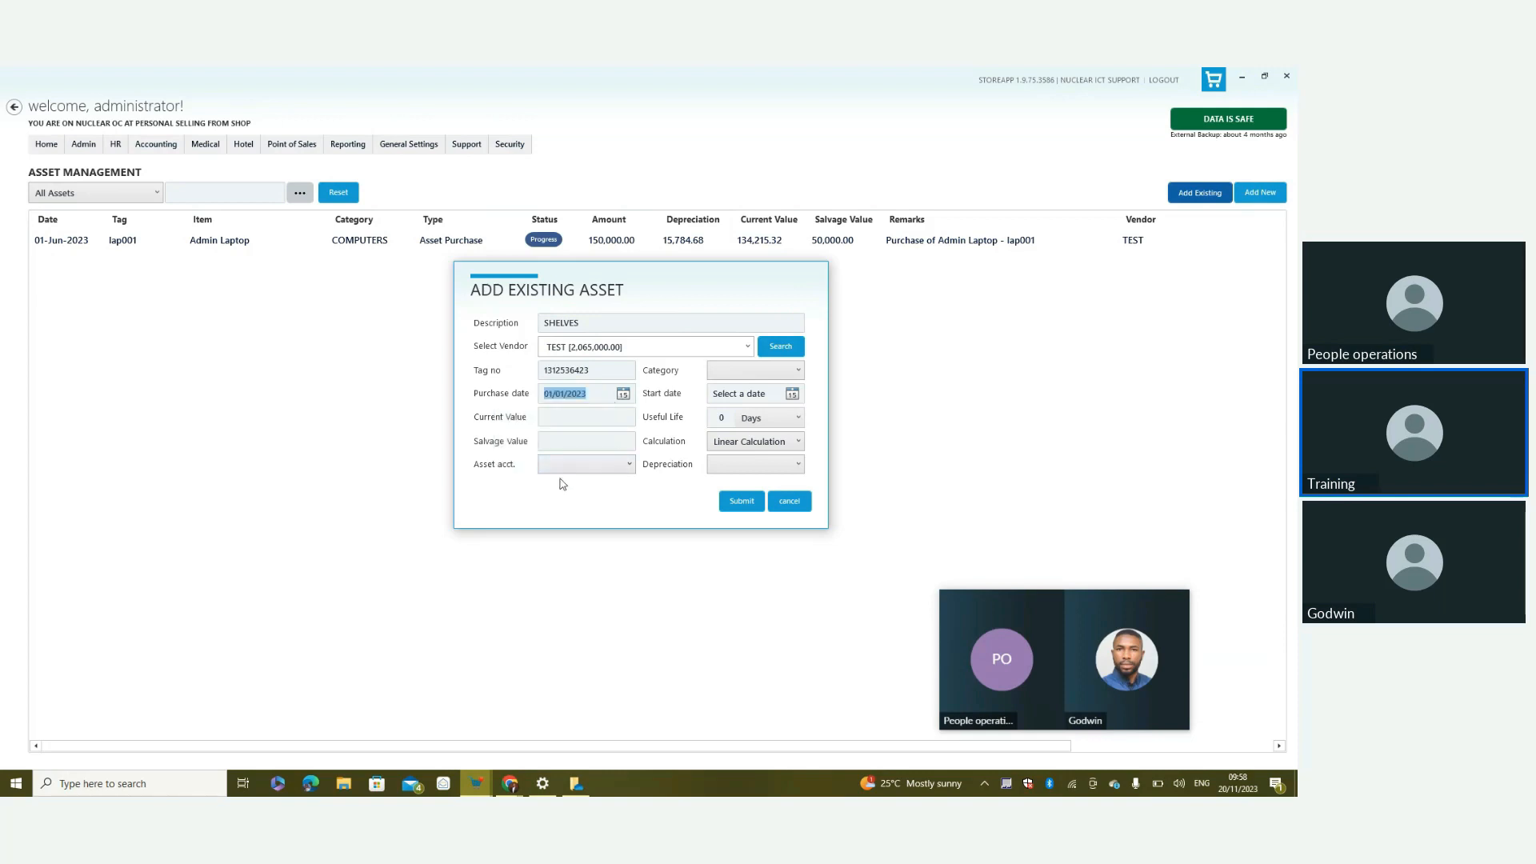
left_click(792, 394)
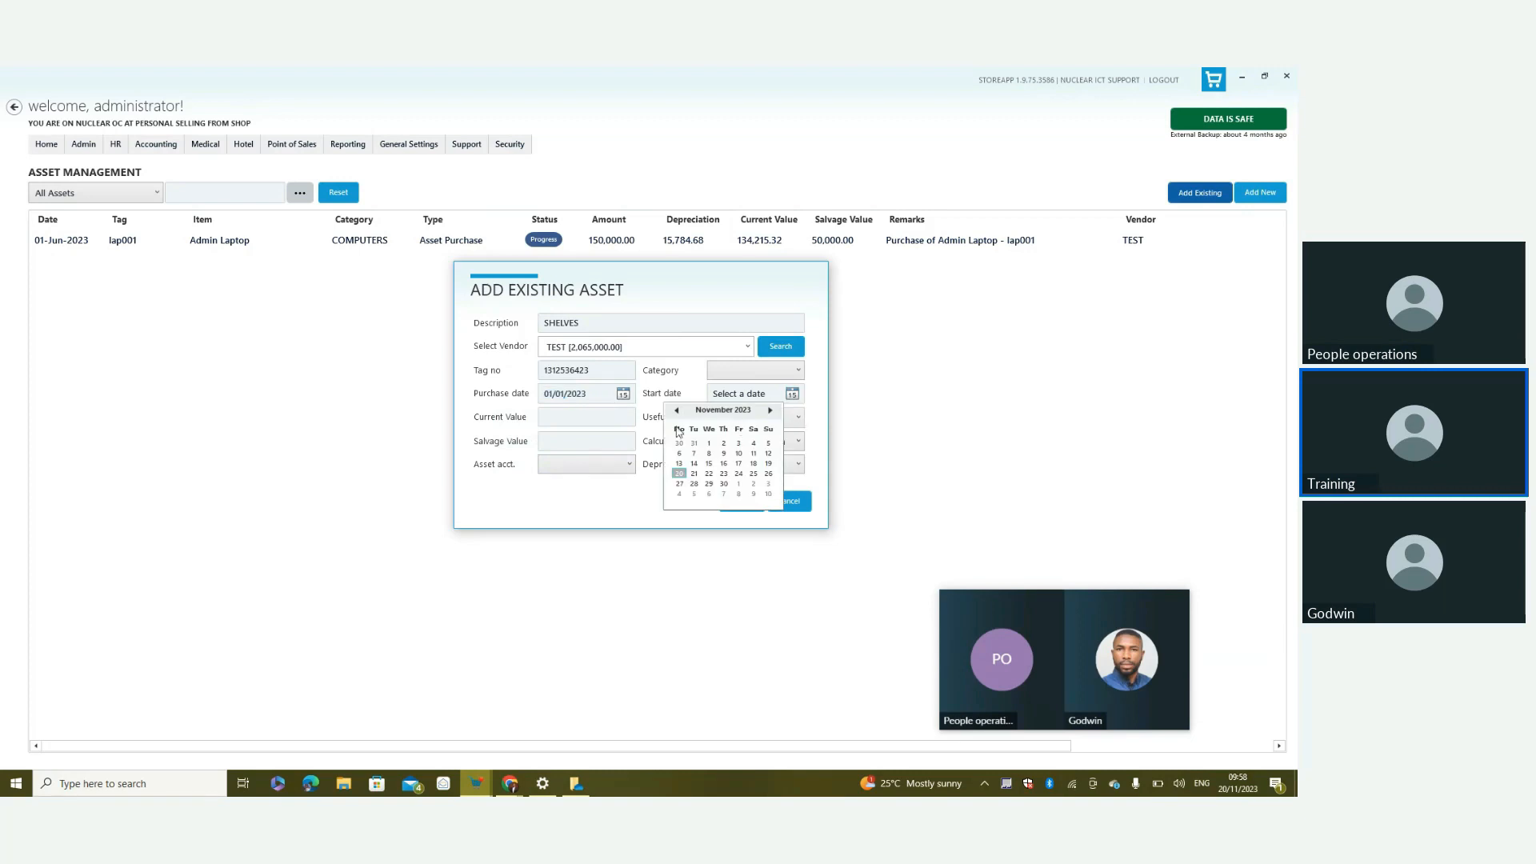
left_click(711, 447)
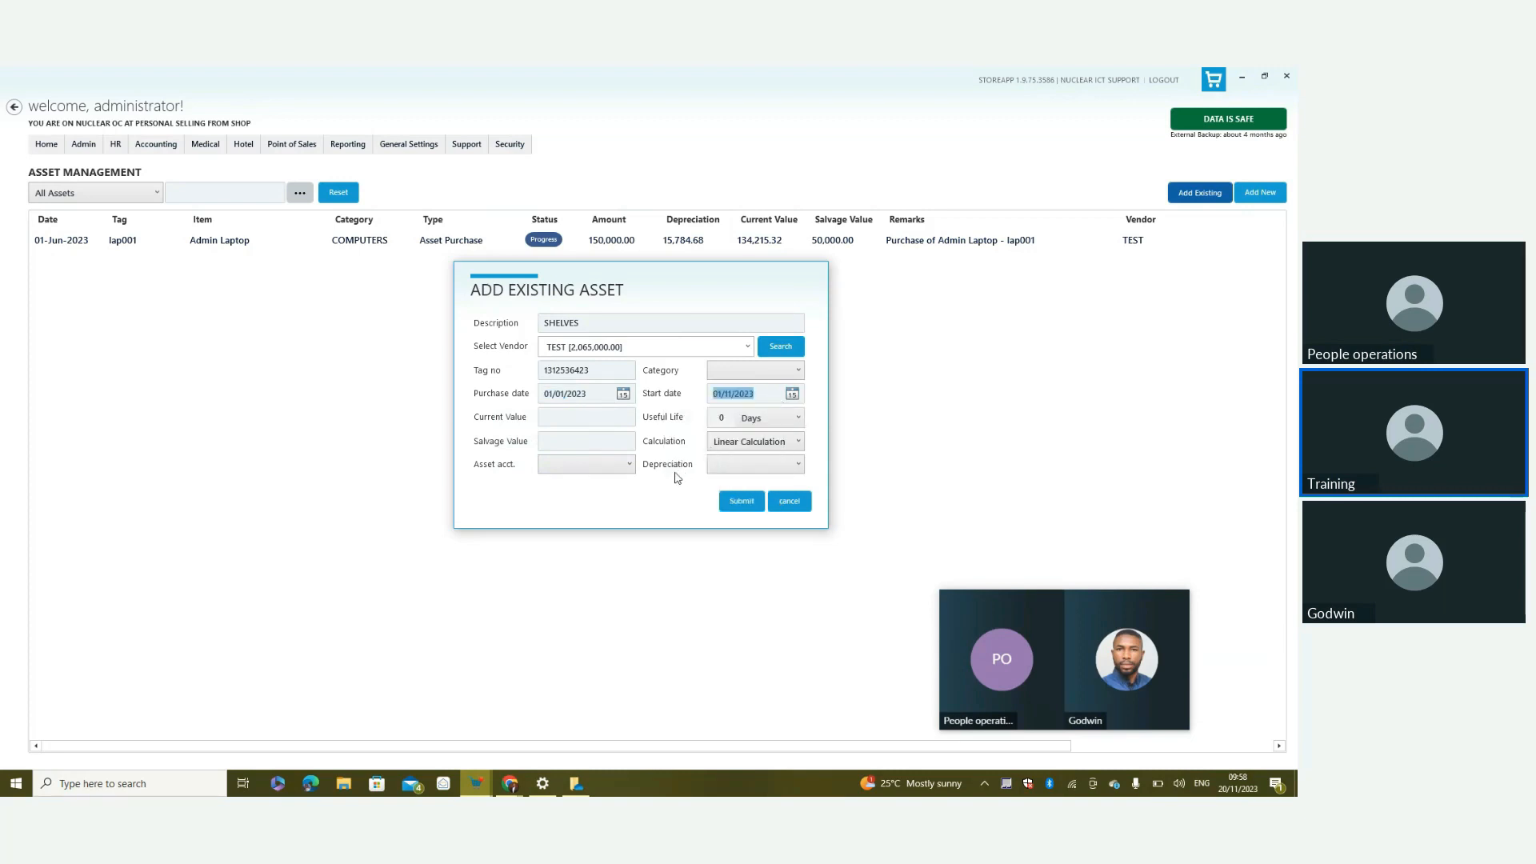
left_click(565, 418)
Enter current value 1,000,000 and salvage value 50,000, keep Linear Calculation, and clear useful life
type("10000000")
left_click(604, 445)
type("50000")
left_click(750, 446)
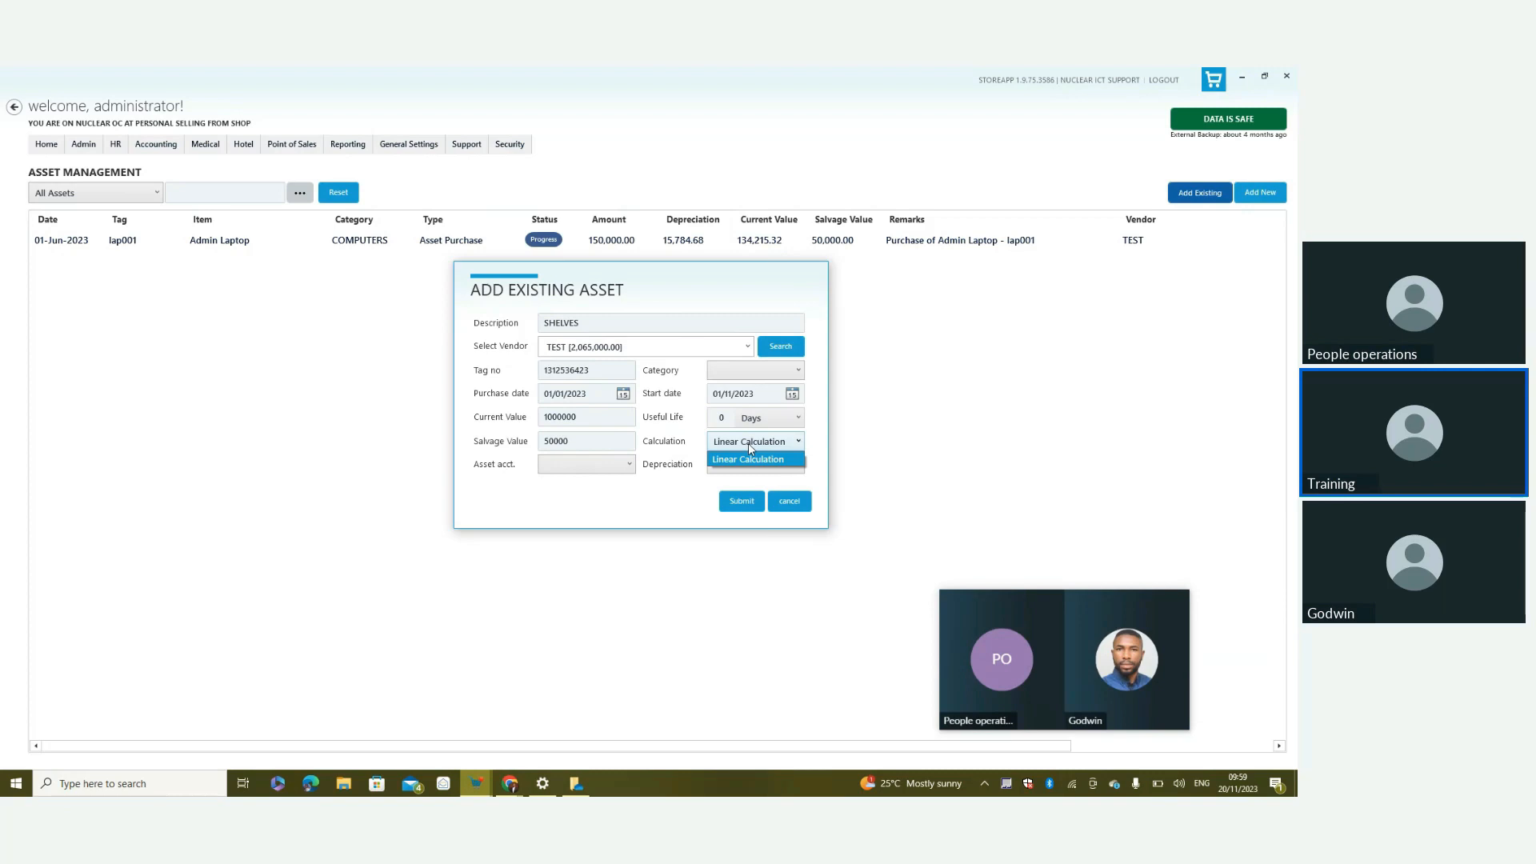
left_click(749, 446)
double_click(728, 417)
key("BackSpace")
Choose asset account FURNITURES AND FITTINGS and depreciation account Depreciation, then submit the asset
left_click(611, 467)
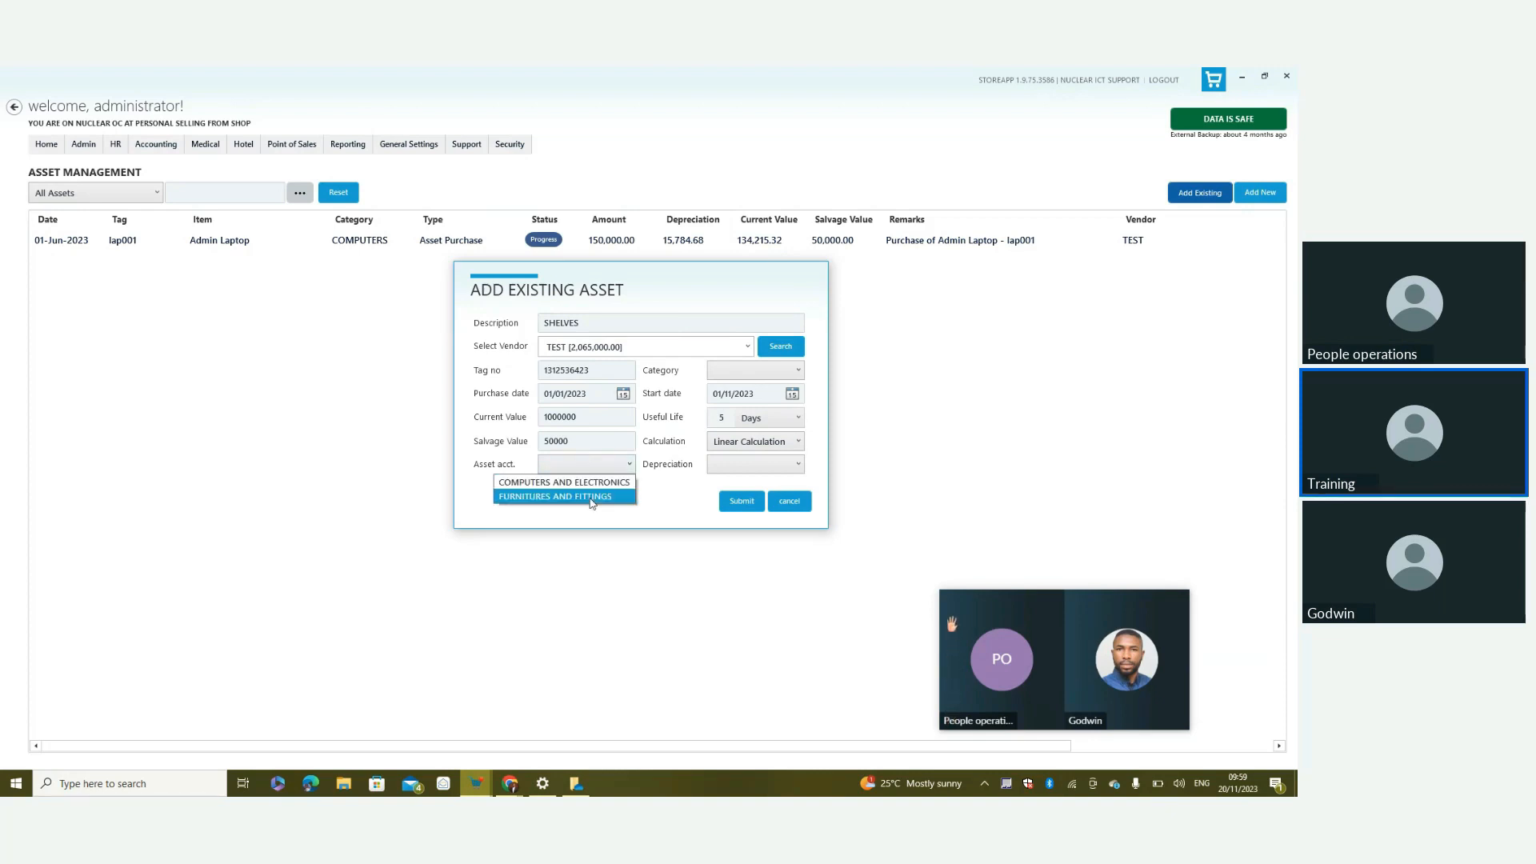
left_click(589, 498)
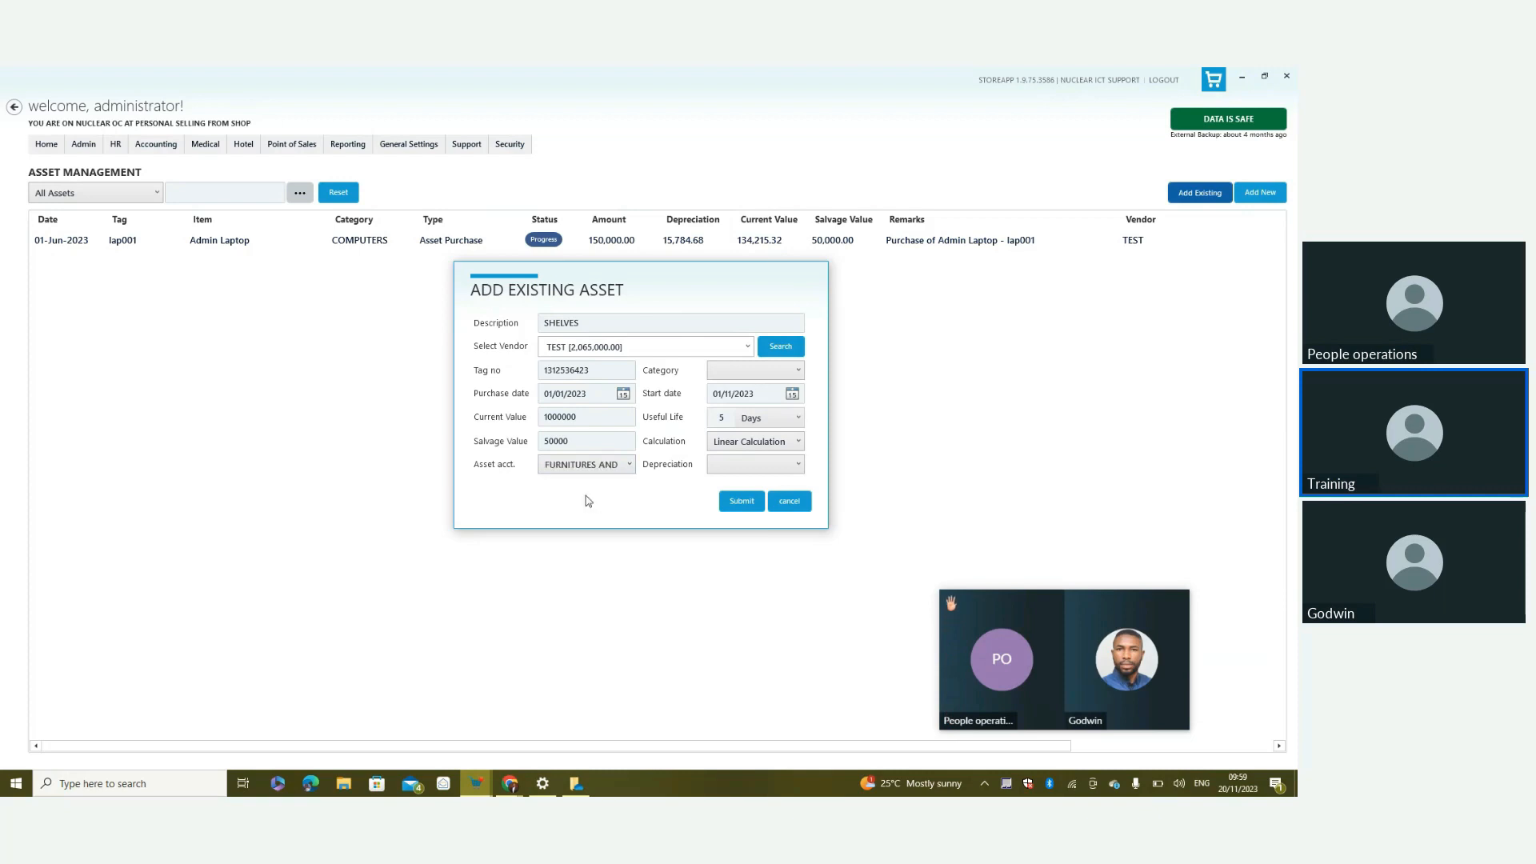
left_click(767, 472)
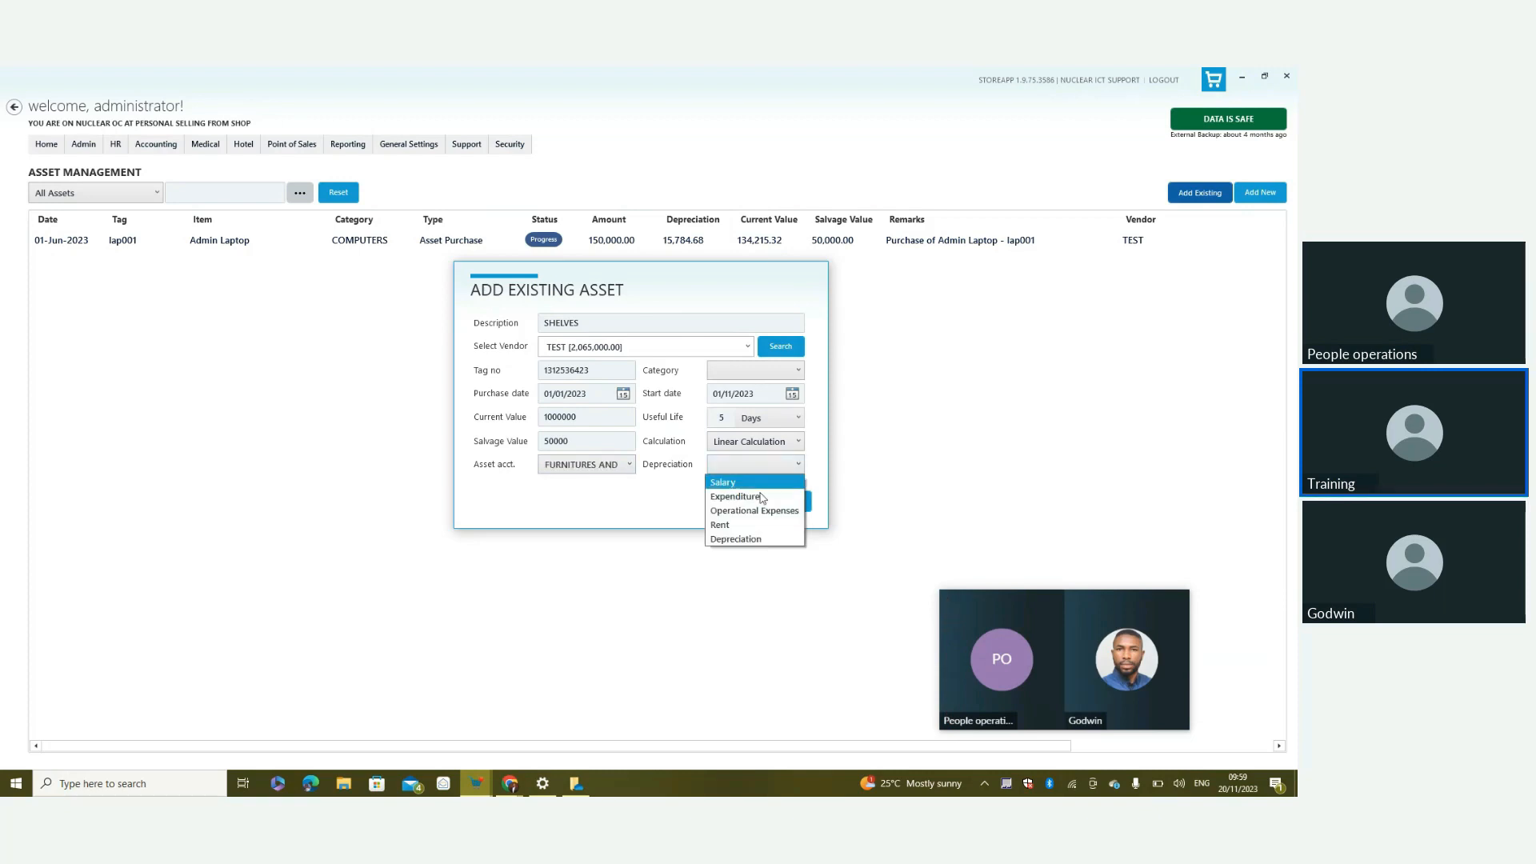
left_click(744, 540)
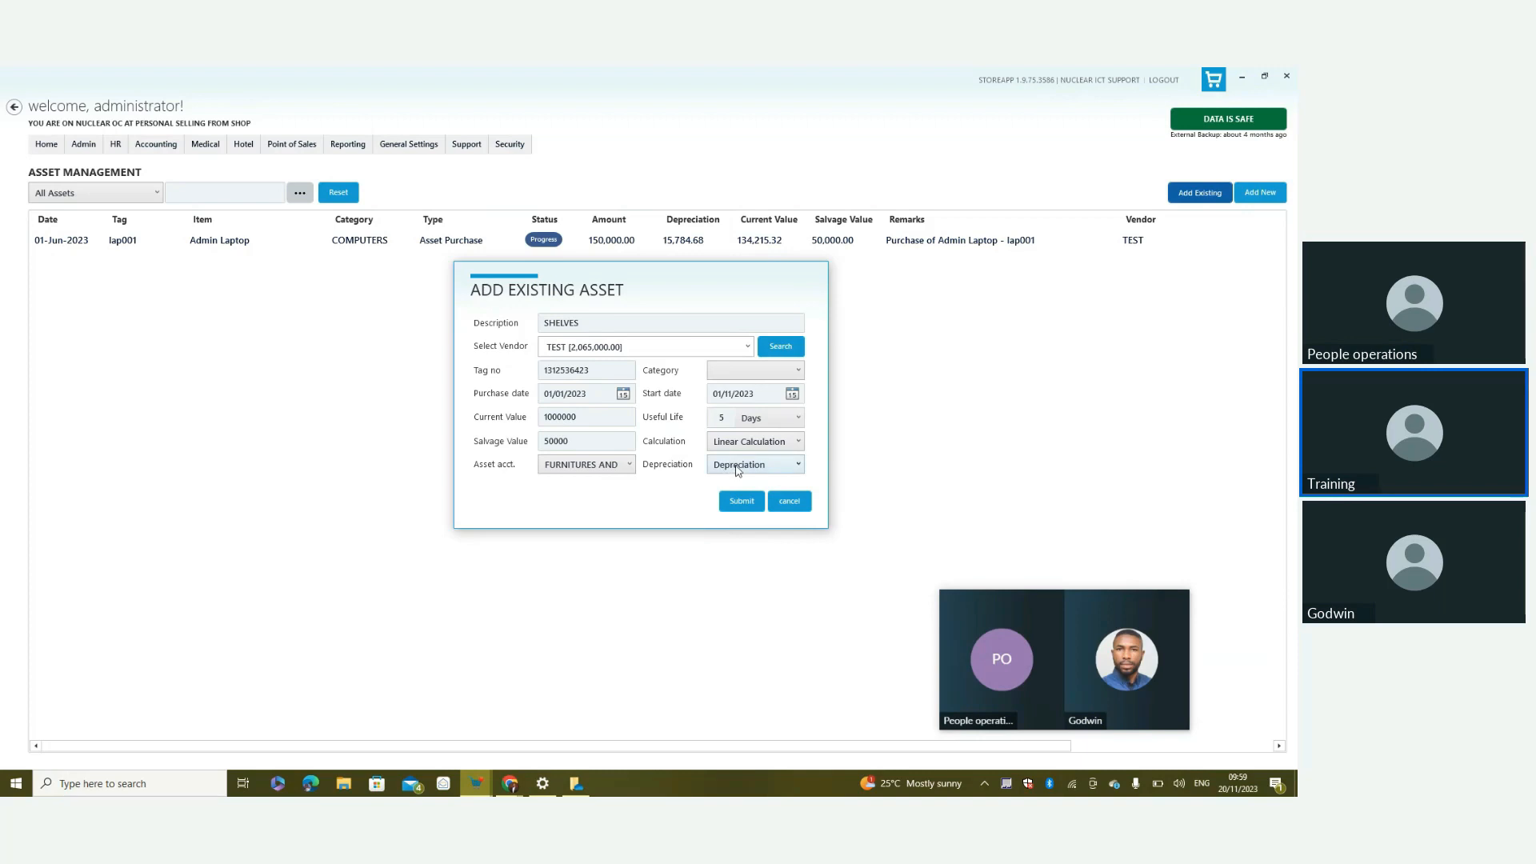
left_click(742, 501)
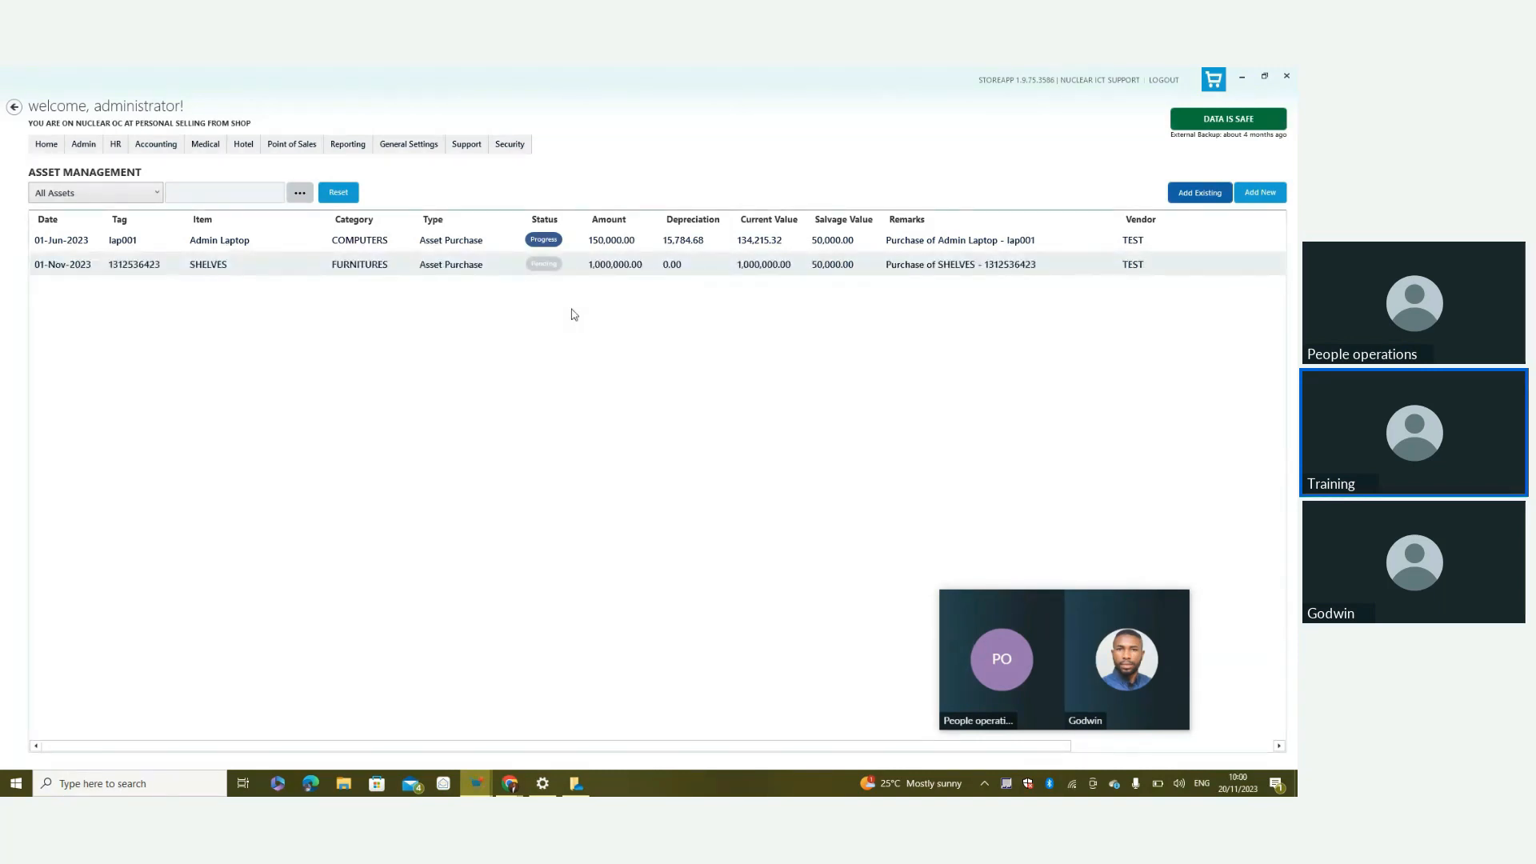
Authorize and confirm the SHELVES depreciation schedule, leaving it Completed with 950,000.00 depreciated
left_click(529, 265)
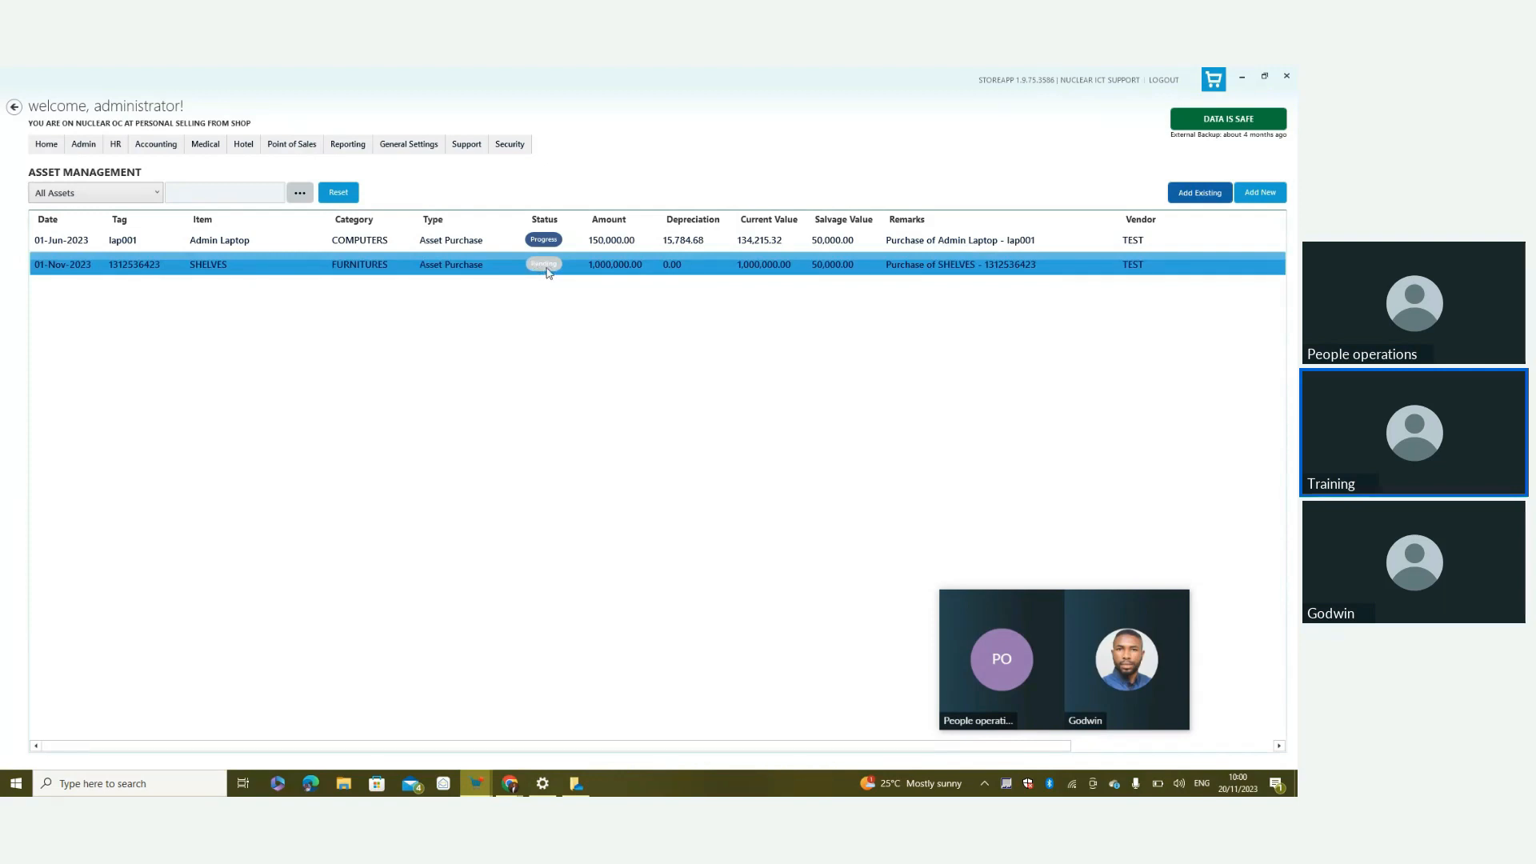
right_click(546, 272)
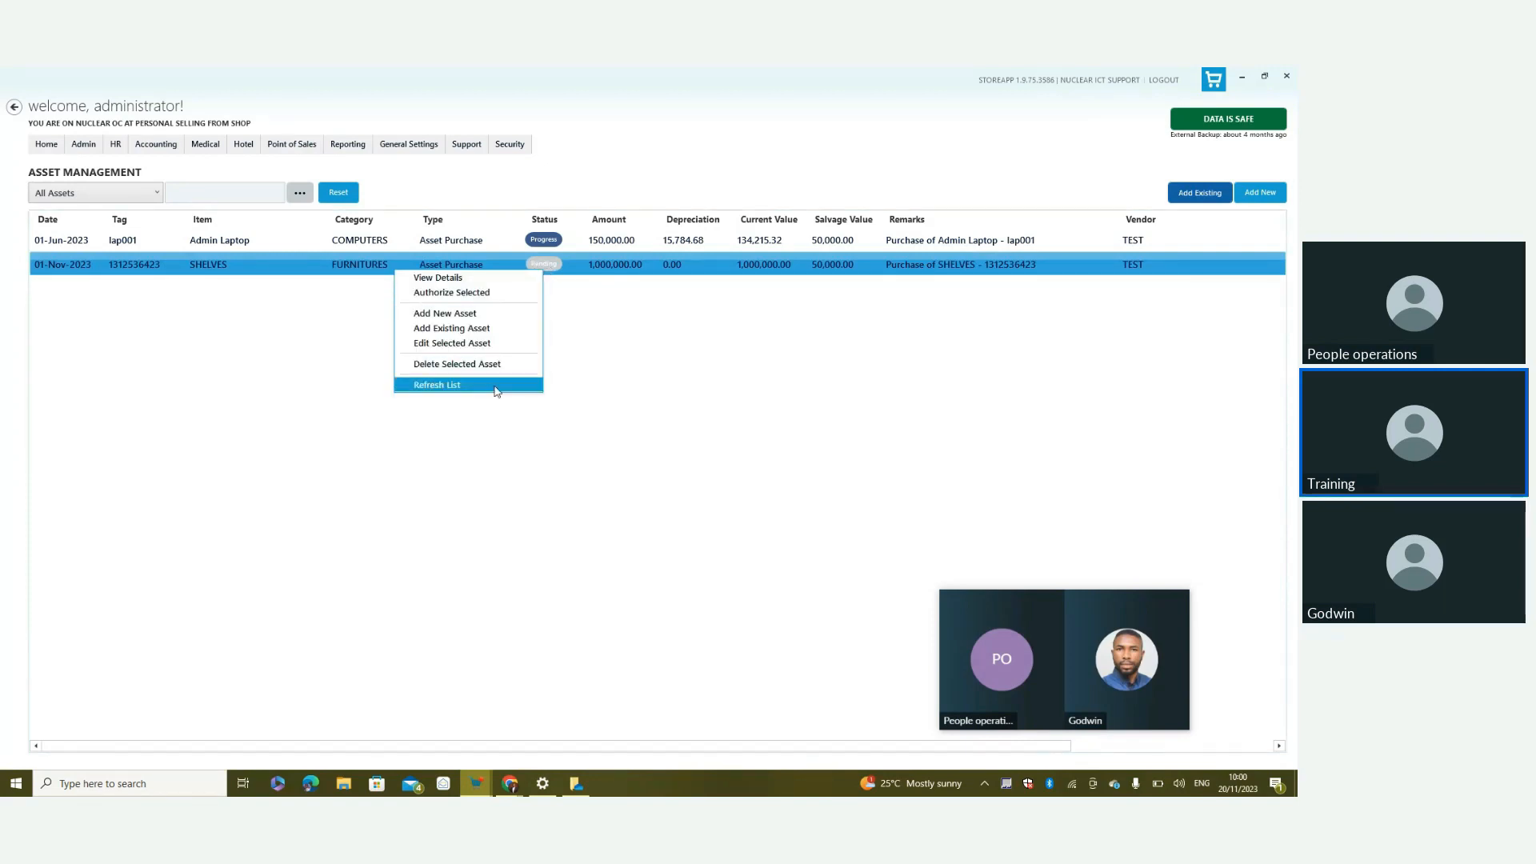
left_click(484, 293)
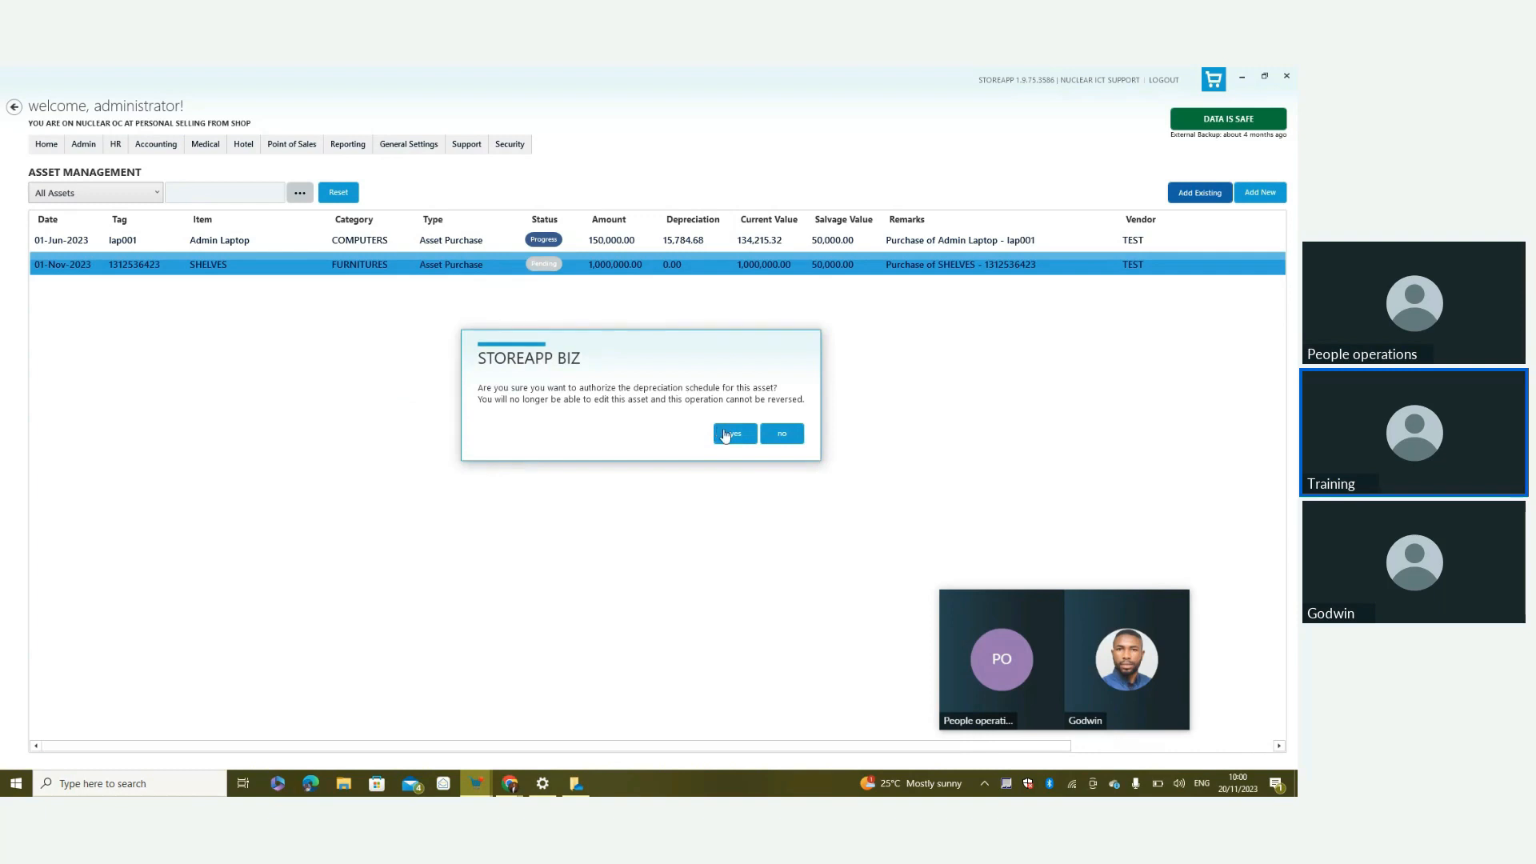
left_click(729, 437)
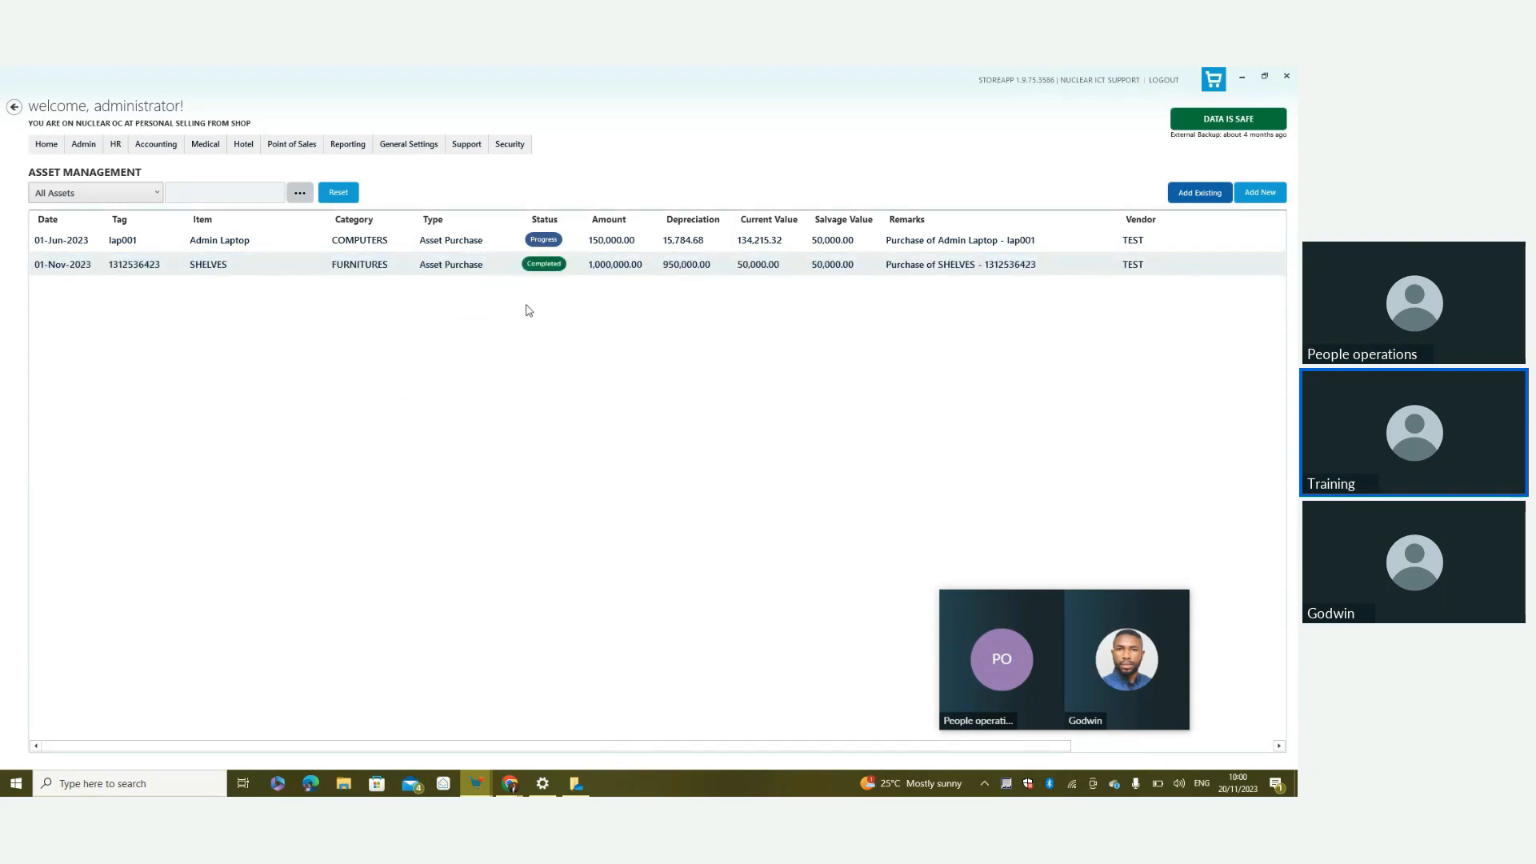
left_click(1032, 266)
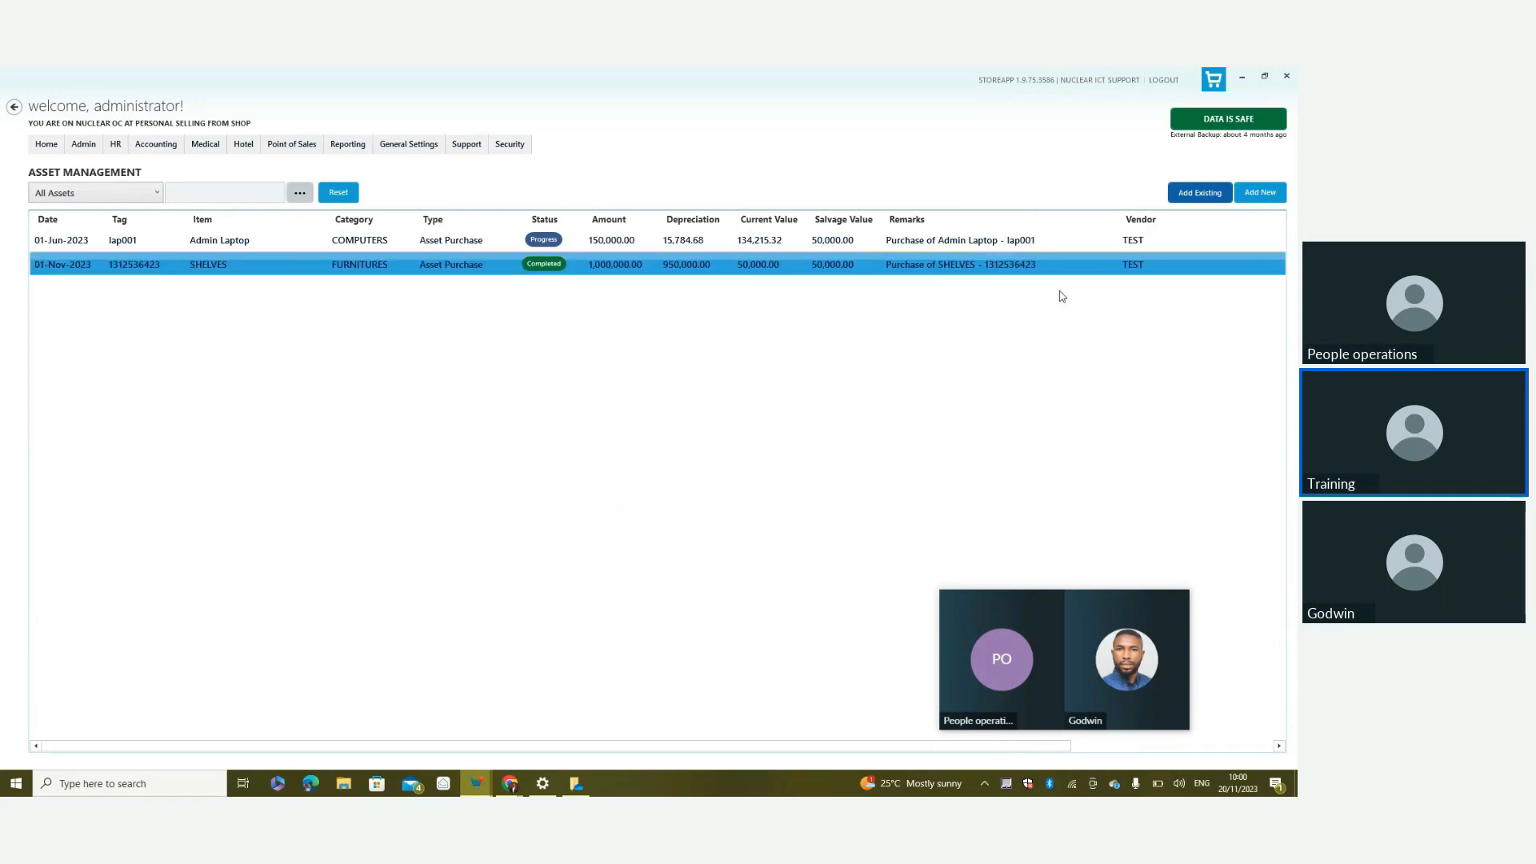
left_click(1261, 194)
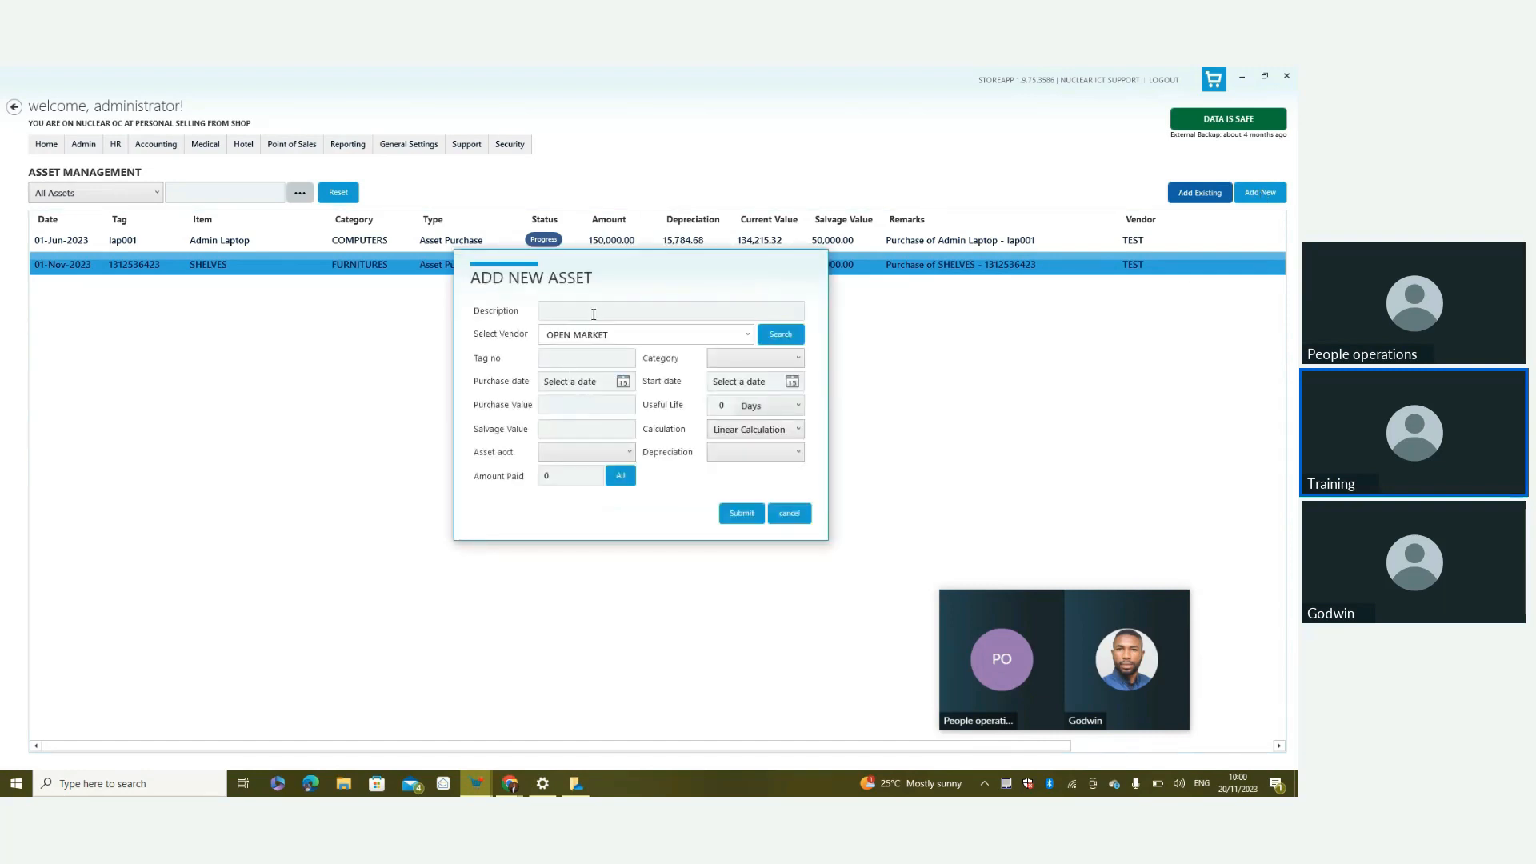
Finish the SAMPLE description with tag 13245, purchase date 18 November 2023 and start date 1 December 2023
type("MPL")
left_click(572, 357)
type("13245")
left_click(623, 381)
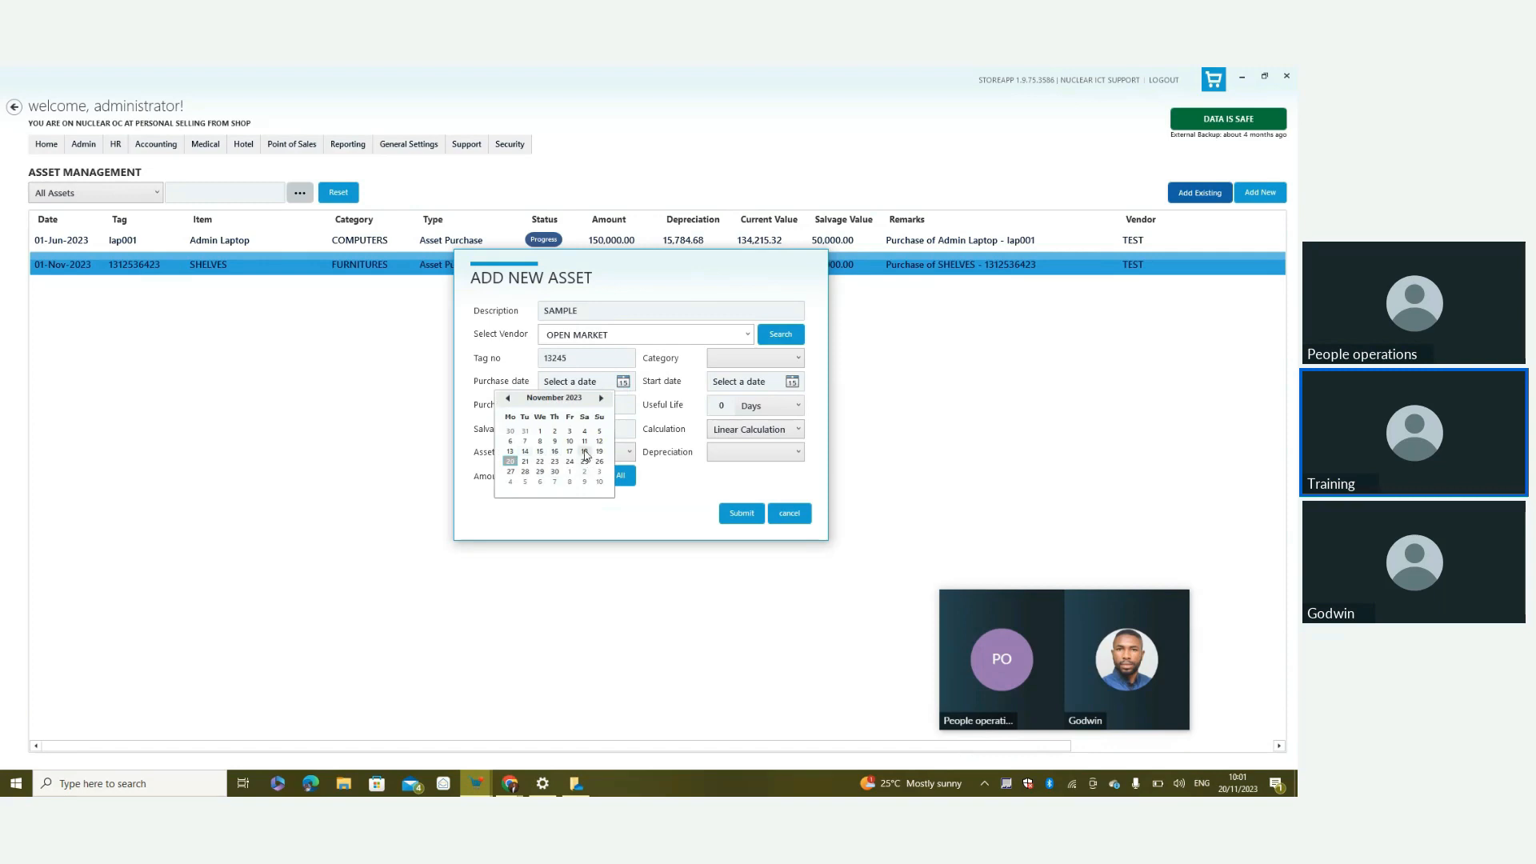
left_click(585, 452)
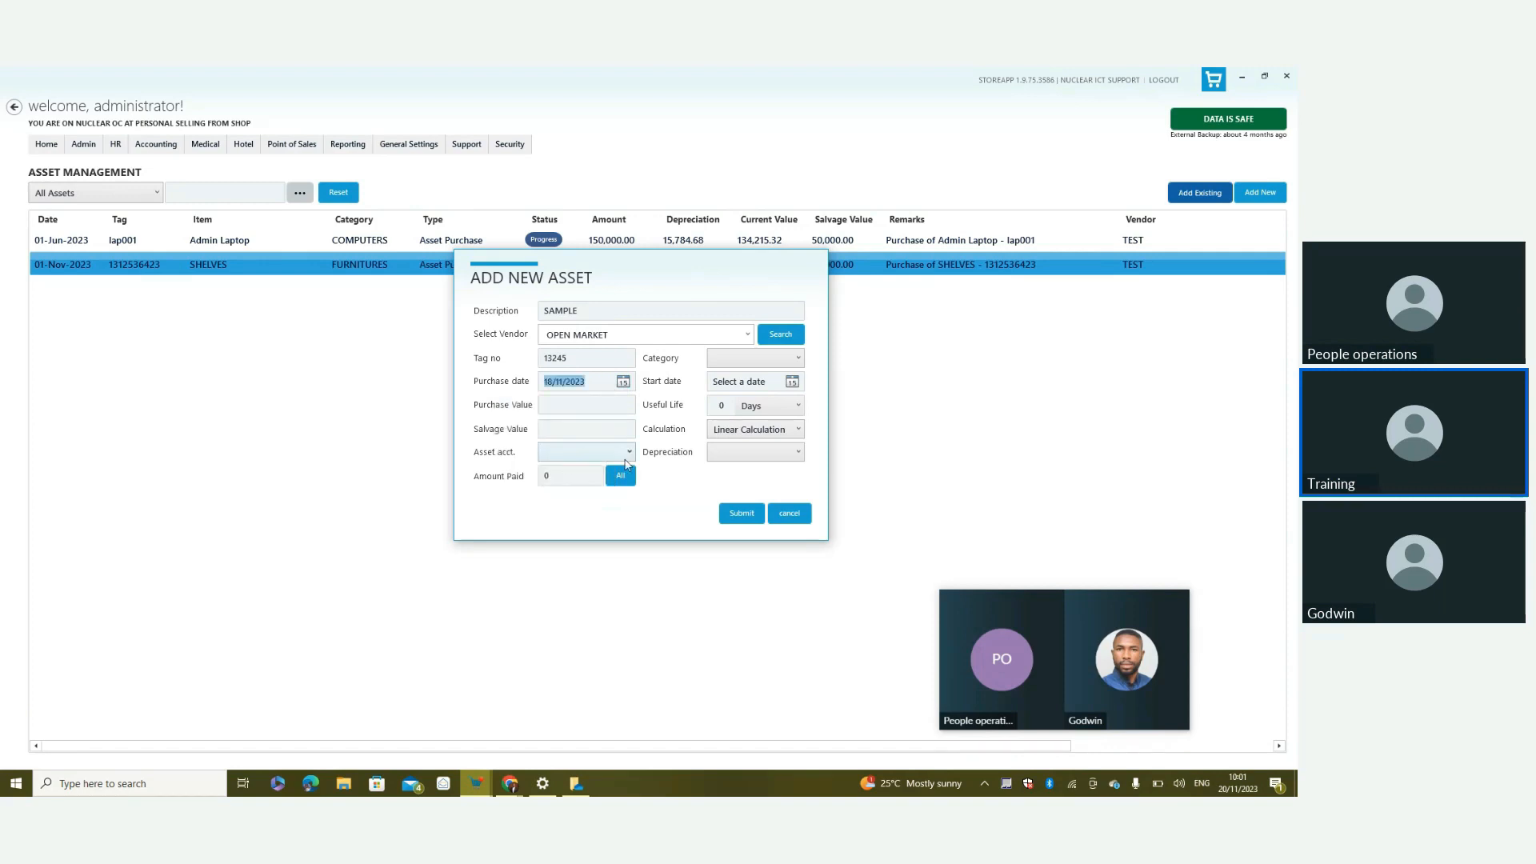
left_click(792, 382)
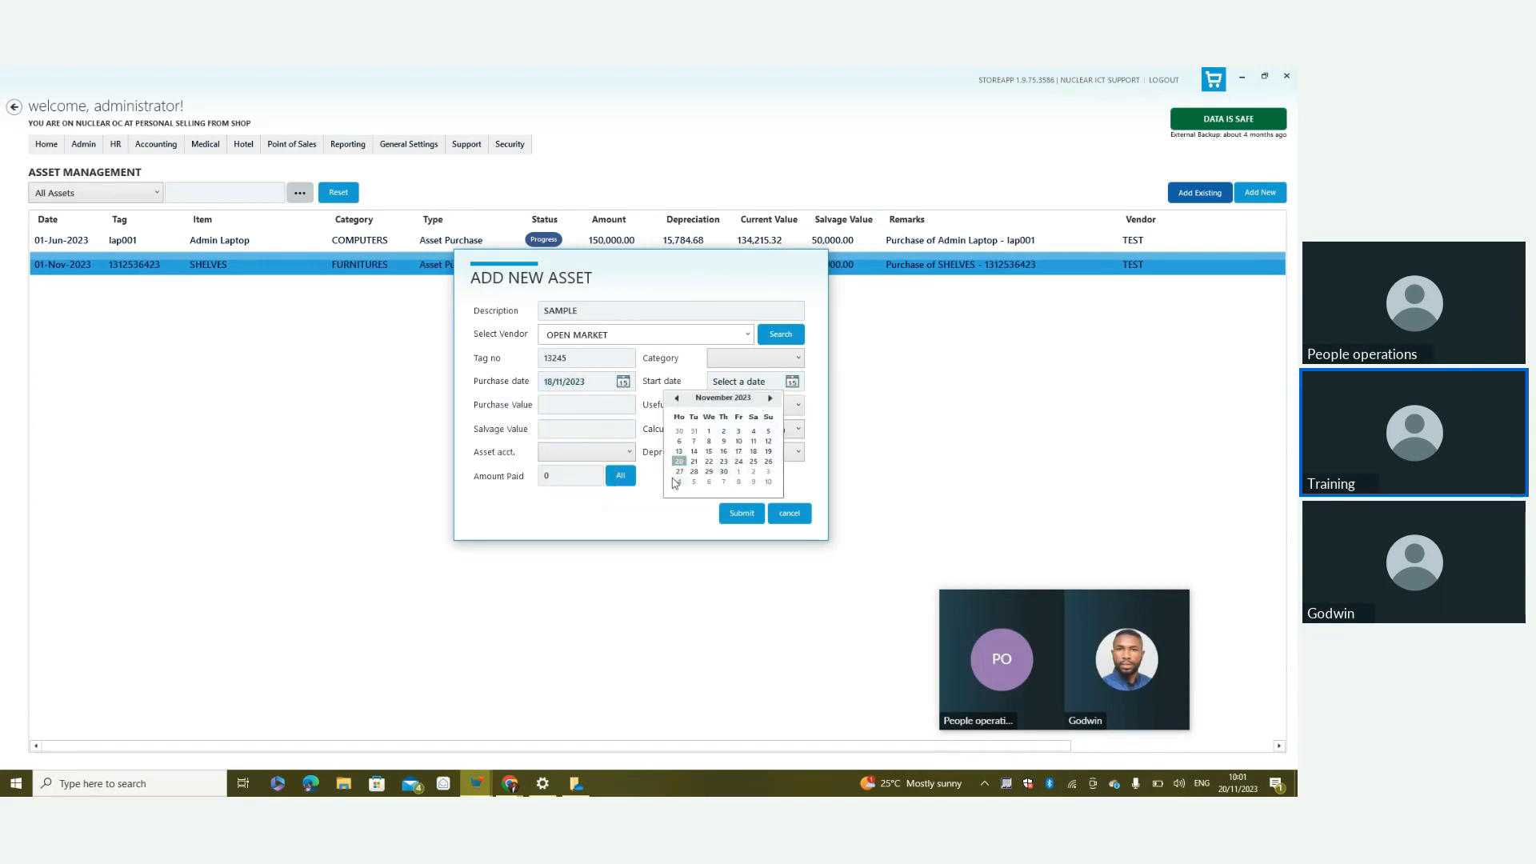
left_click(739, 473)
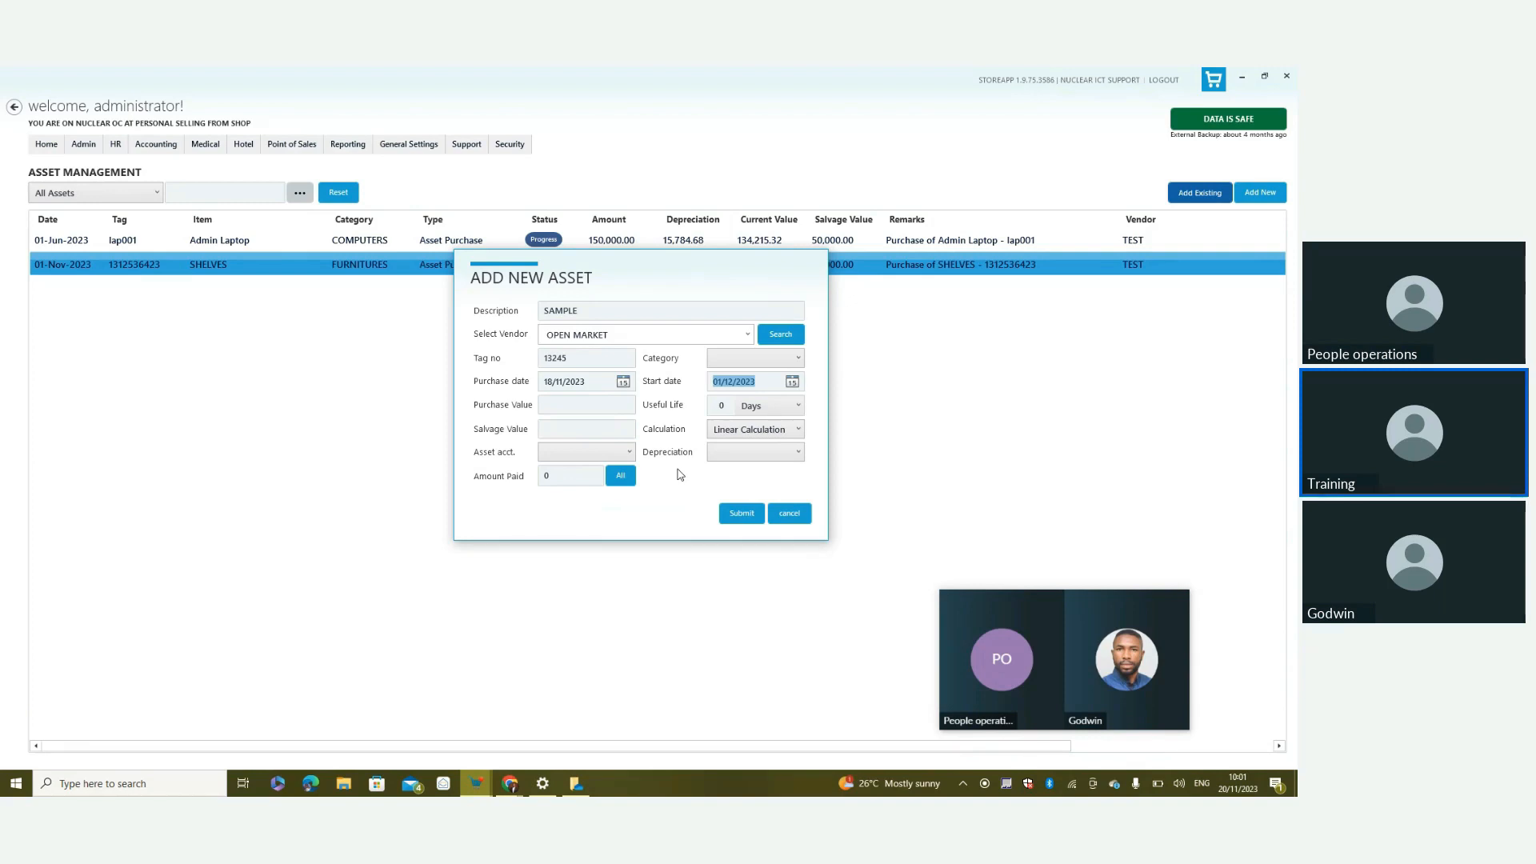
Enter purchase value 250,000, a useful life of 5 years and the salvage value
left_click(592, 408)
type("250000")
left_click(737, 409)
key("Down")
key("Down")
key("Down")
key("Return")
double_click(722, 406)
type("5")
left_click(569, 432)
type("10000")
Assign FURNITURES AND FITTINGS and the Depreciation account, save the asset, and select the new SAMPLE row
left_click(622, 453)
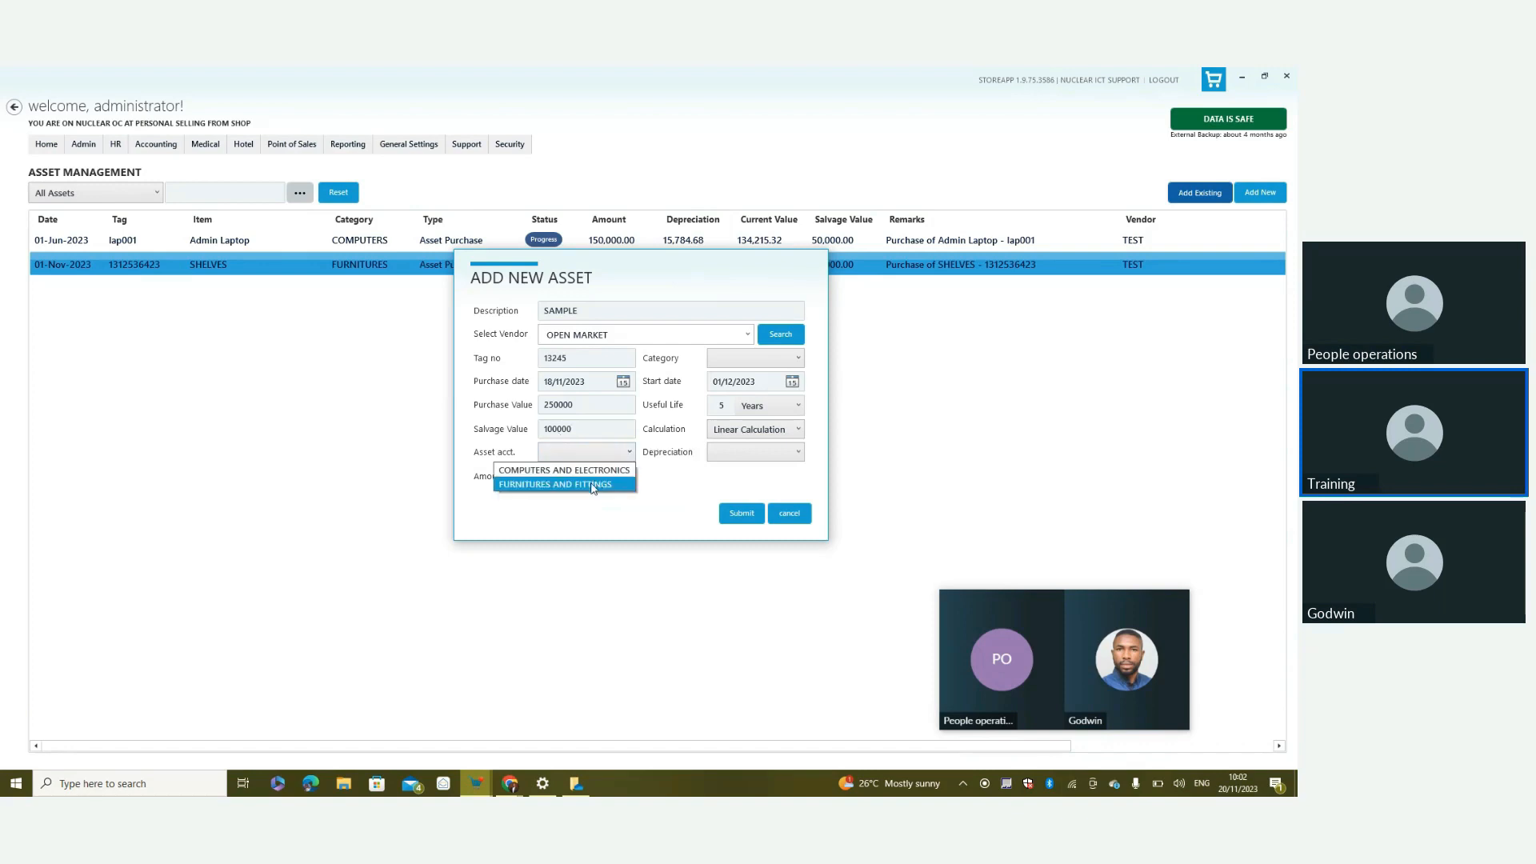
left_click(593, 486)
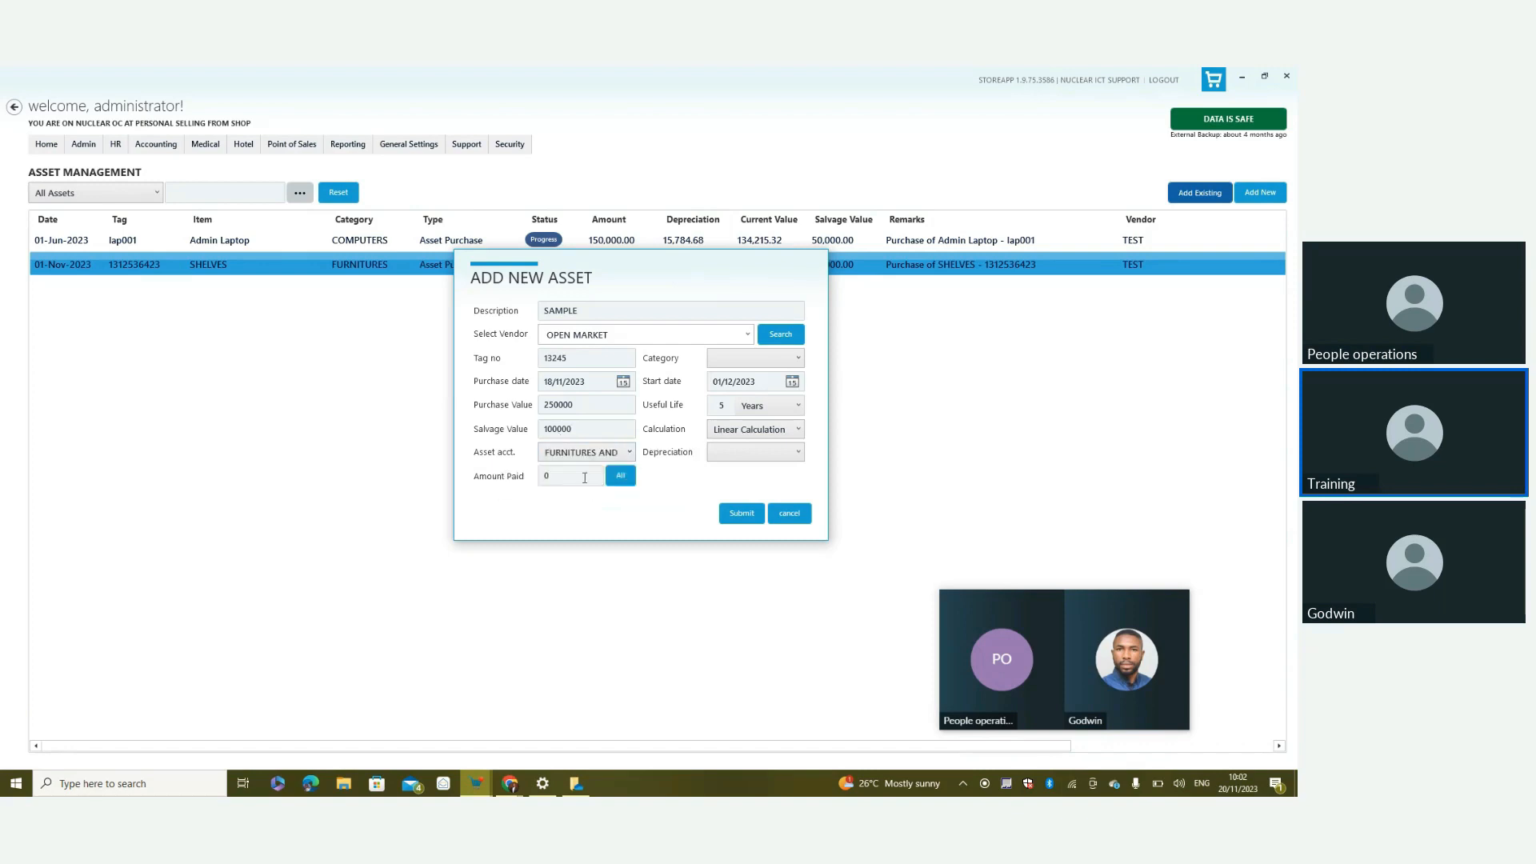
left_click(735, 454)
left_click(740, 529)
left_click(737, 514)
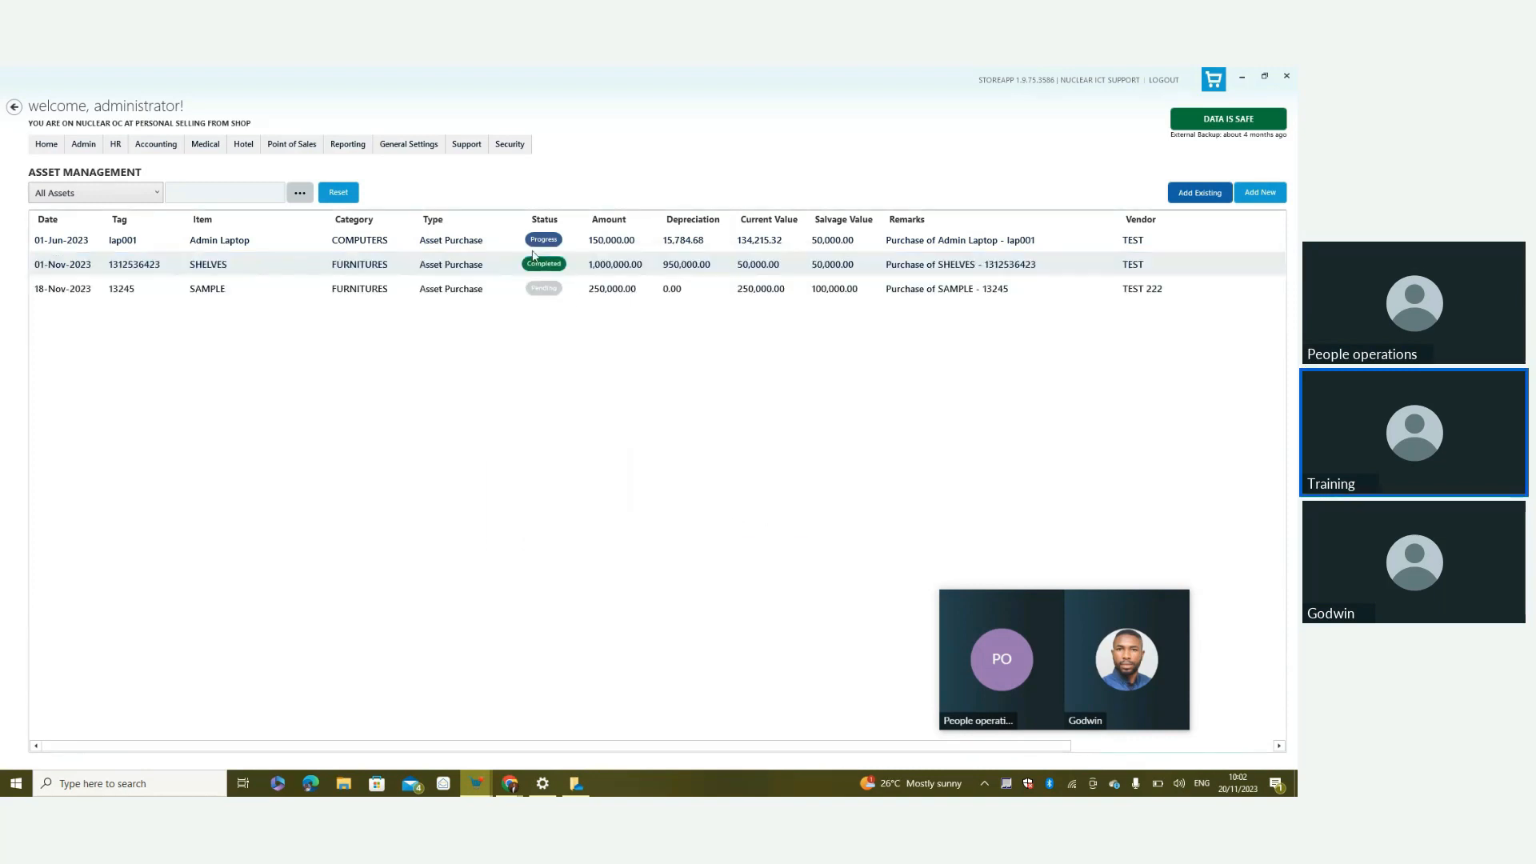
left_click(553, 291)
Authorize depreciation for the SAMPLE asset and confirm with Yes
right_click(554, 291)
left_click(508, 318)
left_click(734, 435)
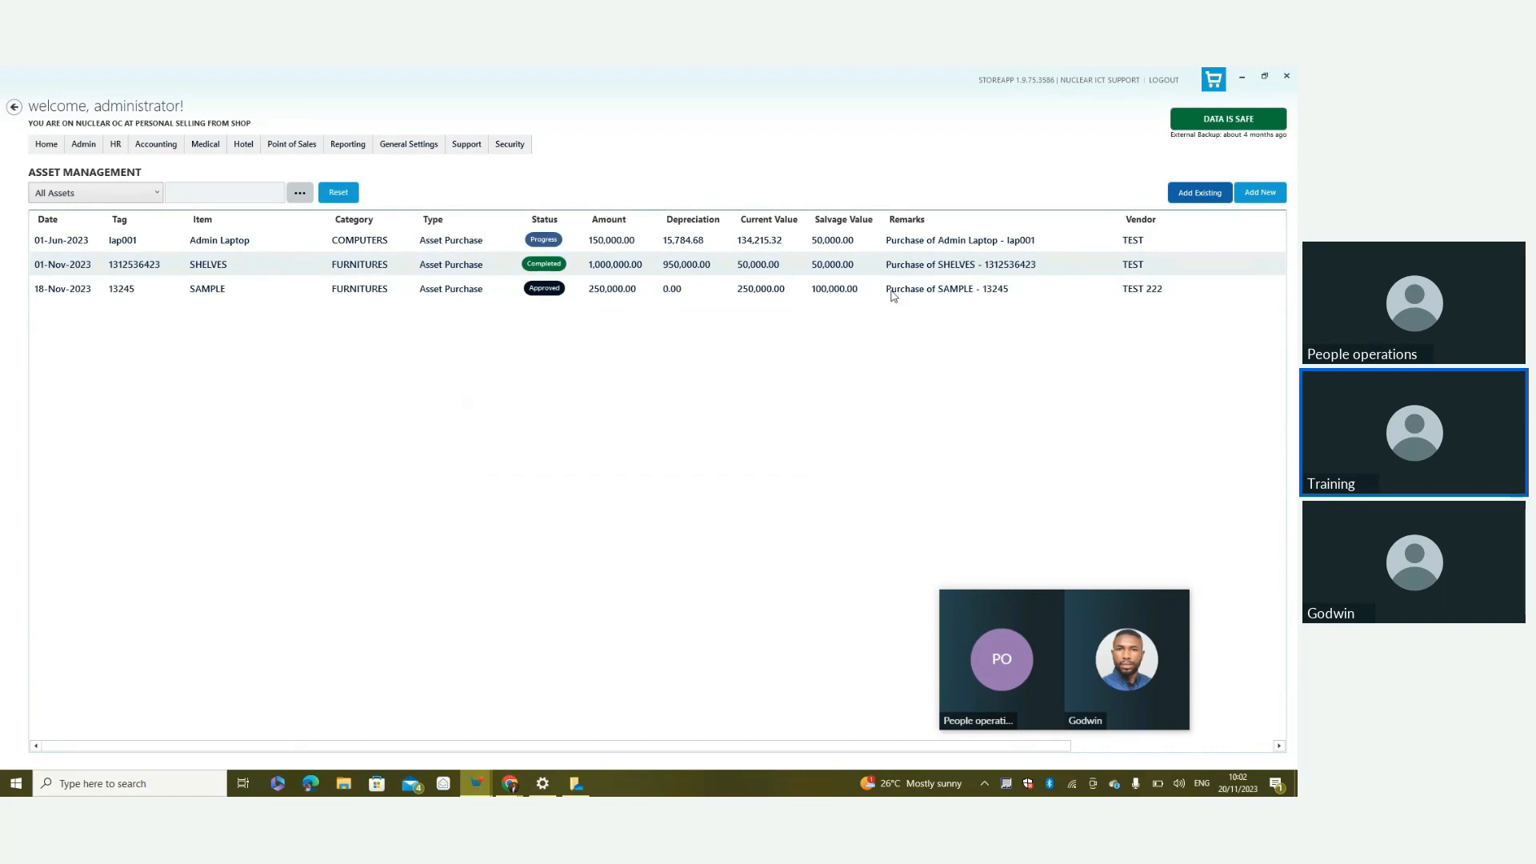
Return to StoreApp and log back in as admin with the store password
key("alt+Tab")
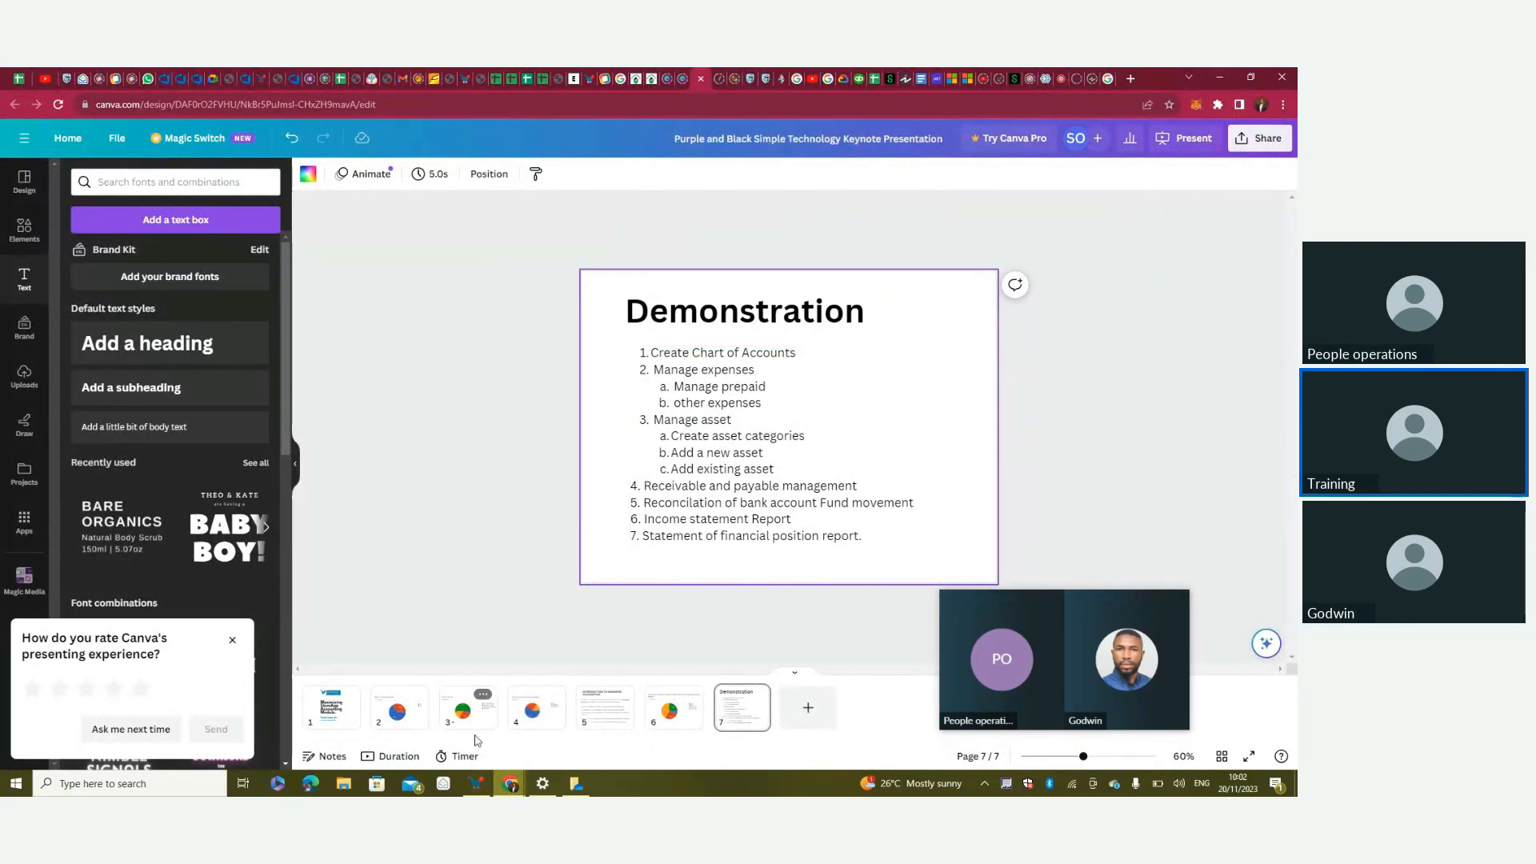
left_click(475, 783)
type("admin")
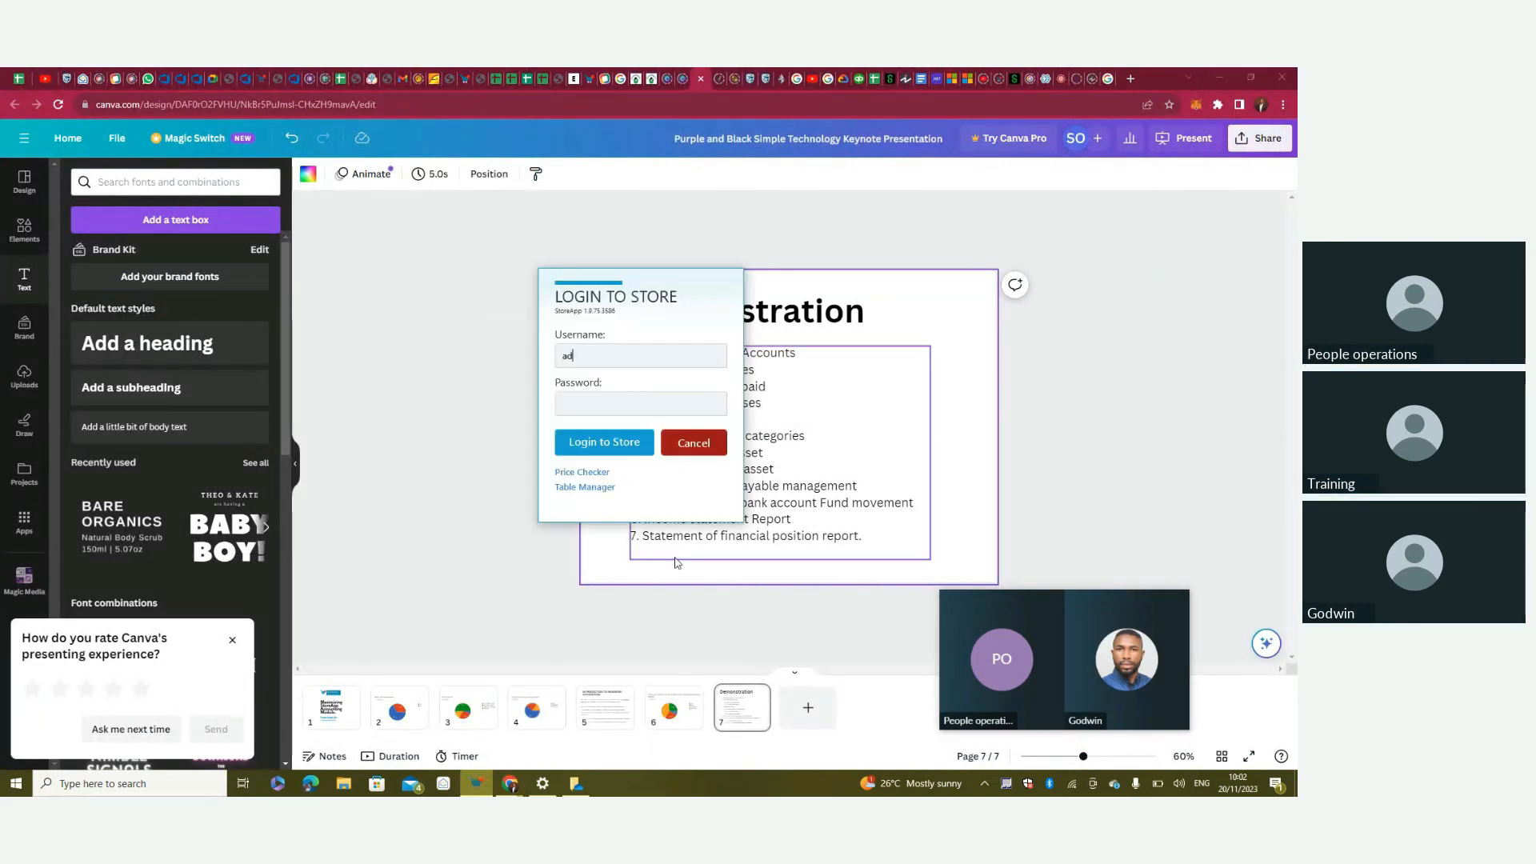
key("Tab")
type("*******")
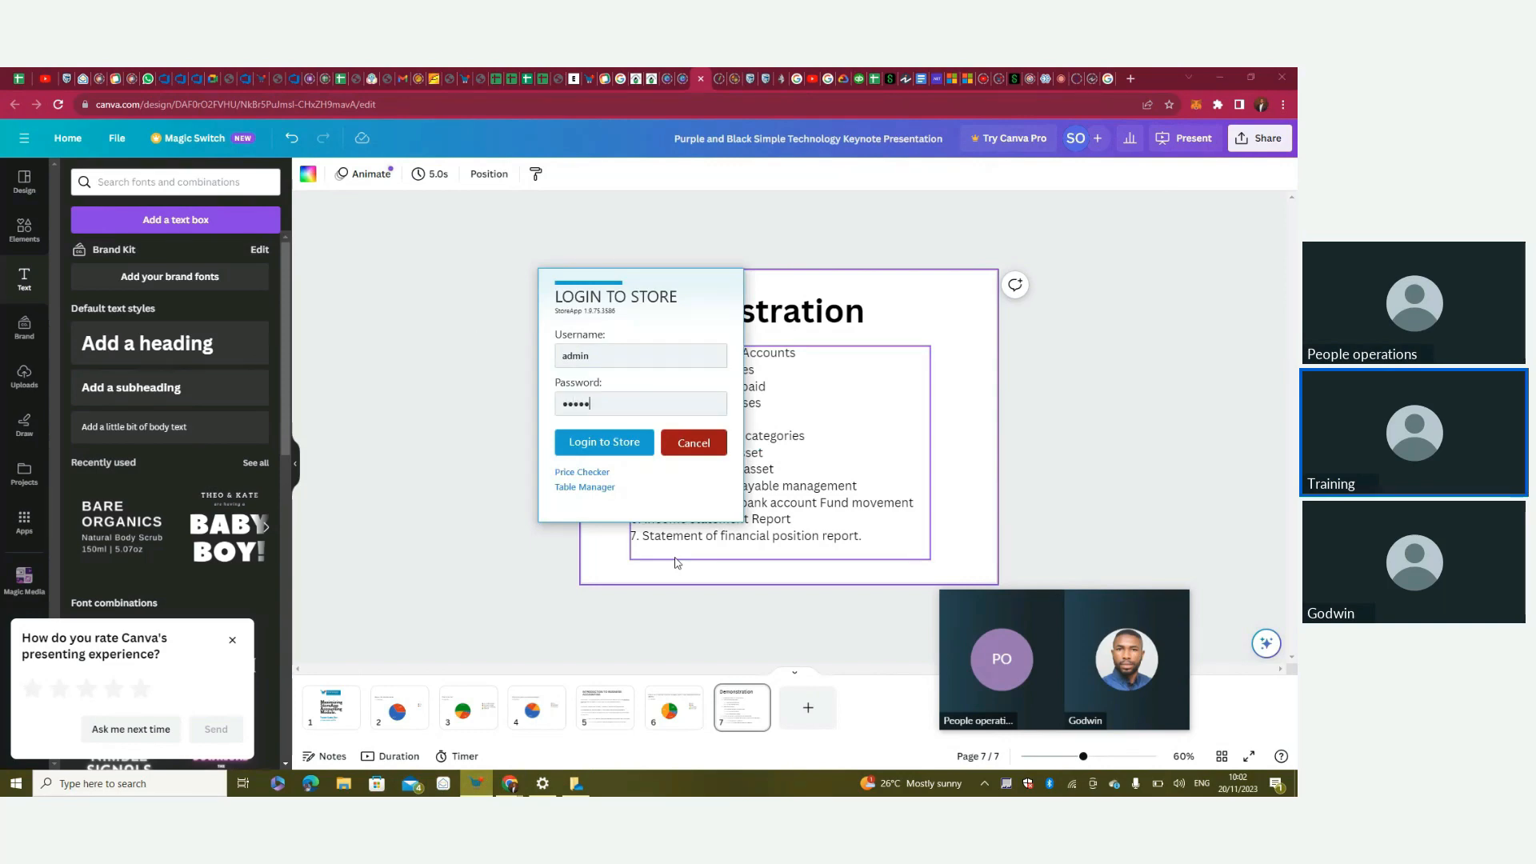
key("Return")
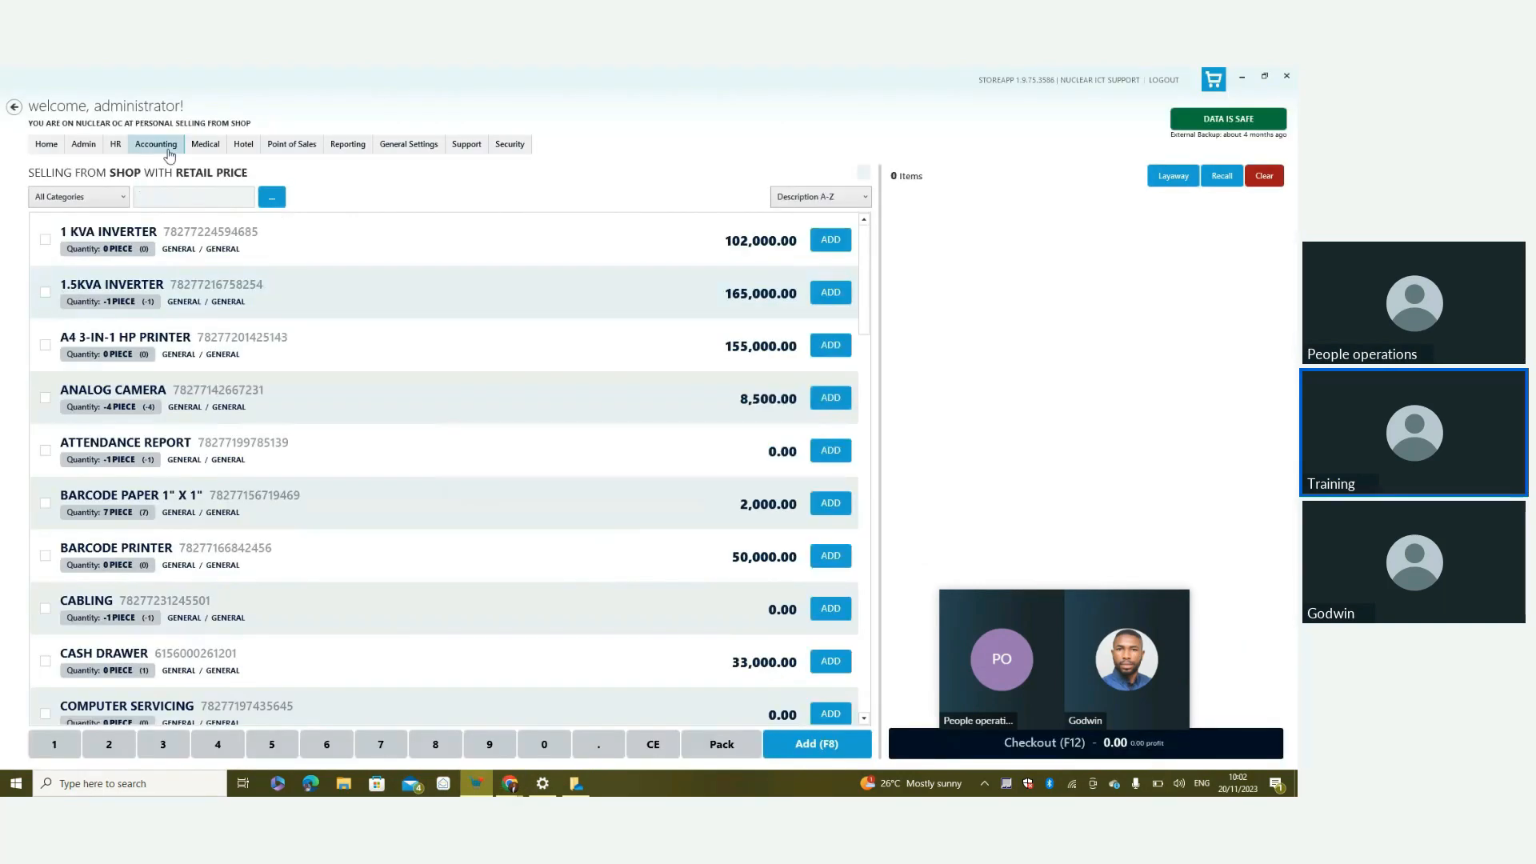
left_click(156, 144)
Open Manage Assets, inspect the SAMPLE asset's 82.10-per-day depreciation schedule, then close the details
mouse_move(169, 178)
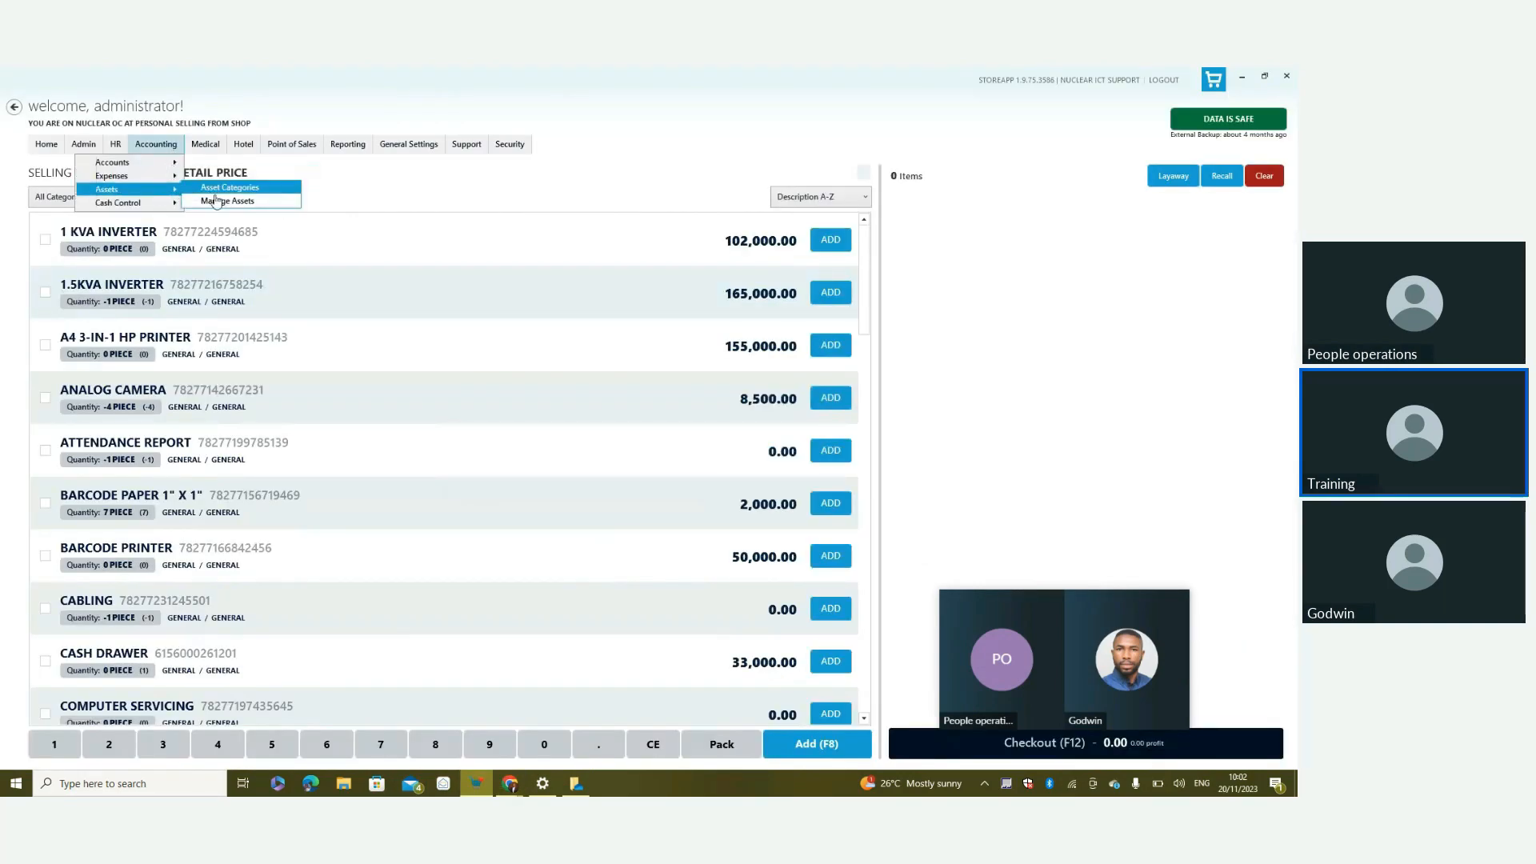
left_click(228, 200)
left_click(524, 295)
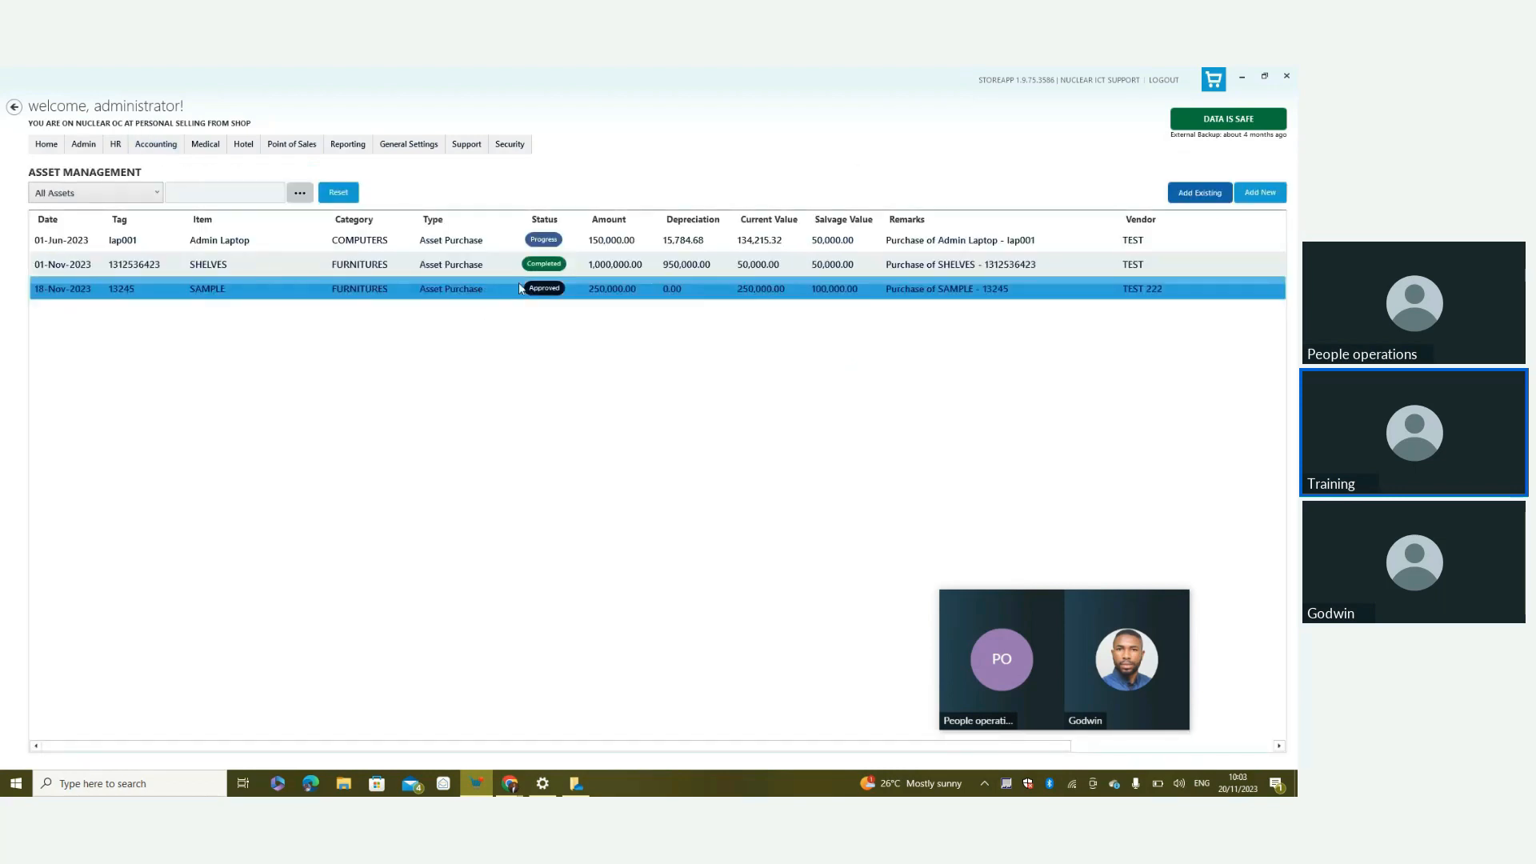
double_click(570, 291)
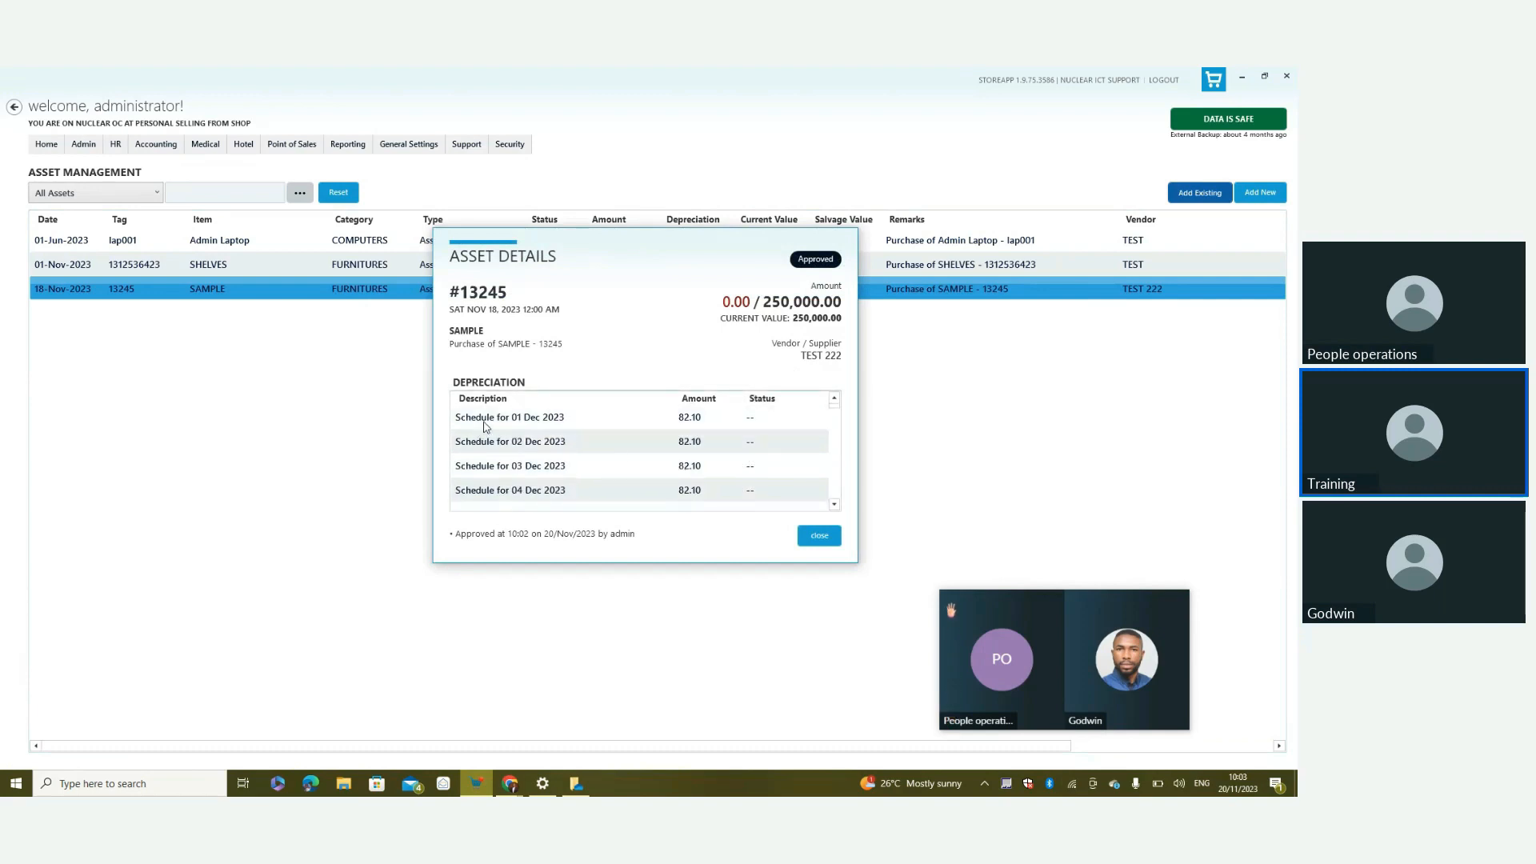
left_click_drag(631, 245, 668, 292)
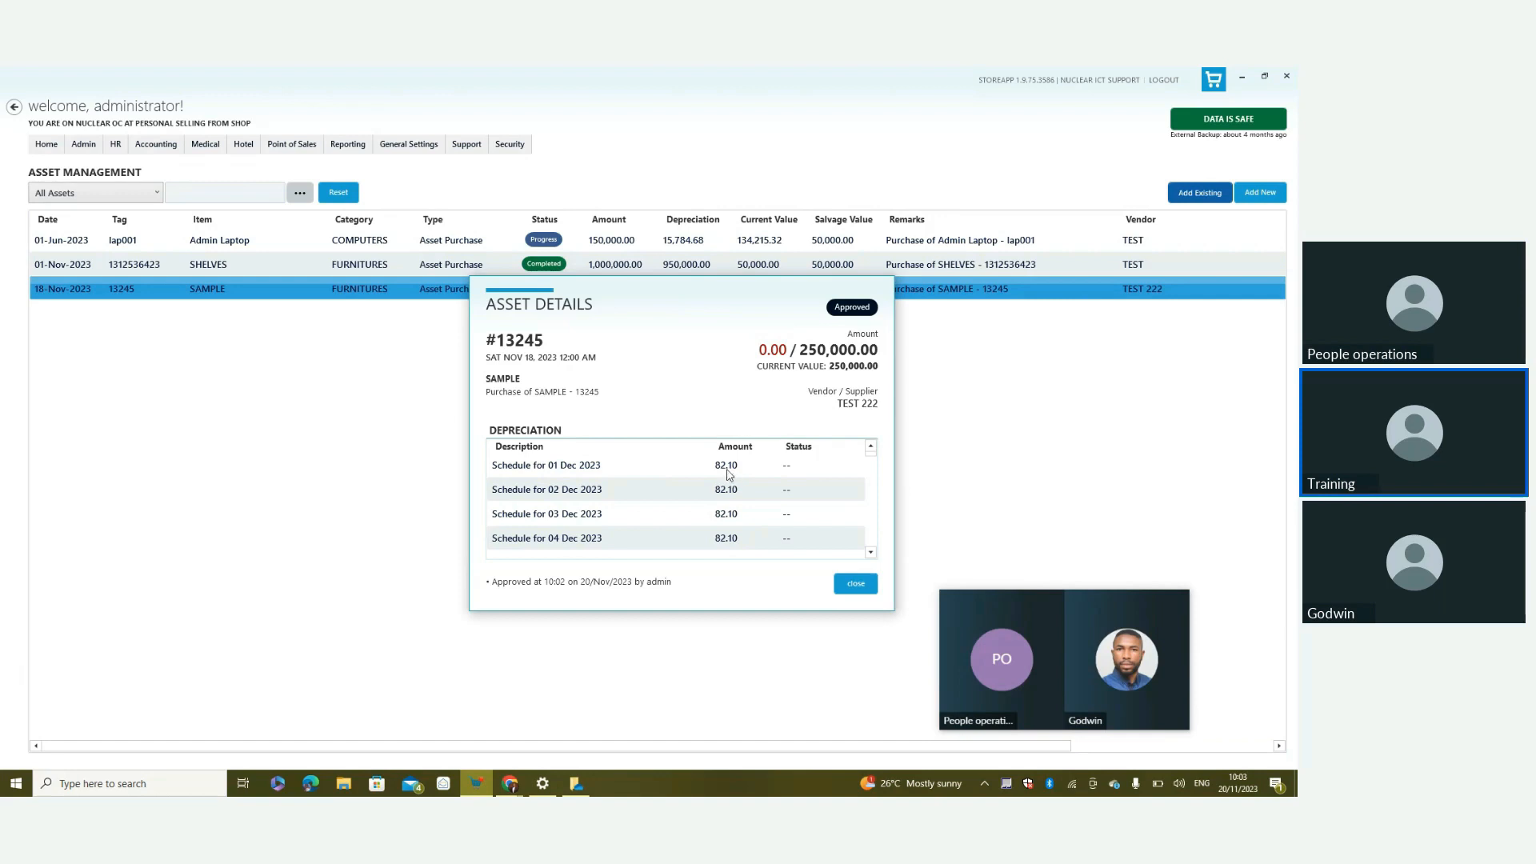
scroll(728, 474, "down", 10)
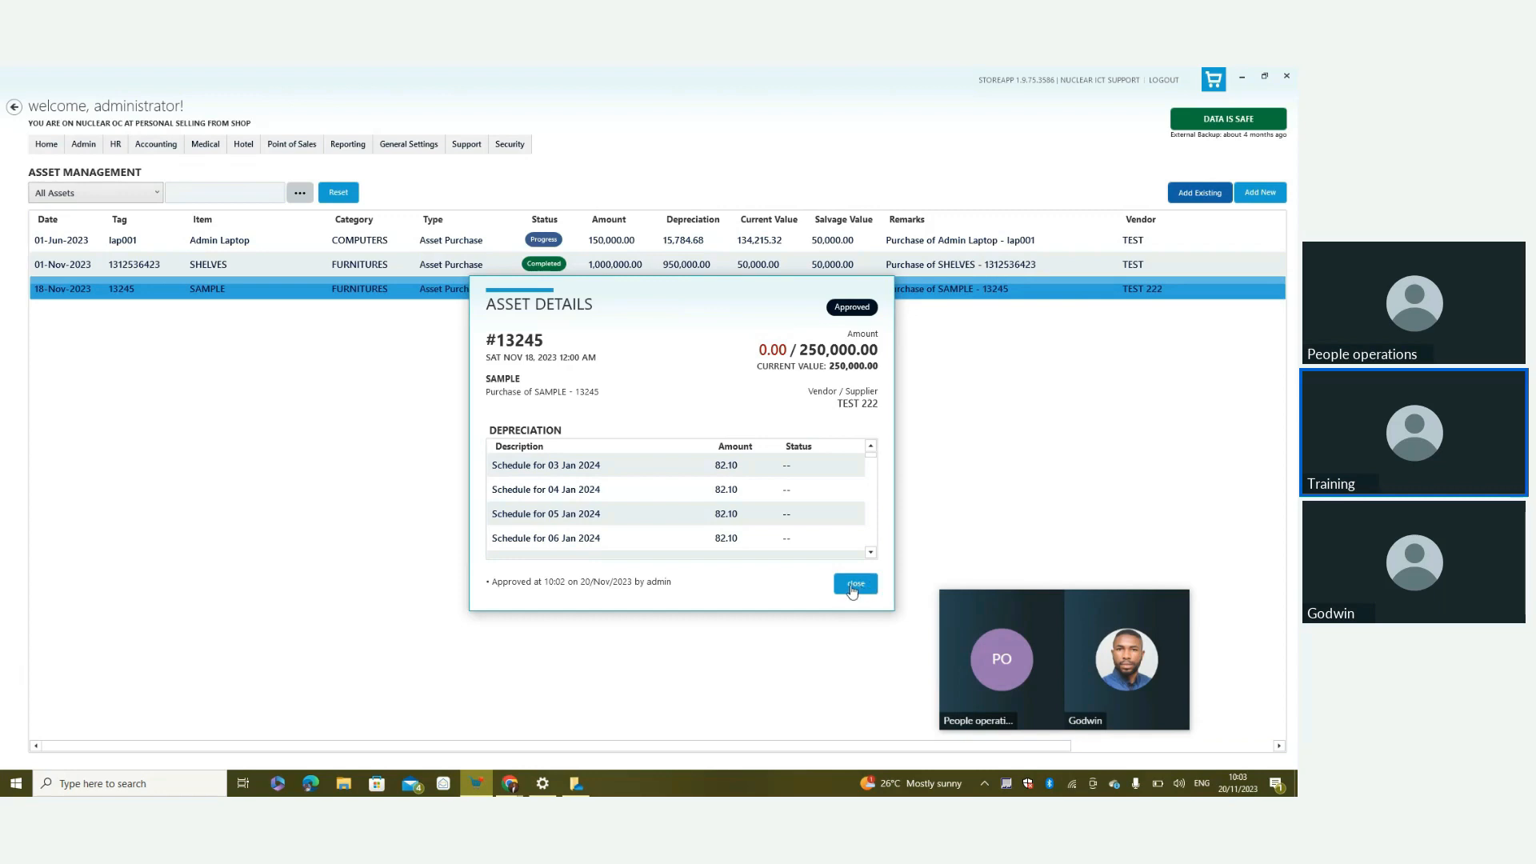
left_click(853, 589)
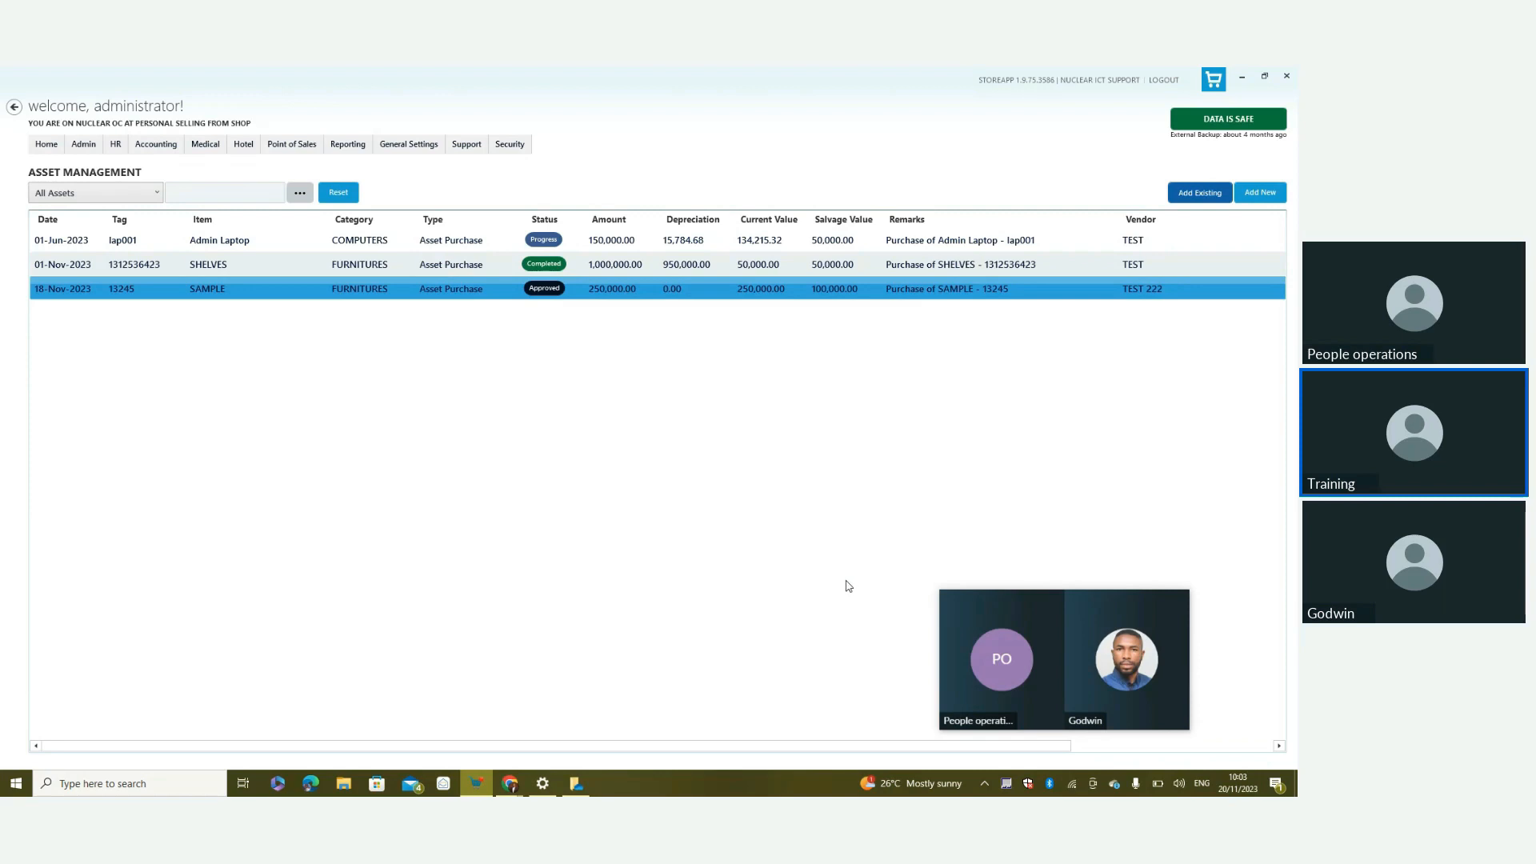
Run the Income Statement from 20 November 2023, giving a net profit of 88,321.39
left_click(346, 148)
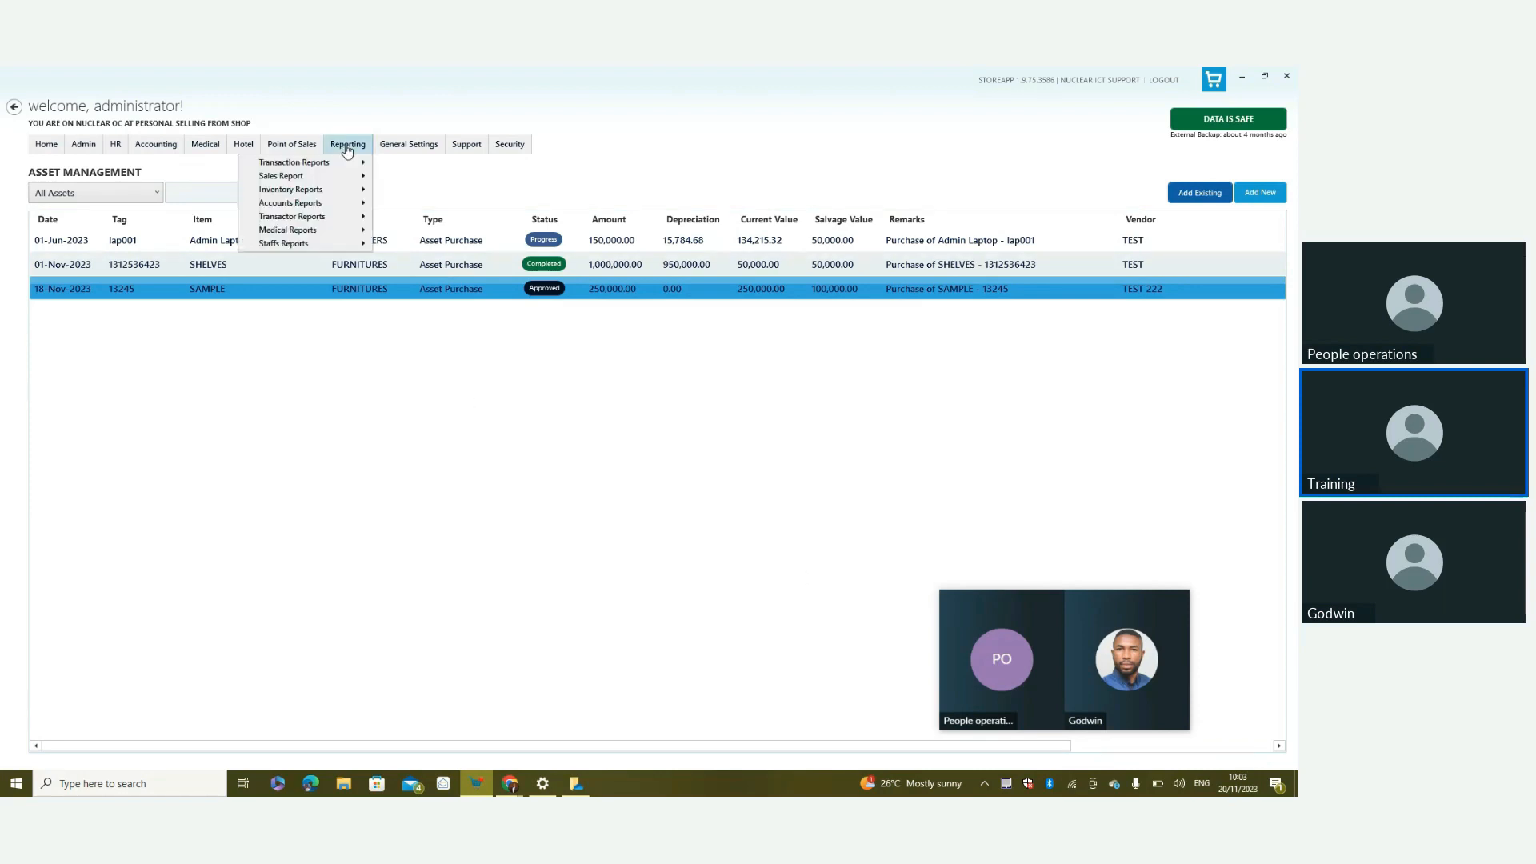
mouse_move(319, 208)
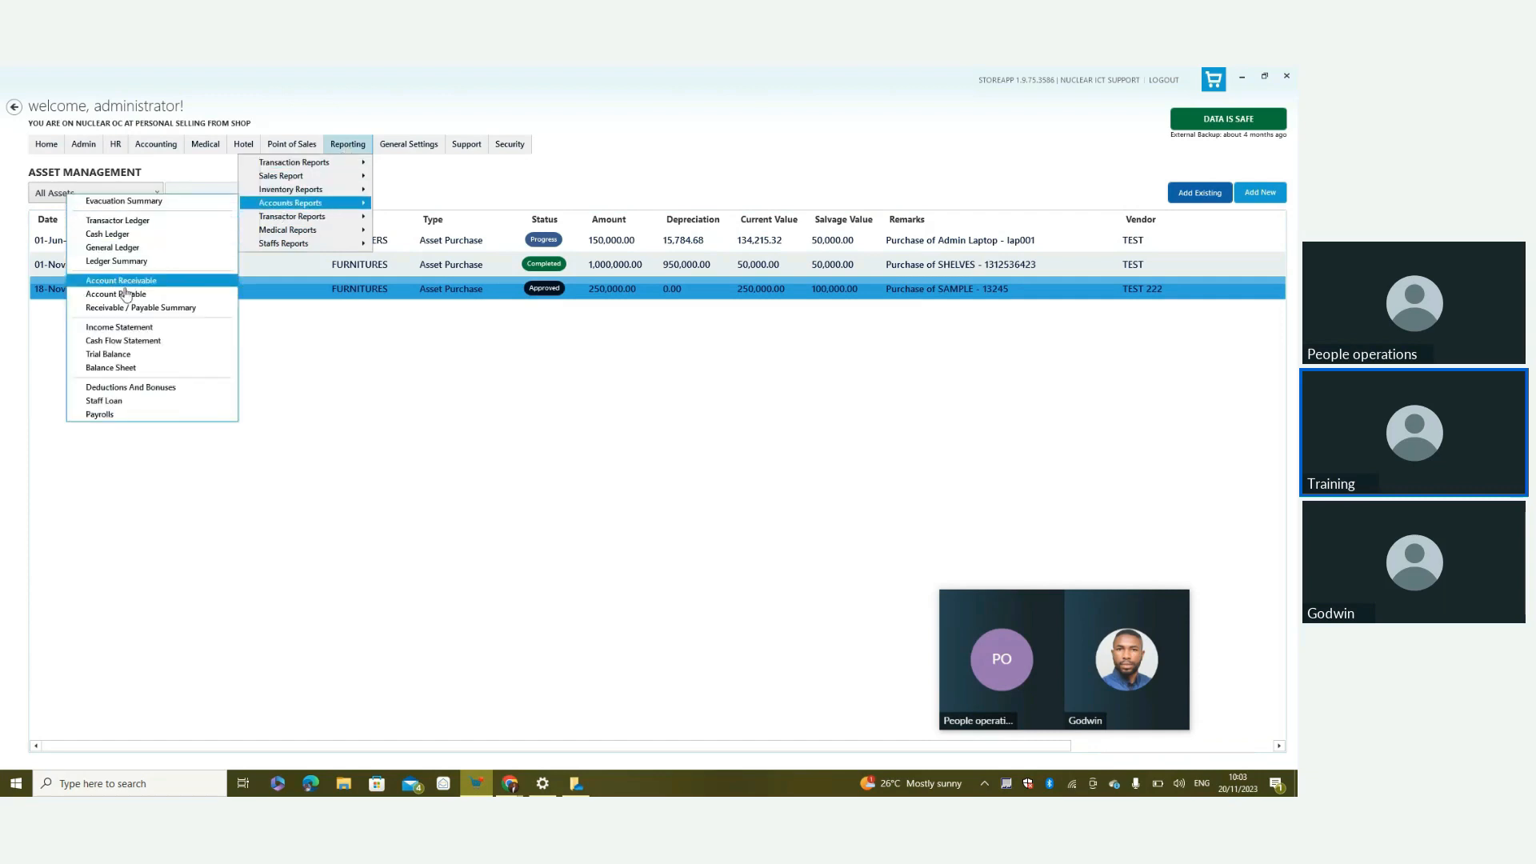
left_click(142, 329)
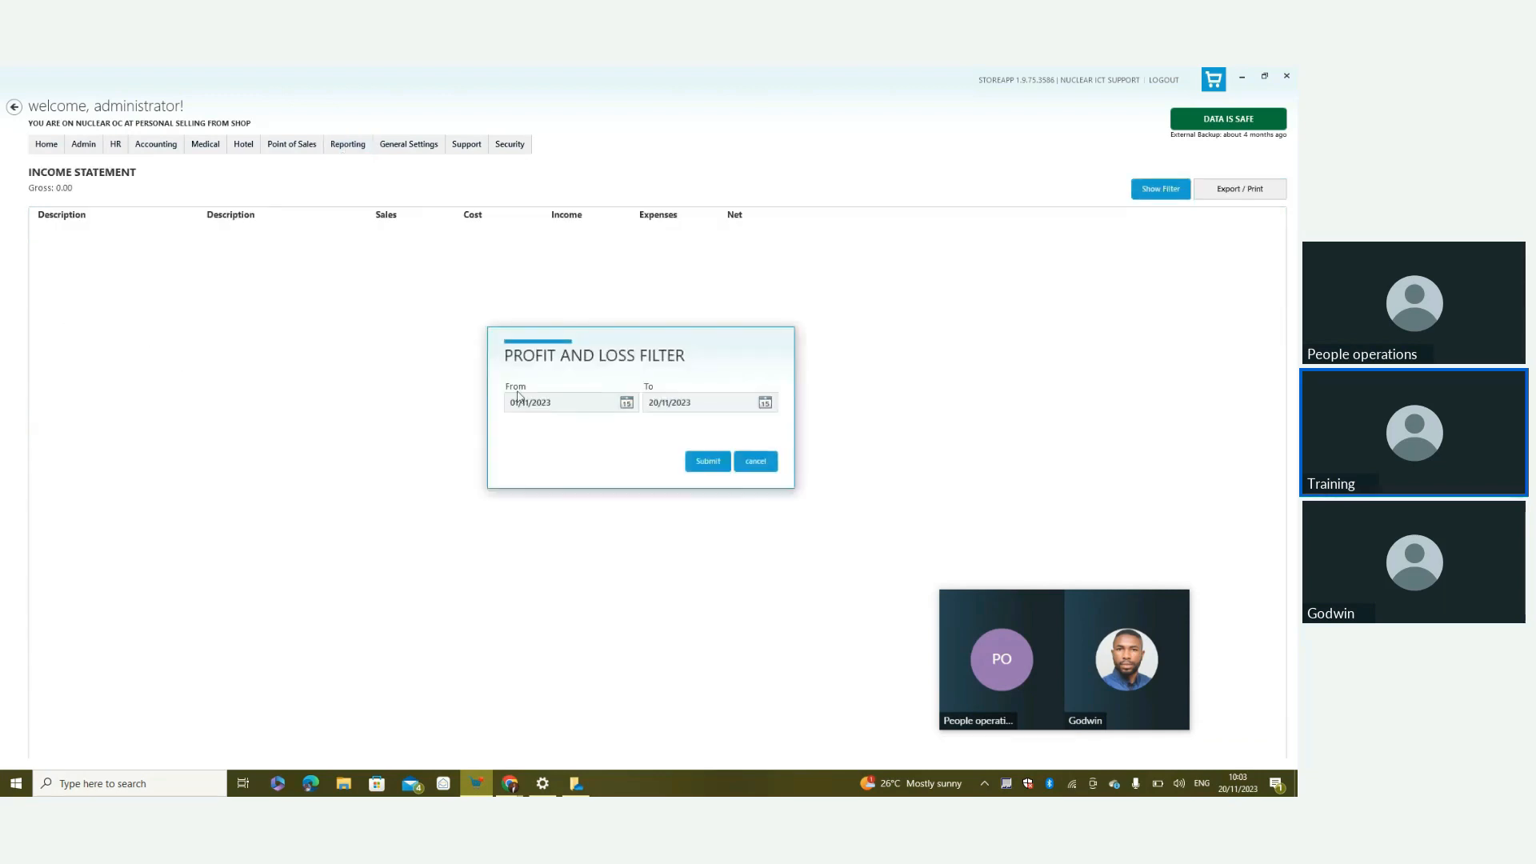
left_click(626, 404)
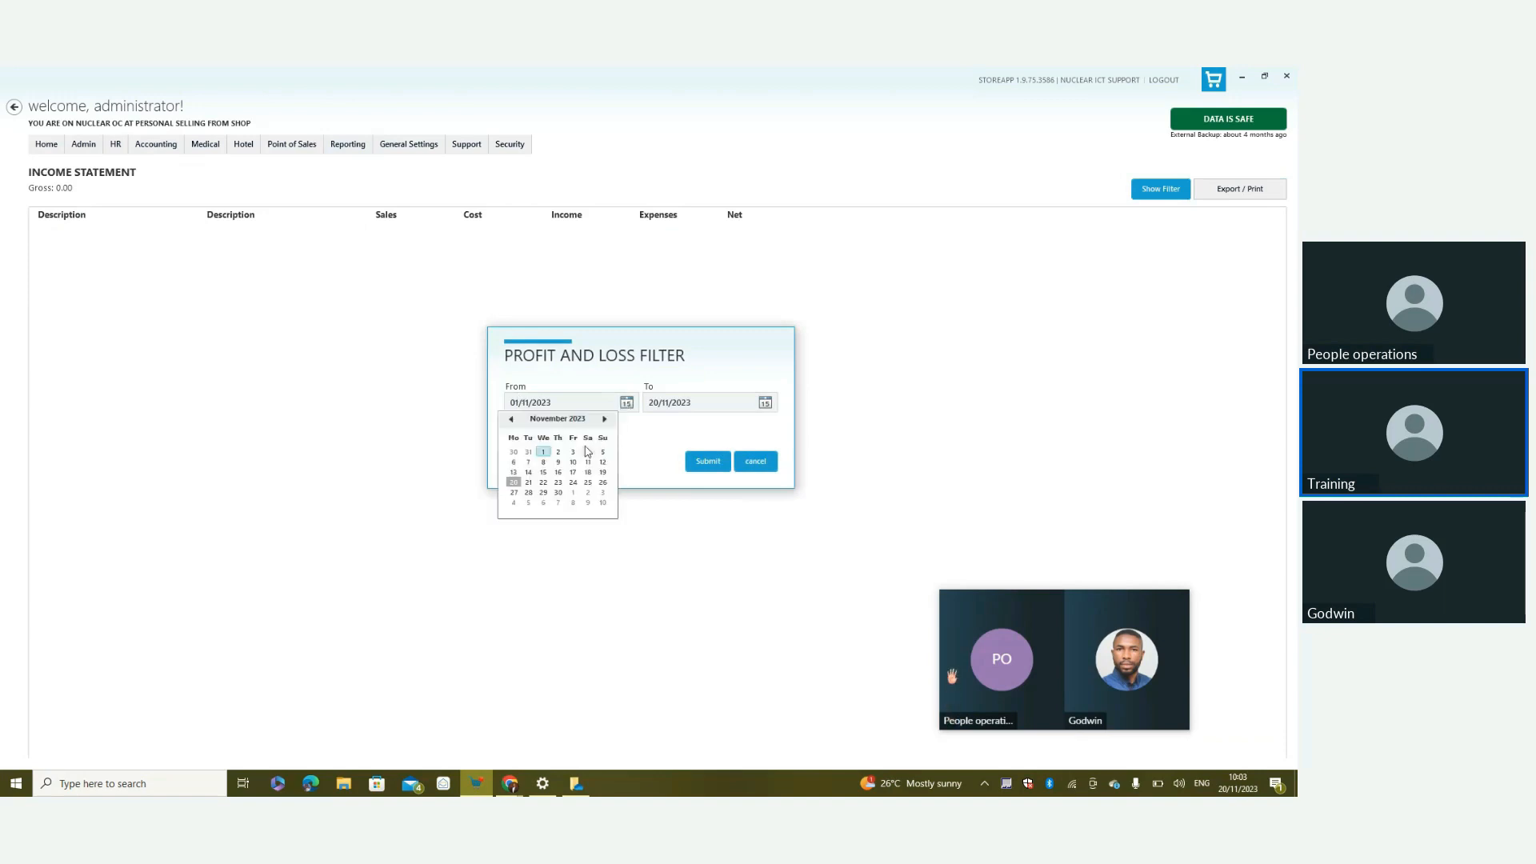
left_click(513, 484)
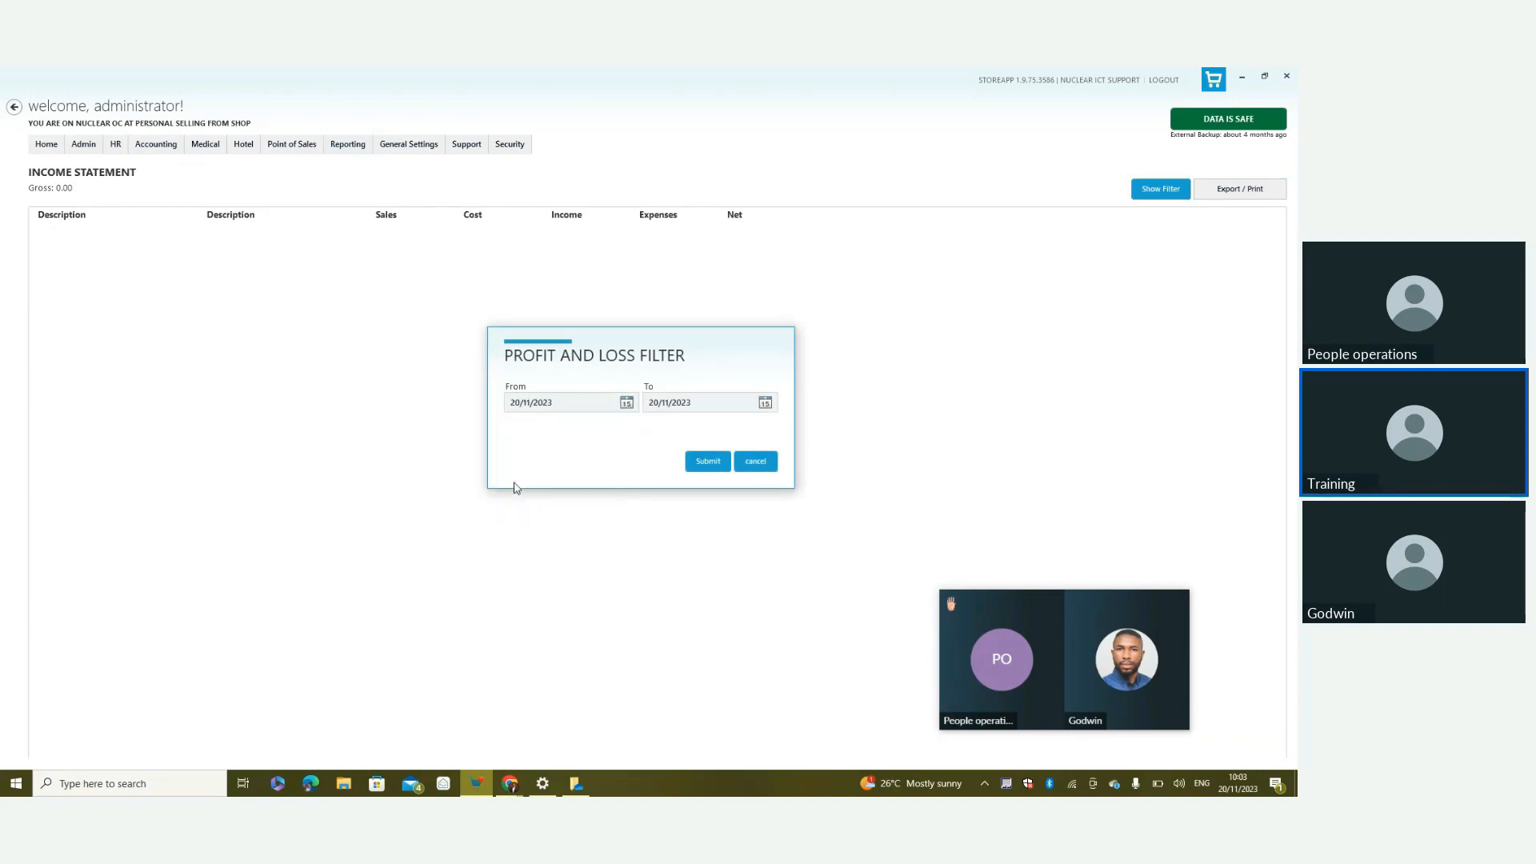
left_click(708, 463)
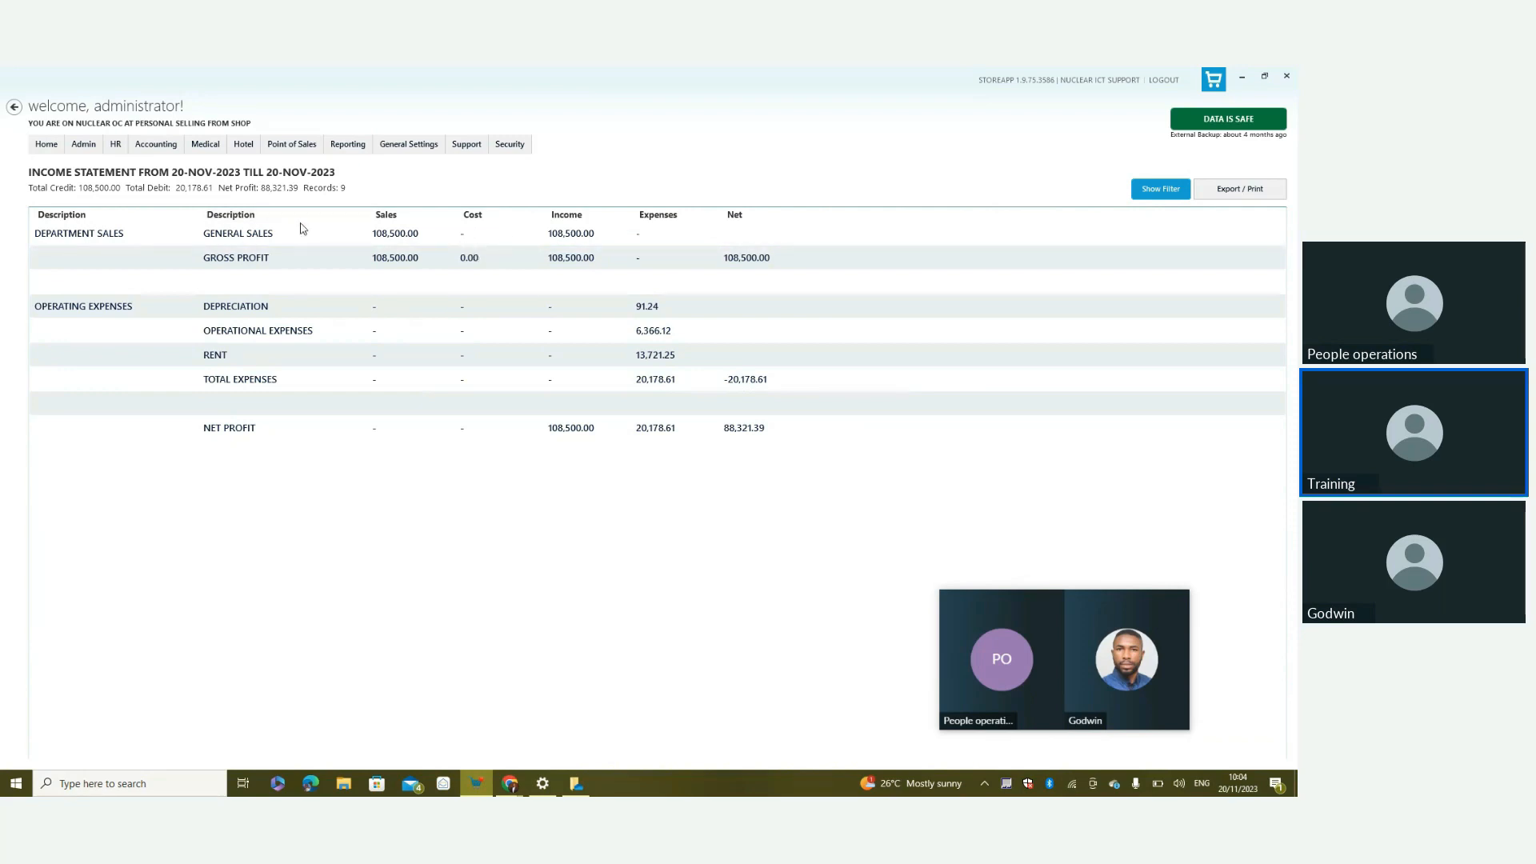
left_click(756, 266)
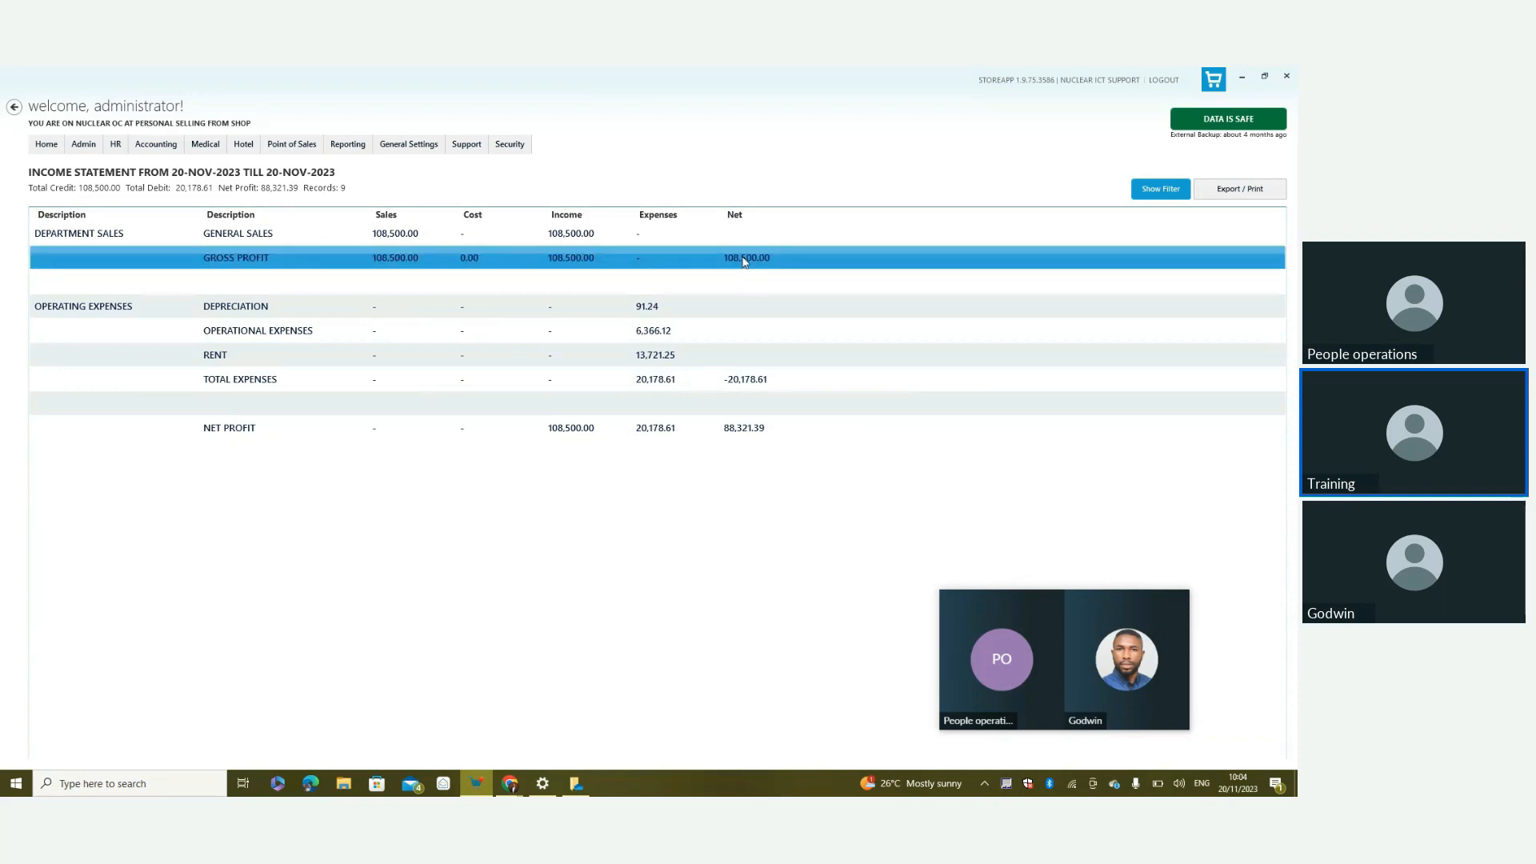
left_click(155, 312)
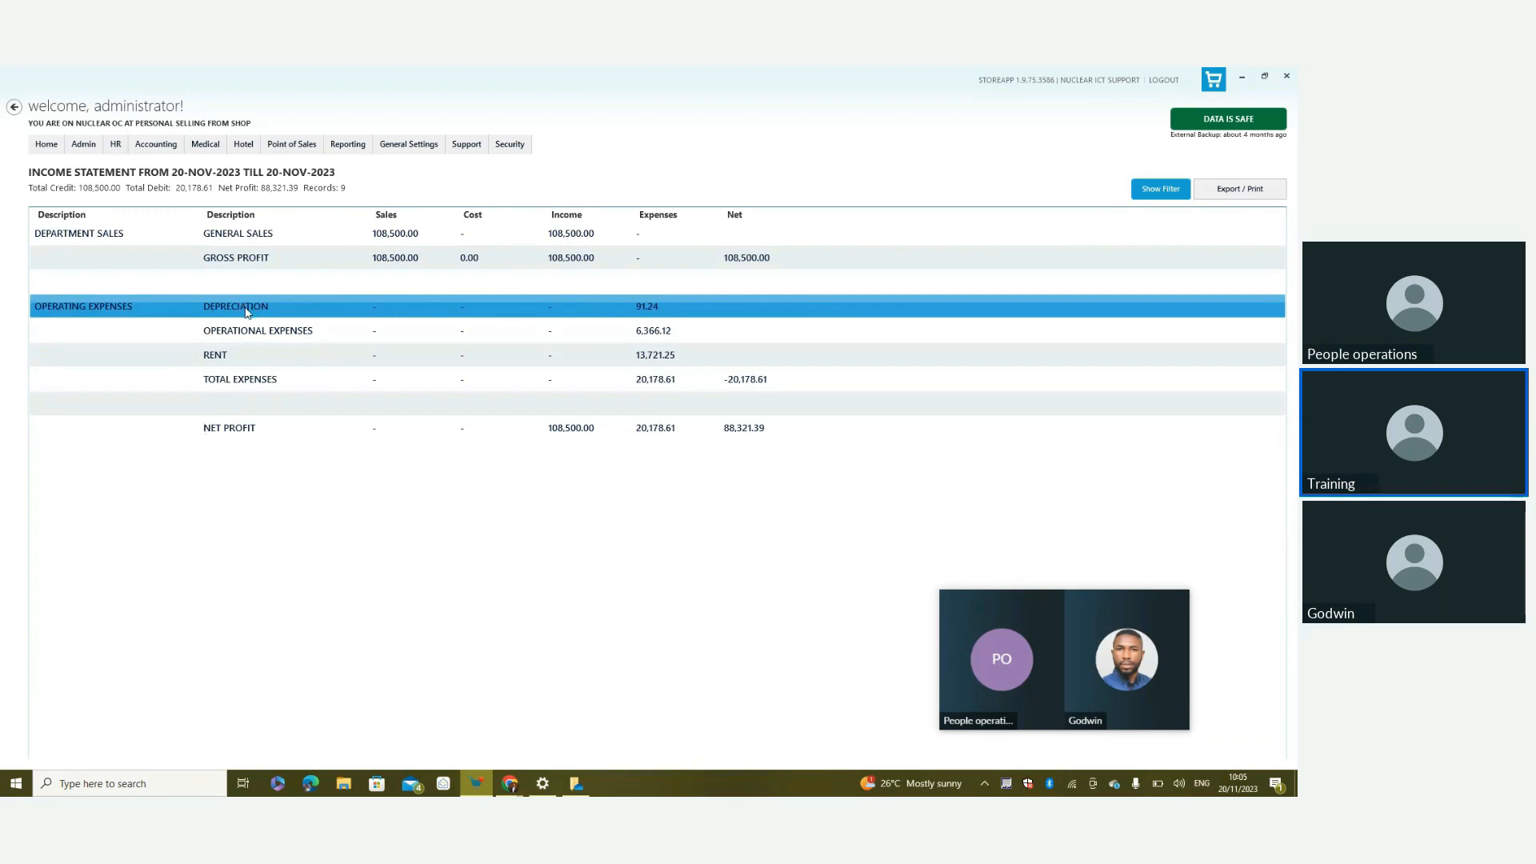
left_click(253, 338)
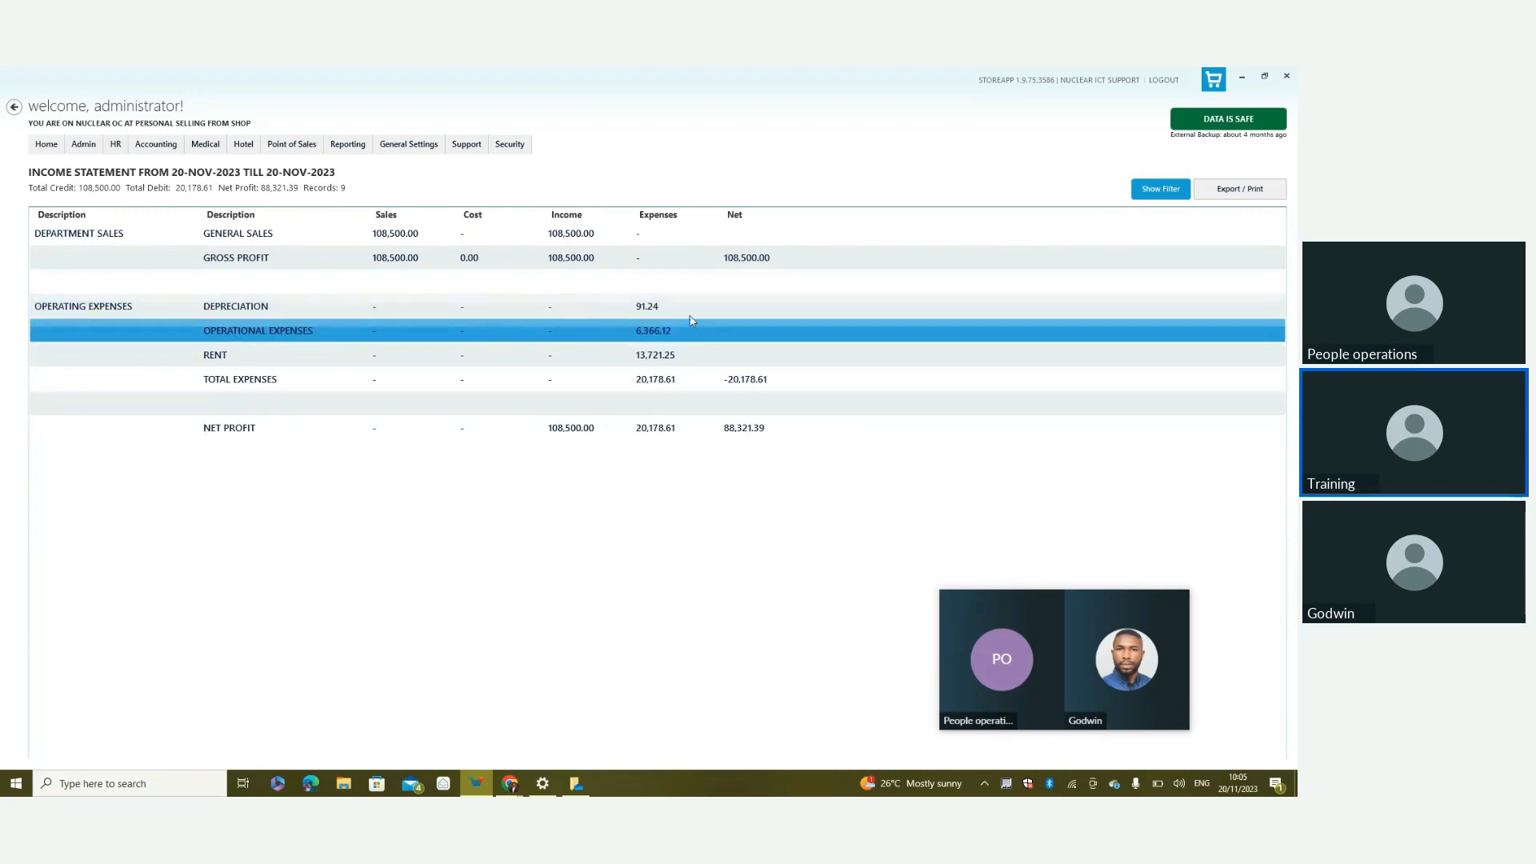
left_click(254, 360)
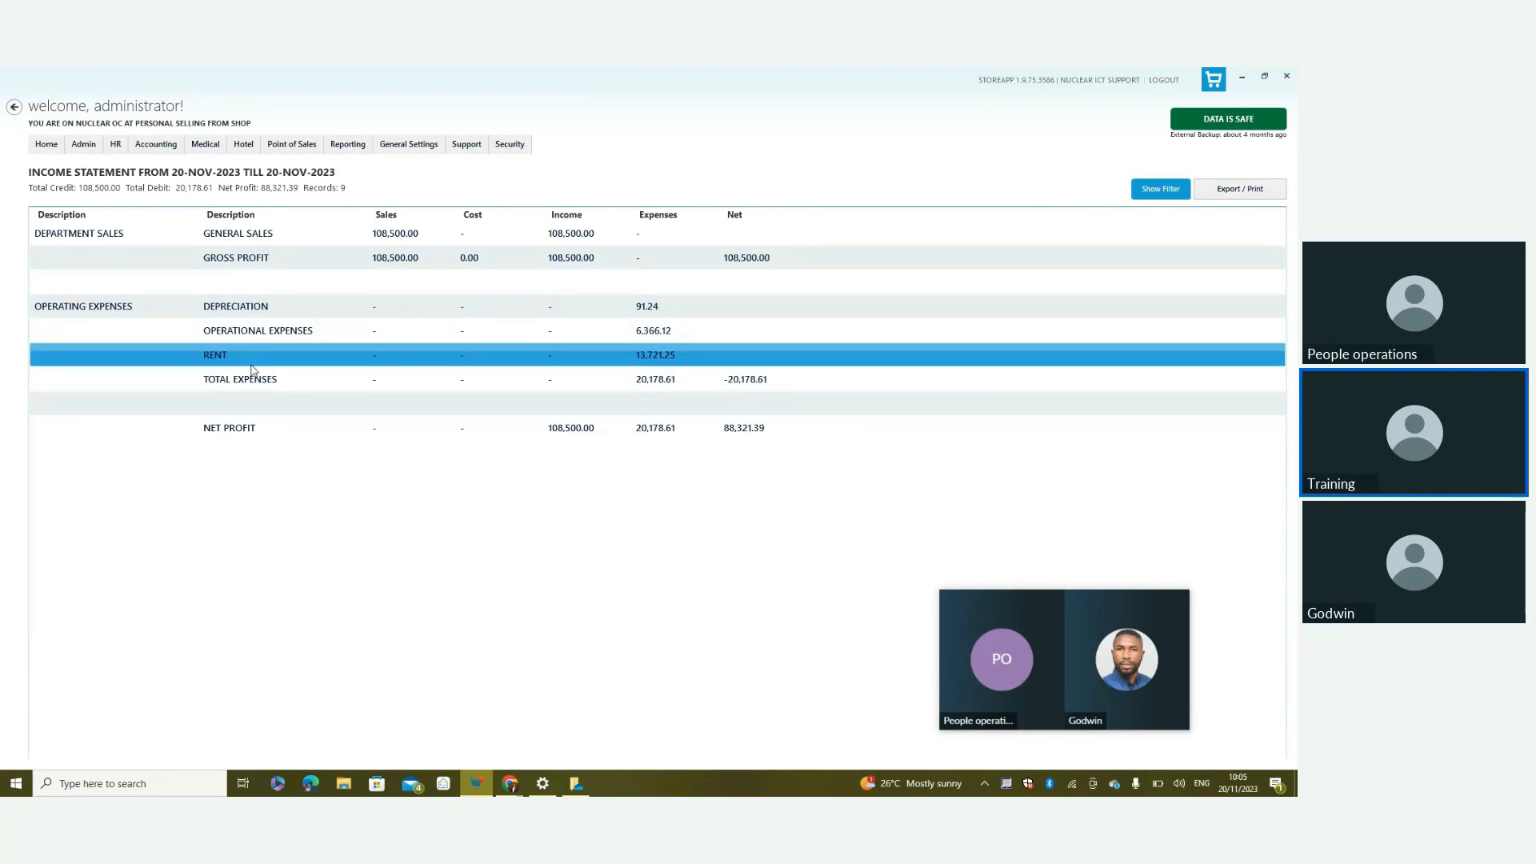
left_click(760, 431)
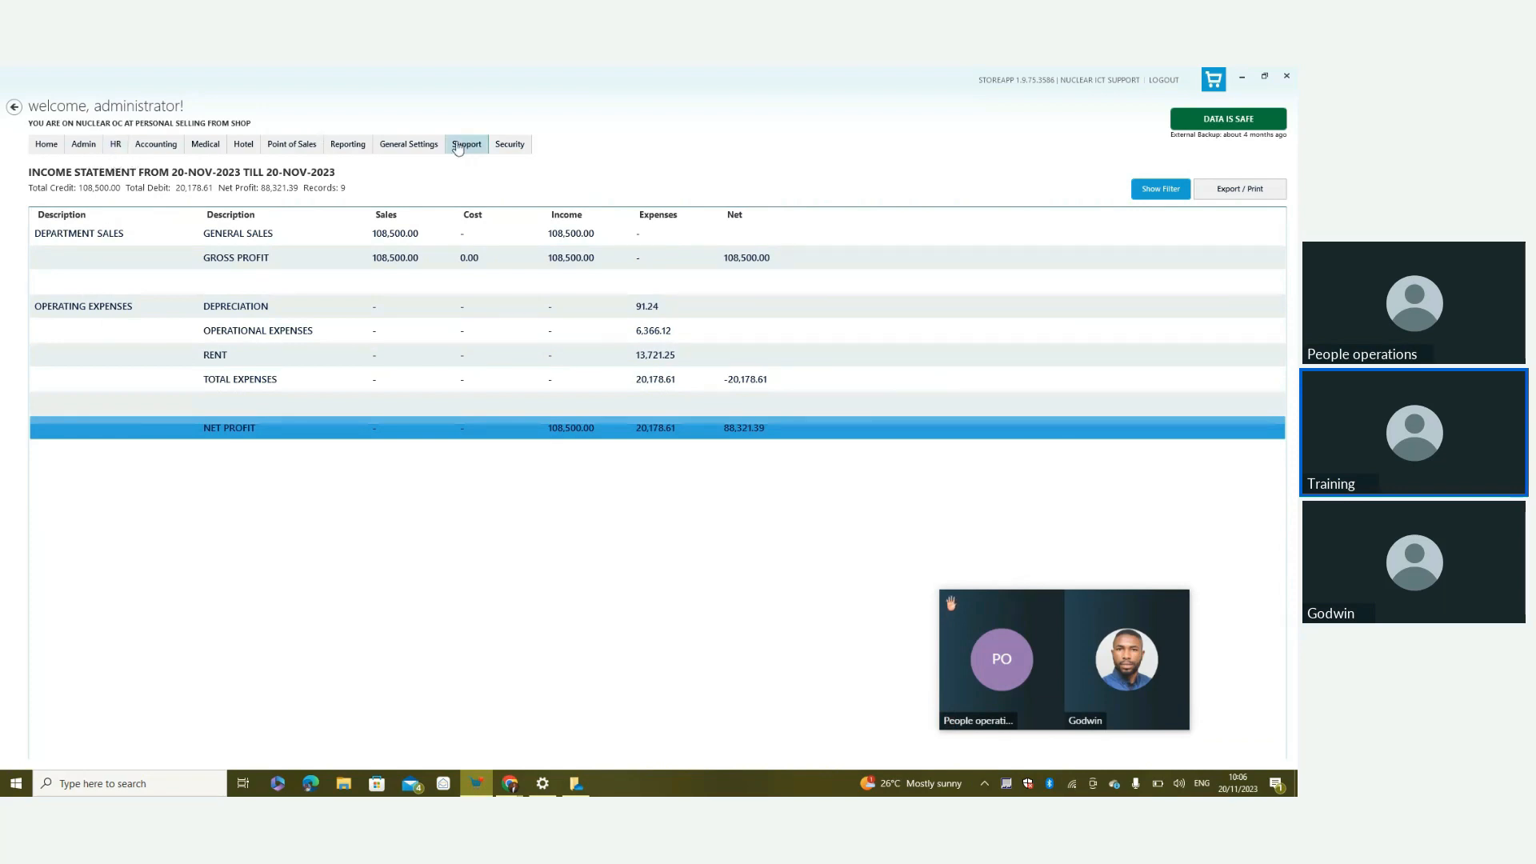
Open Admin > Products & Services > Products, then cancel the New Product form without adding anything
left_click(82, 145)
mouse_move(96, 163)
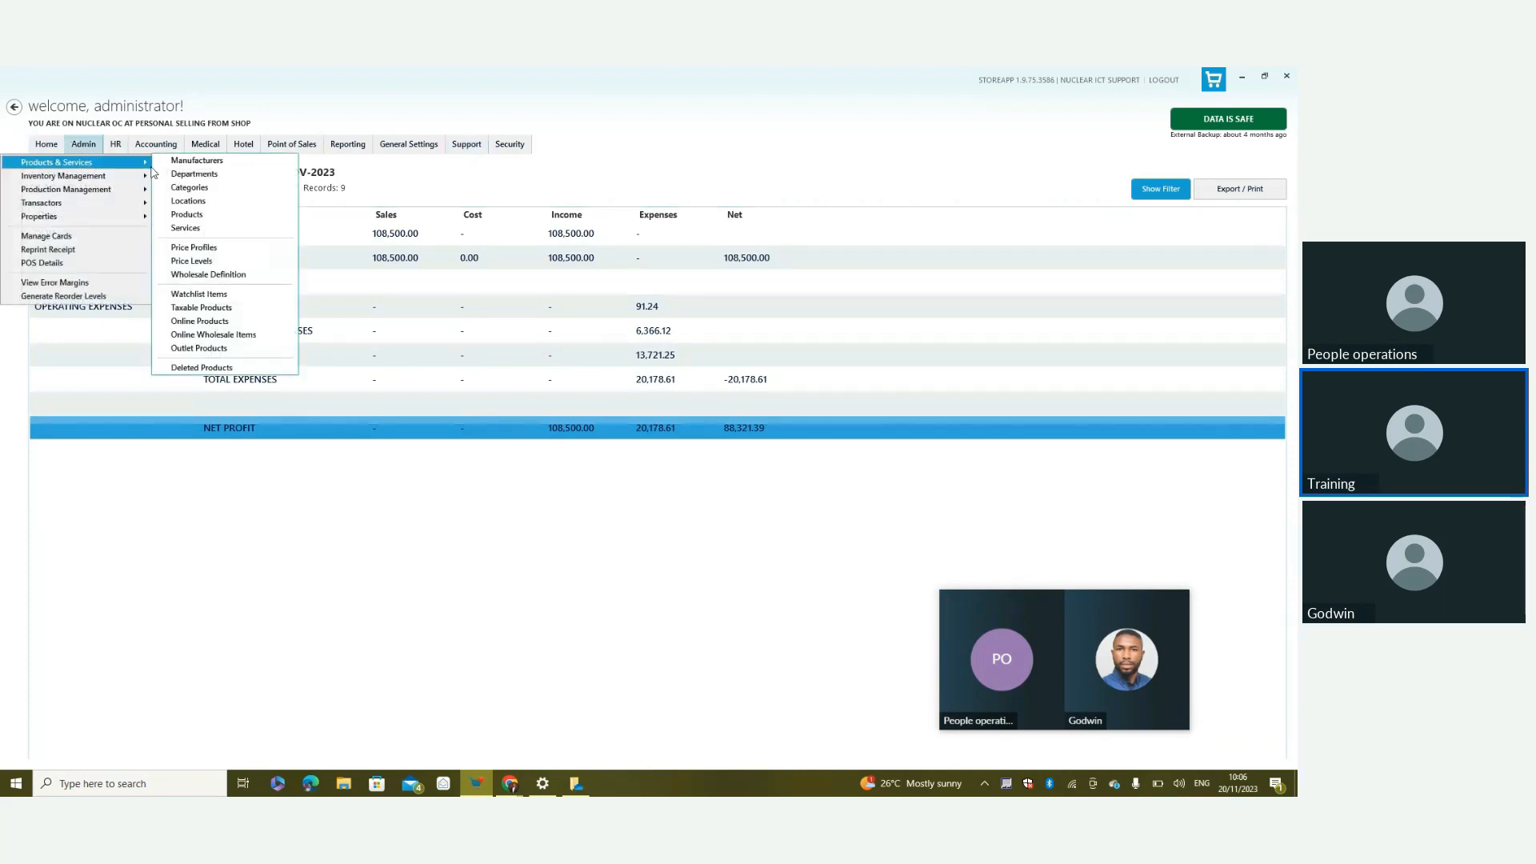
left_click(197, 219)
left_click(1248, 194)
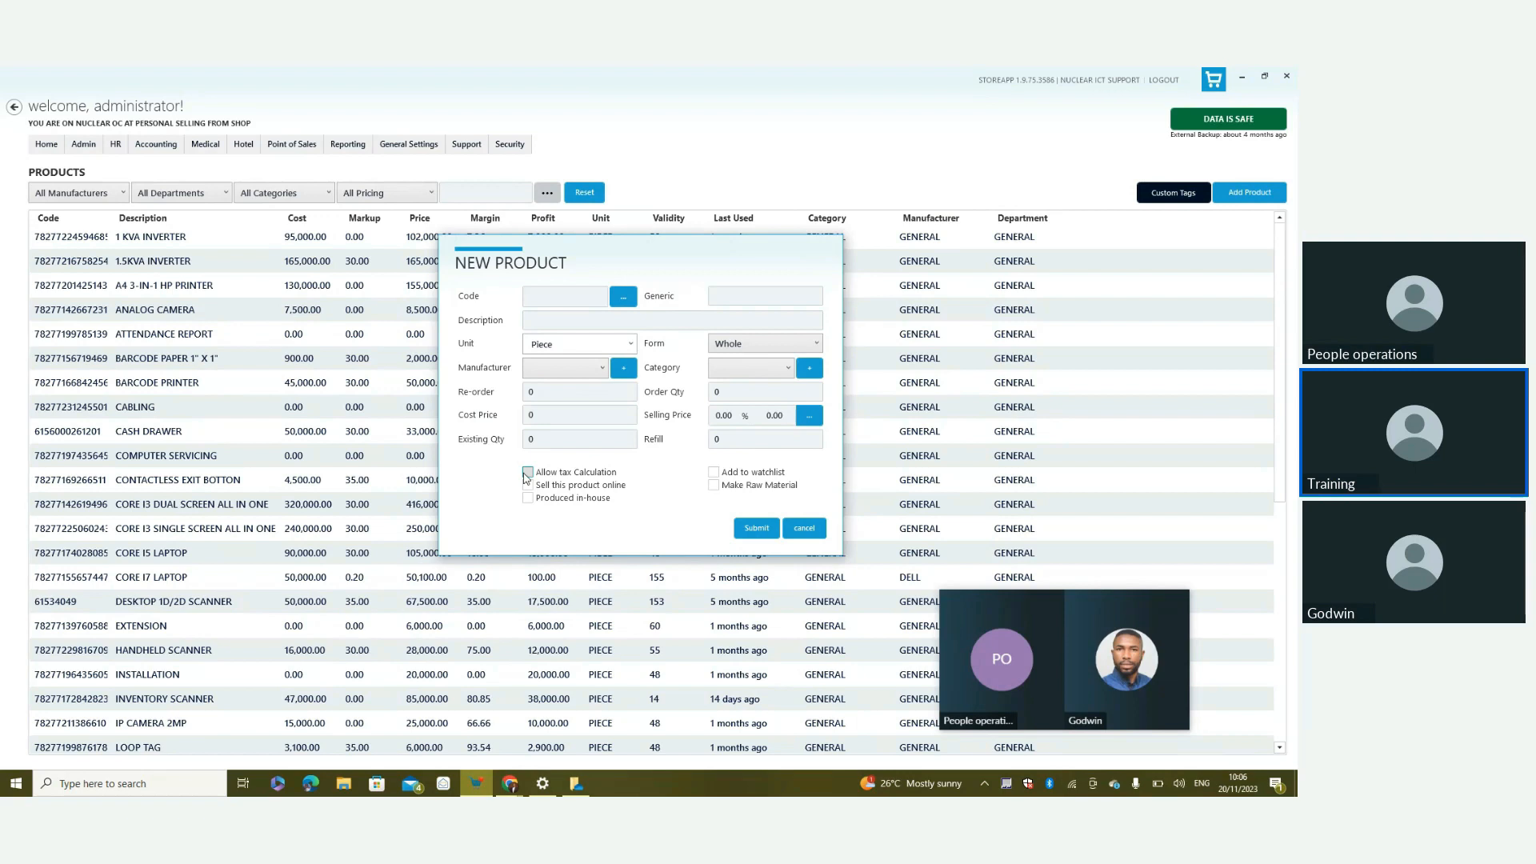
left_click(798, 529)
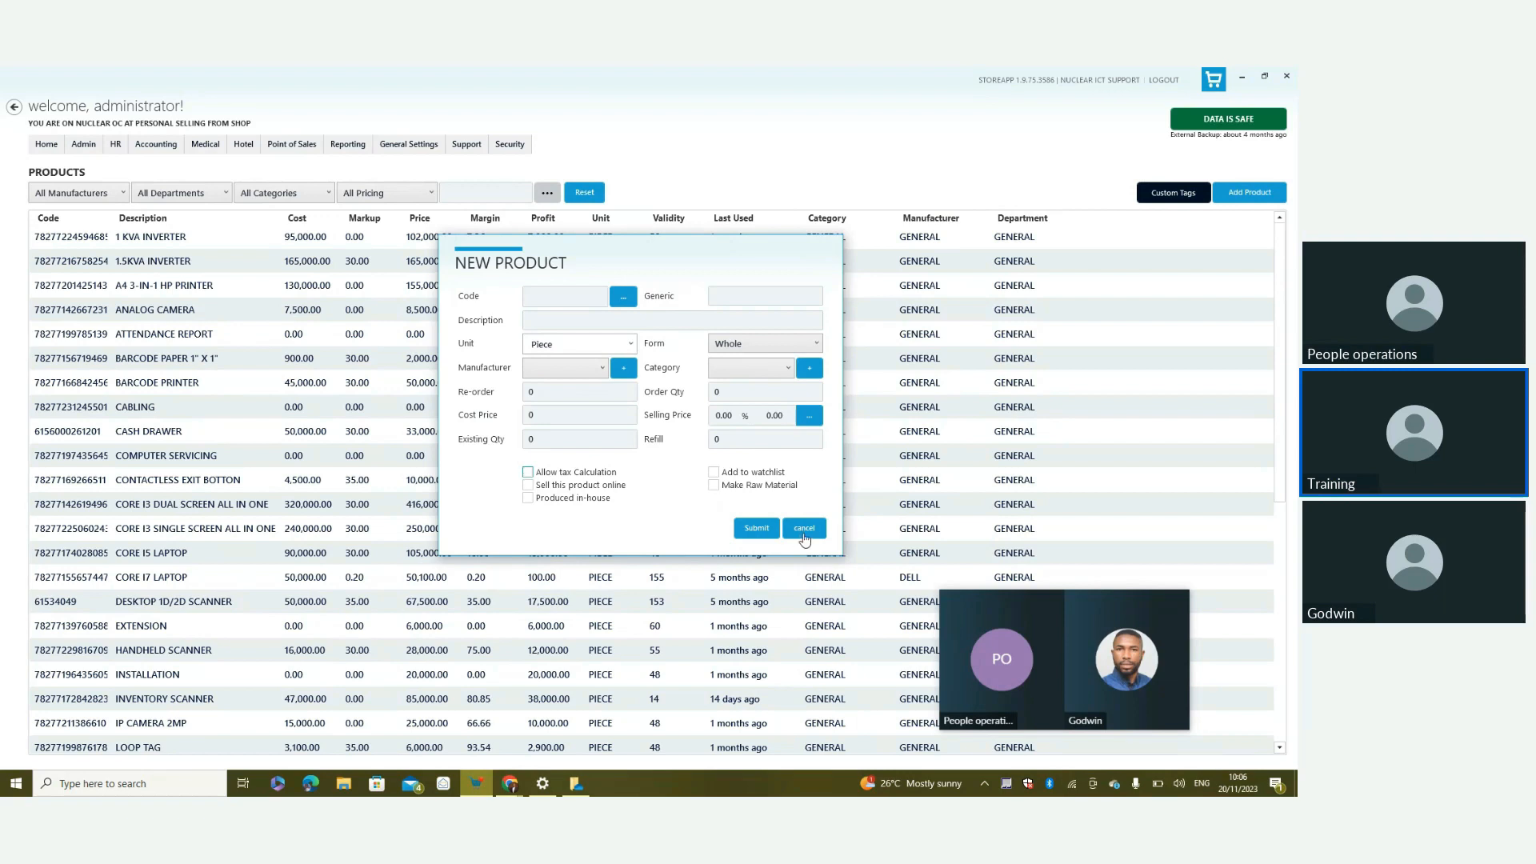
Open Taxable Products under Admin > Products & Services to list 1 KVA INVERTER and CASH DRAWER
left_click(85, 148)
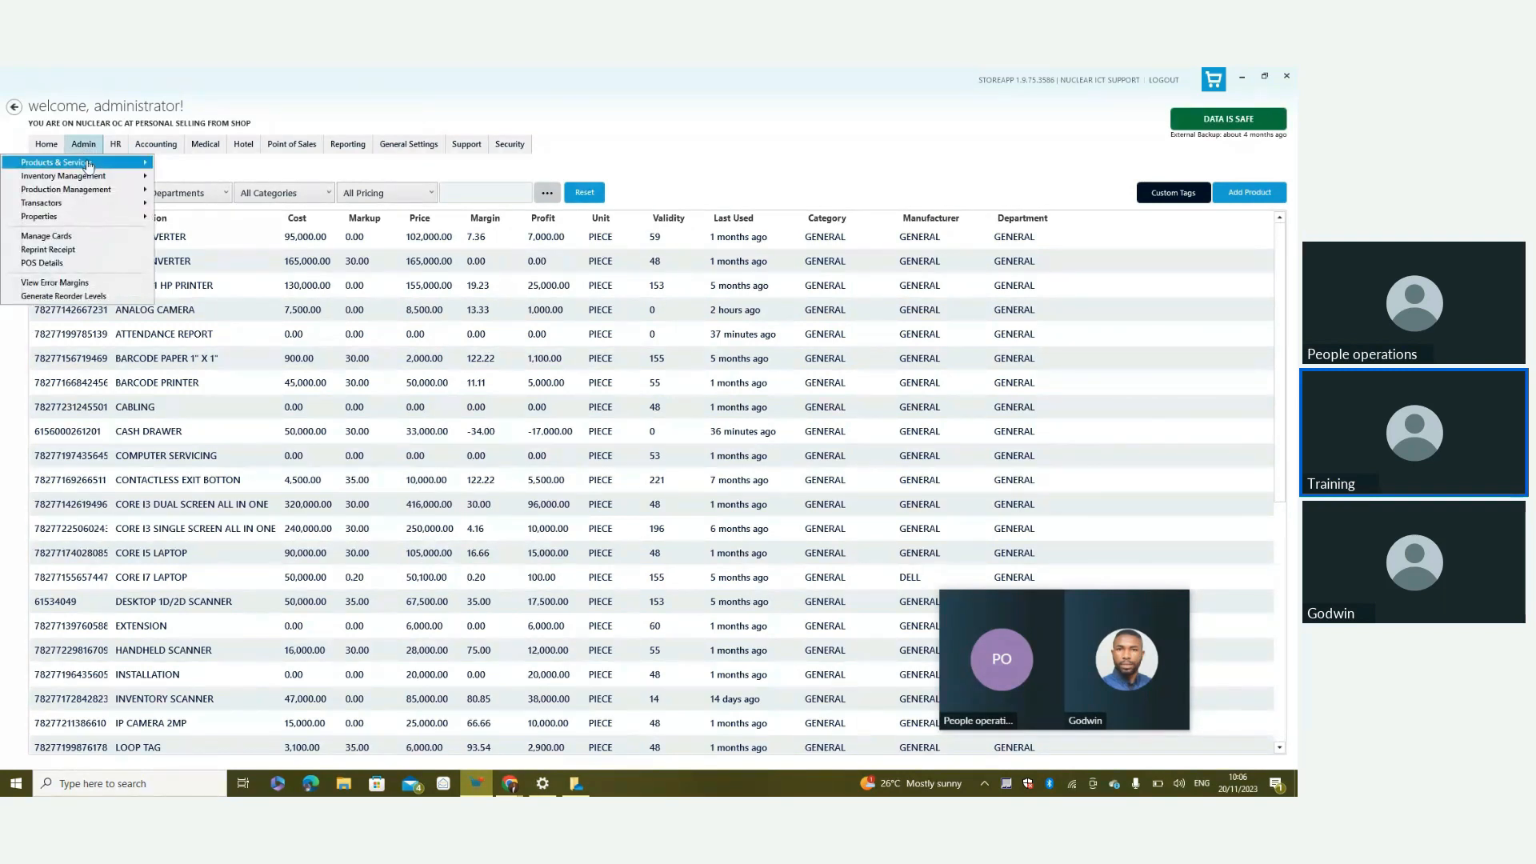
mouse_move(88, 163)
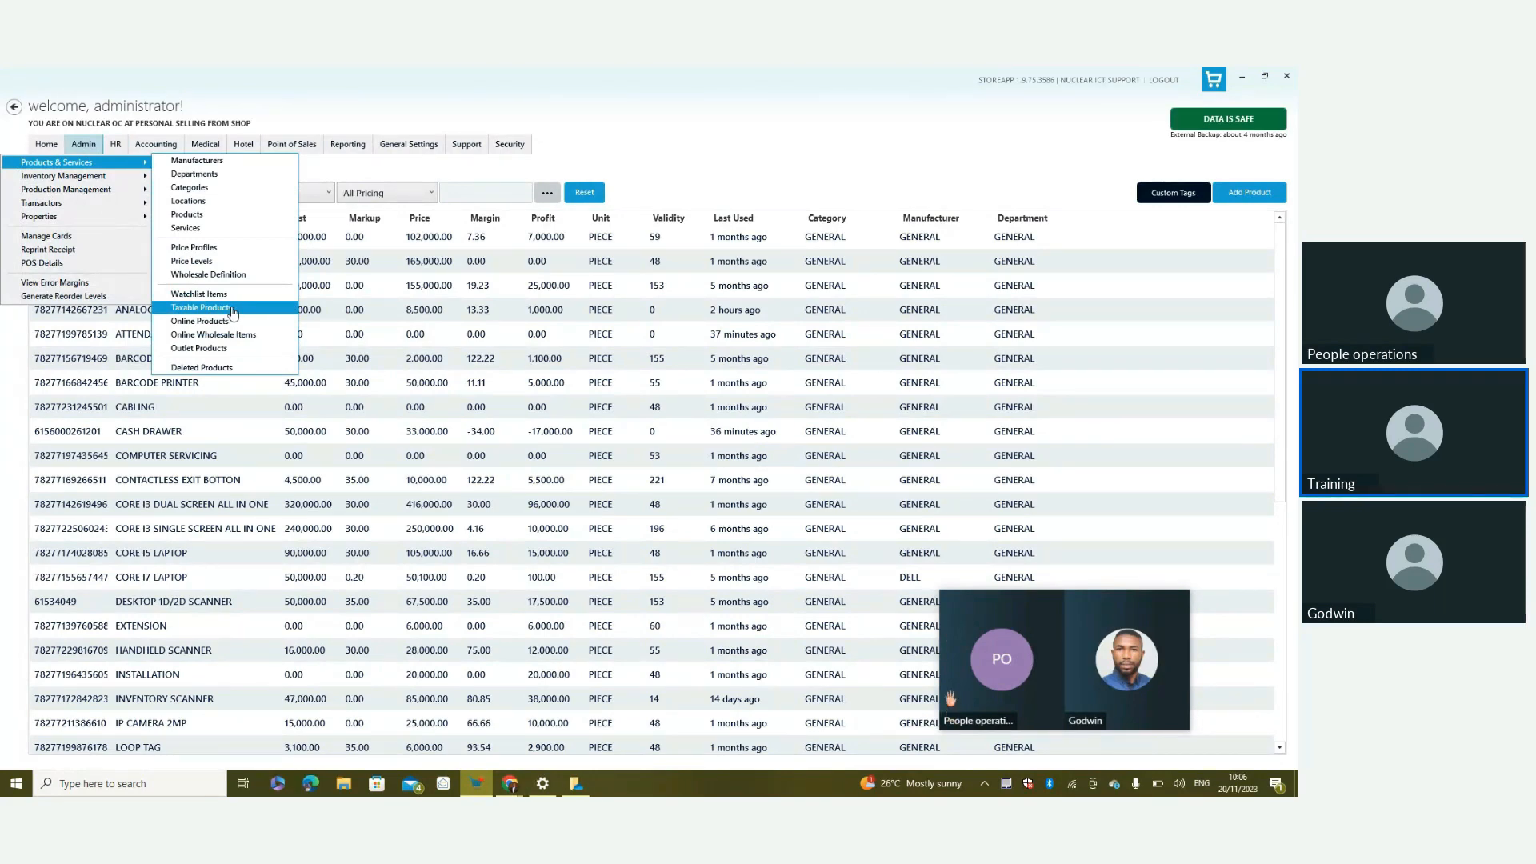
left_click(200, 308)
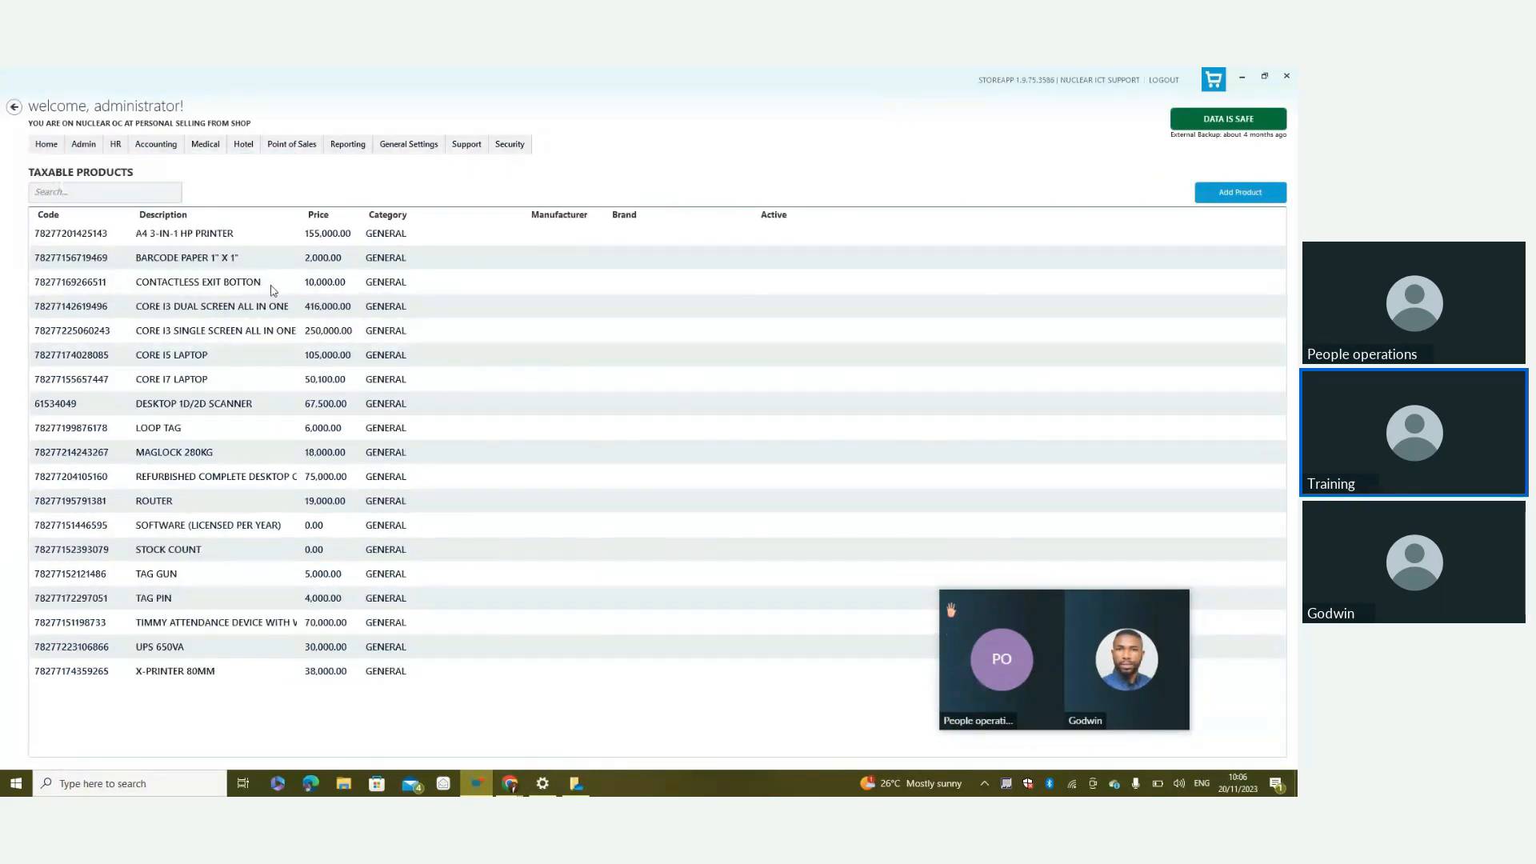
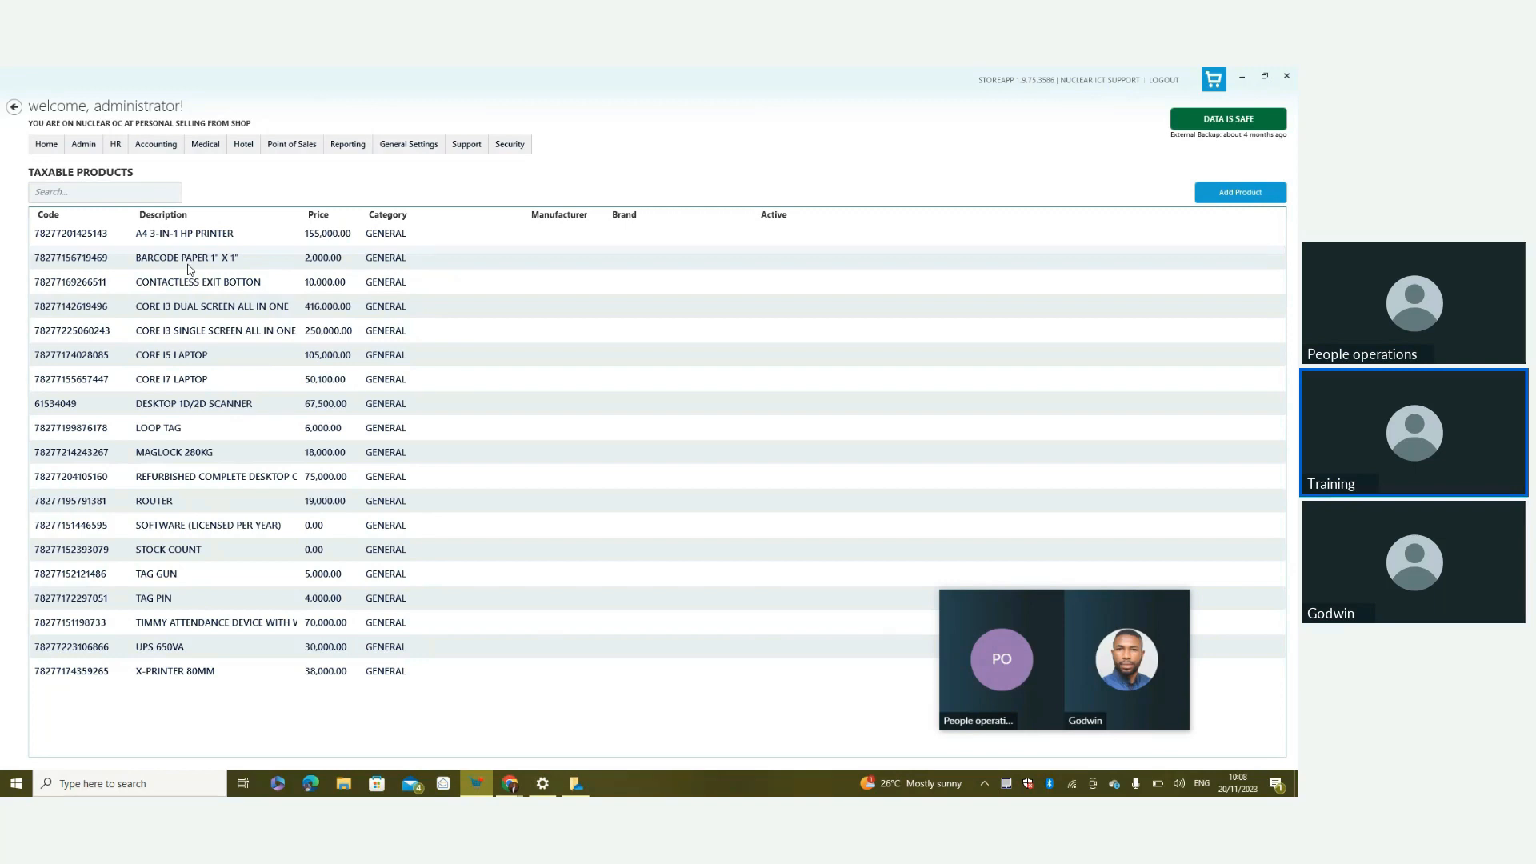
Open the General Settings menu from the Taxable Products page
left_click(417, 148)
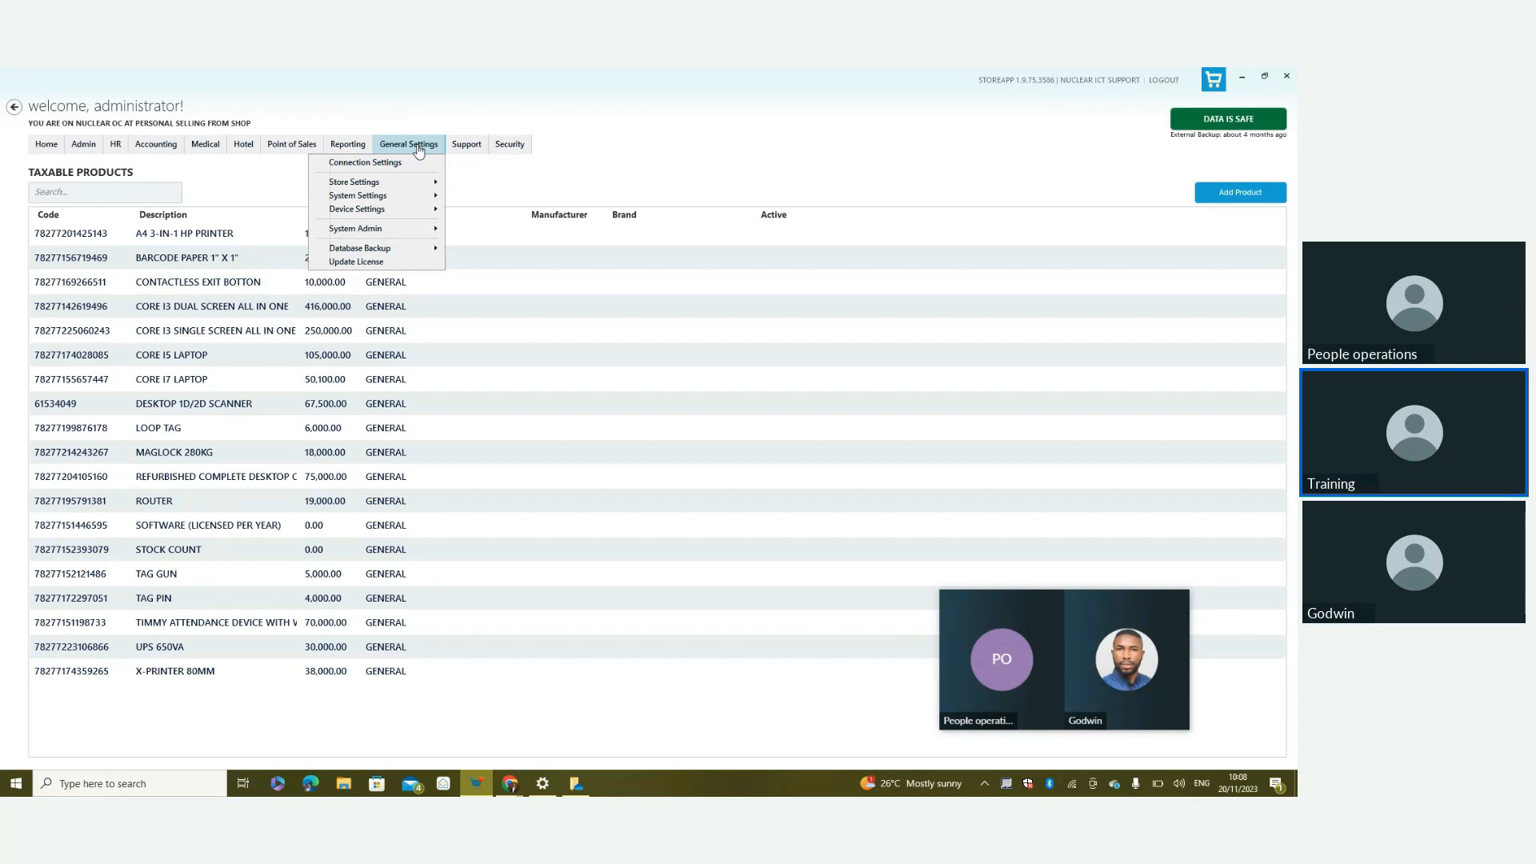
In Update Sales Settings, keep 'Deduct from total sales' and change the tax rate to 7.5
mouse_move(404, 184)
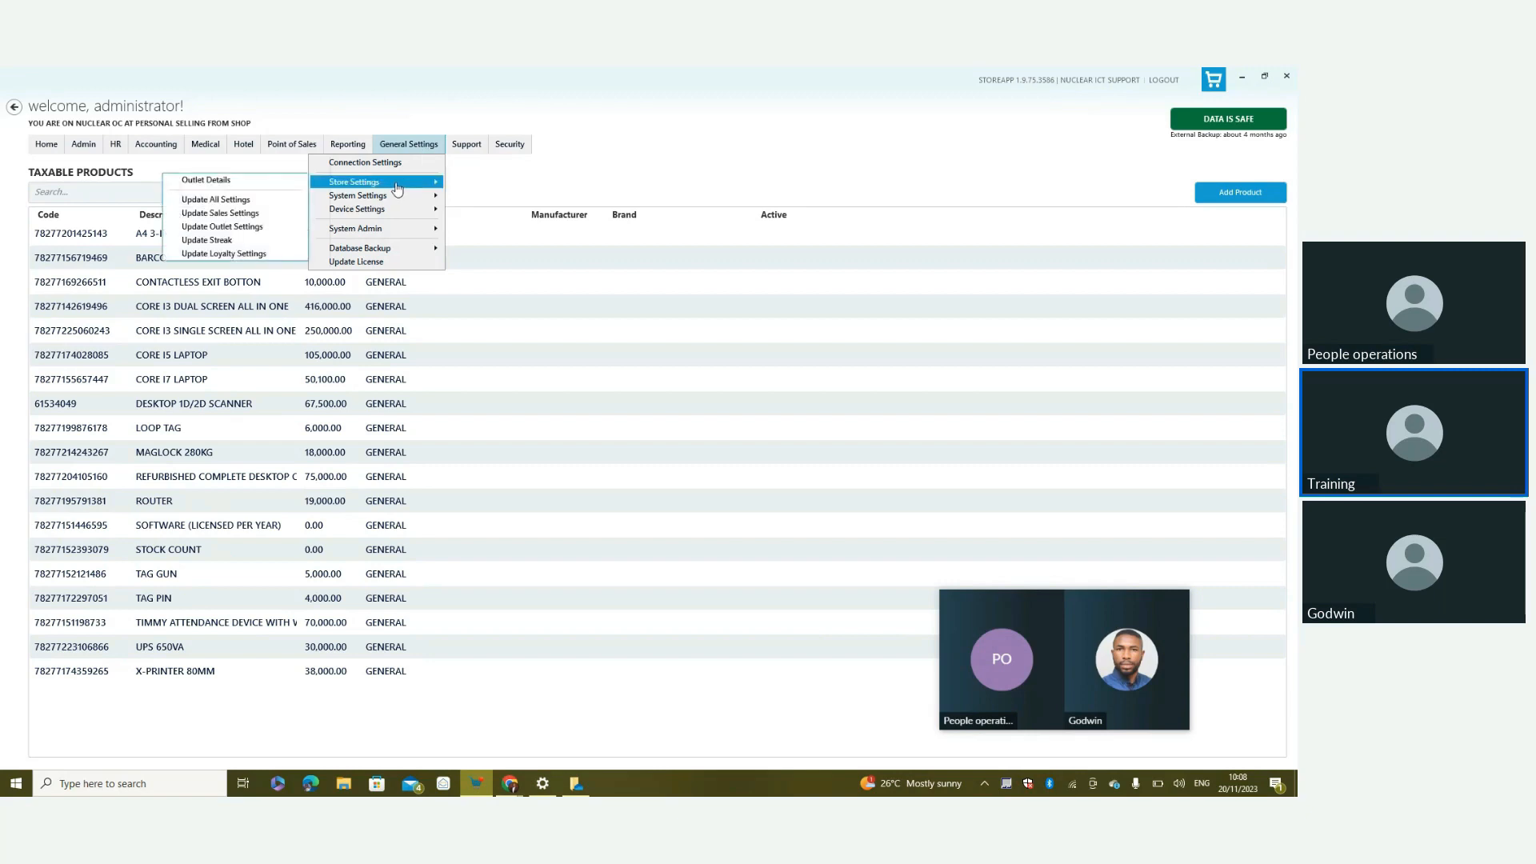
left_click(251, 215)
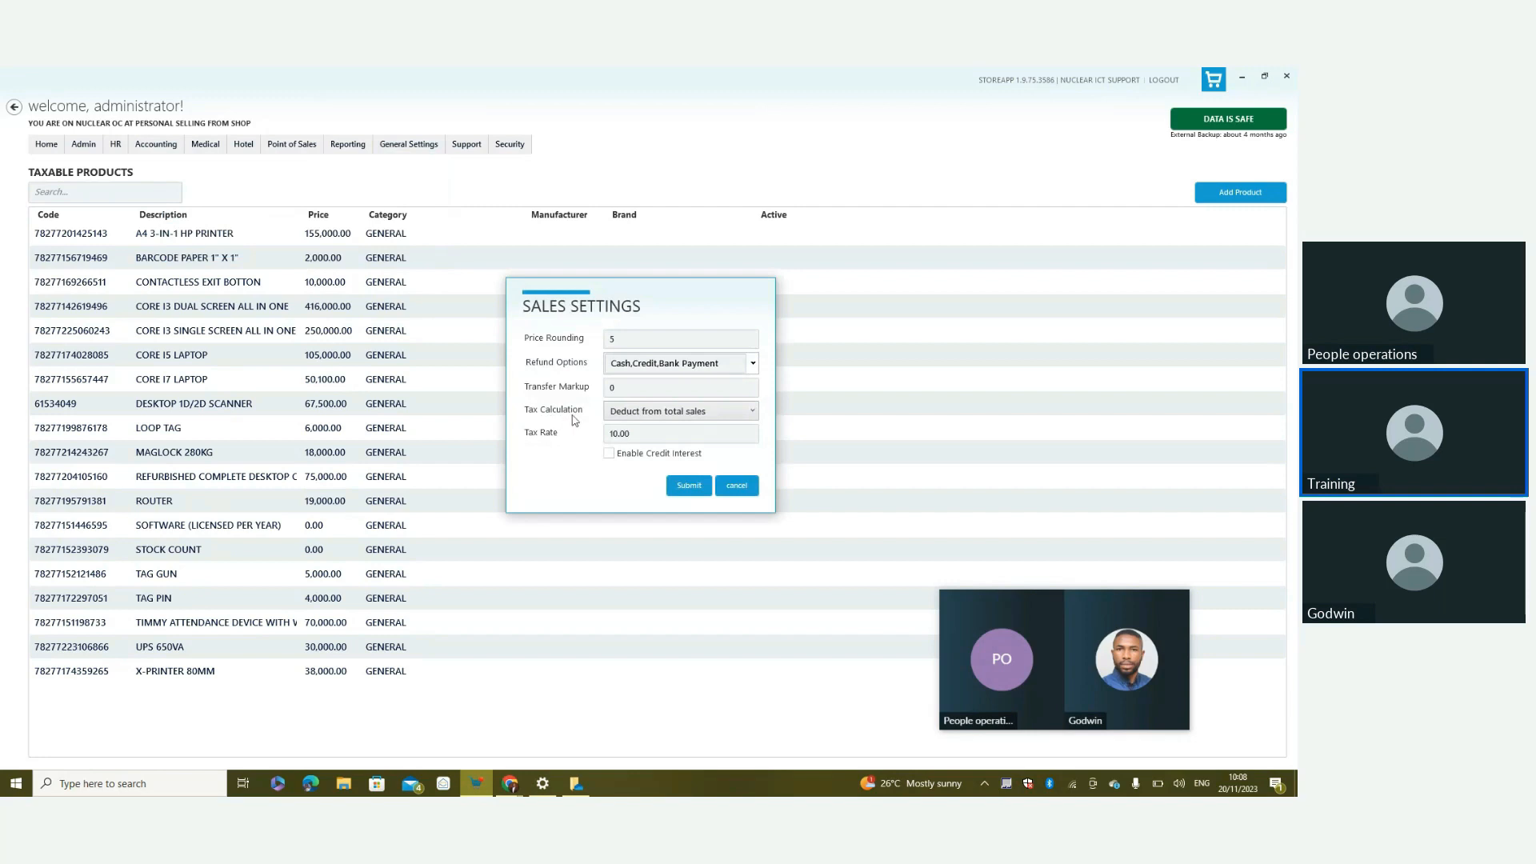
left_click(674, 416)
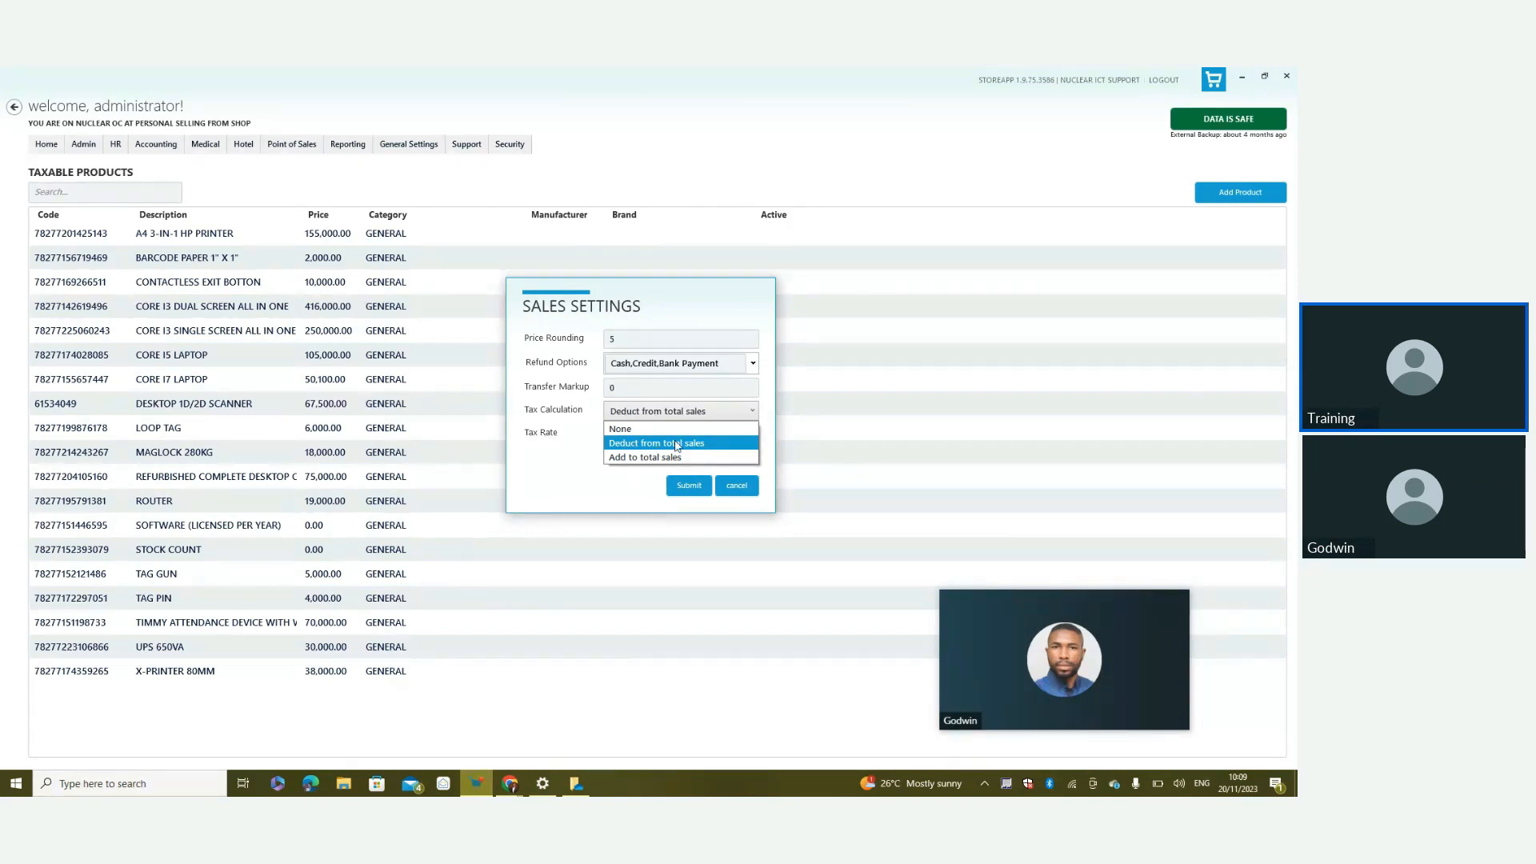
left_click(635, 447)
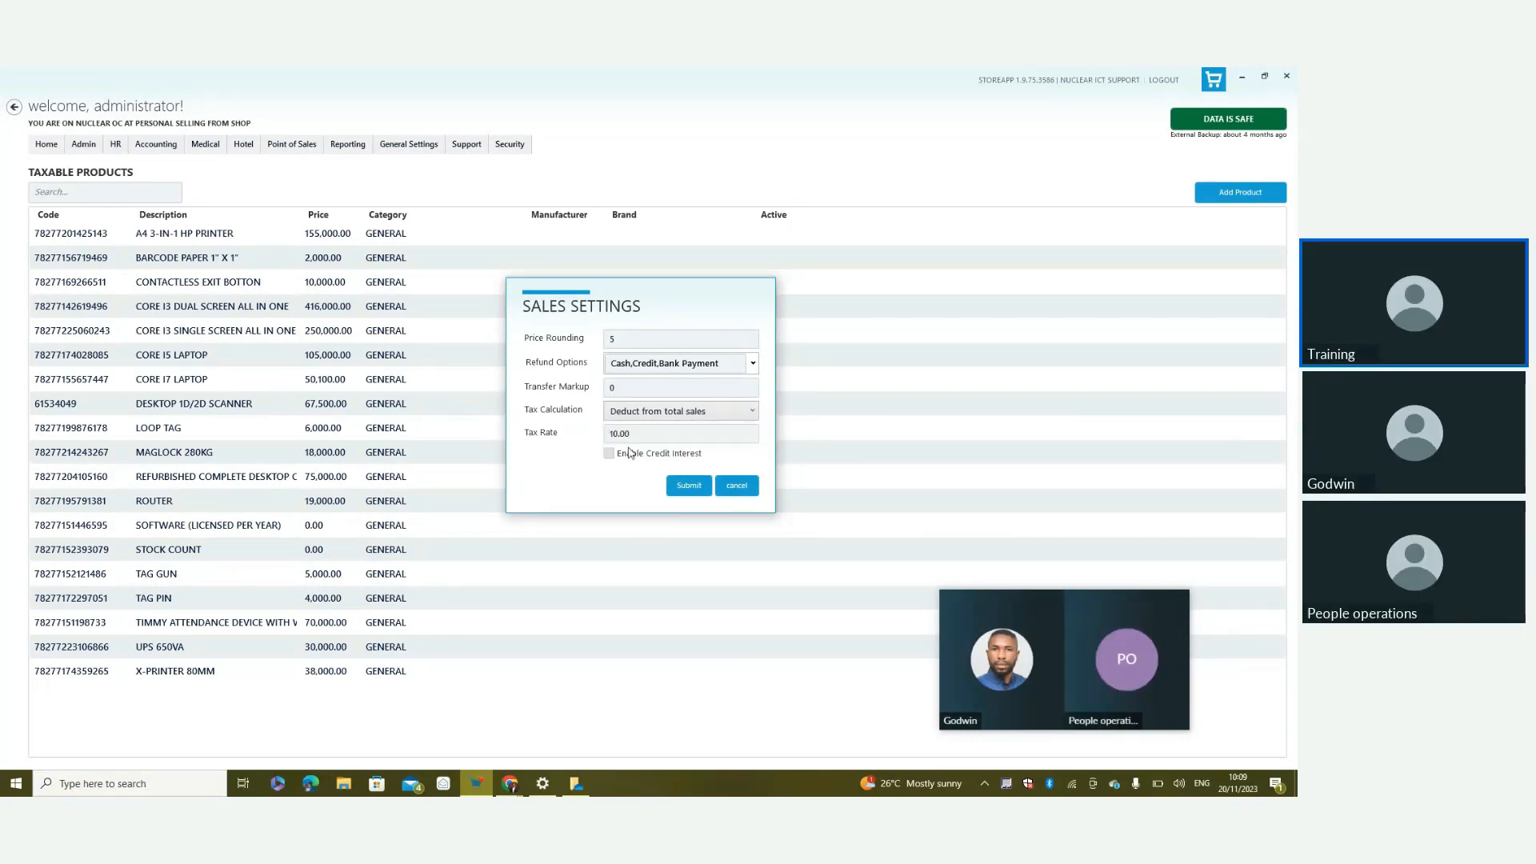
key("Tab")
type("7.5")
left_click(693, 487)
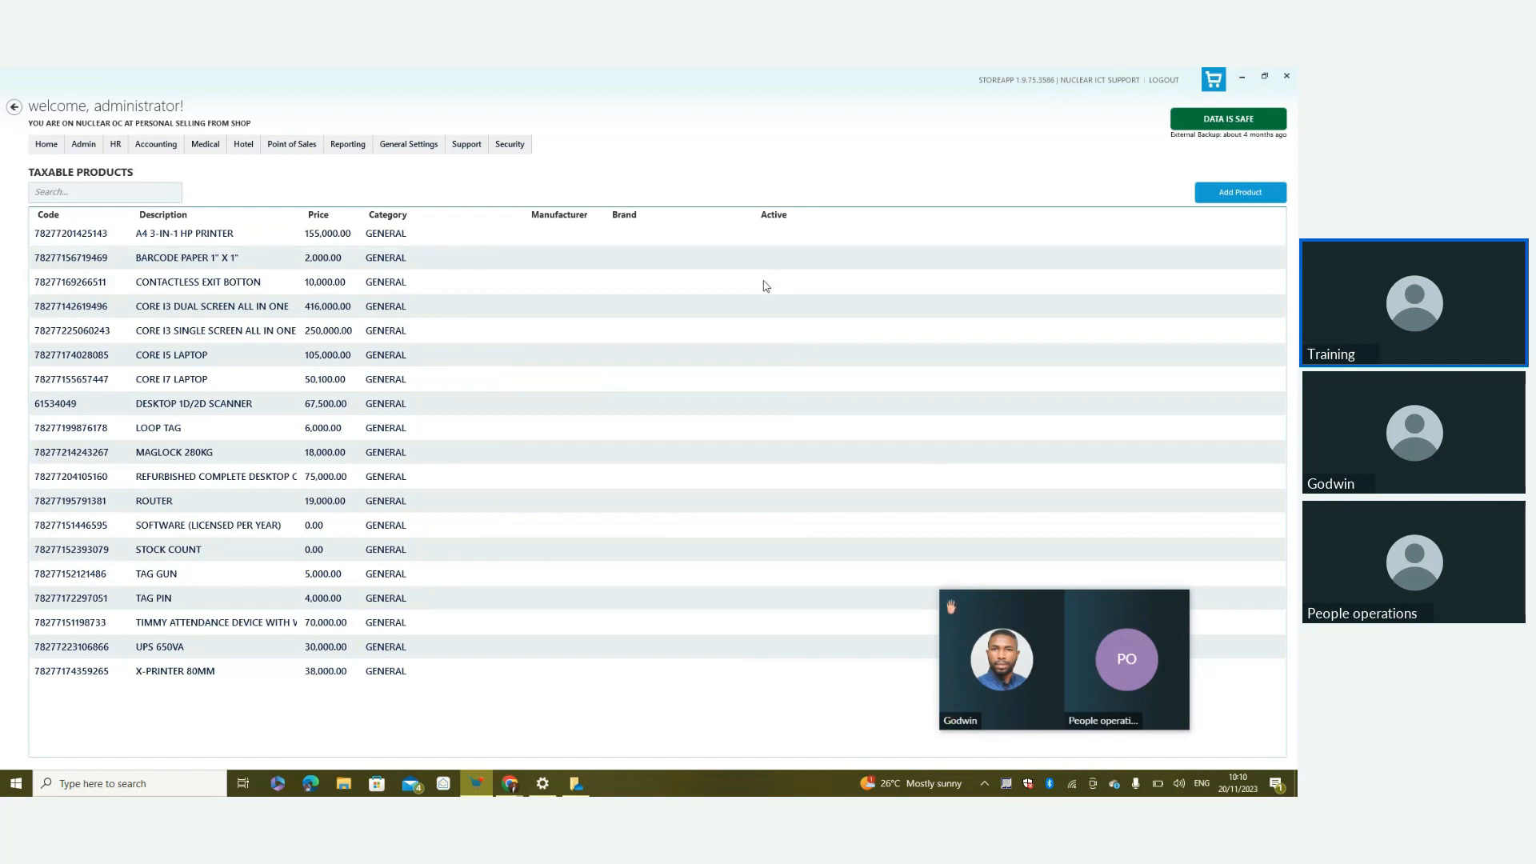
left_click(409, 146)
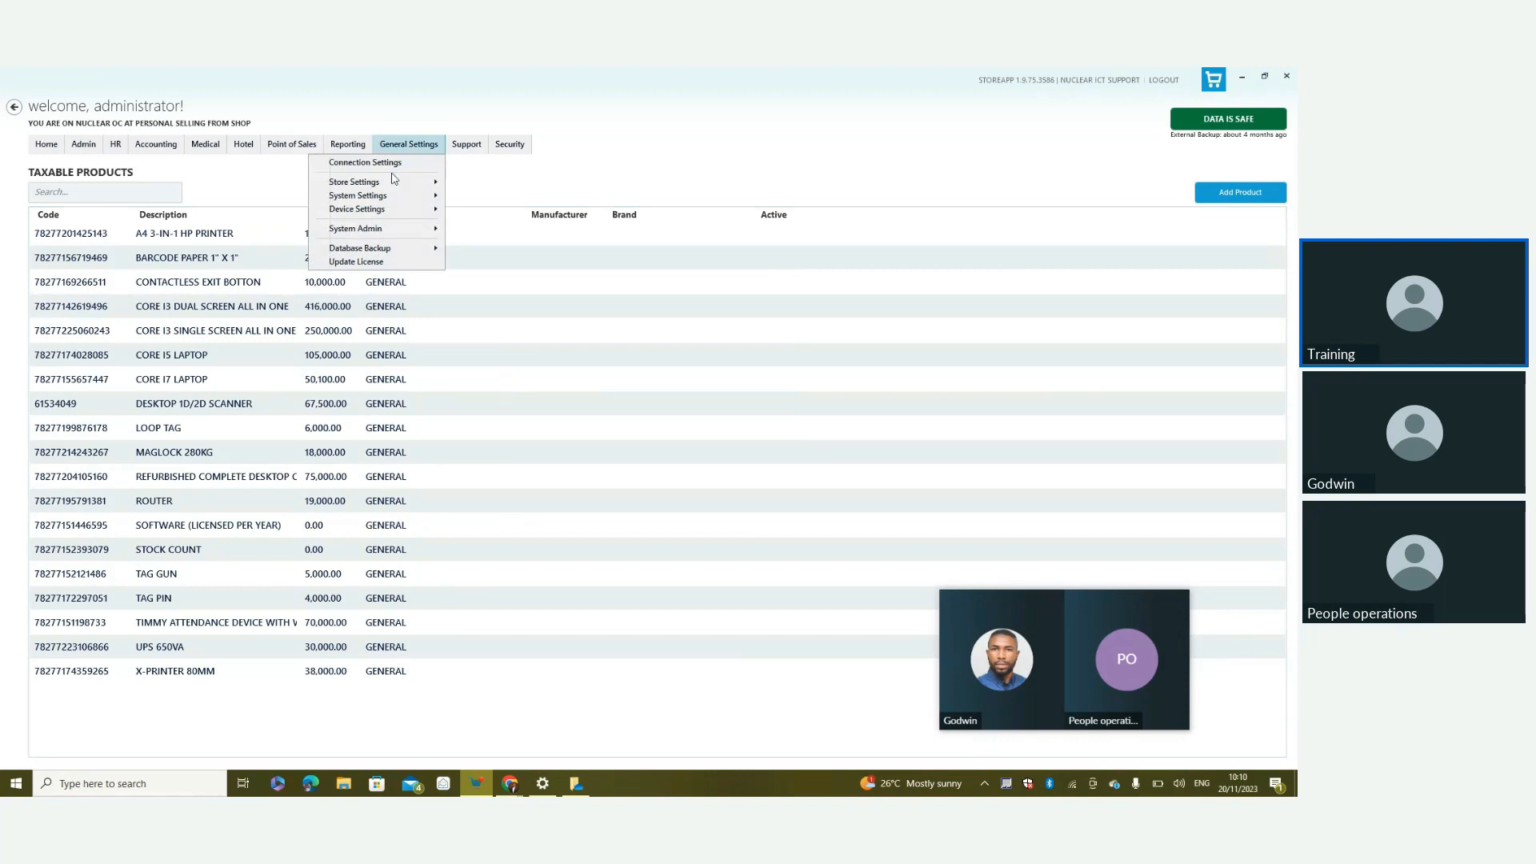
mouse_move(364, 184)
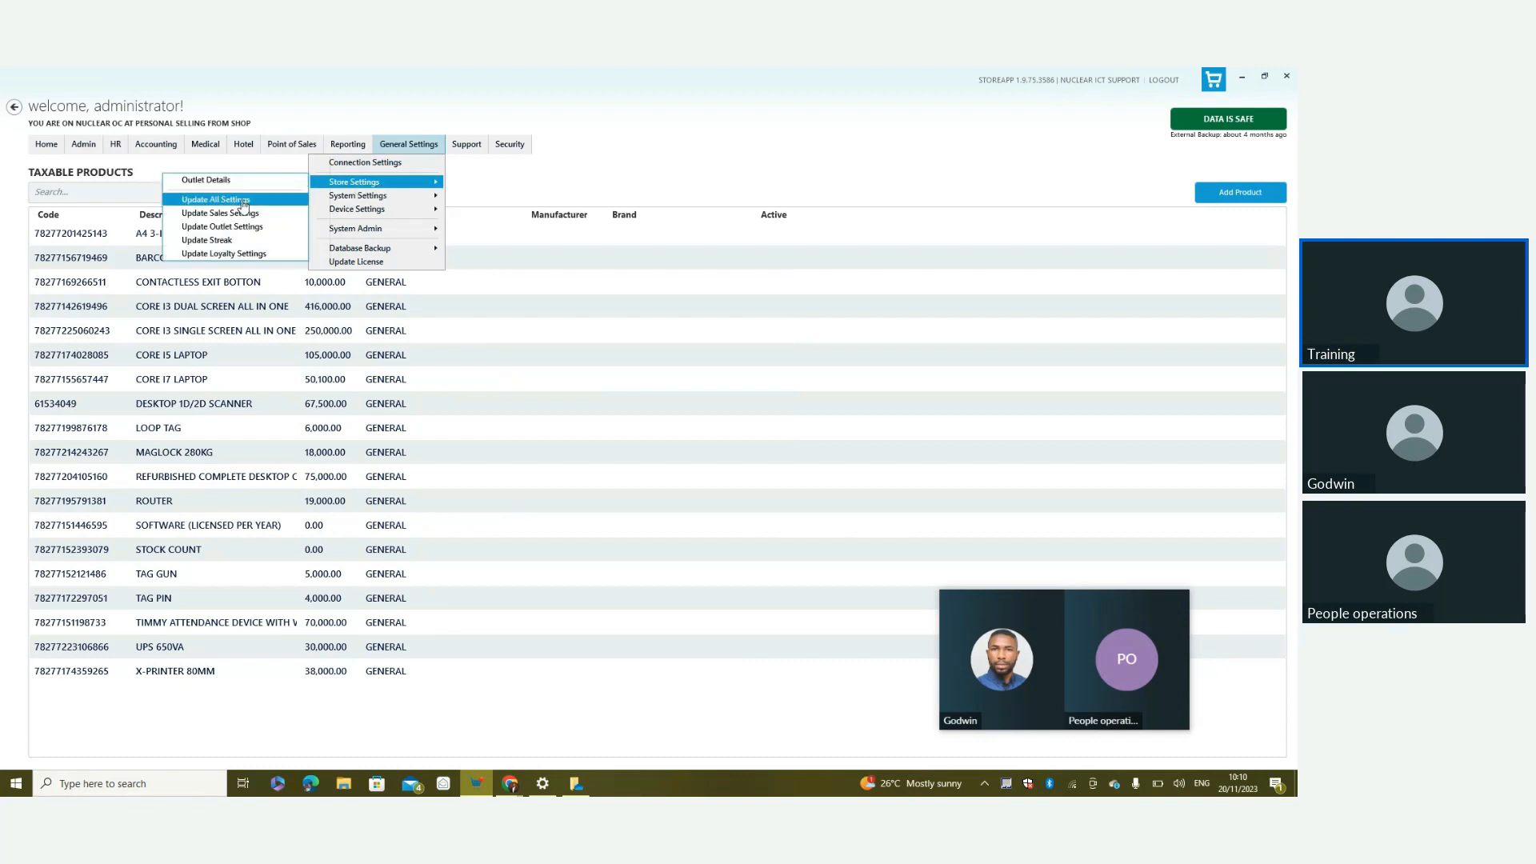
left_click(243, 201)
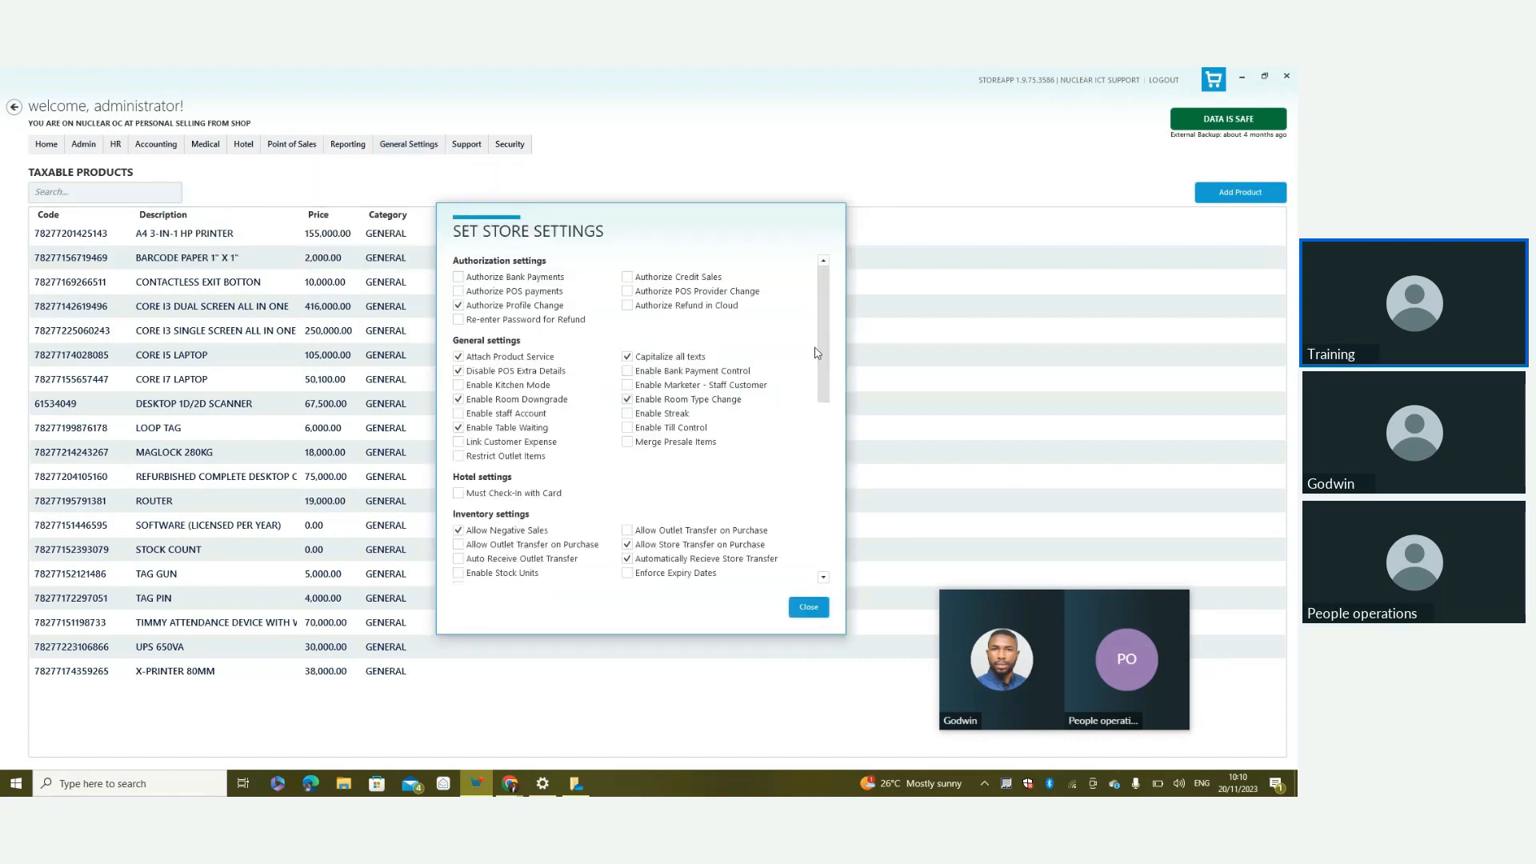
scroll(548, 456, "down", 5)
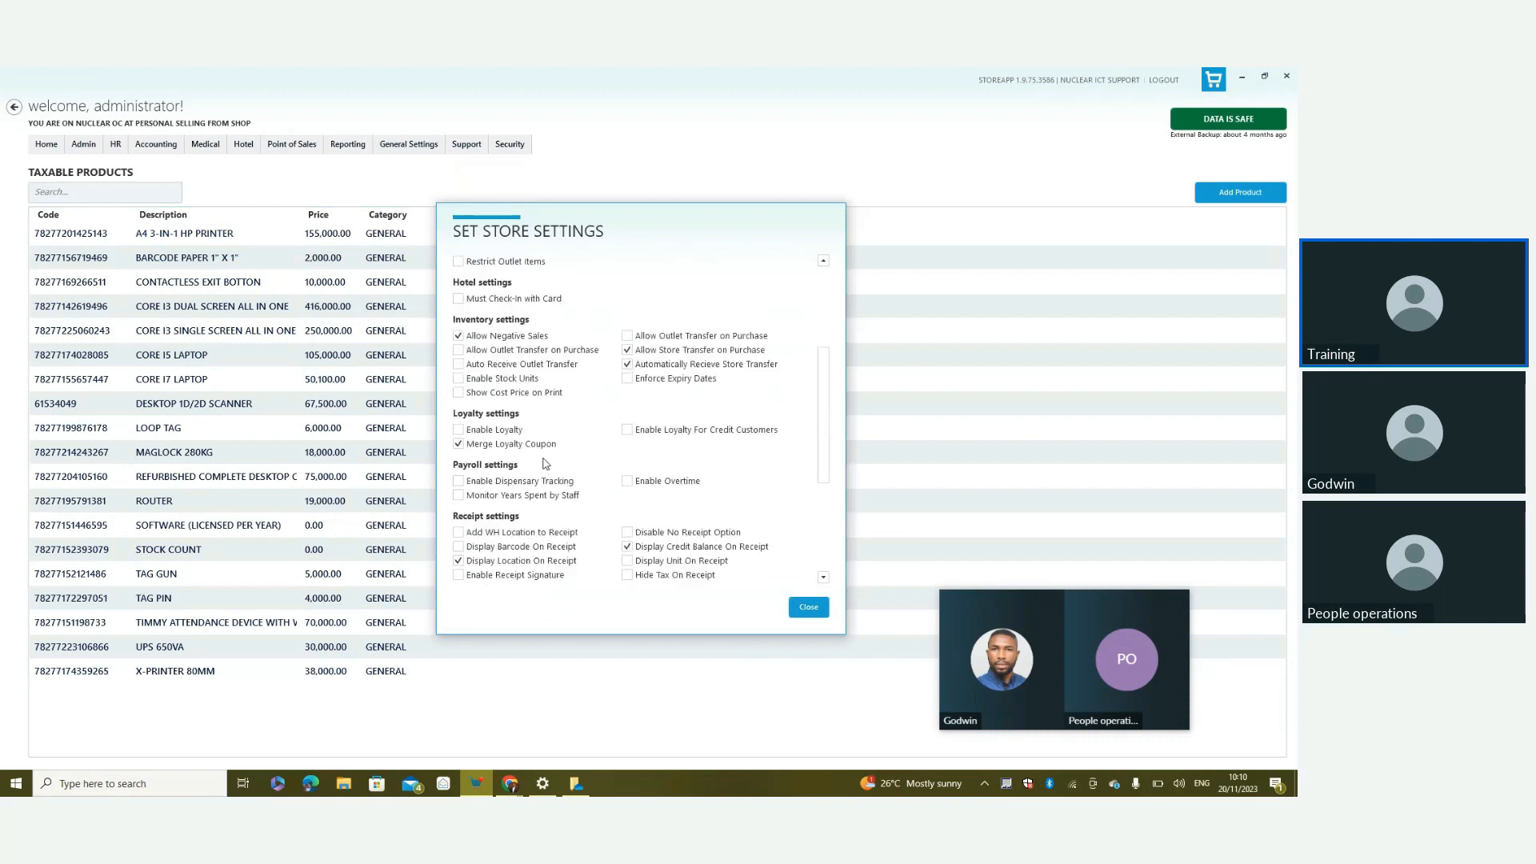
scroll(576, 472, "down", 1)
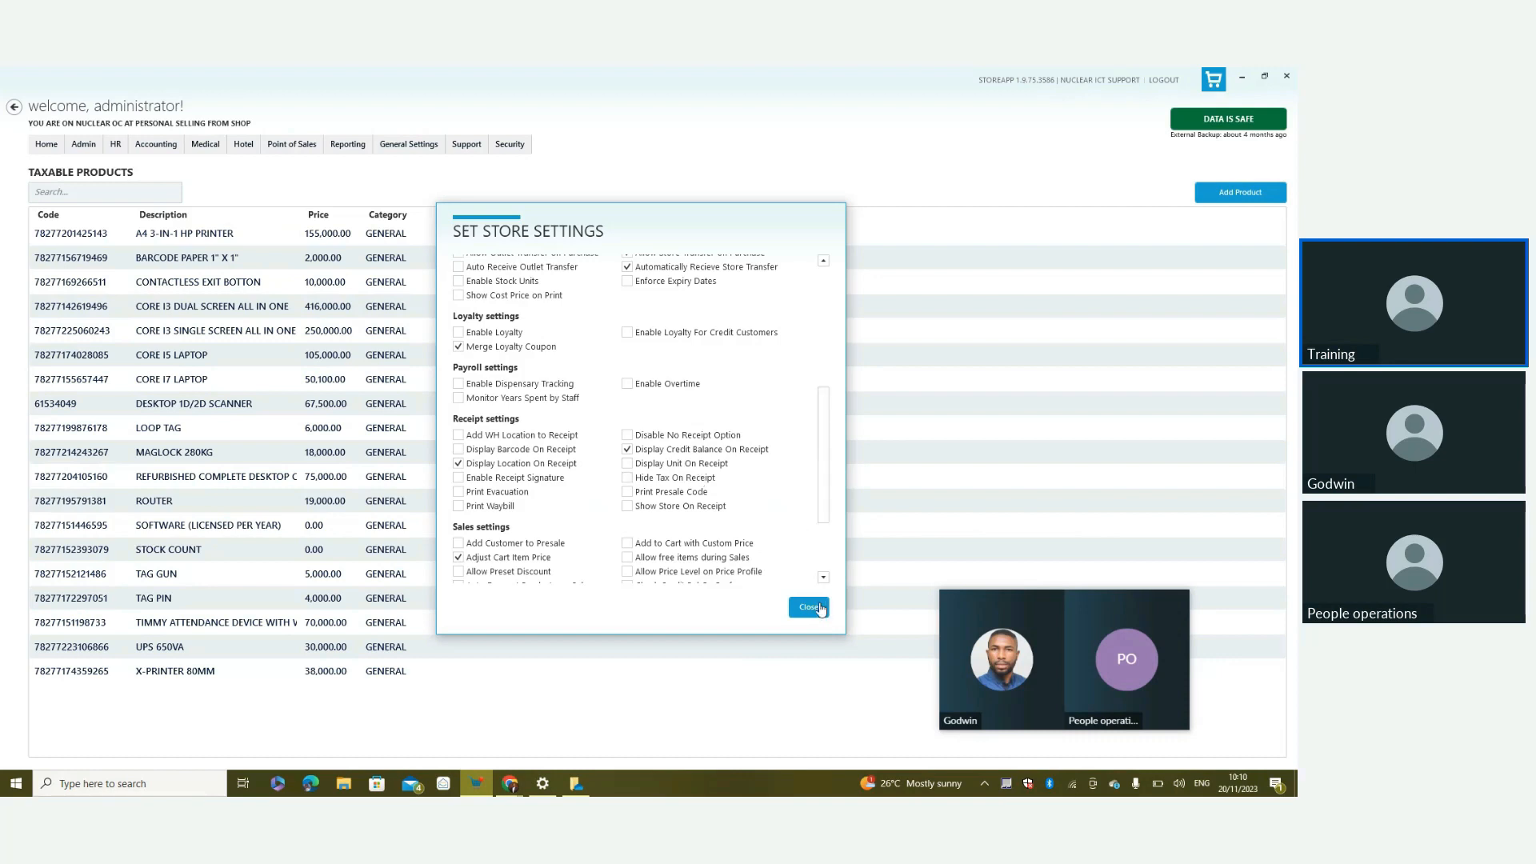
left_click(810, 607)
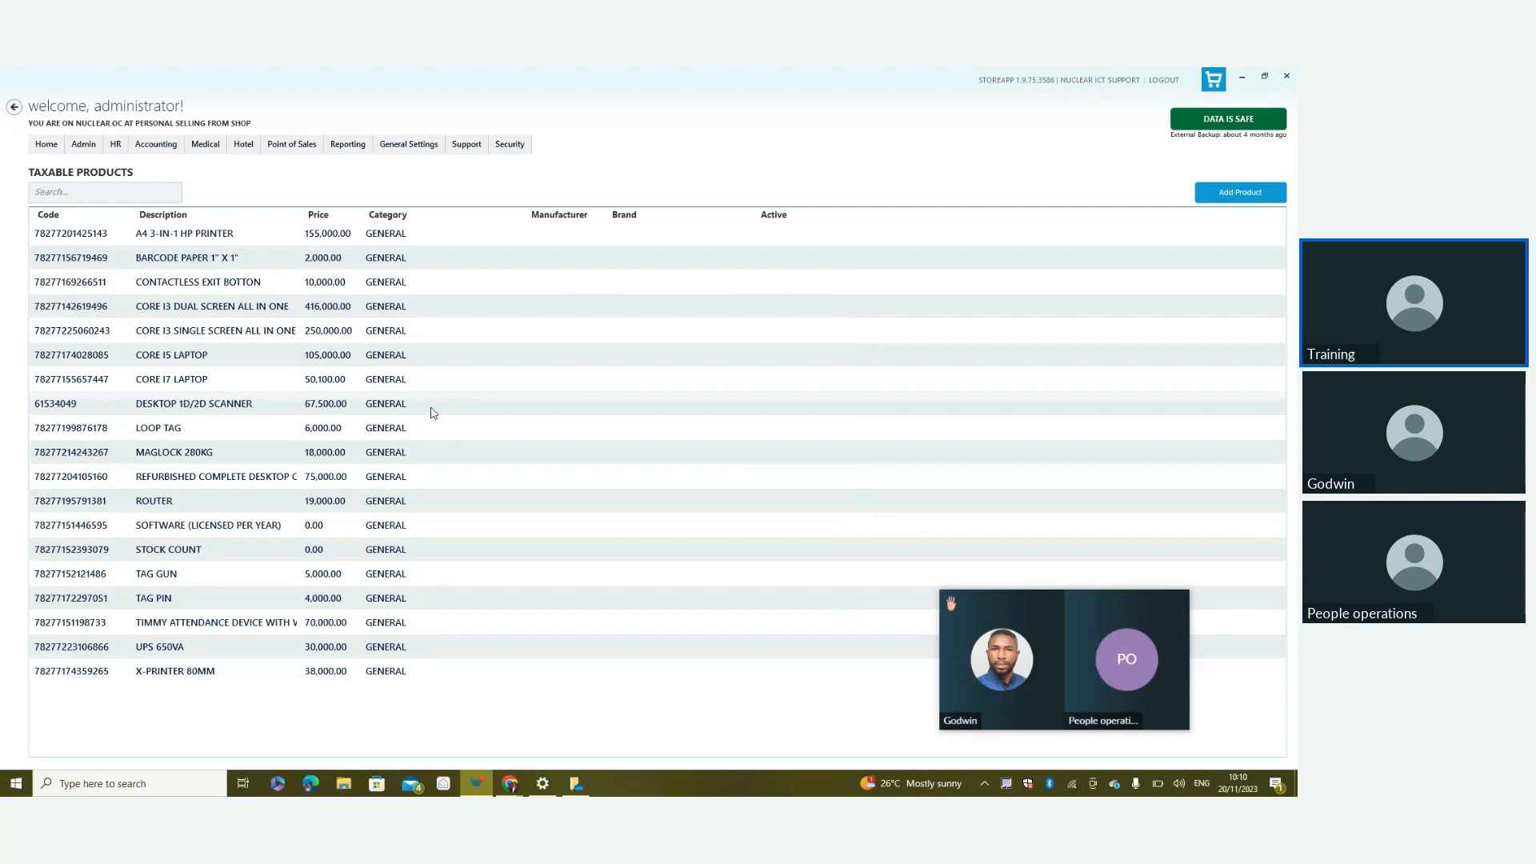
Go to Accounting > Accounts > Manage Sales Tax
left_click(158, 144)
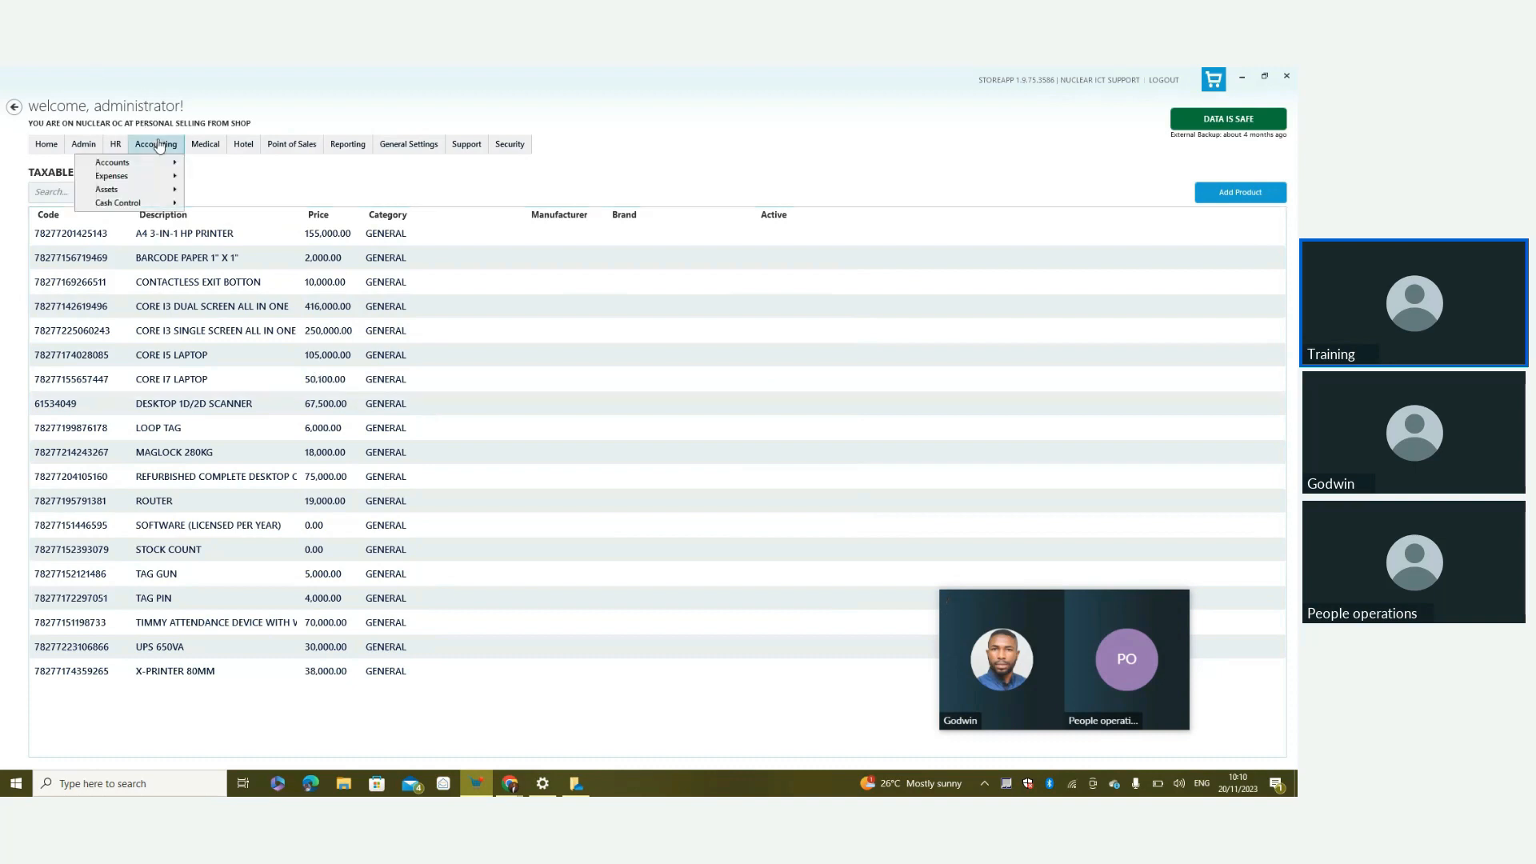
mouse_move(167, 165)
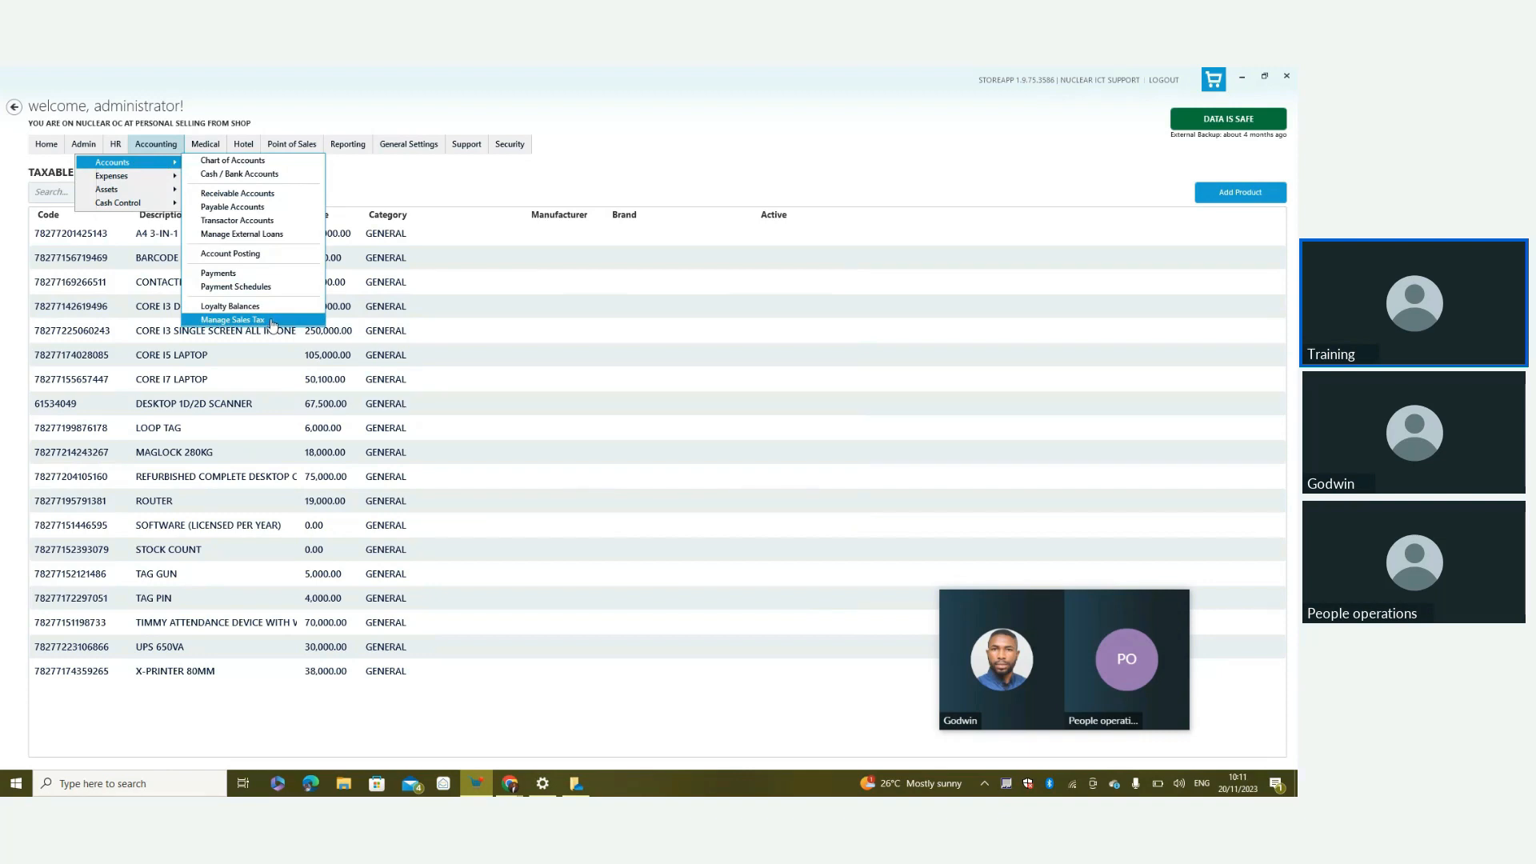
left_click(275, 321)
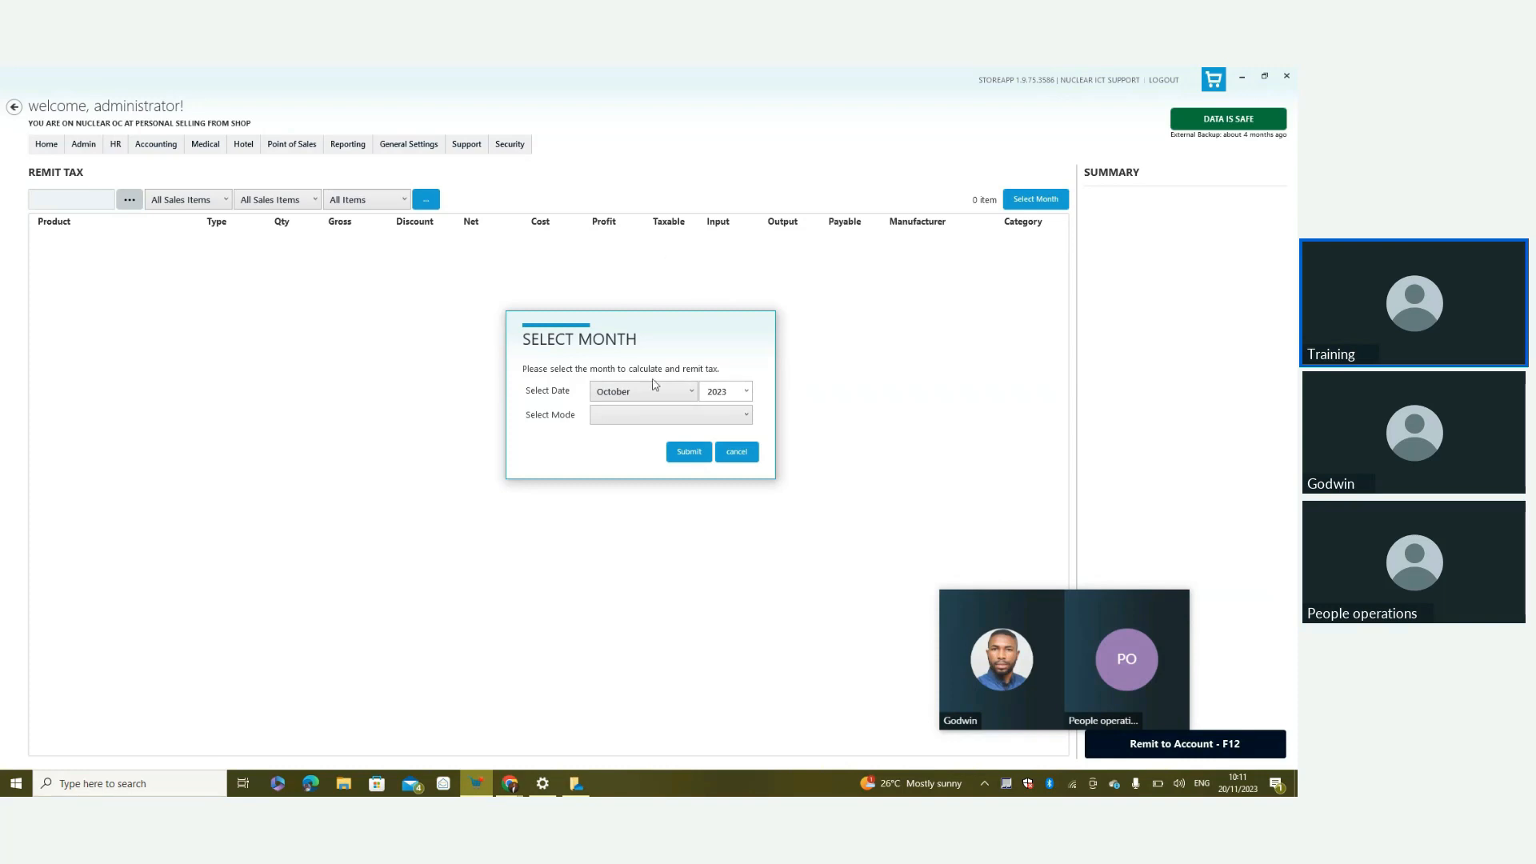
Submit October 2023 as the month with the 'Recalculate on Taxable Items' mode
left_click(692, 391)
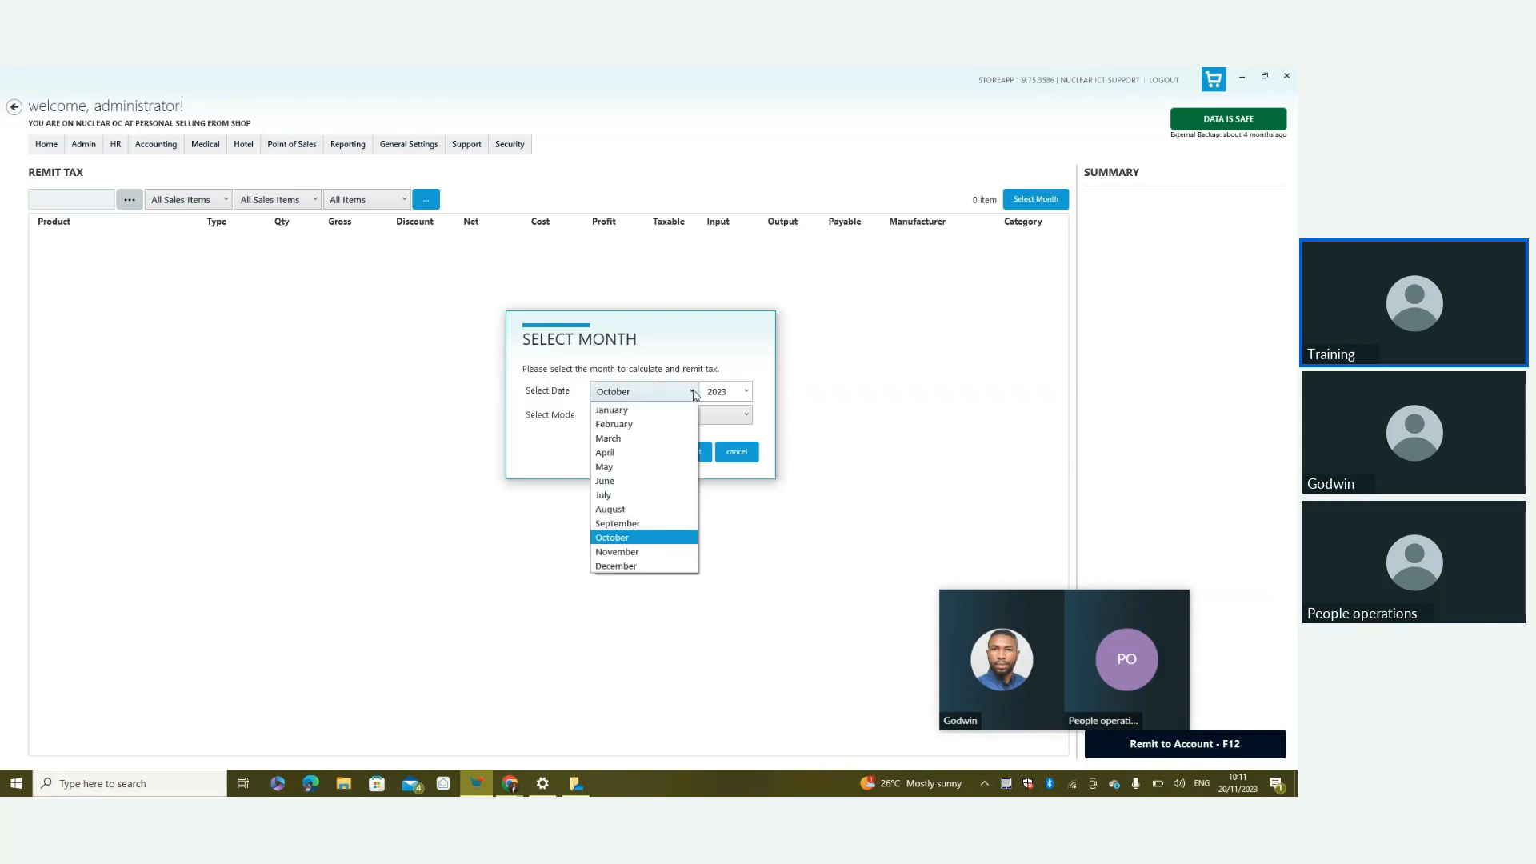
left_click(634, 538)
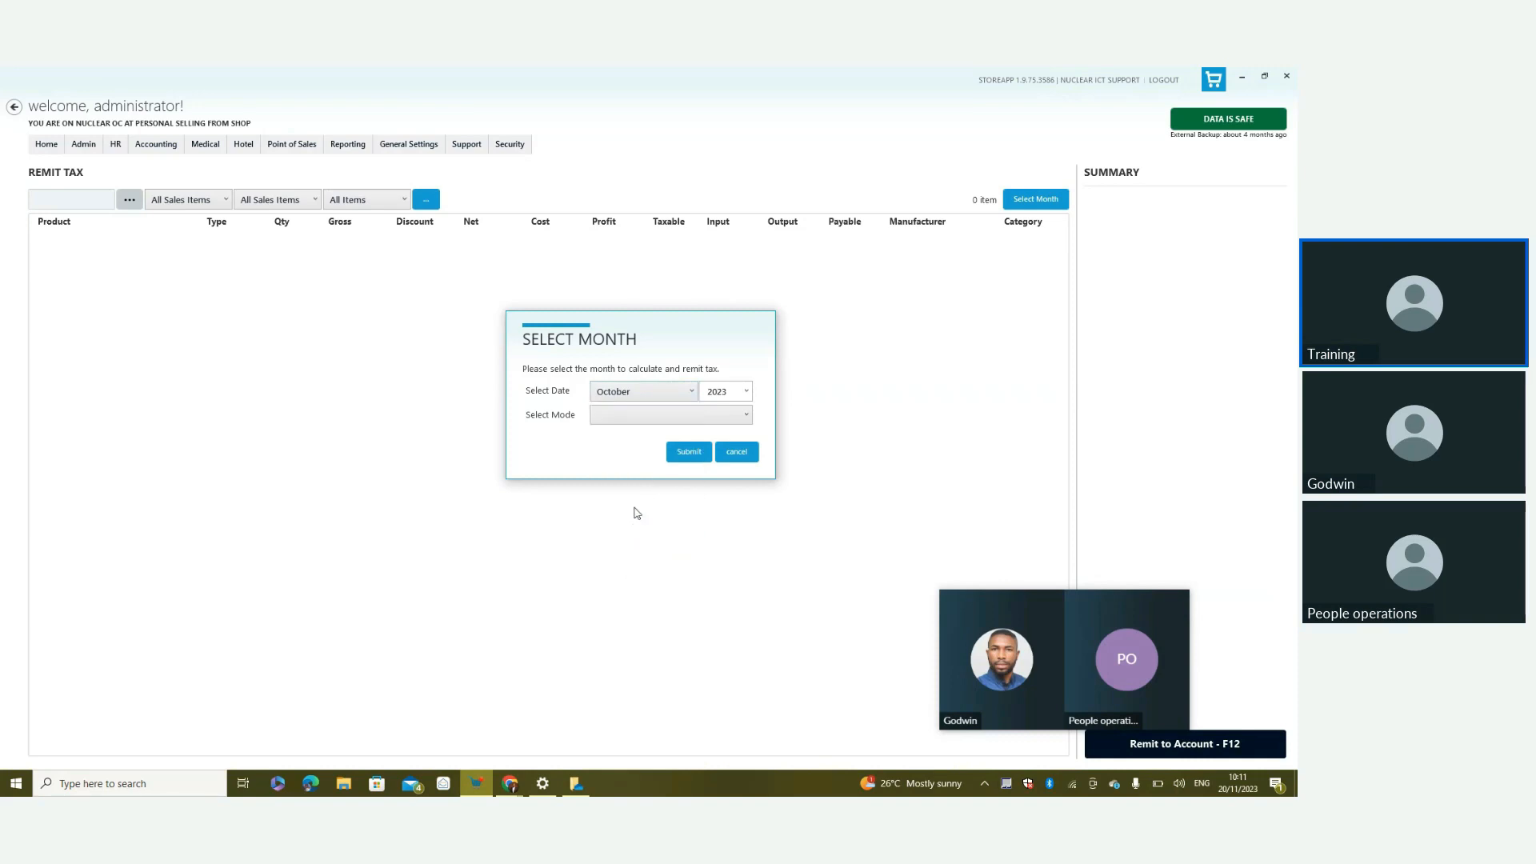
left_click(673, 421)
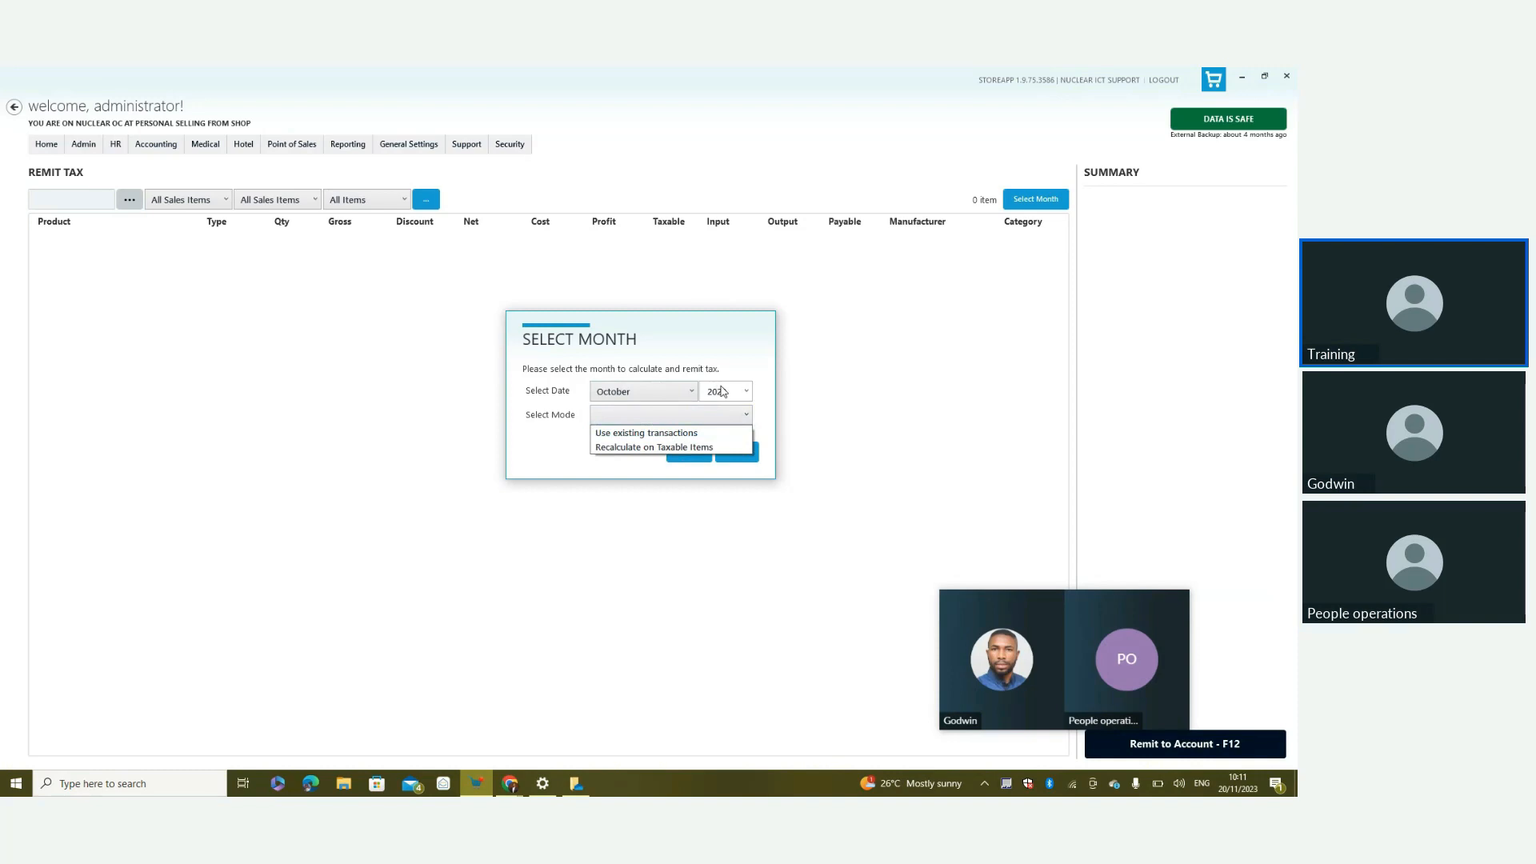
left_click(720, 359)
left_click(629, 415)
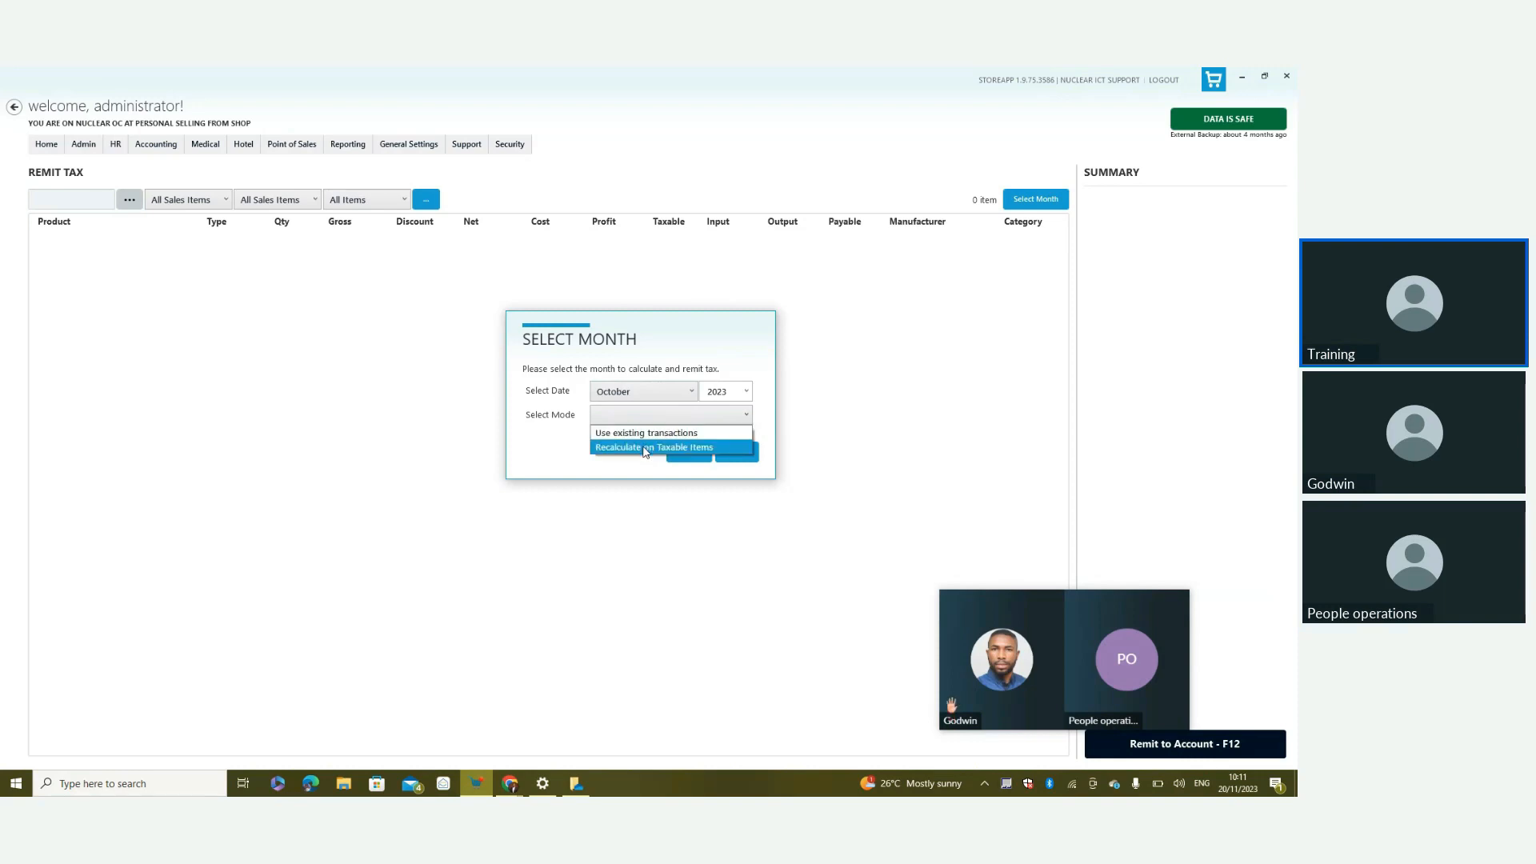
left_click(621, 448)
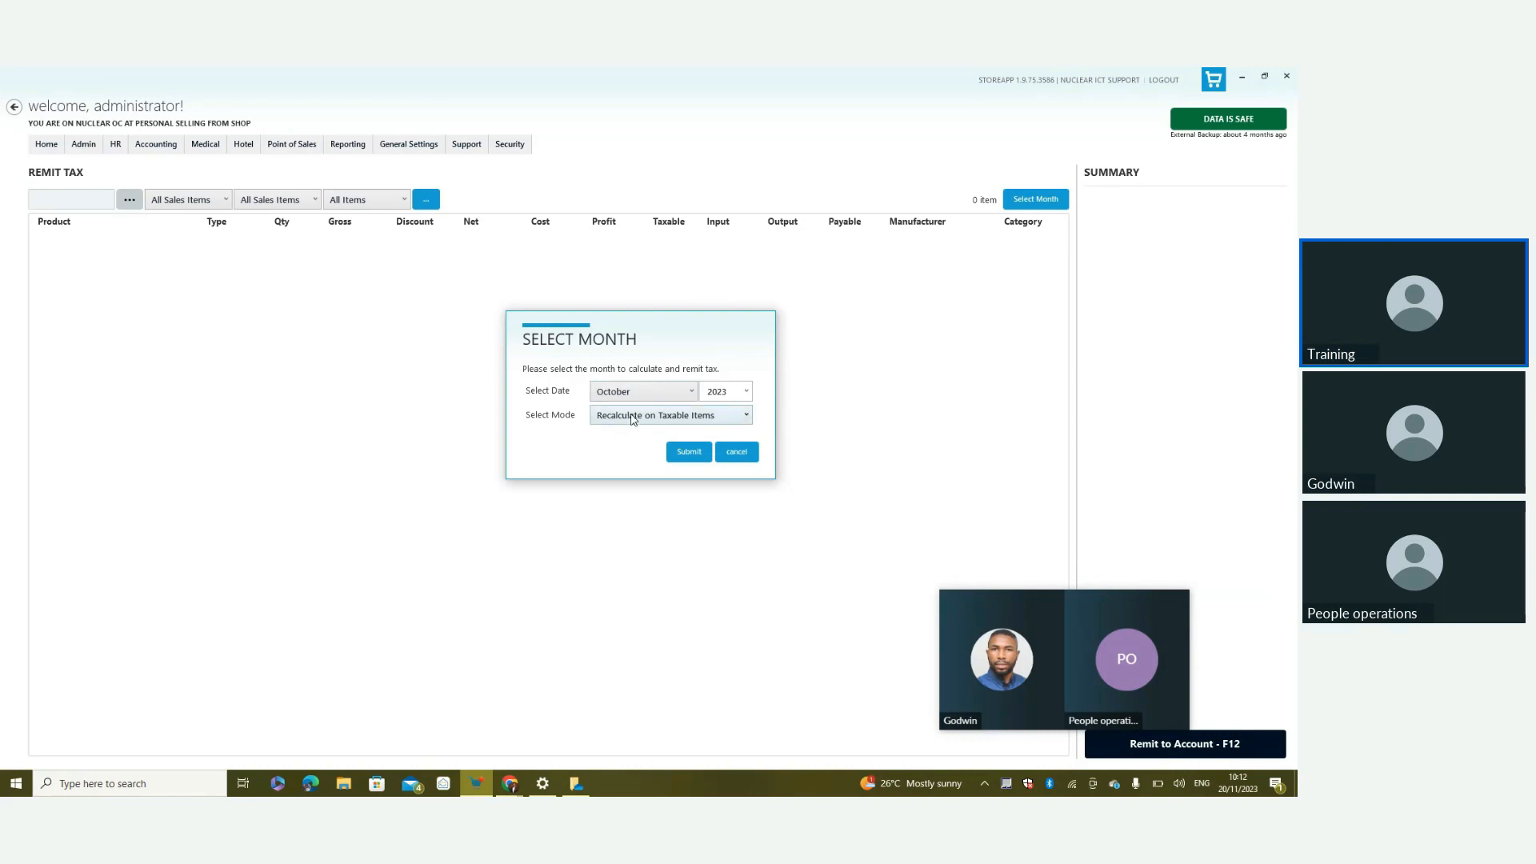
left_click(633, 416)
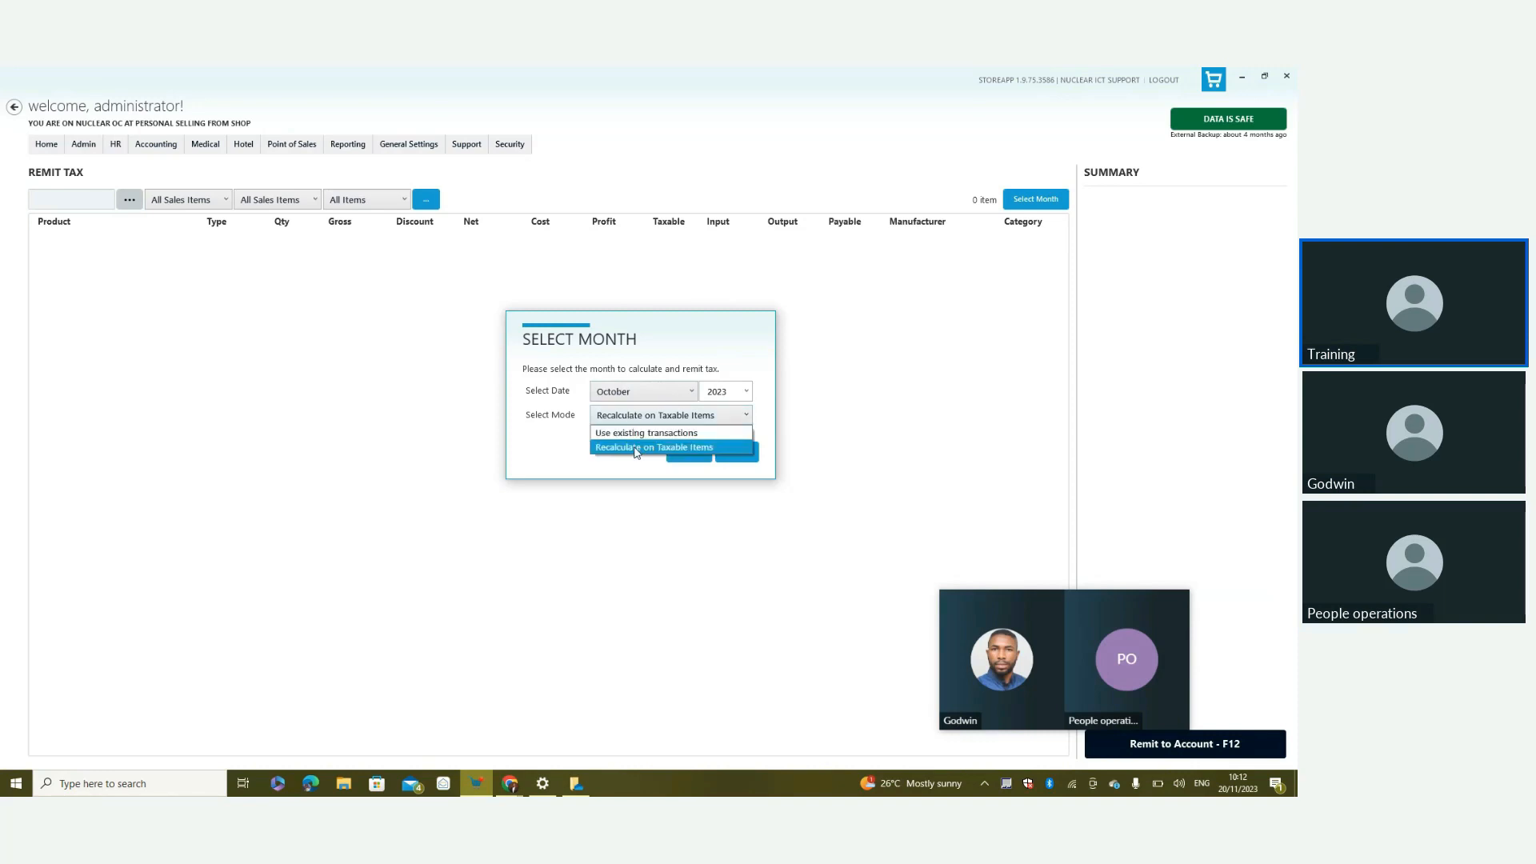
left_click(637, 447)
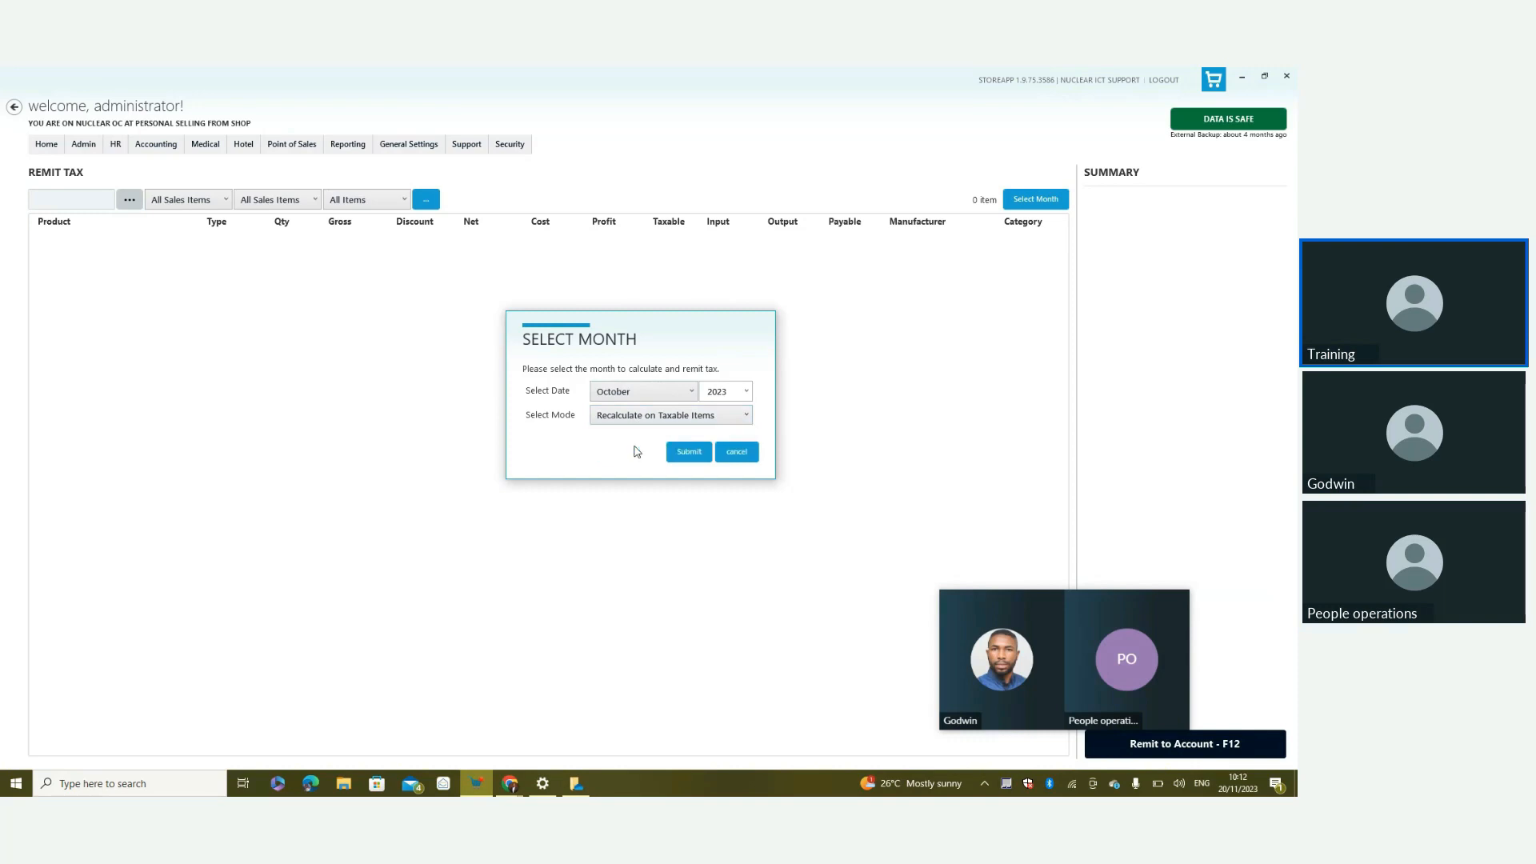
left_click(686, 452)
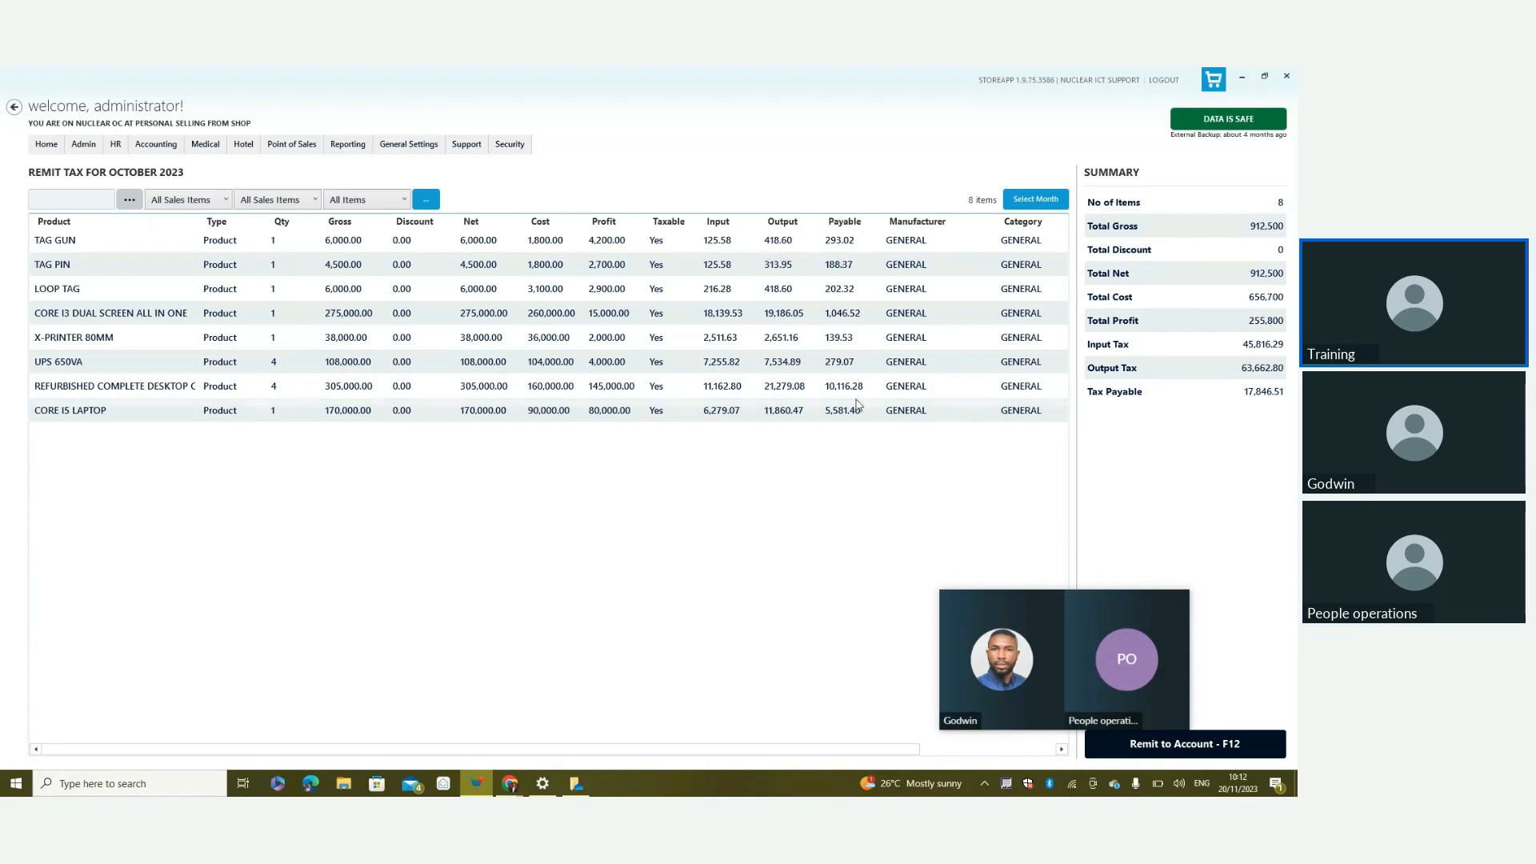
Review the summary: 45,816.29 input tax, 63,662.80 output tax, 17,846.51 payable
left_click_drag(1078, 616, 481, 360)
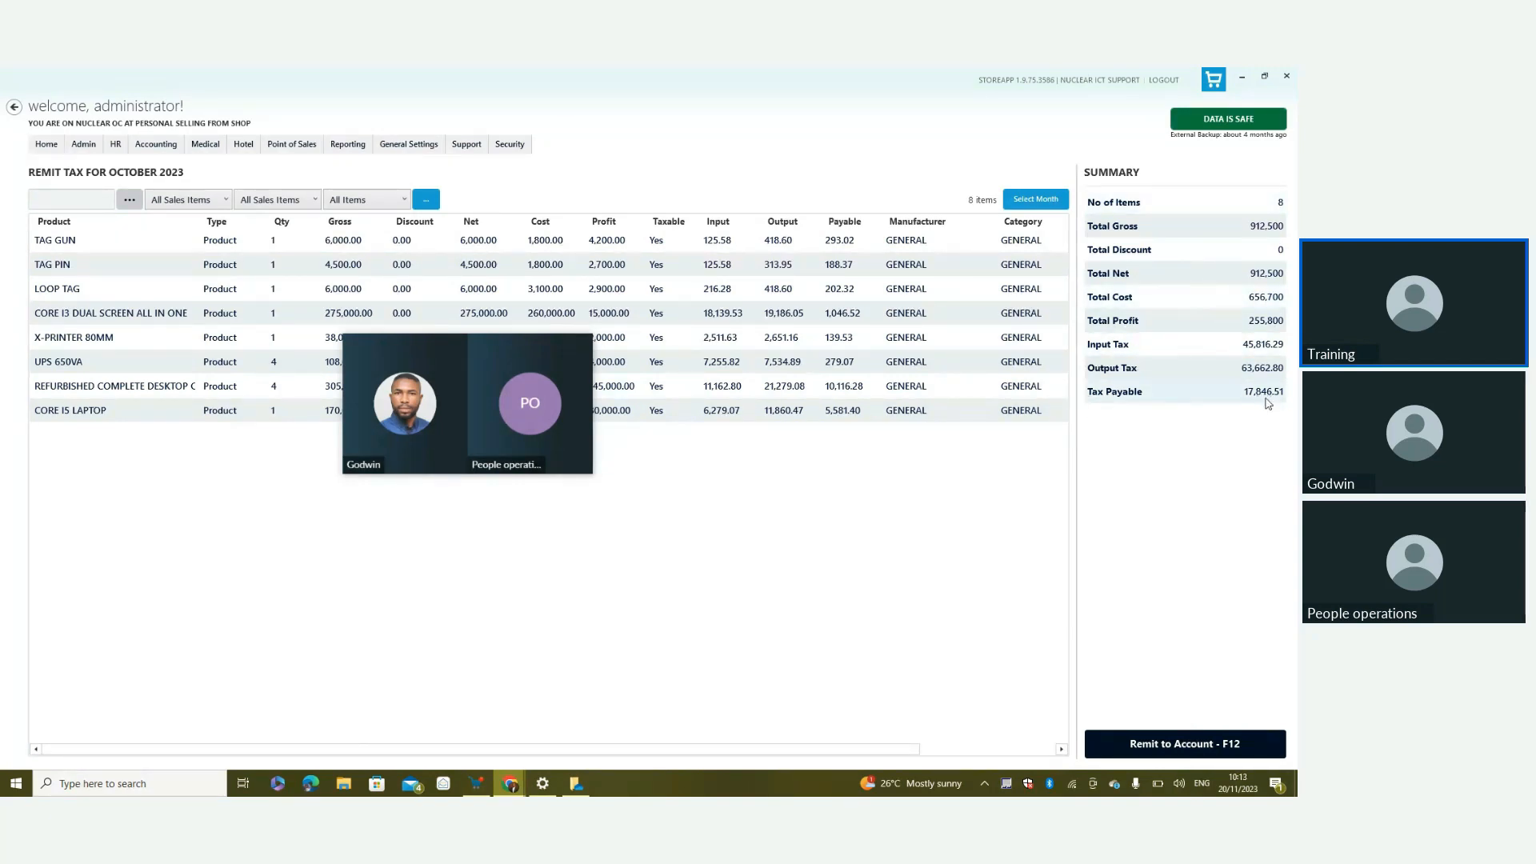
Remit the 17,846.51 October tax to the Tax Agency account and acknowledge the confirmation
left_click(1197, 746)
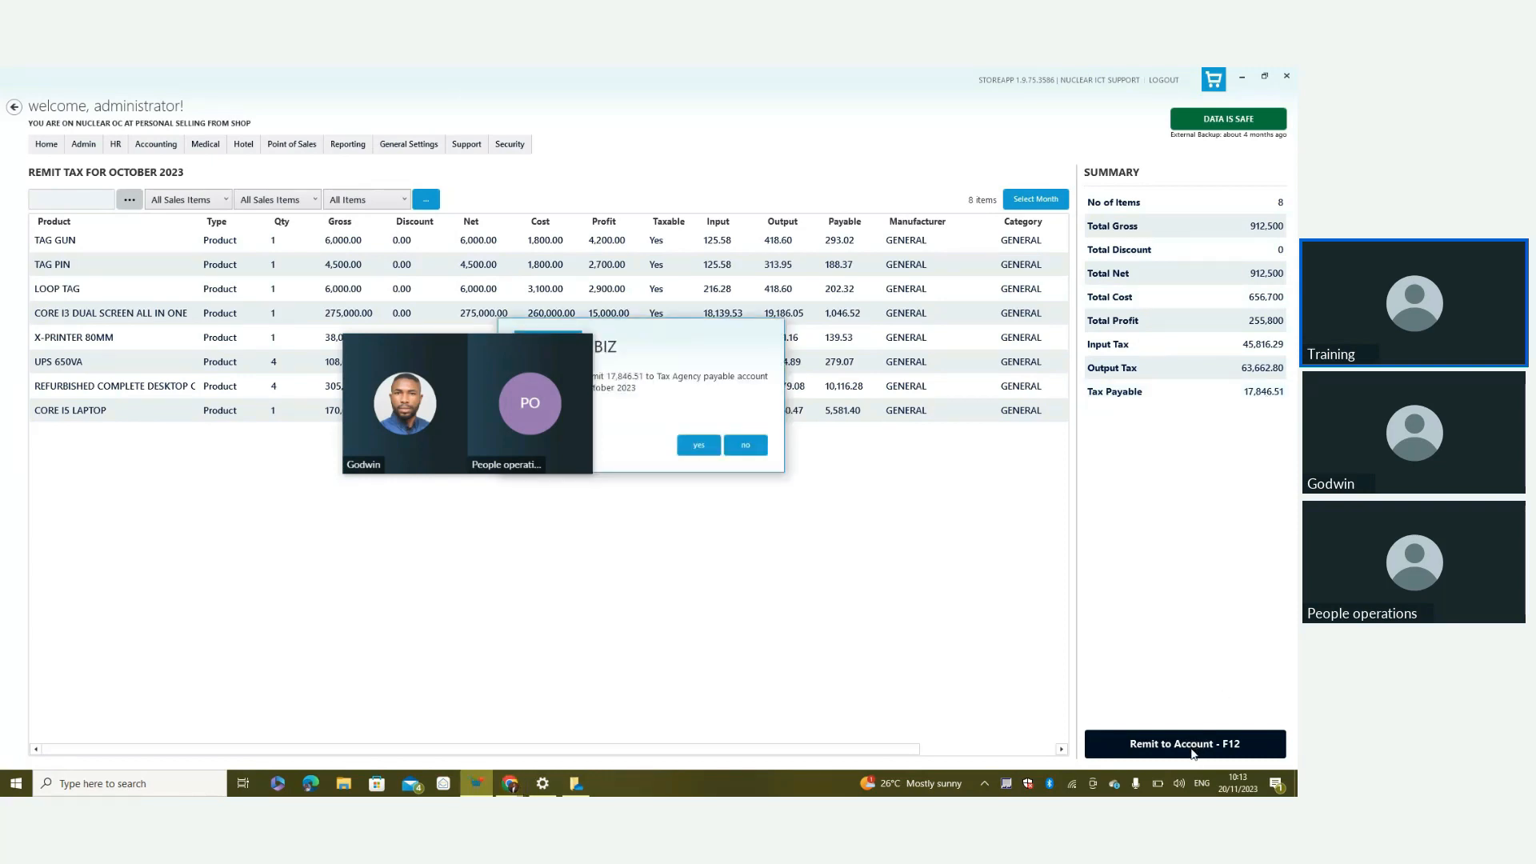
left_click_drag(472, 356, 289, 331)
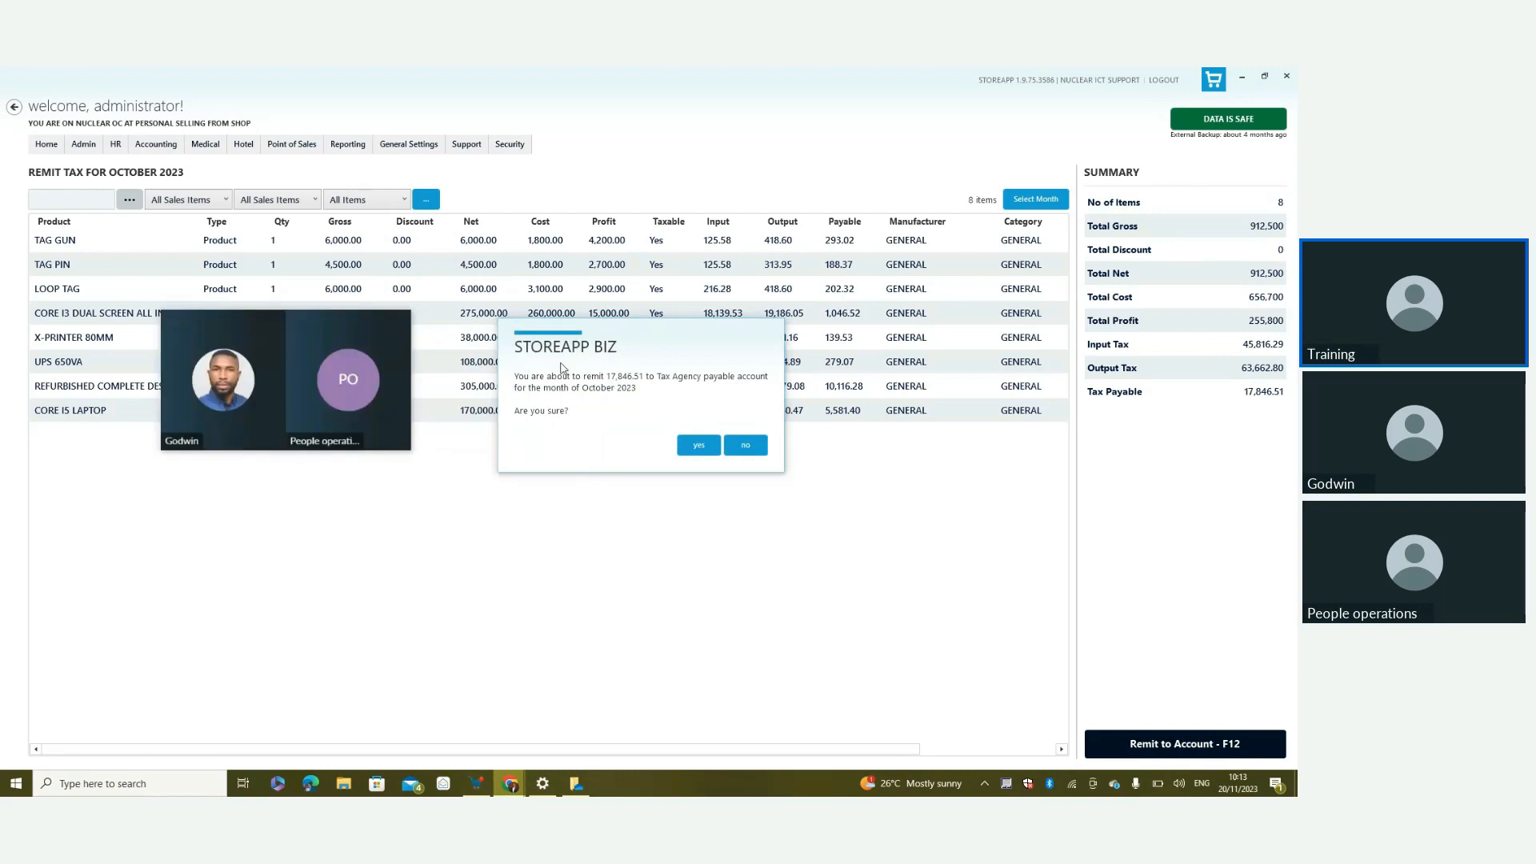
left_click(698, 445)
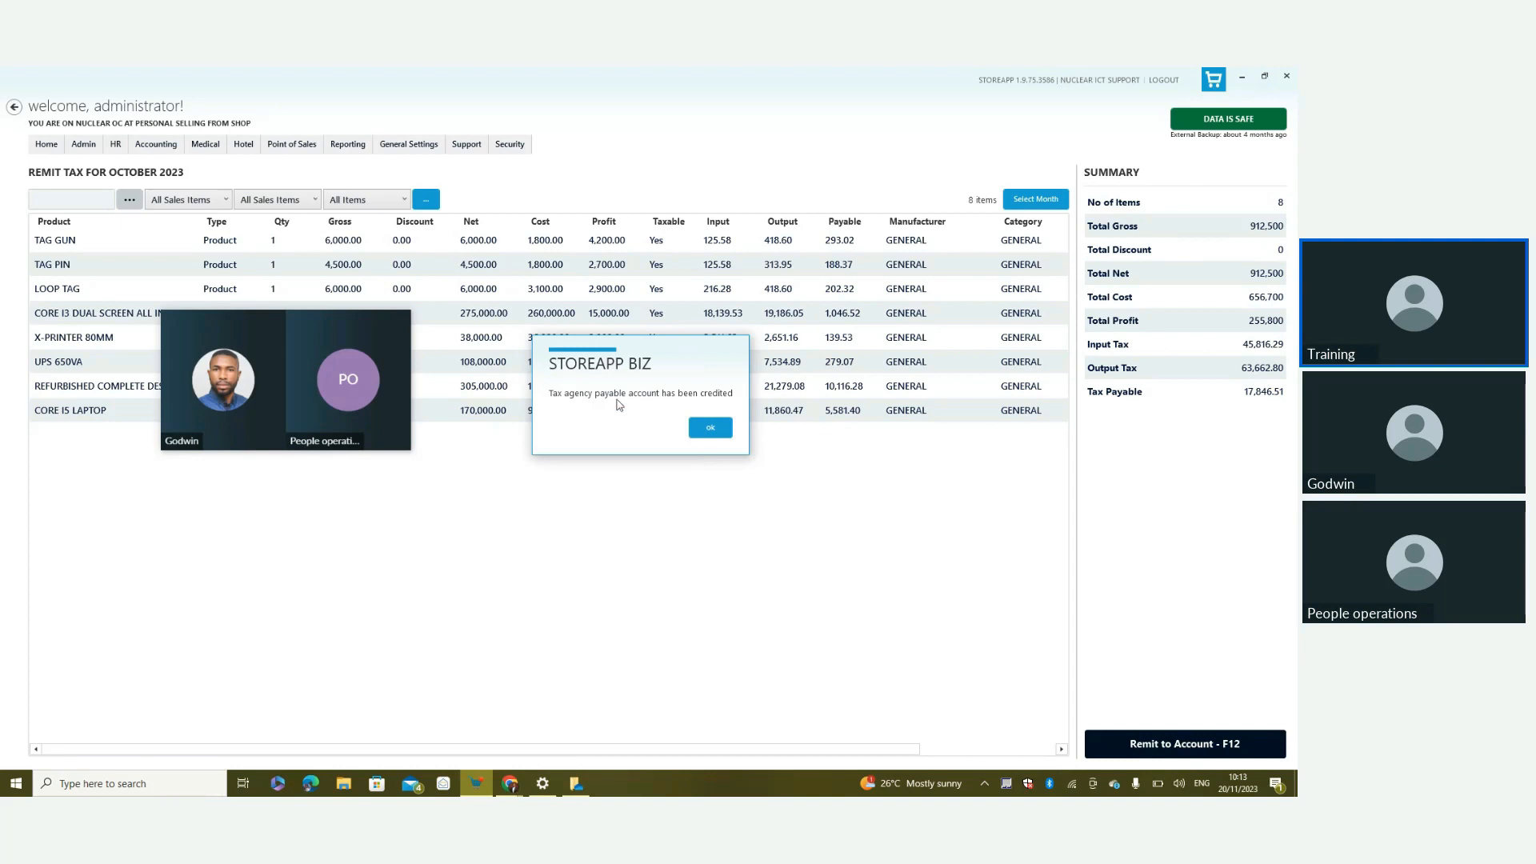
left_click(711, 430)
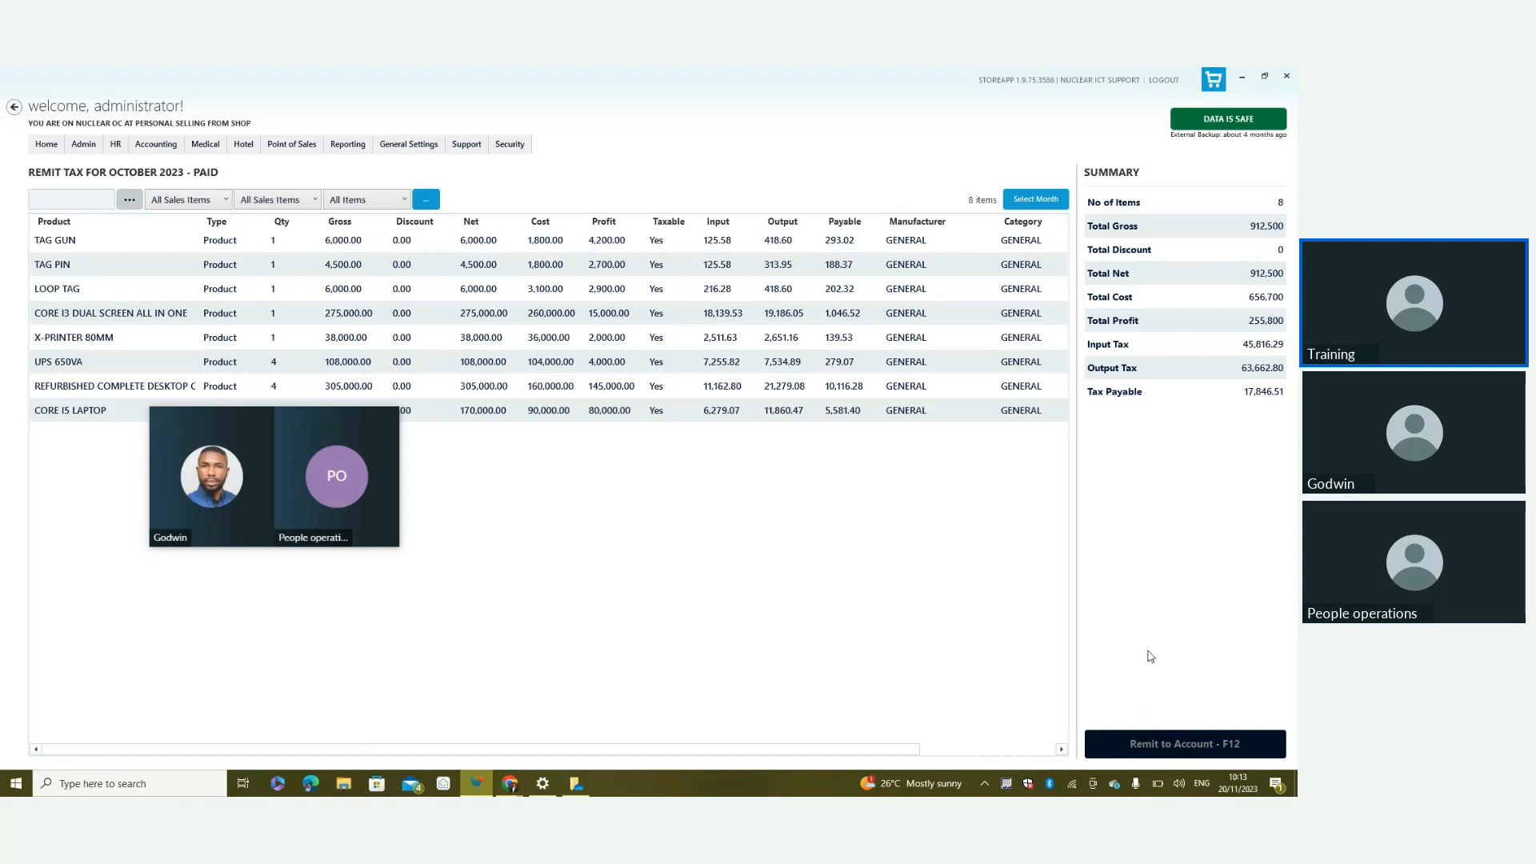
left_click(152, 148)
Open Payable Accounts and select the TAX AGENCIES vendor
mouse_move(155, 168)
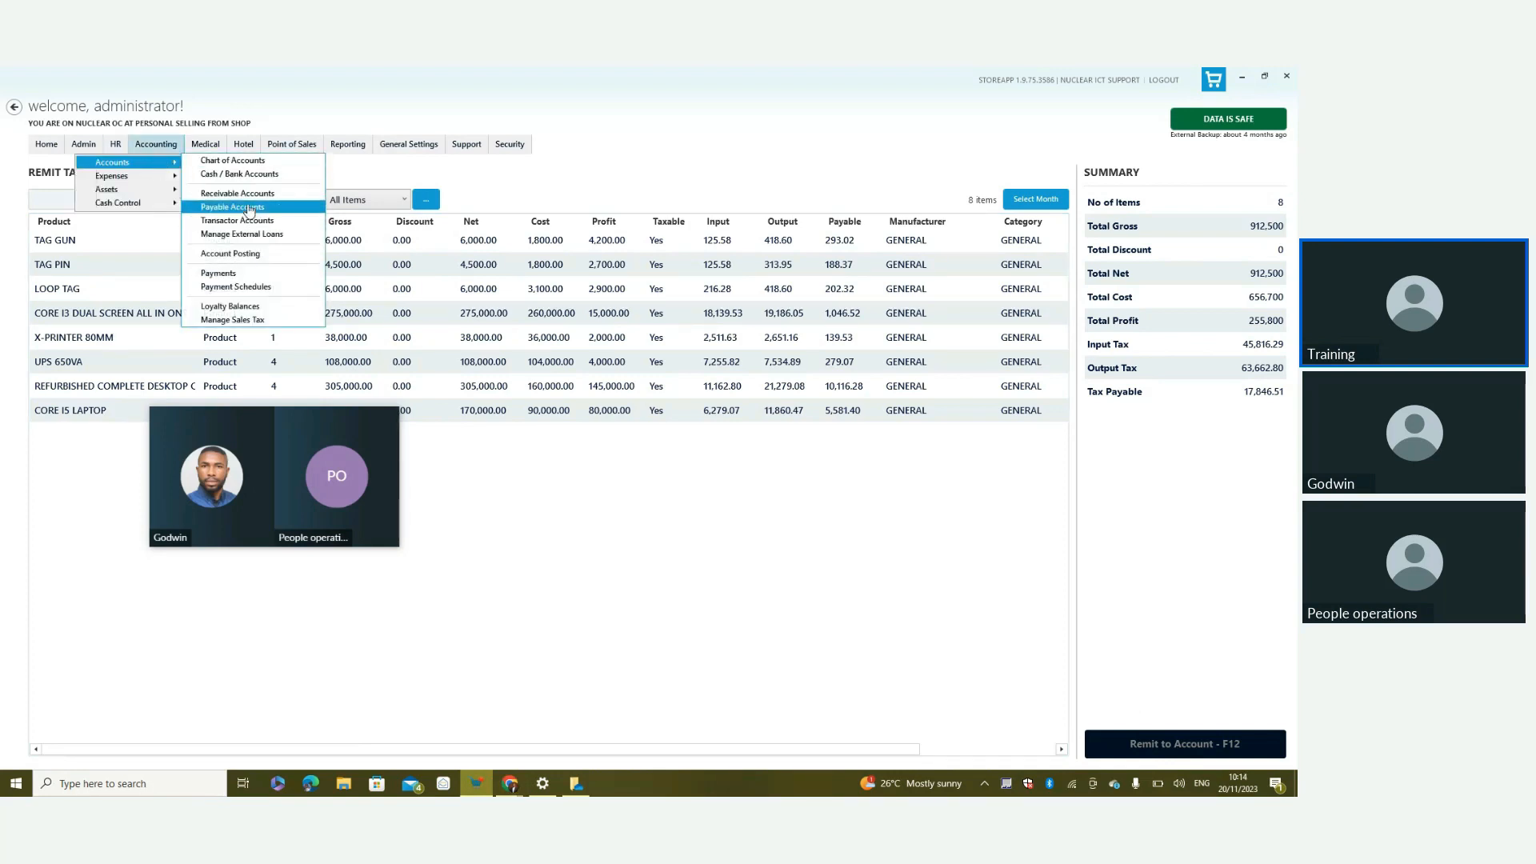
left_click(250, 211)
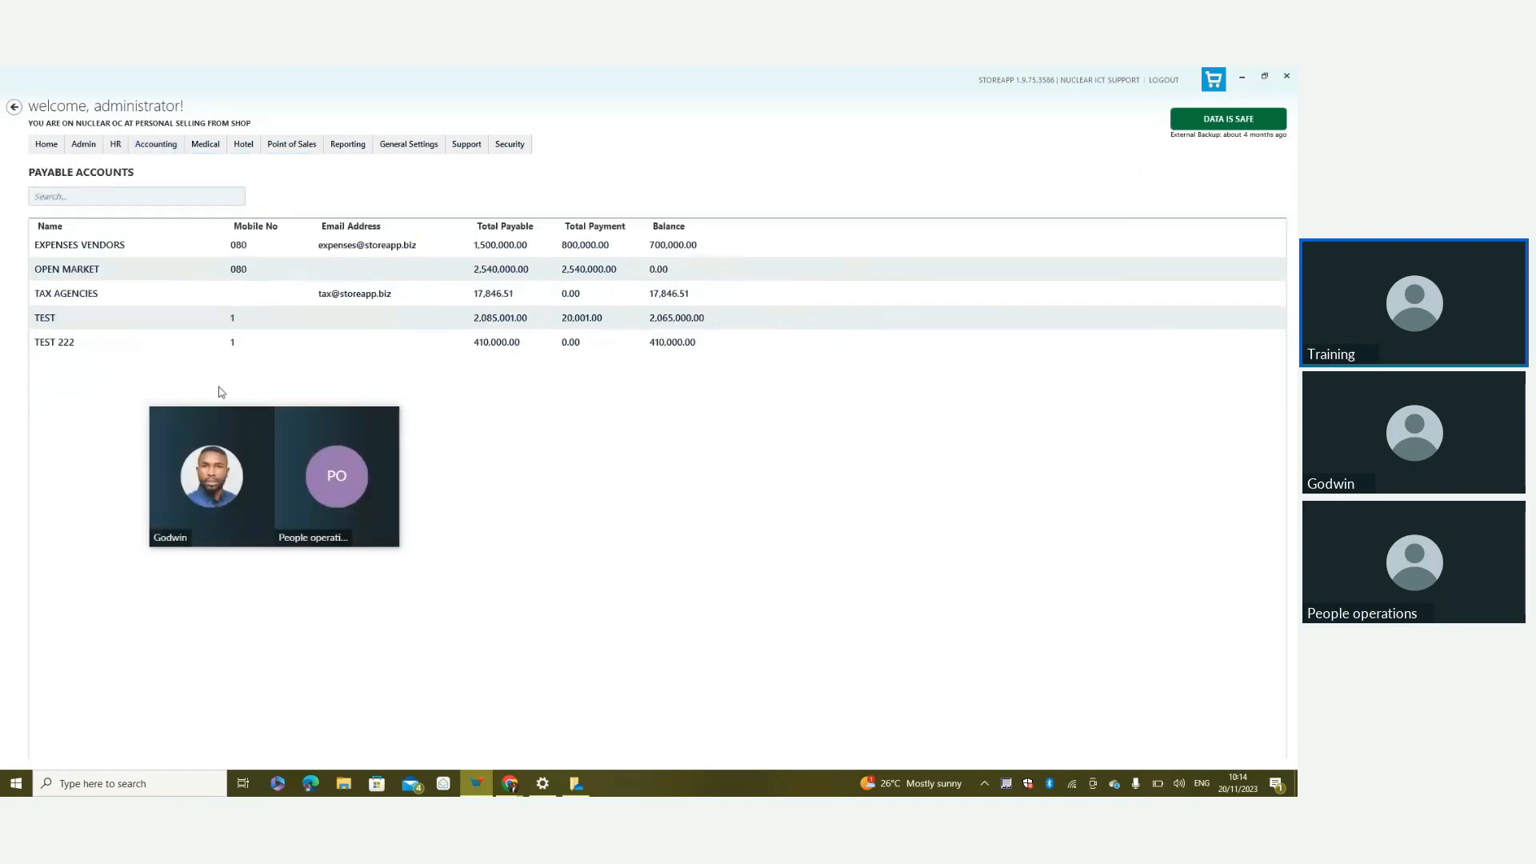
left_click(80, 298)
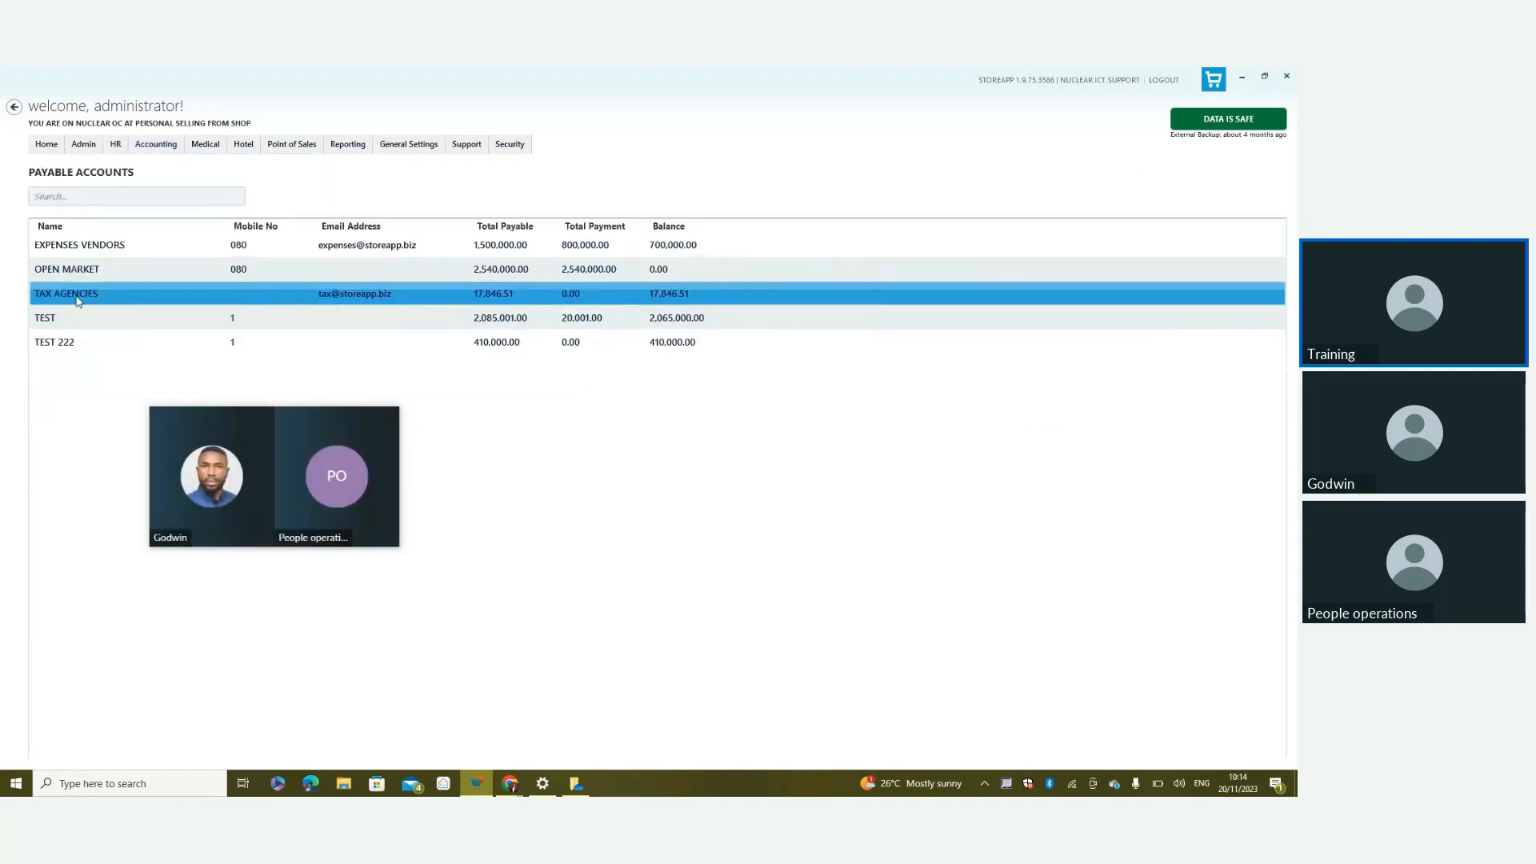
Start a 170000 cash payment to TAX AGENCIES, then cancel without recording it
right_click(692, 297)
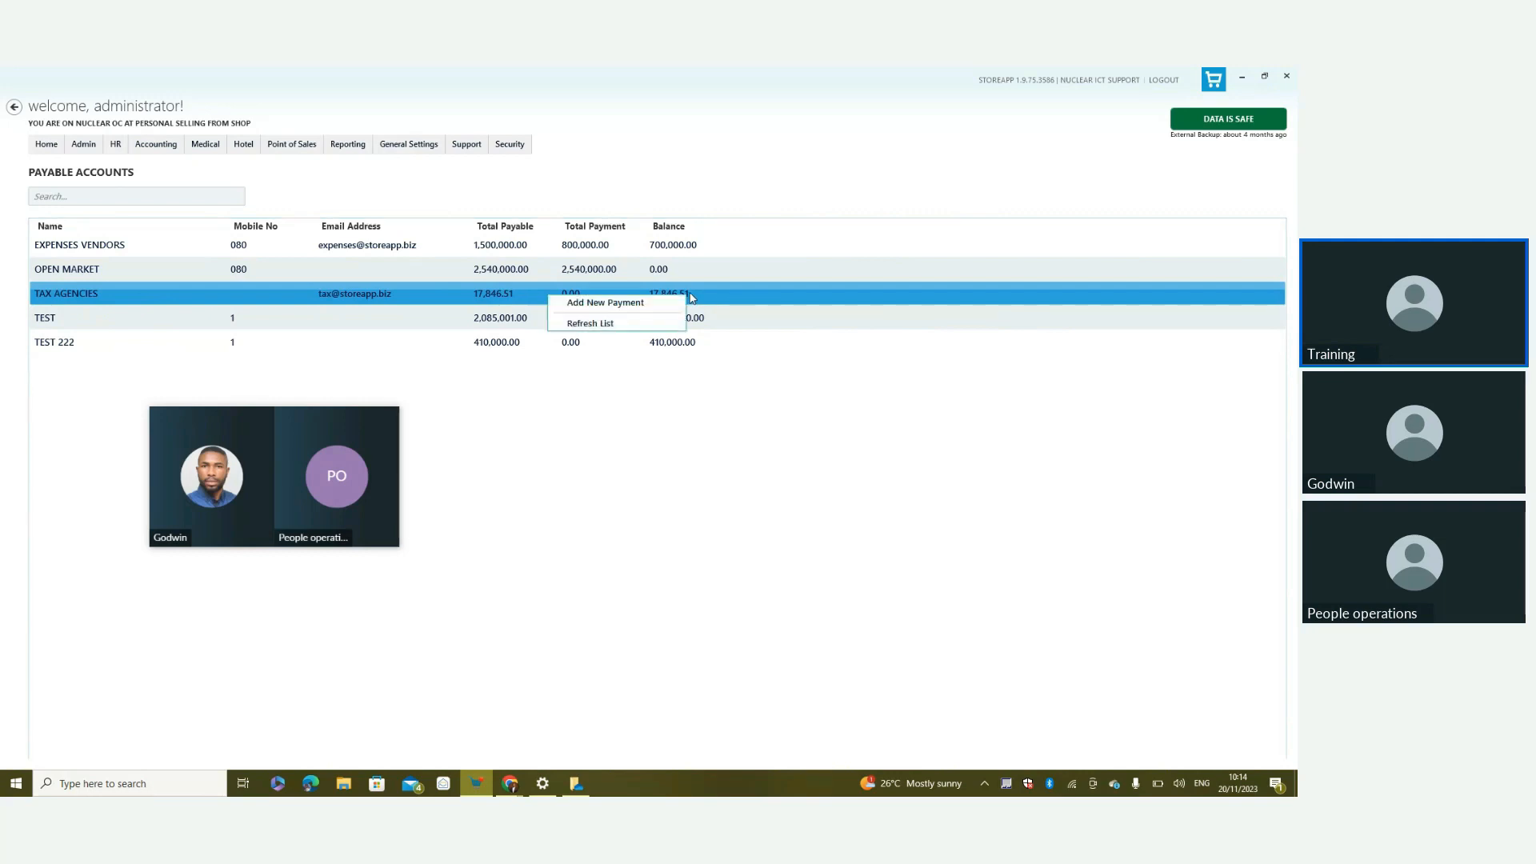
left_click(647, 303)
left_click(604, 393)
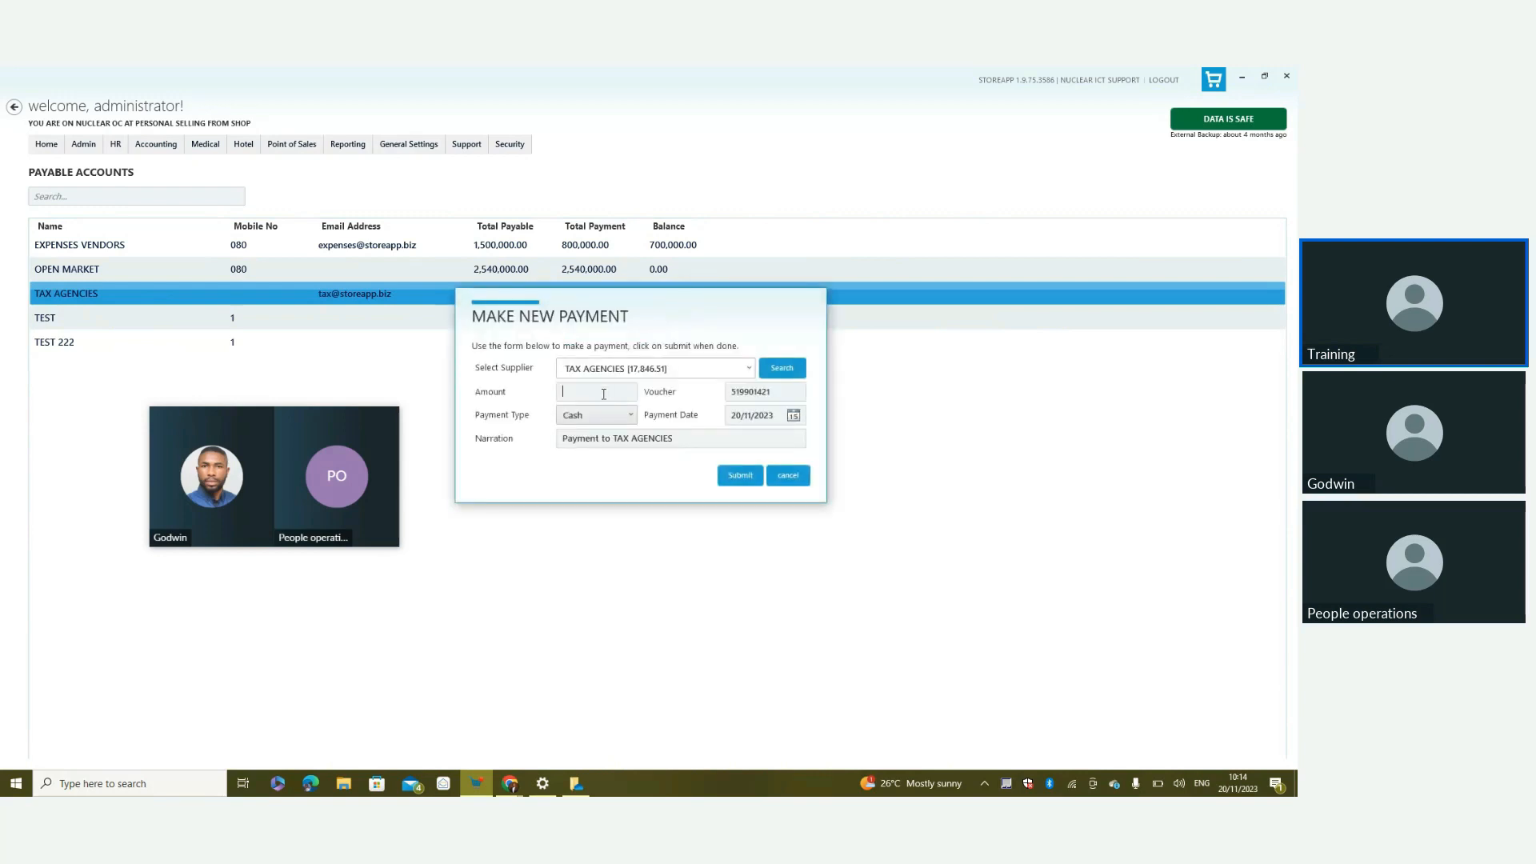
type("170000")
left_click(626, 416)
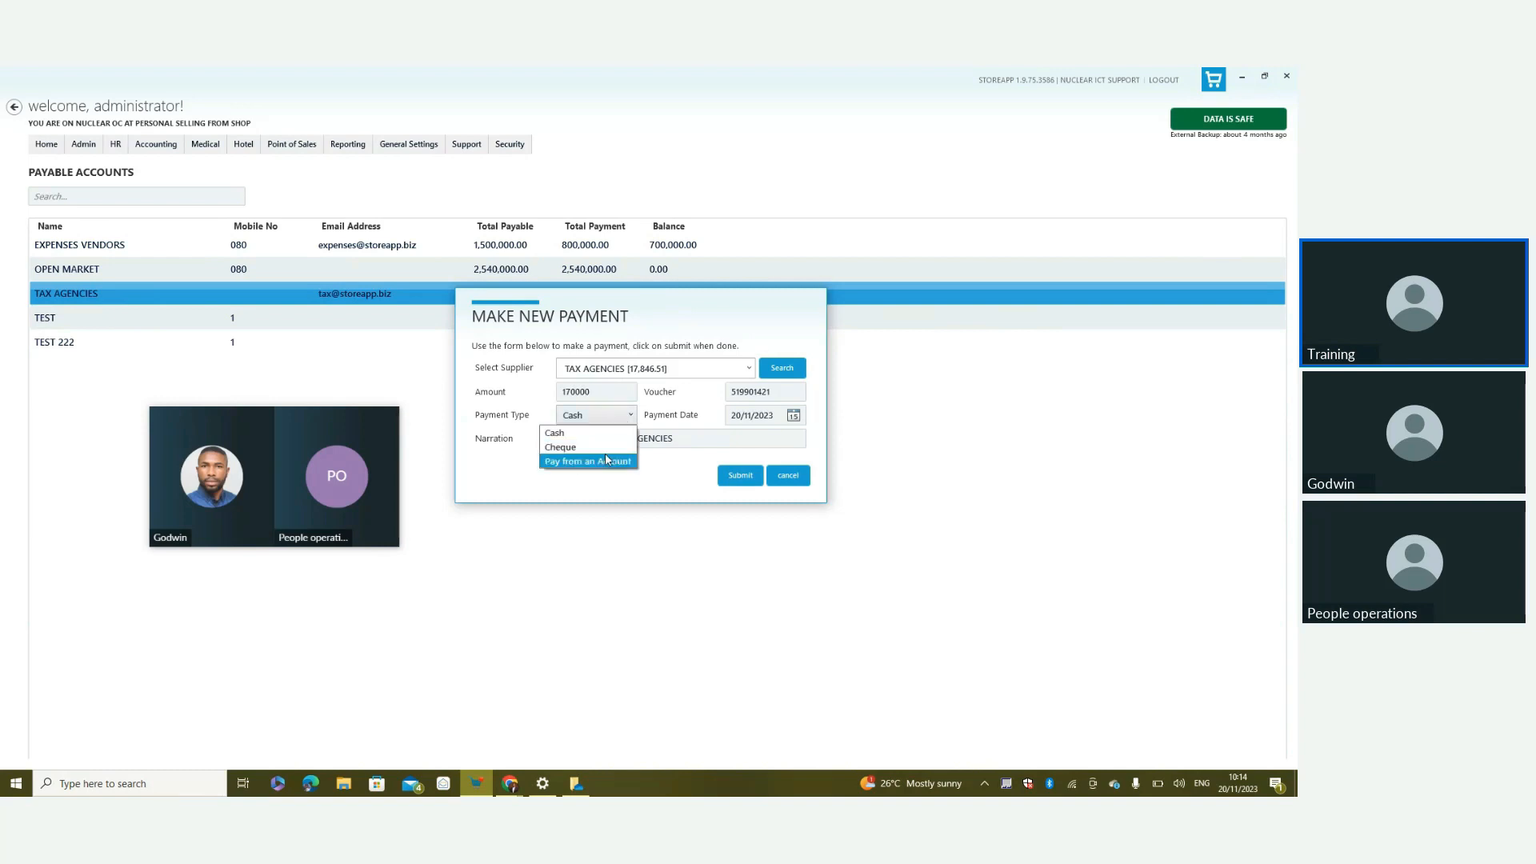
left_click(759, 493)
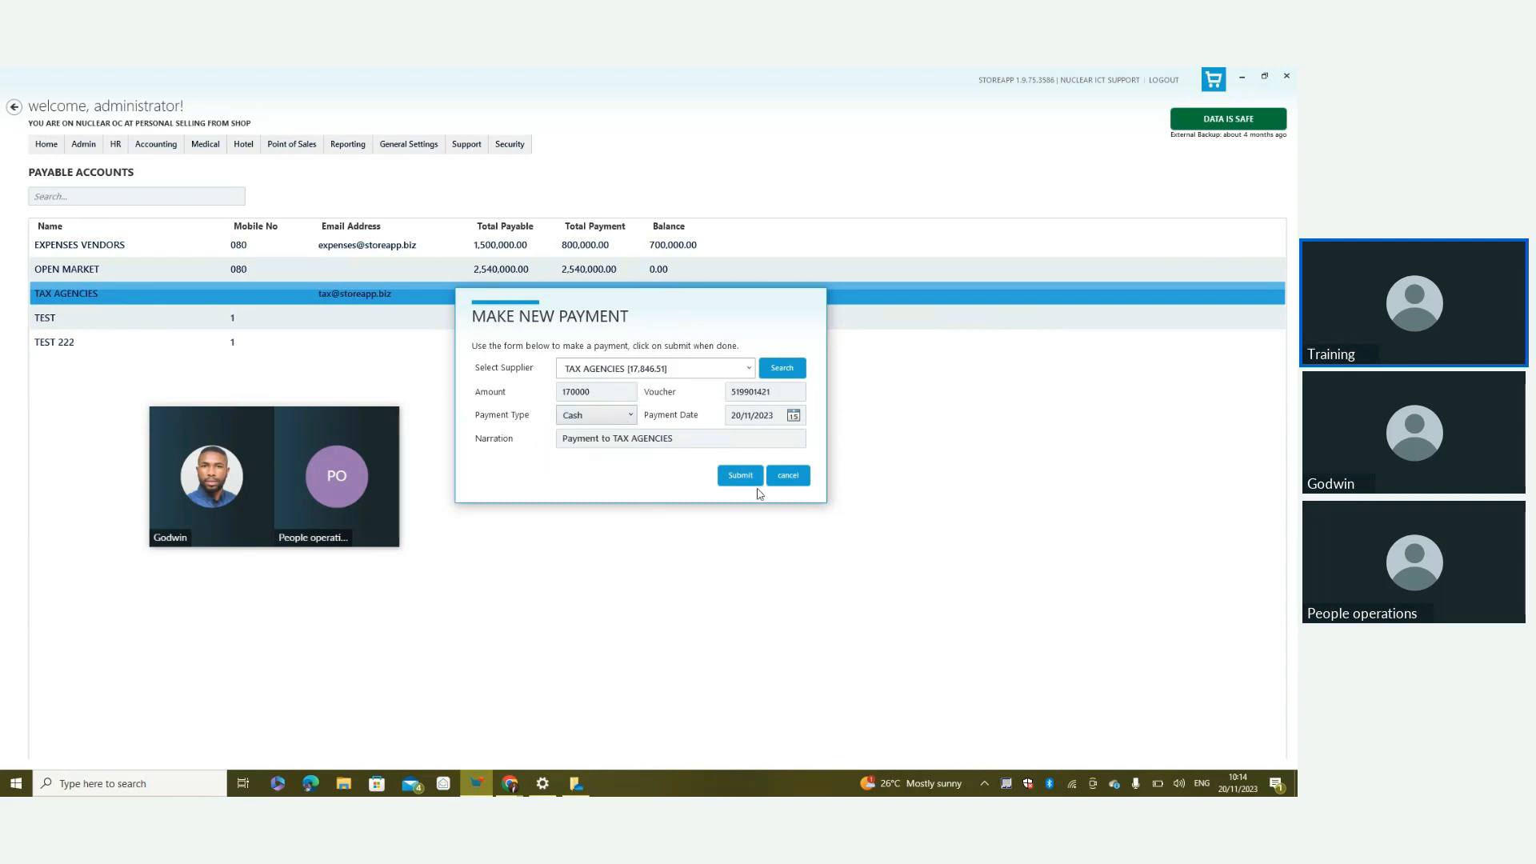
left_click(789, 476)
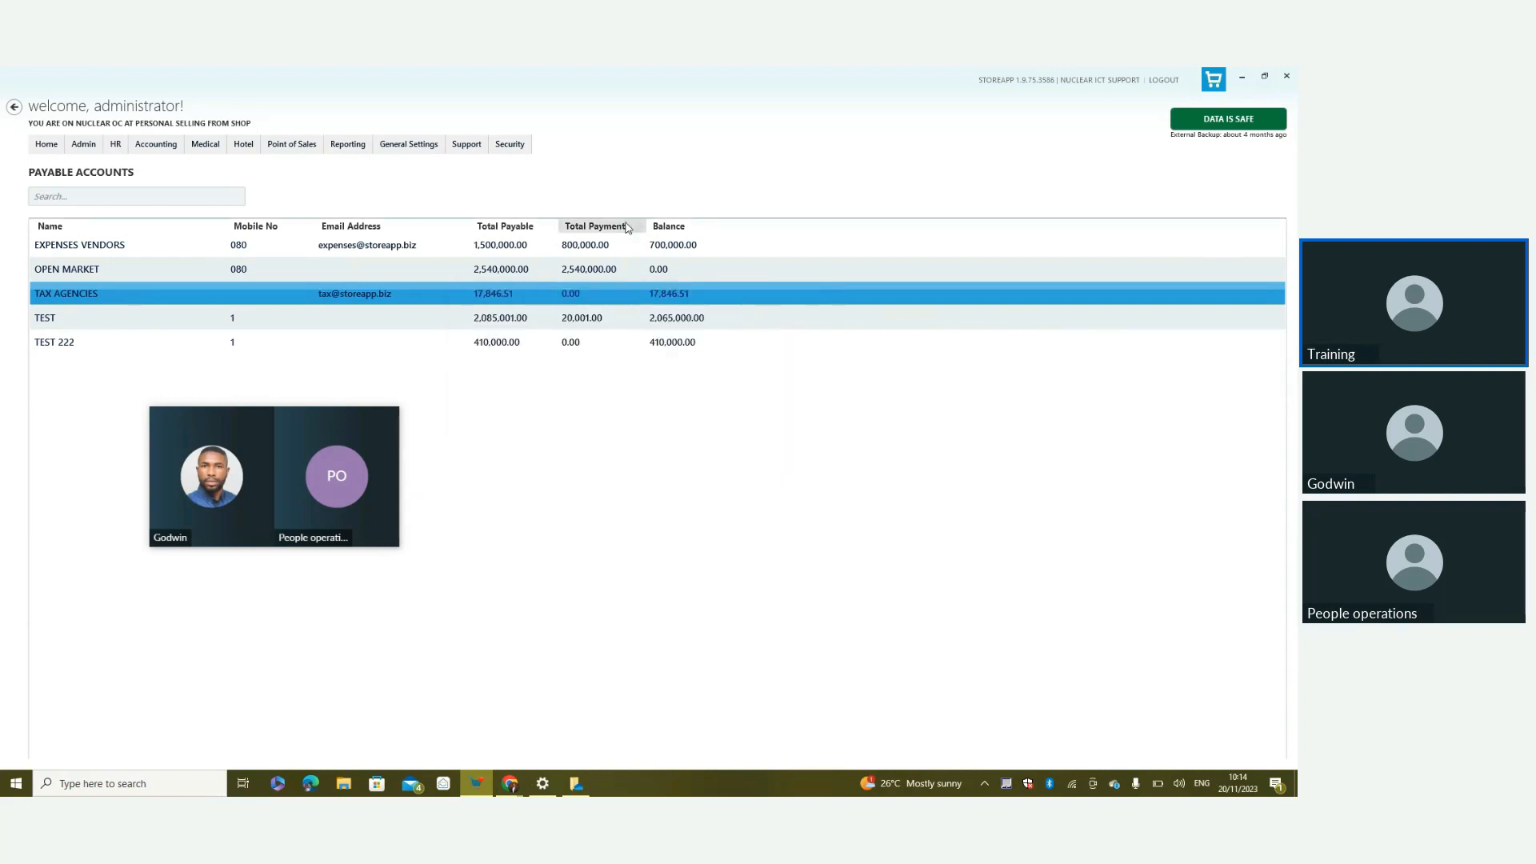
Run the Income Statement from 01/10/2023 to 31/10/2023, showing 246,587.32 net profit
left_click(356, 152)
mouse_move(333, 196)
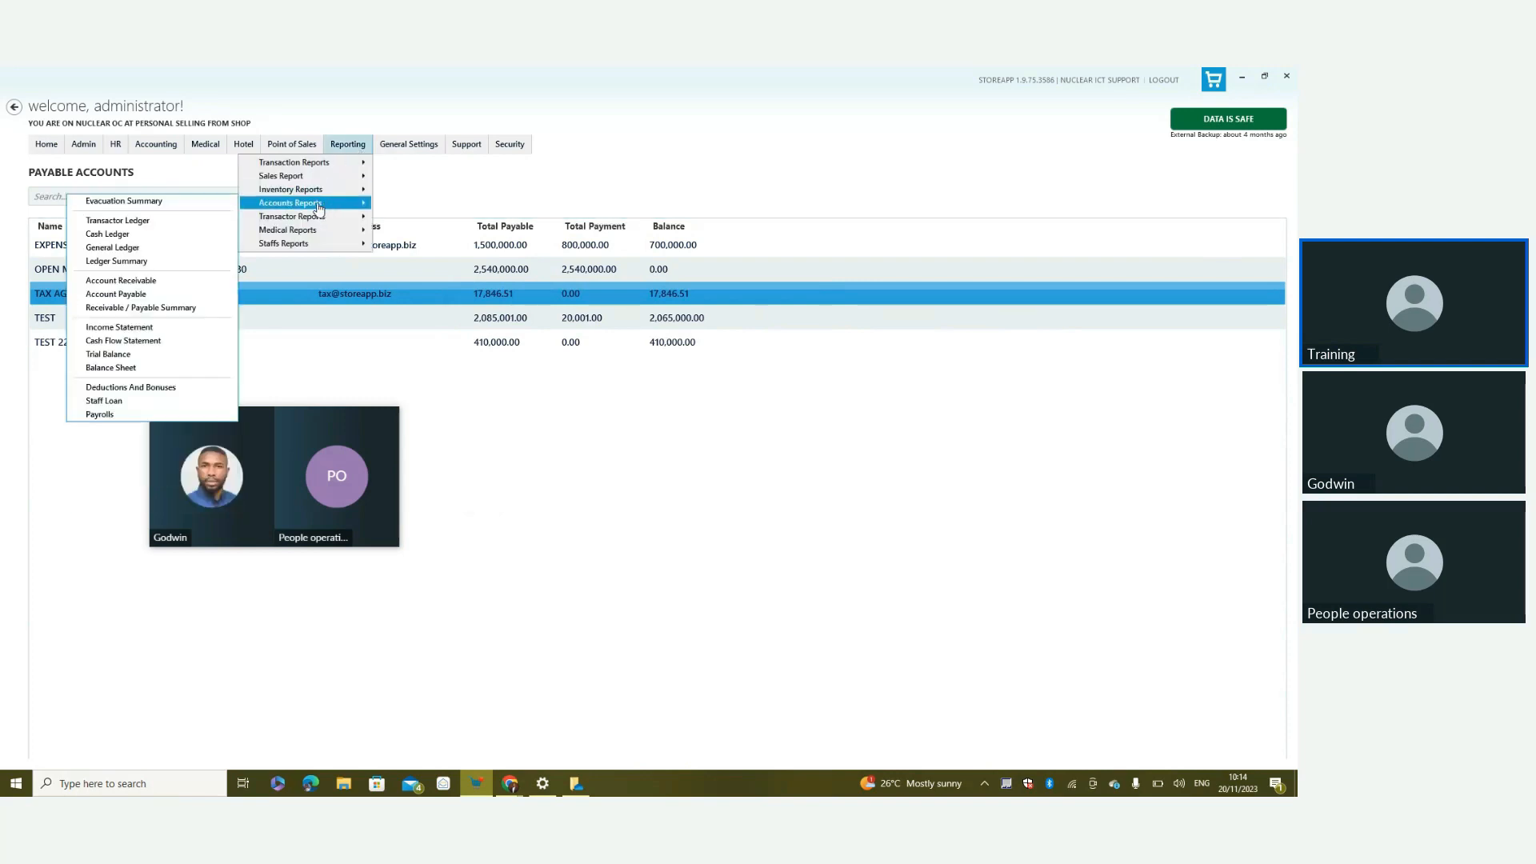
left_click(138, 327)
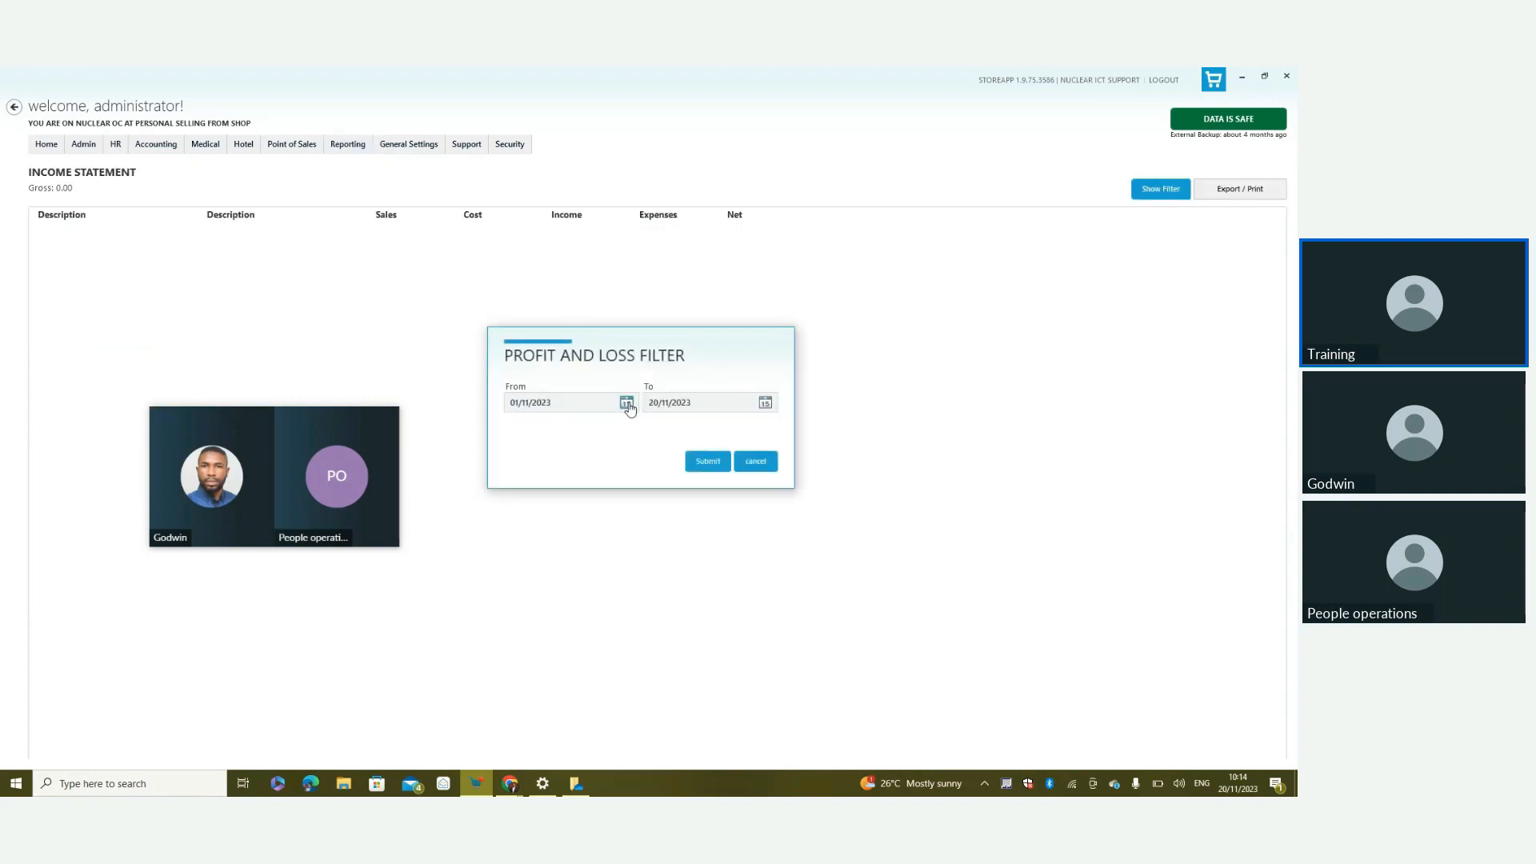
left_click(627, 402)
left_click(513, 419)
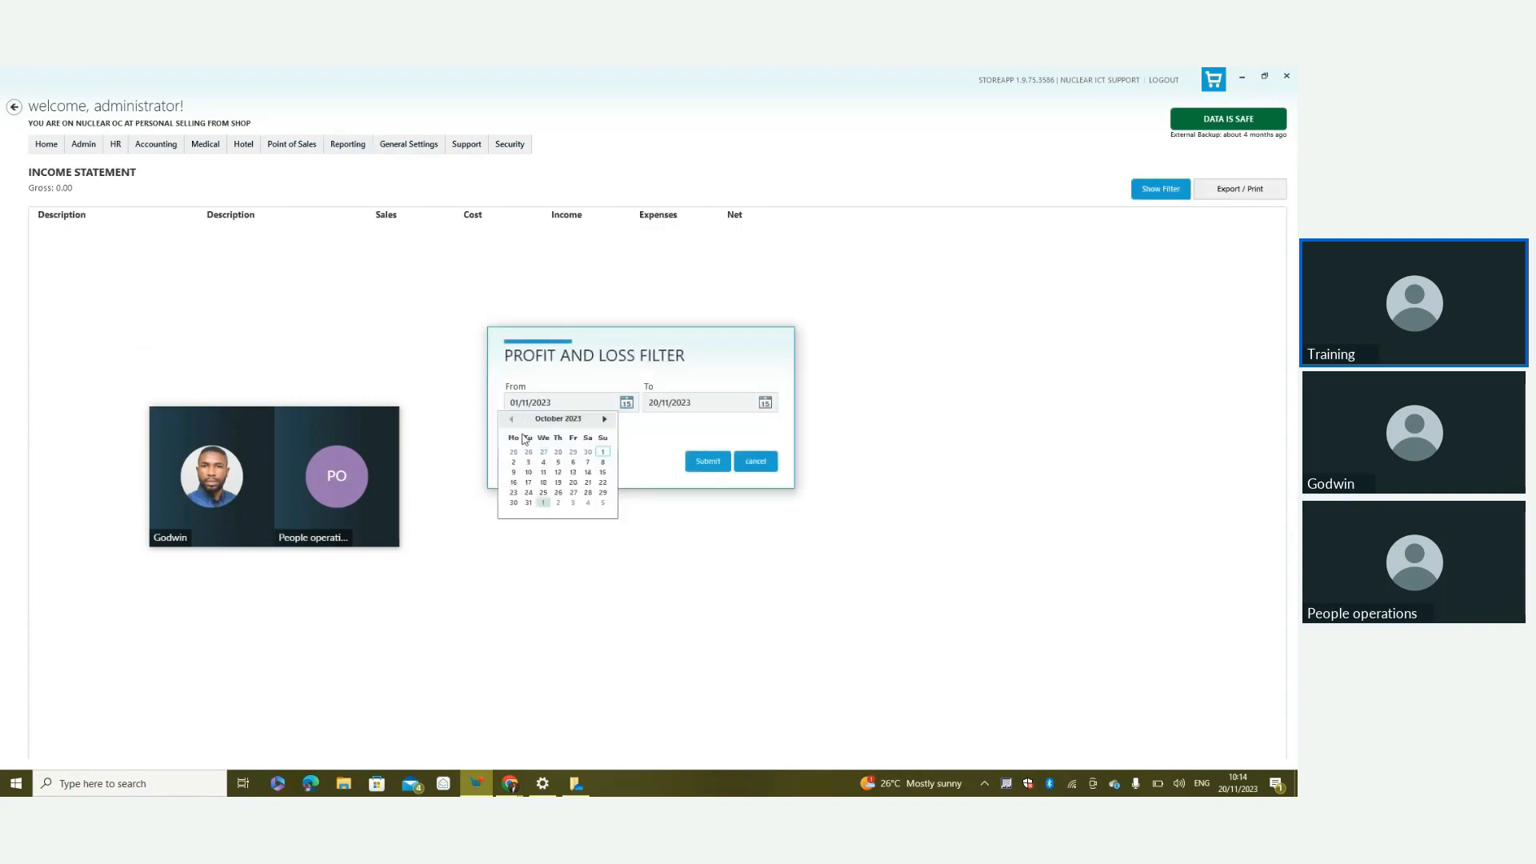
left_click(603, 453)
left_click(766, 402)
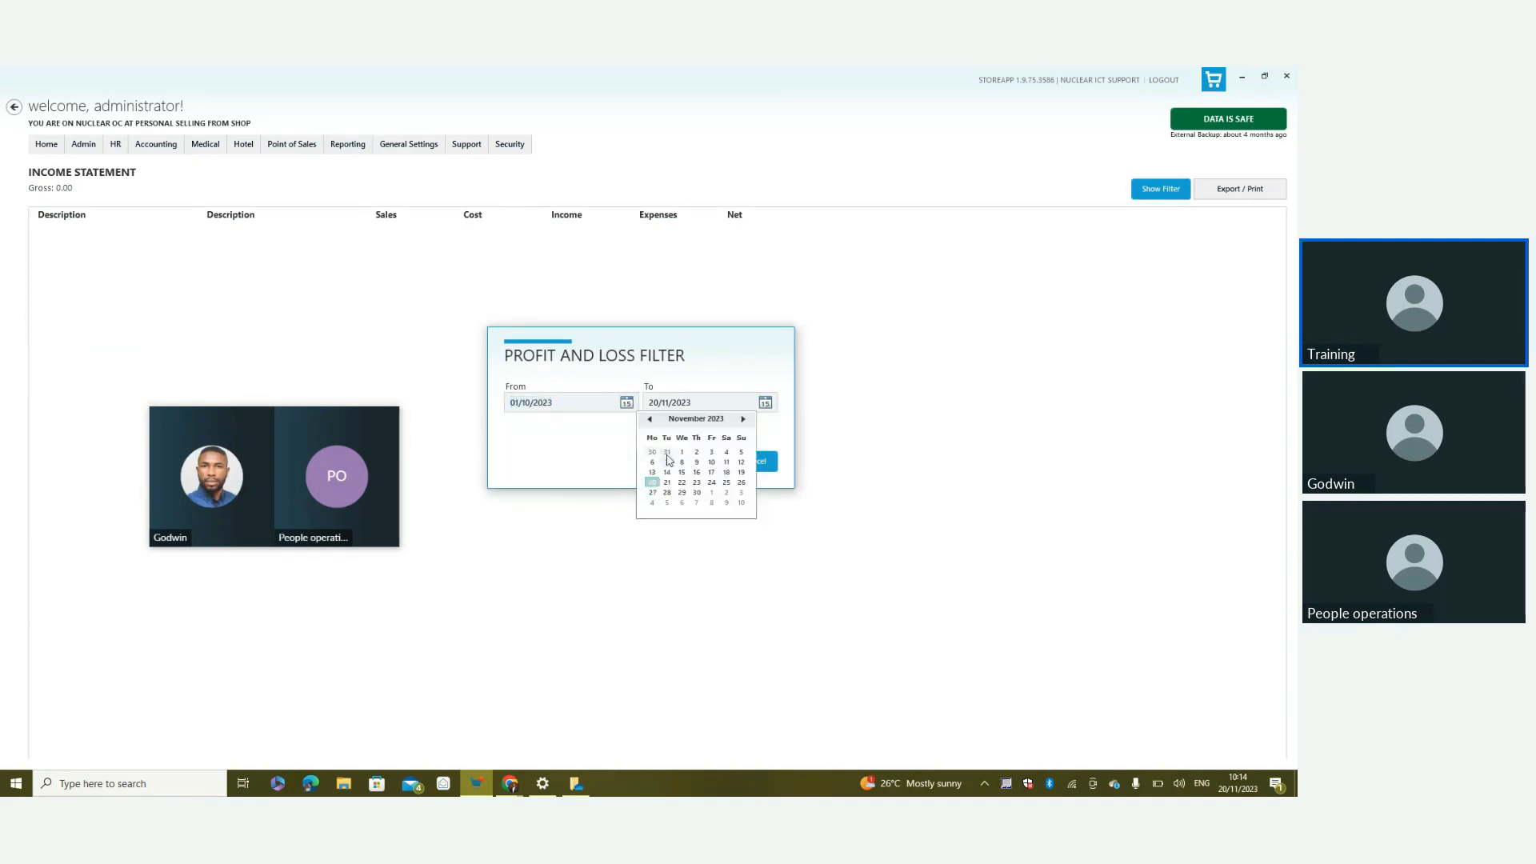
left_click(666, 452)
left_click(700, 465)
left_click_drag(347, 436, 1183, 439)
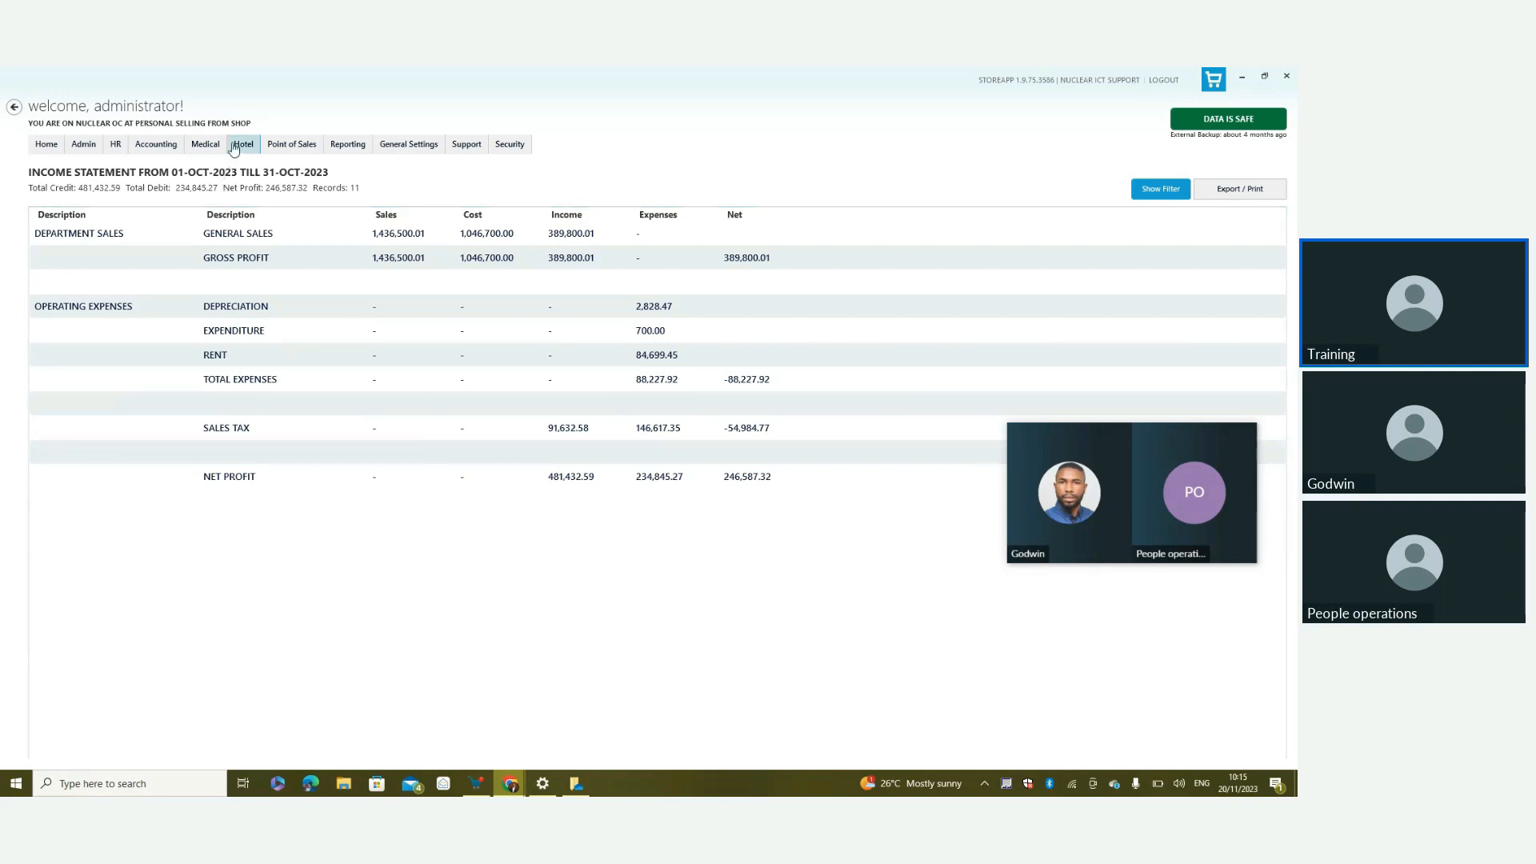
Run the Balance Sheet report dated 20/11/2023, showing 3,773,670.49 total assets
left_click(339, 149)
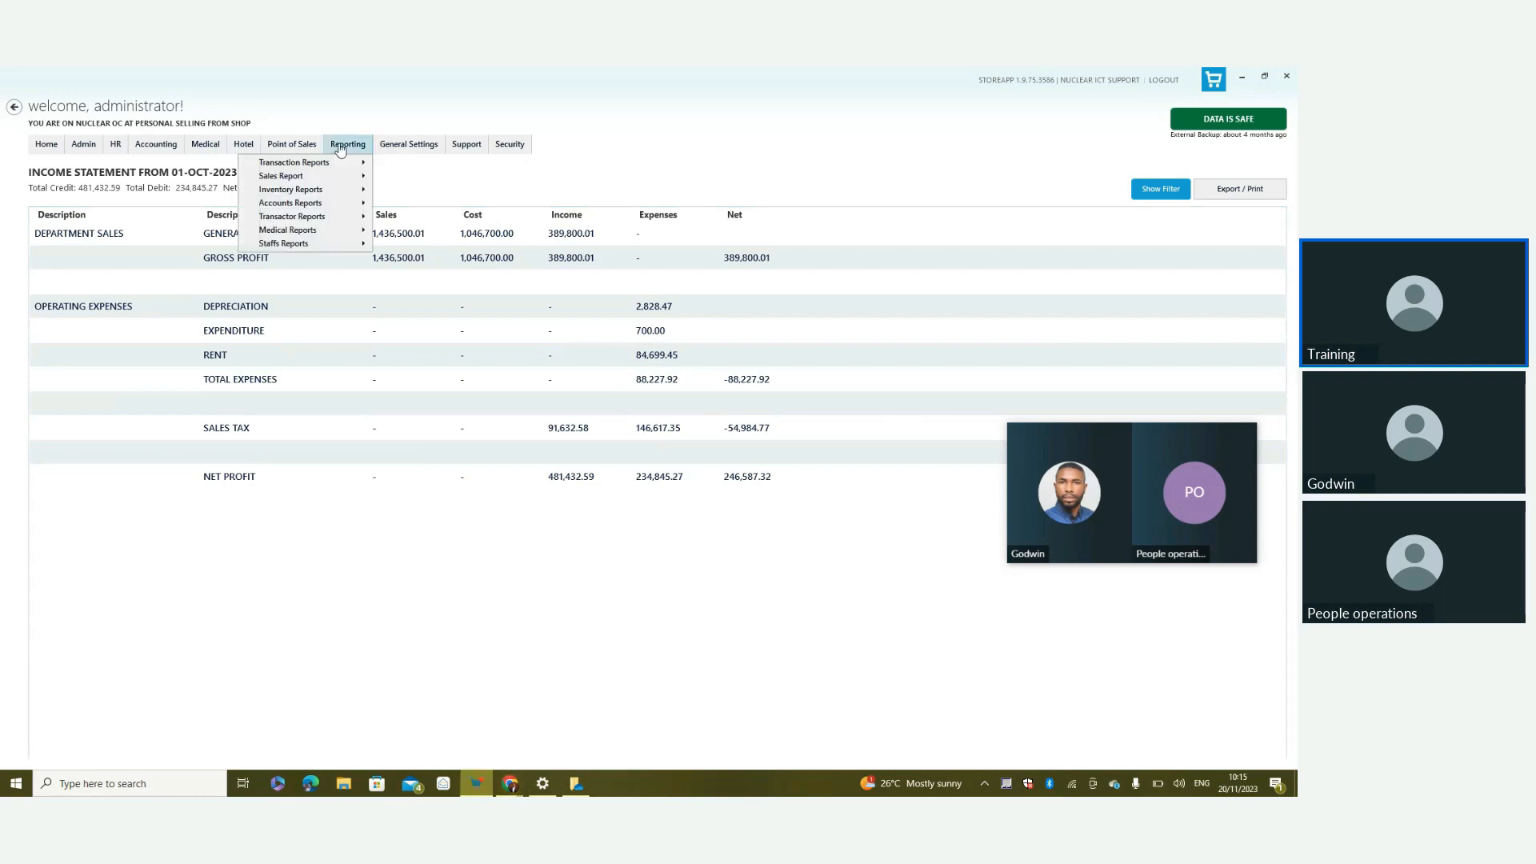
mouse_move(313, 207)
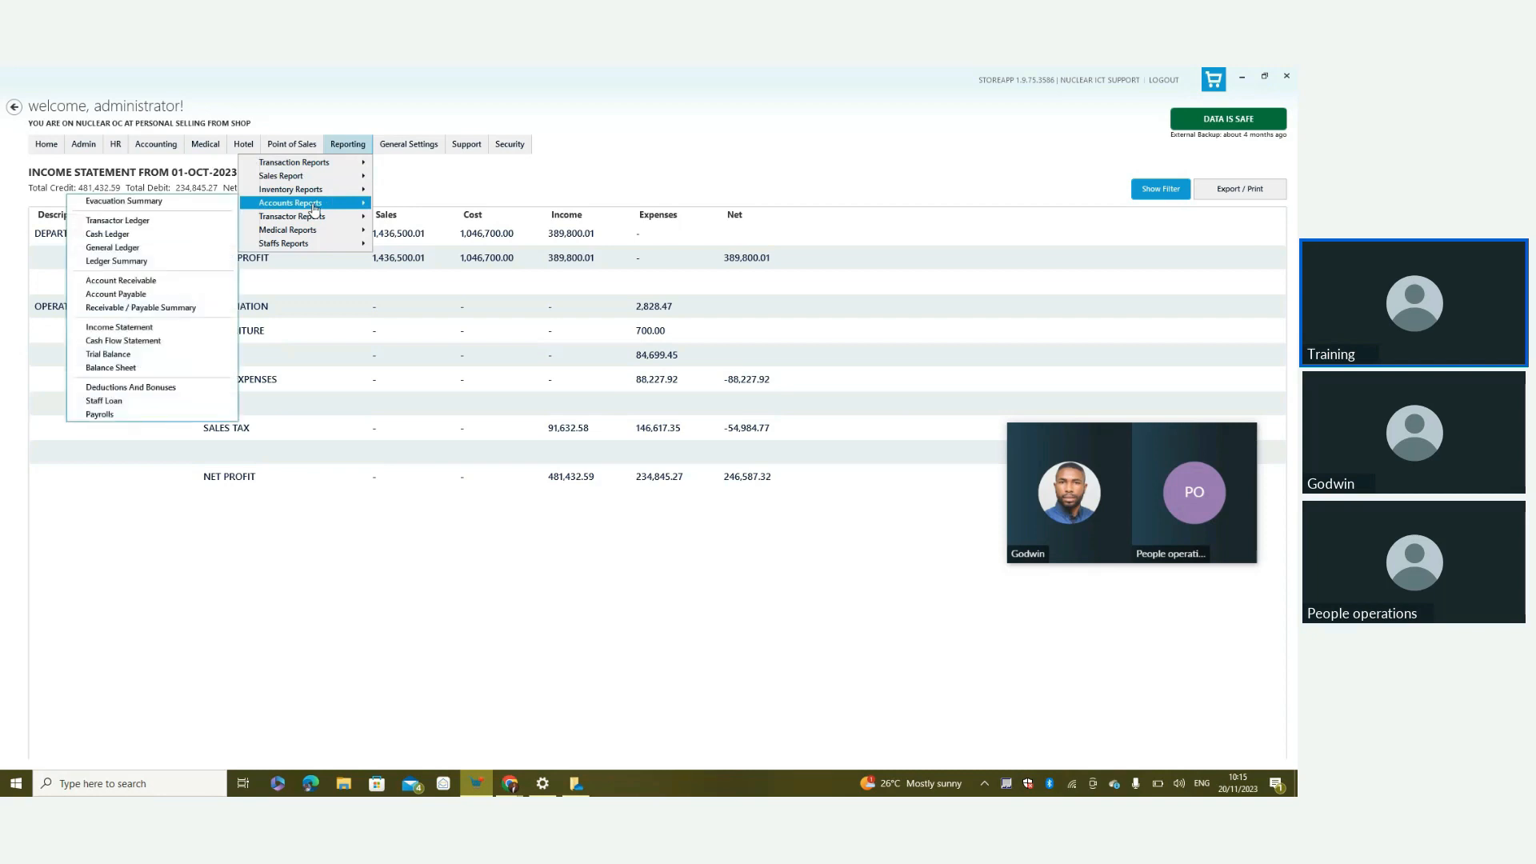
left_click(131, 370)
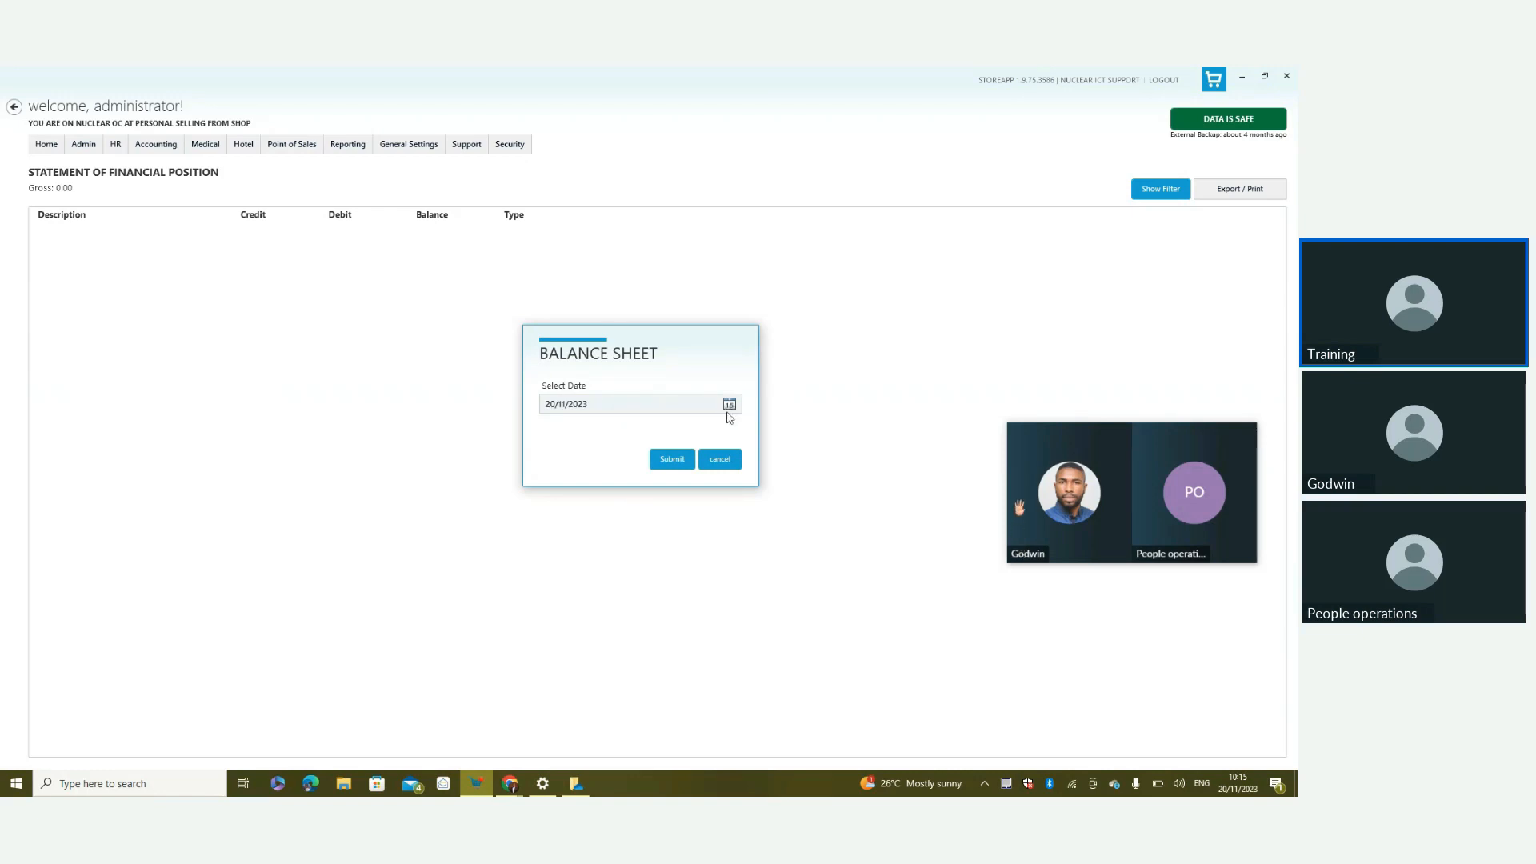
left_click(675, 463)
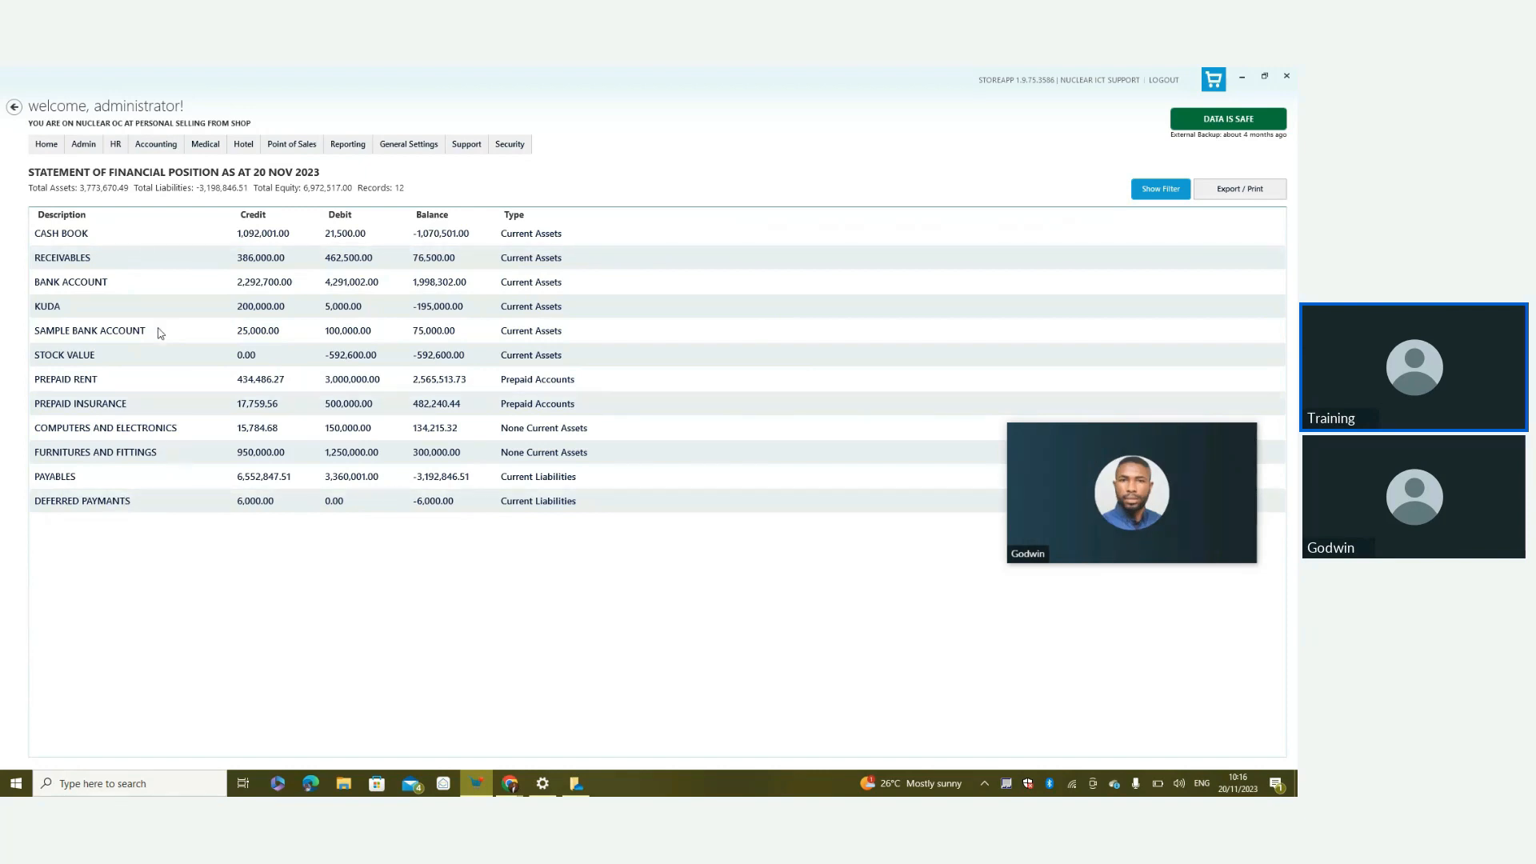
Highlight the prepaid and non-current asset rows, then show the Export / Print options
left_click(78, 406)
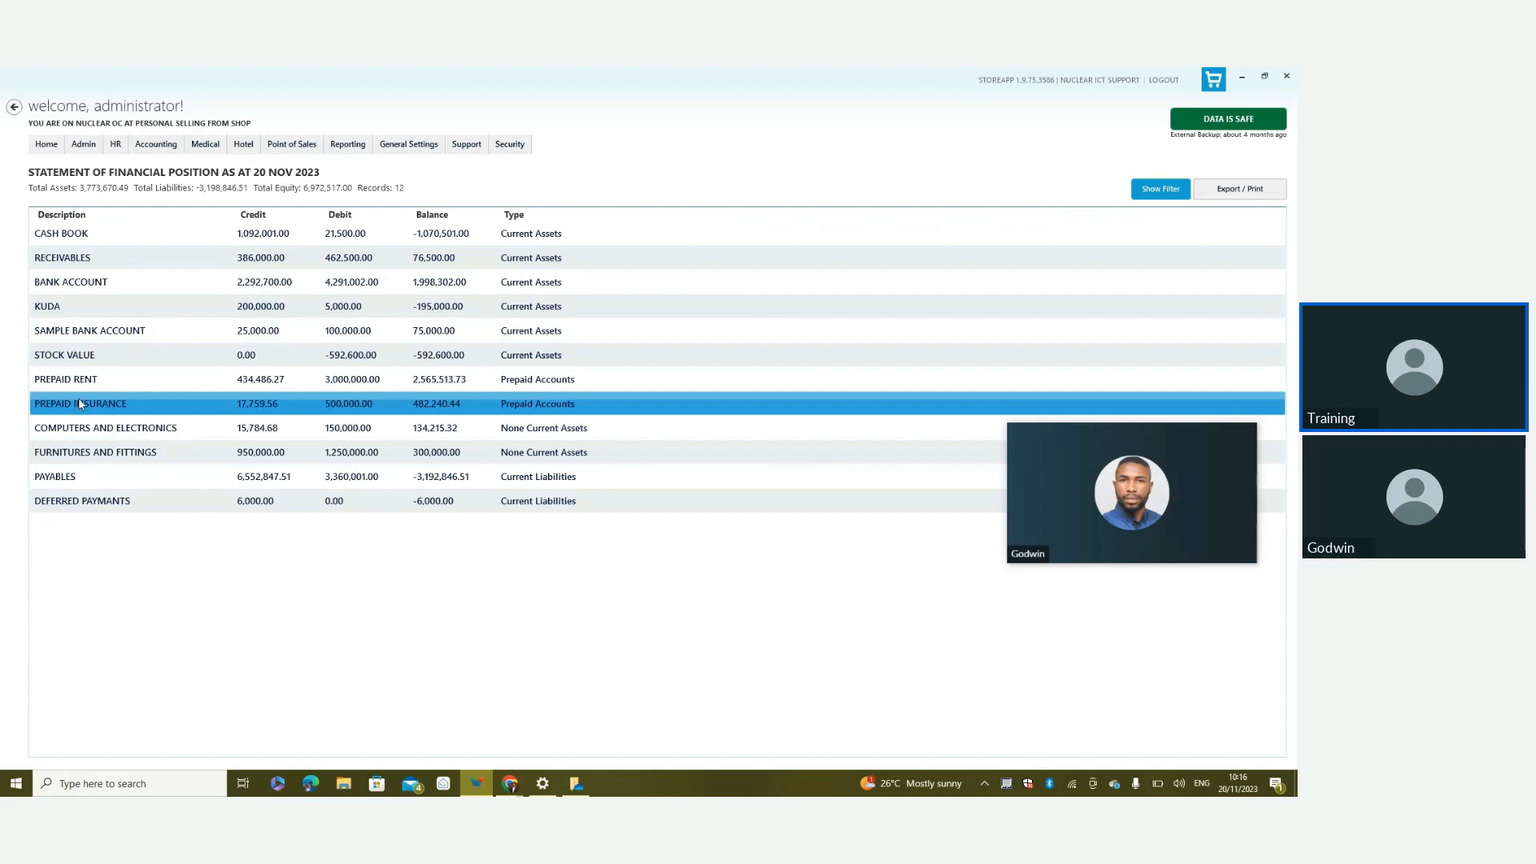
left_click(87, 383)
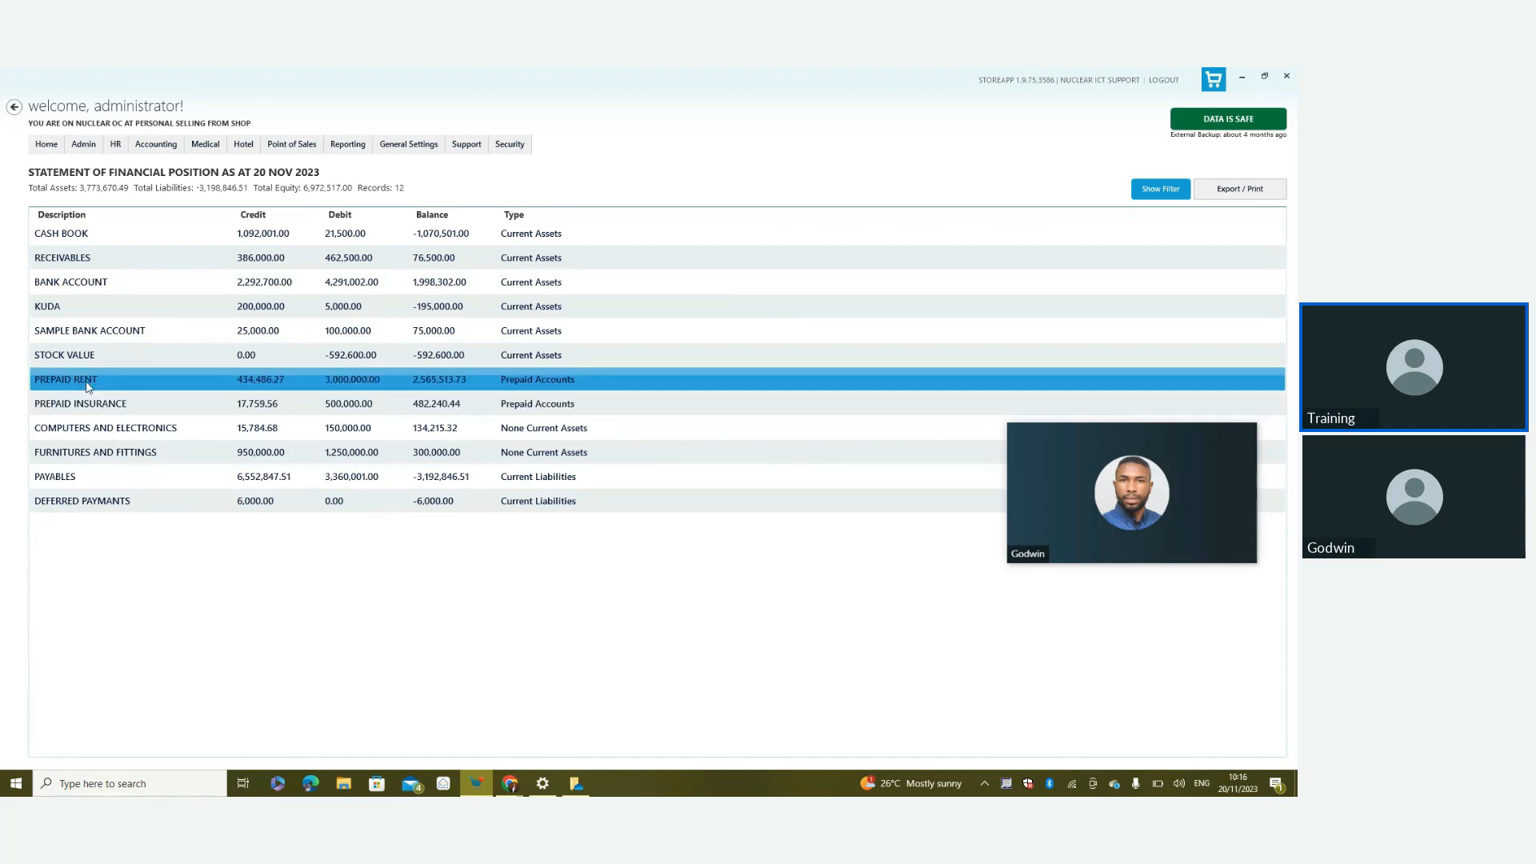
left_click(100, 435)
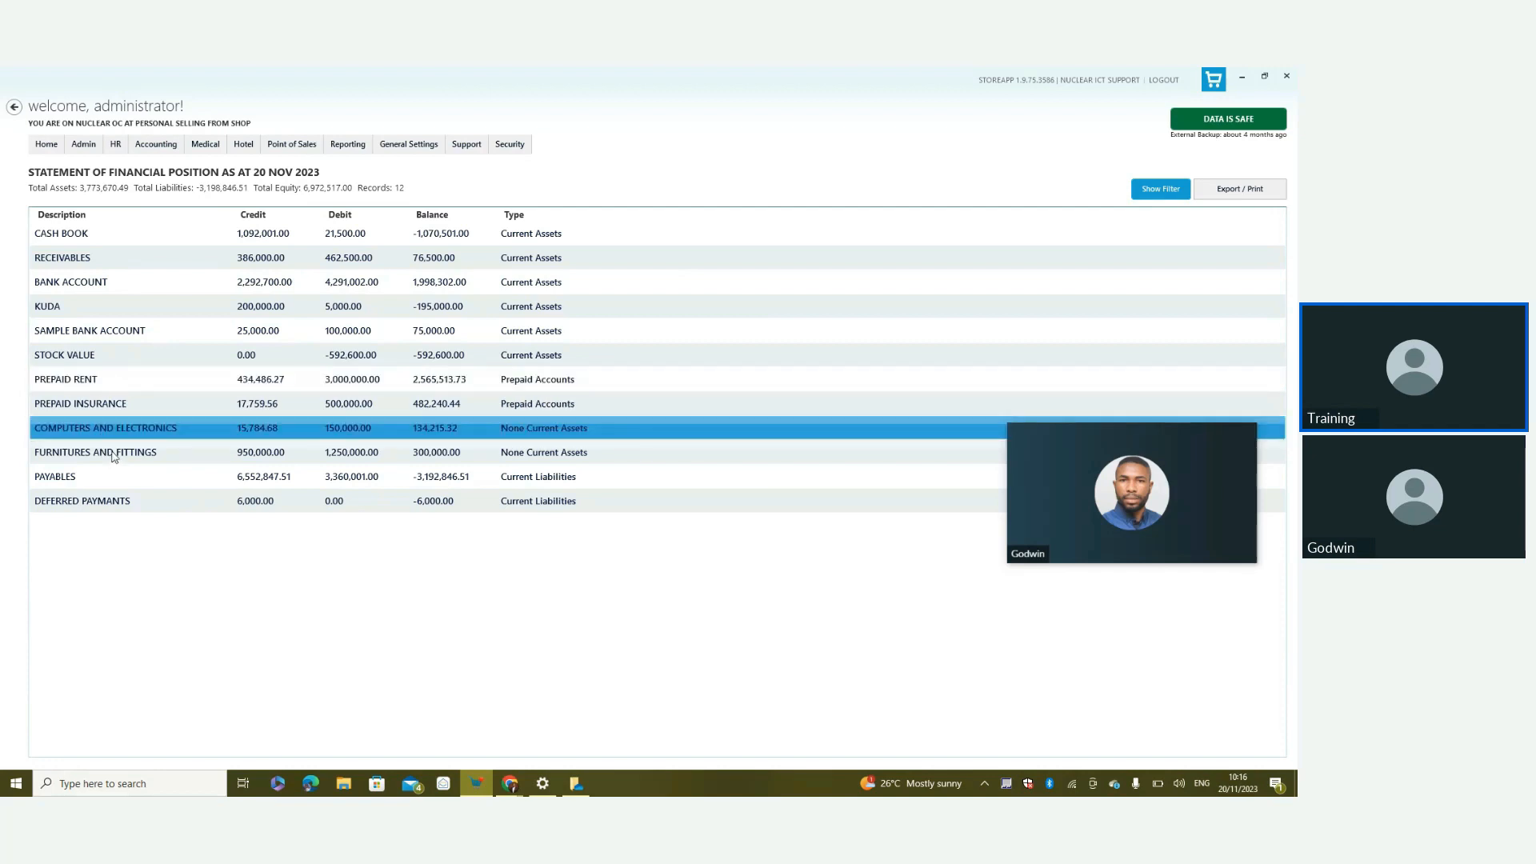
left_click(112, 455)
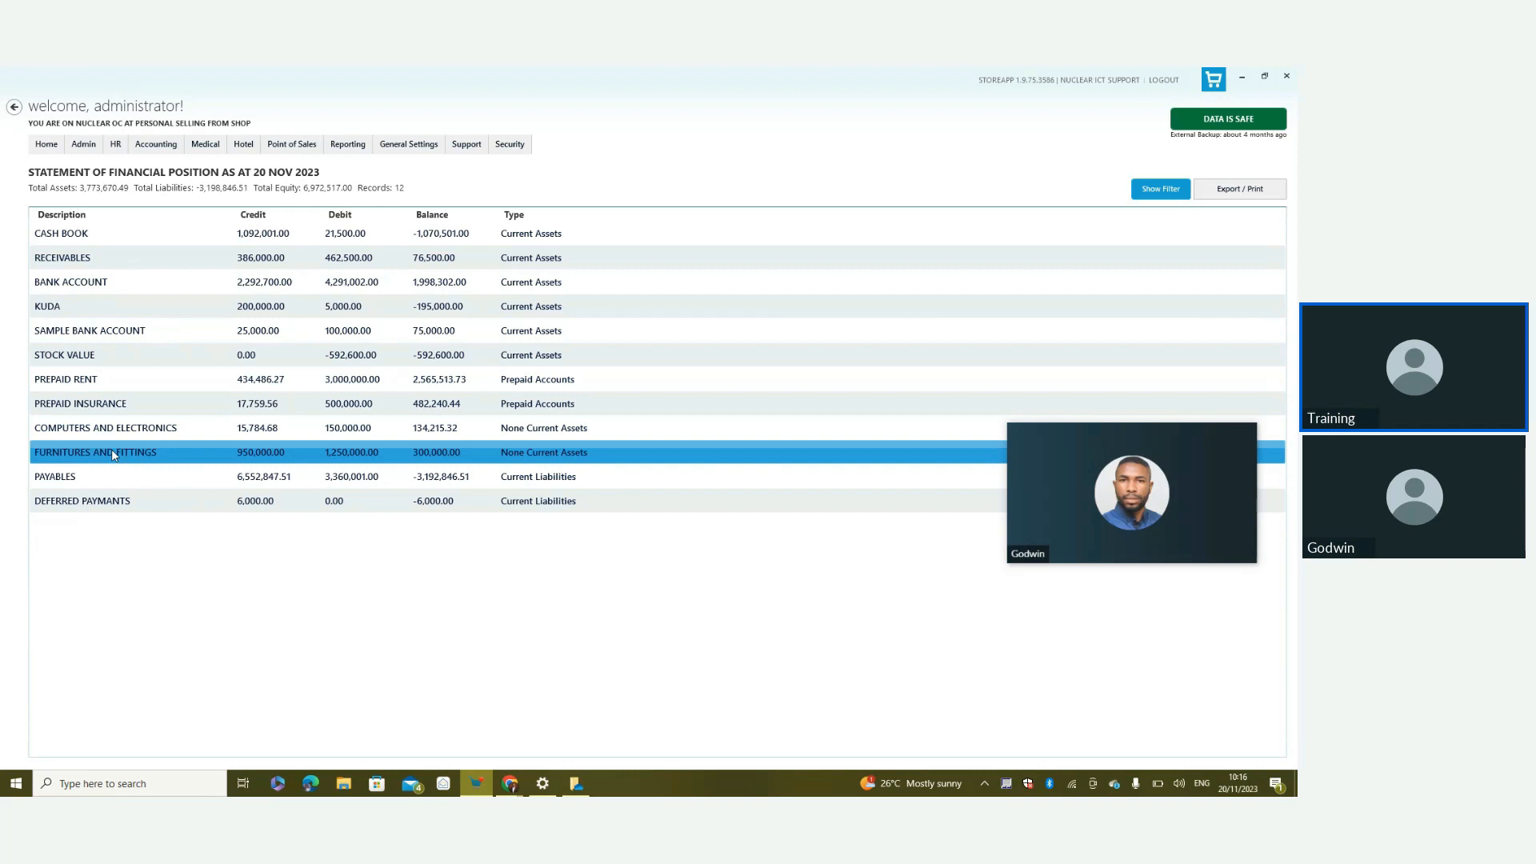
left_click(1226, 192)
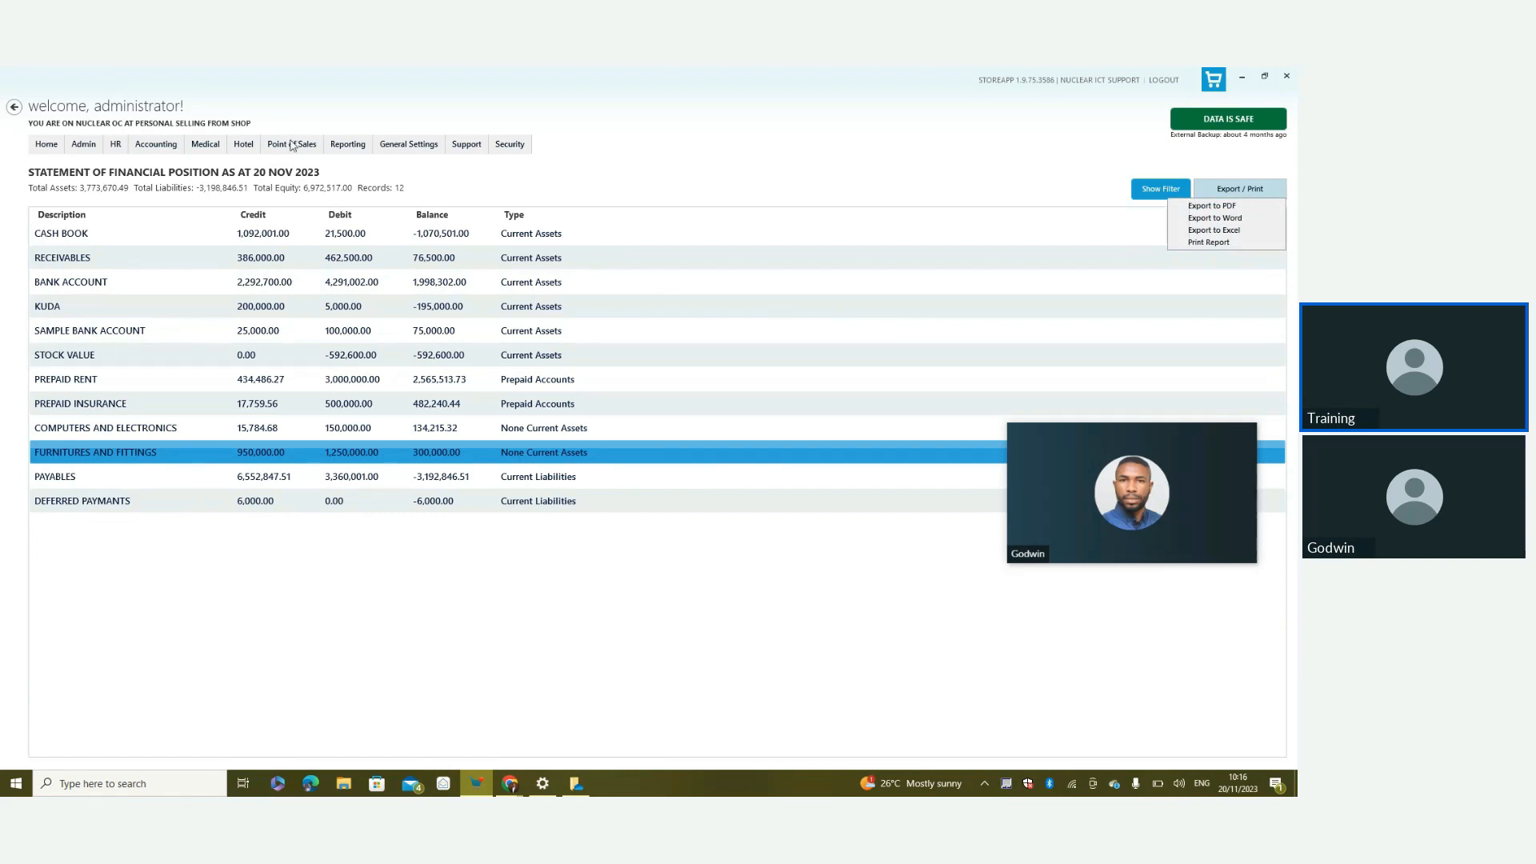
Switch from StoreApp to the Demonstration agenda slide listing seven topics
key("alt+Tab")
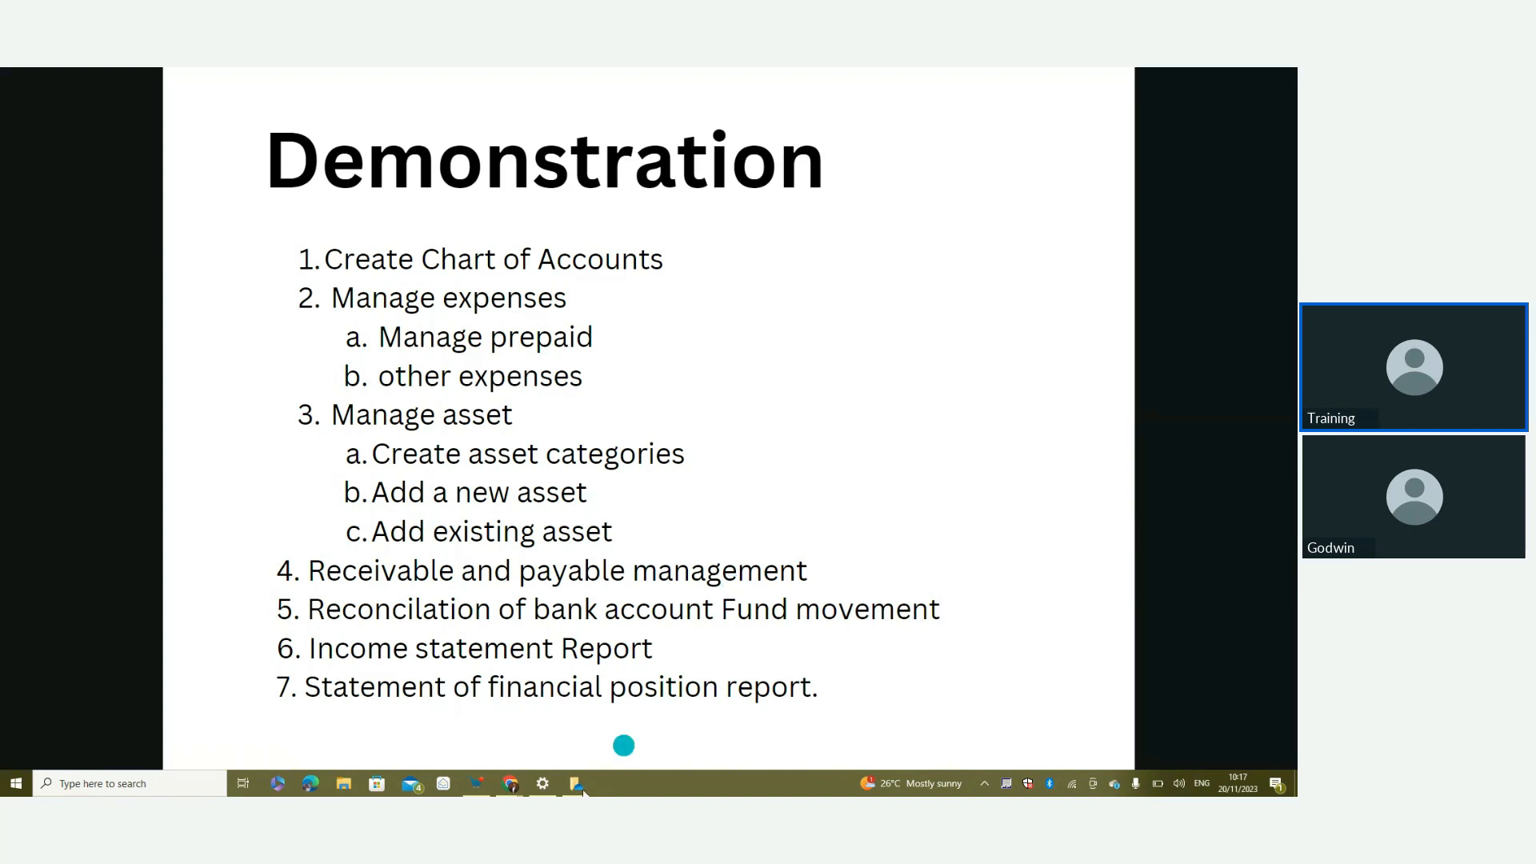
Bring back the StoreApp statement of financial position as at 20 Nov 2023
left_click(476, 783)
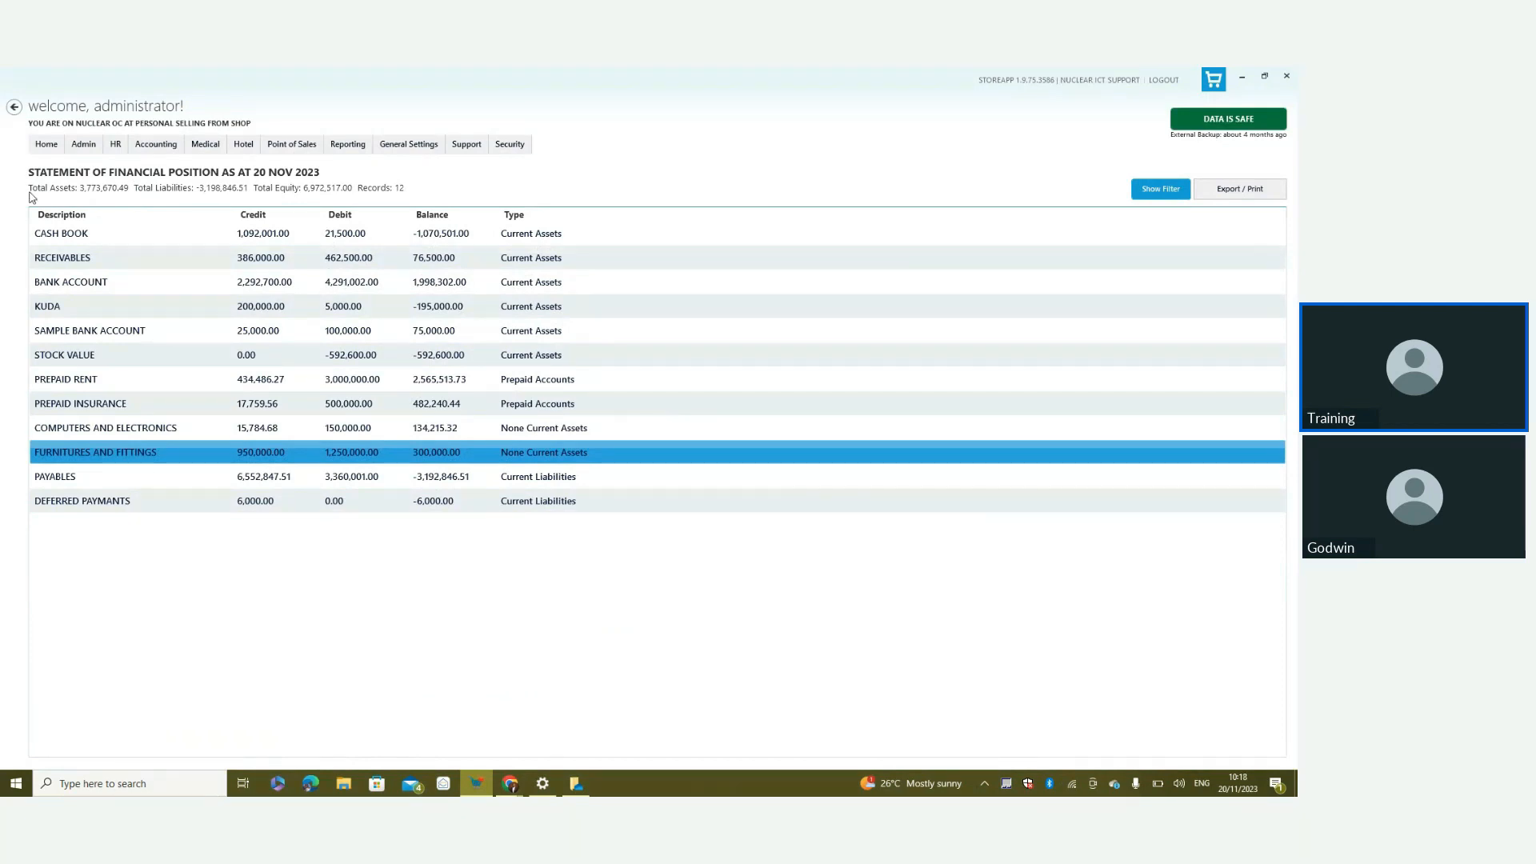
Open Admin > Transactors > Manage Customers to list the 7 customers
left_click(93, 149)
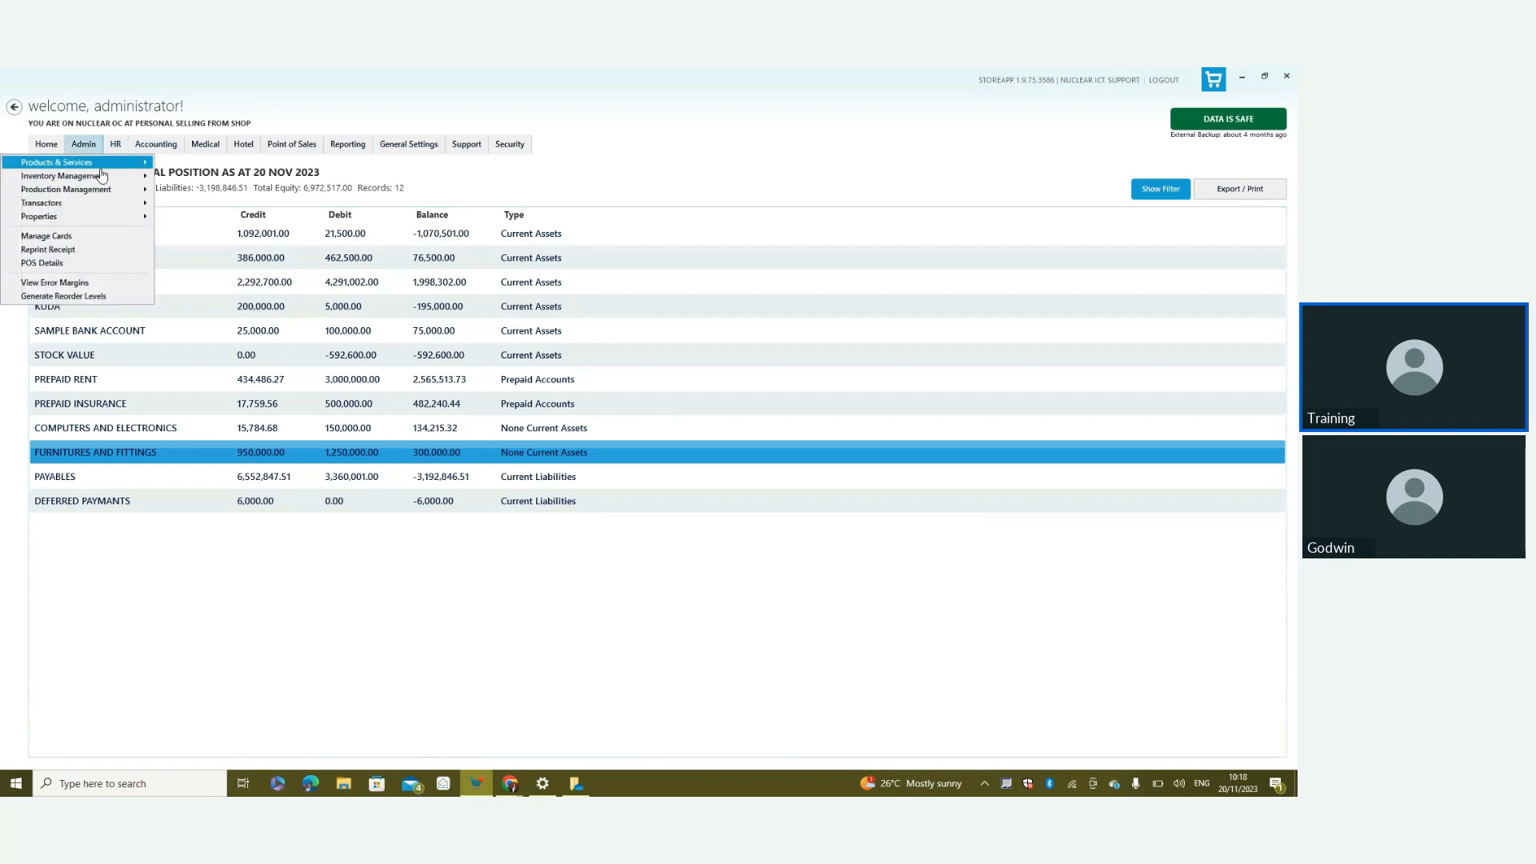
mouse_move(94, 206)
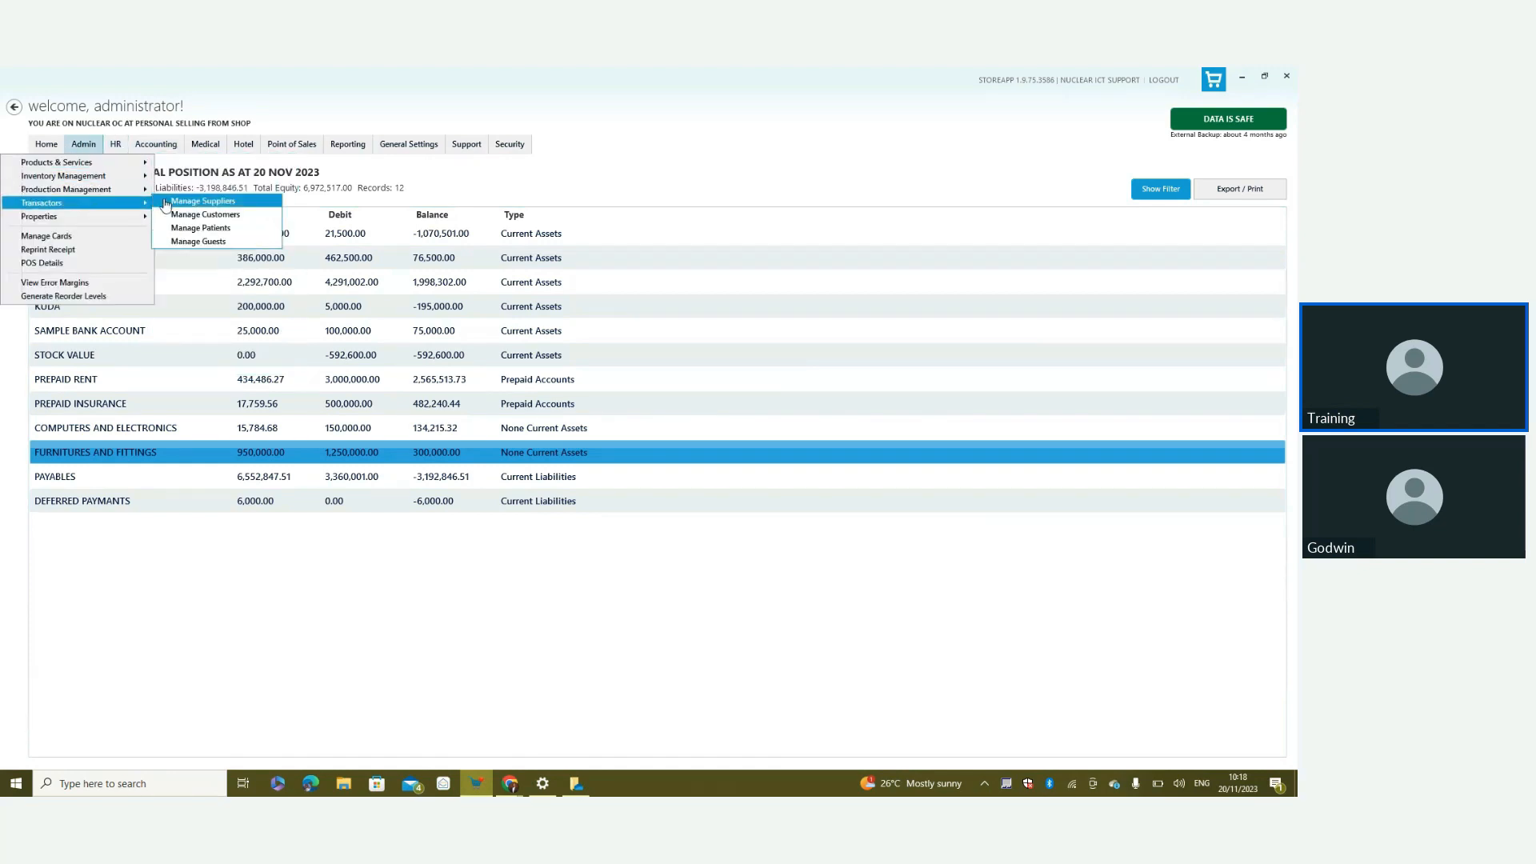
left_click(241, 221)
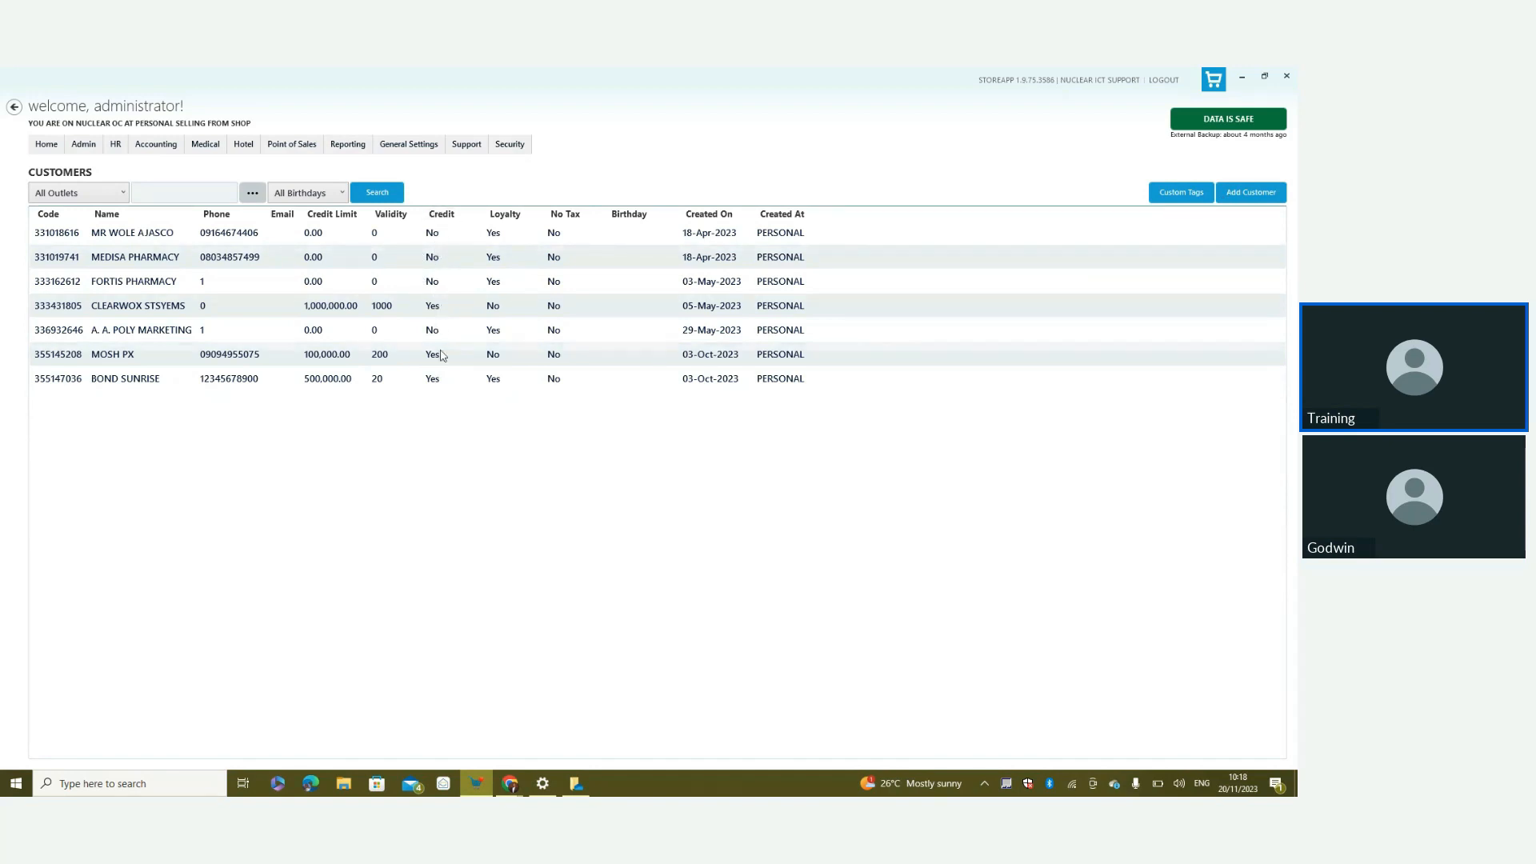
Start a new customer, then cancel the New Customer form
left_click(1253, 197)
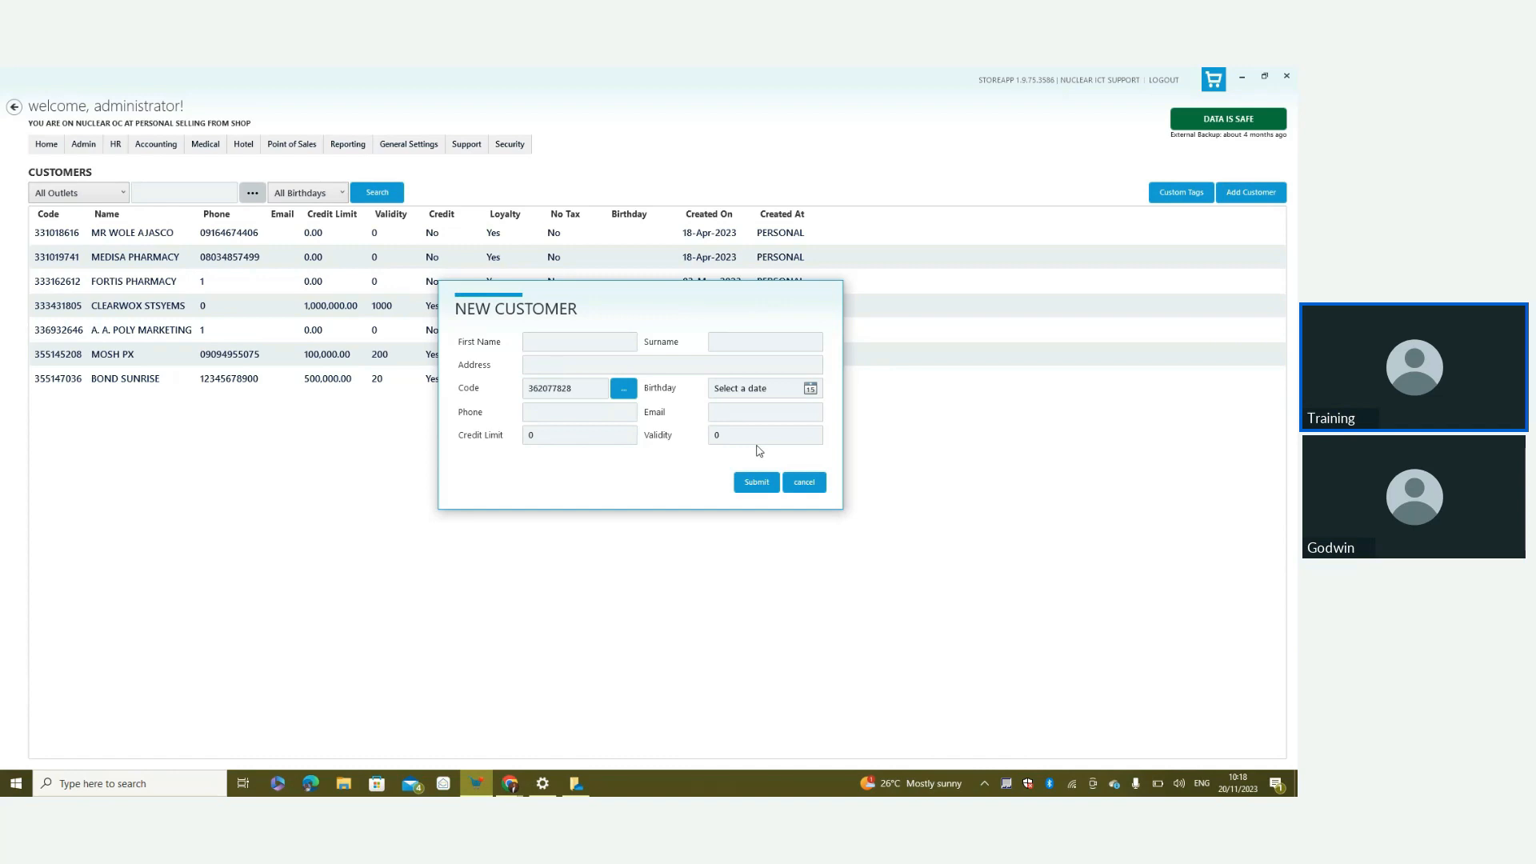
left_click(821, 483)
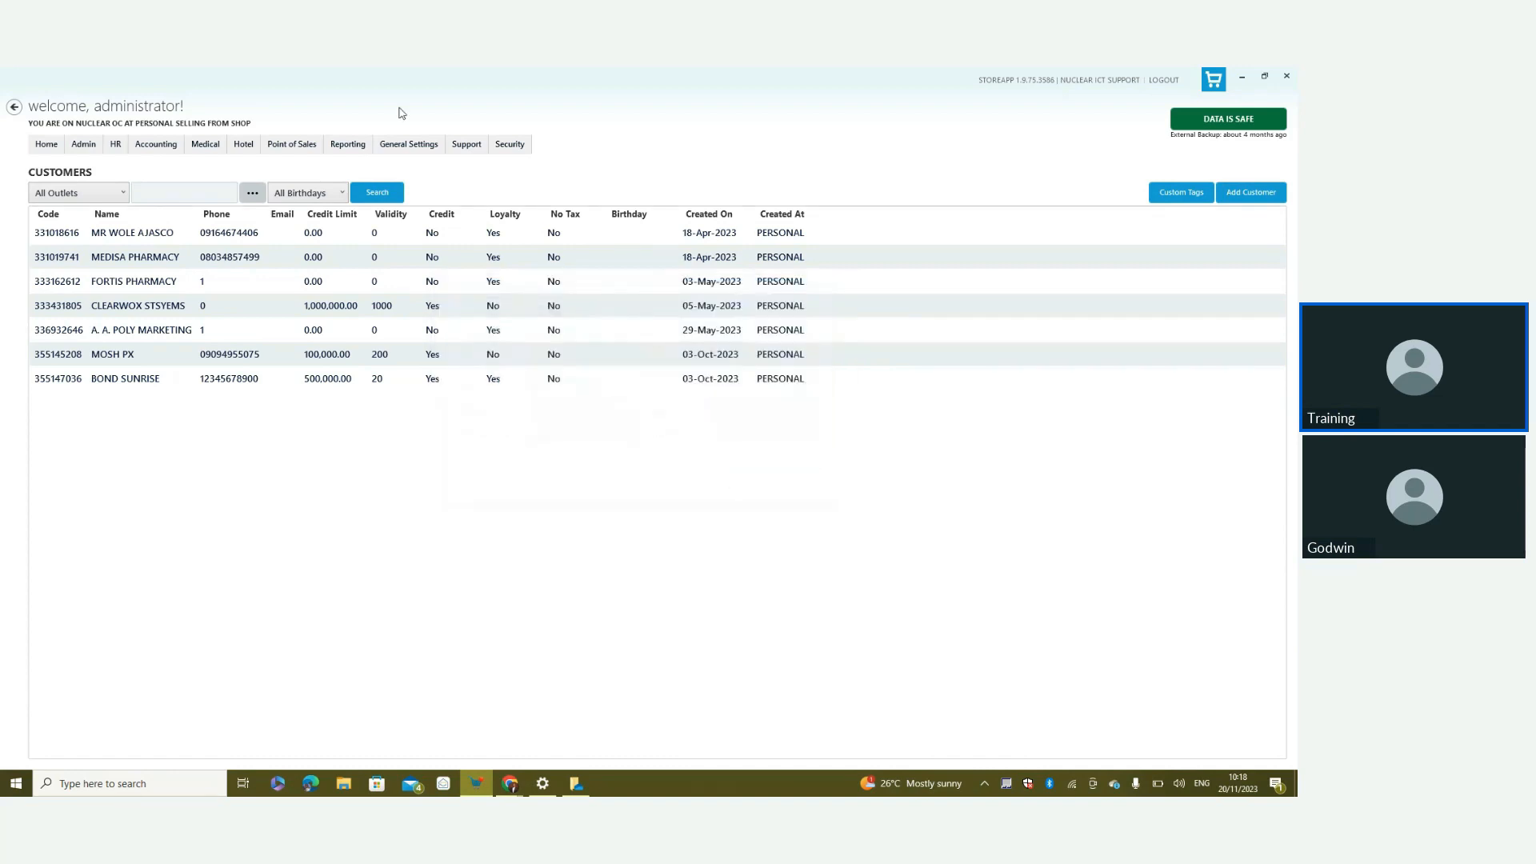
left_click(289, 148)
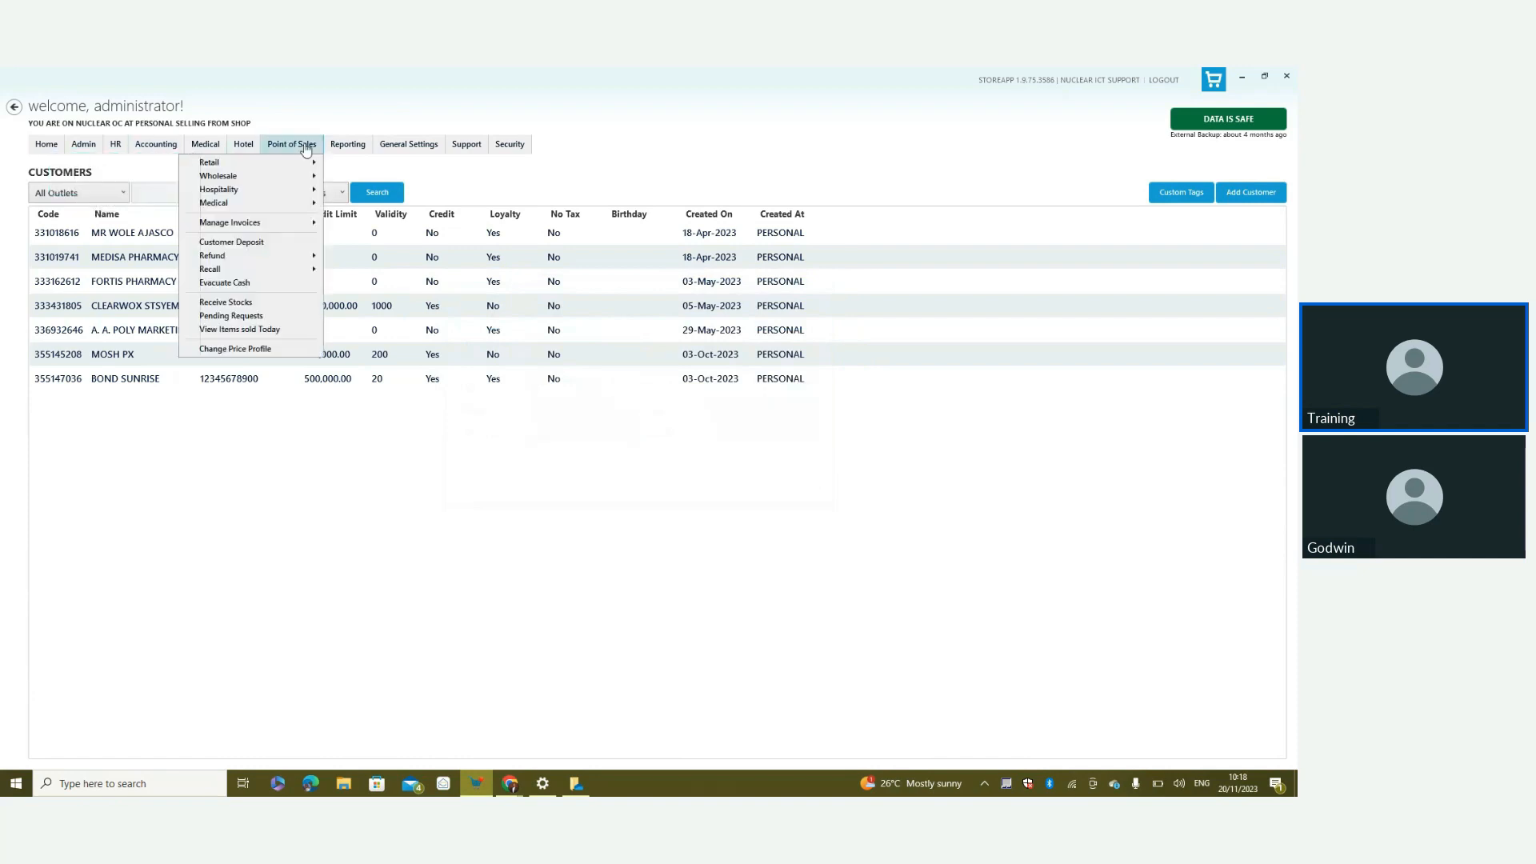
Add the Barcode Printer to a retail sale and begin checkout with F12
left_click(152, 164)
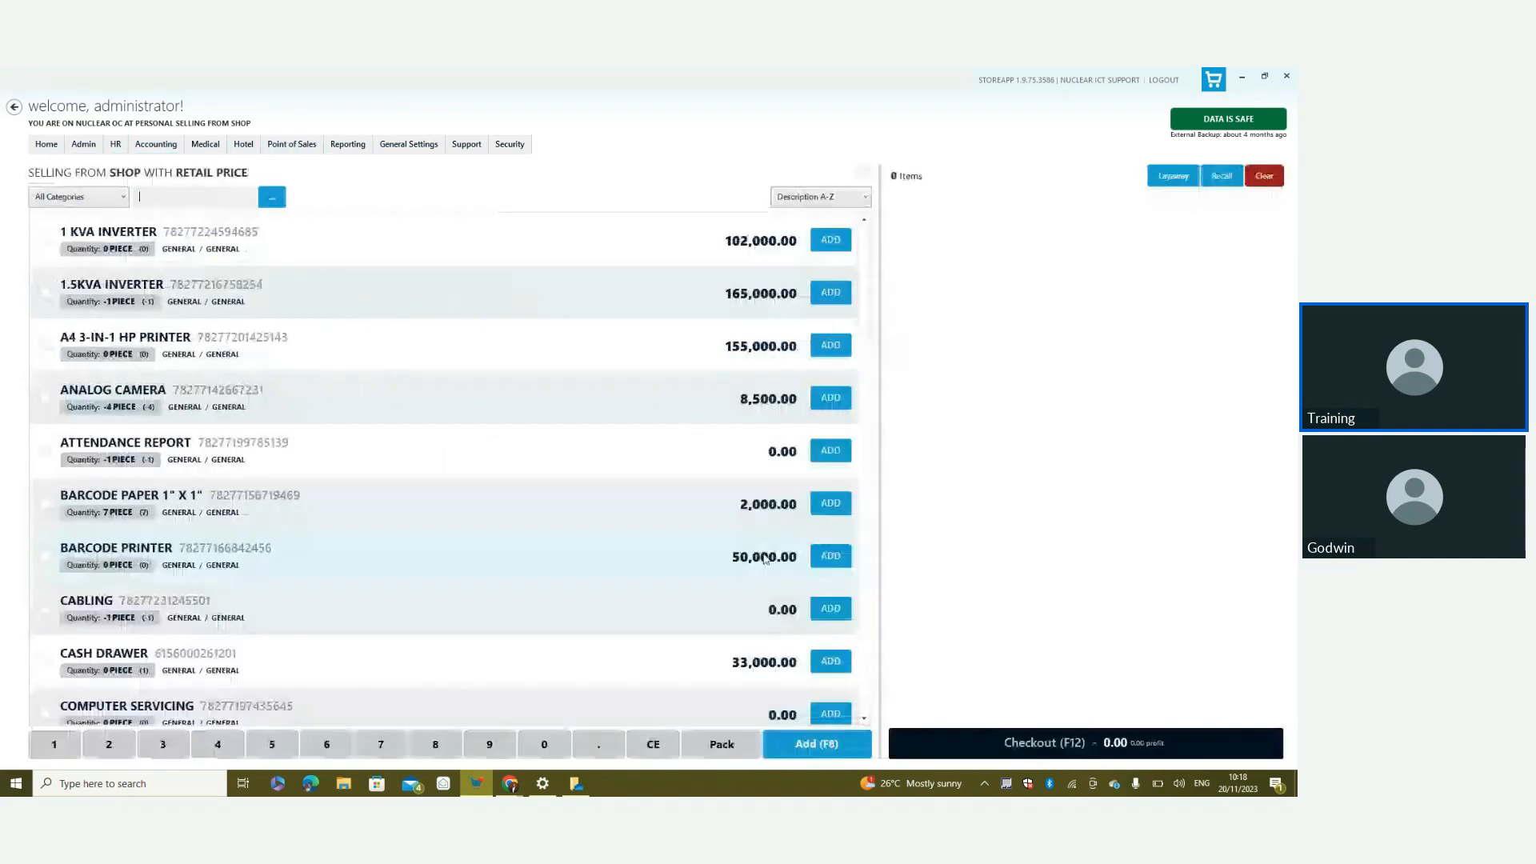
left_click(831, 557)
key("F12")
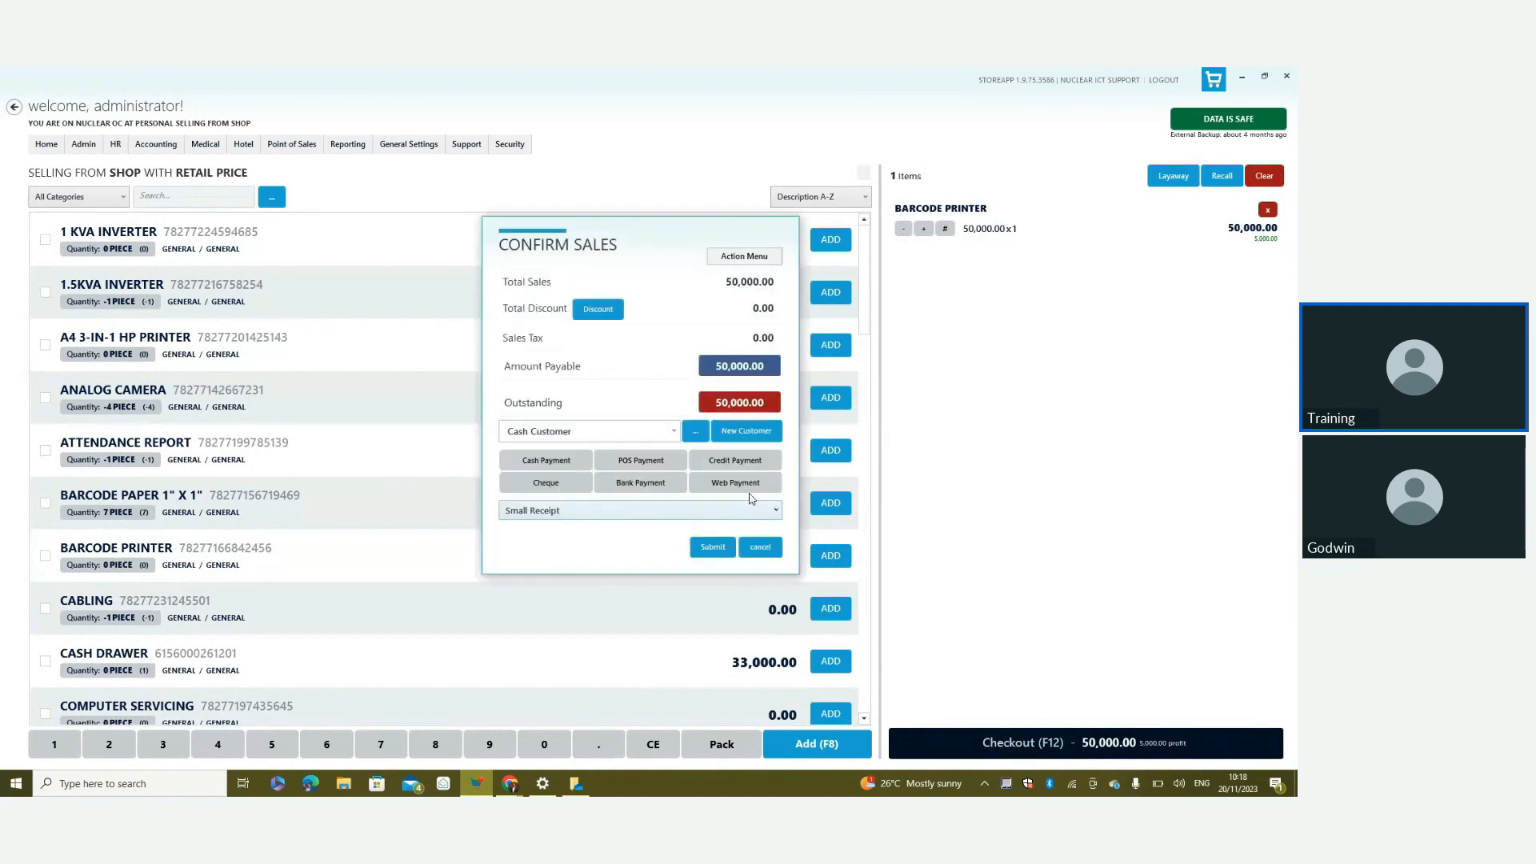
Complete the 50,000.00 sale on credit to BOND SUNRISE with No Receipt
left_click(745, 464)
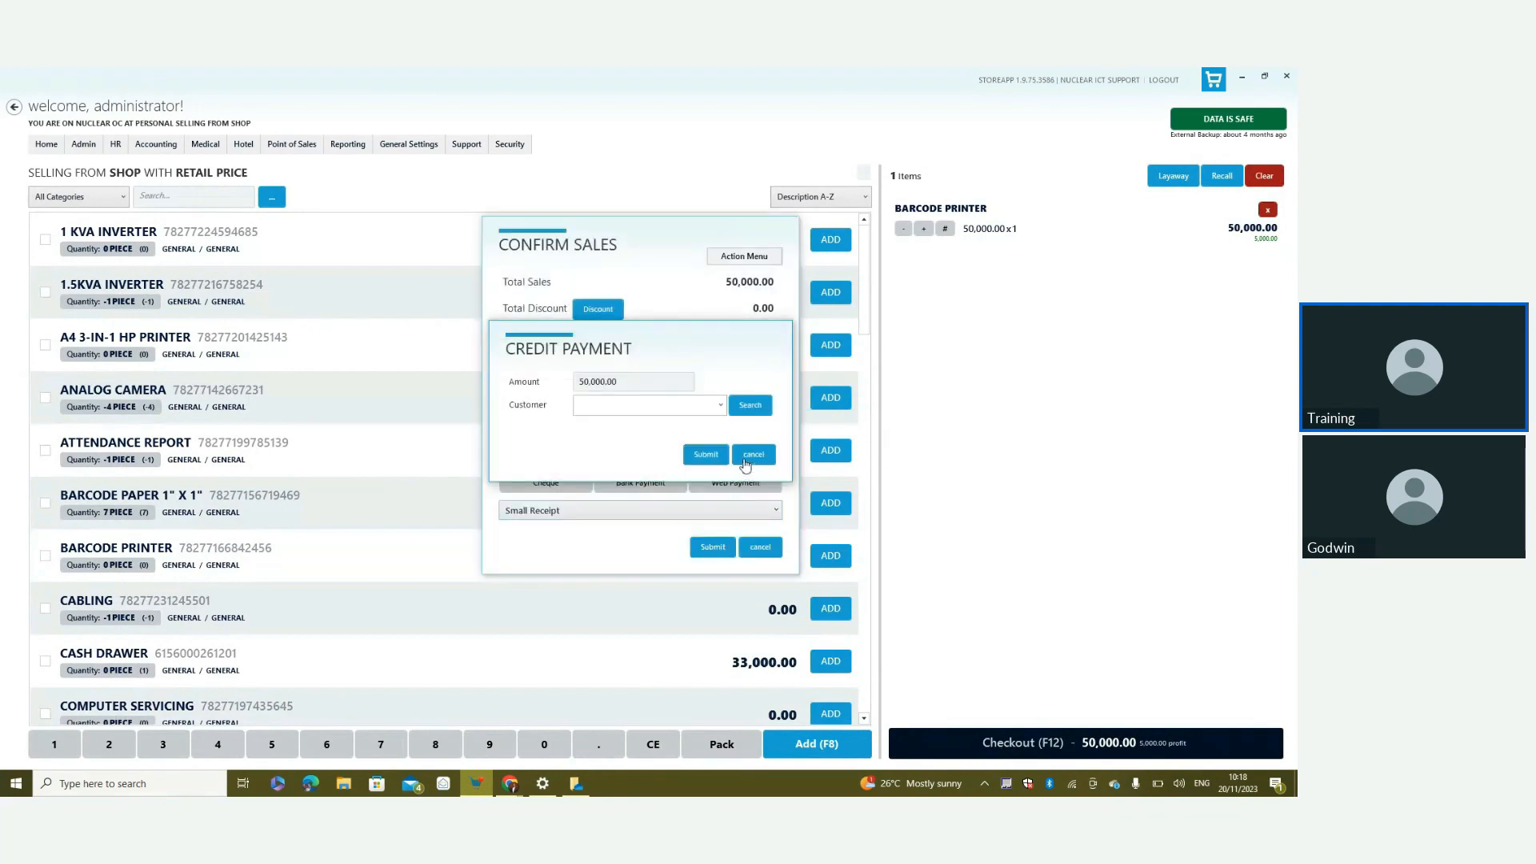
left_click(720, 405)
left_click(658, 424)
left_click(704, 455)
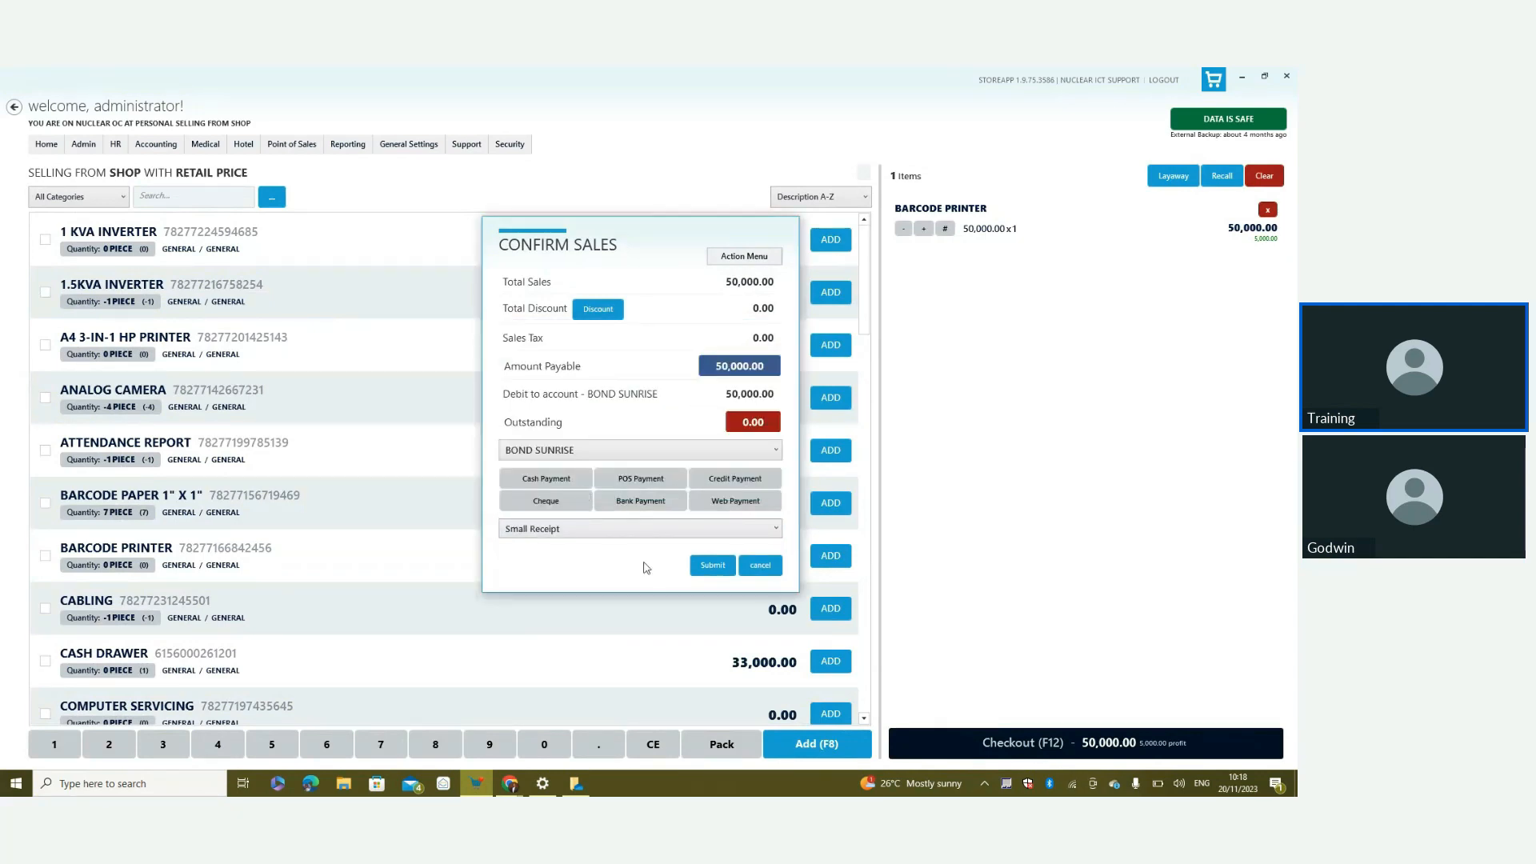
left_click(640, 528)
left_click(592, 555)
left_click(713, 565)
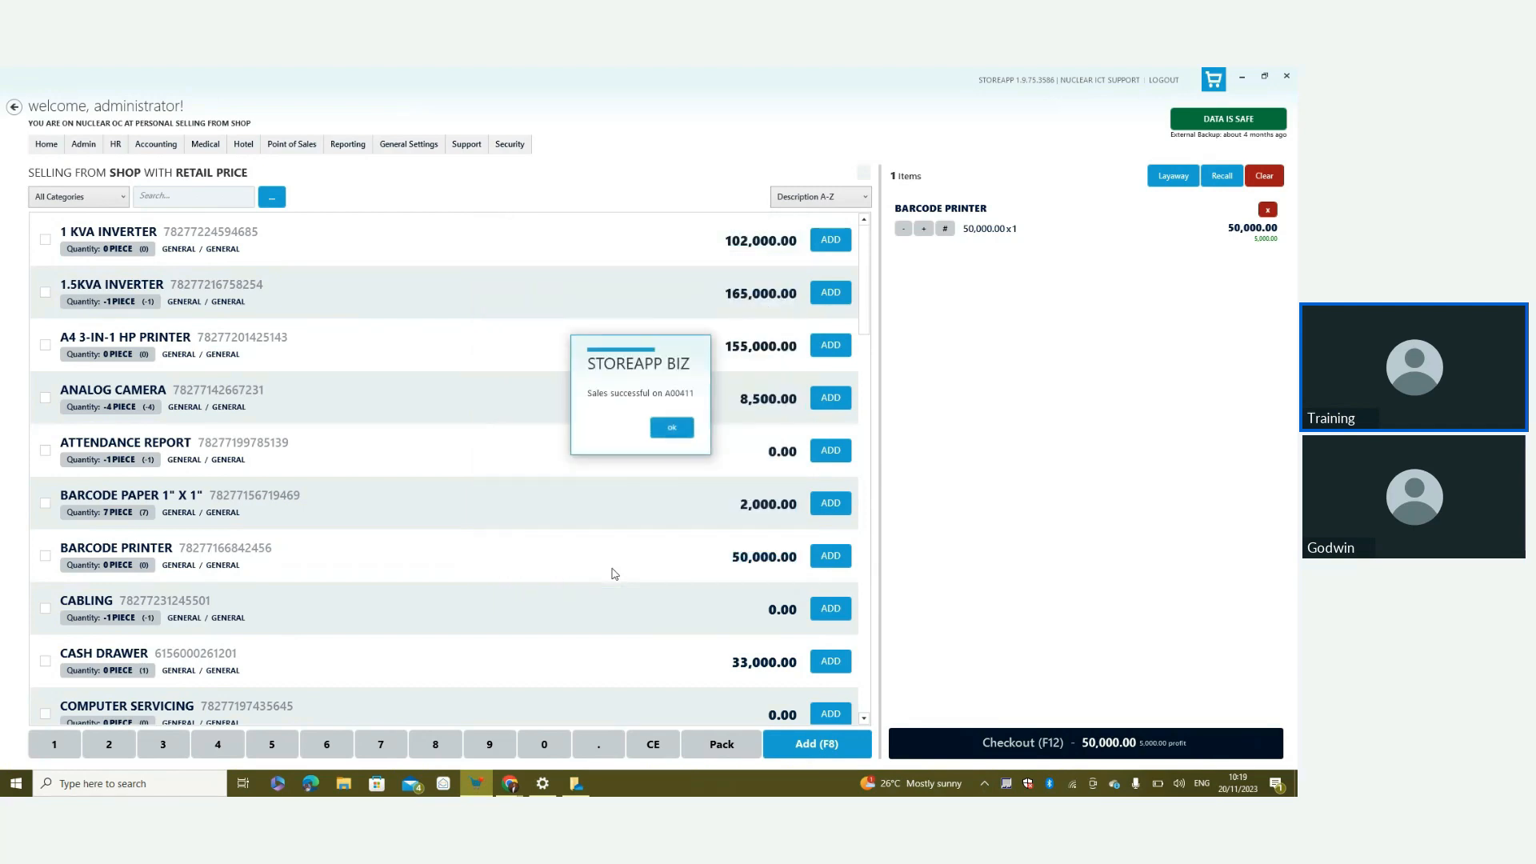
left_click(663, 429)
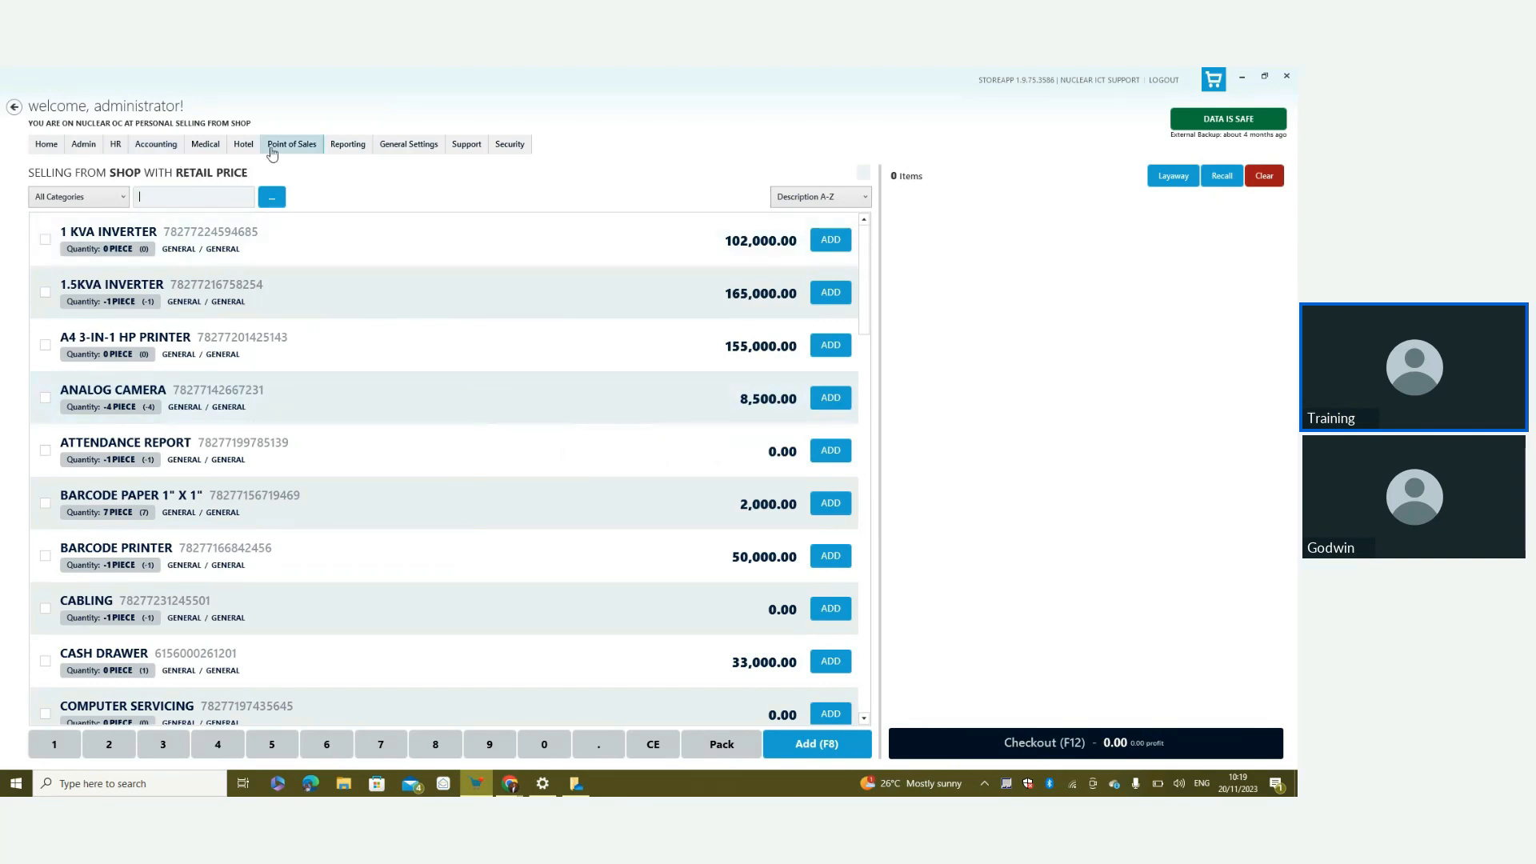
left_click(286, 148)
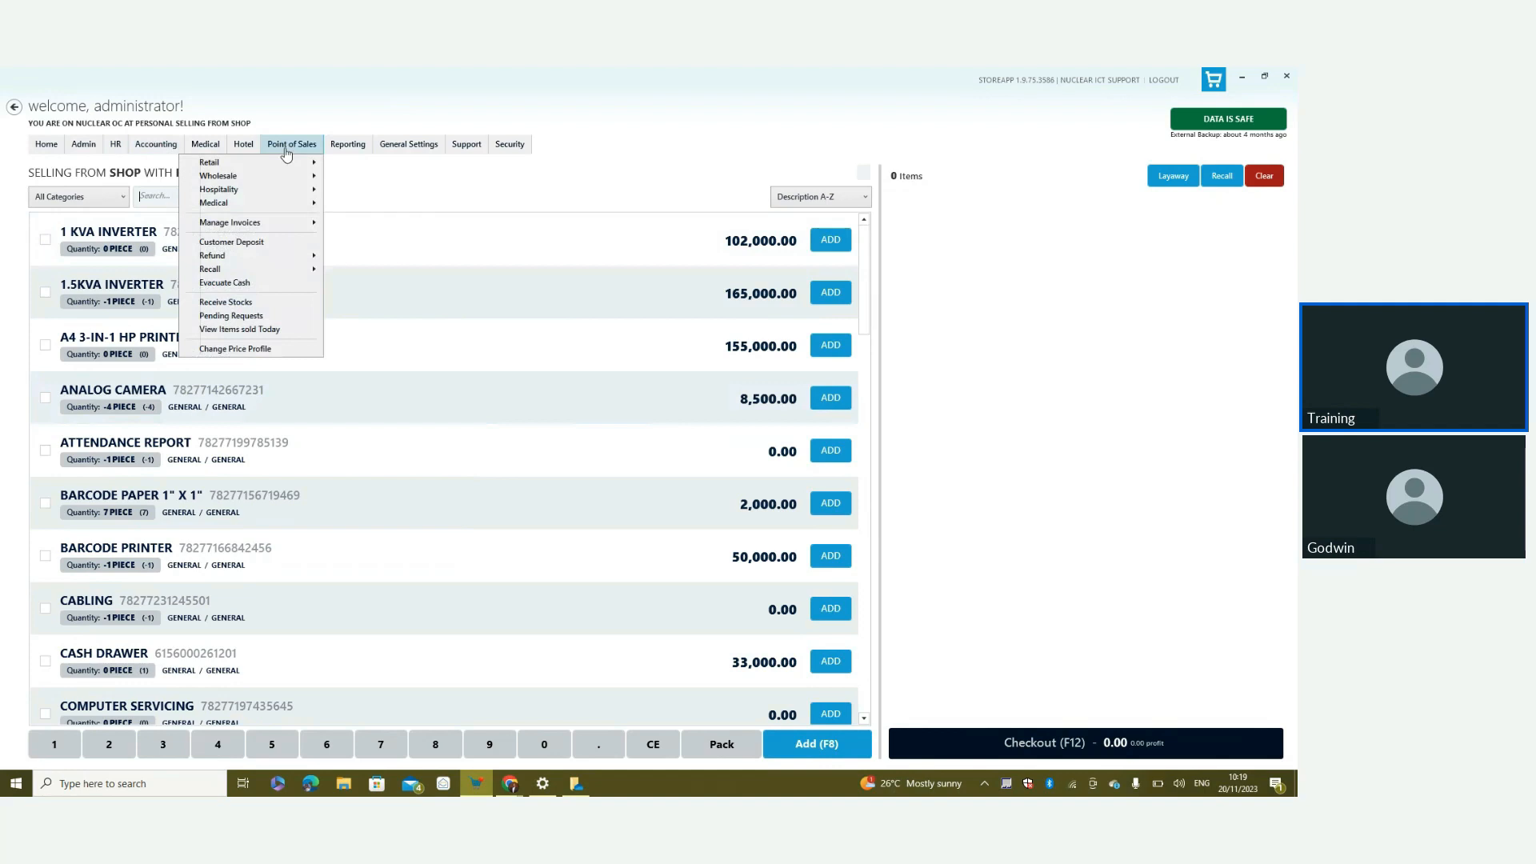
left_click(258, 249)
left_click(782, 483)
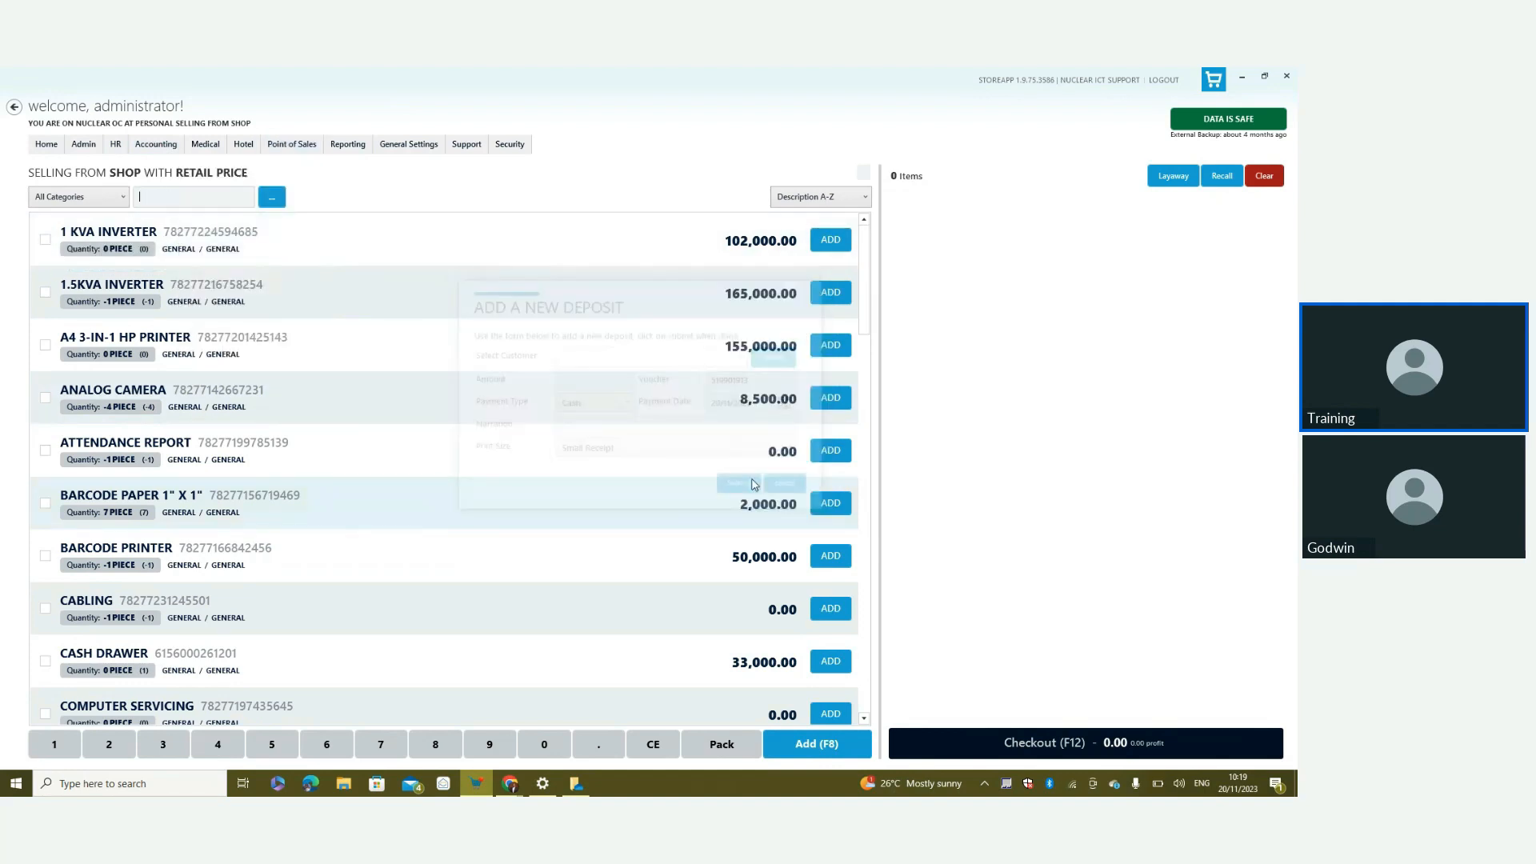
left_click(156, 145)
mouse_move(156, 166)
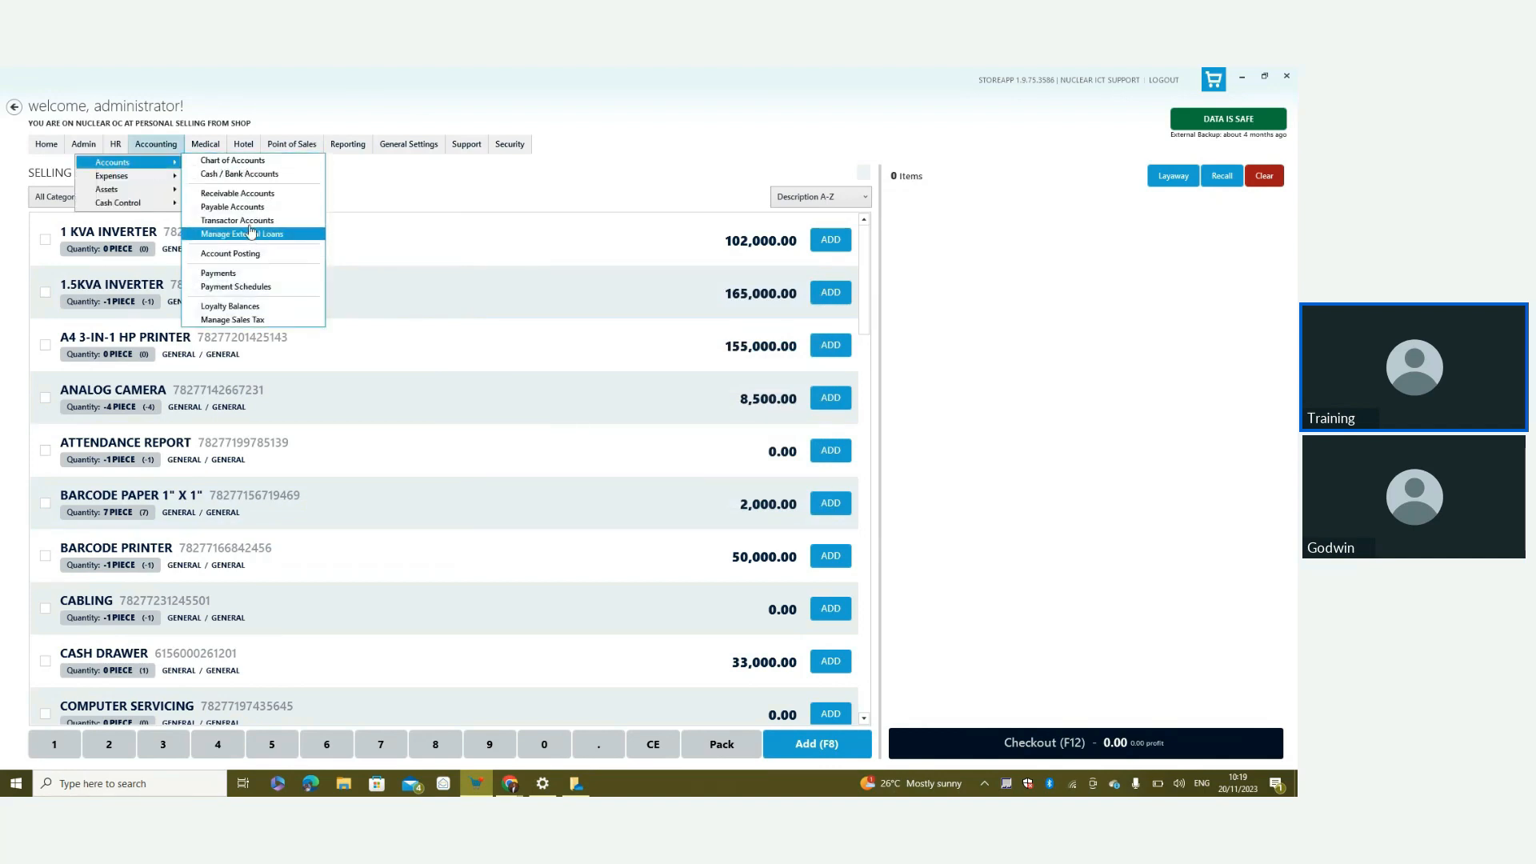
left_click(247, 195)
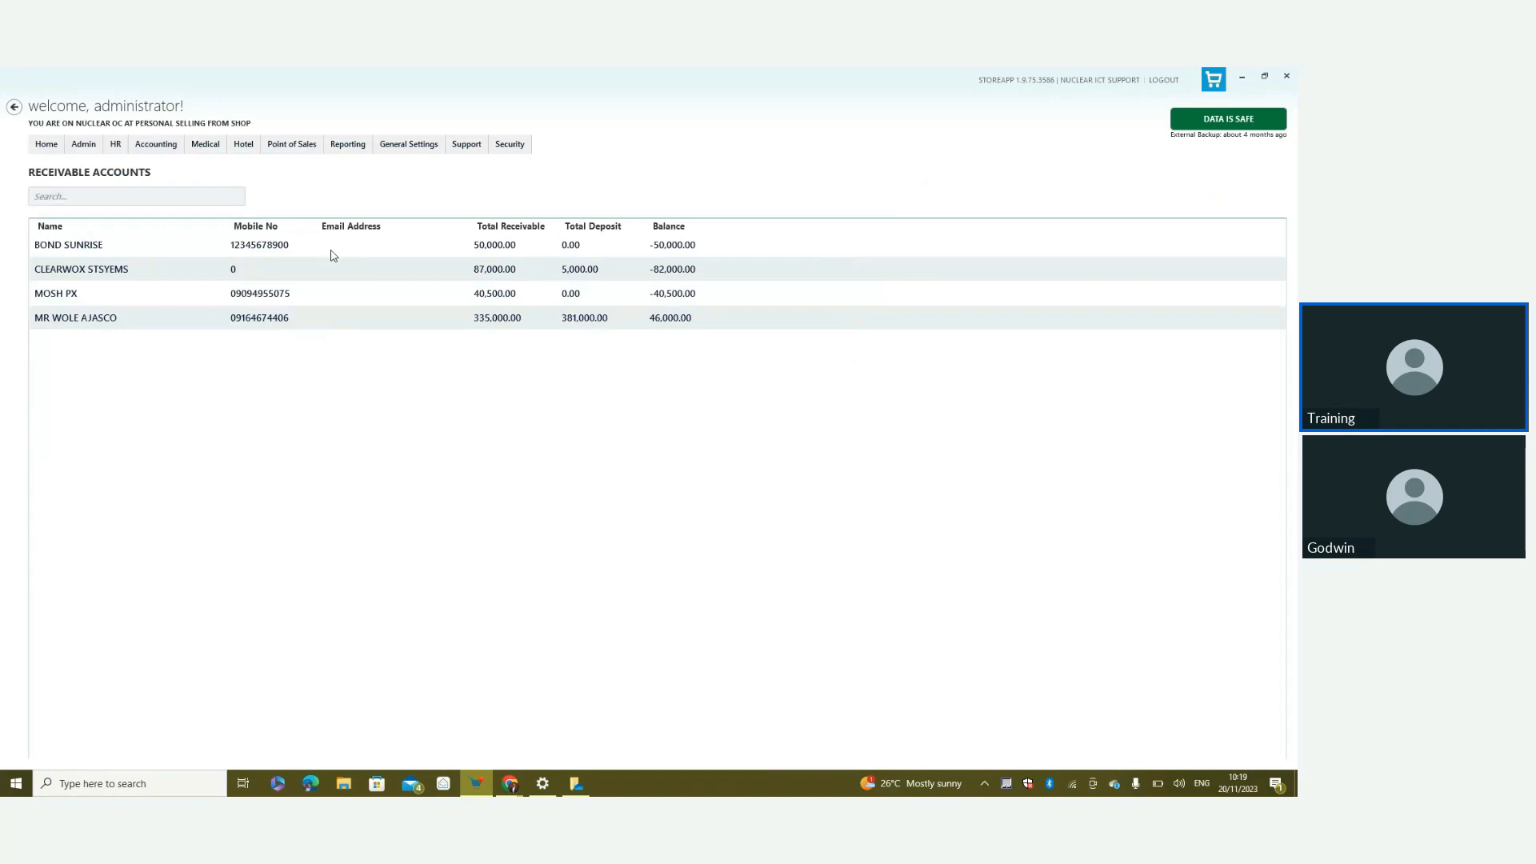
left_click(297, 148)
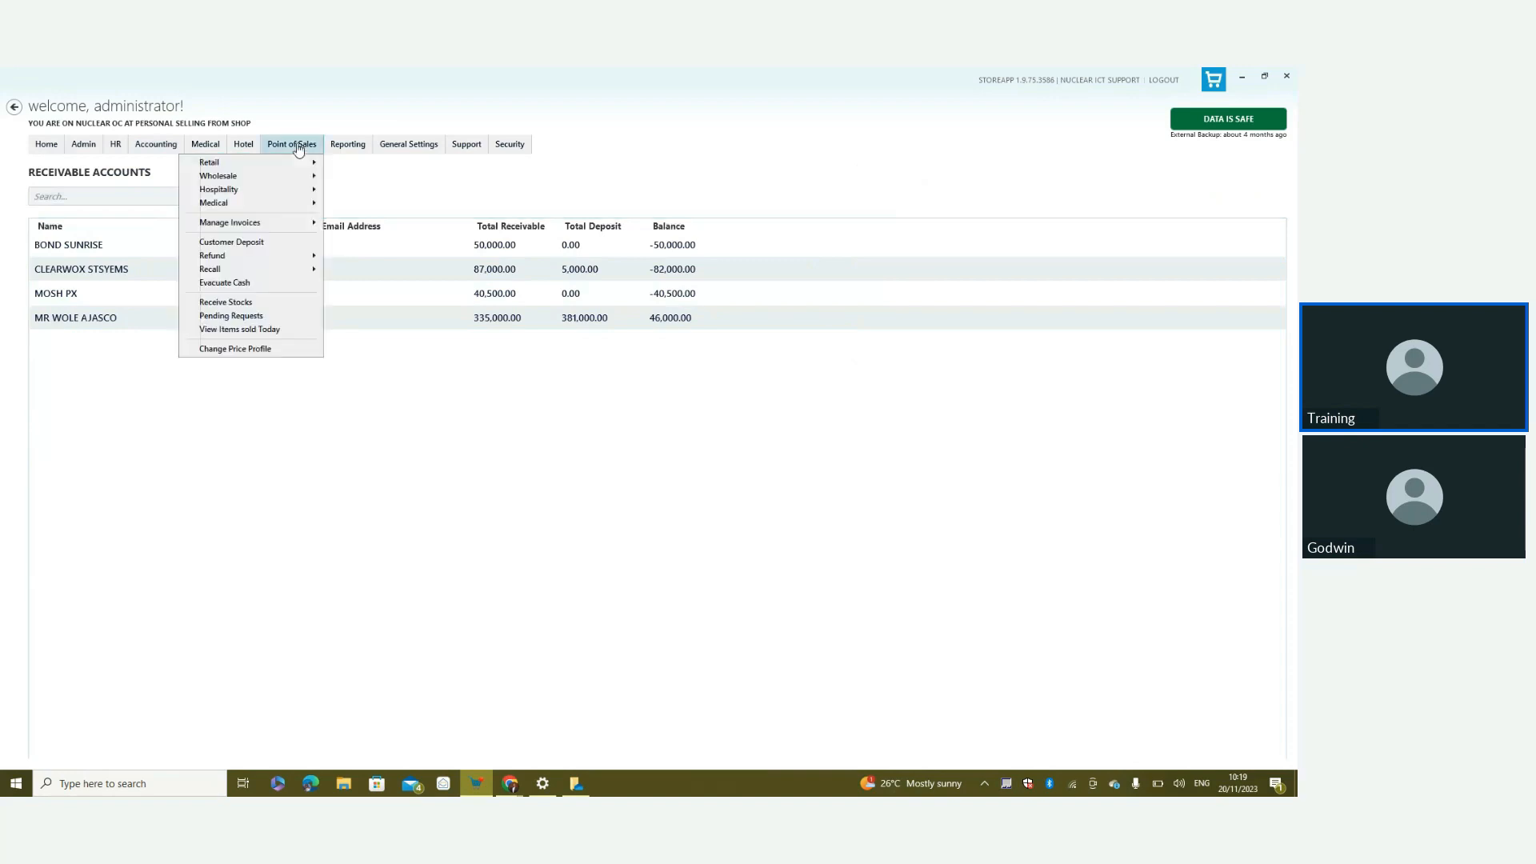
mouse_move(179, 162)
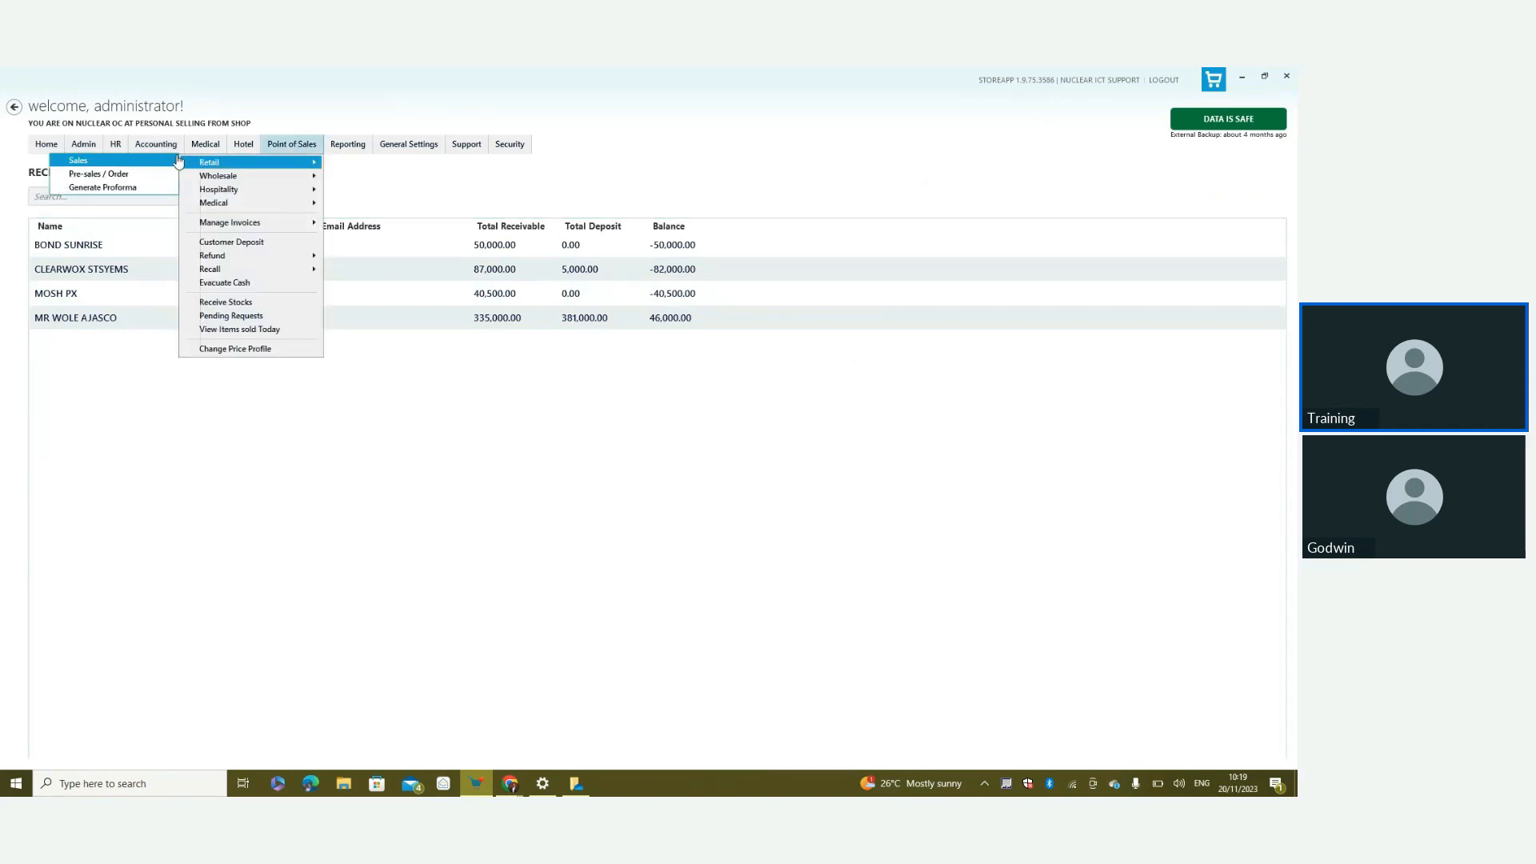
left_click(120, 161)
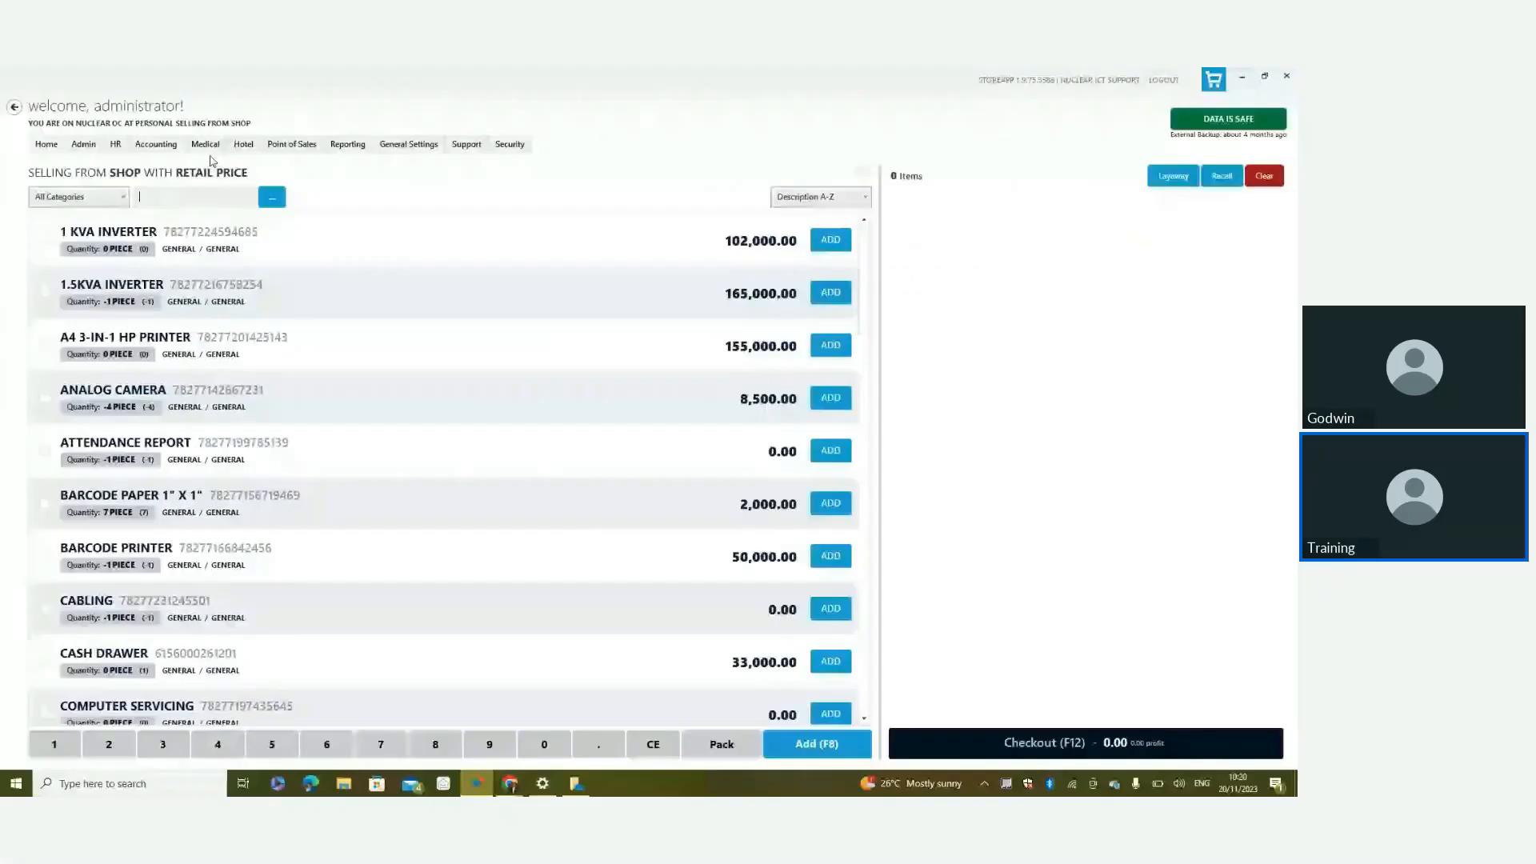
Open Cash / Bank Accounts and bring up the Cash Book's actions menu
left_click(156, 144)
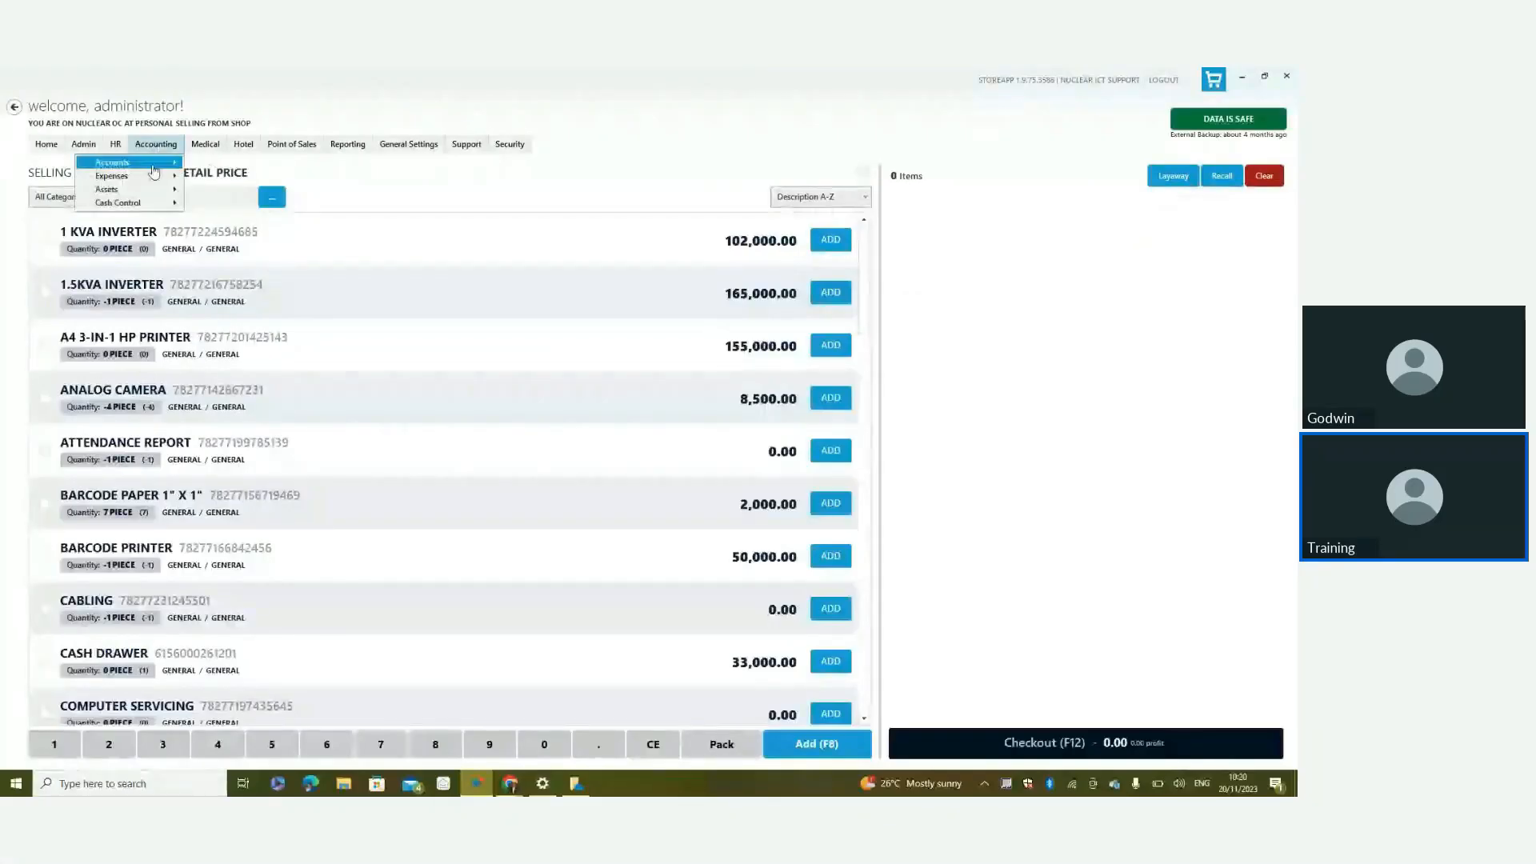
mouse_move(158, 163)
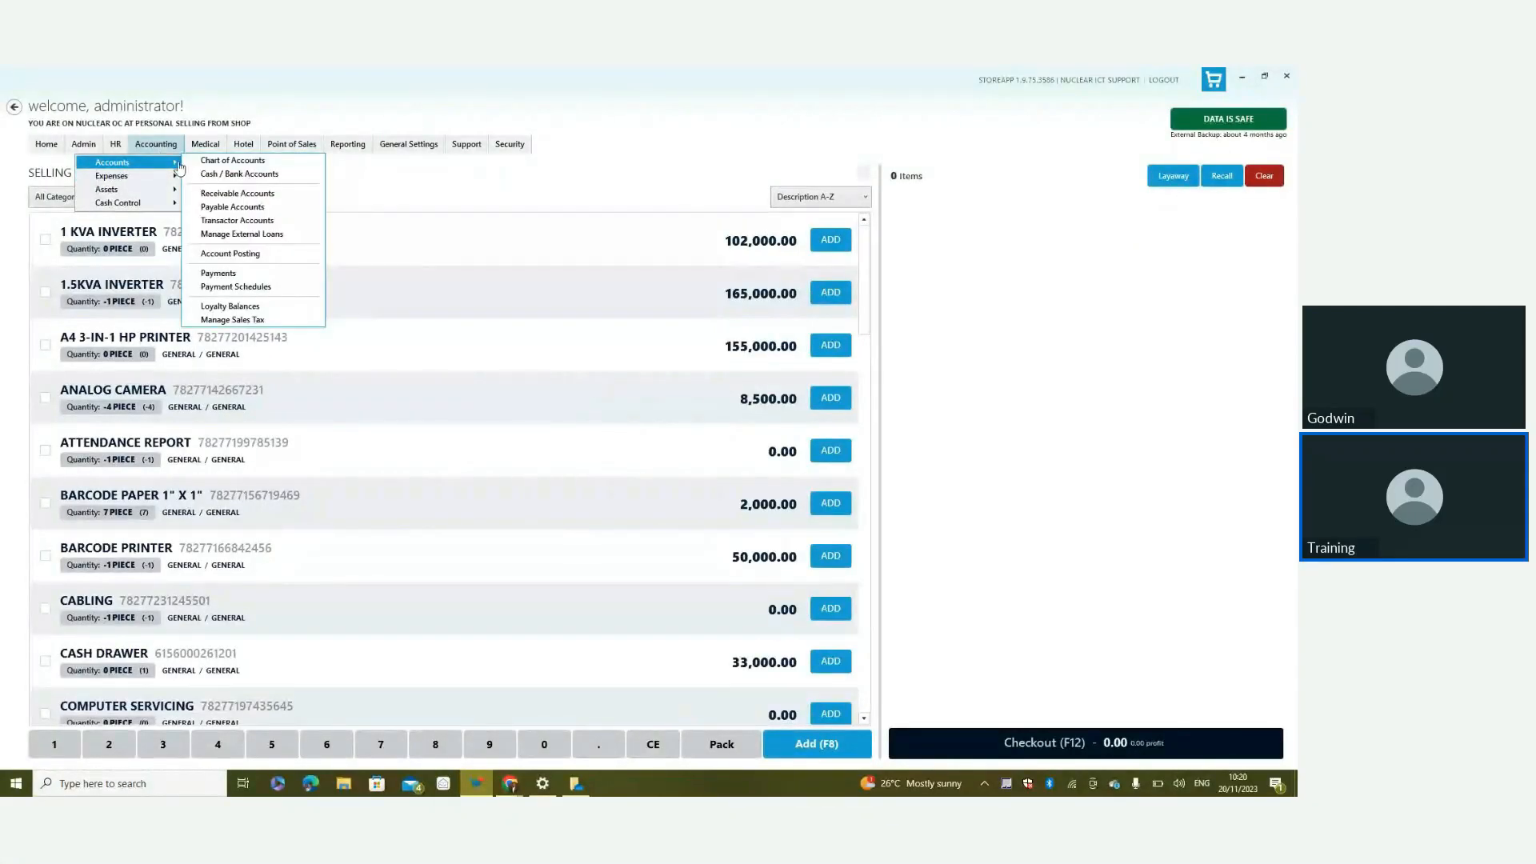
left_click(219, 176)
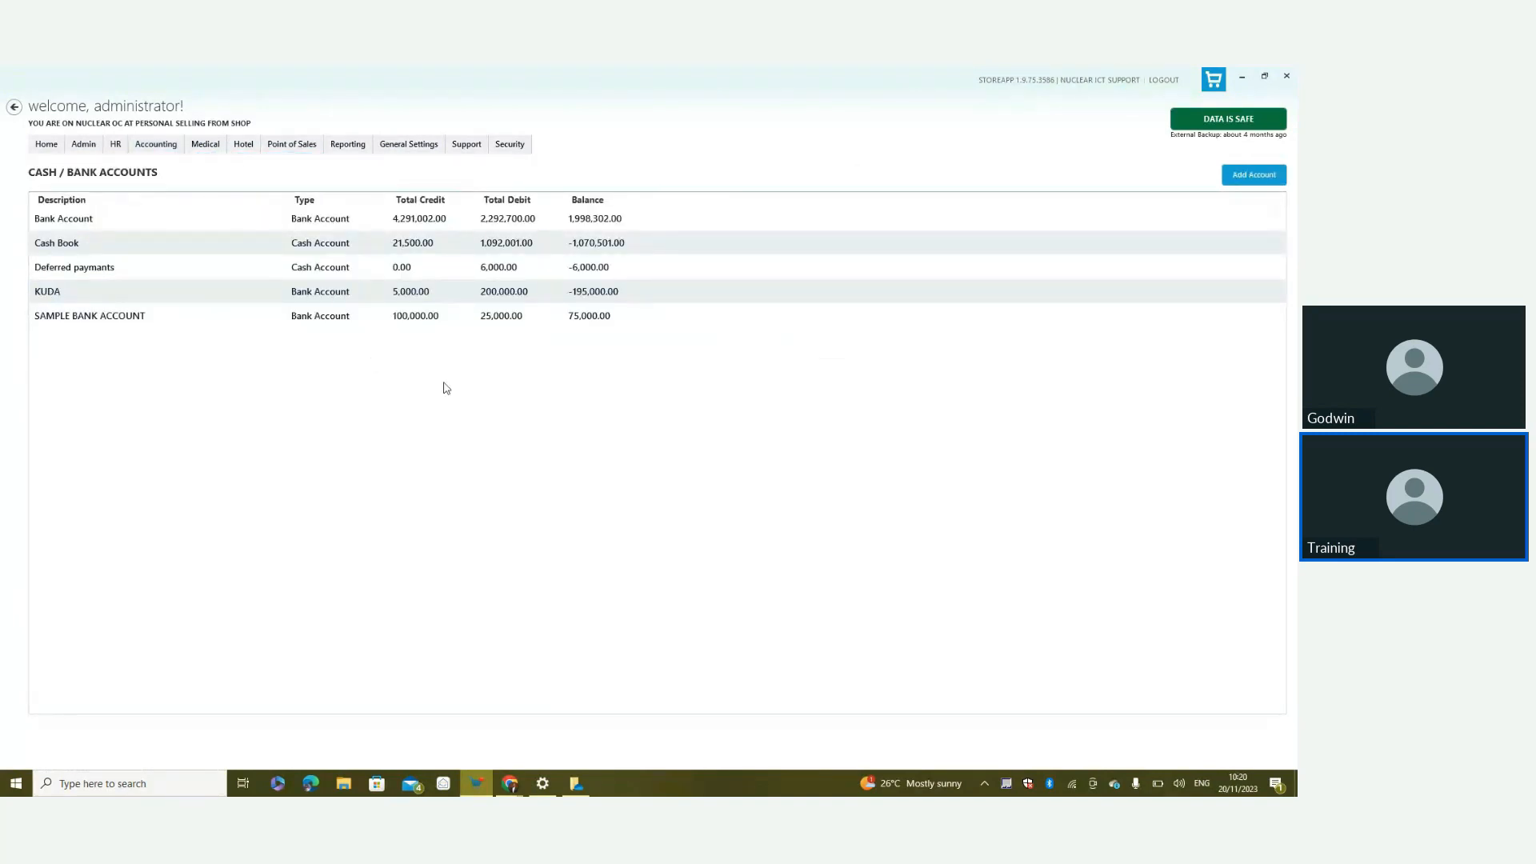
left_click(430, 248)
right_click(430, 249)
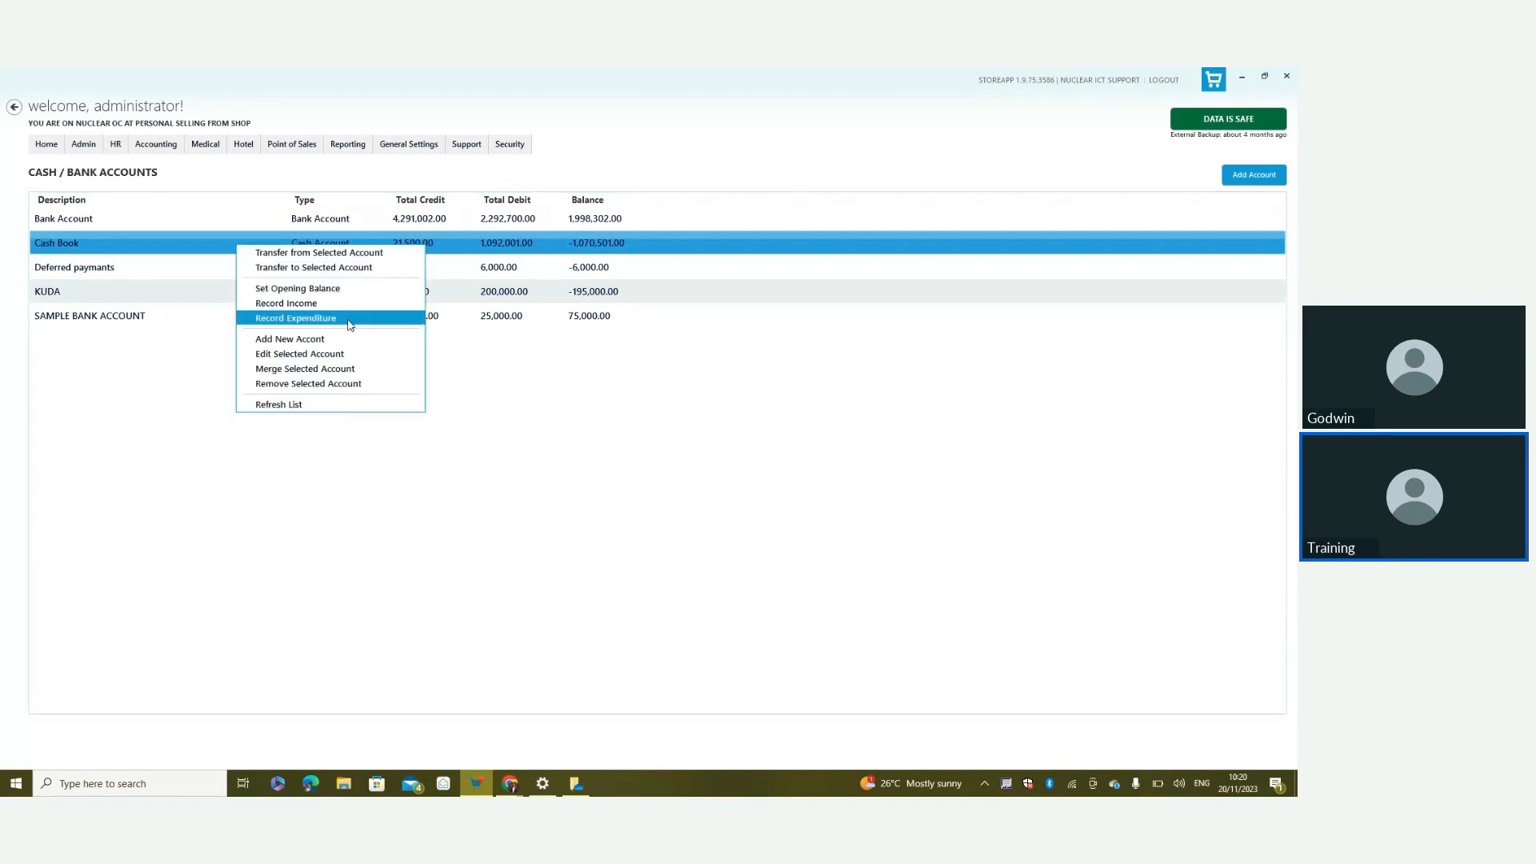
Begin a Cash Book transfer to Bank Account, then cancel it without submitting
left_click(355, 253)
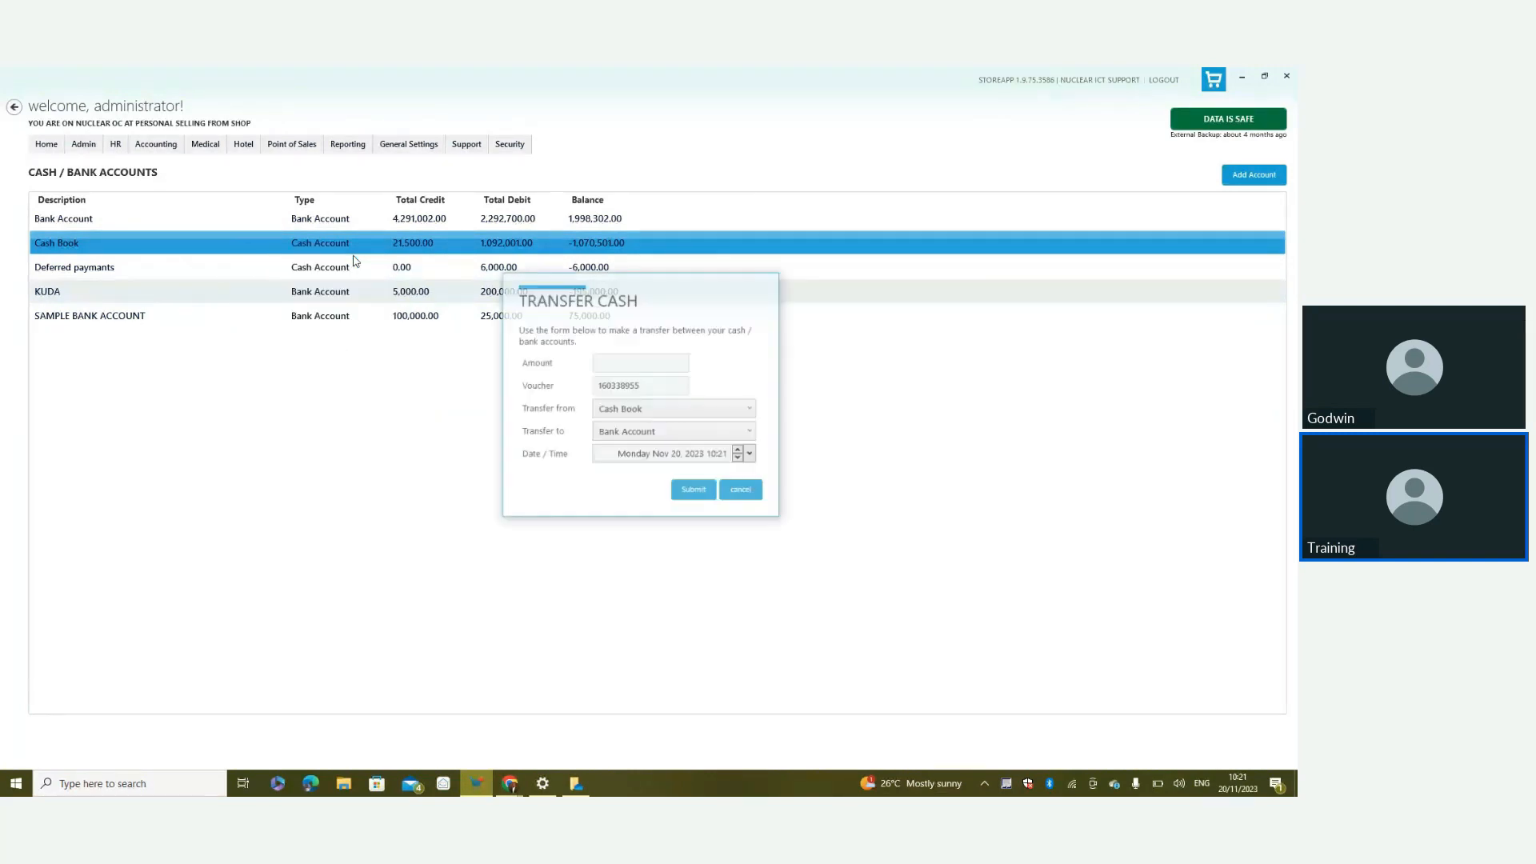
left_click(616, 433)
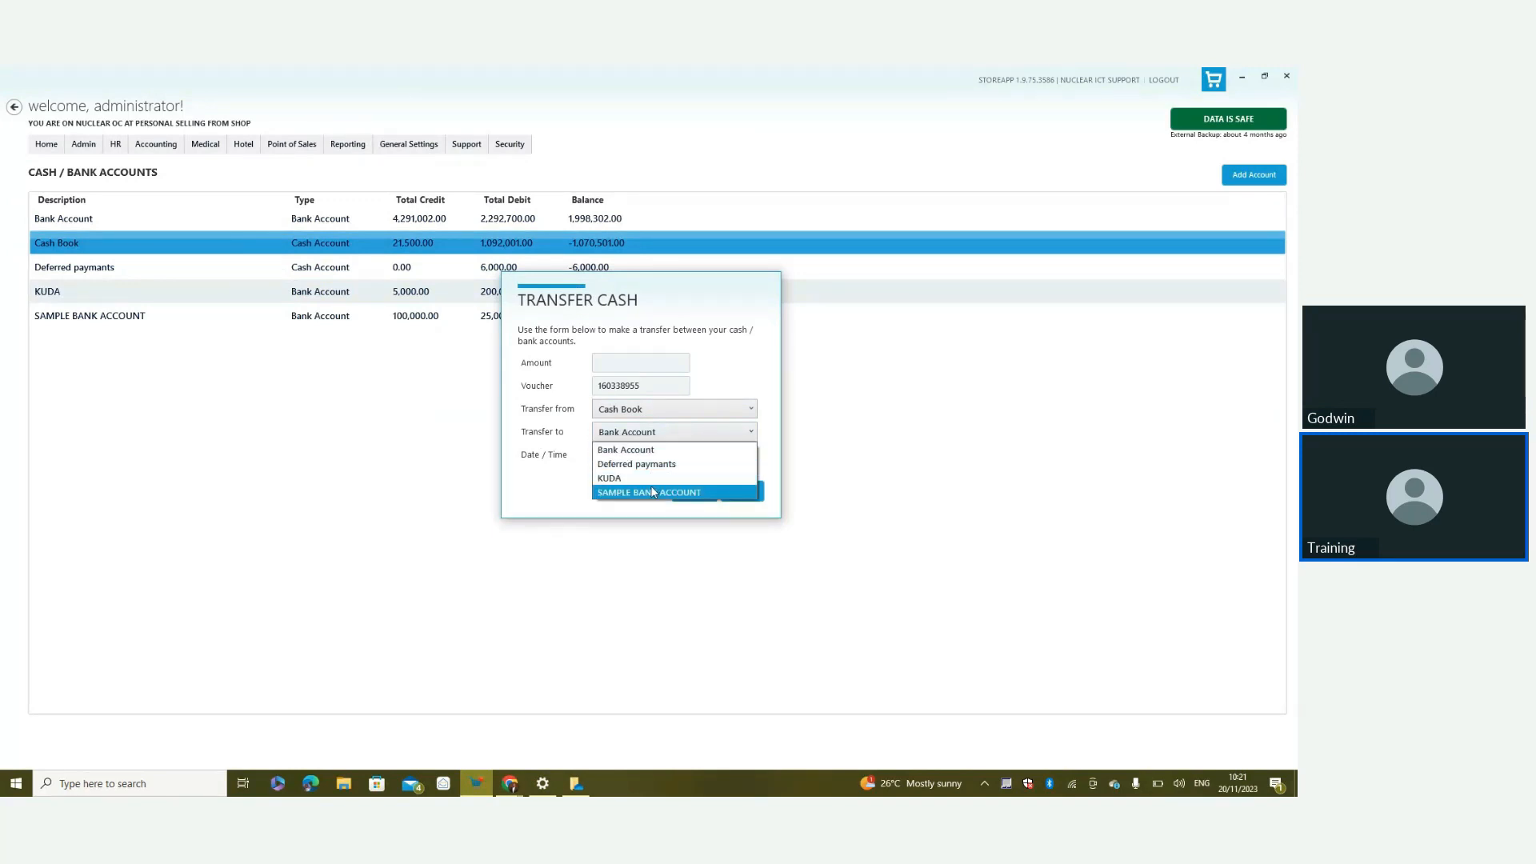
left_click(573, 491)
left_click(742, 502)
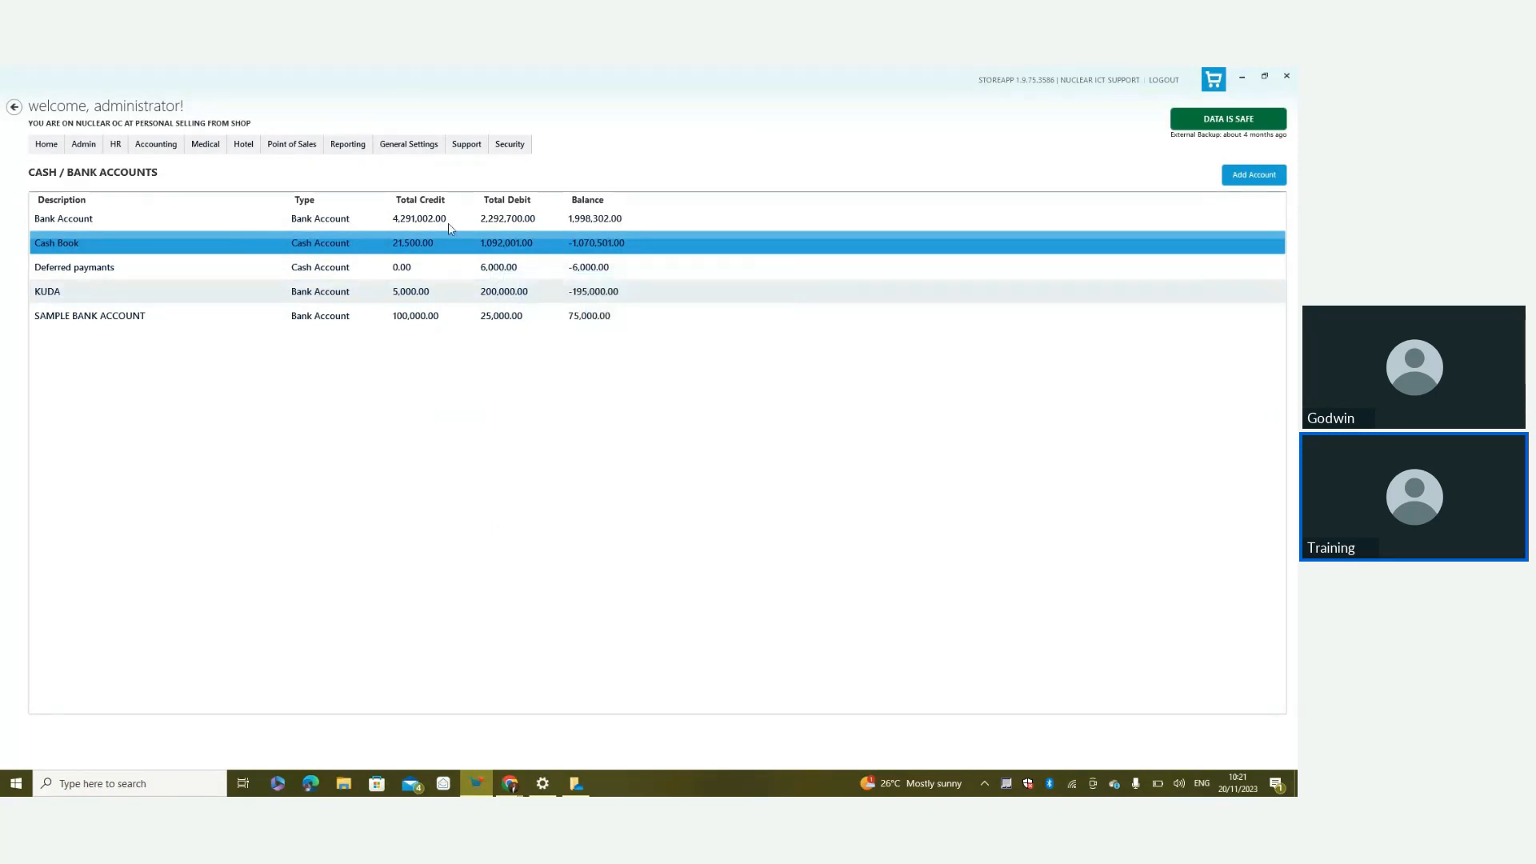
Show the 20 November 2023 evacuation summary via Accounting > Cash Control
left_click(242, 220)
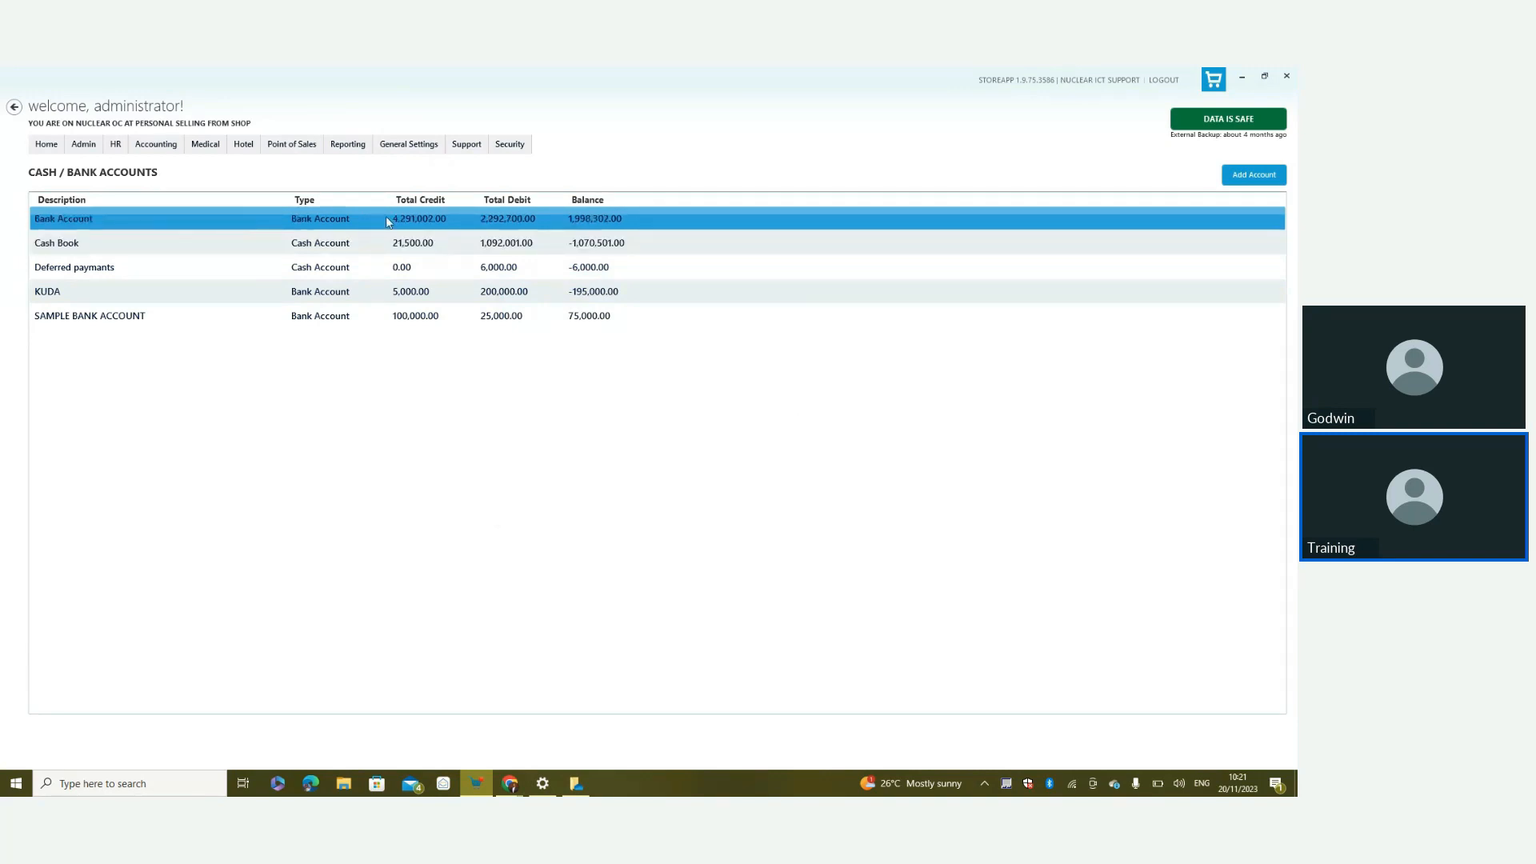
right_click(370, 248)
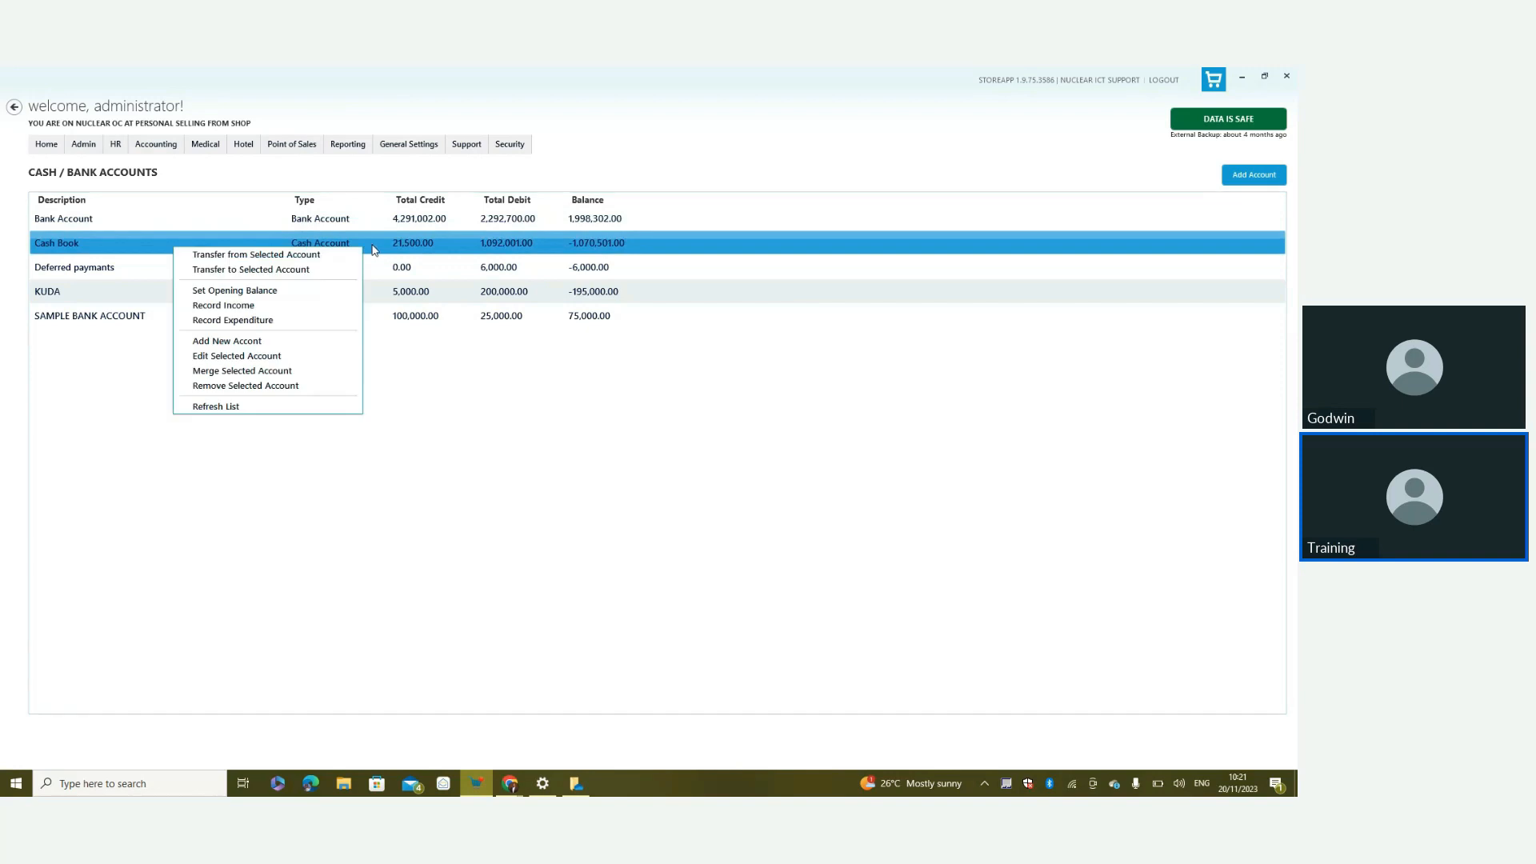
left_click(169, 145)
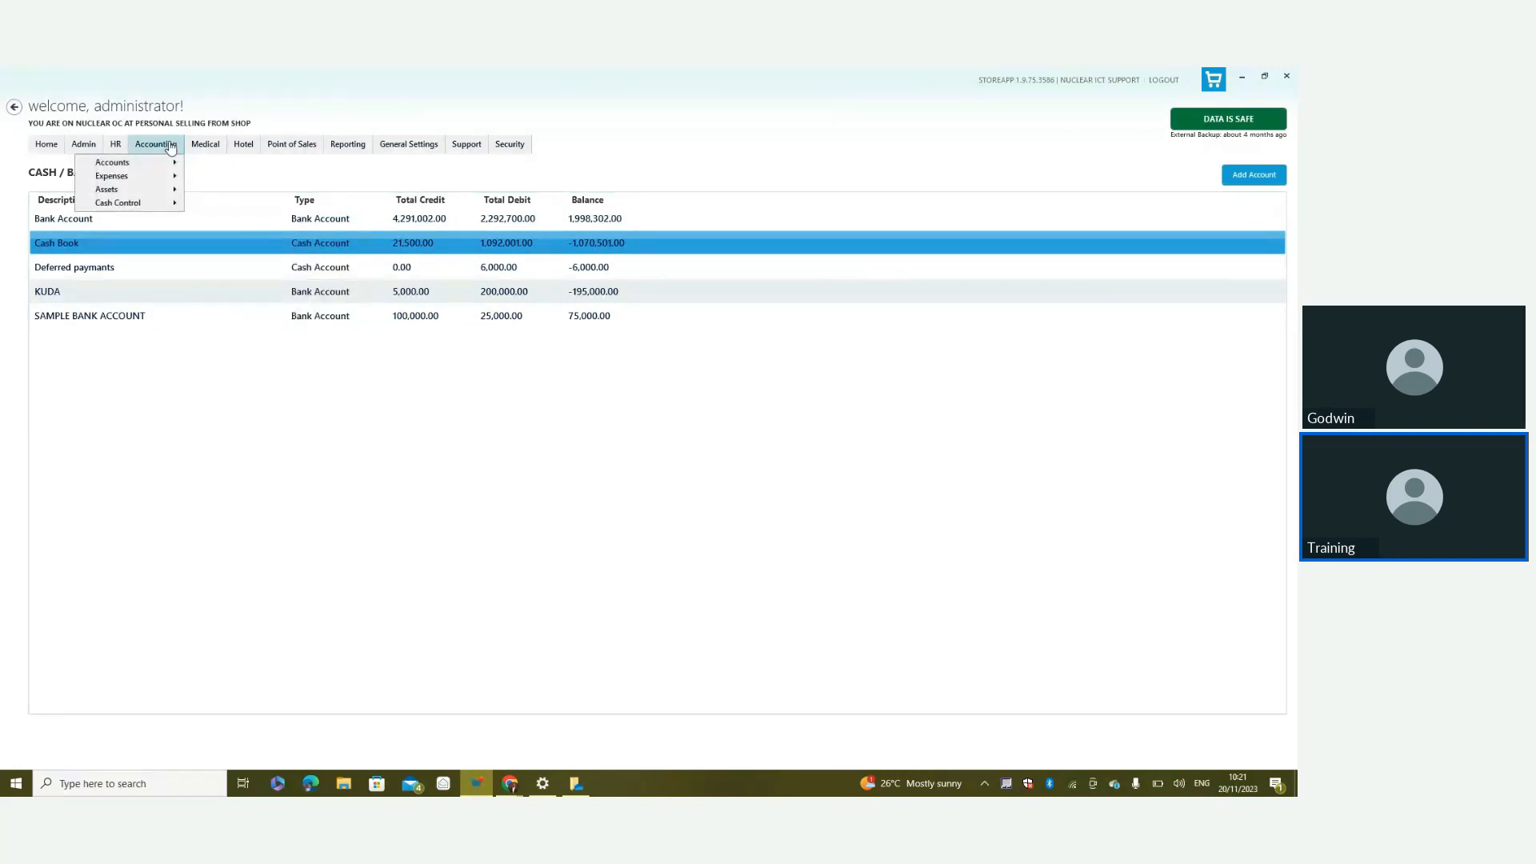
mouse_move(158, 204)
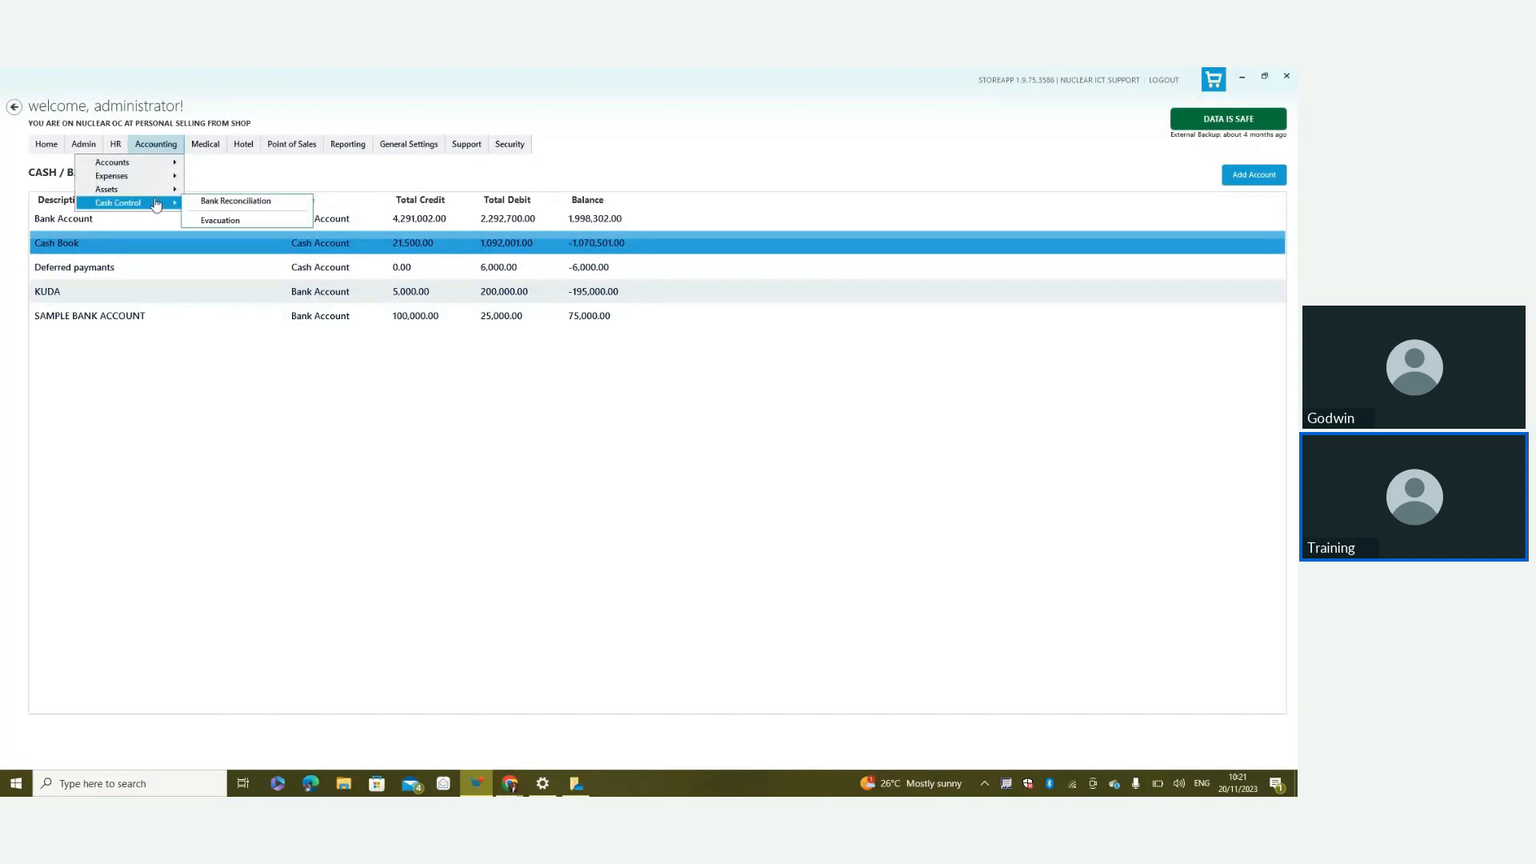
left_click(213, 222)
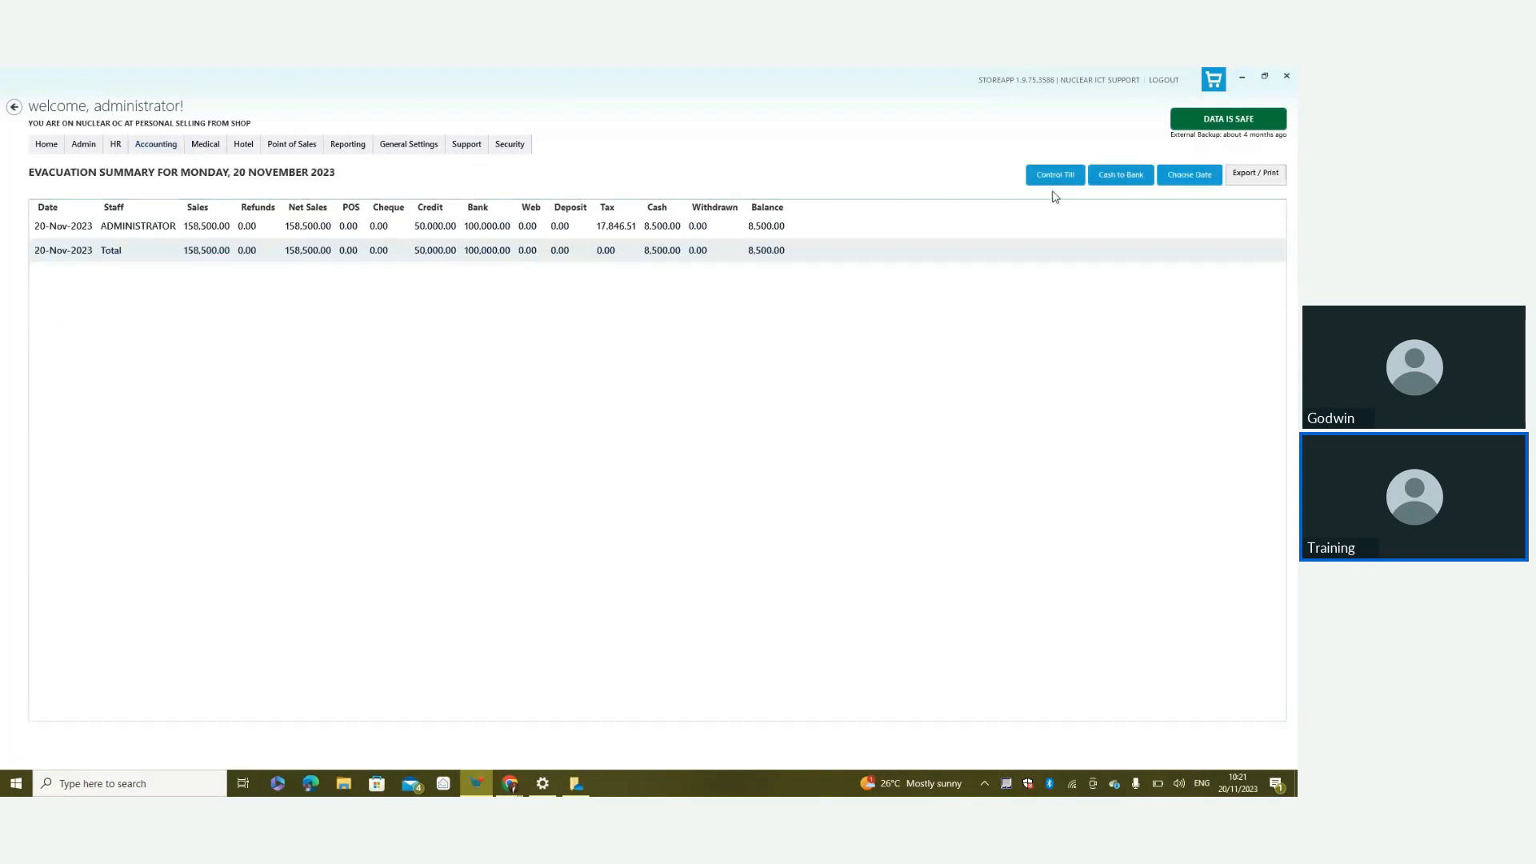
Start a cash-to-bank transfer to KUDA, then cancel it
left_click(1123, 180)
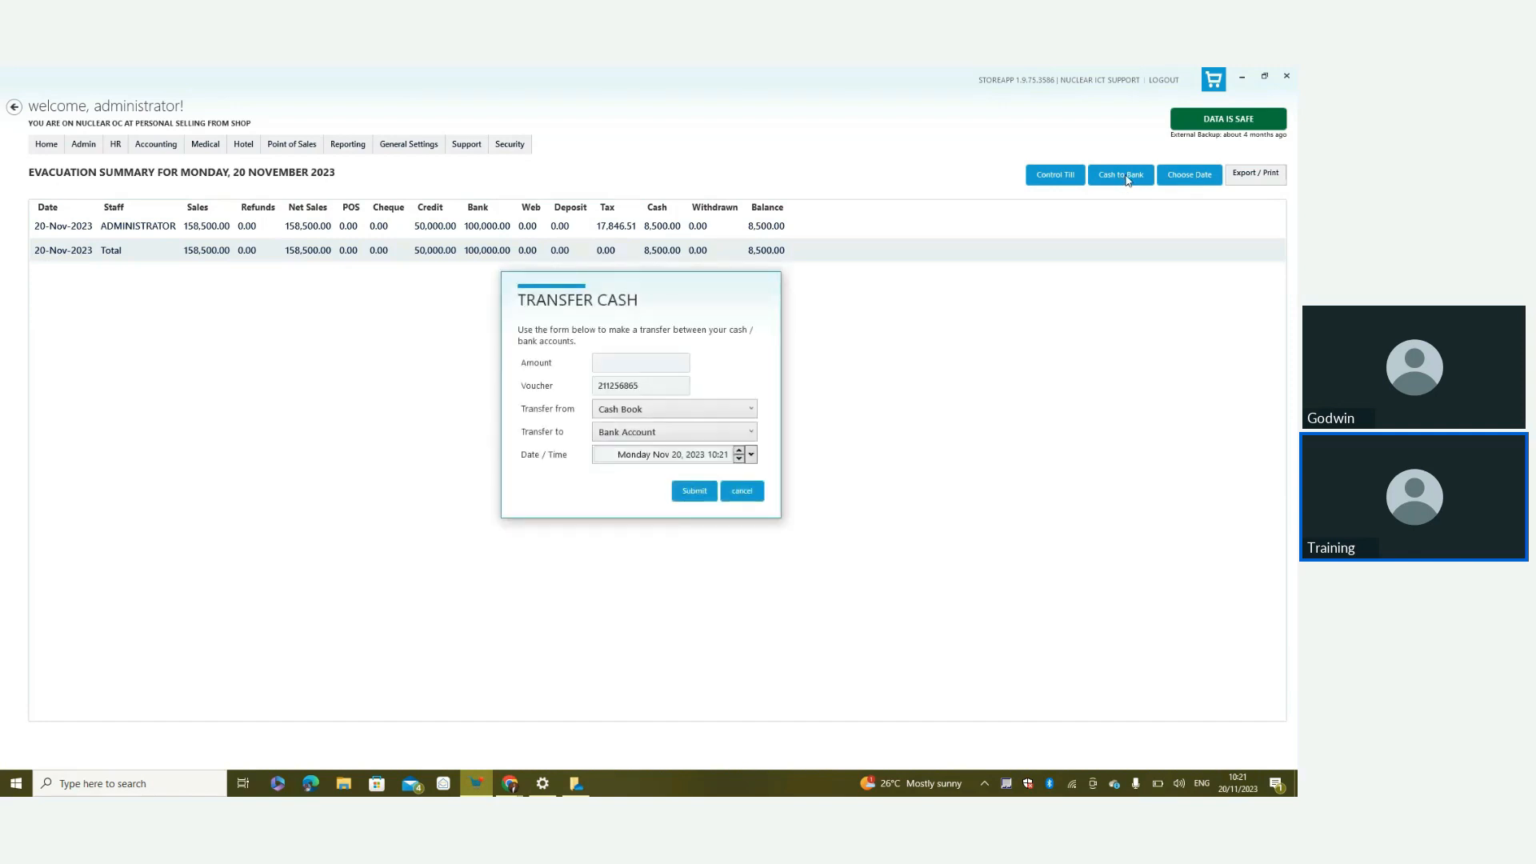
left_click(653, 365)
left_click(648, 437)
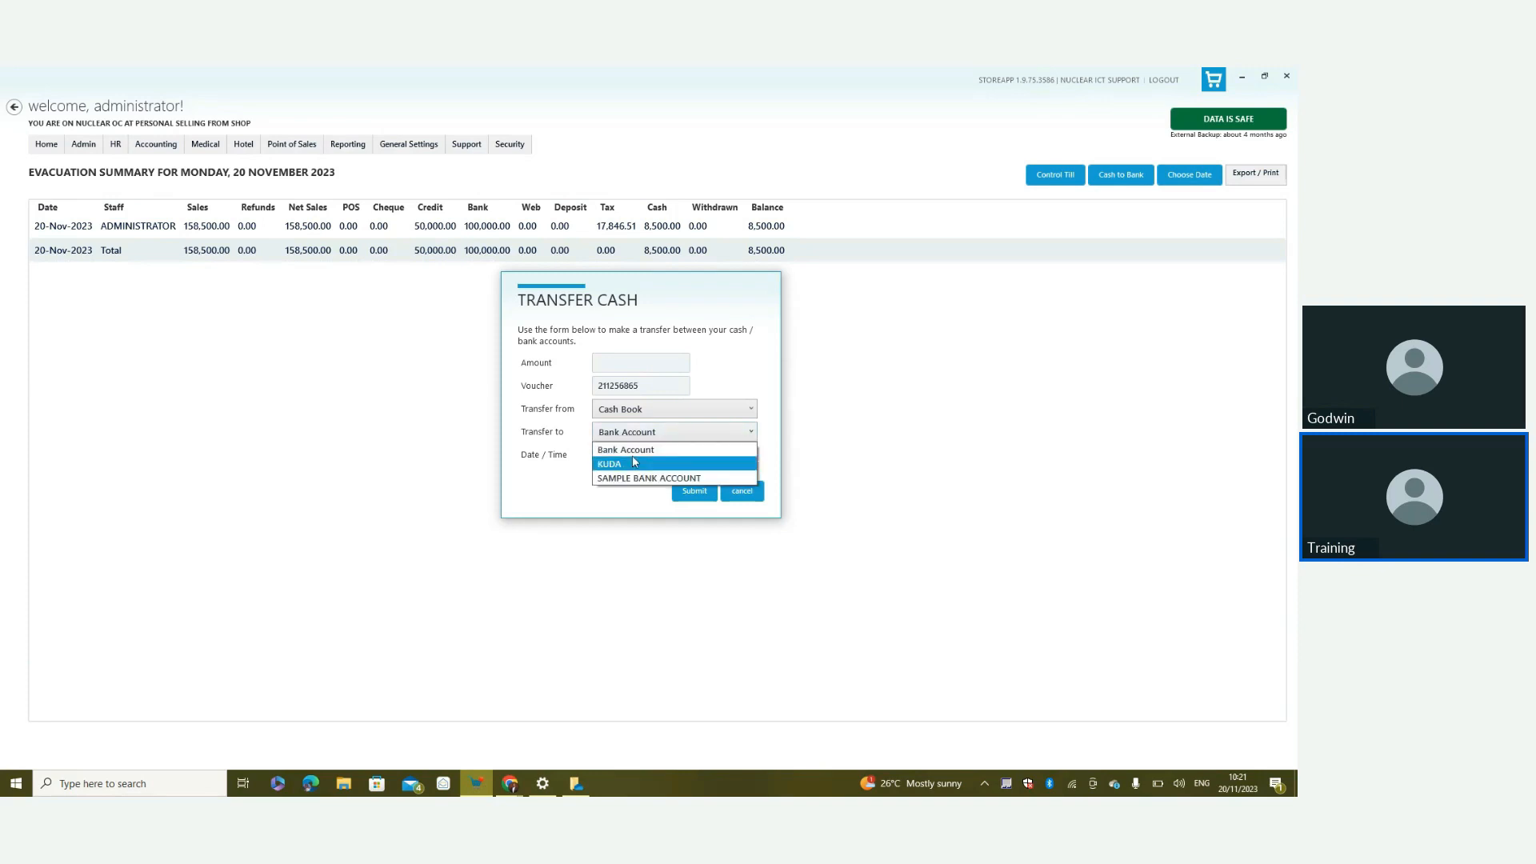
left_click(625, 465)
left_click(741, 491)
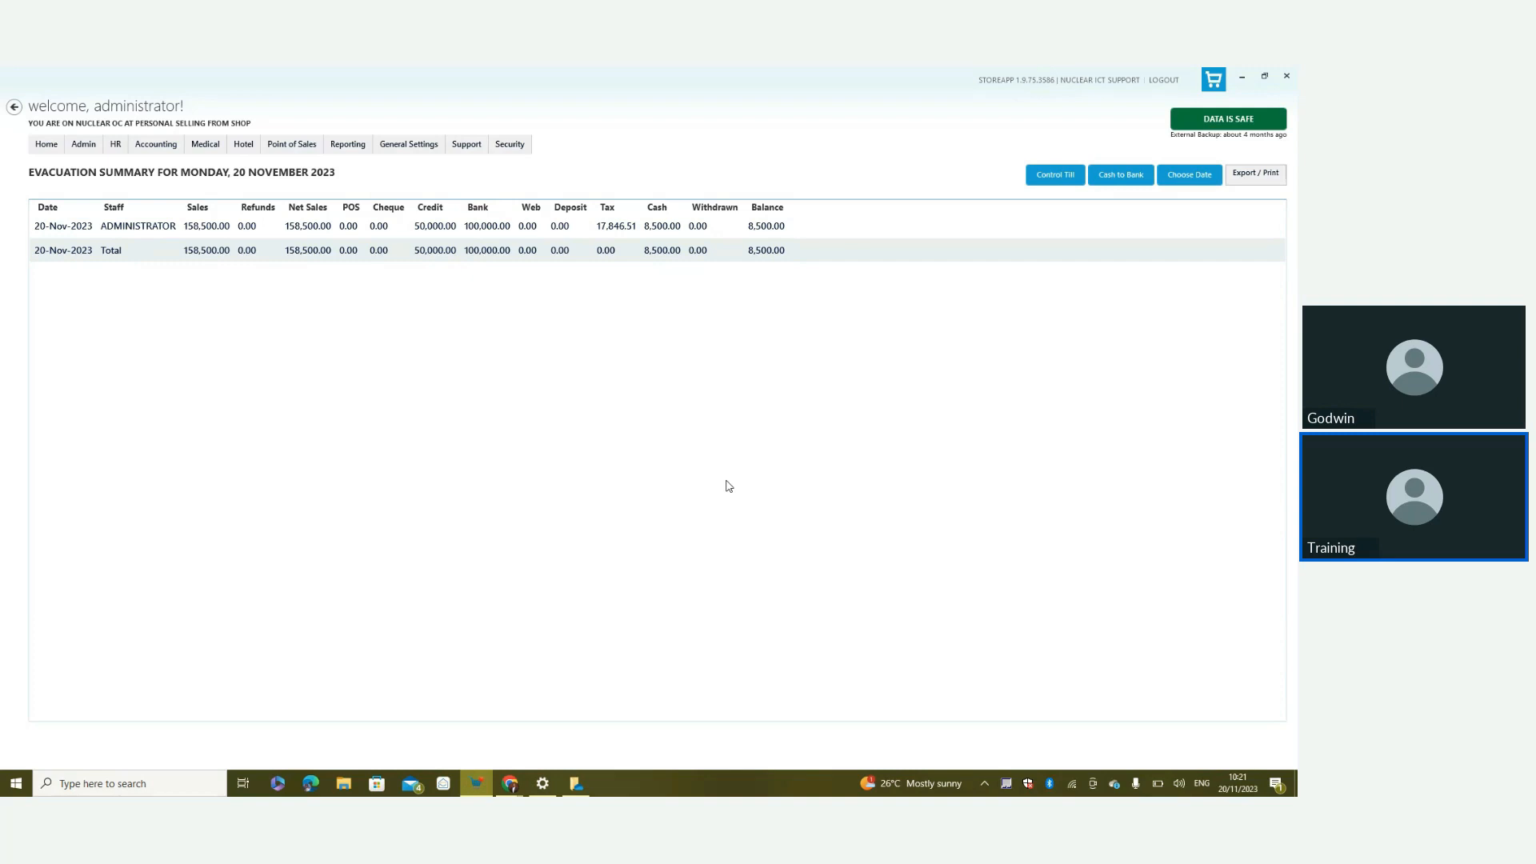
Reopen the Cash / Bank Accounts list and show the Cash Book's transfer actions
left_click(169, 148)
mouse_move(136, 162)
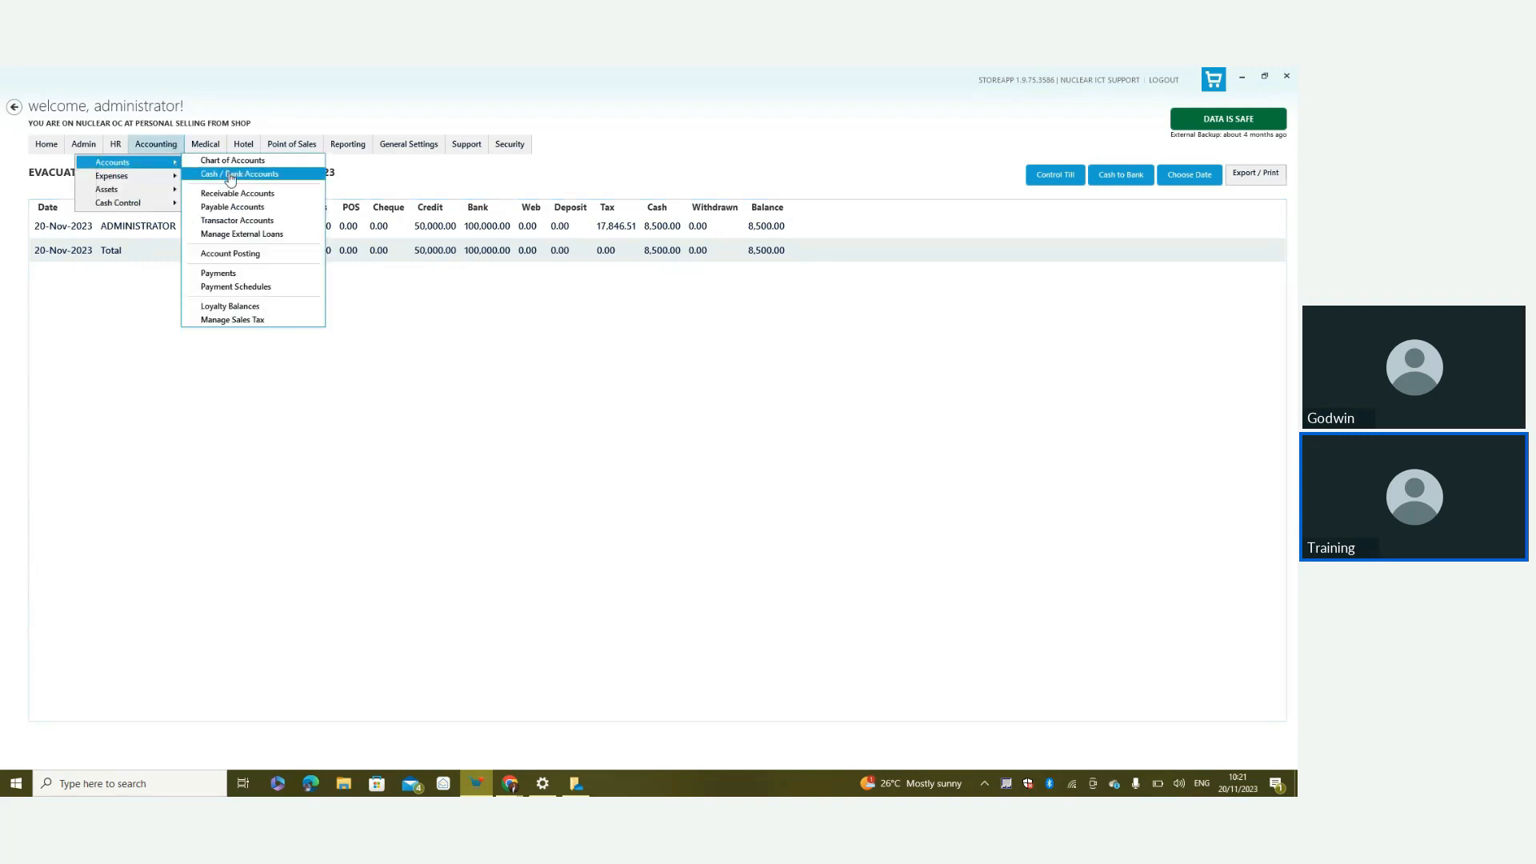
left_click(229, 174)
right_click(189, 253)
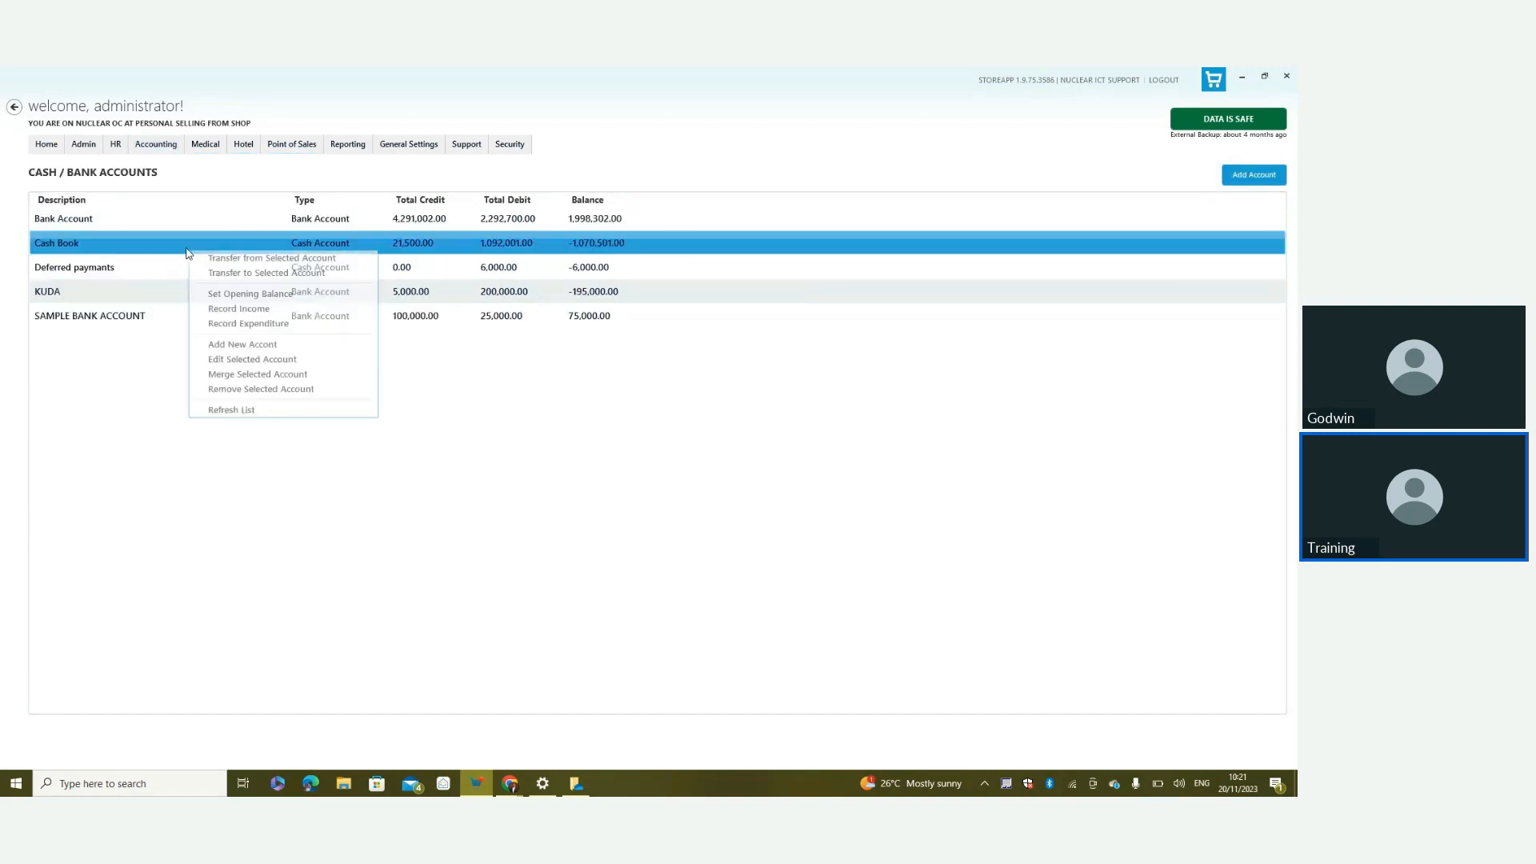